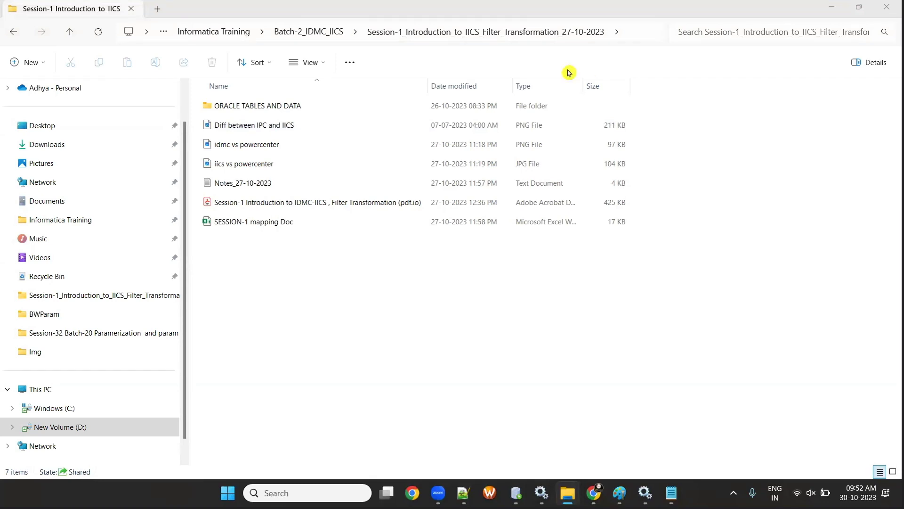
# - Search YouTube for 'secure agent installation by raj informatica', then minimize Chrome
pyautogui.click(594, 493)
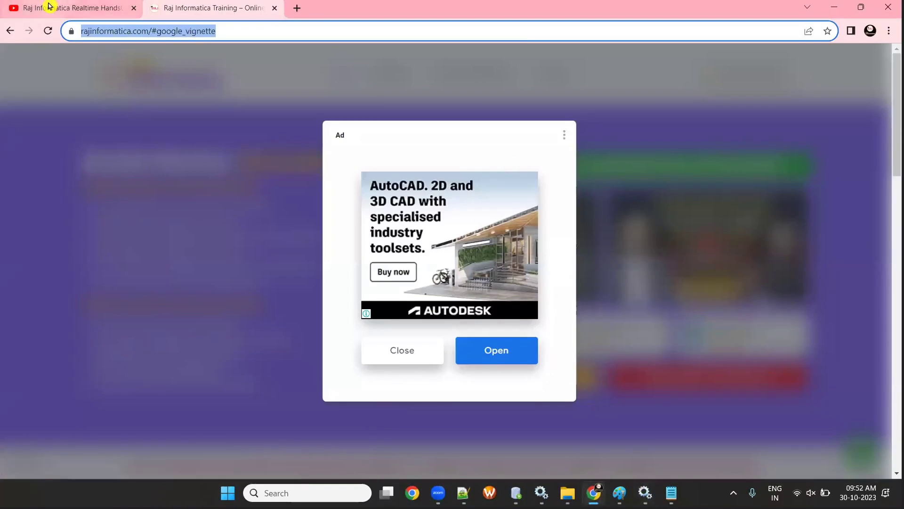
pyautogui.click(48, 6)
pyautogui.click(326, 60)
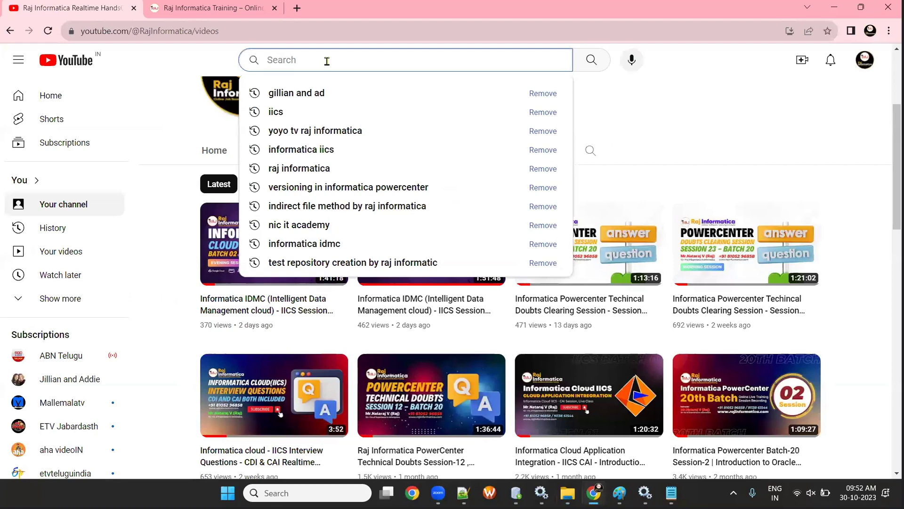
pyautogui.write('secure agent')
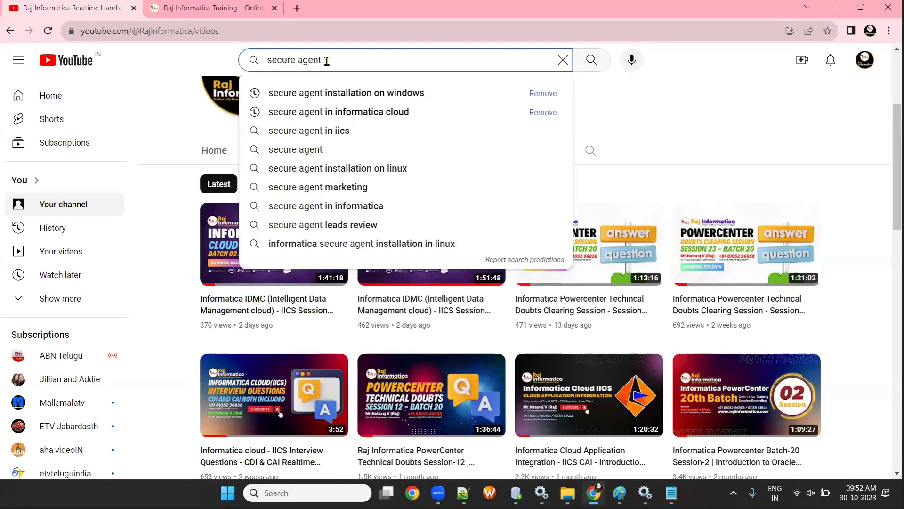
pyautogui.press('Down')
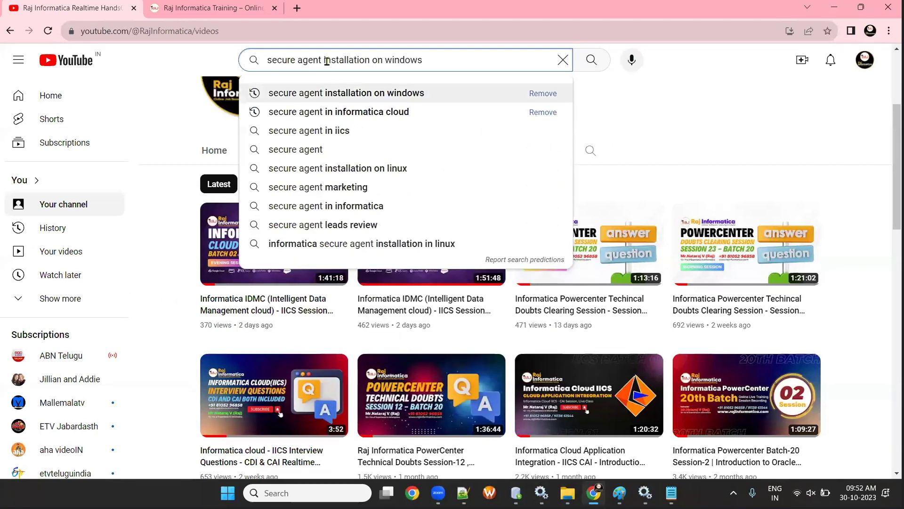
pyautogui.write('b')
pyautogui.press('BackSpace')
pyautogui.press('BackSpace')
pyautogui.press('BackSpace')
pyautogui.press('BackSpace')
pyautogui.press('BackSpace')
pyautogui.press('BackSpace')
pyautogui.press('BackSpace')
pyautogui.press('BackSpace')
pyautogui.press('BackSpace')
pyautogui.press('BackSpace')
pyautogui.press('BackSpace')
pyautogui.press('BackSpace')
pyautogui.write('by raj info')
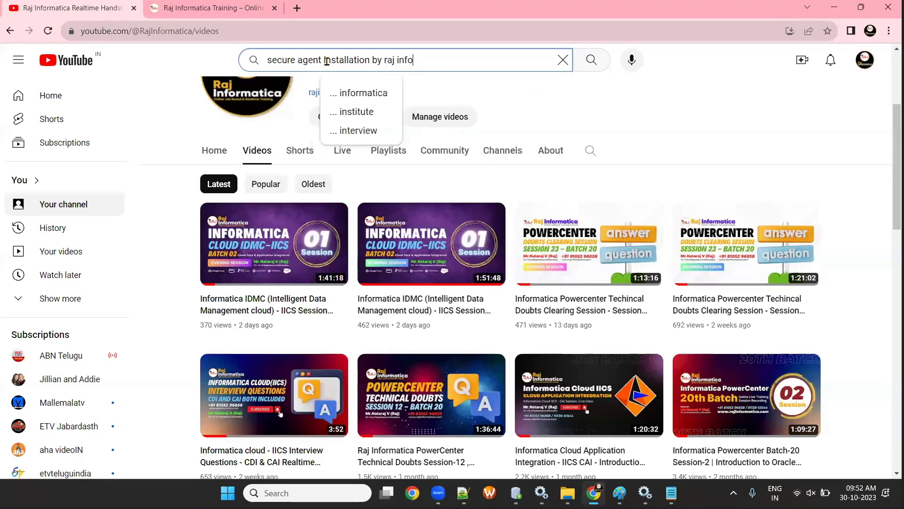
pyautogui.write('rmatica')
pyautogui.press('Return')
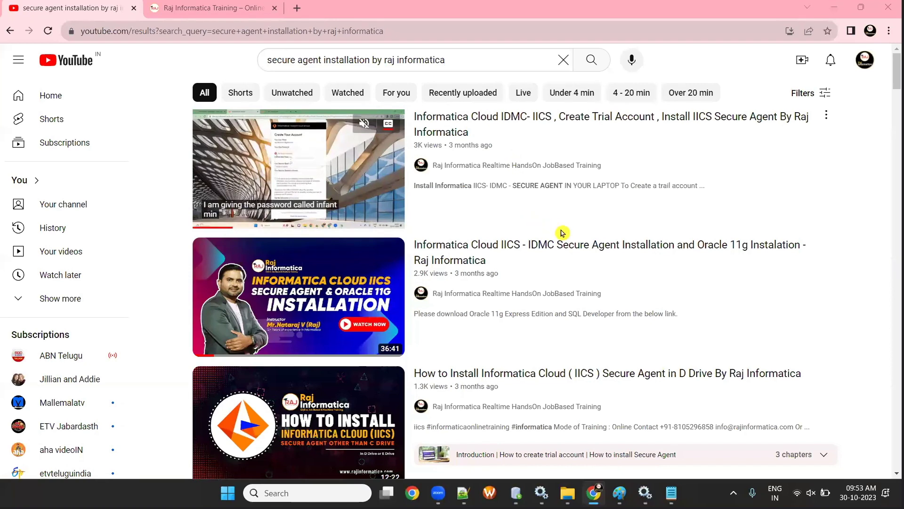
pyautogui.moveTo(547, 250)
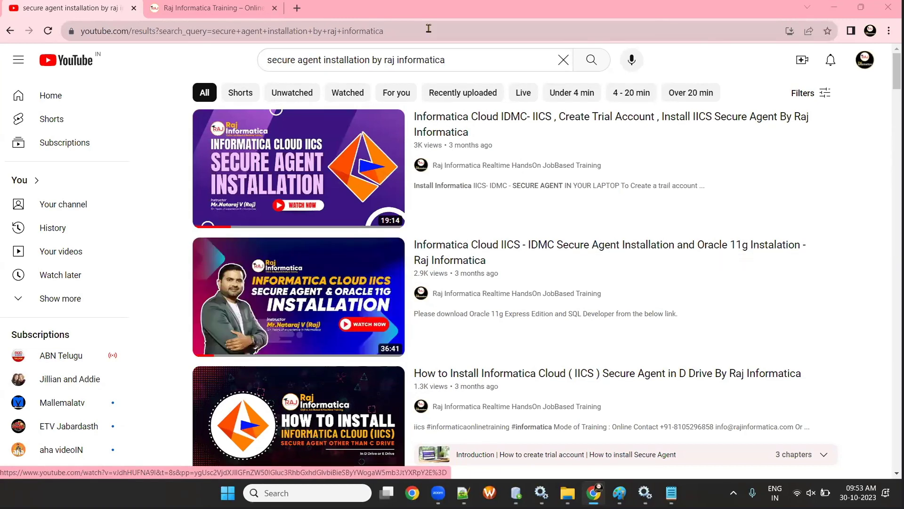
pyautogui.click(834, 7)
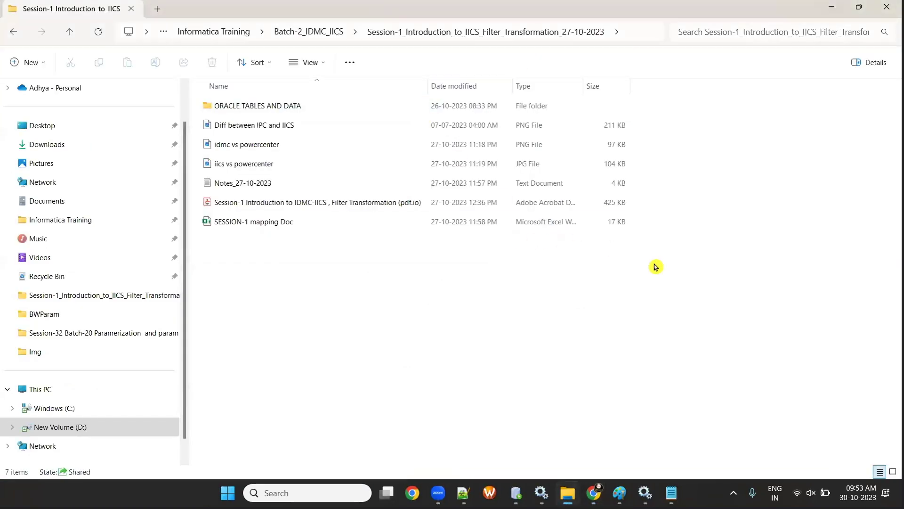
# - Open a new Incognito window from Chrome's menu on the Raj Informatica Training tab
pyautogui.hotkey('alt', 'Tab')
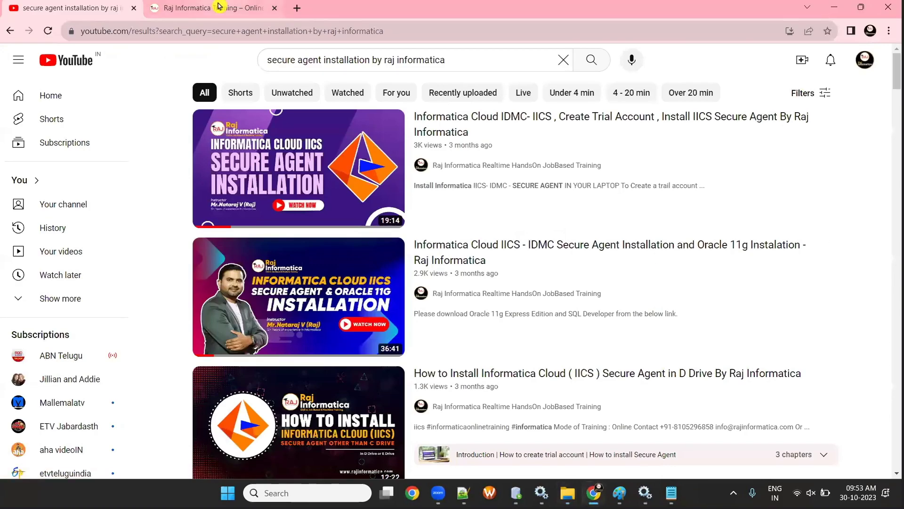
pyautogui.click(218, 6)
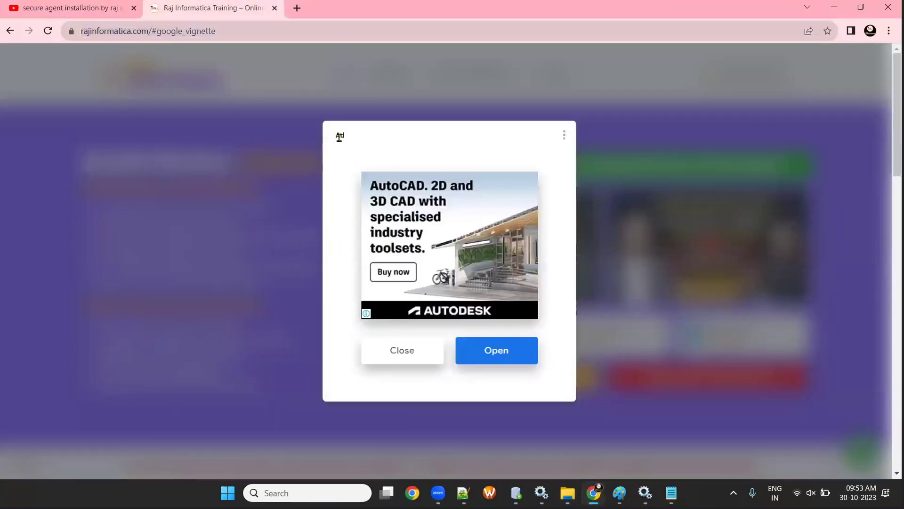
pyautogui.click(889, 31)
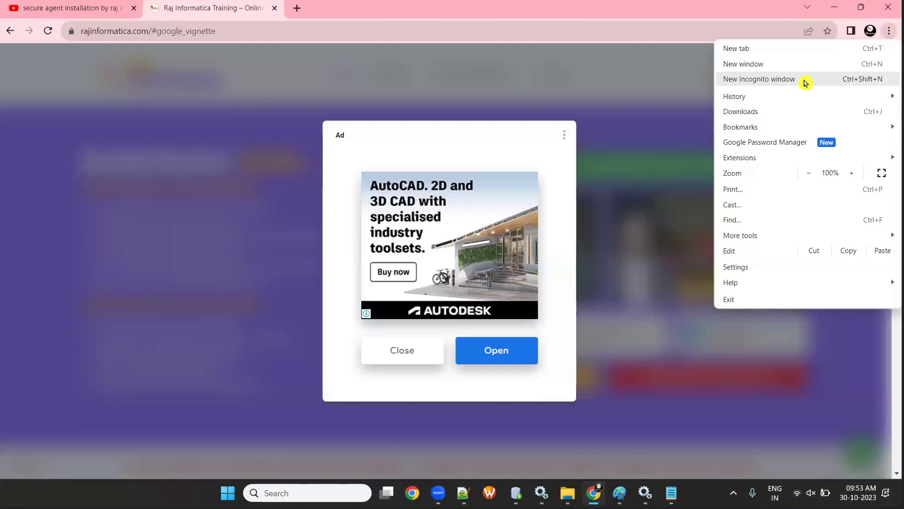
pyautogui.click(805, 83)
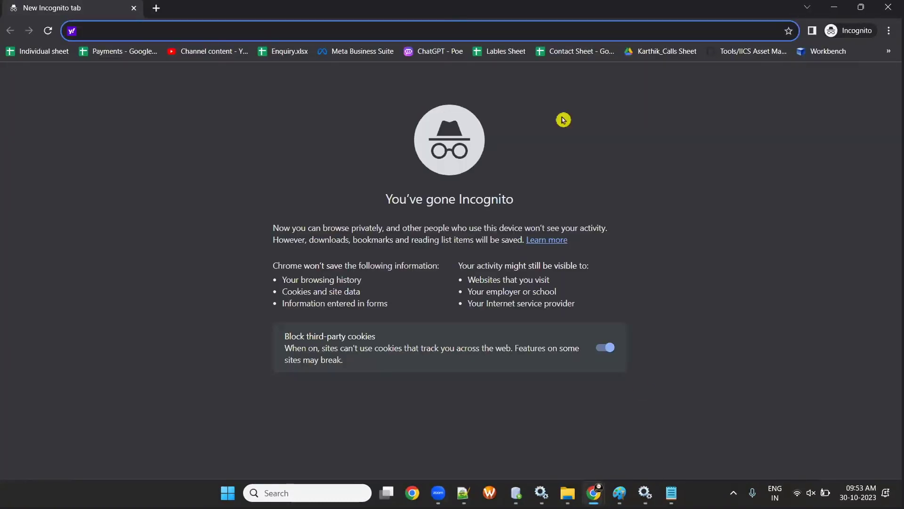
# - Copy the cloud login URL from the Credentials notes and load it in Incognito
pyautogui.click(675, 495)
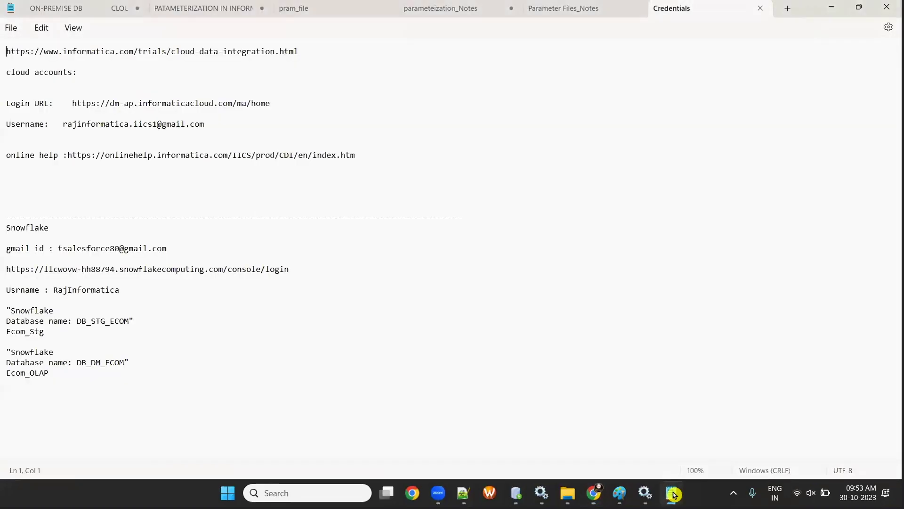
pyautogui.moveTo(69, 100); pyautogui.dragTo(299, 111)
pyautogui.hotkey('ctrl', 'c')
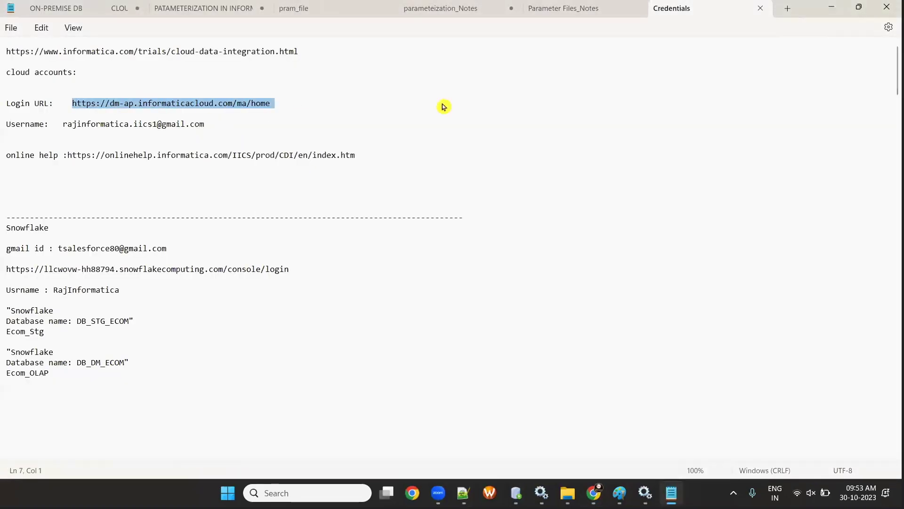
pyautogui.click(832, 6)
pyautogui.hotkey('ctrl', 'v')
pyautogui.press('Return')
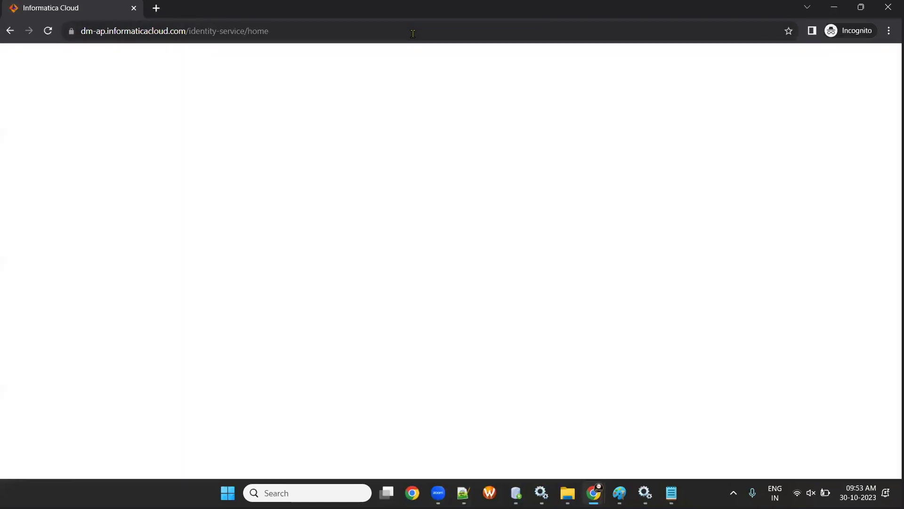
# - Fill in the account username and password from the notes and log in
pyautogui.hotkey('alt', 'Tab')
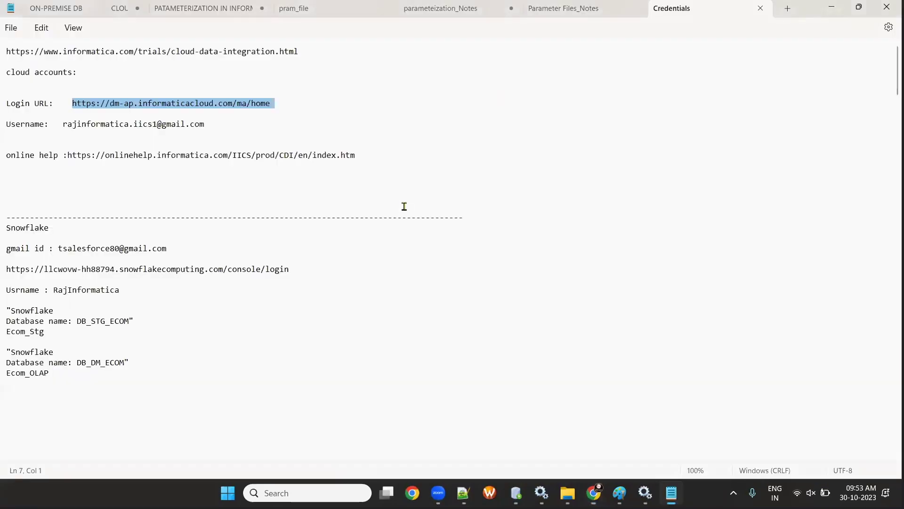
pyautogui.moveTo(60, 123); pyautogui.dragTo(217, 130)
pyautogui.hotkey('ctrl', 'c')
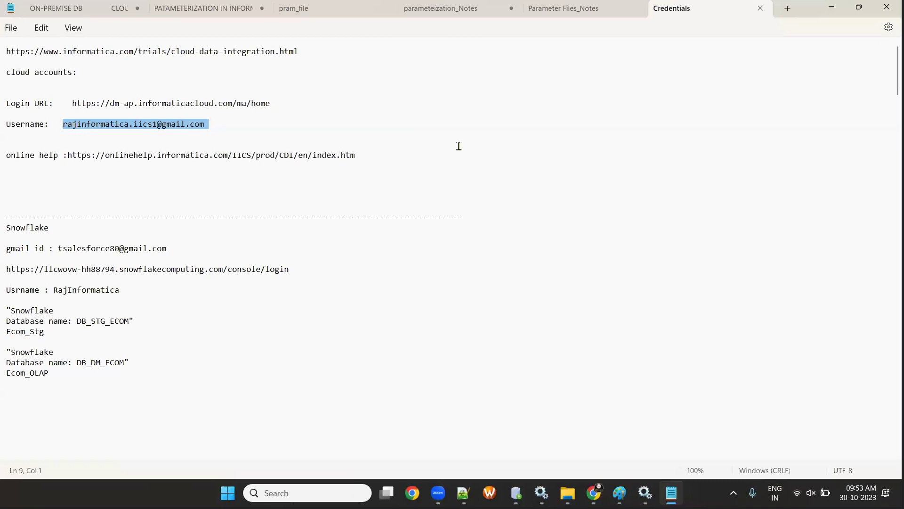
pyautogui.click(831, 7)
pyautogui.click(413, 205)
pyautogui.hotkey('ctrl', 'v')
pyautogui.click(404, 177)
pyautogui.hotkey('ctrl', 'v')
pyautogui.press('Tab')
pyautogui.press('BackSpace')
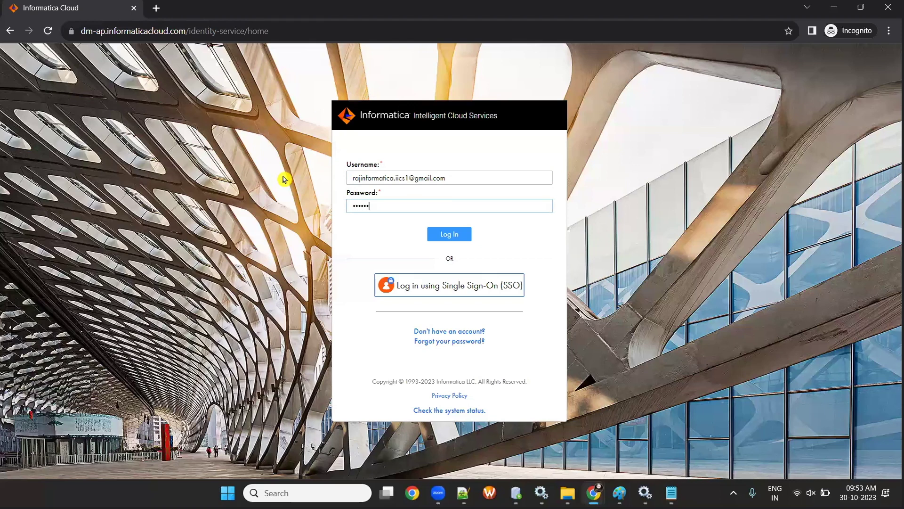
pyautogui.click(442, 235)
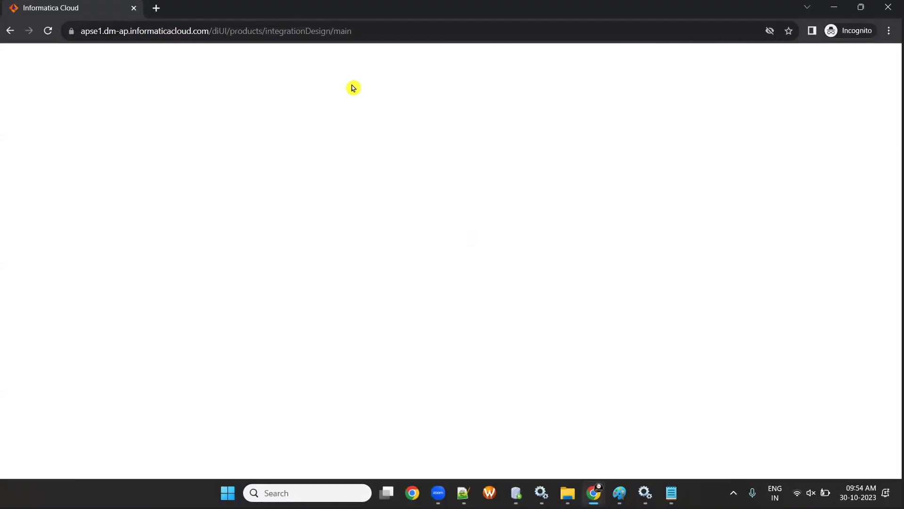
# - Open Data Integration, Administrator and Monitor each in a new tab from the service switcher
pyautogui.click(307, 34)
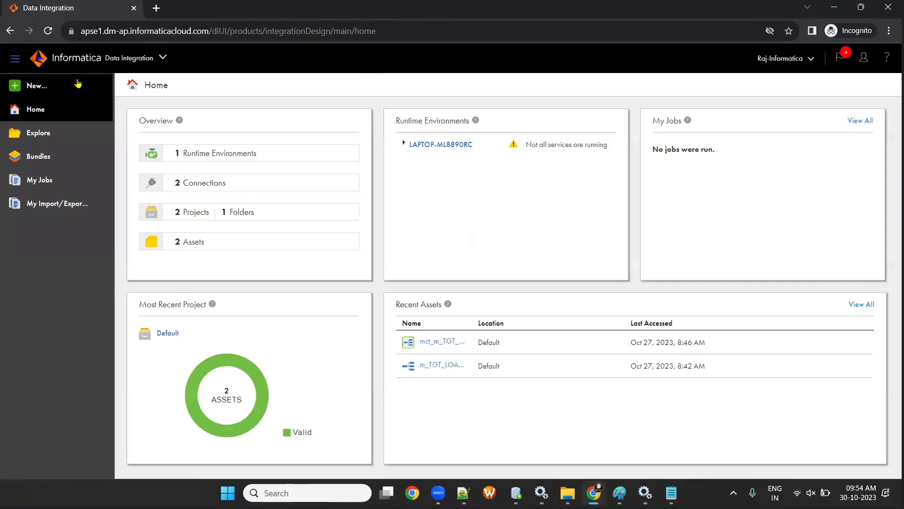
pyautogui.click(163, 58)
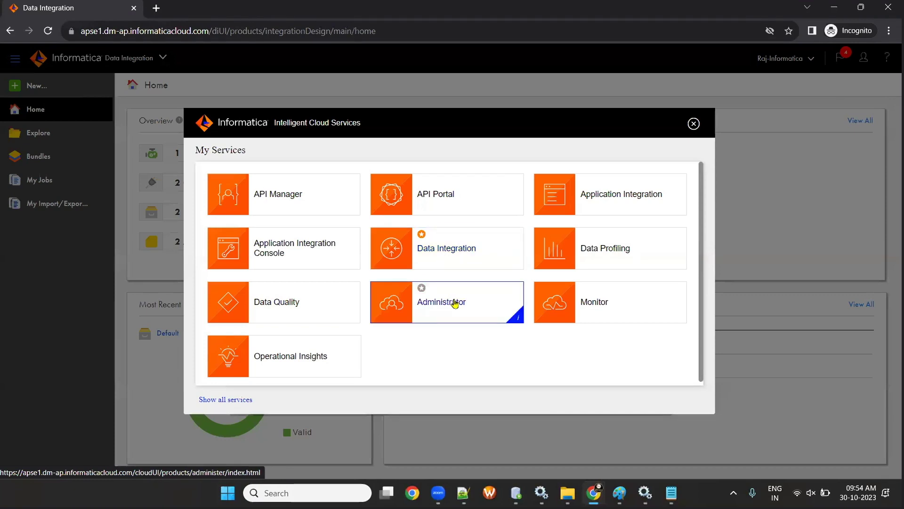
pyautogui.rightClick(458, 260)
pyautogui.click(482, 258)
pyautogui.rightClick(444, 301)
pyautogui.click(471, 307)
pyautogui.rightClick(584, 305)
pyautogui.click(602, 312)
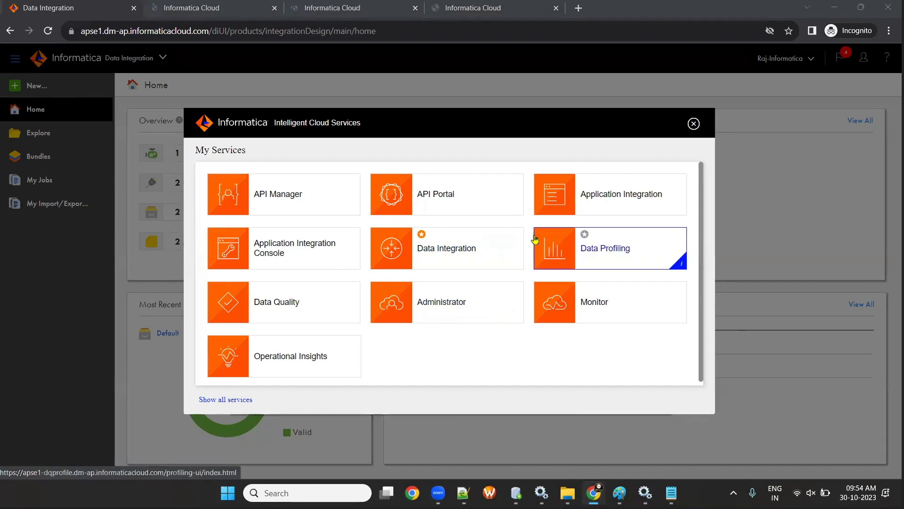
# - Cycle through the new tabs, ending on the Administrator organization settings
pyautogui.click(228, 9)
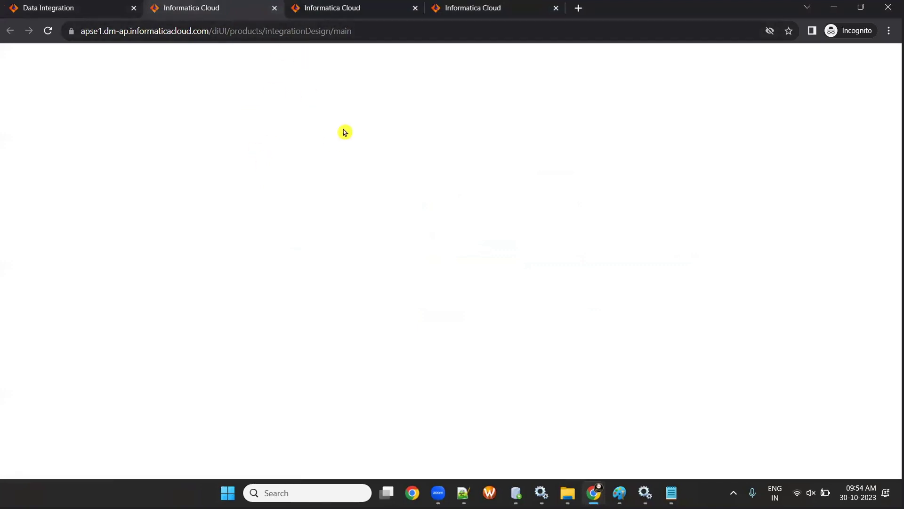
pyautogui.click(327, 5)
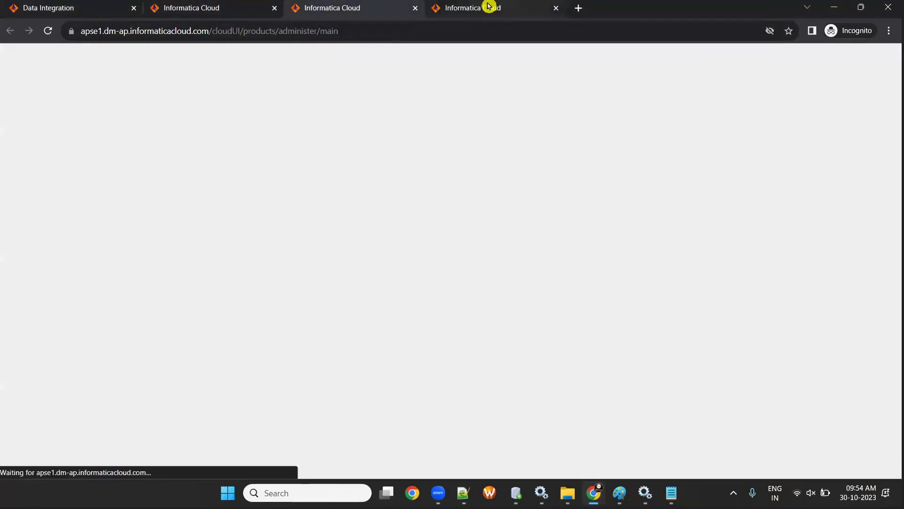
pyautogui.click(488, 7)
pyautogui.click(182, 6)
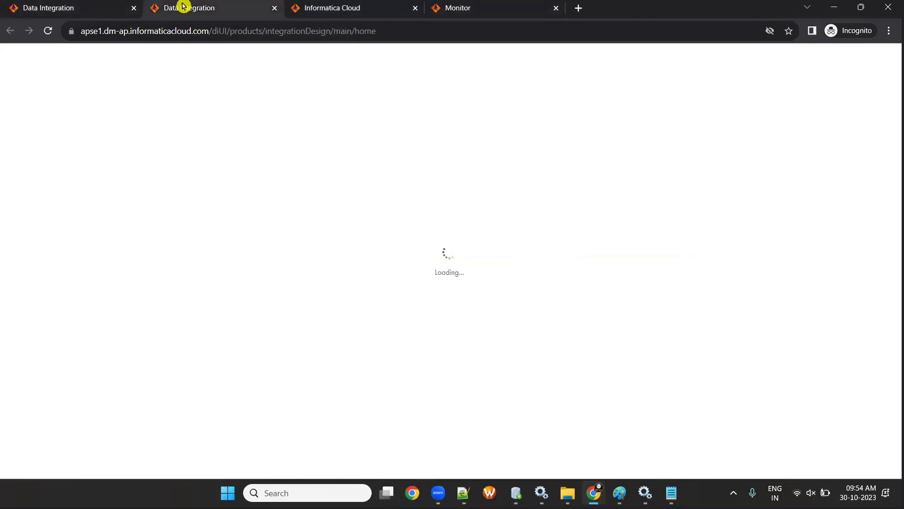
pyautogui.click(292, 7)
pyautogui.click(195, 6)
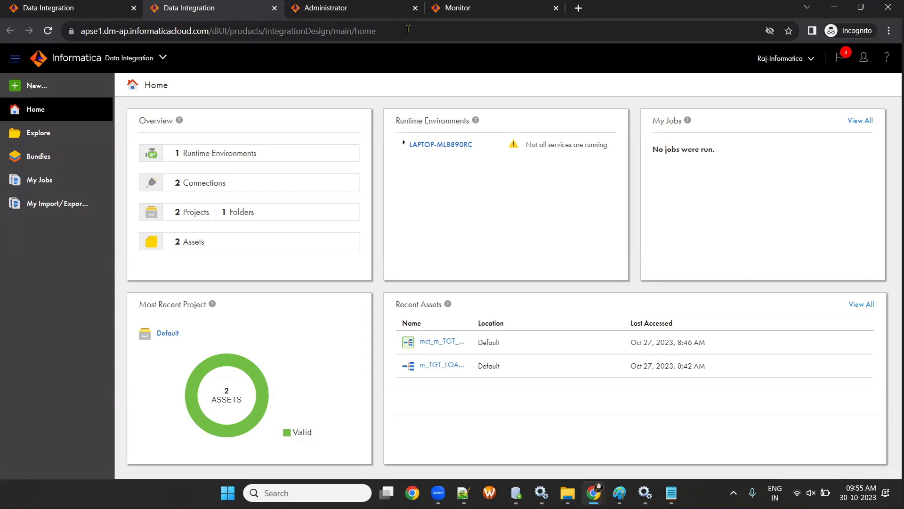
pyautogui.click(336, 7)
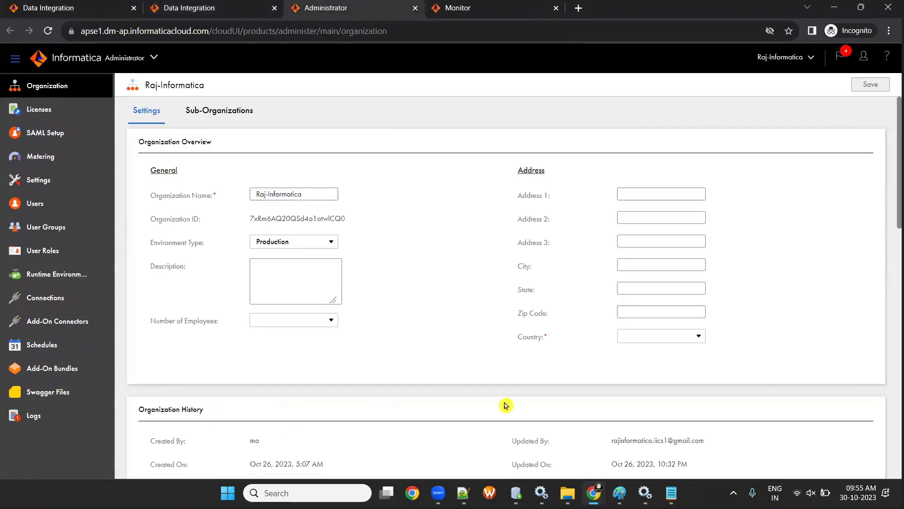
# - Open the LAPTOP-ML8890RC secure agent from Runtime Environments and review its service status table
pyautogui.click(68, 274)
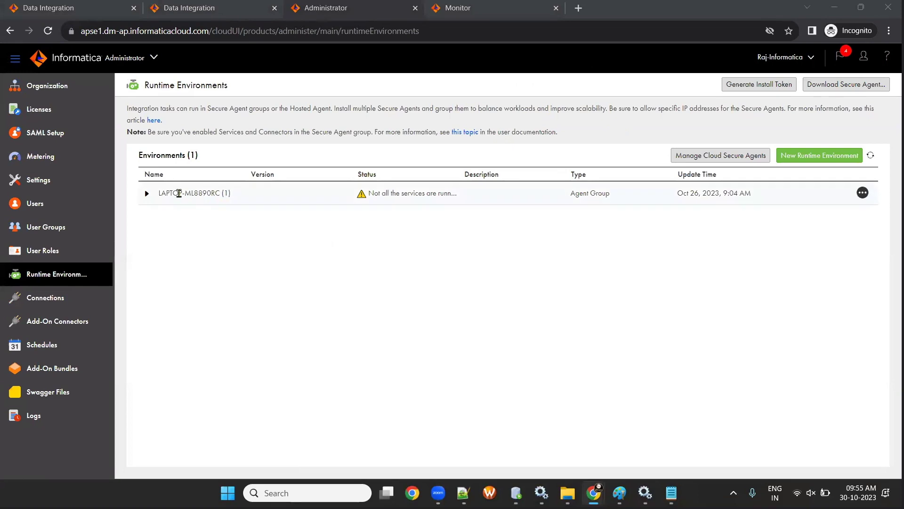
pyautogui.click(145, 196)
pyautogui.click(212, 218)
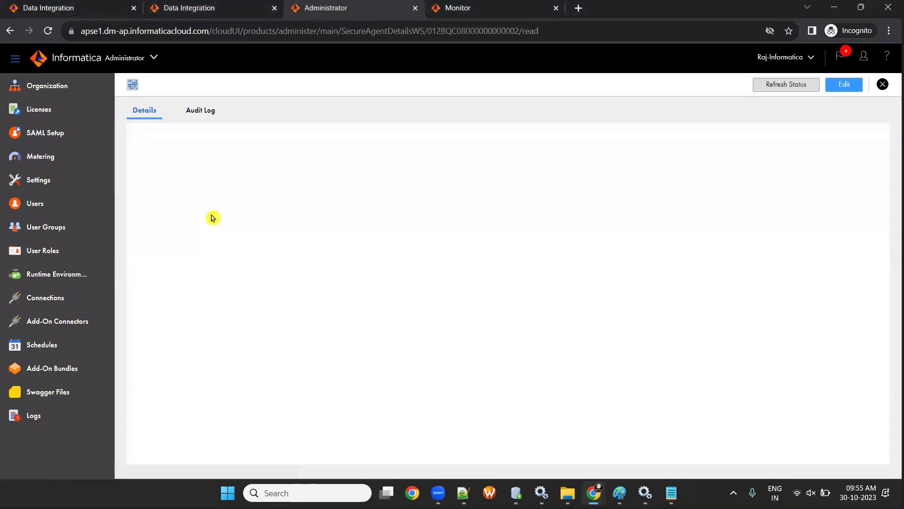
pyautogui.click(54, 273)
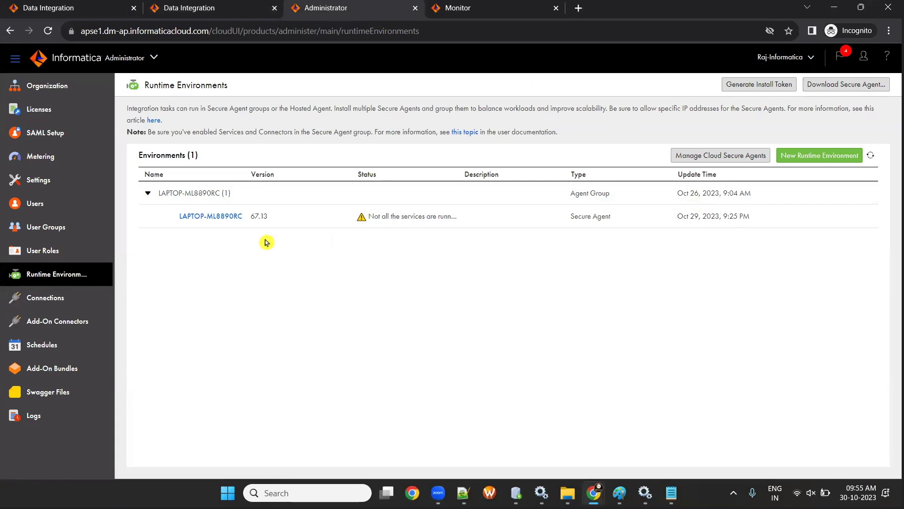
pyautogui.click(197, 217)
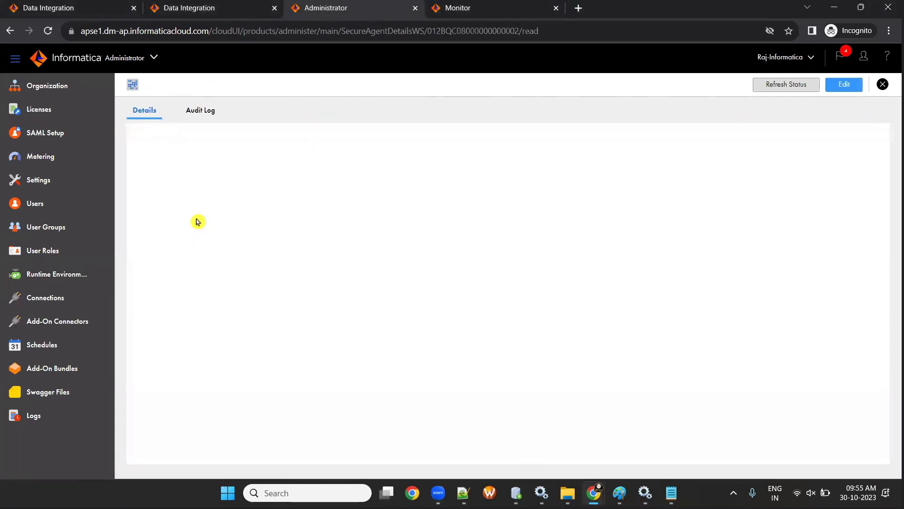
pyautogui.scroll(-3, 380, 283)
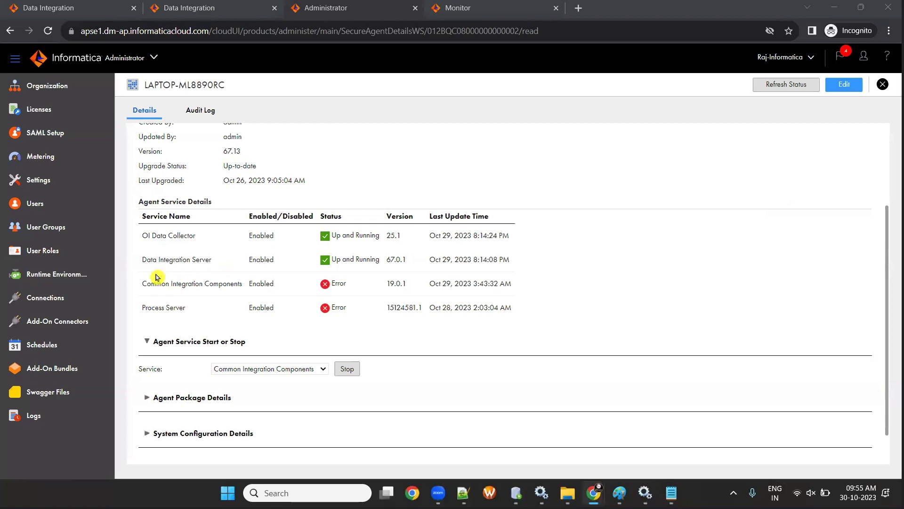
pyautogui.moveTo(142, 262); pyautogui.dragTo(389, 256)
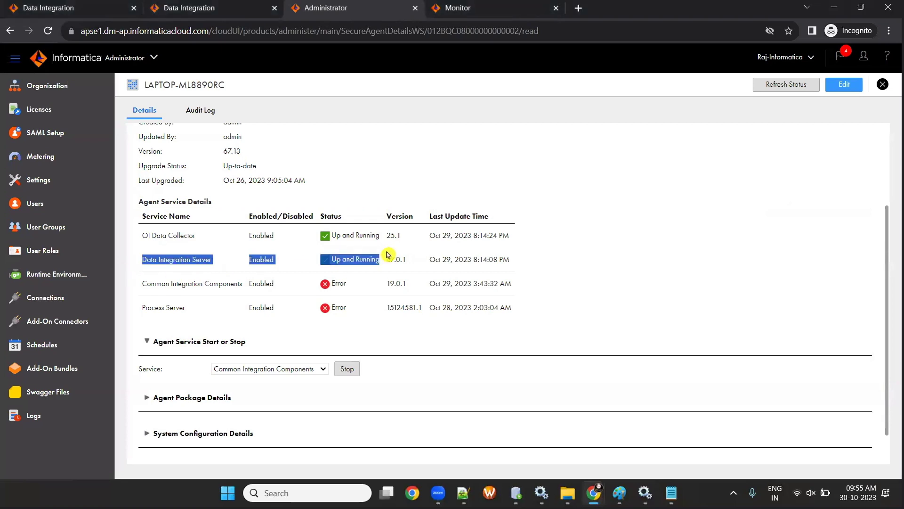
pyautogui.moveTo(193, 285); pyautogui.dragTo(466, 323)
pyautogui.click(470, 323)
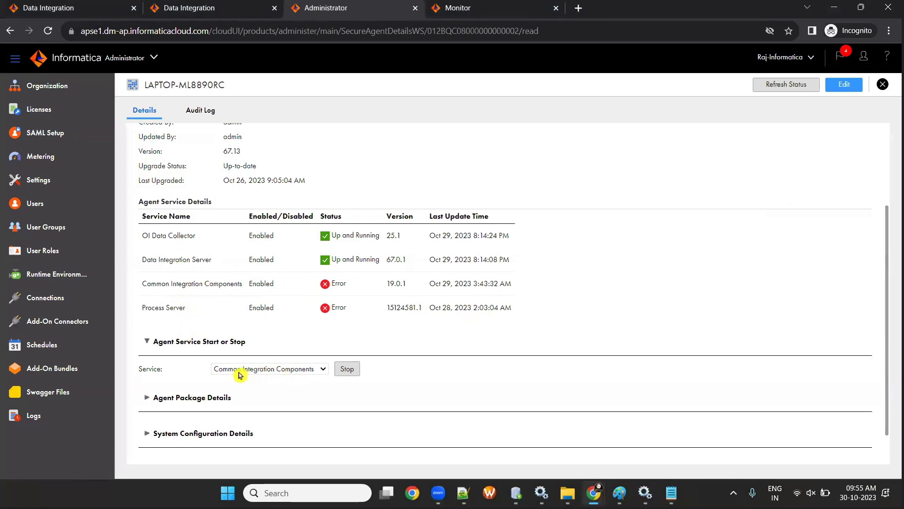
# - Stop and restart the Common Integration Components agent service
pyautogui.click(264, 372)
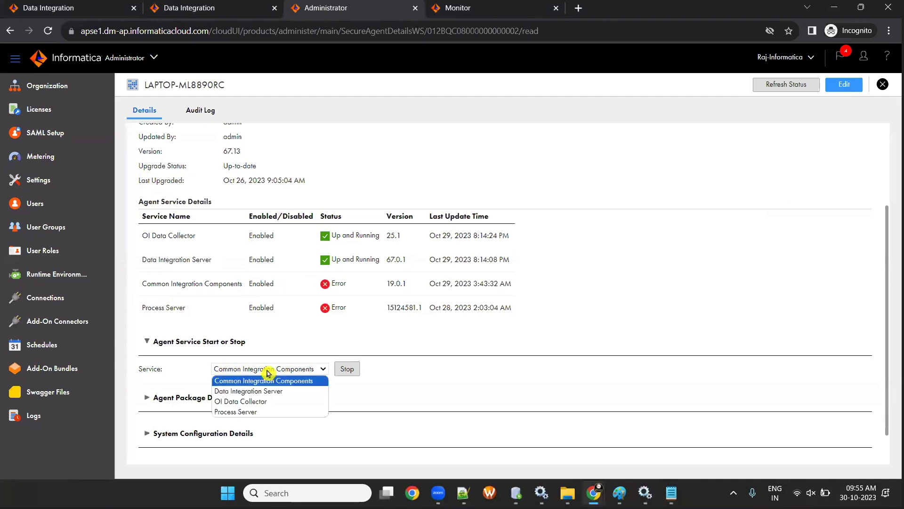
pyautogui.click(258, 381)
pyautogui.click(347, 369)
pyautogui.click(506, 100)
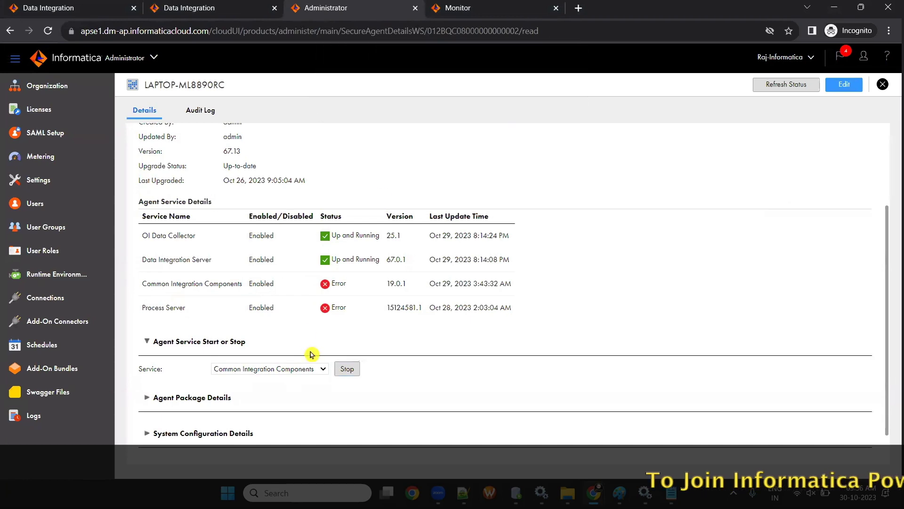
pyautogui.scroll(-3, 291, 371)
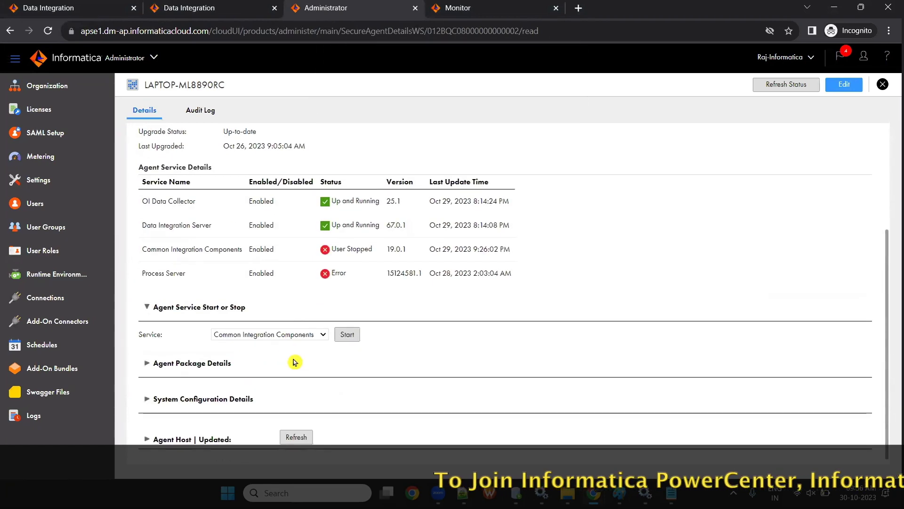
pyautogui.click(347, 334)
pyautogui.click(496, 103)
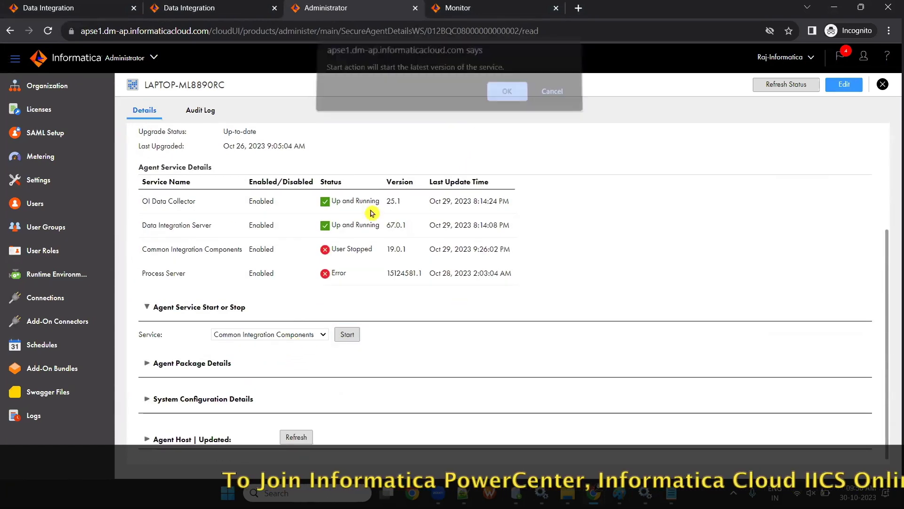
pyautogui.scroll(-3, 309, 311)
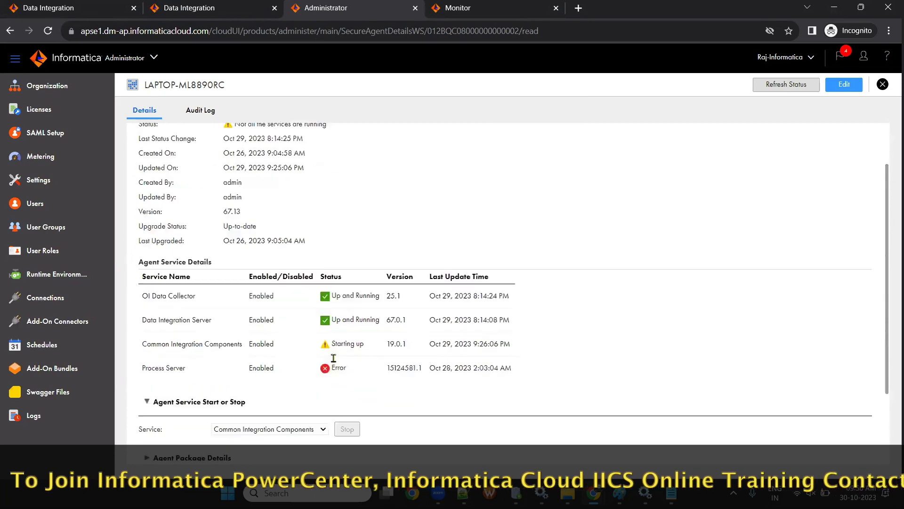
# - Stop and restart the Process Server agent service
pyautogui.click(283, 369)
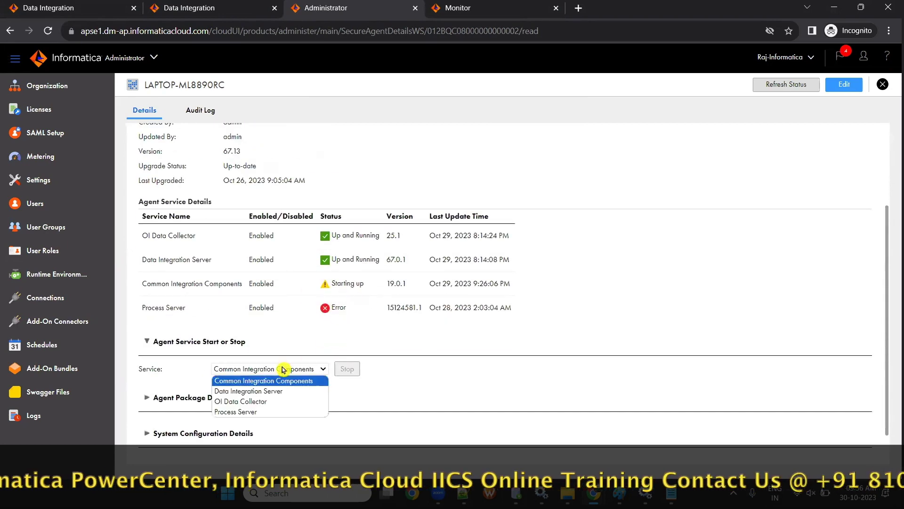
pyautogui.click(286, 411)
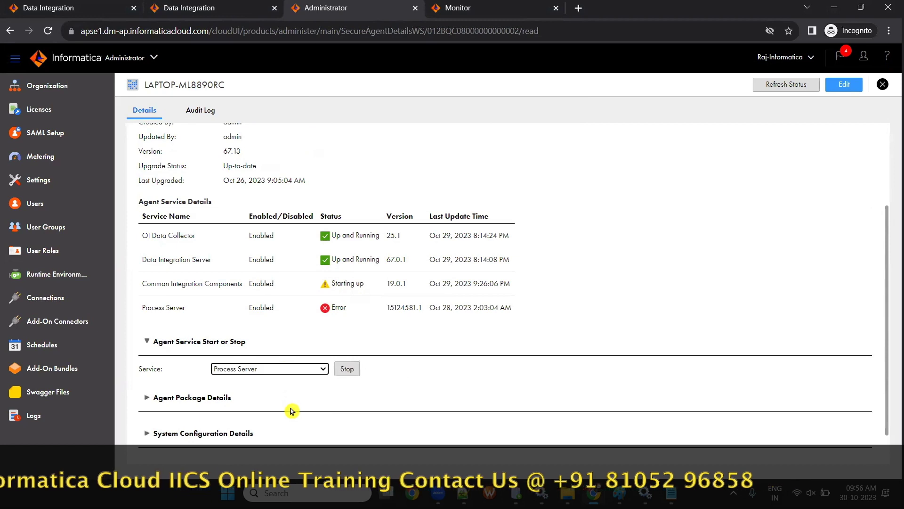
pyautogui.click(346, 368)
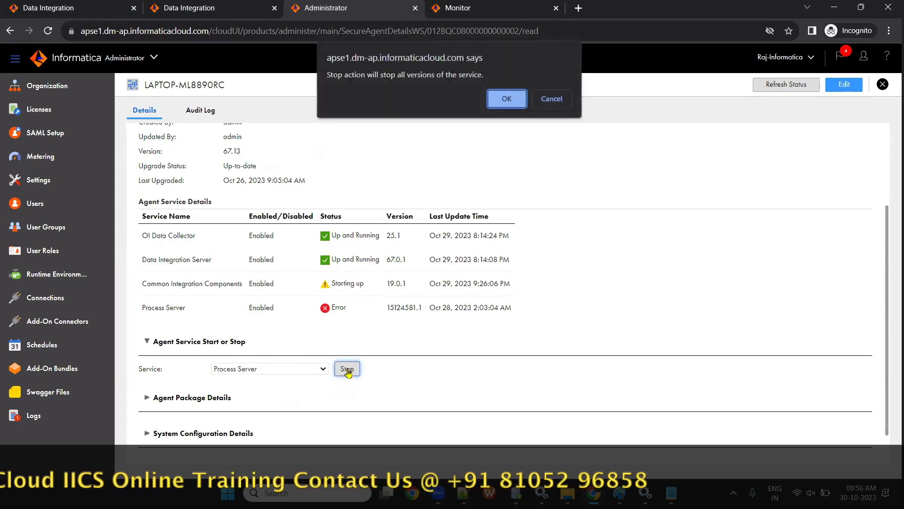
pyautogui.click(501, 99)
pyautogui.scroll(-3, 398, 248)
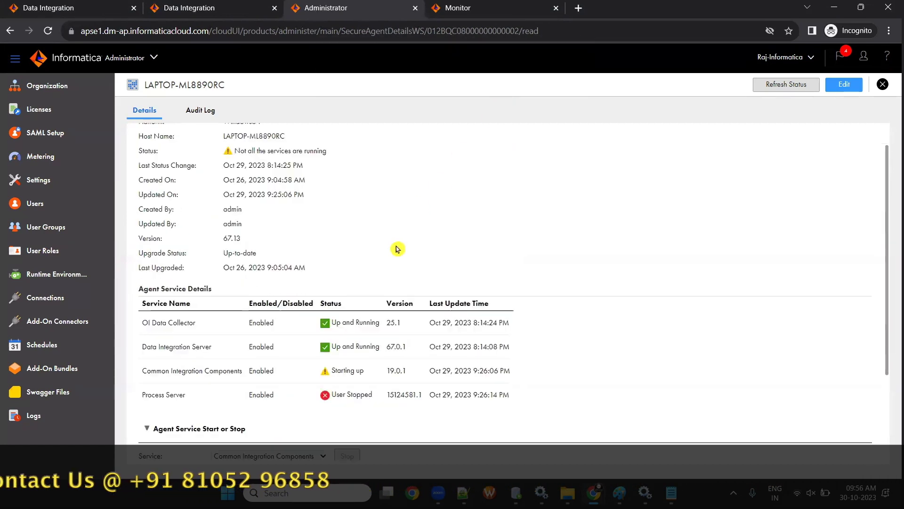
pyautogui.click(299, 335)
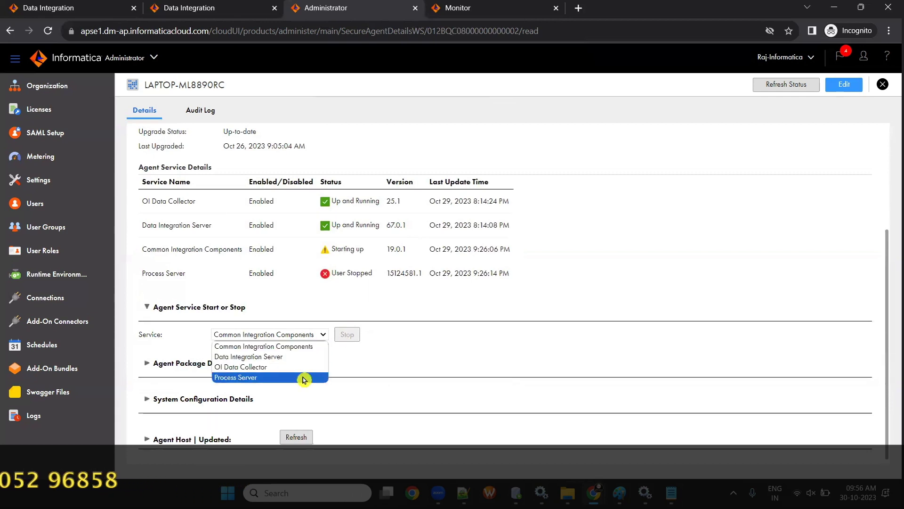
pyautogui.click(304, 377)
pyautogui.click(349, 336)
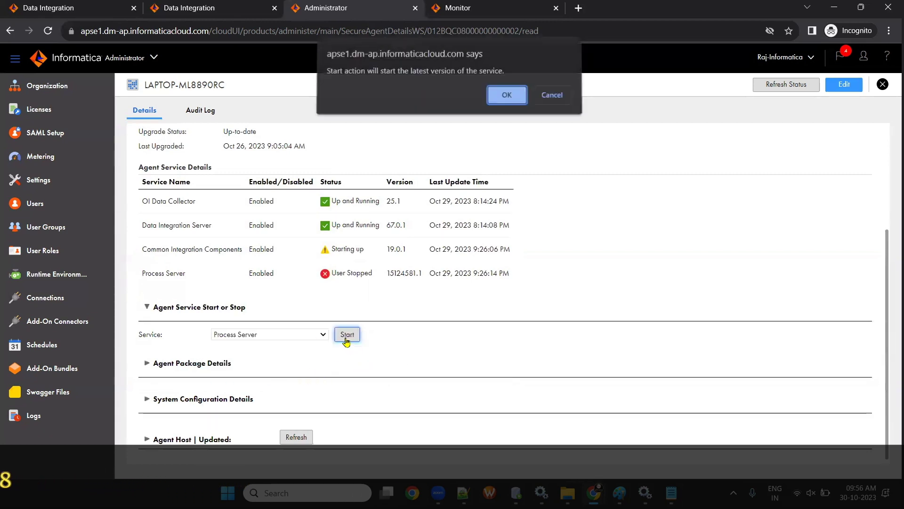
pyautogui.click(506, 98)
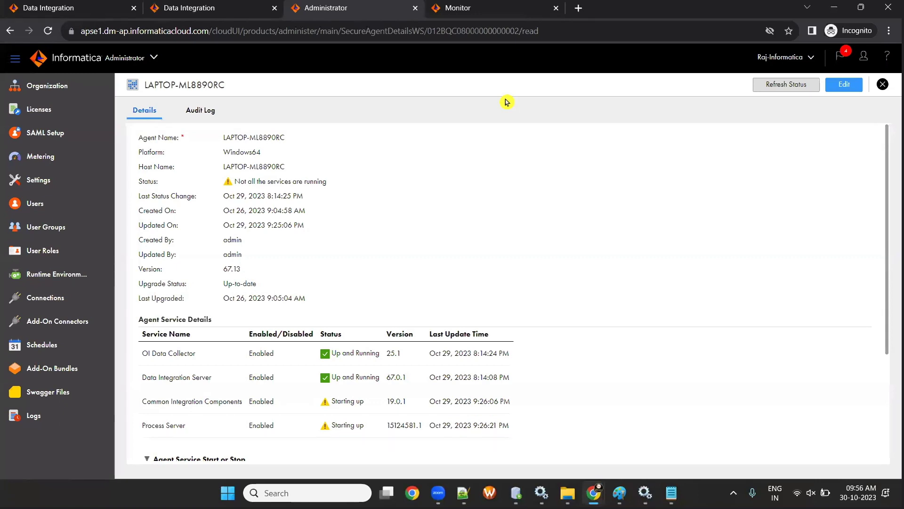
# - Refresh the agent's service statuses, then return to the Data Integration tab
pyautogui.click(763, 85)
pyautogui.scroll(-3, 376, 219)
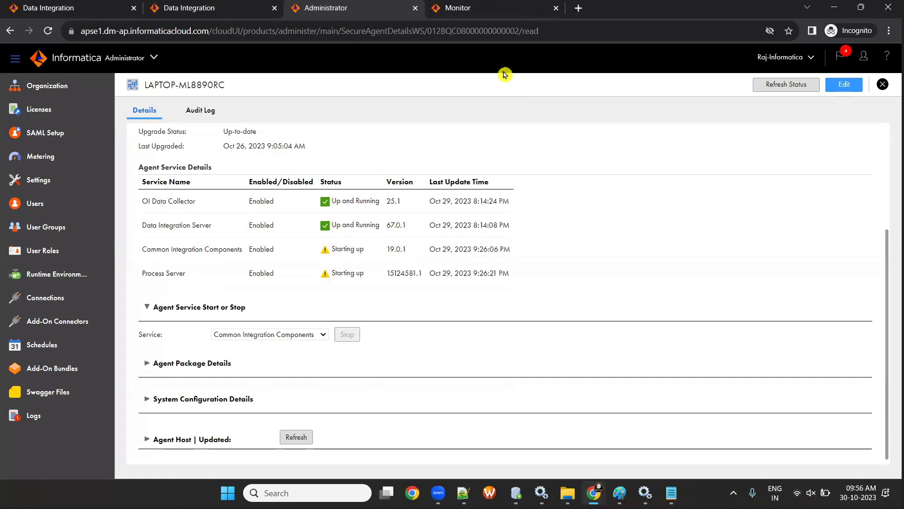
pyautogui.click(782, 86)
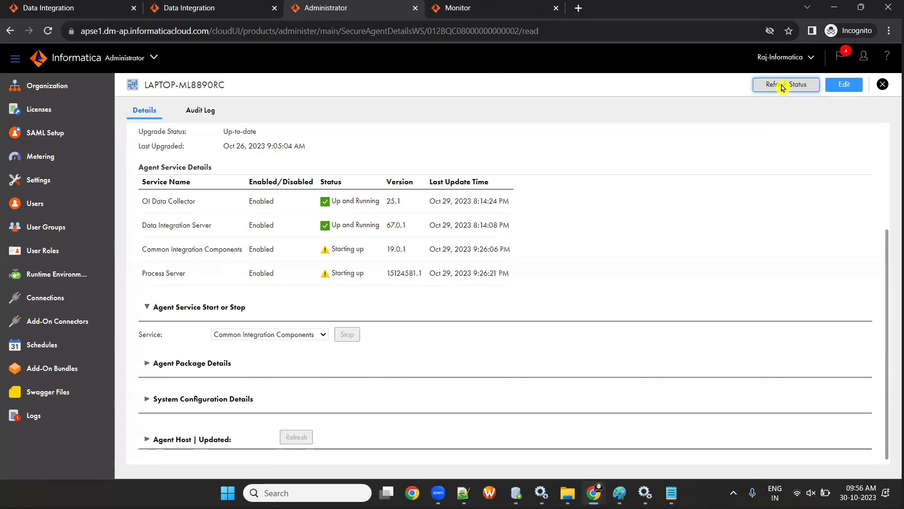
pyautogui.scroll(-2, 332, 288)
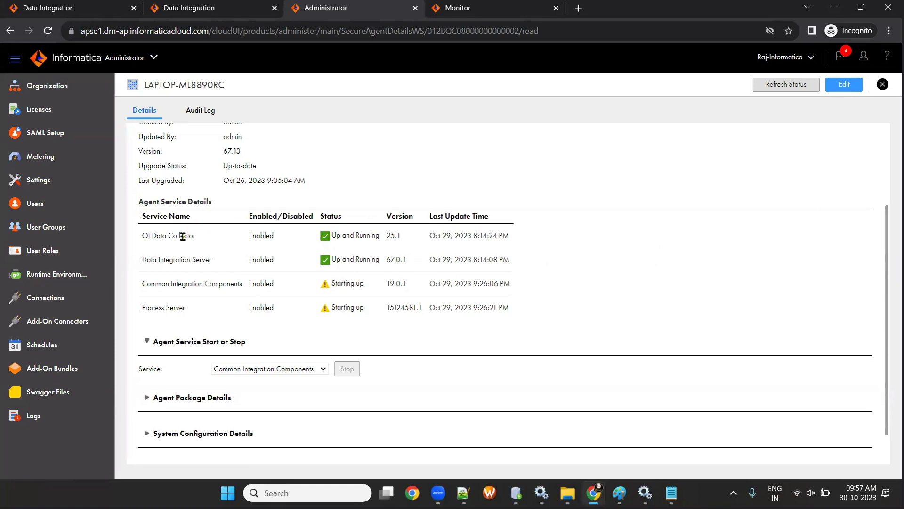
pyautogui.click(201, 6)
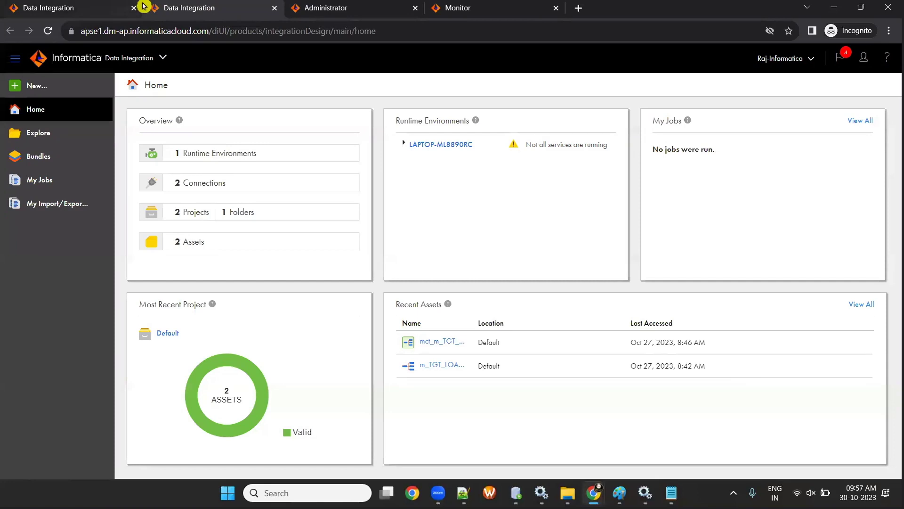
# - Go to Explore and open the IDMC-BATCH-2 project
pyautogui.click(36, 133)
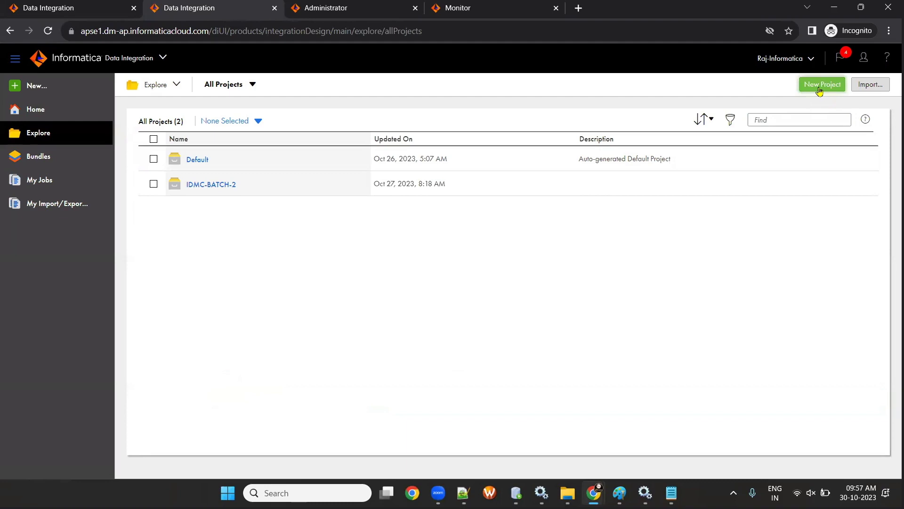
pyautogui.click(197, 186)
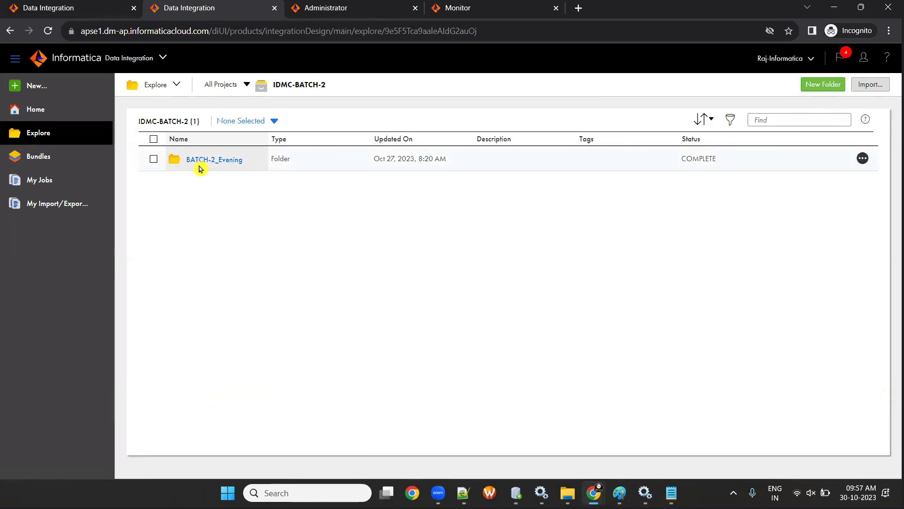
# - Create the Batch-2_Morning folder in IDMC-BATCH-2, open it, then bring up File Explorer
pyautogui.click(823, 85)
pyautogui.click(346, 235)
pyautogui.write('Batch-2 ')
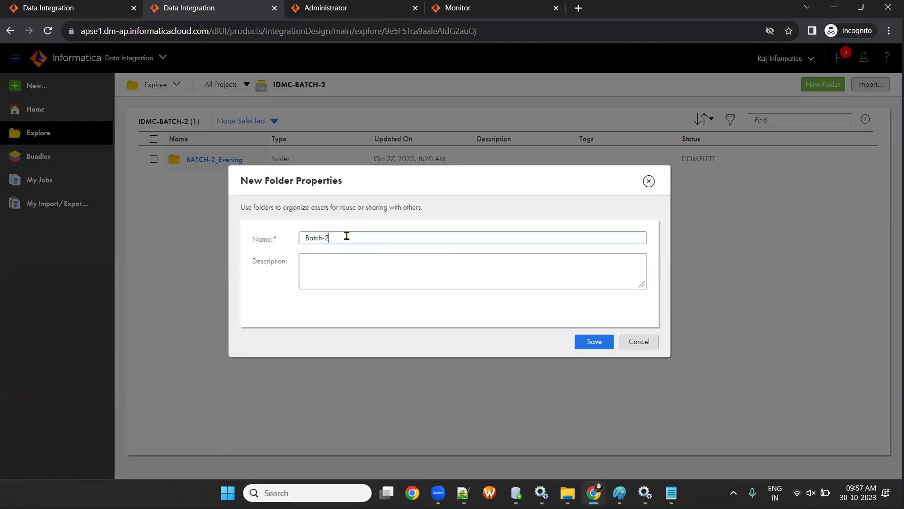
pyautogui.write('_Morning')
pyautogui.click(594, 341)
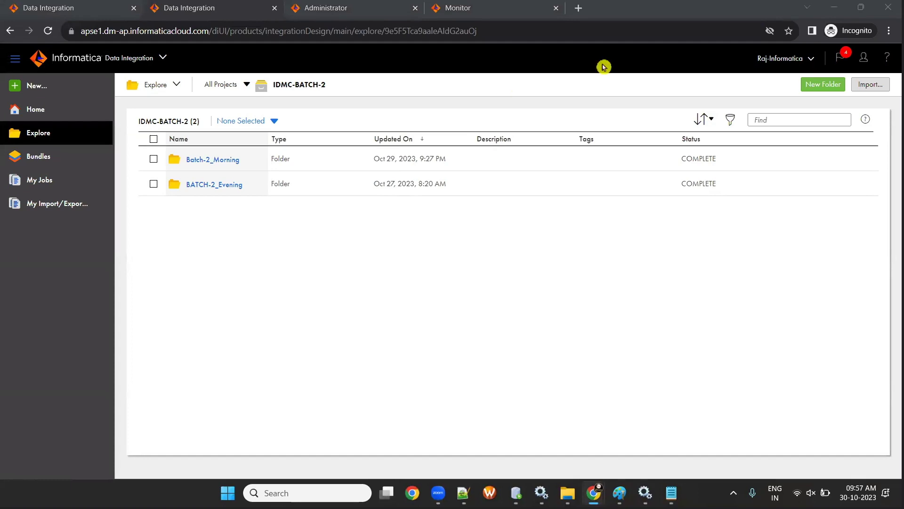
pyautogui.click(203, 161)
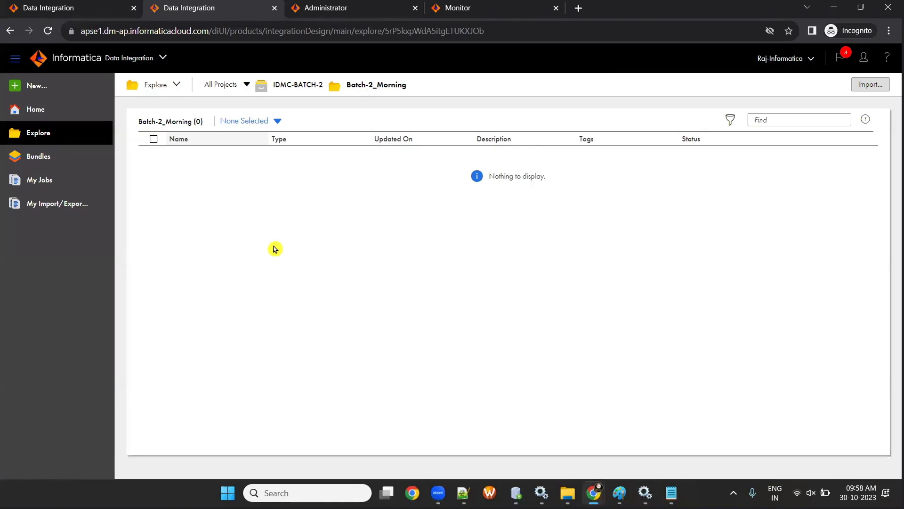
pyautogui.click(567, 493)
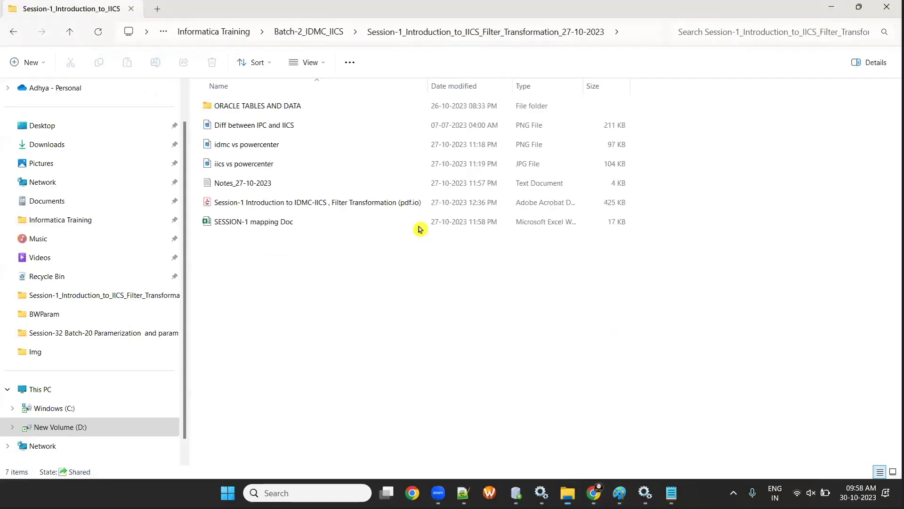
# - In the OT_SRC_DEV15 worksheet, replace the old query with a select on EMPLOYEES and run it
pyautogui.click(630, 419)
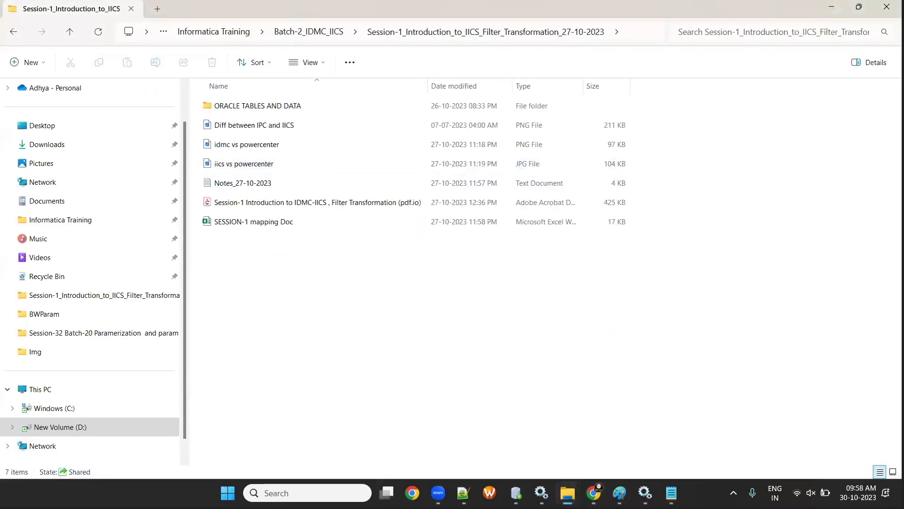
pyautogui.click(516, 448)
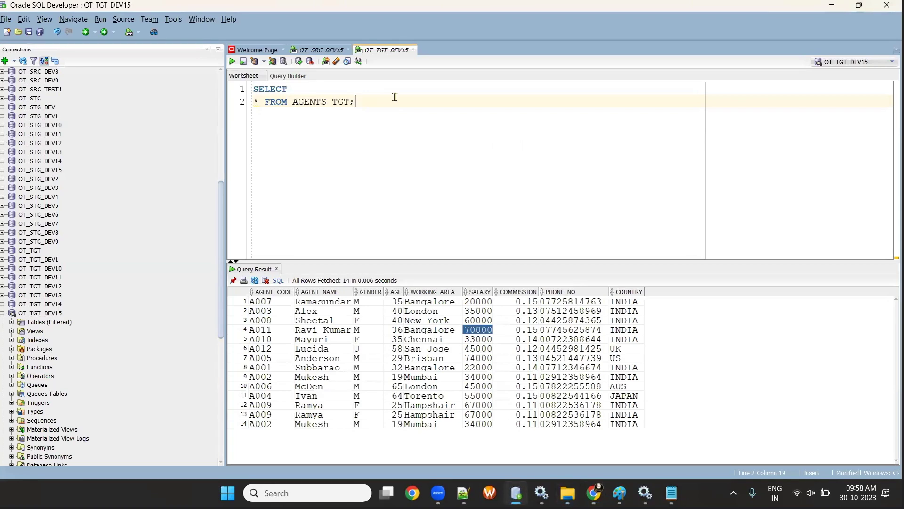
pyautogui.click(306, 49)
pyautogui.click(344, 100)
pyautogui.hotkey('ctrl', 'a')
pyautogui.press('BackSpace')
pyautogui.write('sel')
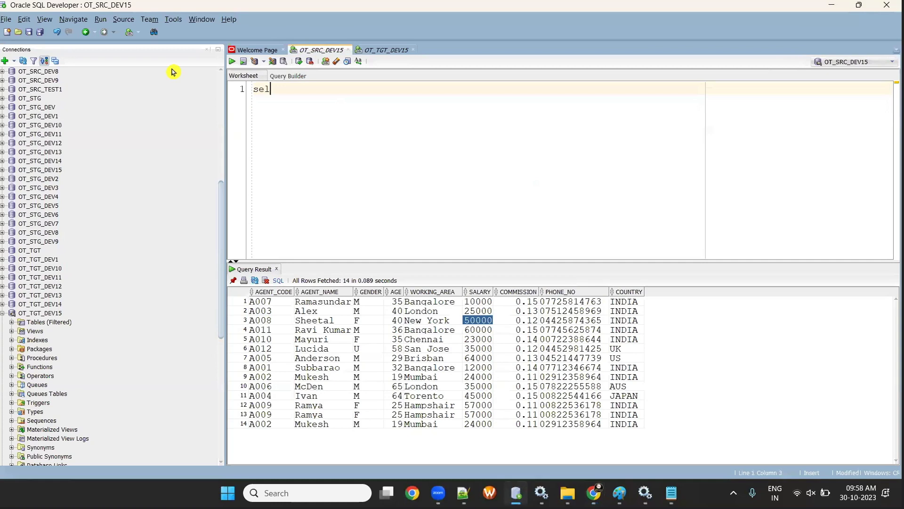
pyautogui.write('ect * from ')
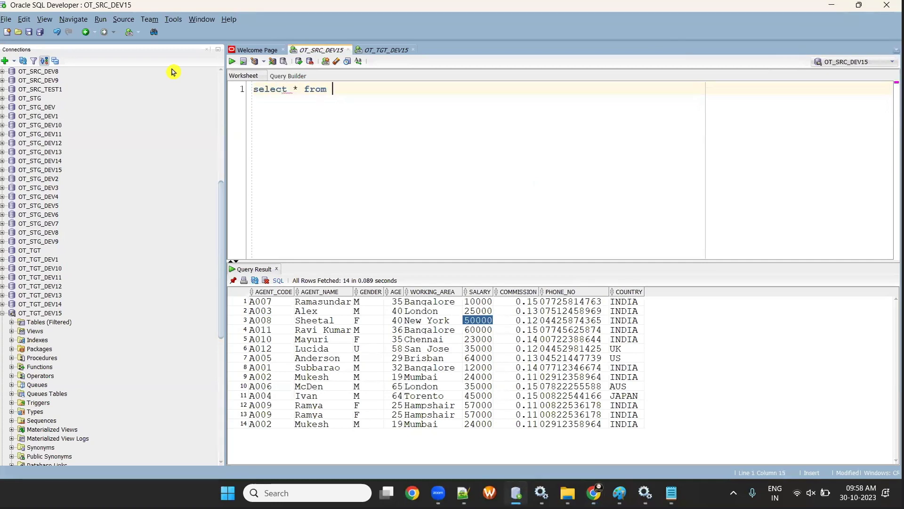
pyautogui.write('cuSTO')
pyautogui.press('BackSpace')
pyautogui.press('BackSpace')
pyautogui.press('BackSpace')
pyautogui.press('BackSpace')
pyautogui.press('BackSpace')
pyautogui.write('EMPLOYEES;')
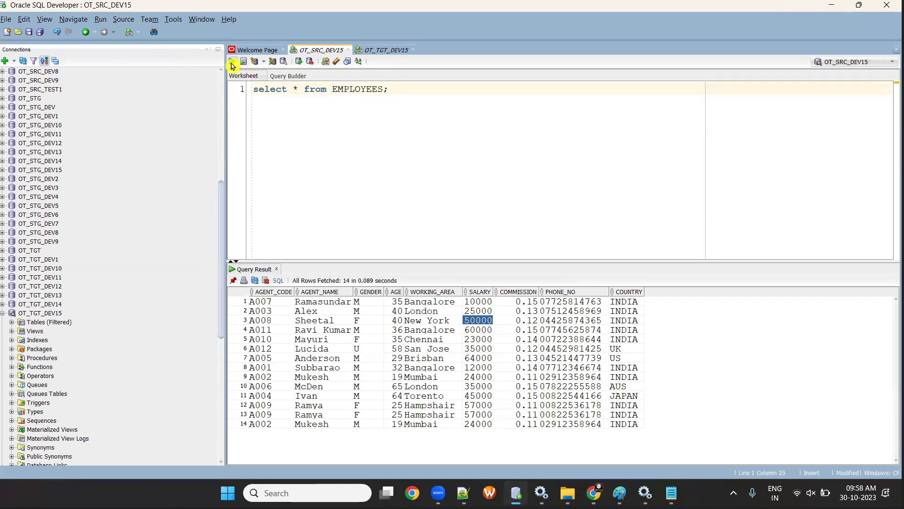
pyautogui.click(232, 63)
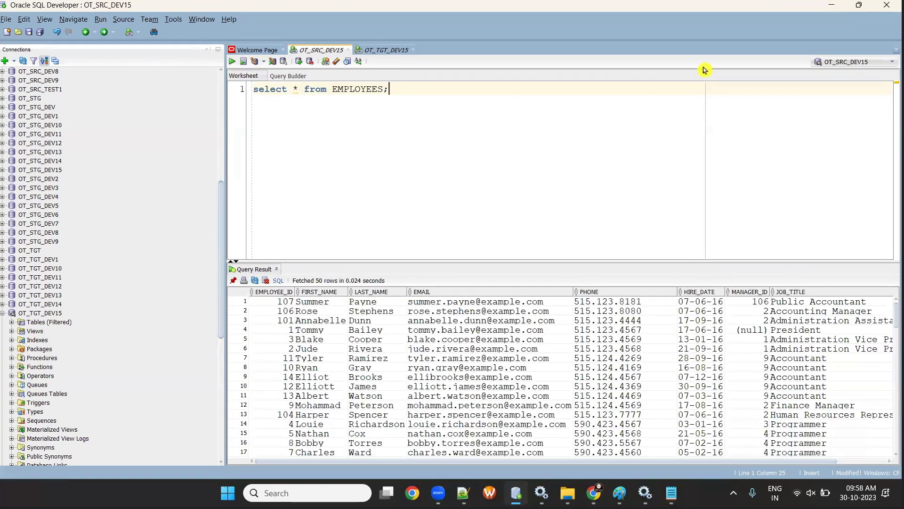
# - Expand the OT_SRC_DEV15 table list and run select * from LOCATIONS
pyautogui.doubleClick(367, 84)
pyautogui.write('CUSTO')
pyautogui.press('BackSpace')
pyautogui.press('BackSpace')
pyautogui.press('BackSpace')
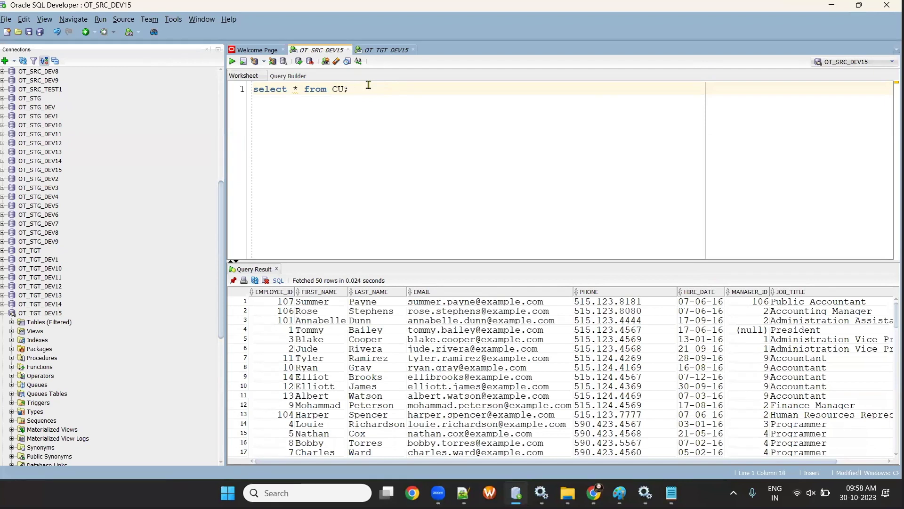
pyautogui.press('BackSpace')
pyautogui.click(12, 322)
pyautogui.scroll(-4, 57, 325)
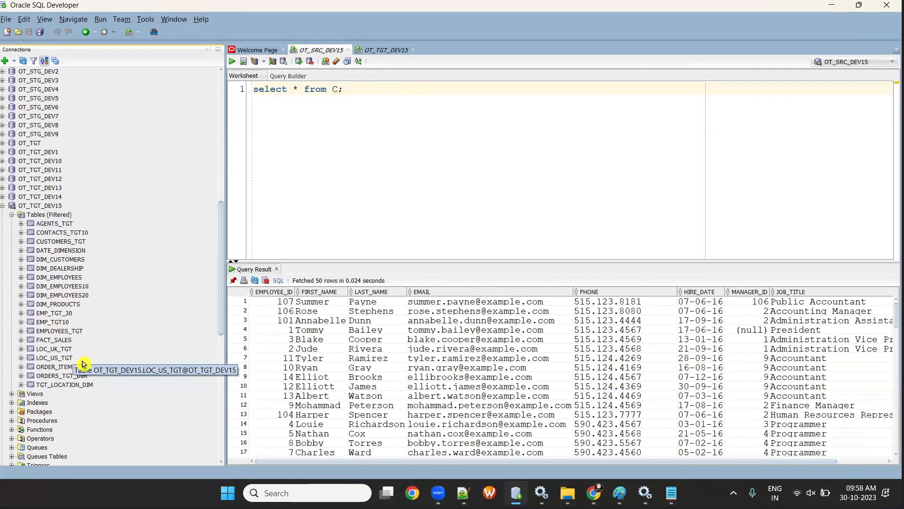
pyautogui.scroll(8, 19, 191)
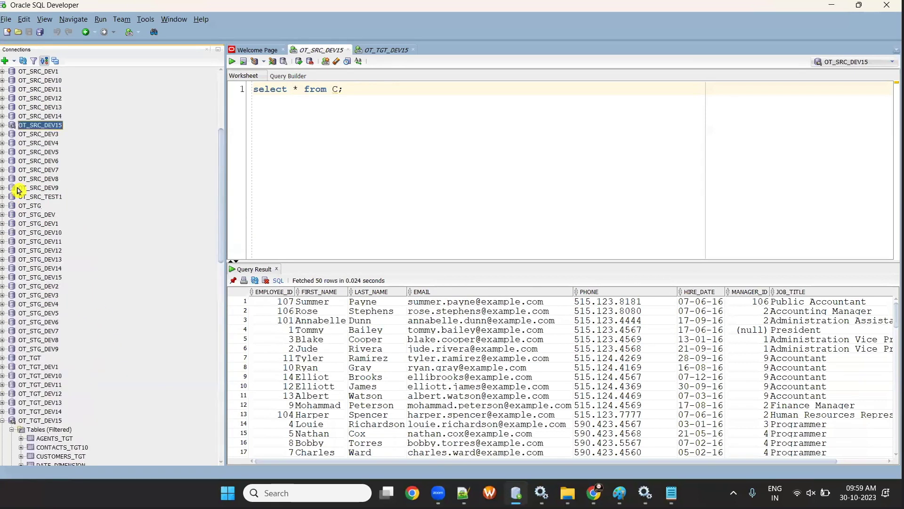
pyautogui.scroll(6, 18, 190)
pyautogui.click(3, 284)
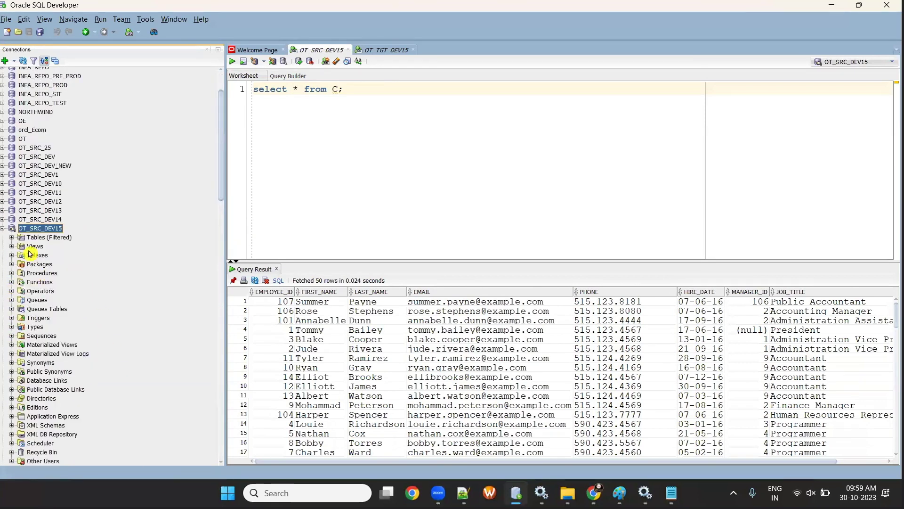
pyautogui.doubleClick(35, 237)
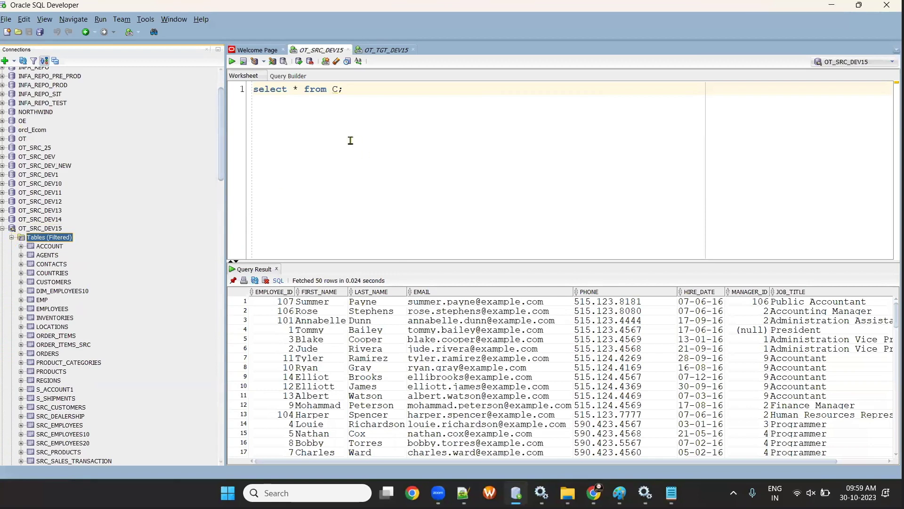
pyautogui.click(351, 90)
pyautogui.write('OCATIONS')
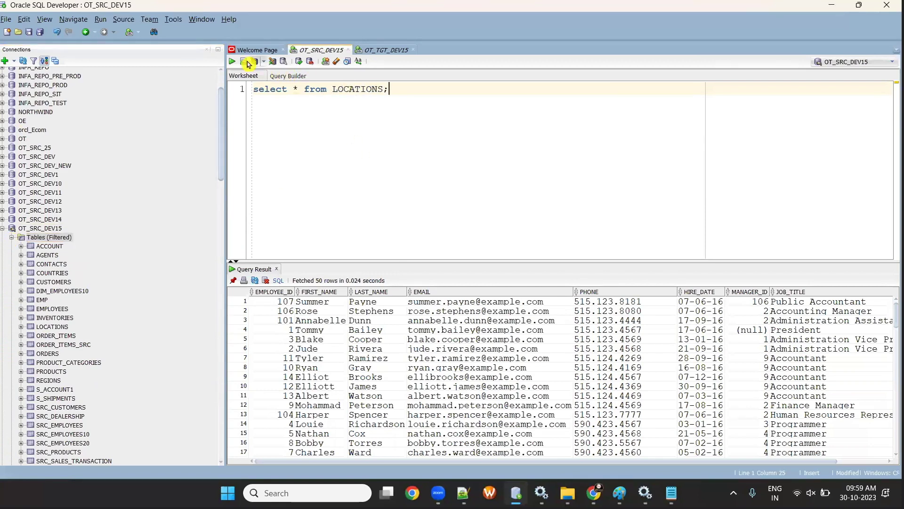
pyautogui.click(231, 61)
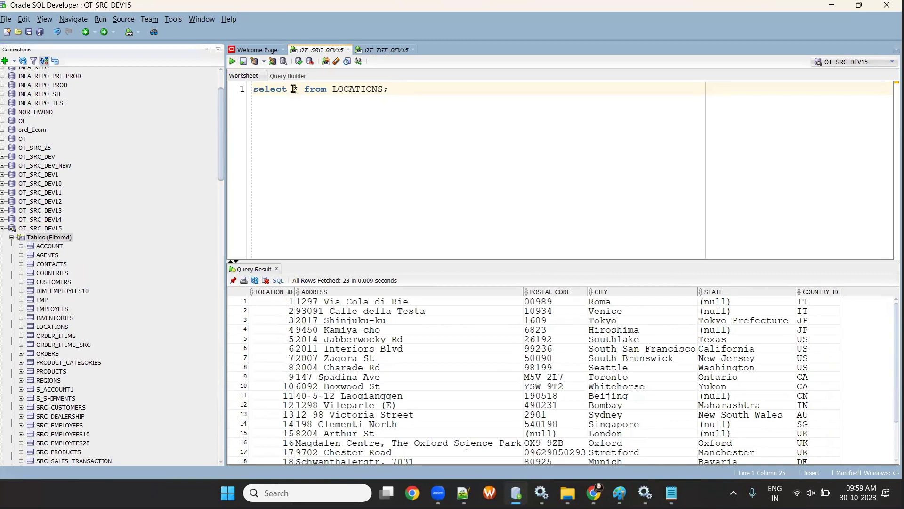
# - Run select * from AGENTS, returning all 14 agent rows
pyautogui.doubleClick(339, 89)
pyautogui.write('AGENTS')
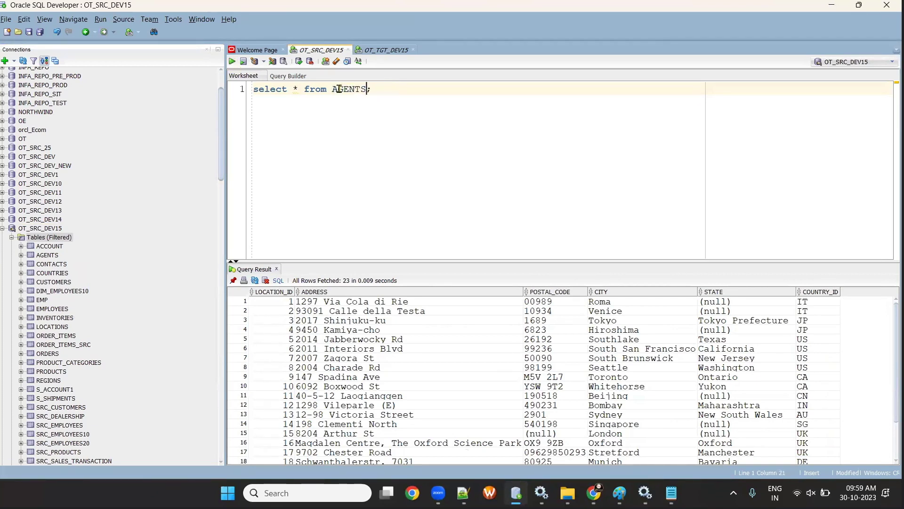
pyautogui.click(231, 61)
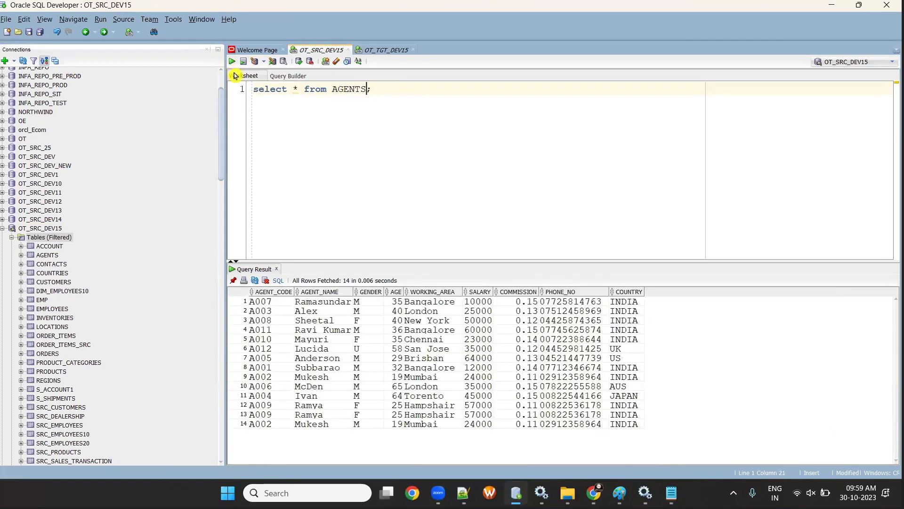
pyautogui.press('super+e')
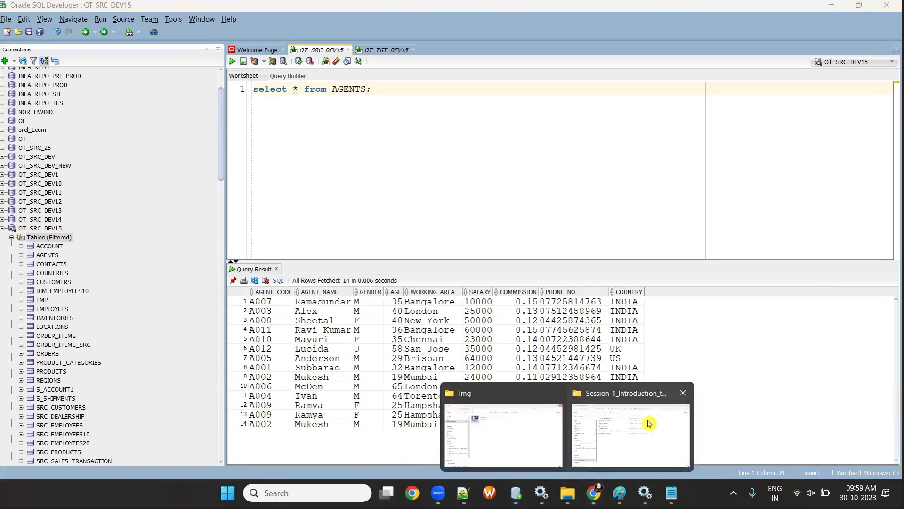
pyautogui.click(642, 419)
# - Open AGENTS_TABLE_DDL_DML from Batch-1_IICS > Session-2 and copy its whole script
pyautogui.click(313, 31)
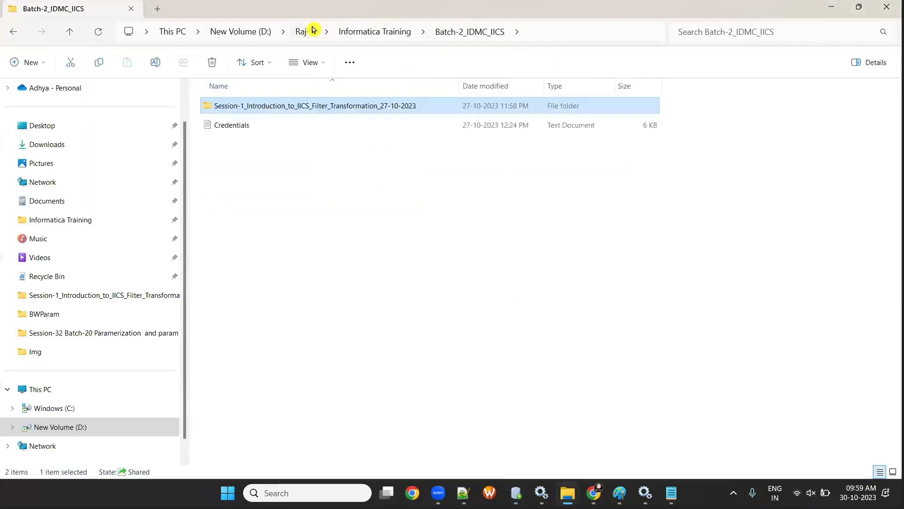
pyautogui.hotkey('alt', 'Up')
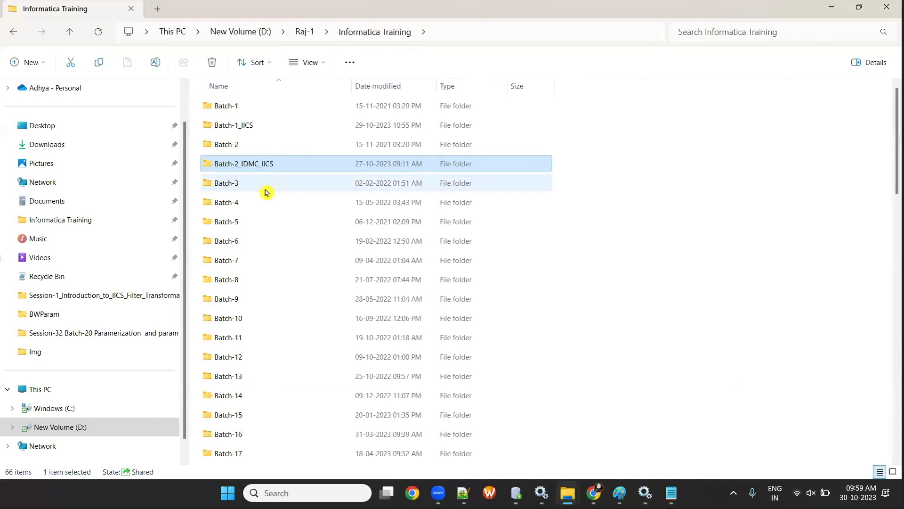
pyautogui.doubleClick(250, 126)
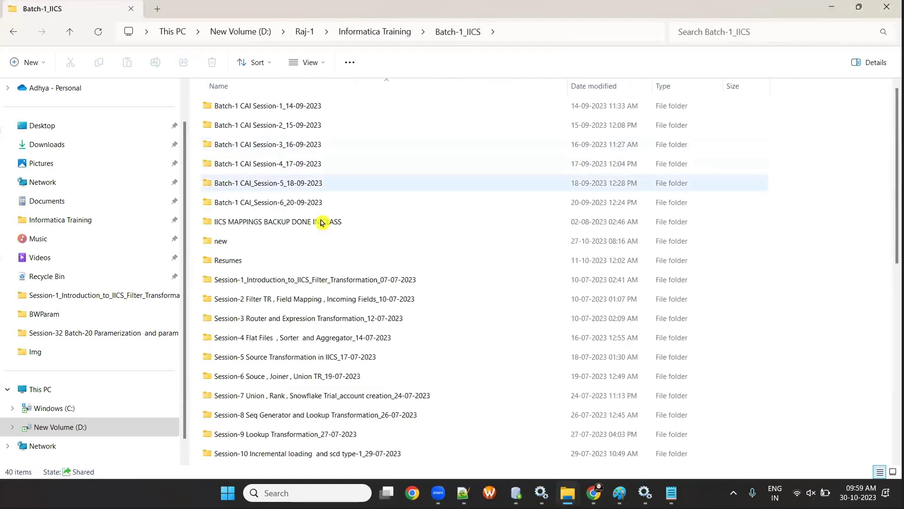
pyautogui.doubleClick(319, 299)
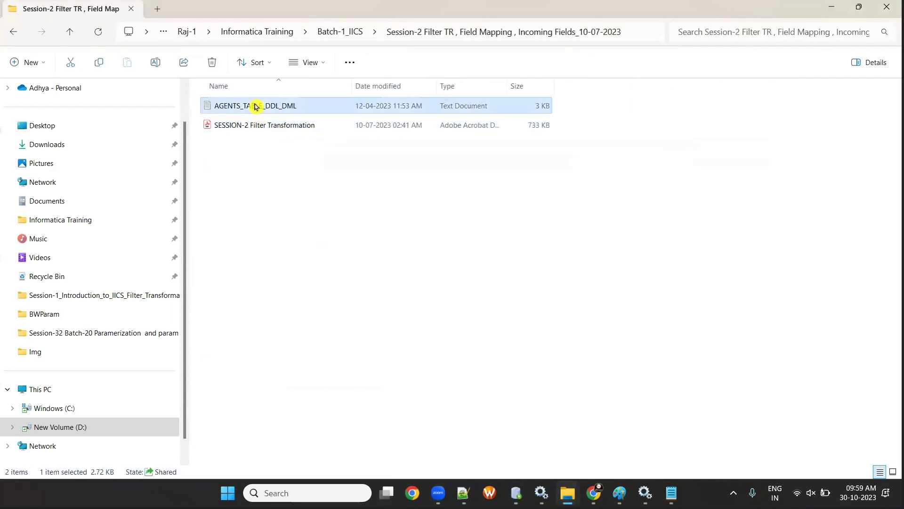
pyautogui.doubleClick(254, 107)
pyautogui.moveTo(81, 363); pyautogui.dragTo(4, 40)
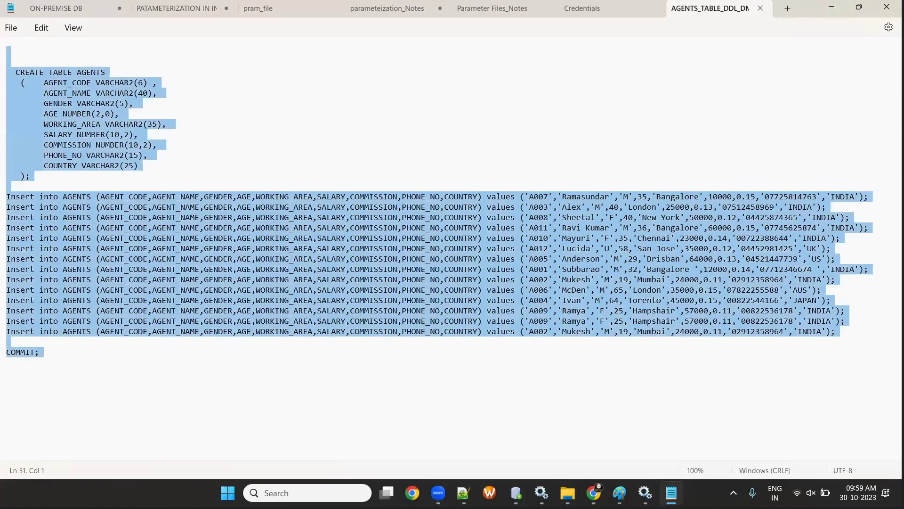
pyautogui.hotkey('alt', 'Tab')
# - Clear the SQL Developer worksheet and start typing a DROP TABLE statement
pyautogui.hotkey('ctrl', 'a')
pyautogui.press('Delete')
pyautogui.write('DROP TABLE')
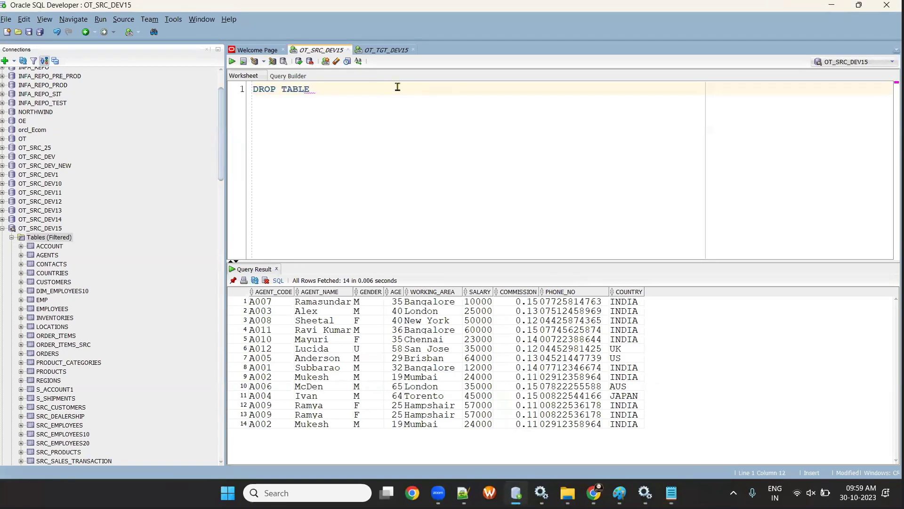
# - Paste the AGENTS script, complete it as DROP TABLE AGENTS, and run it all in OT_SRC_DEV15
pyautogui.hotkey('ctrl', 'v')
pyautogui.scroll(7, 347, 143)
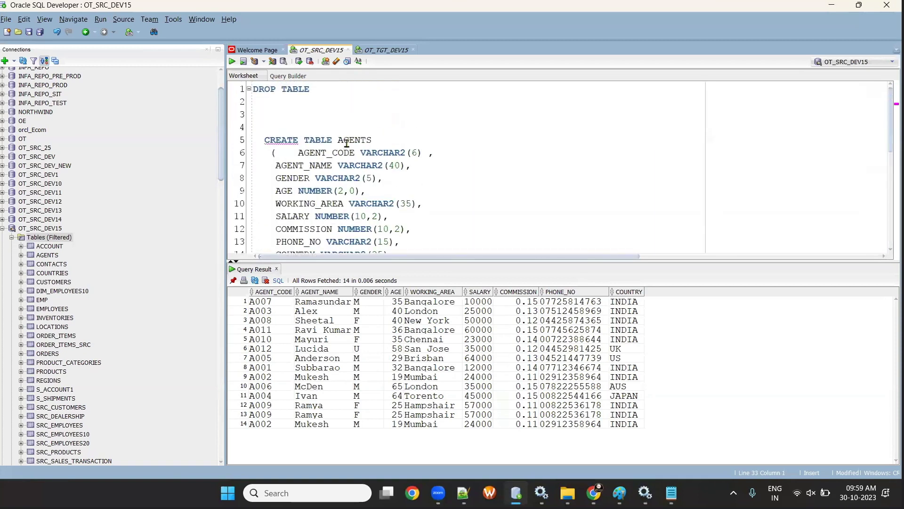
pyautogui.doubleClick(357, 140)
pyautogui.hotkey('ctrl', 'c')
pyautogui.click(336, 90)
pyautogui.hotkey('ctrl', 'v')
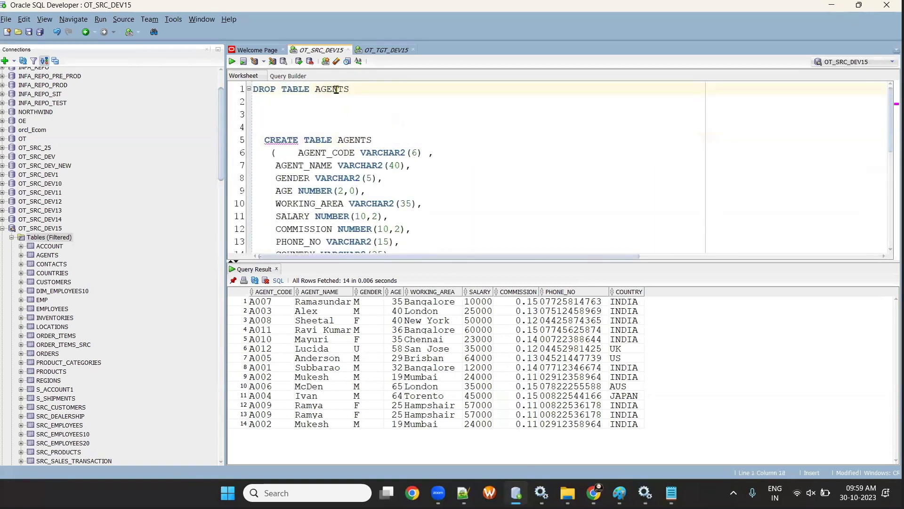
pyautogui.hotkey('ctrl', 'a')
pyautogui.click(232, 62)
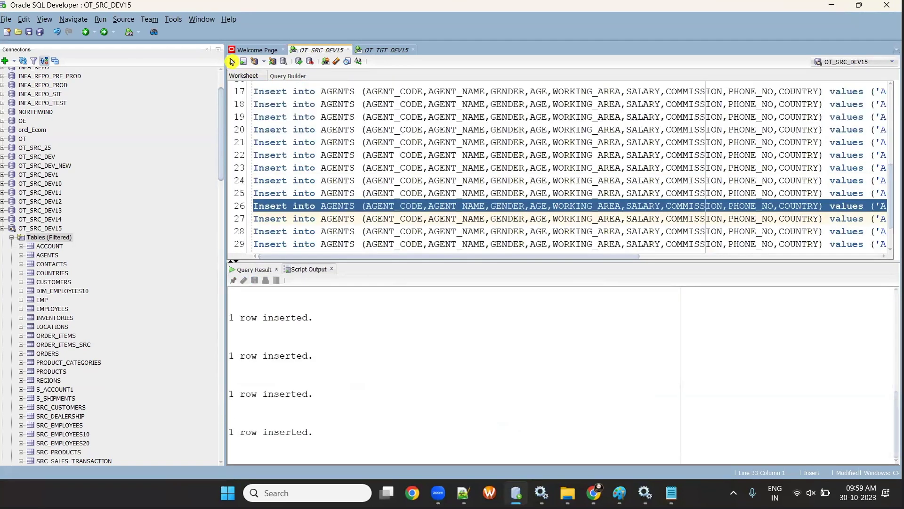
# - Run SELECT * FROM AGENTS; to confirm the 14 rows, then switch to the OT_TGT_DEV15 worksheet
pyautogui.click(317, 233)
pyautogui.press('Return')
pyautogui.press('Return')
pyautogui.press('Return')
pyautogui.write('SELECT * FROM AGENTS;')
pyautogui.click(233, 62)
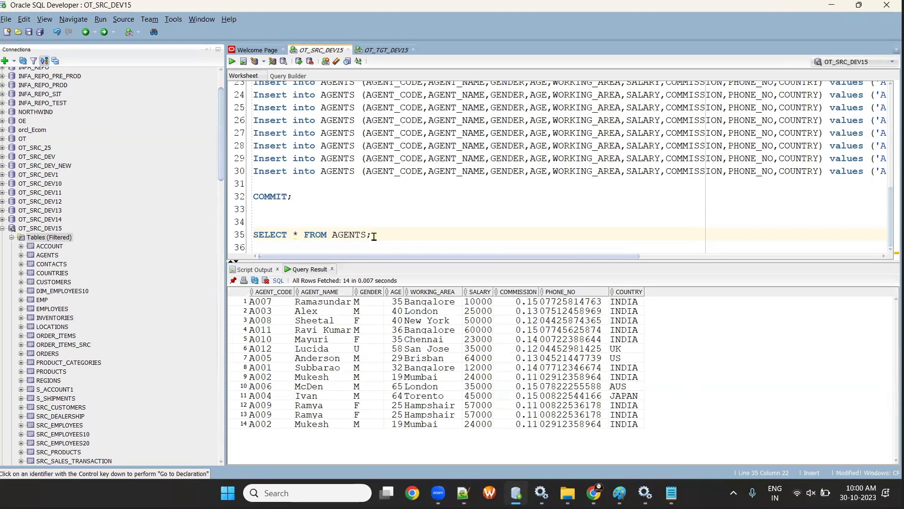
pyautogui.click(371, 54)
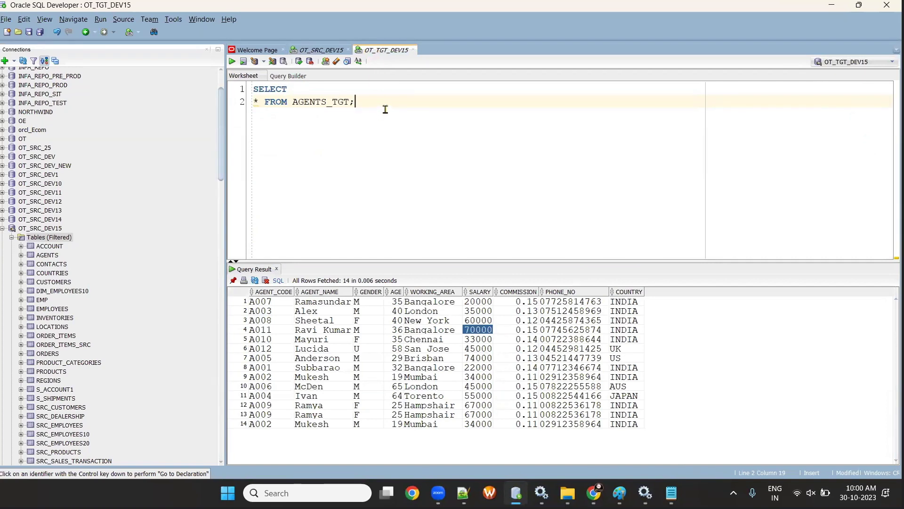
# - Draft a partial CREATE TABLE AGENTS_TGT AS SELECT * FROM statement on a new line and select it
pyautogui.press('Return')
pyautogui.press('Return')
pyautogui.press('Return')
pyautogui.write('CREATE')
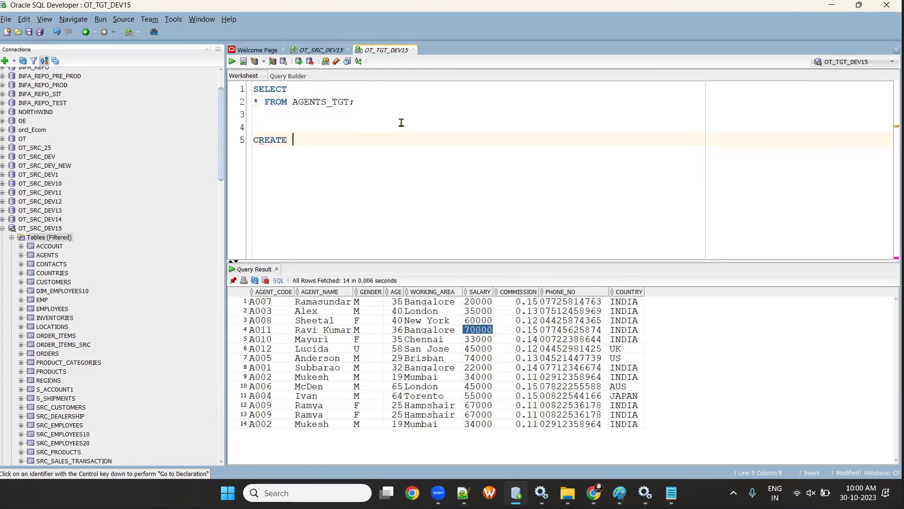
pyautogui.write(' TABLE AGENTS')
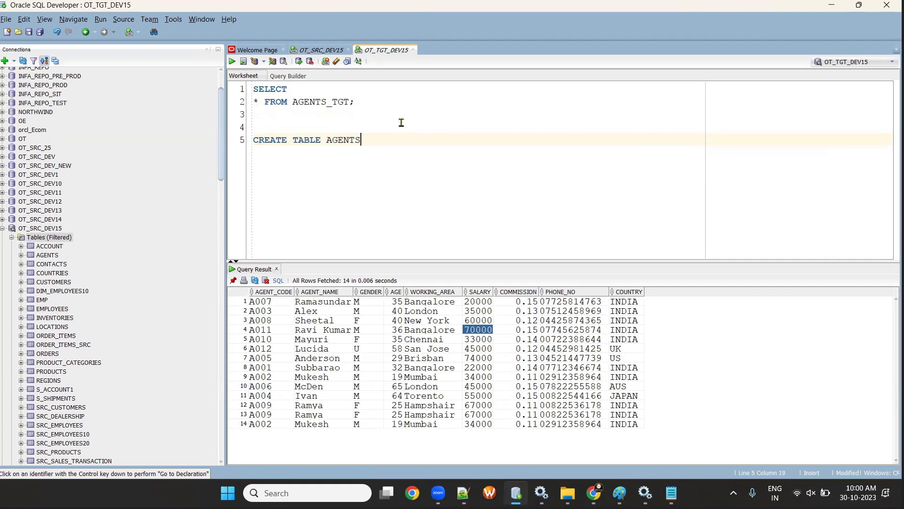
pyautogui.write('_TGT AS SELECT * FROM')
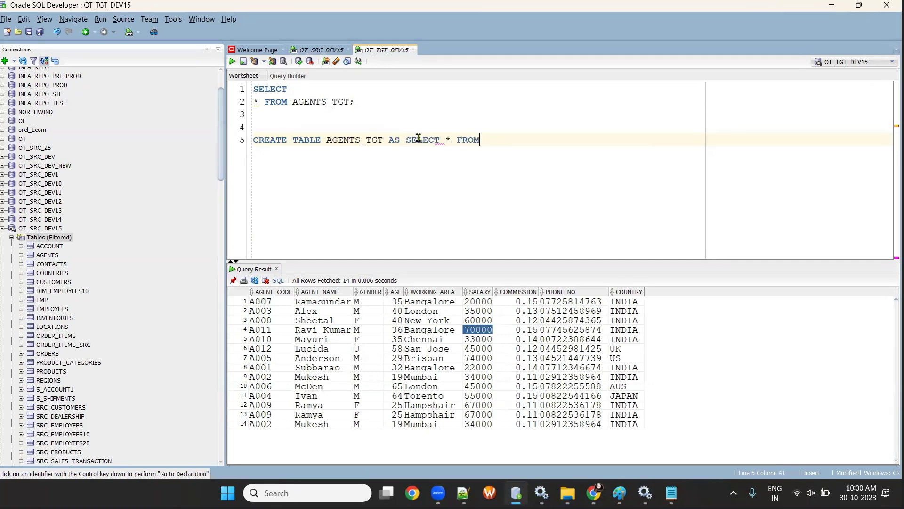
pyautogui.write(' OR')
pyautogui.write('T')
pyautogui.moveTo(520, 143); pyautogui.dragTo(250, 127)
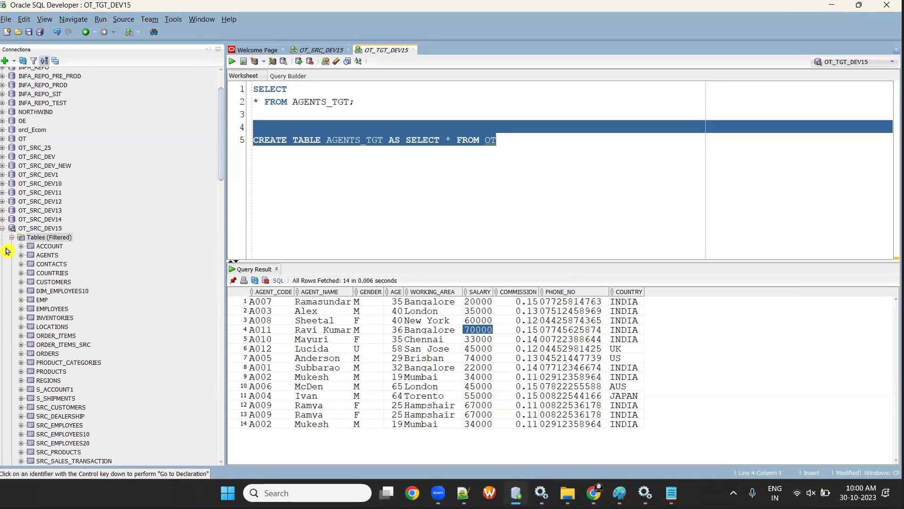
# - Collapse the OT_SRC_DEV15 connection and close the OT_TGT_DEV15 worksheet
pyautogui.click(6, 229)
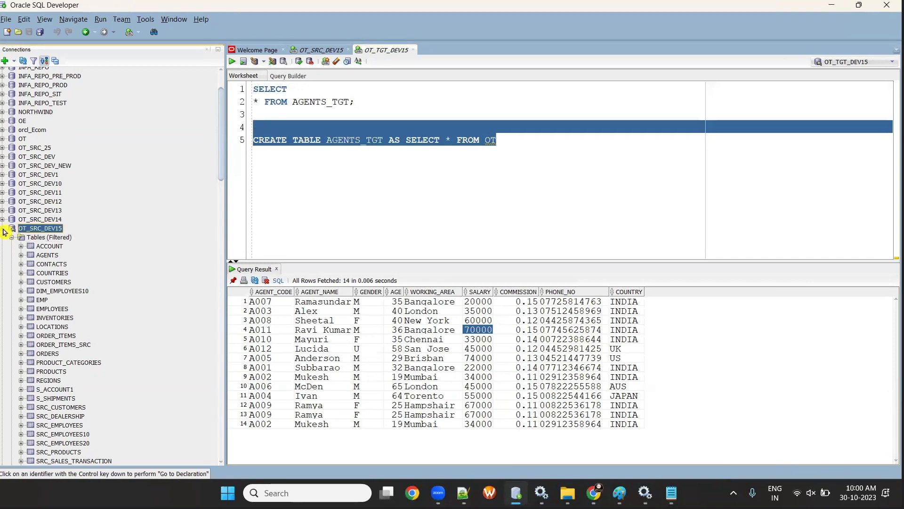
pyautogui.click(3, 229)
pyautogui.scroll(3, 25, 202)
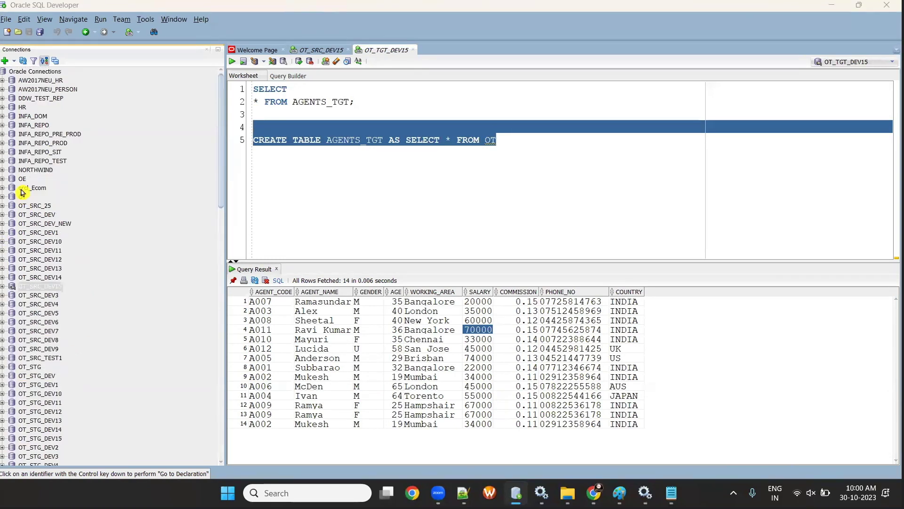
pyautogui.click(413, 52)
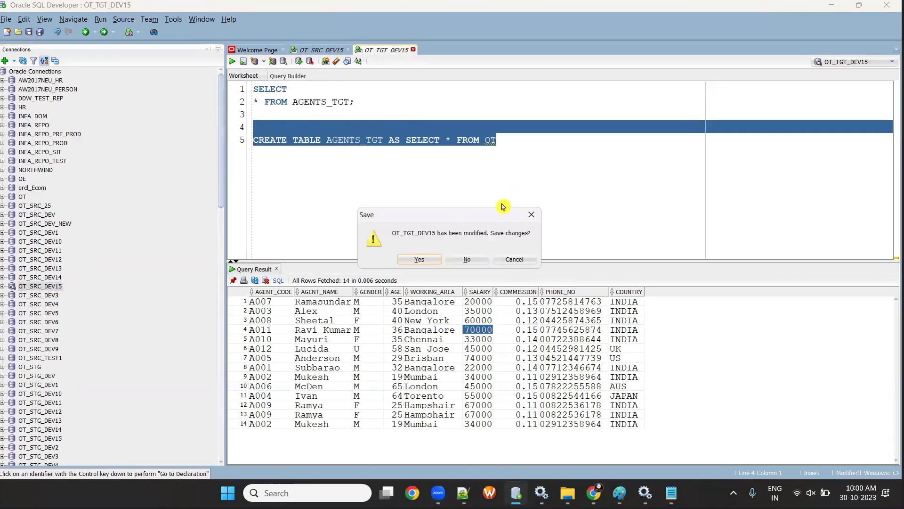
# - Discard changes and close both the OT_TGT_DEV15 and the cleared OT_SRC_DEV15 worksheets
pyautogui.click(469, 259)
pyautogui.hotkey('ctrl', 'a')
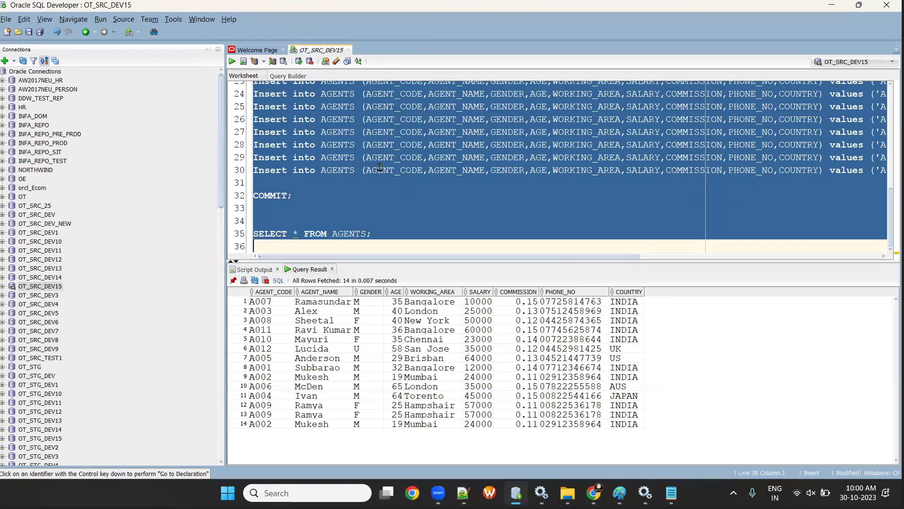
pyautogui.press('Delete')
pyautogui.click(345, 50)
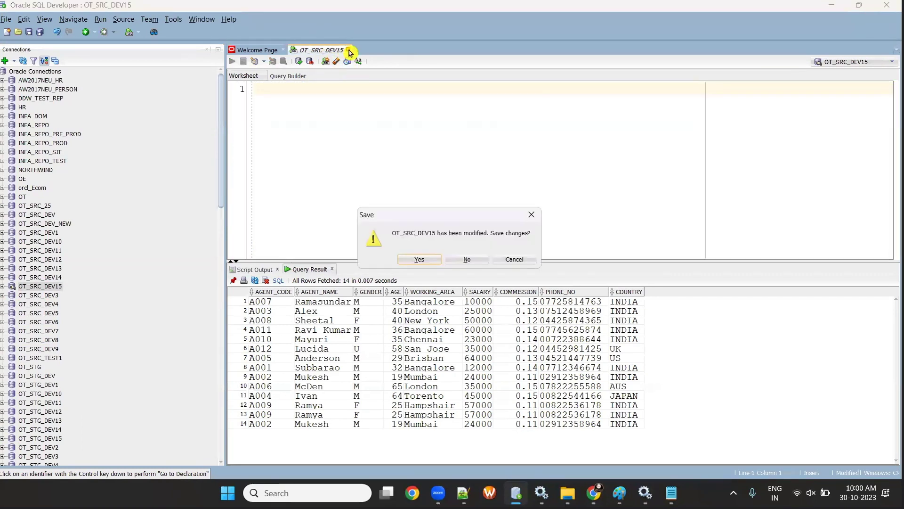
pyautogui.click(462, 259)
# - In OT_SRC_DEV1, paste the AGENTS create-and-insert script and run it all
pyautogui.click(4, 233)
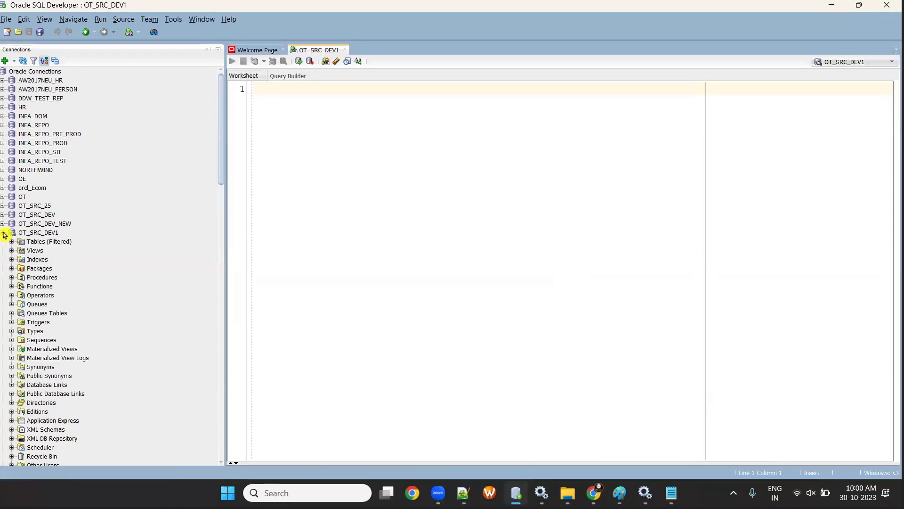
pyautogui.click(13, 241)
pyautogui.scroll(-5, 91, 313)
pyautogui.scroll(5, 93, 315)
pyautogui.hotkey('ctrl', 'v')
pyautogui.scroll(2, 565, 264)
pyautogui.hotkey('ctrl', 'a')
pyautogui.click(247, 64)
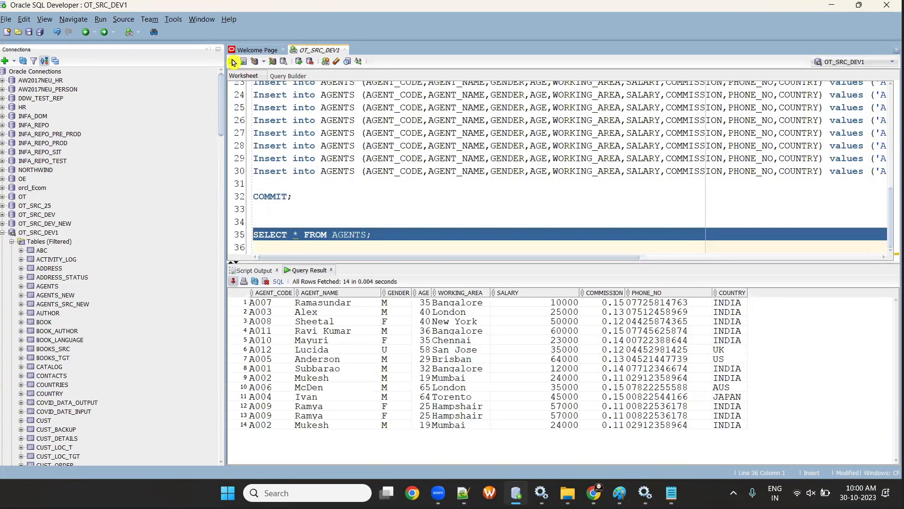
# - Collapse the OT_SRC_DEV1 connection in the Connections panel
pyautogui.click(384, 231)
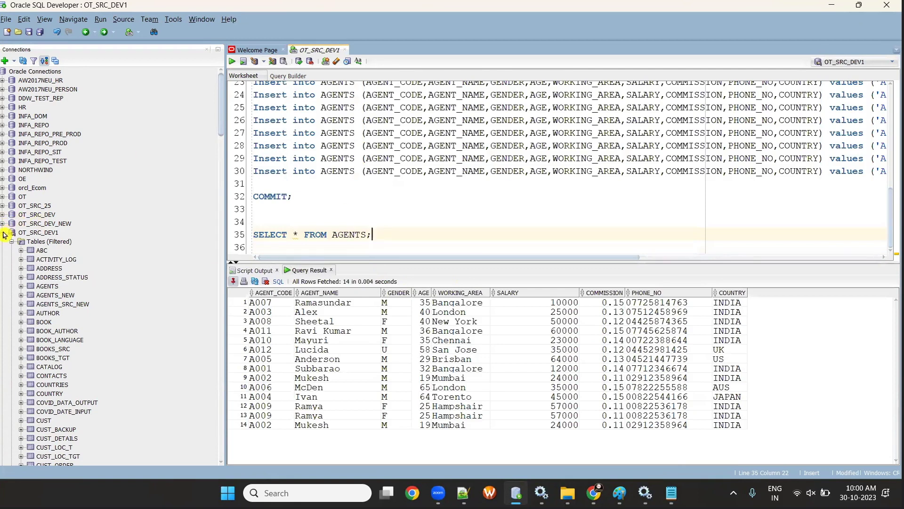
pyautogui.click(3, 232)
pyautogui.click(33, 286)
pyautogui.scroll(-6, 24, 325)
pyautogui.scroll(-5, 25, 325)
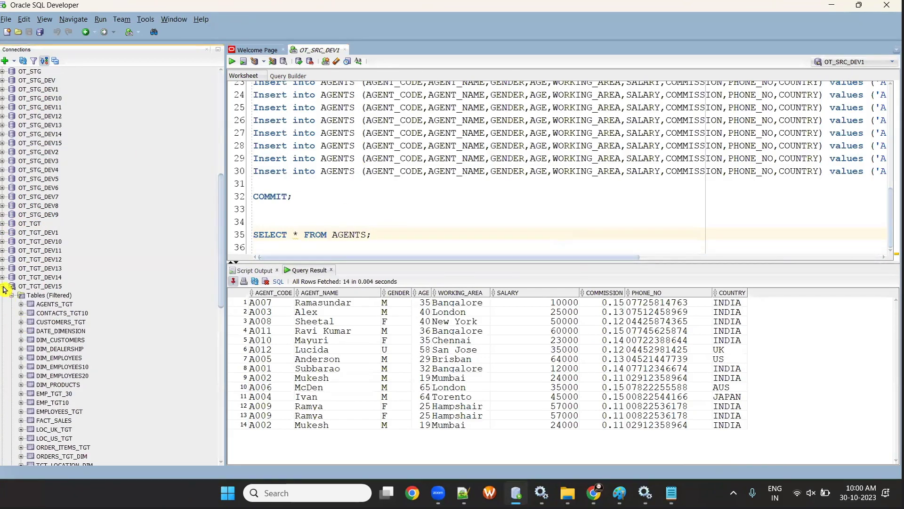
# - Dismiss the OT_TGT_DEV11 password expiry warning, close that worksheet, and collapse OT_TGT_DEV11 and OT_TGT_DEV15
pyautogui.click(3, 250)
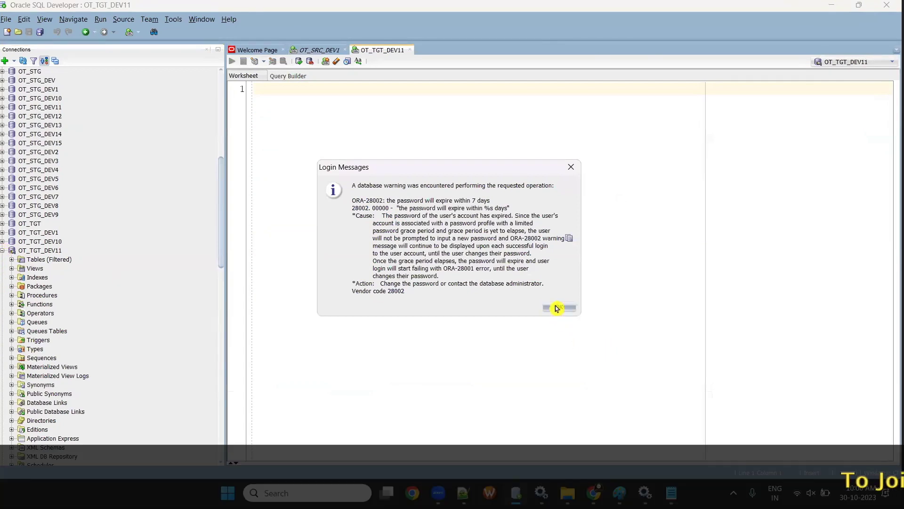
pyautogui.click(558, 306)
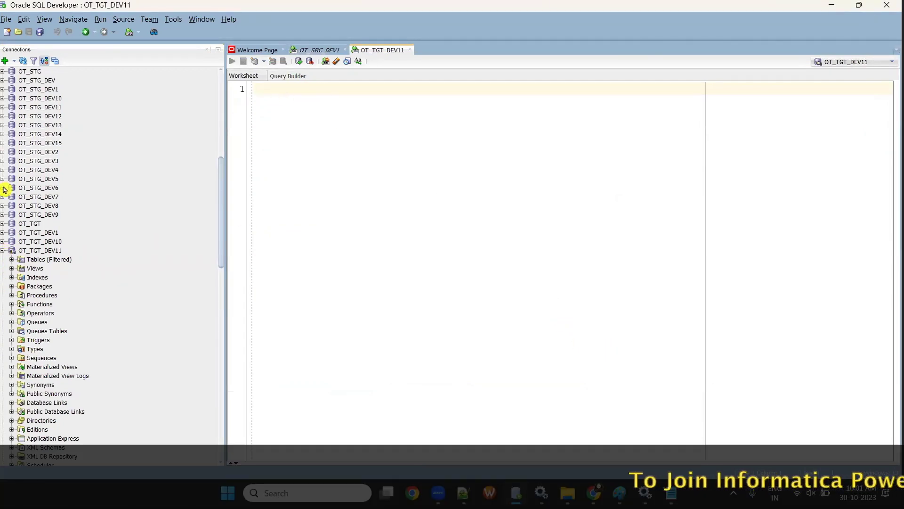
pyautogui.click(2, 250)
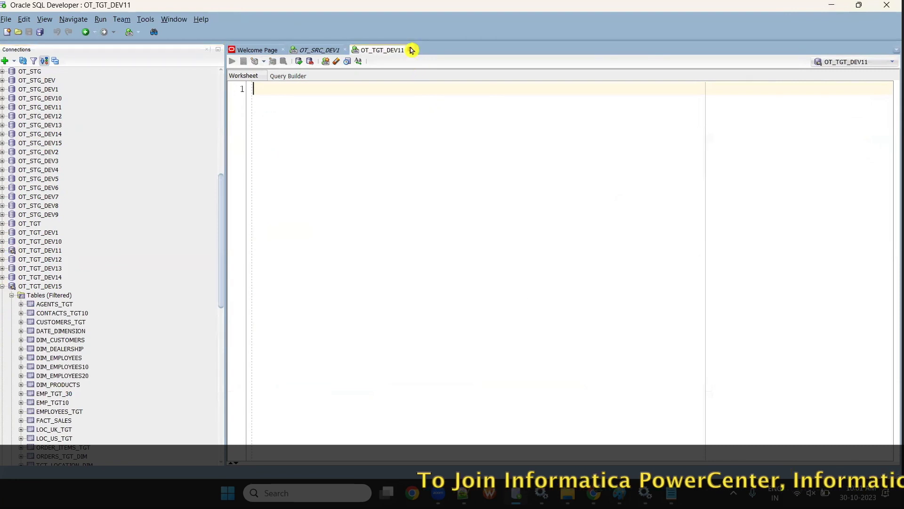
pyautogui.click(409, 49)
pyautogui.click(3, 286)
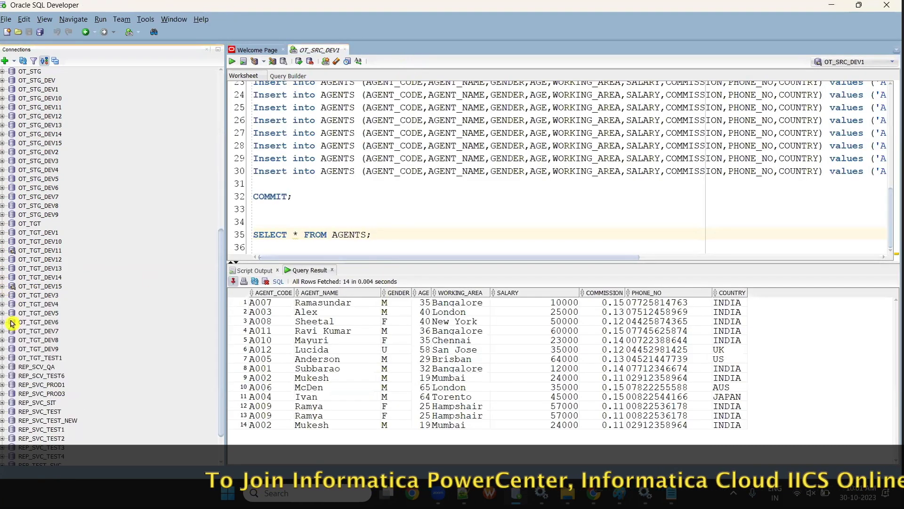
# - Connect to OT_TGT_DEV1, run DROP TABLE AGENTS_TGT;, clear the editor, and return to OT_SRC_DEV1
pyautogui.click(3, 232)
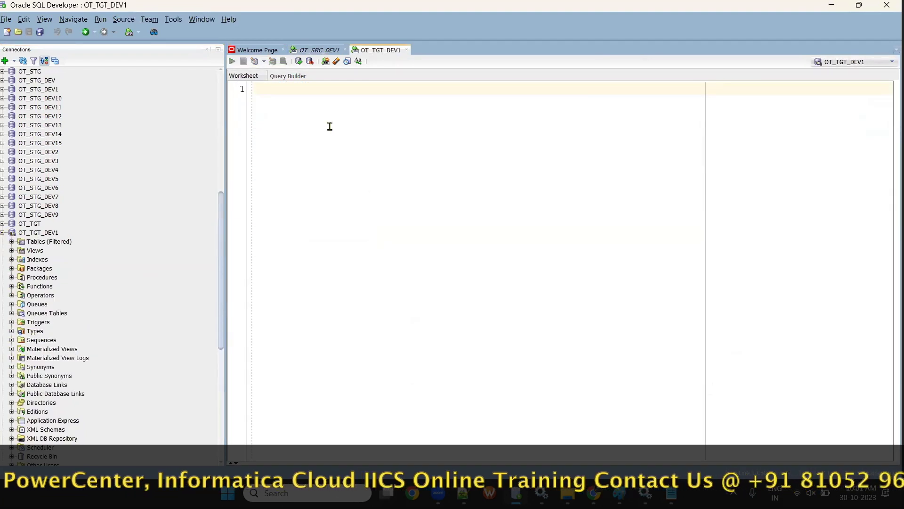
pyautogui.write('DROP TABLE AGENTS')
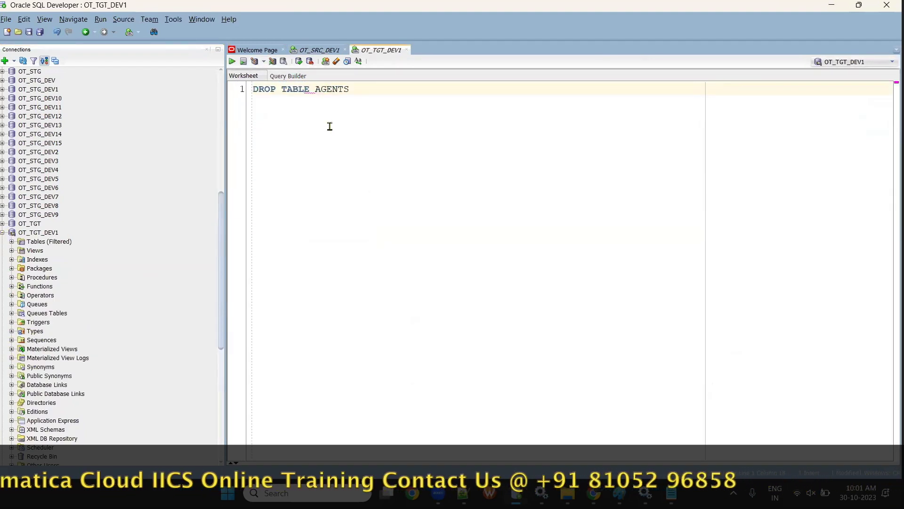
pyautogui.write('_TGT;')
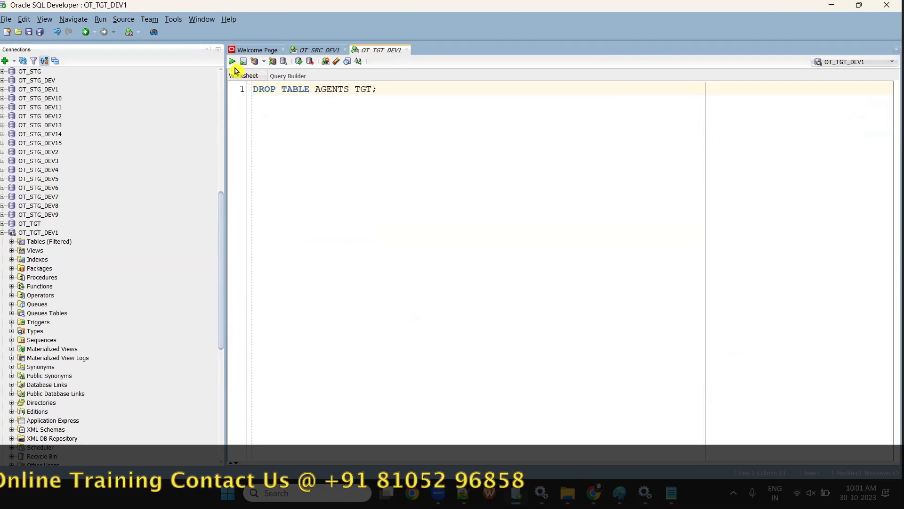
pyautogui.click(233, 62)
pyautogui.hotkey('ctrl', 'a')
pyautogui.press('Delete')
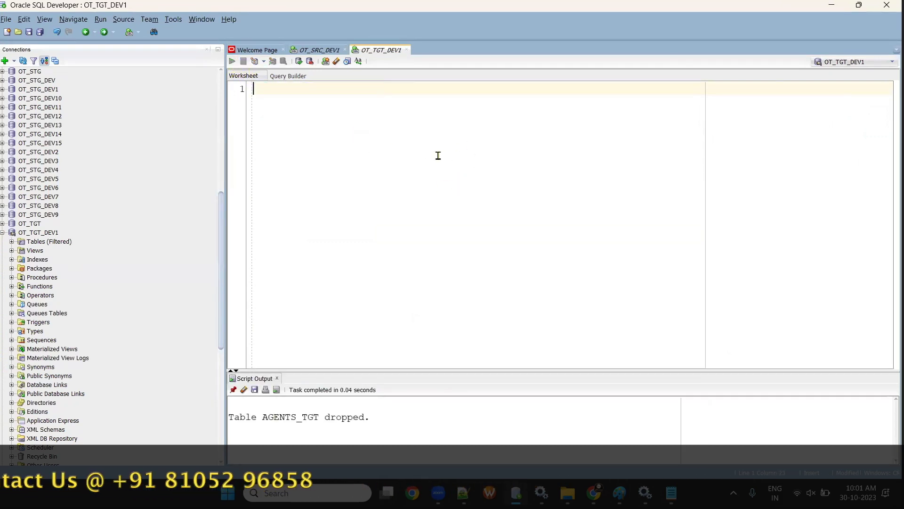
pyautogui.click(319, 50)
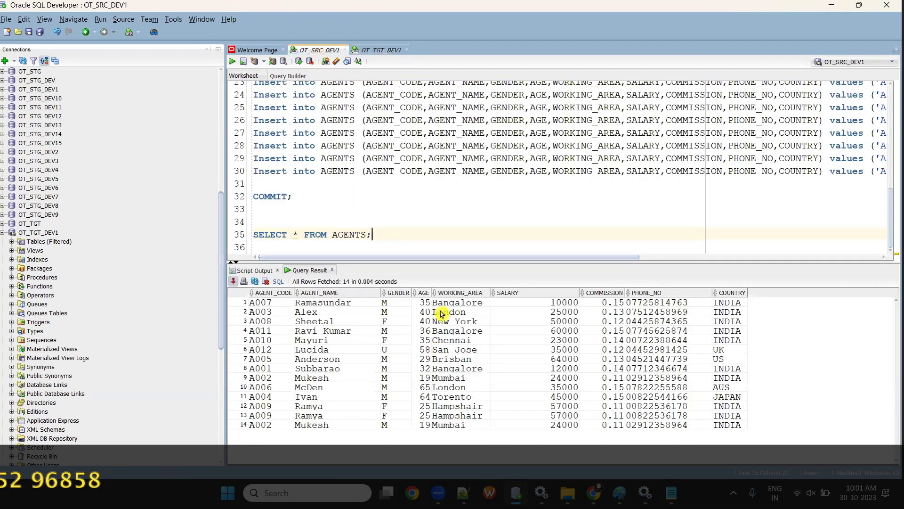
# - In OT_TGT_DEV1, create AGENTS_TGT as an empty copy of OT_SRC_DEV1.AGENTS
pyautogui.click(381, 50)
pyautogui.write('CREATE TABLE')
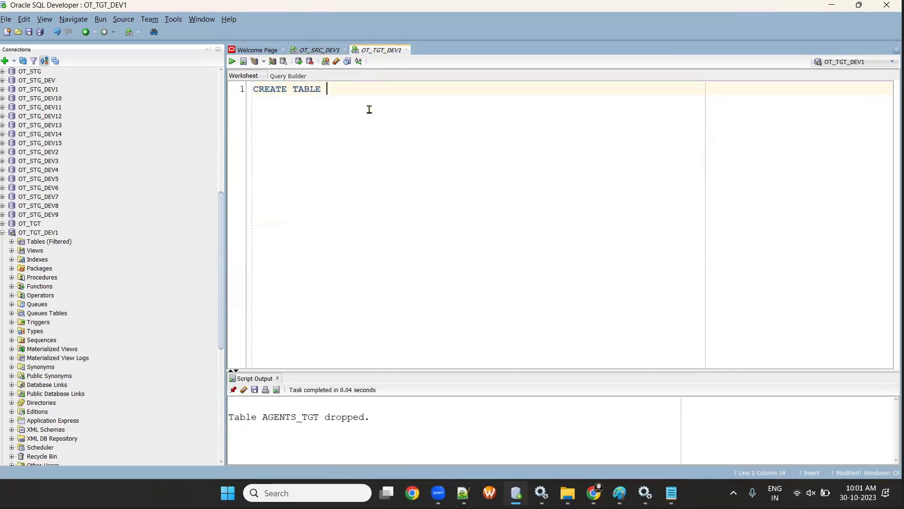
pyautogui.write(' AGENTS_TGT AS SELECT * FROM AGET')
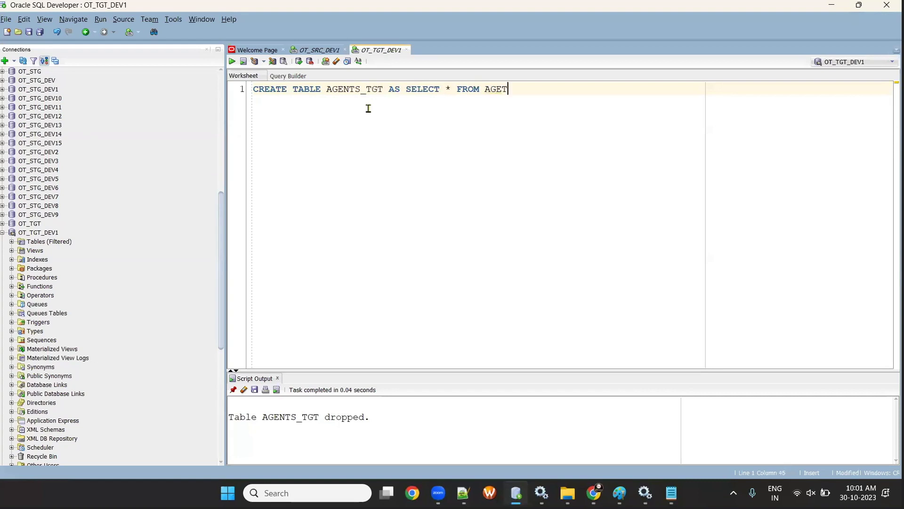
pyautogui.press('BackSpace')
pyautogui.write('NTS')
pyautogui.click(315, 50)
pyautogui.click(375, 50)
pyautogui.write('WHERE ')
pyautogui.write('1=1;')
pyautogui.moveTo(328, 90); pyautogui.dragTo(388, 90)
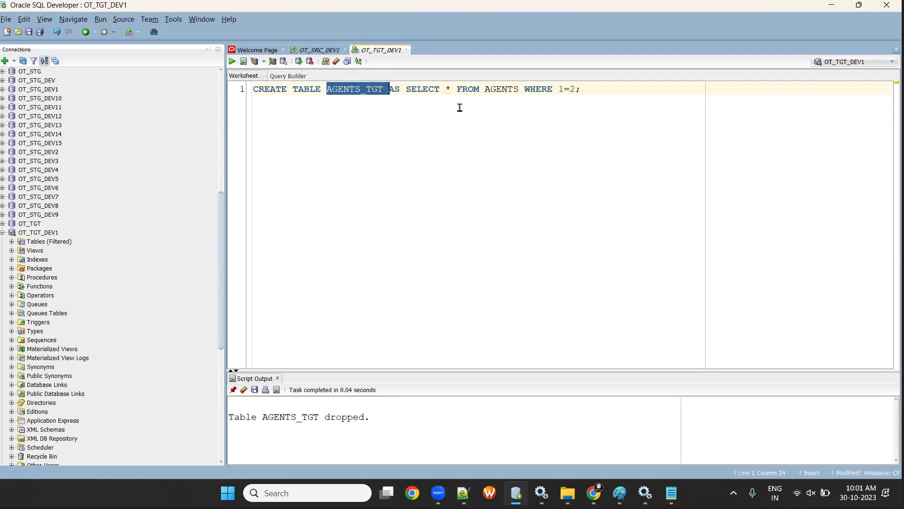
pyautogui.click(484, 89)
pyautogui.write('OT_SRC_D')
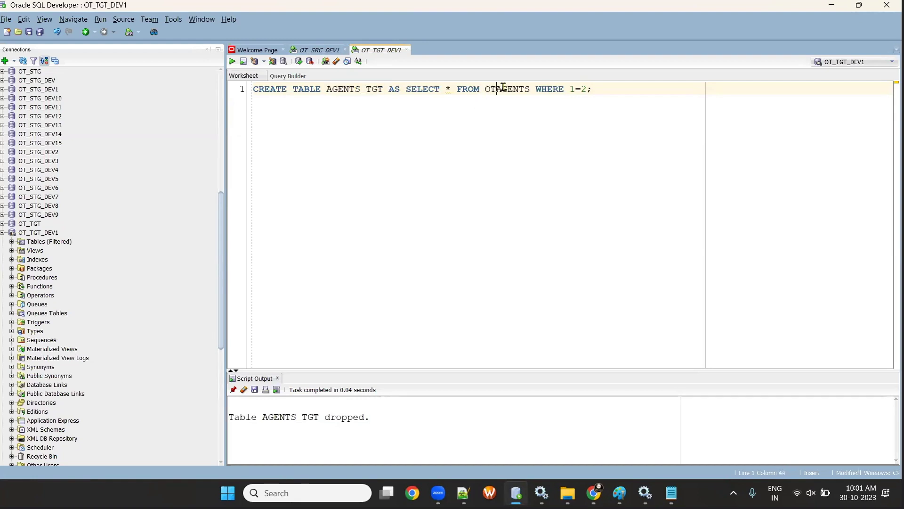
pyautogui.write('EV1.')
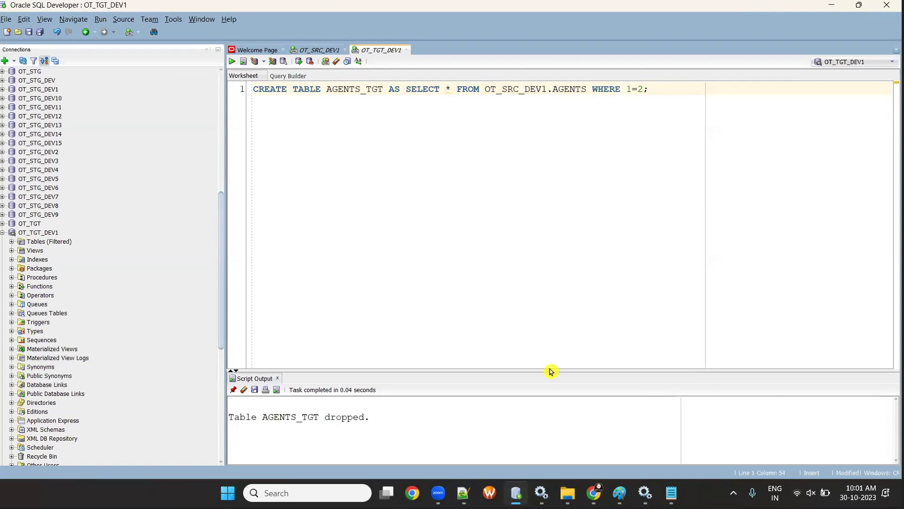
pyautogui.click(304, 51)
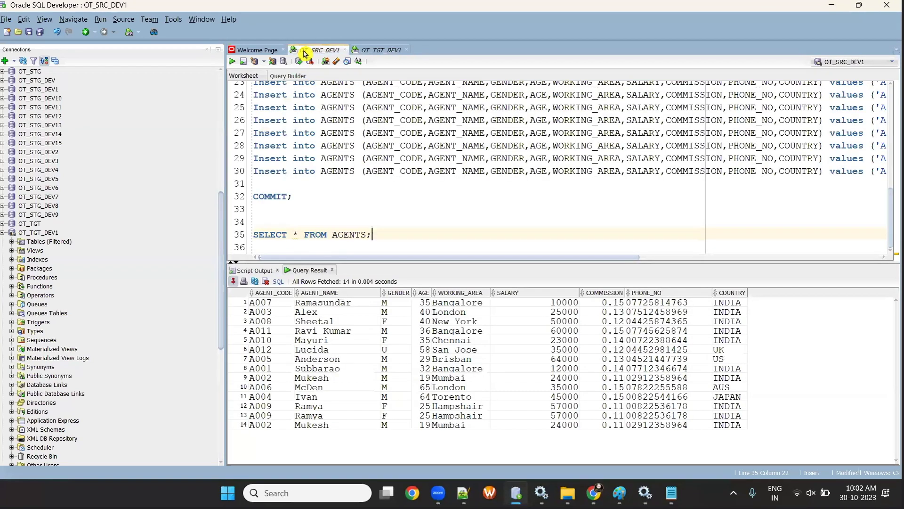
pyautogui.click(381, 50)
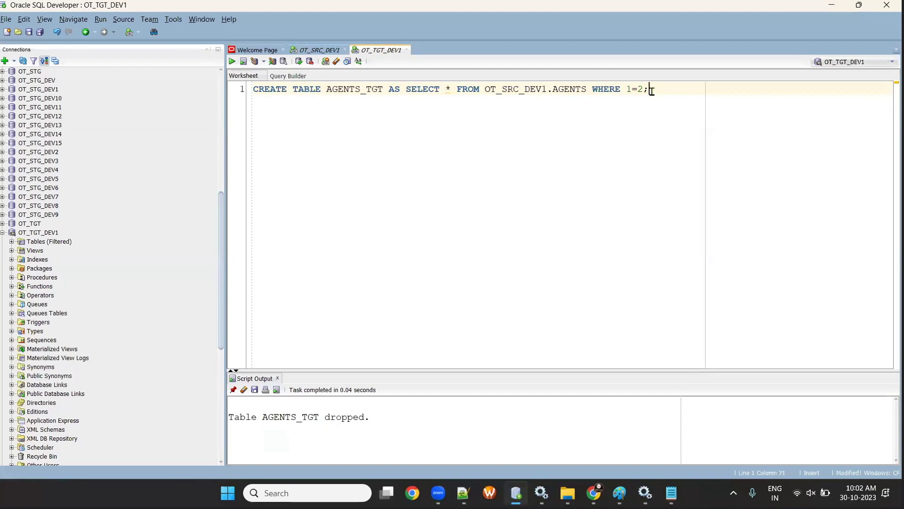
pyautogui.click(232, 61)
# - Run SELECT * FROM AGENTS_TGT; to confirm the table has columns but no rows
pyautogui.moveTo(445, 371); pyautogui.dragTo(442, 334)
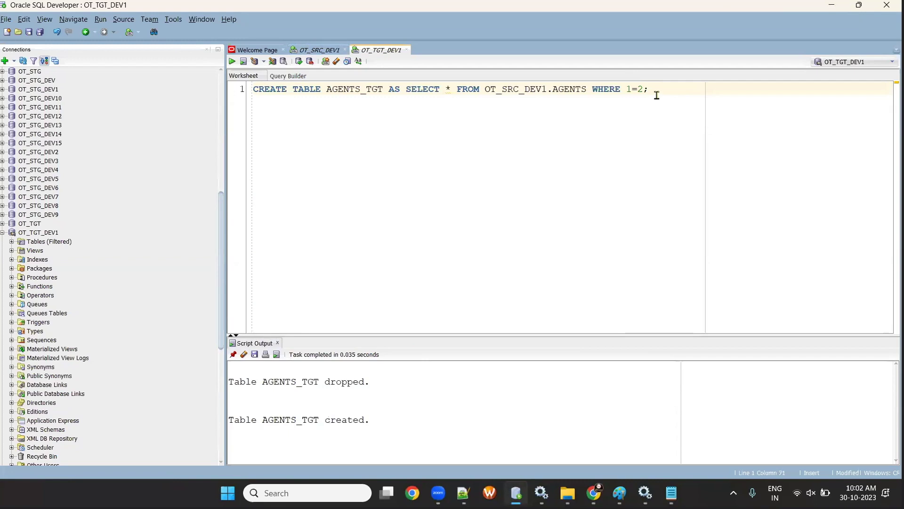
pyautogui.press('Return')
pyautogui.press('Return')
pyautogui.press('Return')
pyautogui.write('SE')
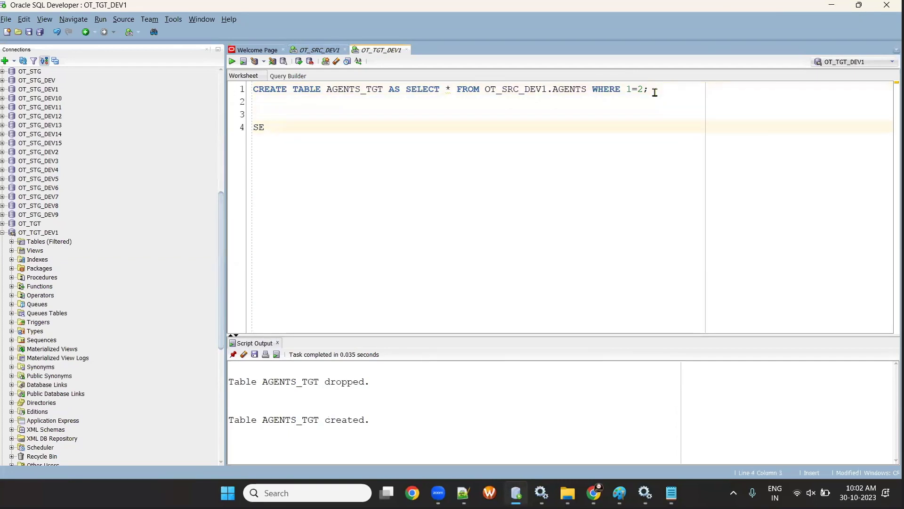
pyautogui.write('SELECT * FROM')
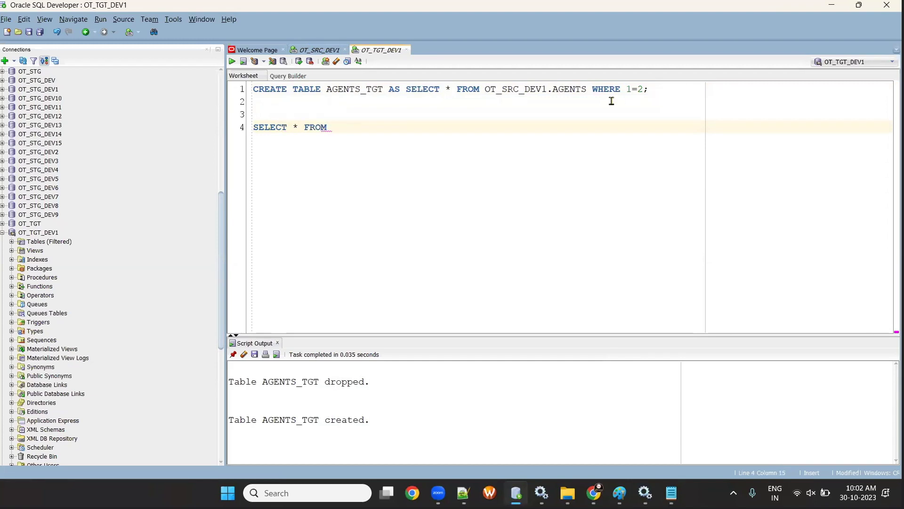
pyautogui.doubleClick(370, 93)
pyautogui.hotkey('ctrl', 'c')
pyautogui.click(364, 129)
pyautogui.hotkey('ctrl', 'v')
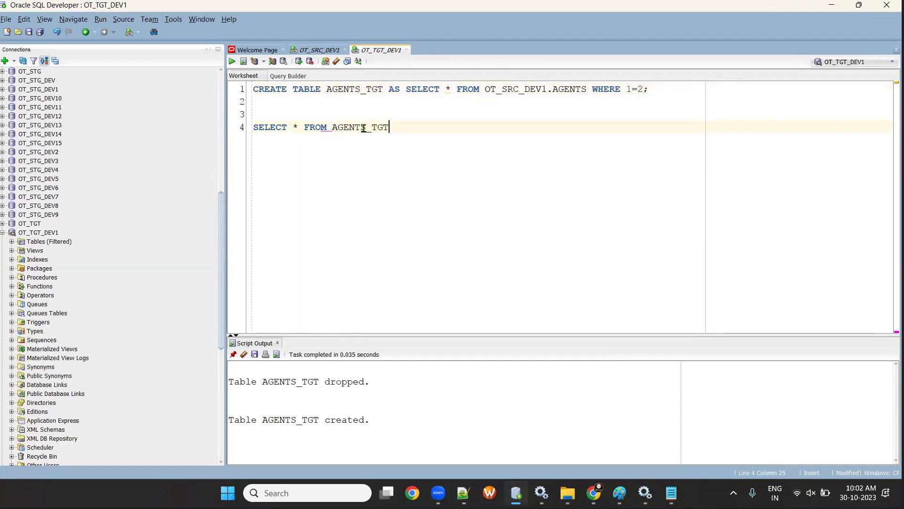
pyautogui.write(';')
pyautogui.click(232, 61)
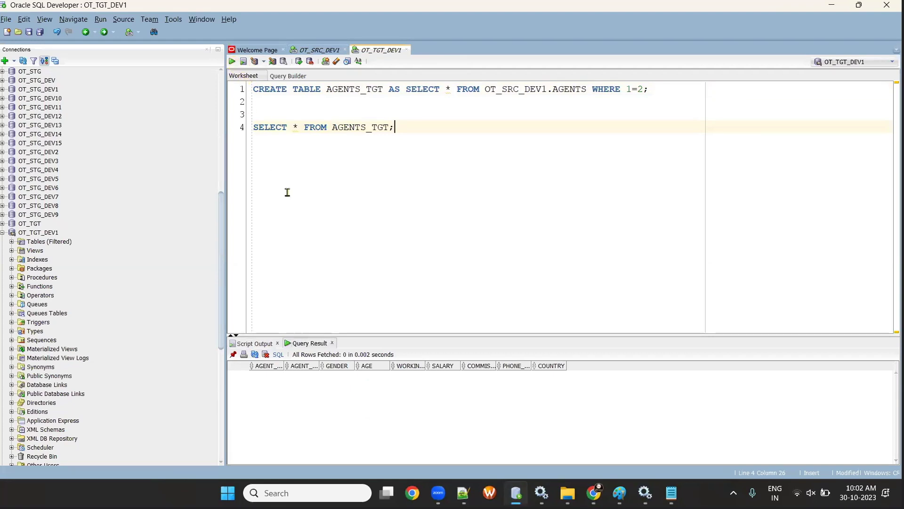
# - Launch Excel and open a maximized blank workbook
pyautogui.press('super+r')
pyautogui.write('cmd')
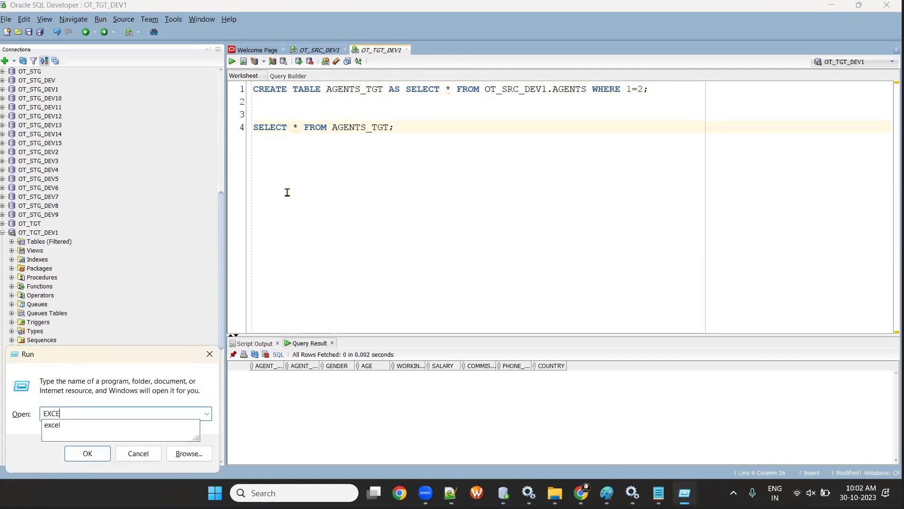
pyautogui.press('Return')
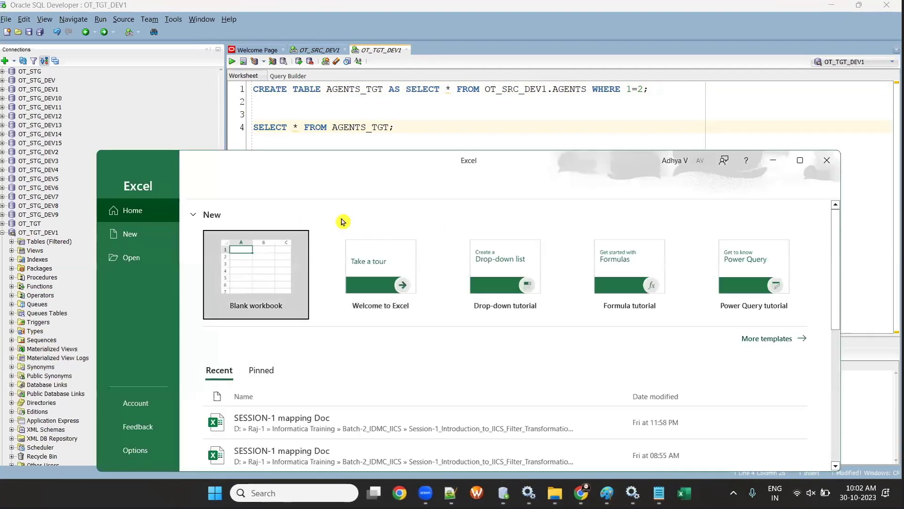
pyautogui.click(270, 258)
pyautogui.doubleClick(380, 158)
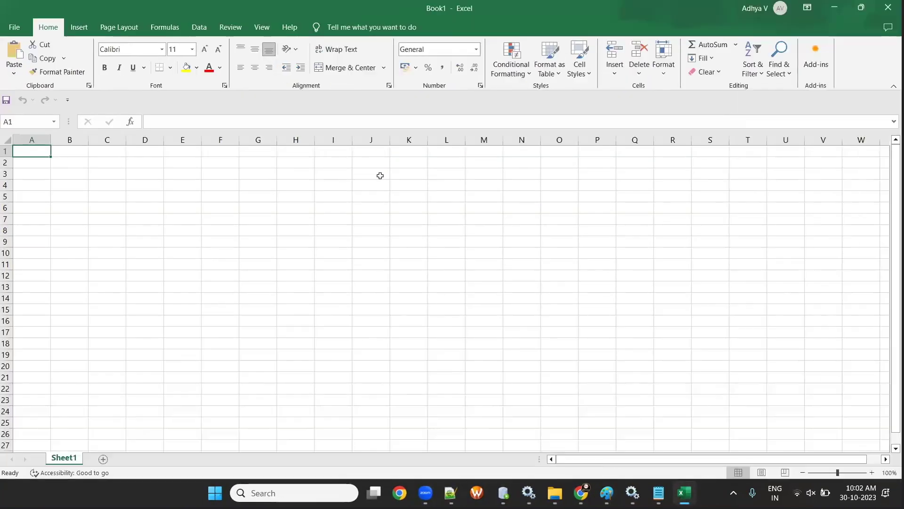
# - Add headings SOURE in B2 and TARGET in F2, both with a light-orange fill
pyautogui.click(117, 190)
pyautogui.write('SQURE')
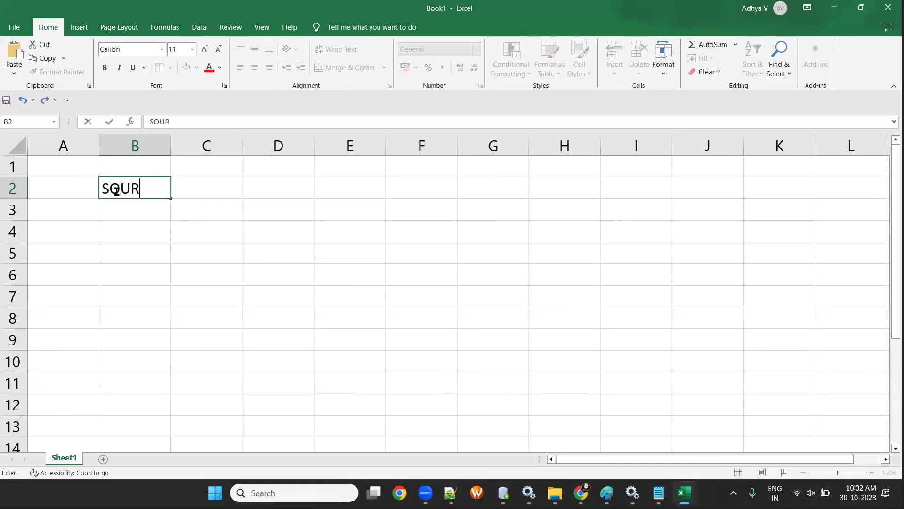
pyautogui.press('Tab')
pyautogui.press('Tab')
pyautogui.press('Tab')
pyautogui.press('Tab')
pyautogui.write('TARGET')
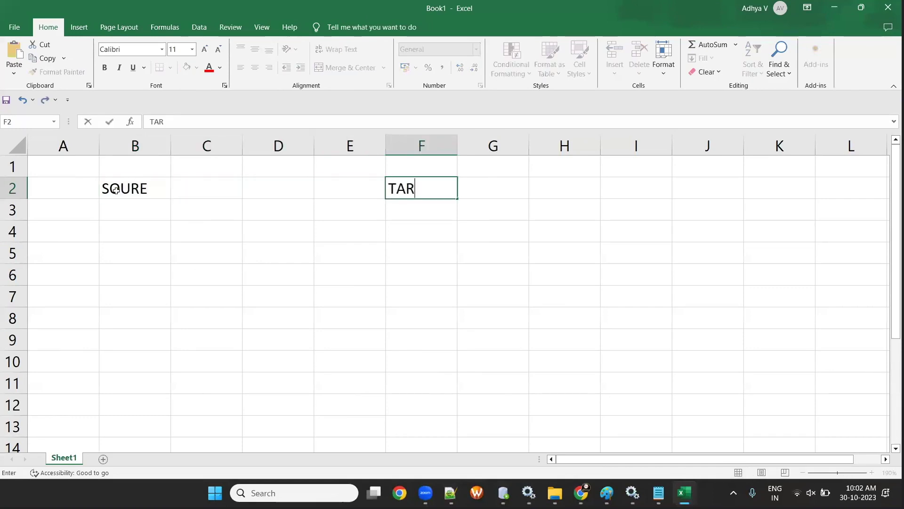
pyautogui.click(116, 213)
pyautogui.click(117, 189)
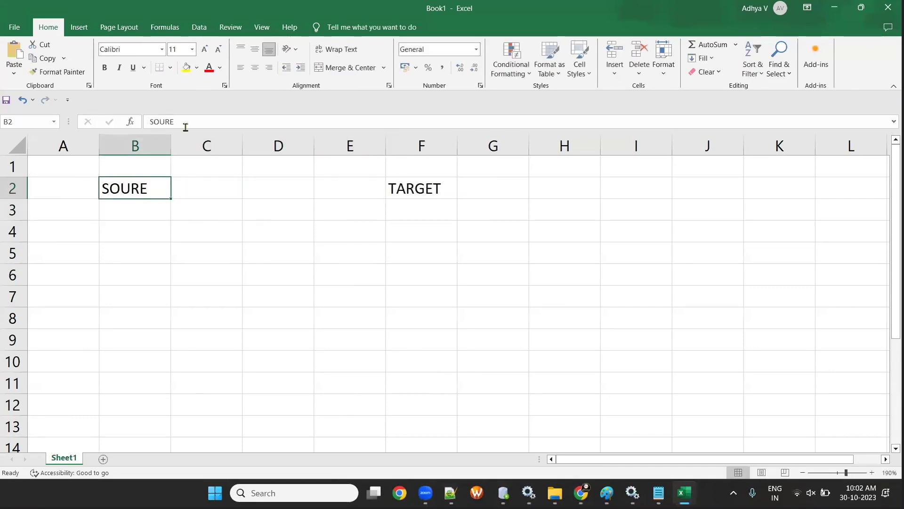
pyautogui.click(197, 67)
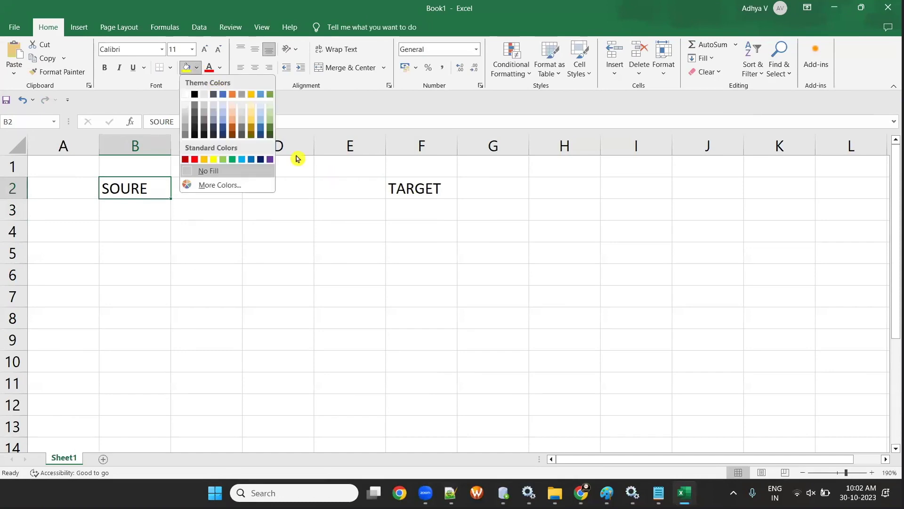
pyautogui.click(232, 119)
pyautogui.click(83, 71)
pyautogui.click(422, 190)
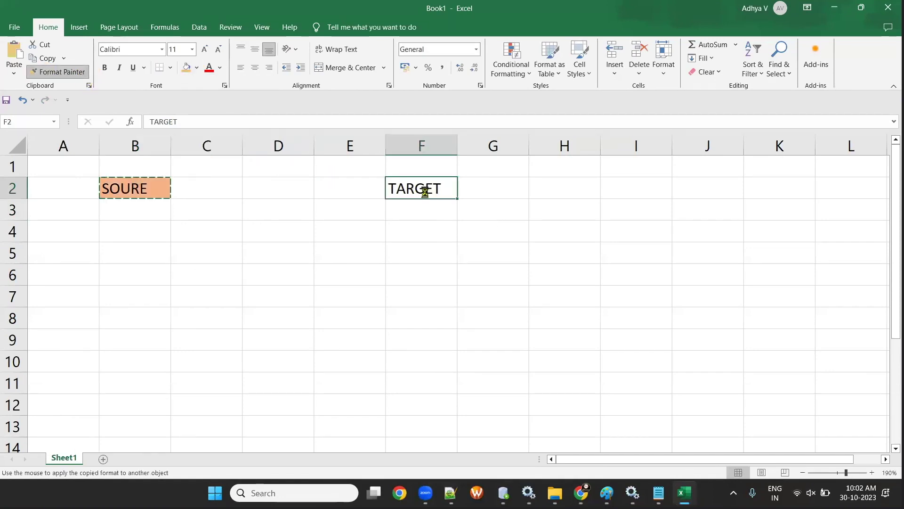
# - Enter ORACLE, OT_SRC_DEV1 and AGENTS in B3:B5, widening column B
pyautogui.click(143, 212)
pyautogui.write('OT')
pyautogui.press('BackSpace')
pyautogui.press('BackSpace')
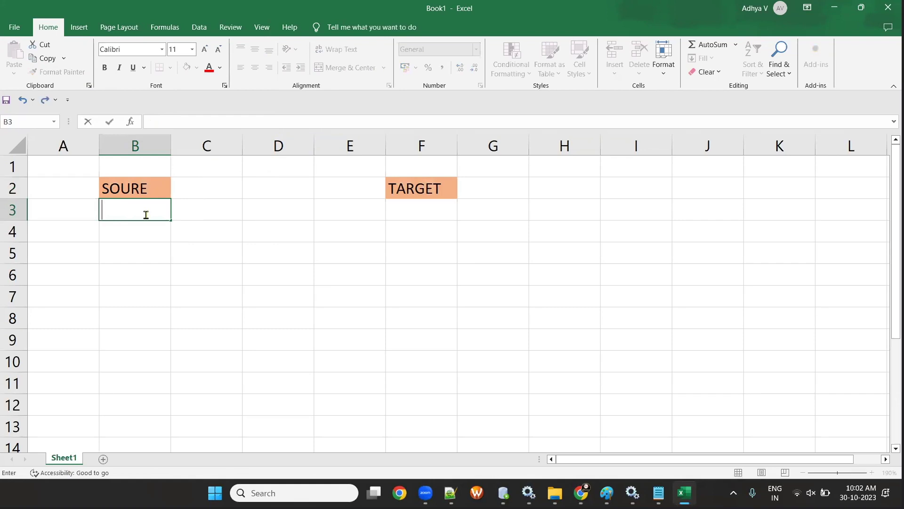
pyautogui.write('ORACLE')
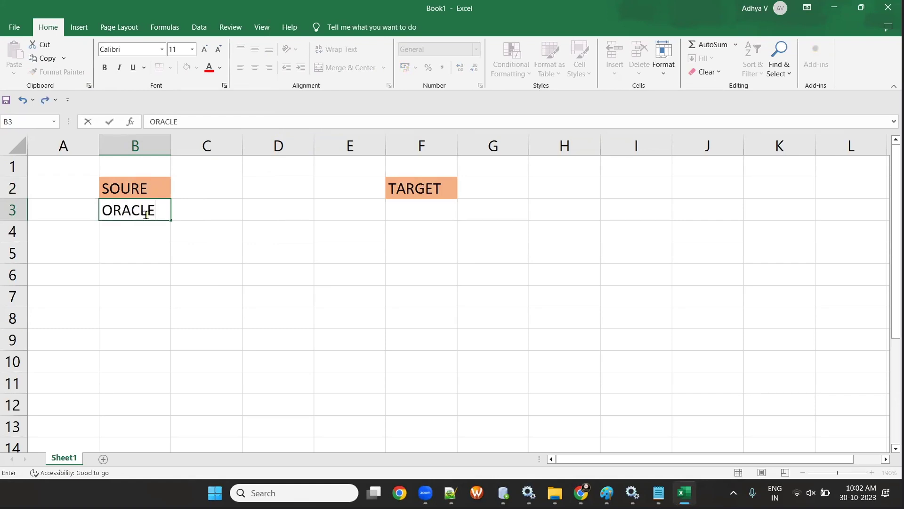
pyautogui.press('Return')
pyautogui.write('OT_SRC_DEV1')
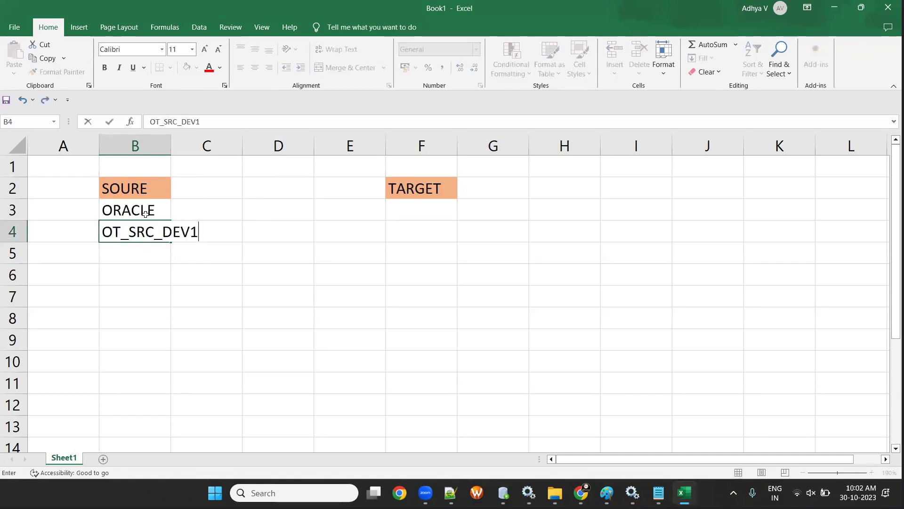
pyautogui.press('Return')
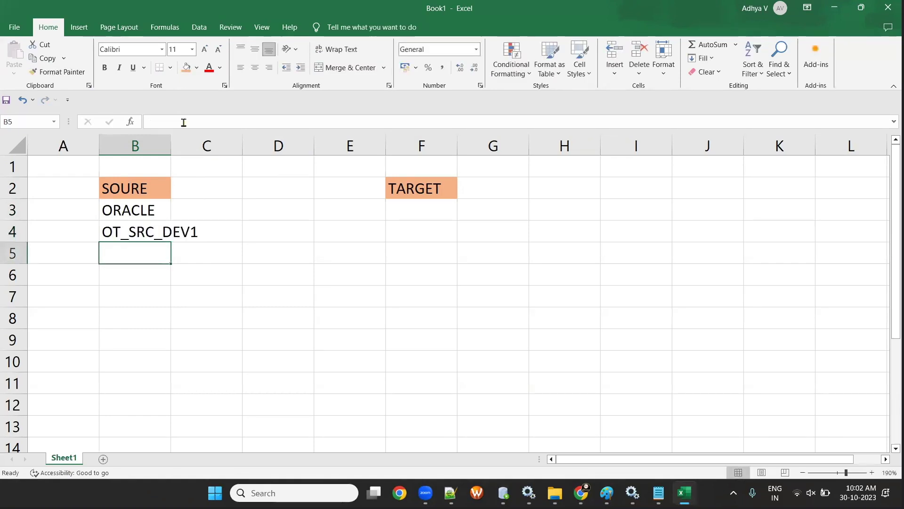
pyautogui.doubleClick(171, 146)
pyautogui.write('AGENTS')
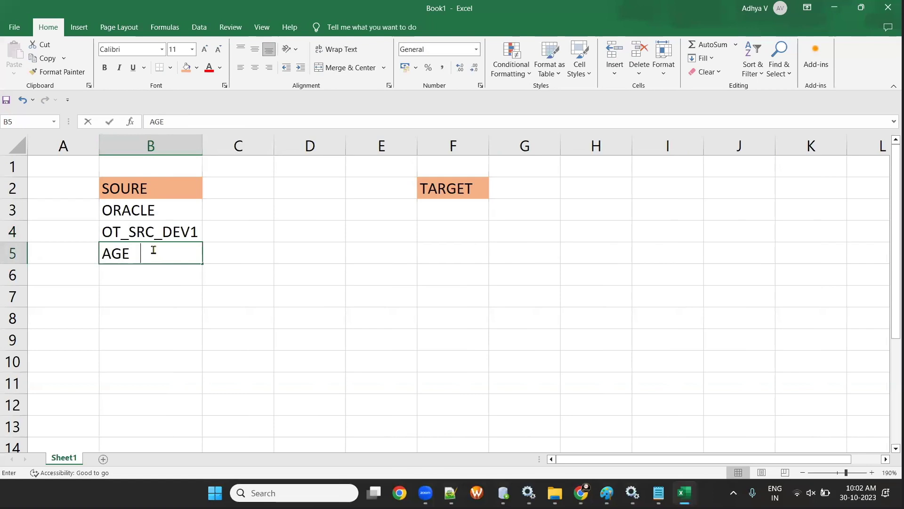
# - Enter ORACLE, OT_TGT_DEV1 and AGENTS_TGT in F3:F5, widening column F
pyautogui.click(441, 207)
pyautogui.write('ORACLE')
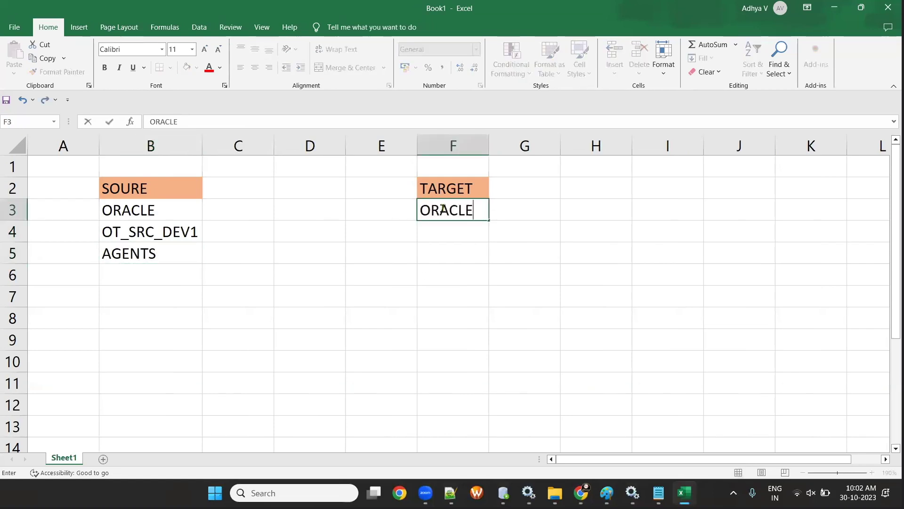
pyautogui.press('Return')
pyautogui.write('OT_T')
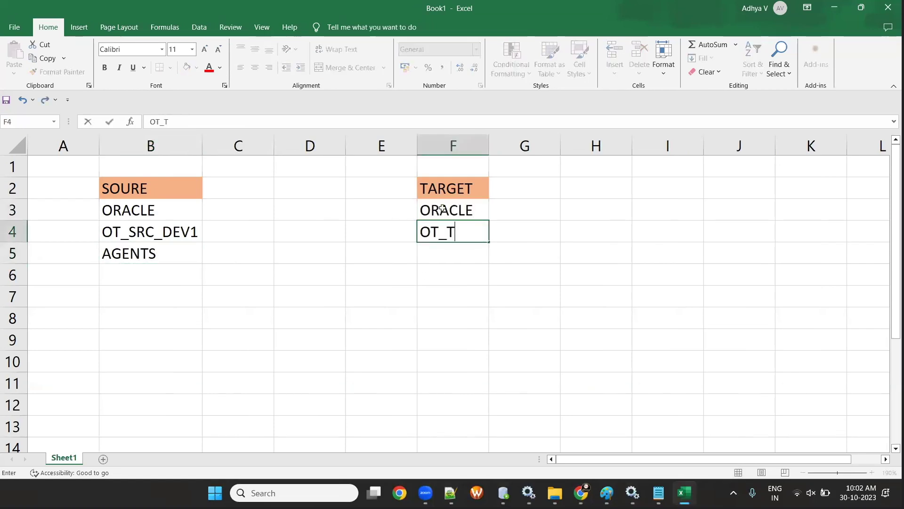
pyautogui.write('GT_DEV1')
pyautogui.press('Return')
pyautogui.write('A')
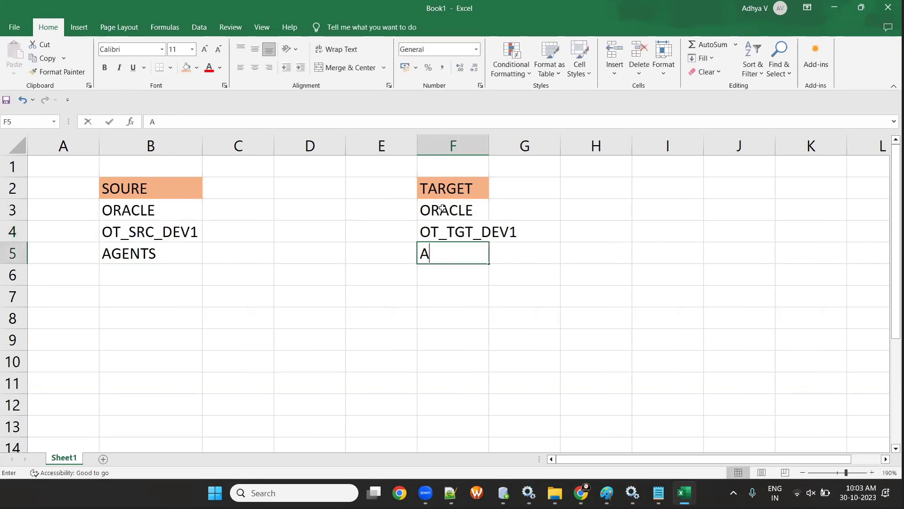
pyautogui.write('GENTS_TGT')
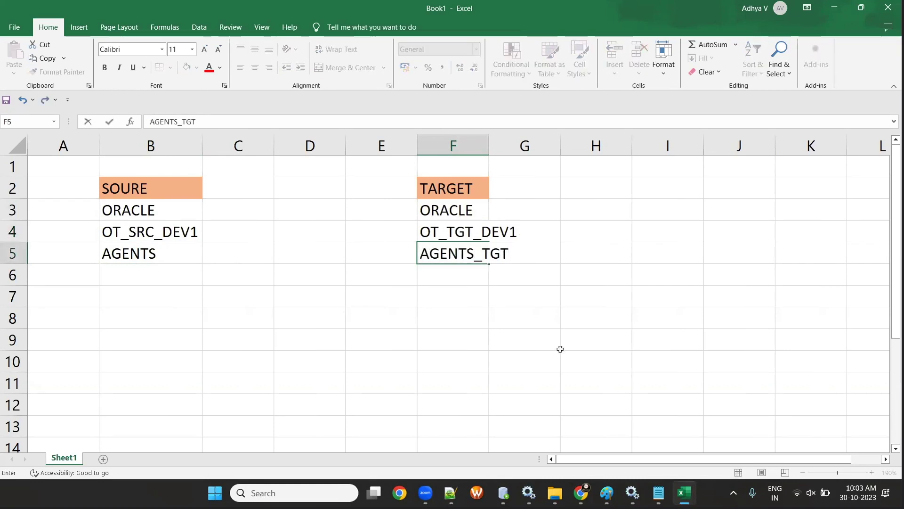
pyautogui.click(558, 346)
pyautogui.doubleClick(488, 146)
pyautogui.click(530, 231)
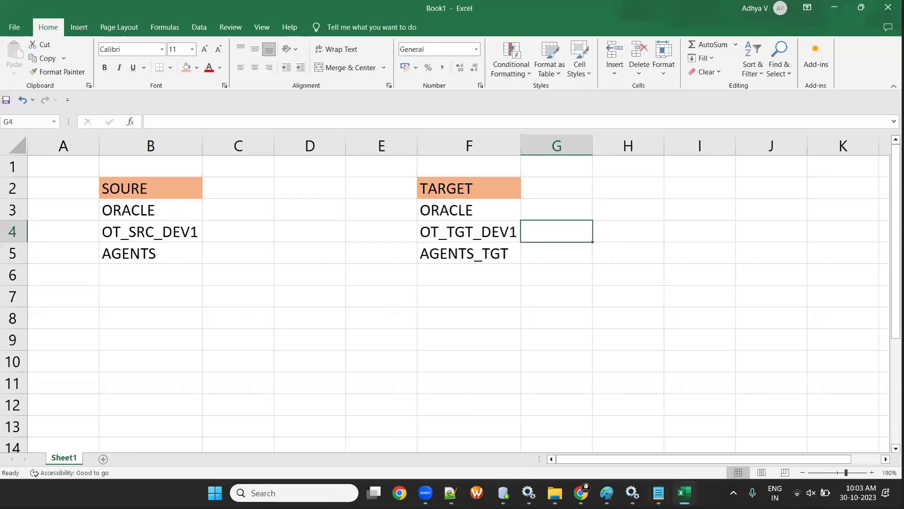
# - Sort the OT_SRC_DEV1 AGENTS results by WORKING_AREA and copy the London value
pyautogui.click(504, 493)
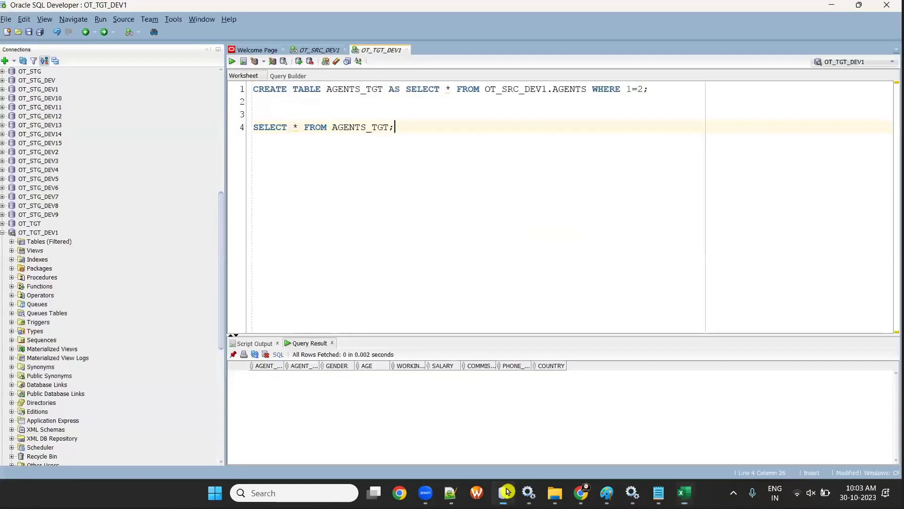
pyautogui.click(320, 49)
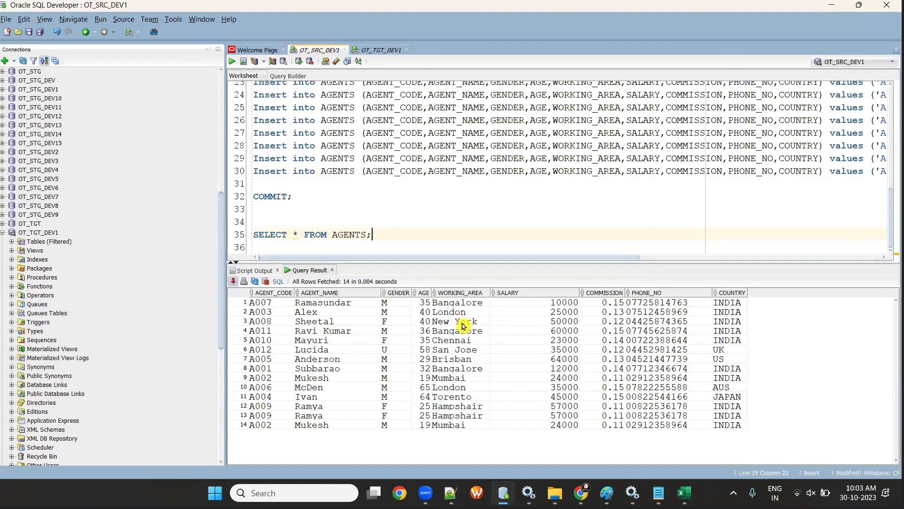
pyautogui.click(436, 294)
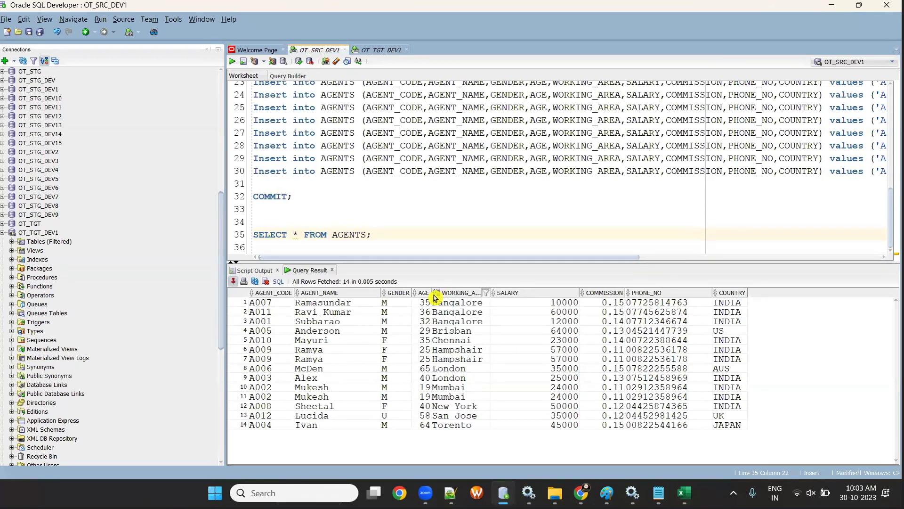
pyautogui.click(456, 369)
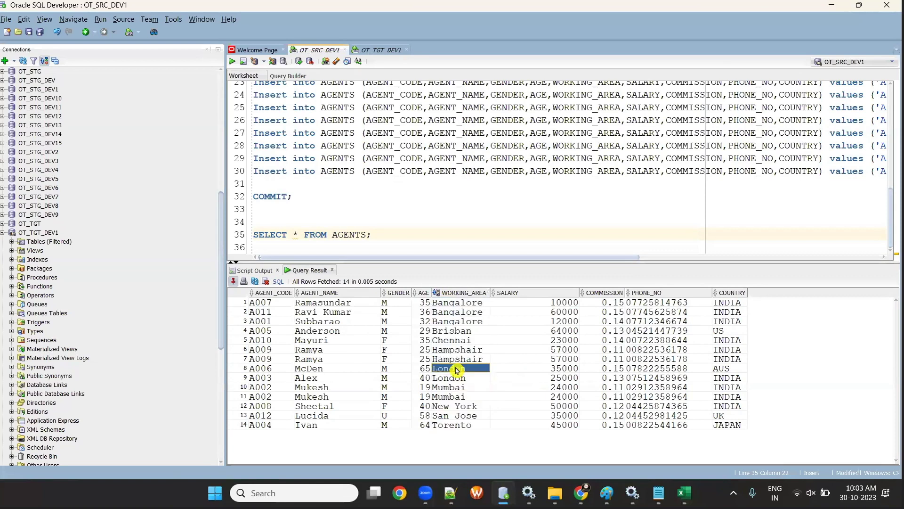
pyautogui.hotkey('ctrl', 'c')
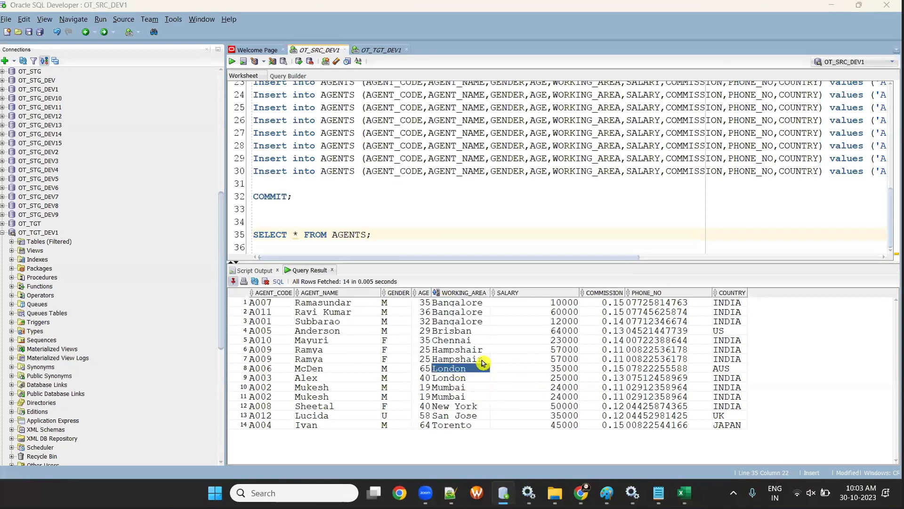
# - Paste London into Excel D3, edit it to WORKING_AREA='London', and widen column D
pyautogui.hotkey('alt', 'Tab')
pyautogui.hotkey('ctrl', 'v')
pyautogui.hotkey('alt', 'Tab')
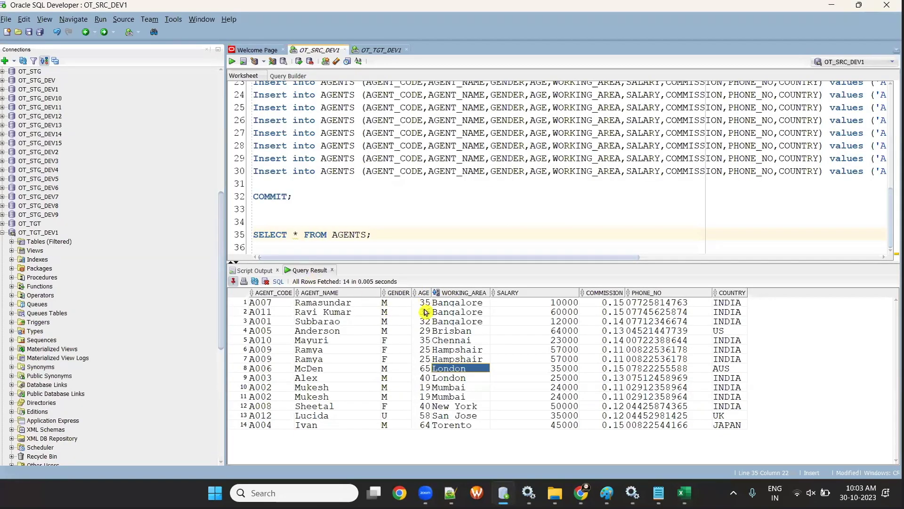
pyautogui.hotkey('alt', 'Tab')
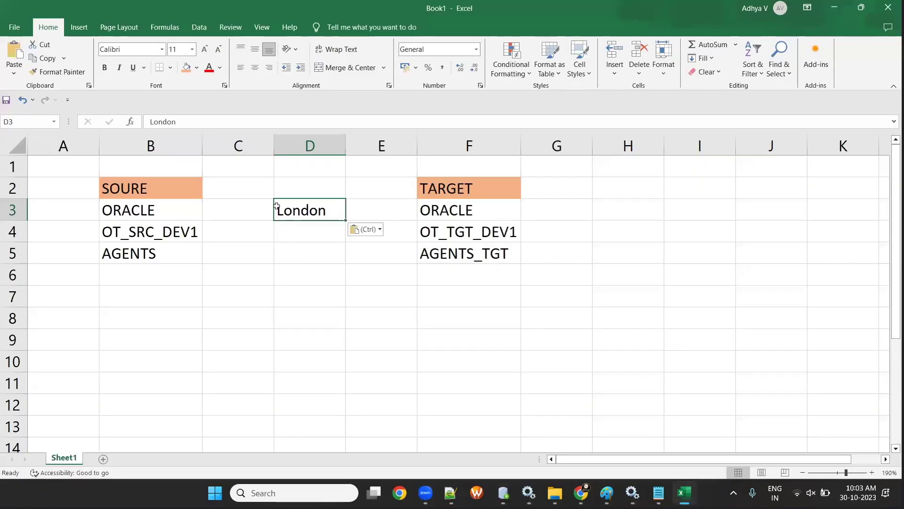
pyautogui.doubleClick(276, 209)
pyautogui.write('WORKI')
pyautogui.write('NG_AREA=')
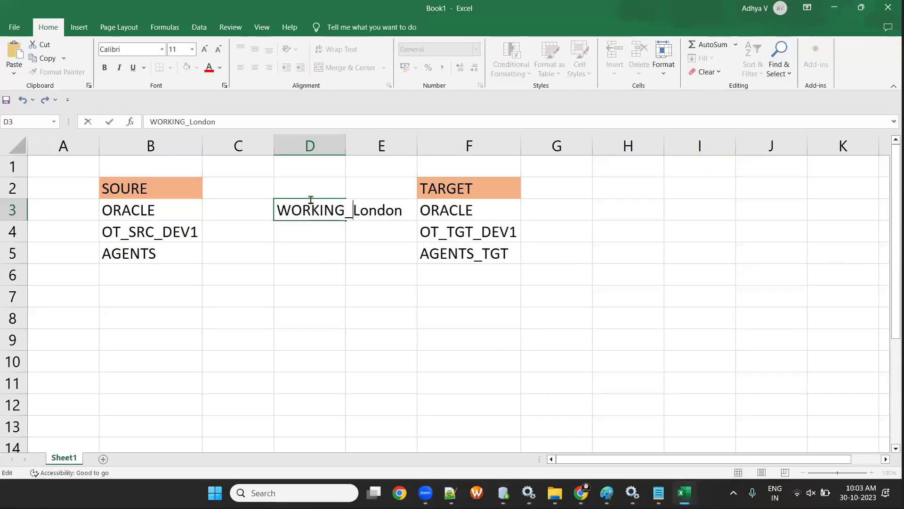
pyautogui.write("'")
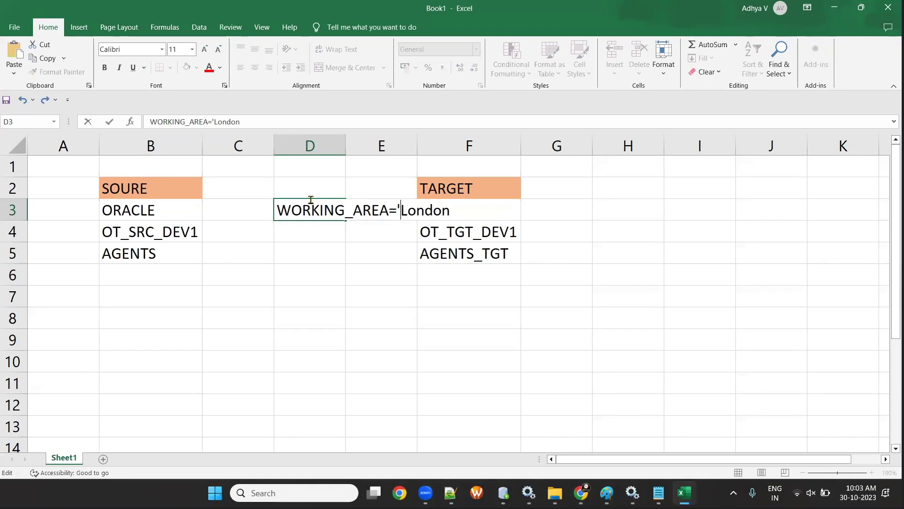
pyautogui.press('End')
pyautogui.write("'")
pyautogui.press('Return')
pyautogui.doubleClick(345, 145)
pyautogui.click(572, 322)
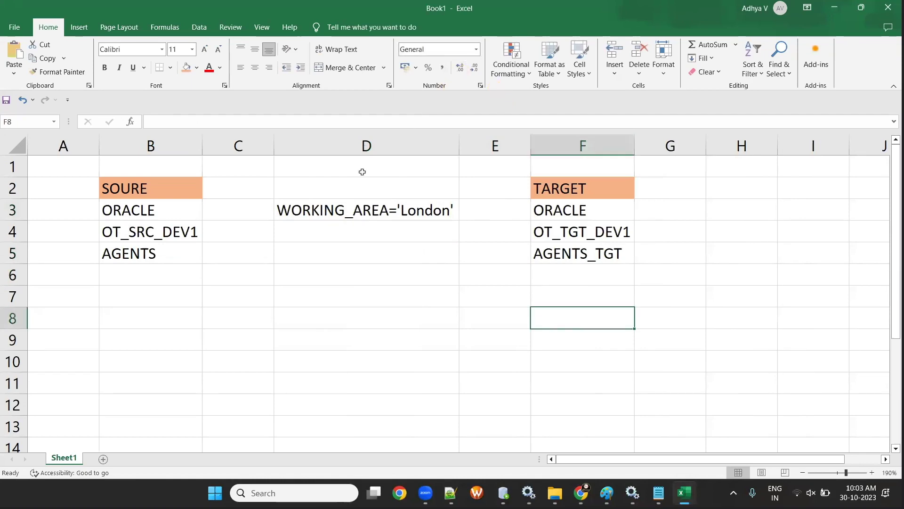
# - Enter the row count 14 in cell B6, then bring the Informatica browser forward
pyautogui.click(139, 275)
pyautogui.press('Left')
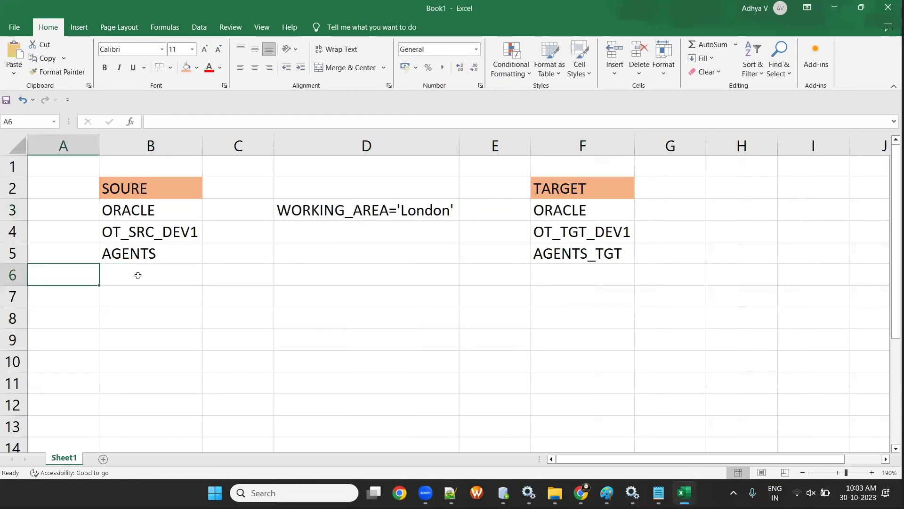
pyautogui.click(138, 276)
pyautogui.write('14')
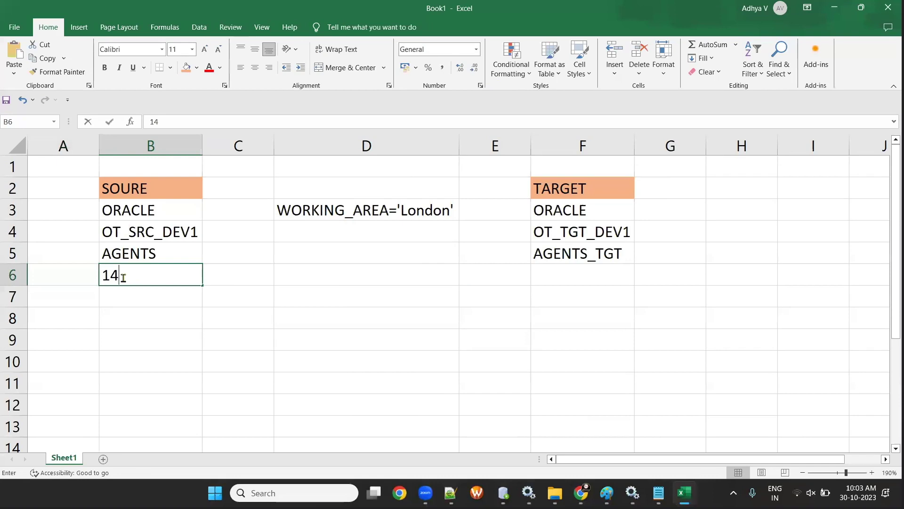
pyautogui.click(441, 394)
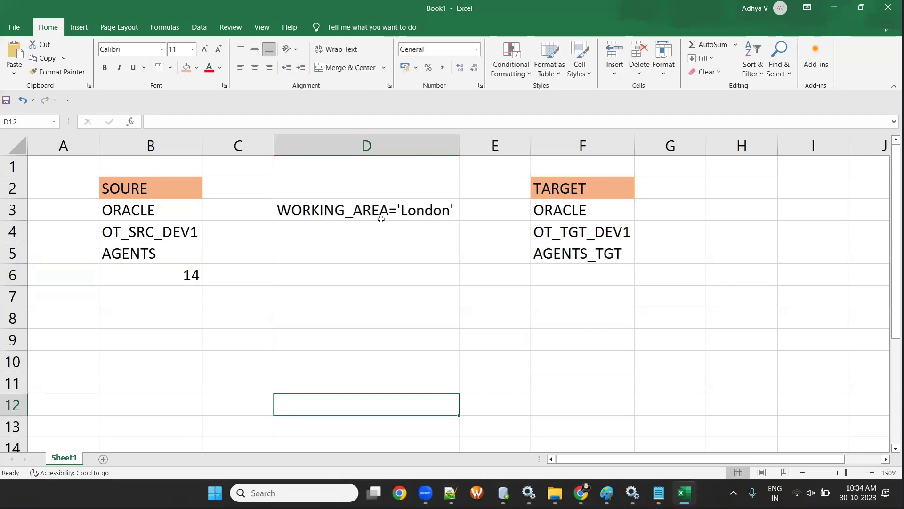
pyautogui.moveTo(581, 493)
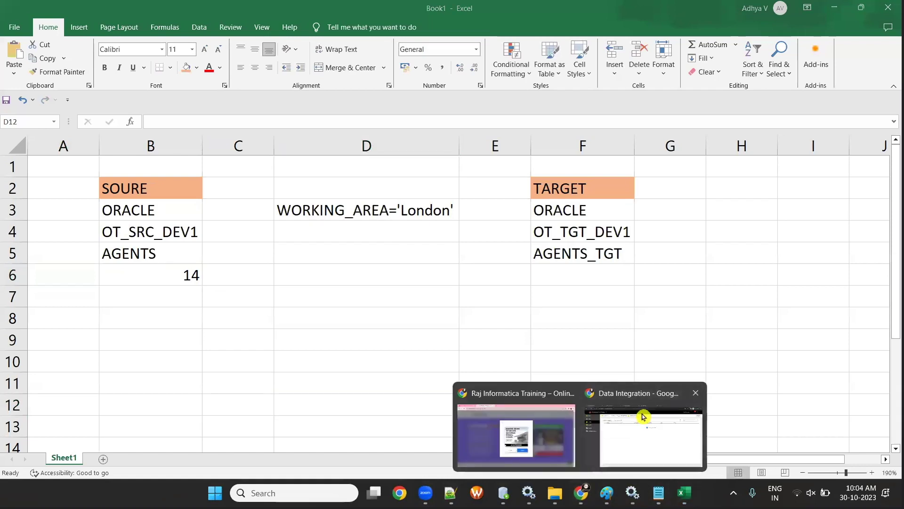
pyautogui.click(642, 416)
# - Refresh the secure agent service statuses on the Secure Agent page
pyautogui.click(327, 6)
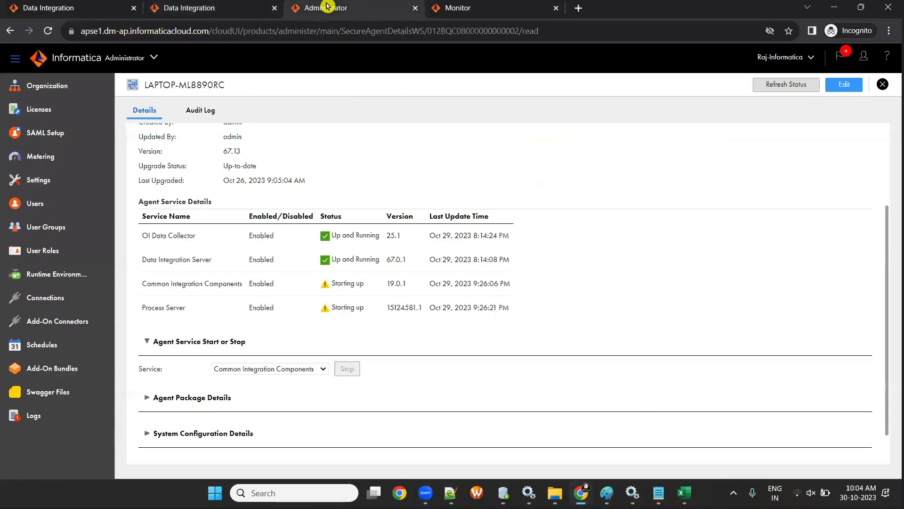
pyautogui.click(775, 85)
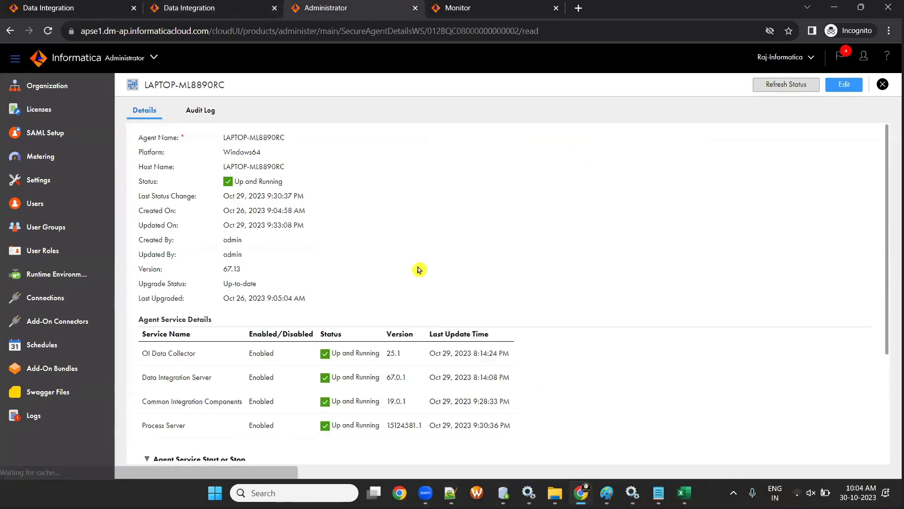
pyautogui.scroll(-5, 418, 268)
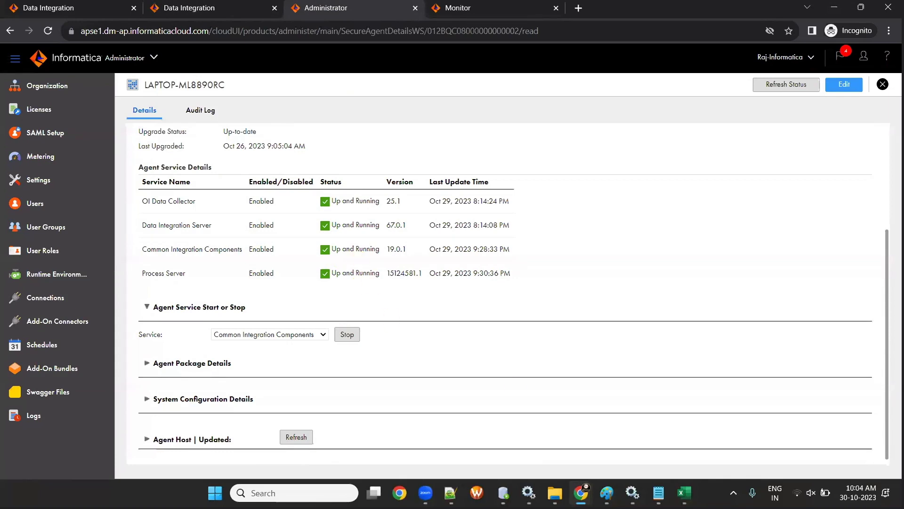
# - Reconnect to a secured Wi-Fi network, then go to the Runtime Environments page
pyautogui.click(799, 490)
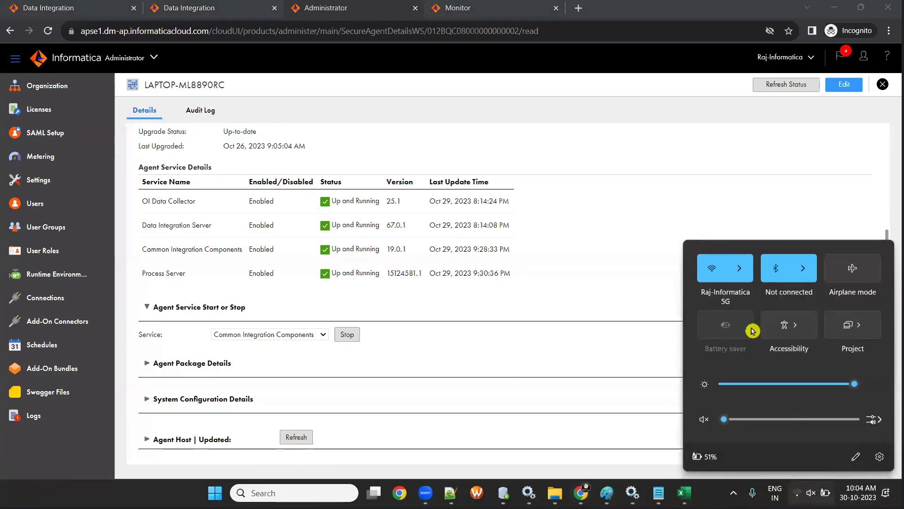
pyautogui.click(739, 268)
pyautogui.click(753, 347)
pyautogui.click(832, 366)
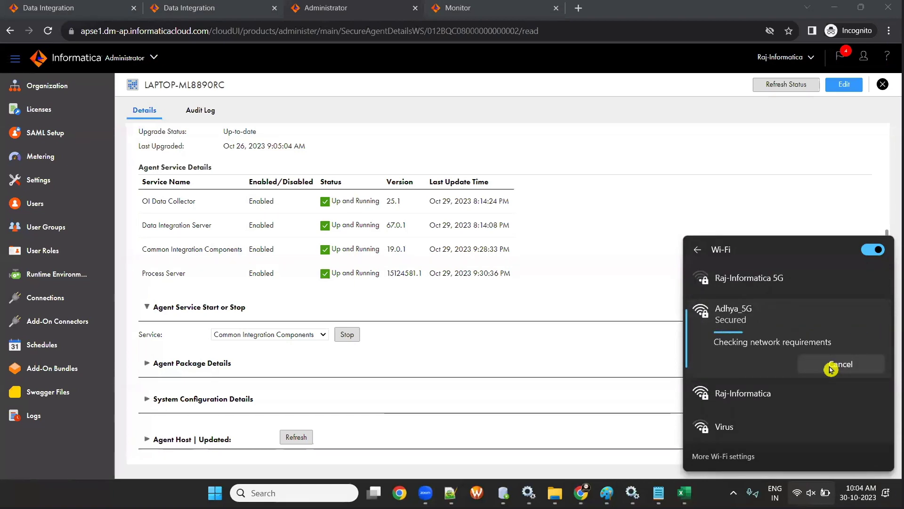
pyautogui.press('Escape')
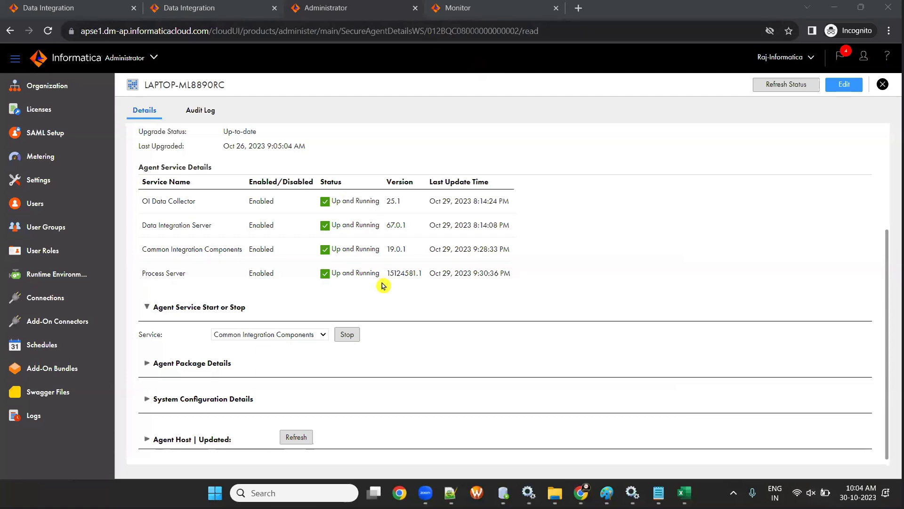
pyautogui.click(59, 281)
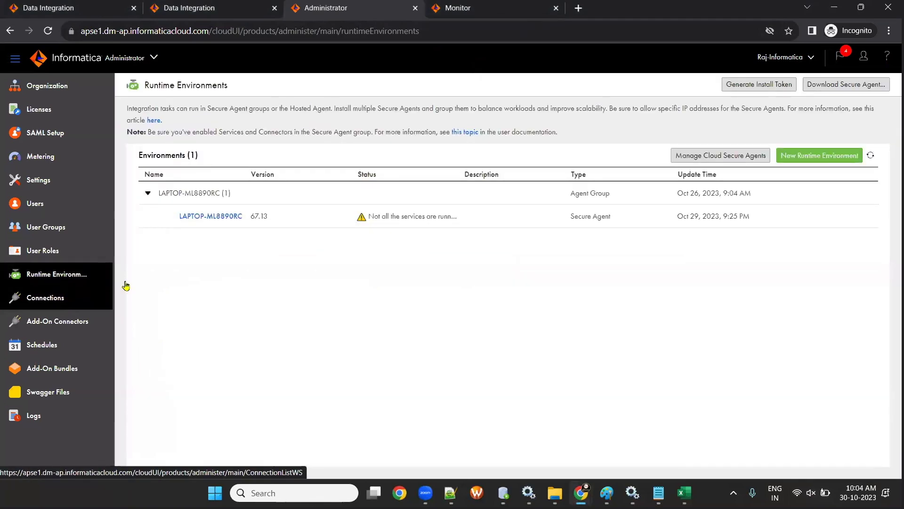
# - Open the Administrator Connections page listing conn_OT_SRC_DEV1 and conn_OT_TGT_DEV1
pyautogui.click(52, 306)
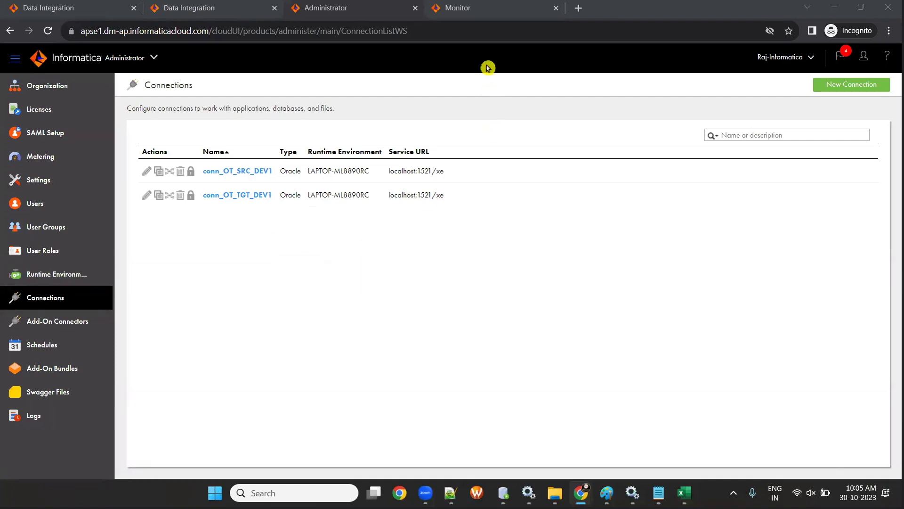
# - From Explore, create a new Mapping1 with a linked Source and Target from the Mapping template
pyautogui.click(174, 6)
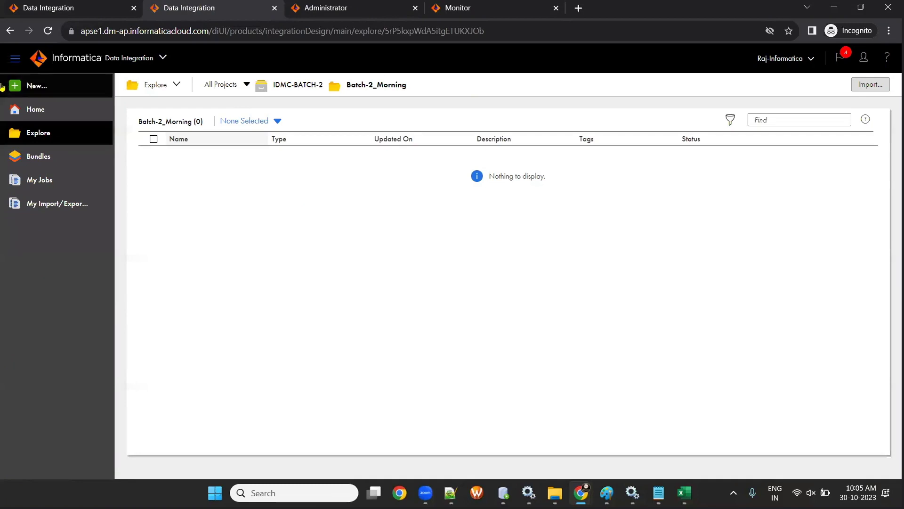
pyautogui.click(29, 88)
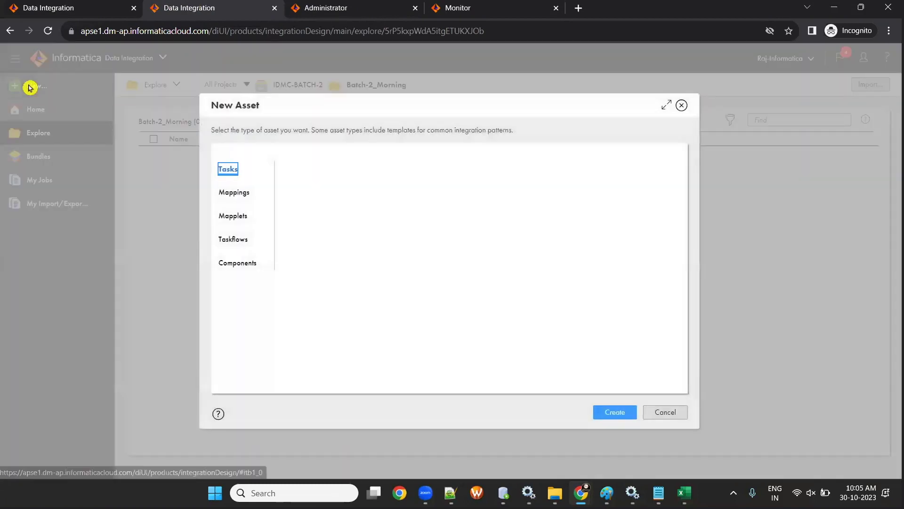
pyautogui.click(238, 192)
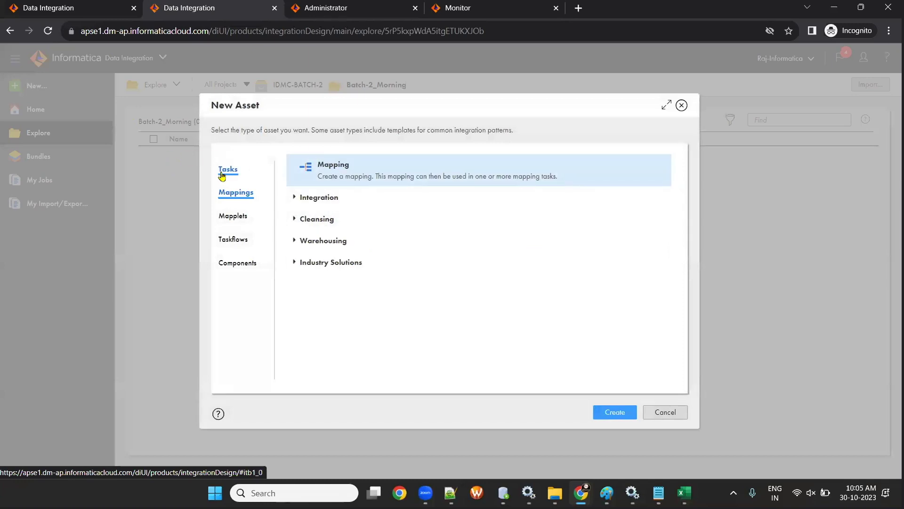
pyautogui.click(225, 171)
pyautogui.click(235, 194)
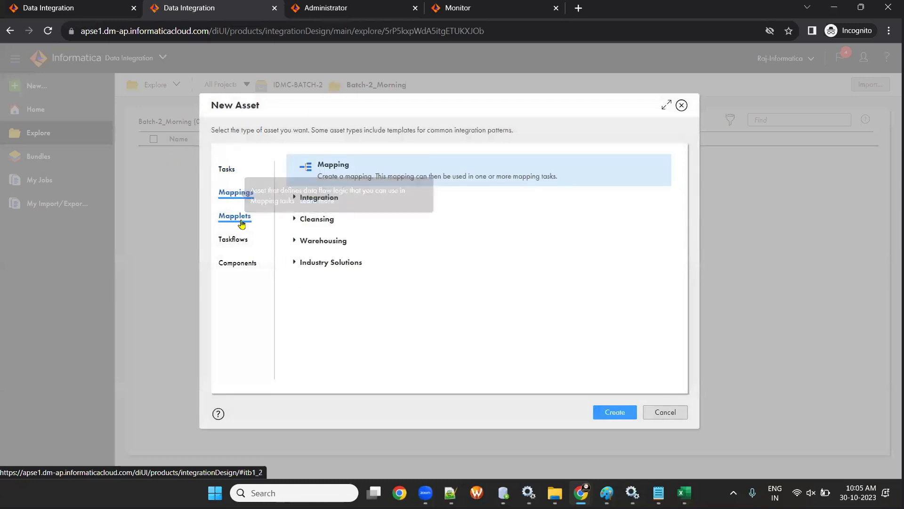
pyautogui.click(234, 216)
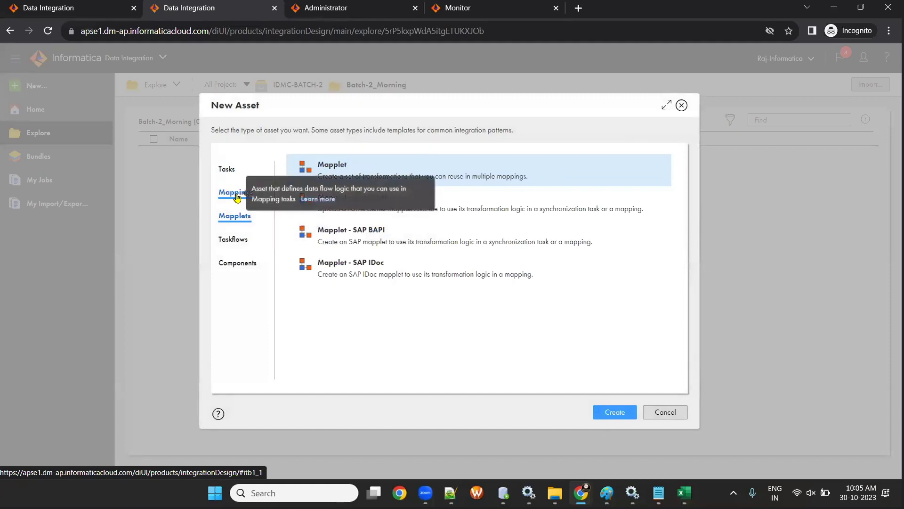
pyautogui.click(237, 197)
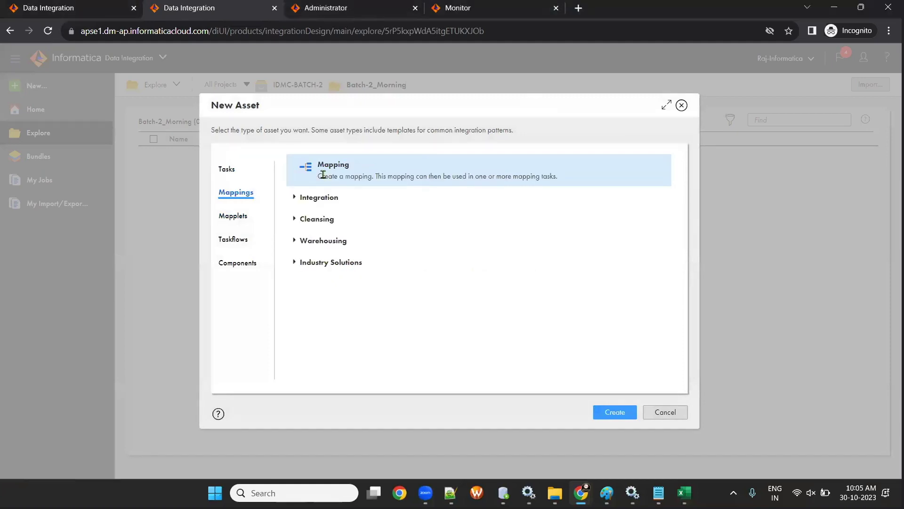
pyautogui.click(601, 411)
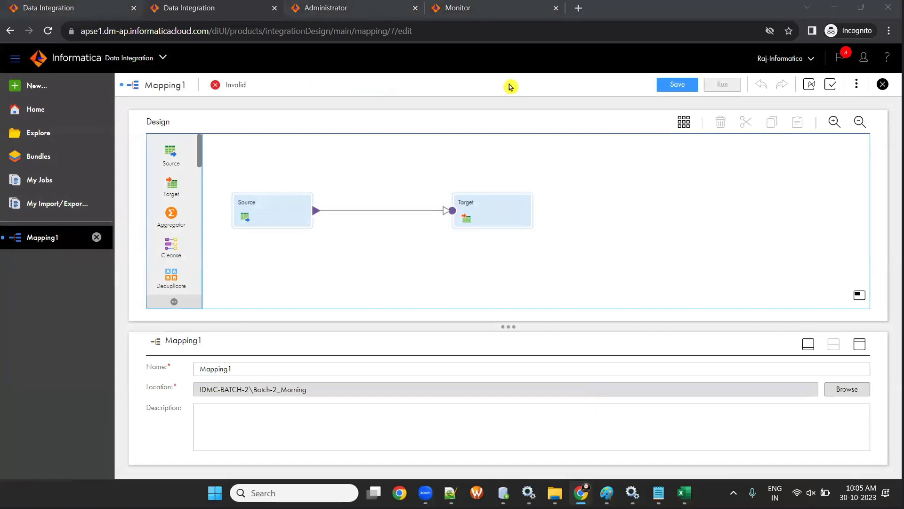
pyautogui.moveTo(658, 492)
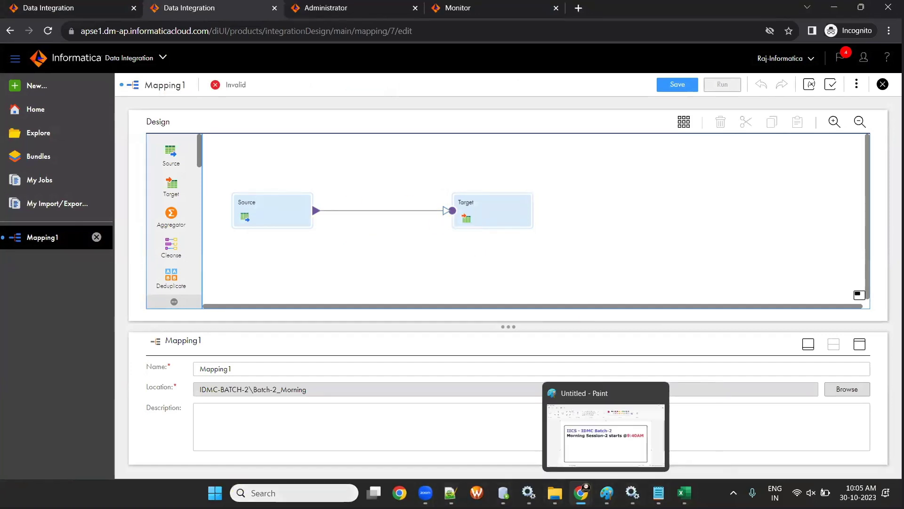
pyautogui.click(606, 493)
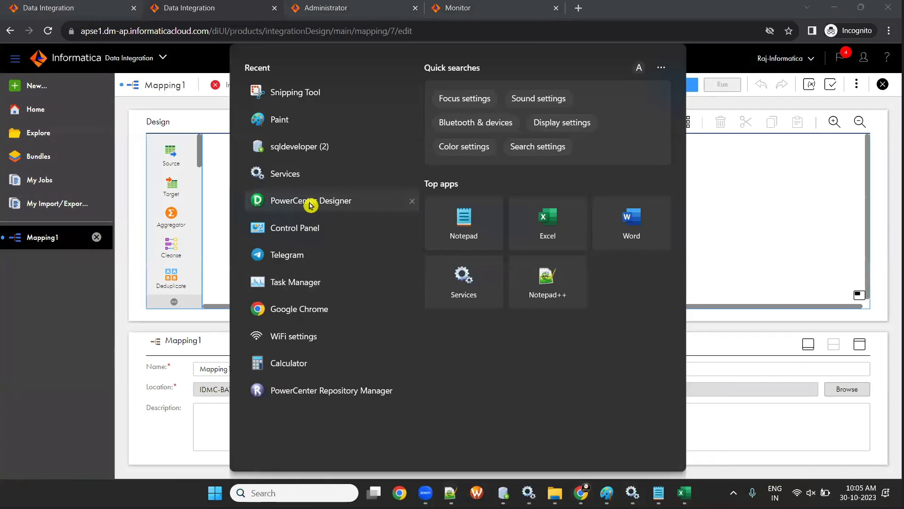
# - Launch PowerCenter Designer and connect to the RepSvc repository with the repository password
pyautogui.click(311, 216)
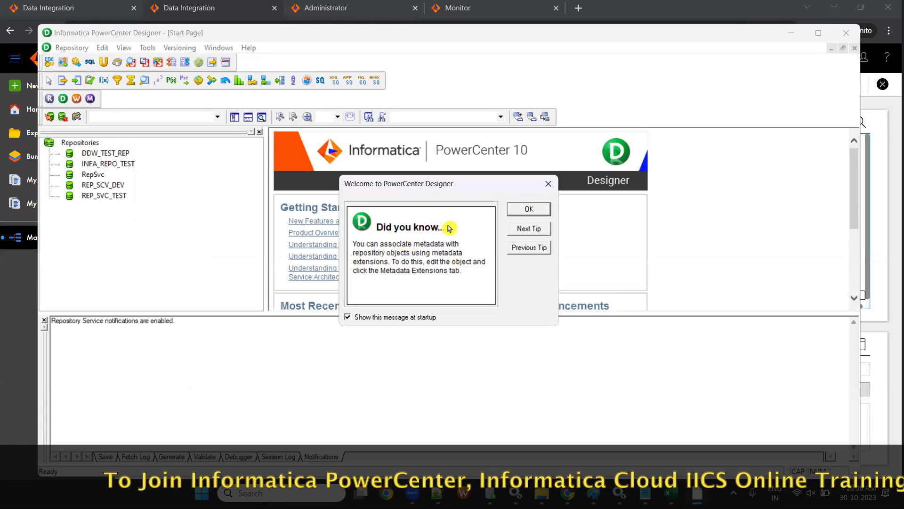
pyautogui.click(527, 209)
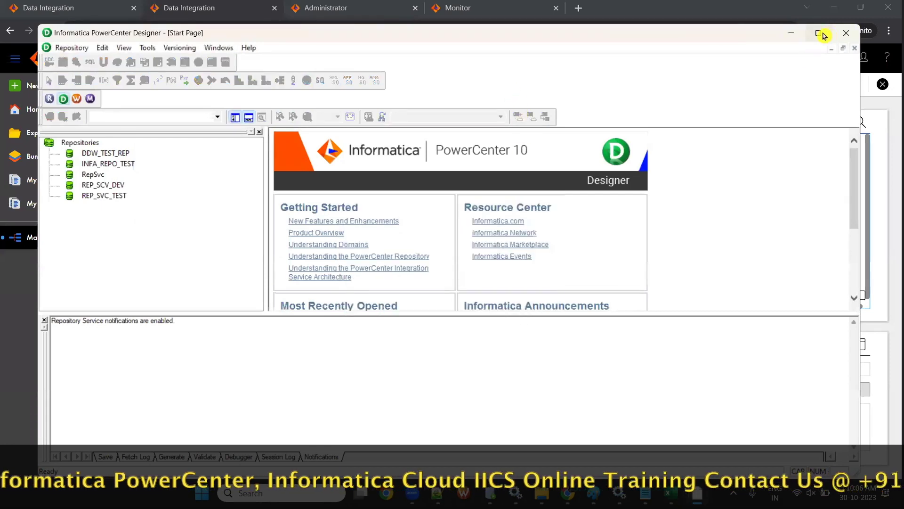
pyautogui.click(818, 33)
pyautogui.click(52, 145)
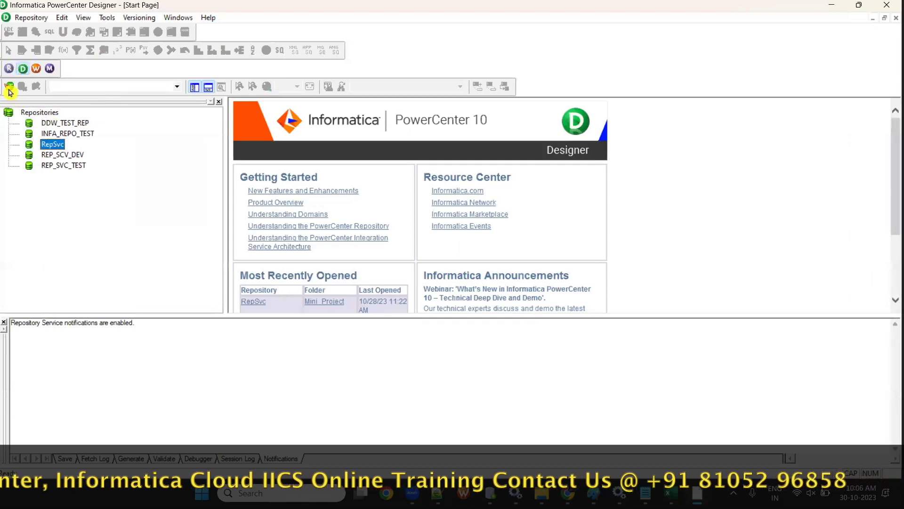
pyautogui.click(10, 87)
pyautogui.click(405, 256)
pyautogui.write('admin')
pyautogui.press('Return')
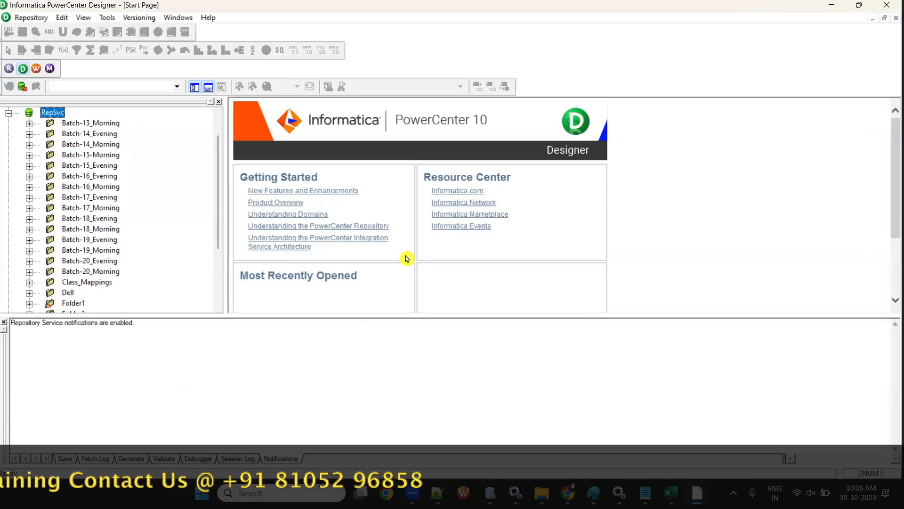
# - Open the Batch-20_Morning folder and create the empty mapping m_agents_tgt11
pyautogui.rightClick(99, 272)
pyautogui.click(143, 340)
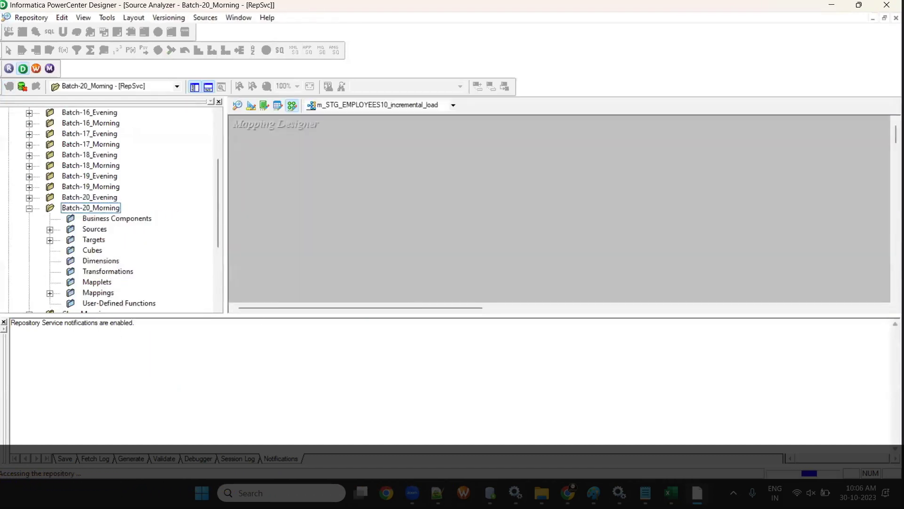
pyautogui.click(209, 18)
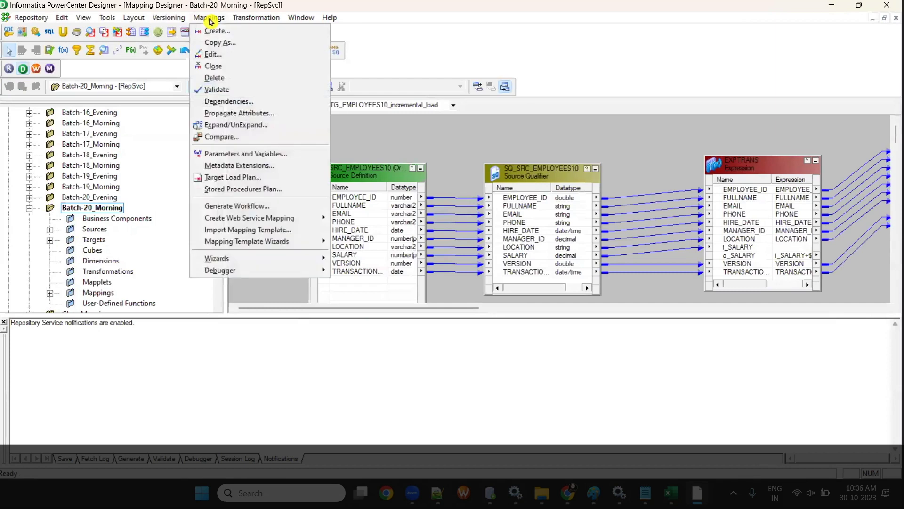
pyautogui.click(216, 31)
pyautogui.write('m_agents_tgt11')
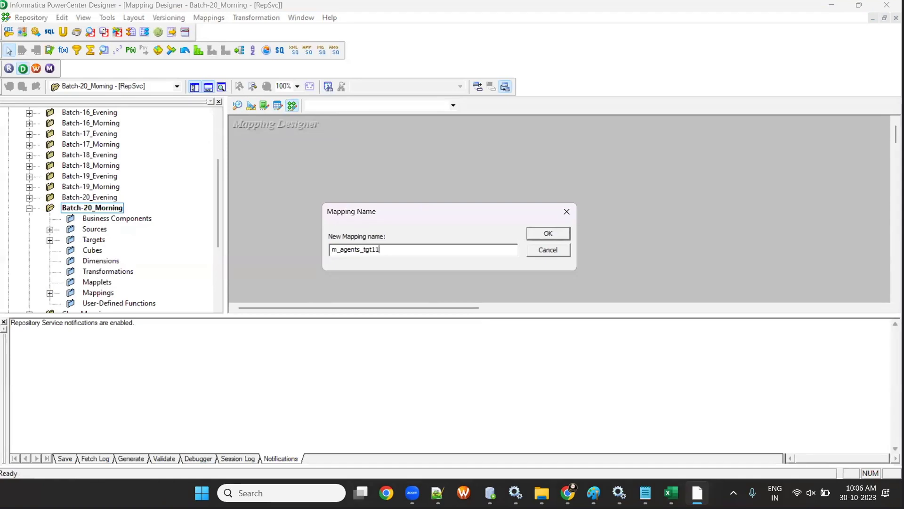
pyautogui.press('Return')
pyautogui.click(207, 87)
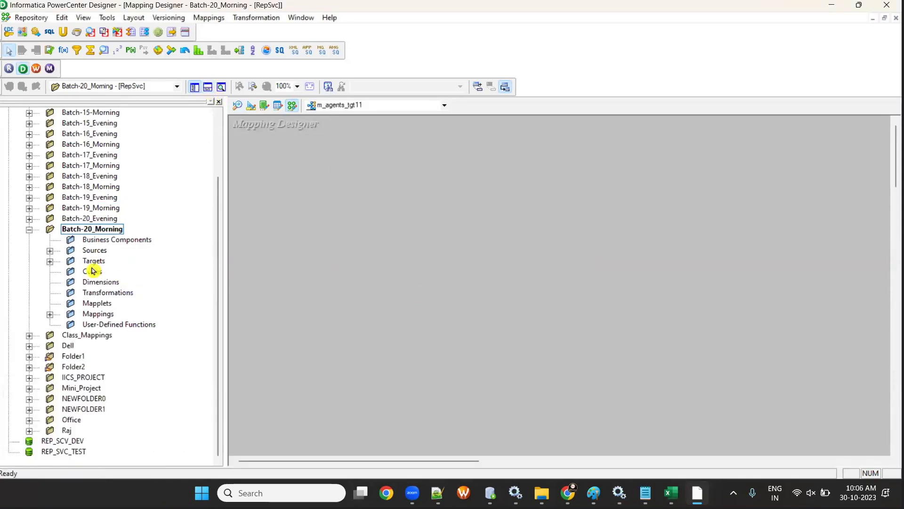
pyautogui.click(50, 251)
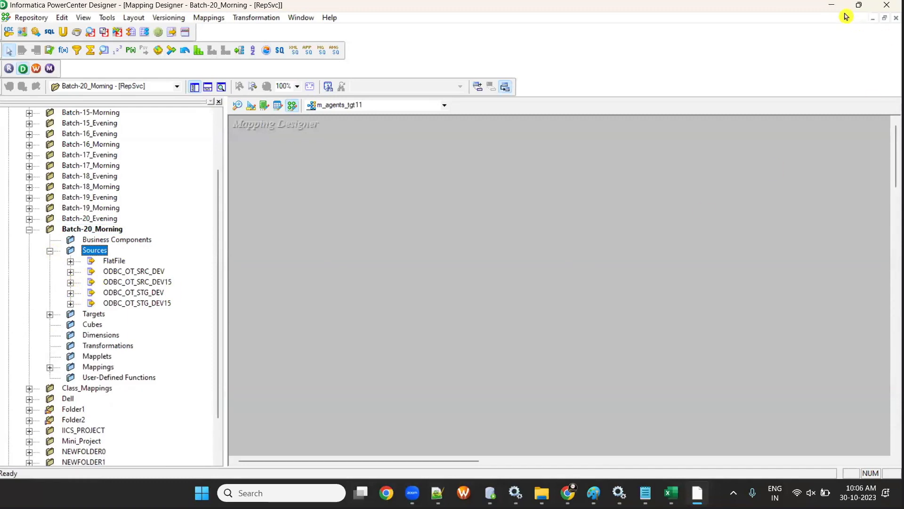
pyautogui.click(837, 8)
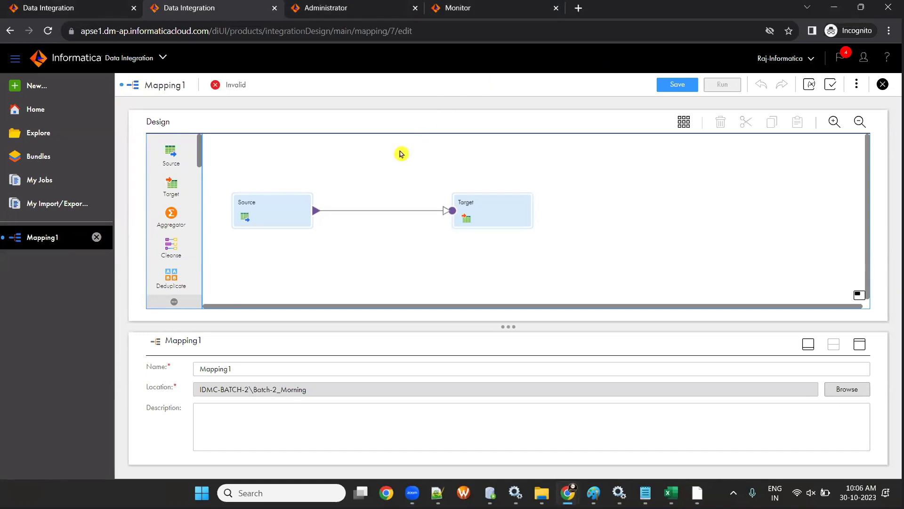
# - Drag the Source and Target nodes into a level layout on Mapping1 and save the mapping
pyautogui.click(286, 217)
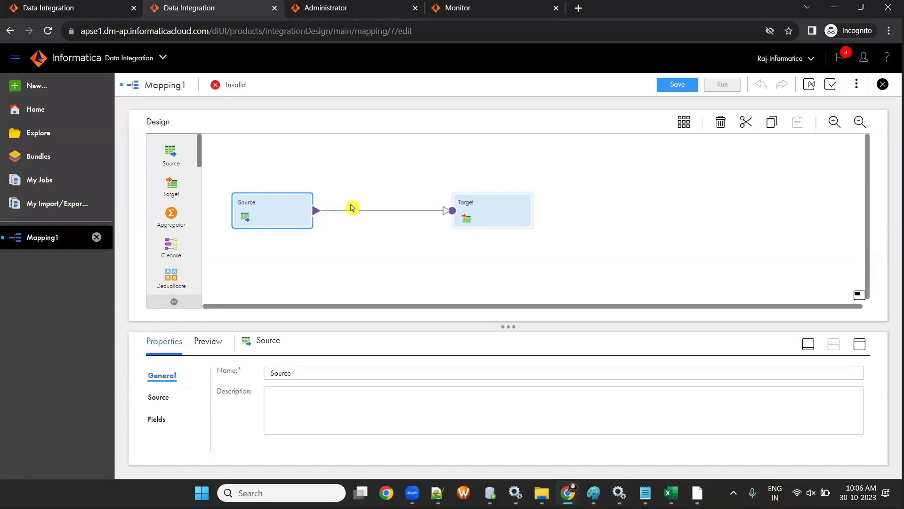
pyautogui.click(465, 217)
pyautogui.moveTo(510, 326); pyautogui.dragTo(465, 275)
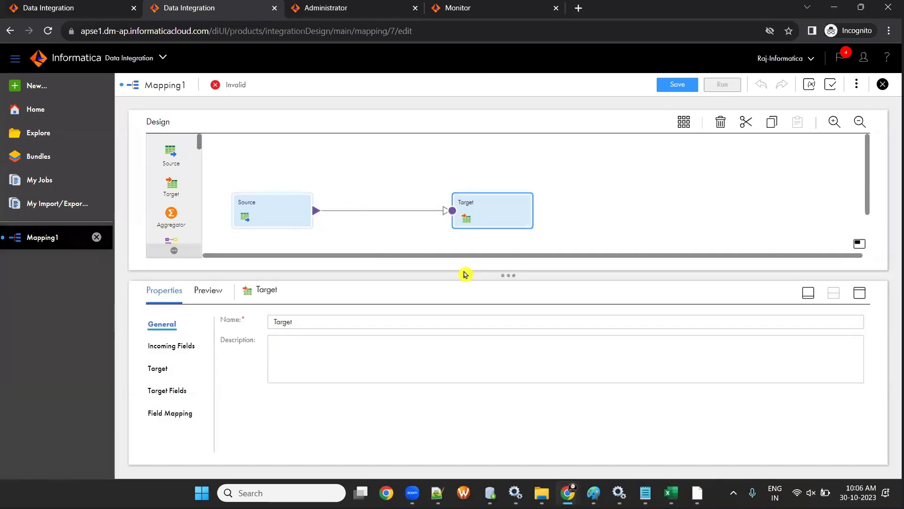
pyautogui.moveTo(288, 207); pyautogui.dragTo(283, 178)
pyautogui.moveTo(468, 215); pyautogui.dragTo(481, 192)
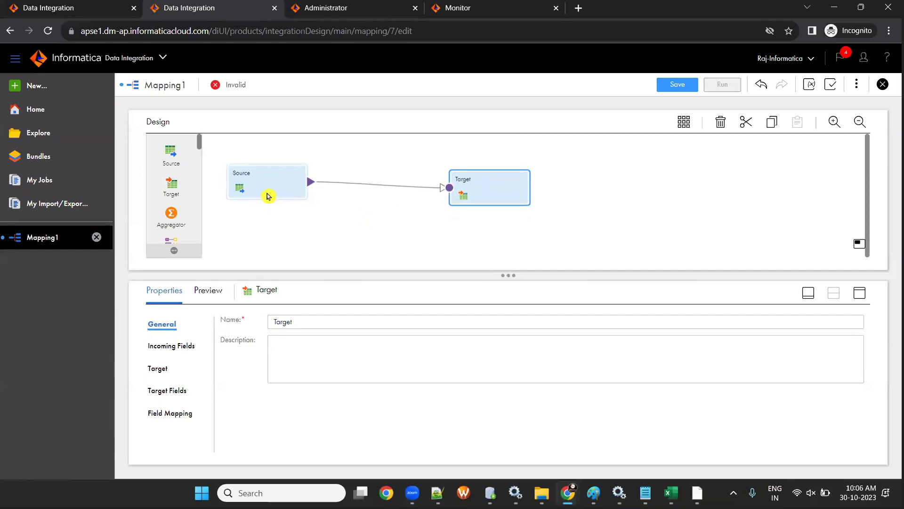
pyautogui.moveTo(267, 196); pyautogui.dragTo(289, 203)
pyautogui.moveTo(492, 194); pyautogui.dragTo(565, 184)
pyautogui.moveTo(251, 194); pyautogui.dragTo(316, 152)
pyautogui.moveTo(593, 188); pyautogui.dragTo(599, 225)
pyautogui.moveTo(351, 181); pyautogui.dragTo(351, 203)
pyautogui.click(671, 86)
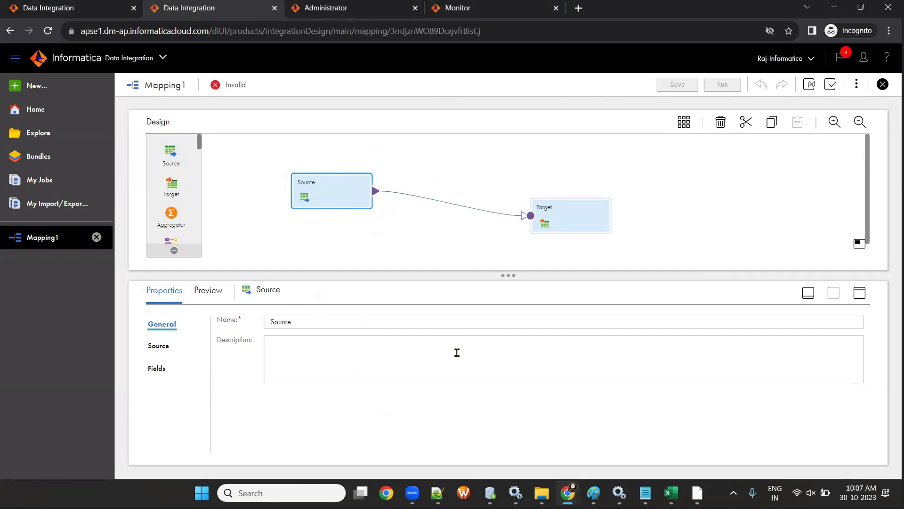
# - Rename Mapping1 to m_AGENTS, save it, and nudge the Source and Target nodes higher
pyautogui.click(450, 158)
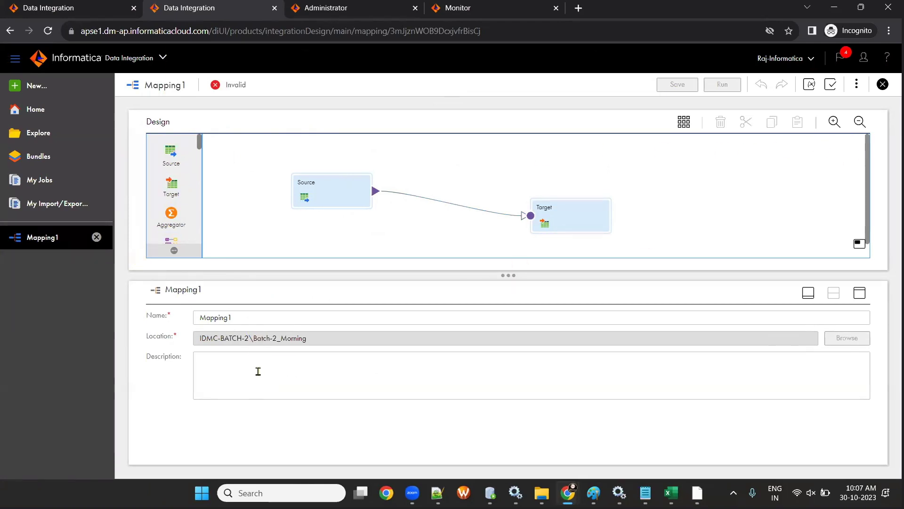
pyautogui.click(242, 317)
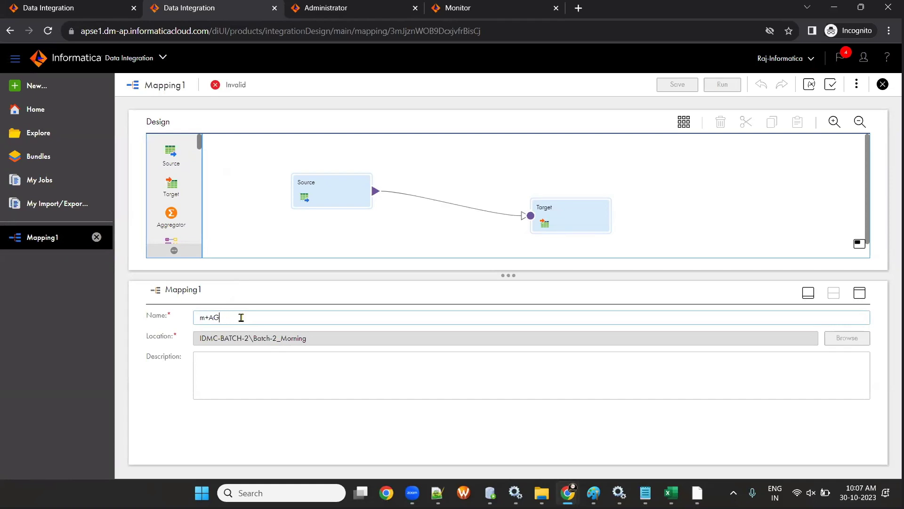
pyautogui.write('m_AGENTS')
pyautogui.press('Tab')
pyautogui.click(673, 85)
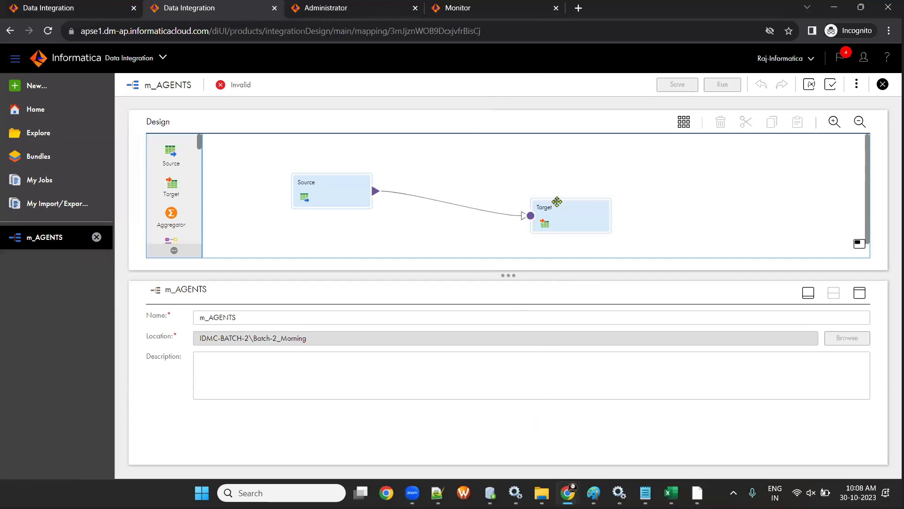
pyautogui.moveTo(557, 201); pyautogui.dragTo(550, 174)
pyautogui.moveTo(317, 190); pyautogui.dragTo(316, 179)
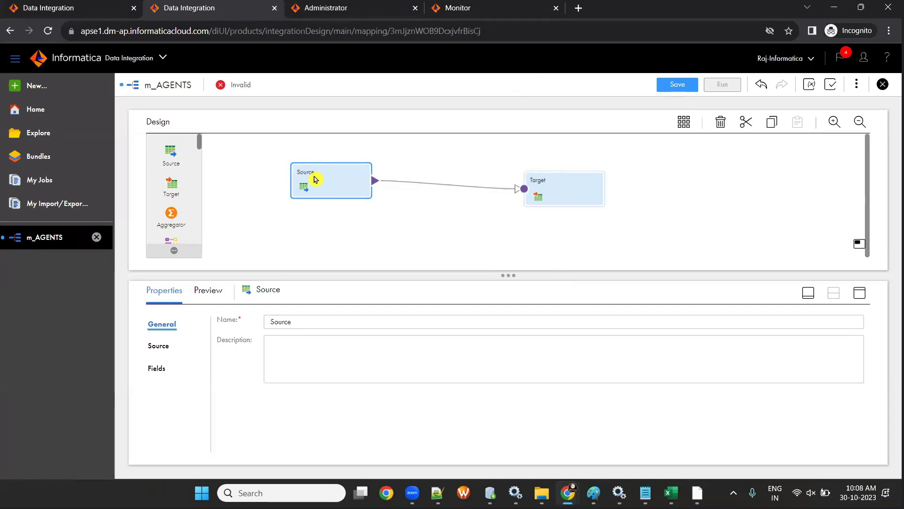
# - Reopen m_AGENTS from the Batch-2_Morning asset list and level its Source and Target nodes
pyautogui.click(38, 135)
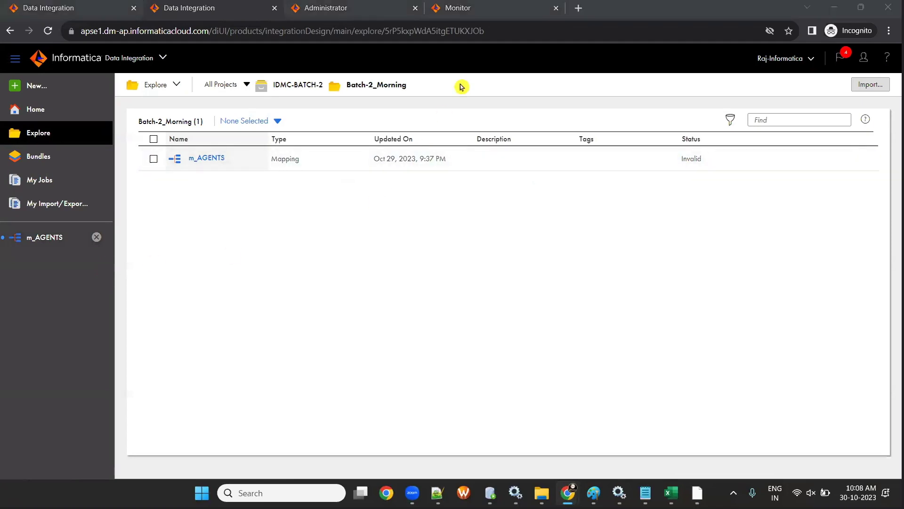
pyautogui.click(52, 239)
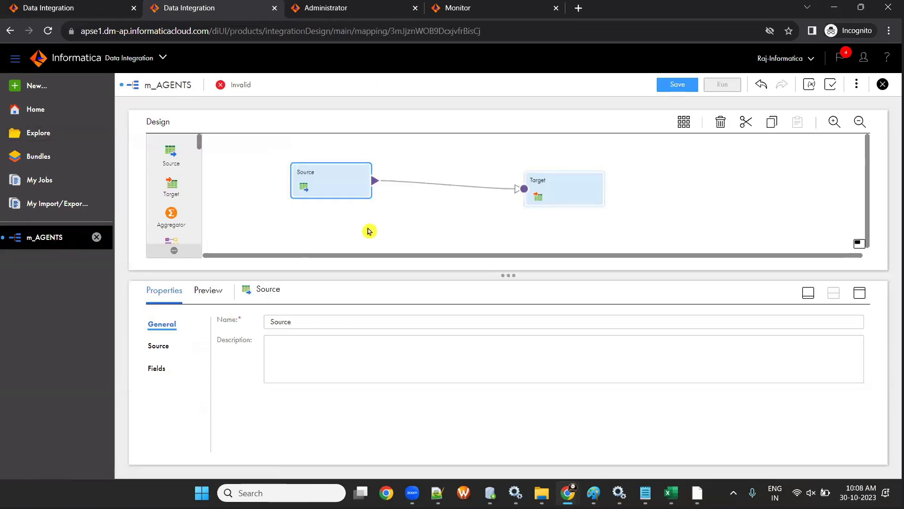
pyautogui.click(370, 232)
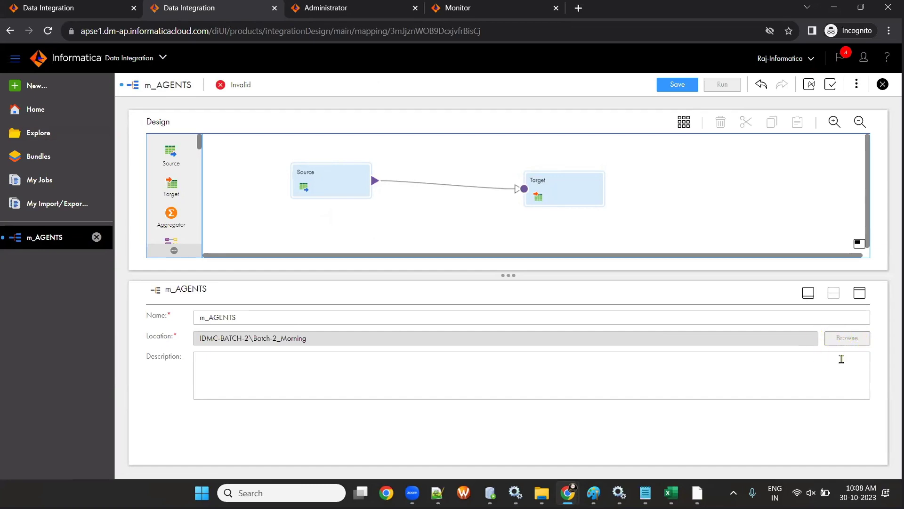
pyautogui.moveTo(324, 178); pyautogui.dragTo(278, 195)
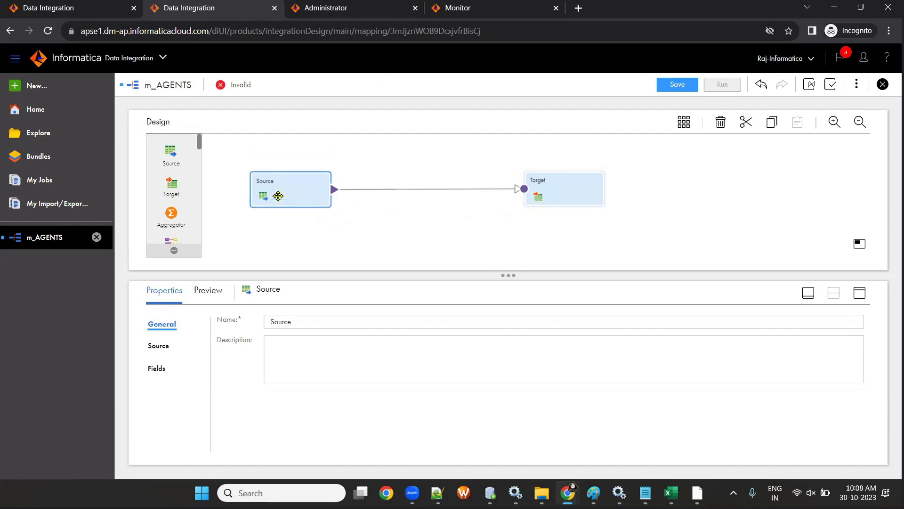
pyautogui.moveTo(535, 199); pyautogui.dragTo(540, 179)
pyautogui.moveTo(288, 193); pyautogui.dragTo(293, 179)
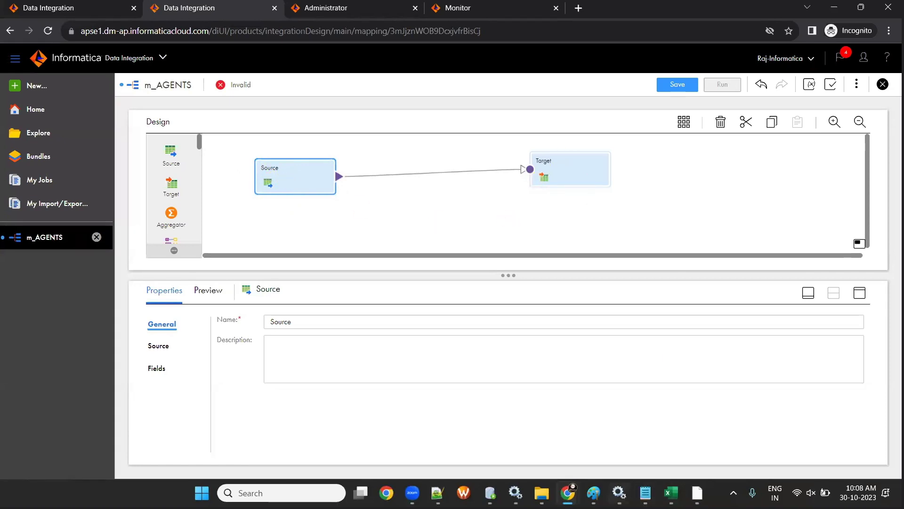
pyautogui.hotkey('alt', 'Tab')
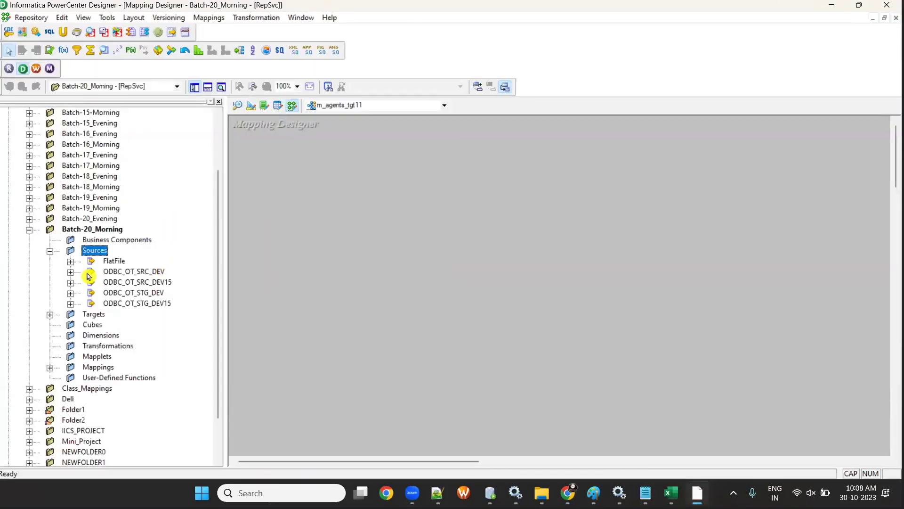
# - Add the CUSTOMERS source and its SQ_CUSTOMERS qualifier to m_agents_tgt11 and tidy their layout
pyautogui.click(69, 304)
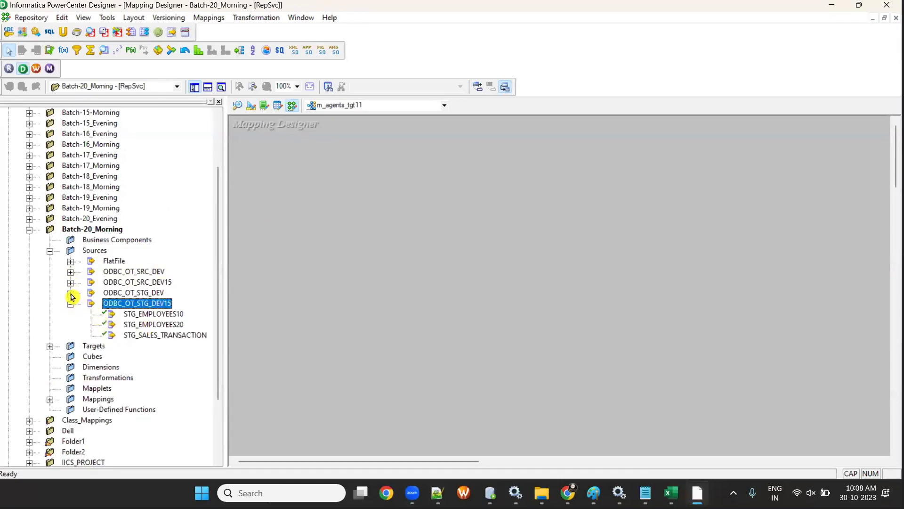
pyautogui.click(70, 293)
pyautogui.click(70, 282)
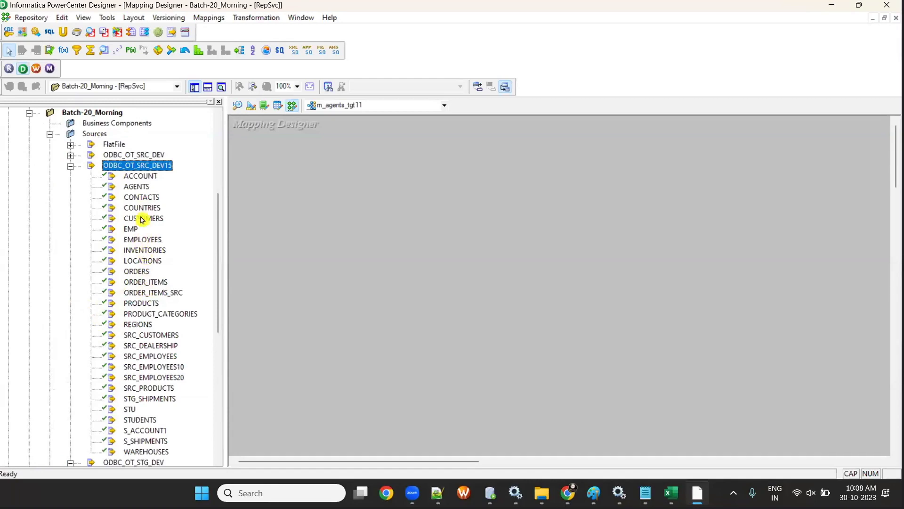
pyautogui.moveTo(142, 221); pyautogui.dragTo(312, 212)
pyautogui.rightClick(310, 169)
pyautogui.click(350, 250)
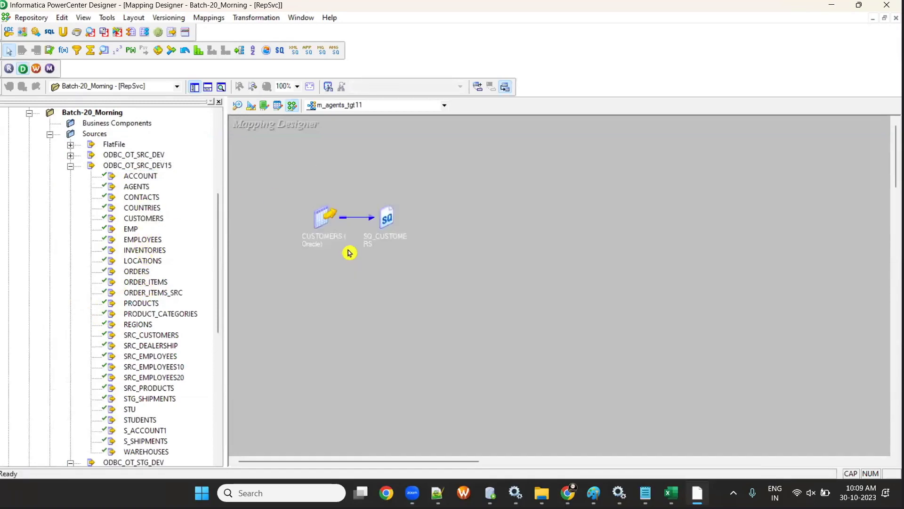
pyautogui.doubleClick(399, 219)
pyautogui.moveTo(400, 220); pyautogui.dragTo(433, 208)
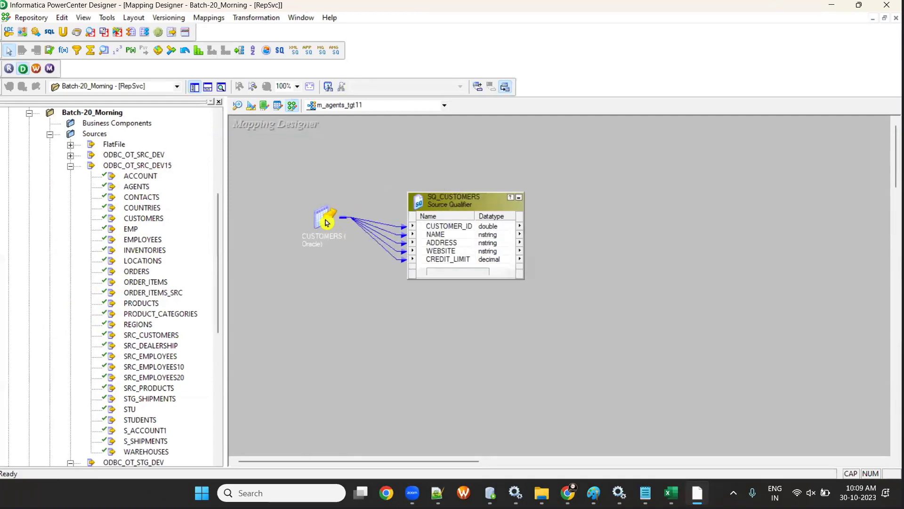
pyautogui.moveTo(323, 216); pyautogui.dragTo(286, 230)
pyautogui.click(410, 208)
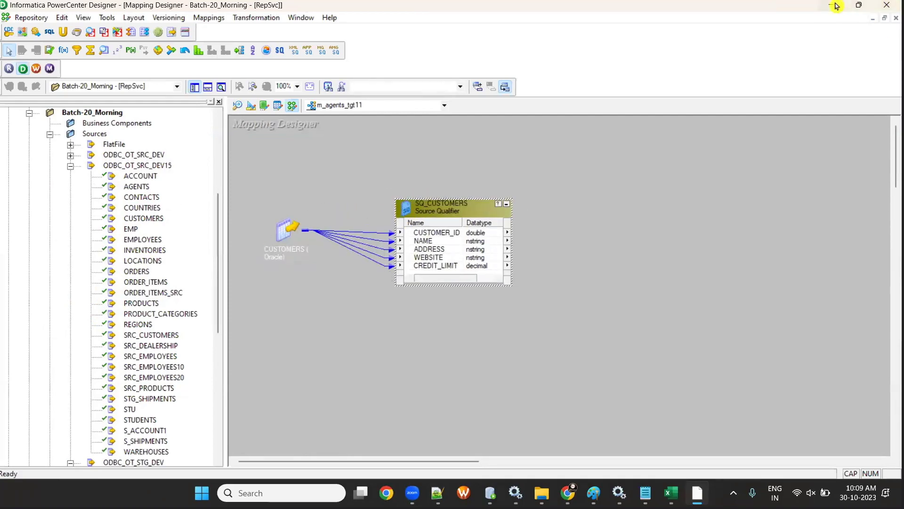
pyautogui.click(831, 4)
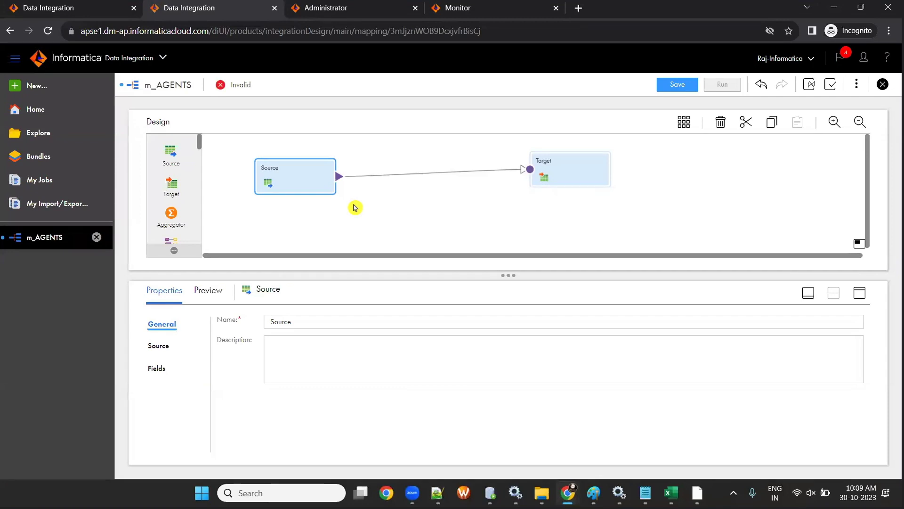
pyautogui.moveTo(282, 177); pyautogui.dragTo(261, 175)
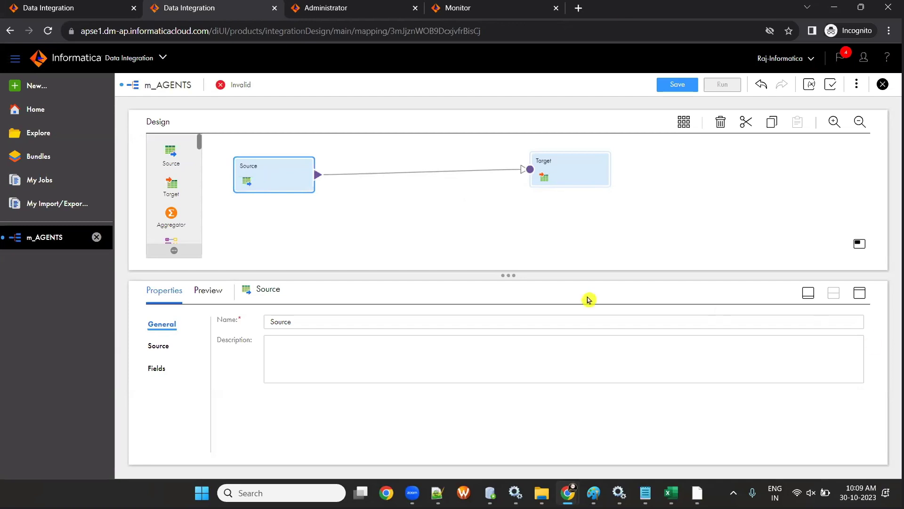
pyautogui.click(808, 293)
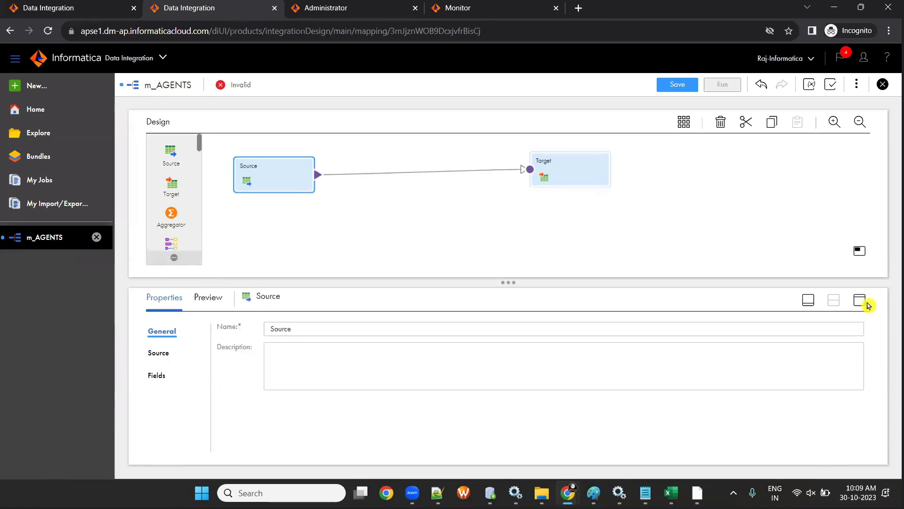
pyautogui.click(866, 304)
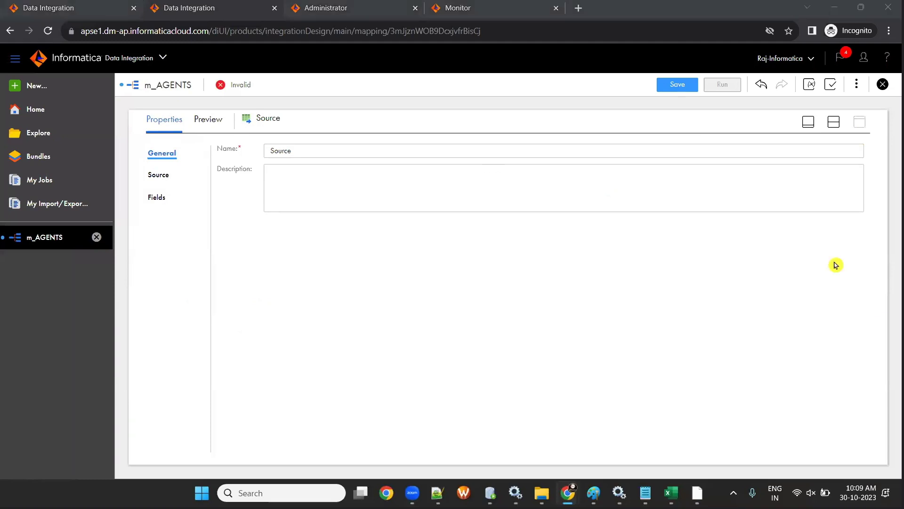
pyautogui.click(808, 122)
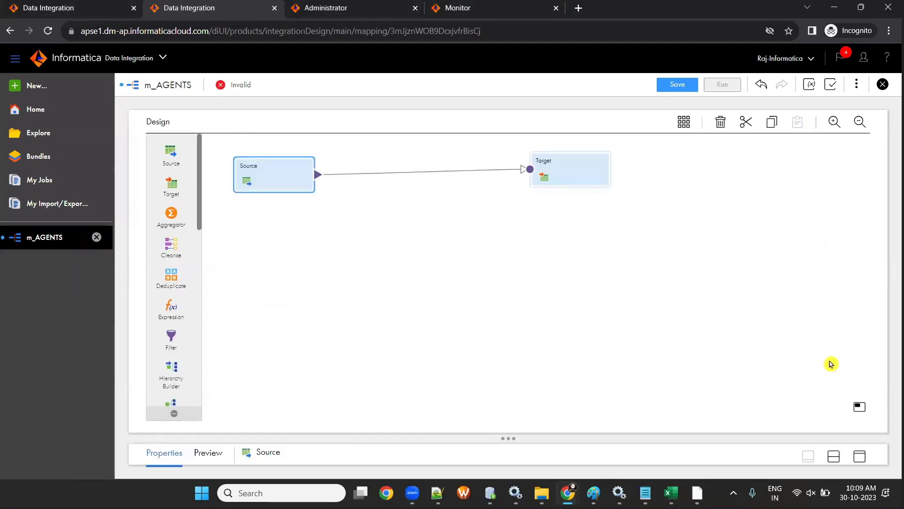
pyautogui.click(833, 456)
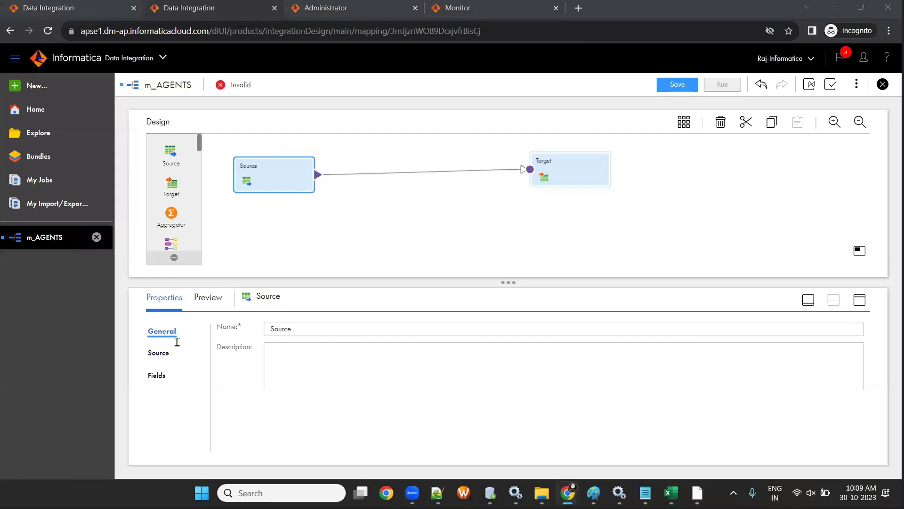
# - Point the Source at conn_OT_SRC_DEV1 and choose AGENTS as its single source object
pyautogui.click(161, 356)
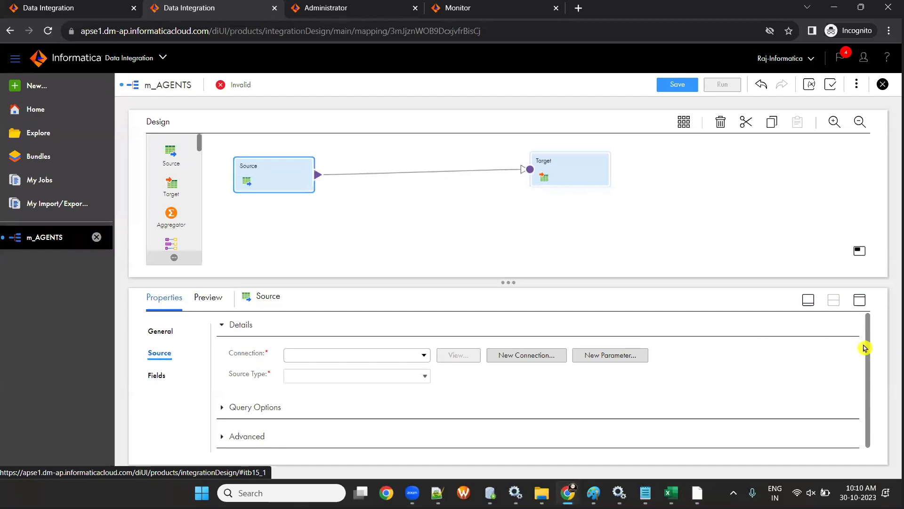
pyautogui.click(423, 356)
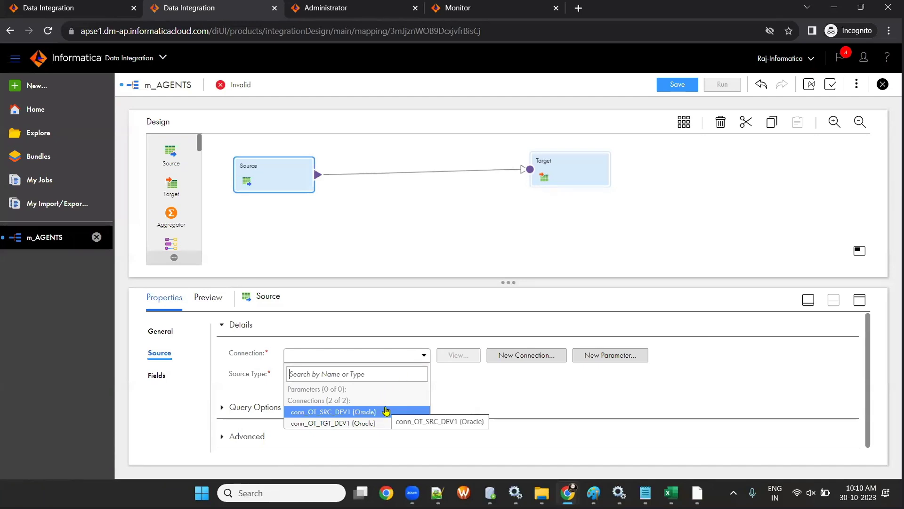
pyautogui.click(366, 413)
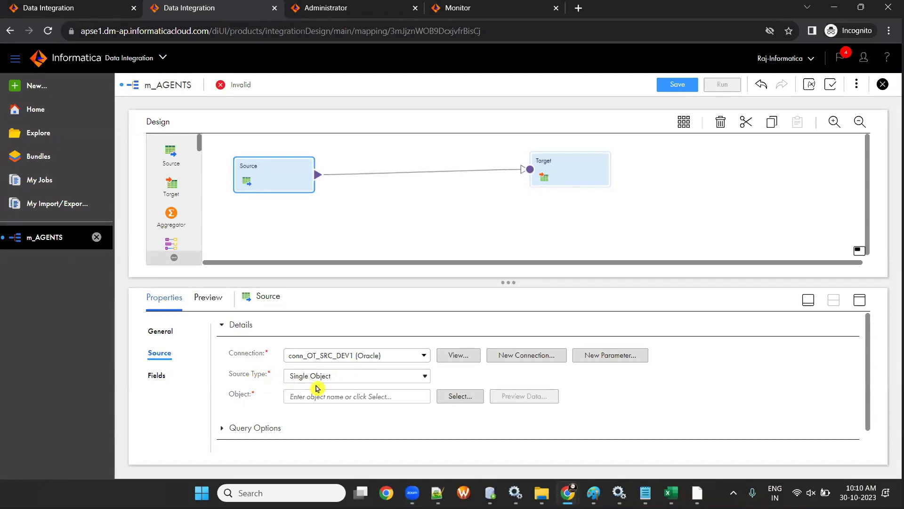
pyautogui.click(468, 397)
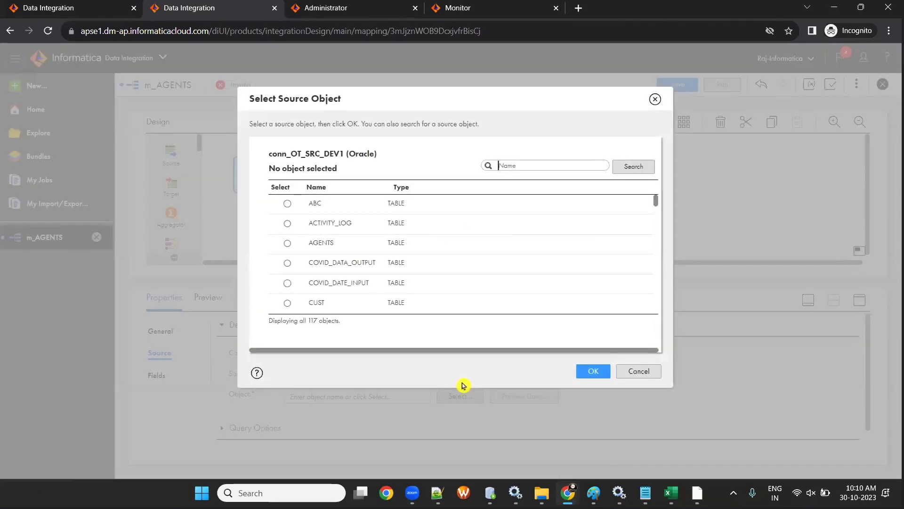
pyautogui.click(287, 243)
pyautogui.click(600, 372)
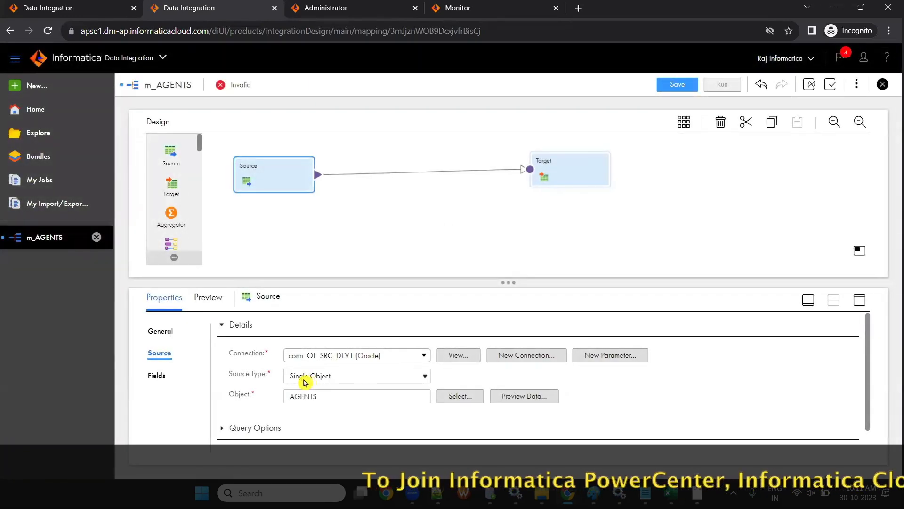
# - Save the m_AGENTS mapping
pyautogui.click(675, 85)
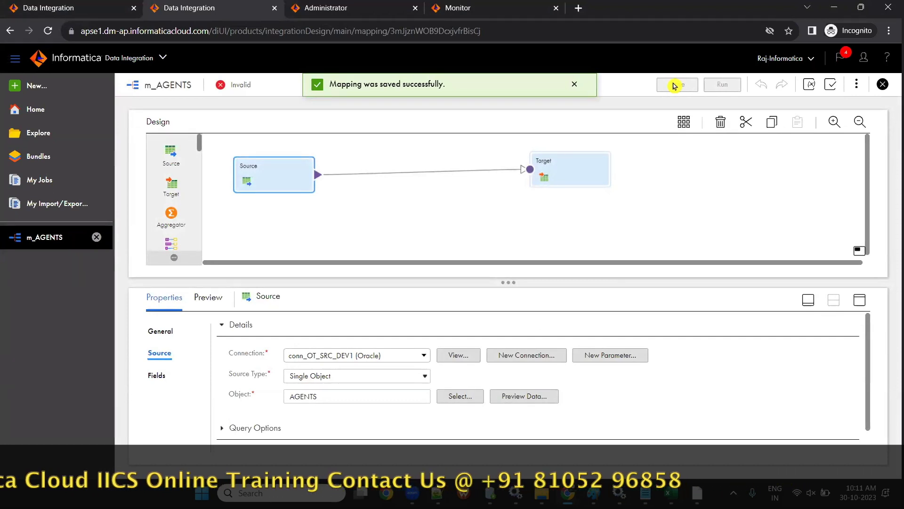
pyautogui.doubleClick(265, 170)
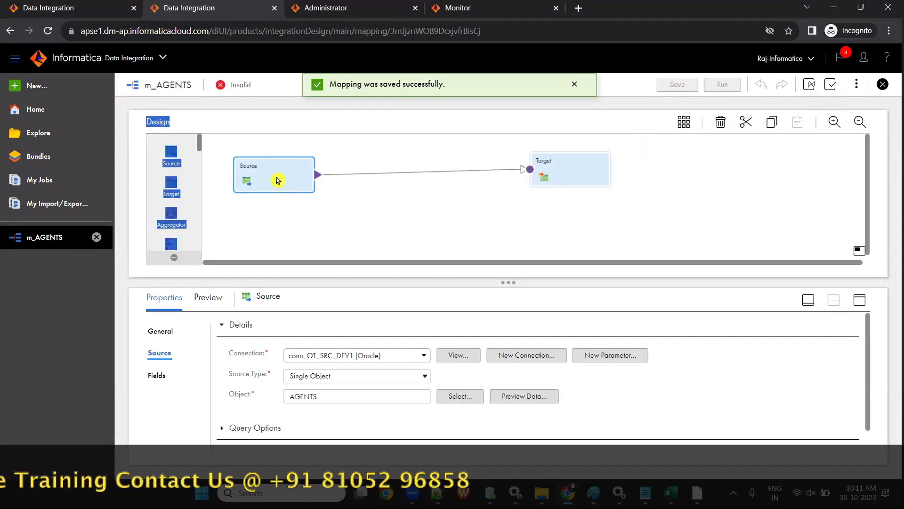
pyautogui.click(278, 180)
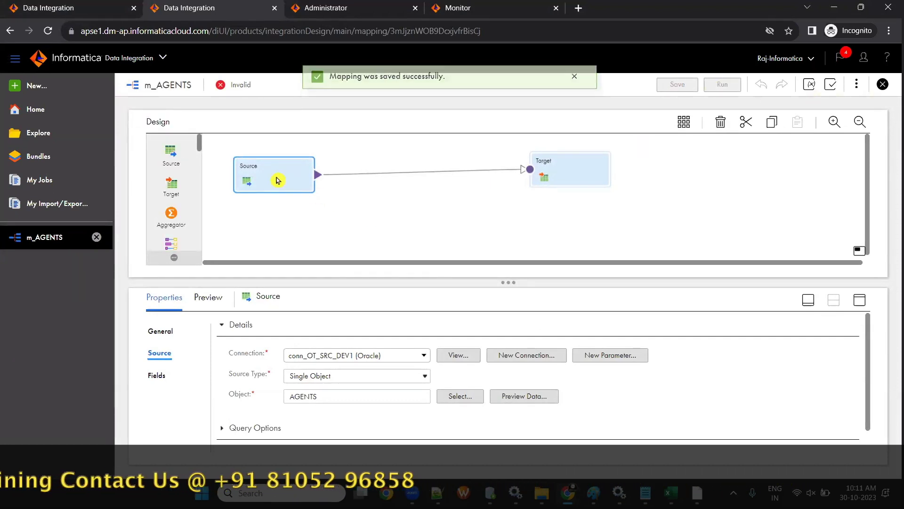
# - Rename the Source transformation to AGENTS in its General properties
pyautogui.click(158, 331)
pyautogui.click(345, 325)
pyautogui.press('BackSpace')
pyautogui.press('BackSpace')
pyautogui.press('BackSpace')
pyautogui.press('BackSpace')
pyautogui.press('BackSpace')
pyautogui.press('BackSpace')
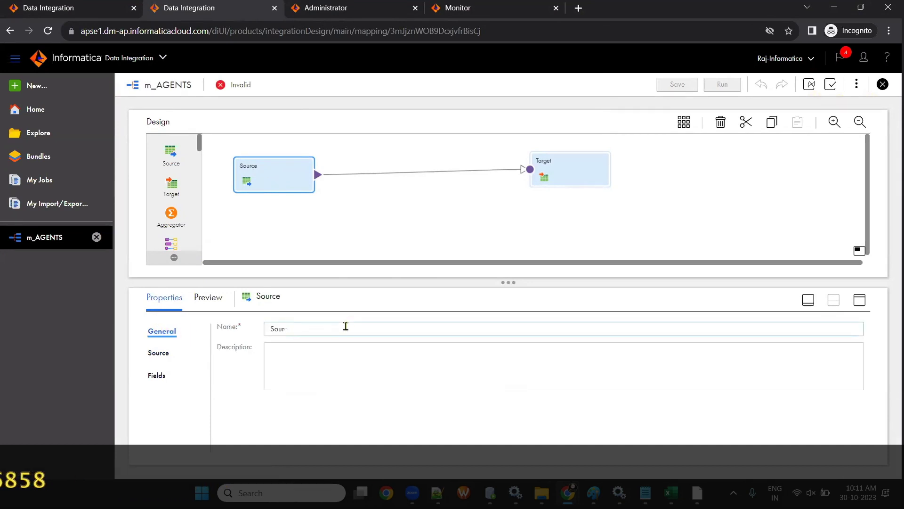
pyautogui.write('a')
pyautogui.press('BackSpace')
pyautogui.write('AGENTS')
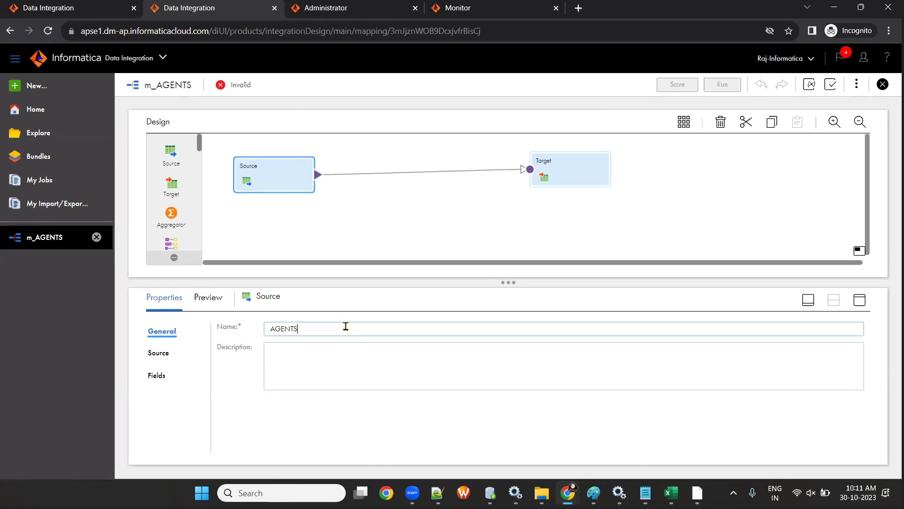
pyautogui.press('Tab')
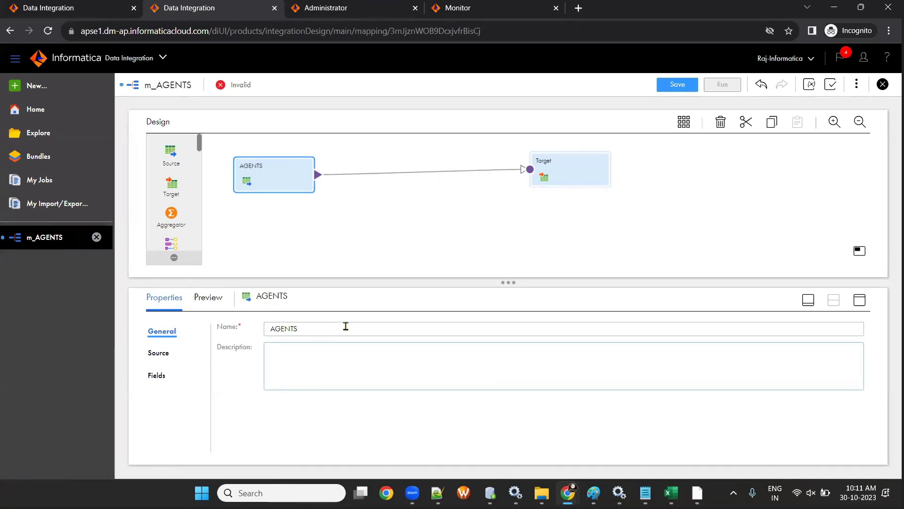
pyautogui.click(569, 175)
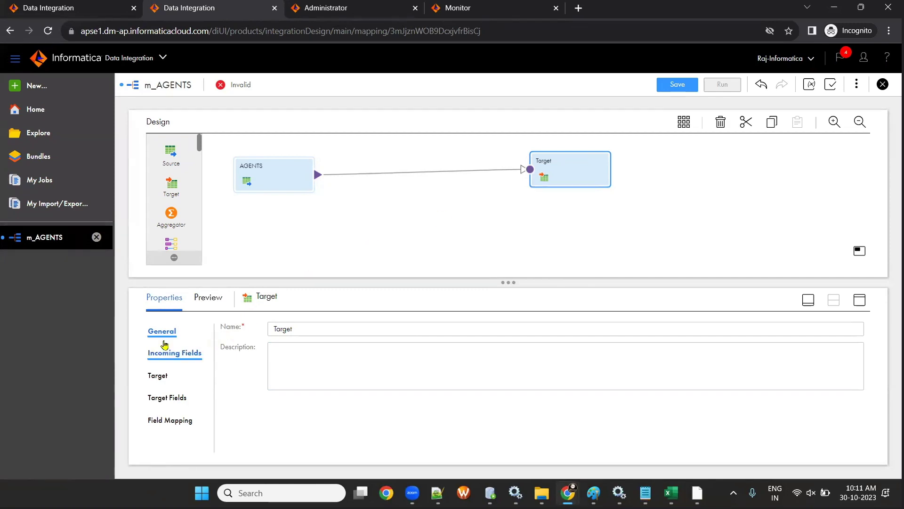
# - Set the Target connection to conn_OT_TGT_DEV1 and pick AGENTS_TGT as its target object
pyautogui.click(158, 377)
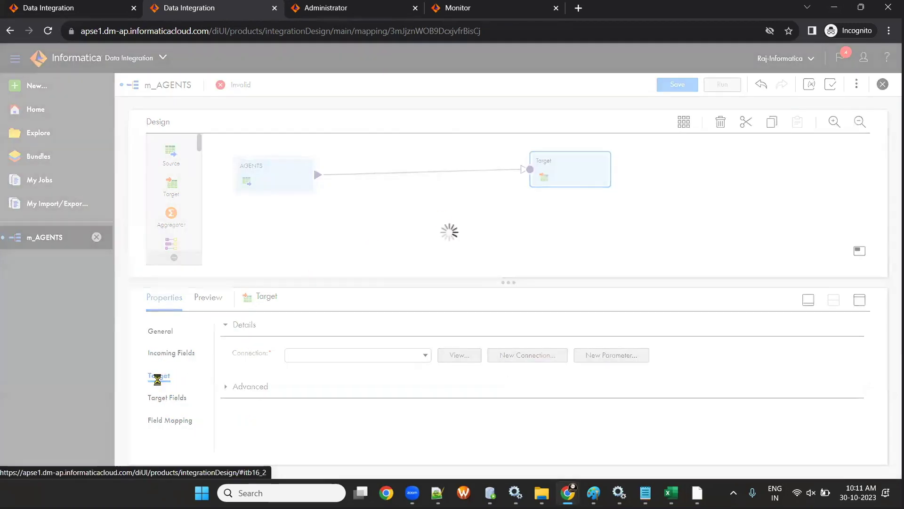
pyautogui.click(425, 355)
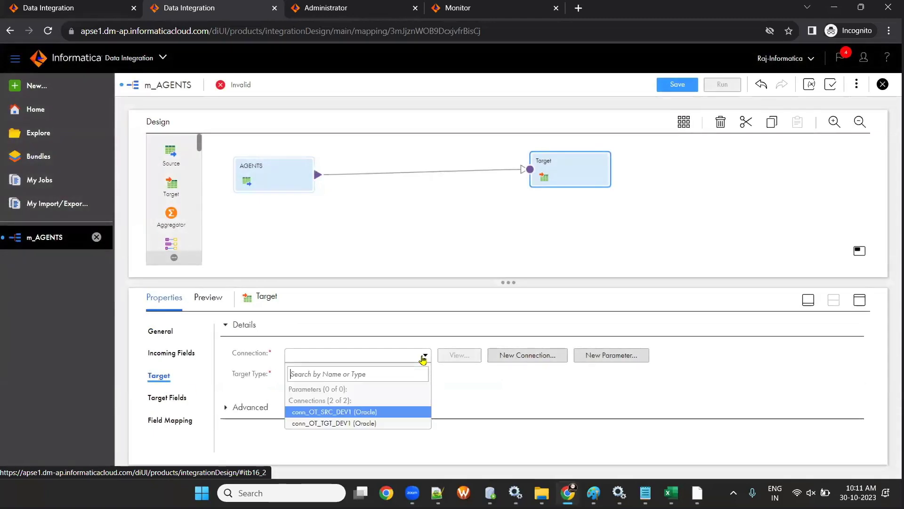
pyautogui.click(351, 423)
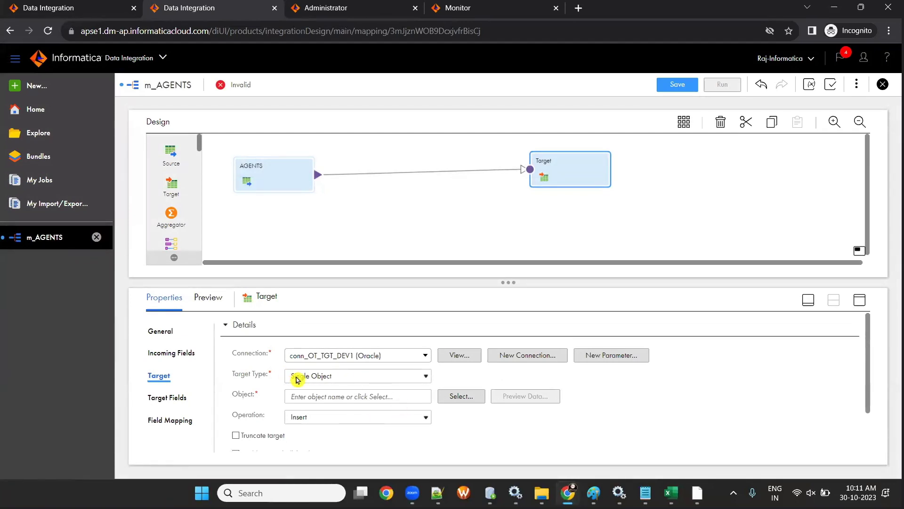
pyautogui.click(469, 396)
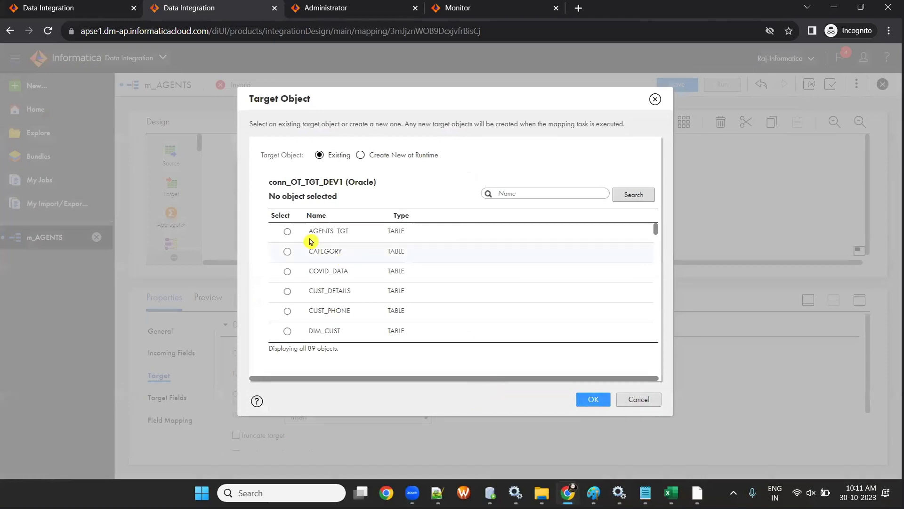
pyautogui.click(287, 231)
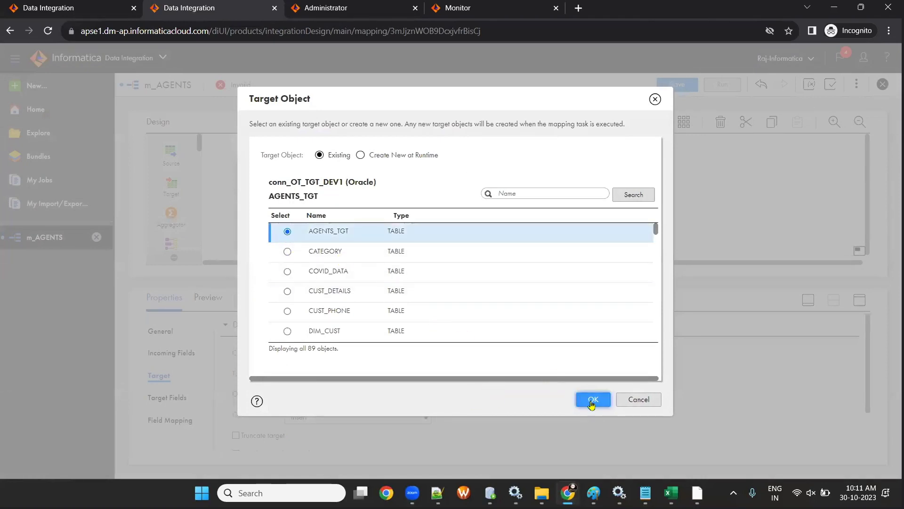
pyautogui.click(592, 400)
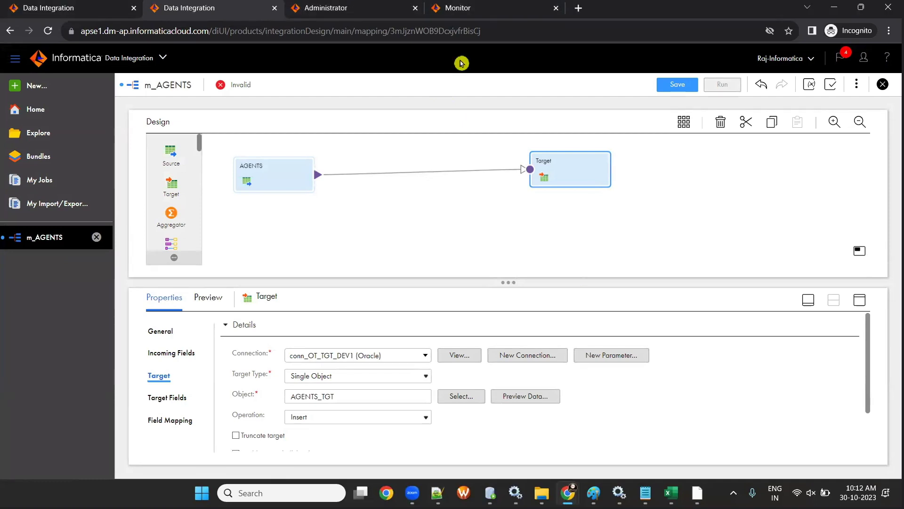
# - Rename the Target transformation to AGENTS_TGT, save m_AGENTS, and check the Excel mapping notes
pyautogui.click(167, 332)
pyautogui.click(315, 328)
pyautogui.press('BackSpace')
pyautogui.press('BackSpace')
pyautogui.press('BackSpace')
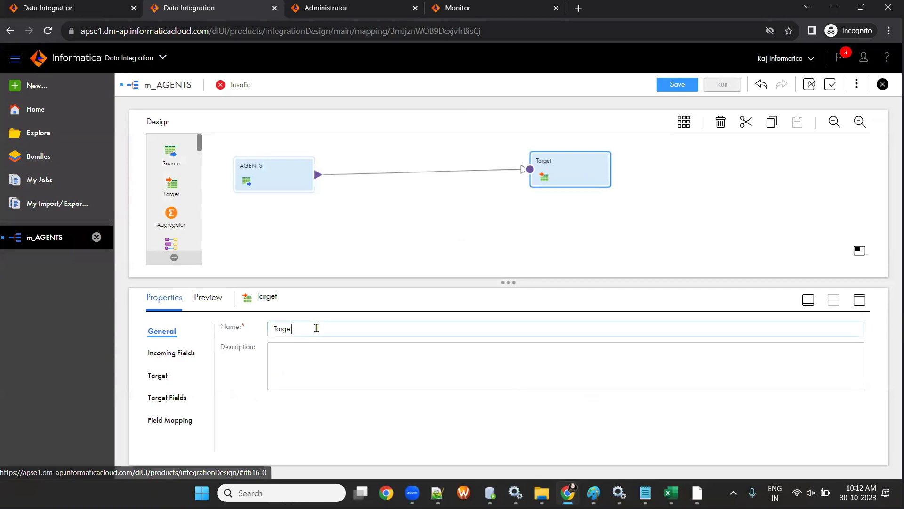
pyautogui.write('asgen')
pyautogui.press('BackSpace')
pyautogui.write('AGENTS_TGT')
pyautogui.click(360, 370)
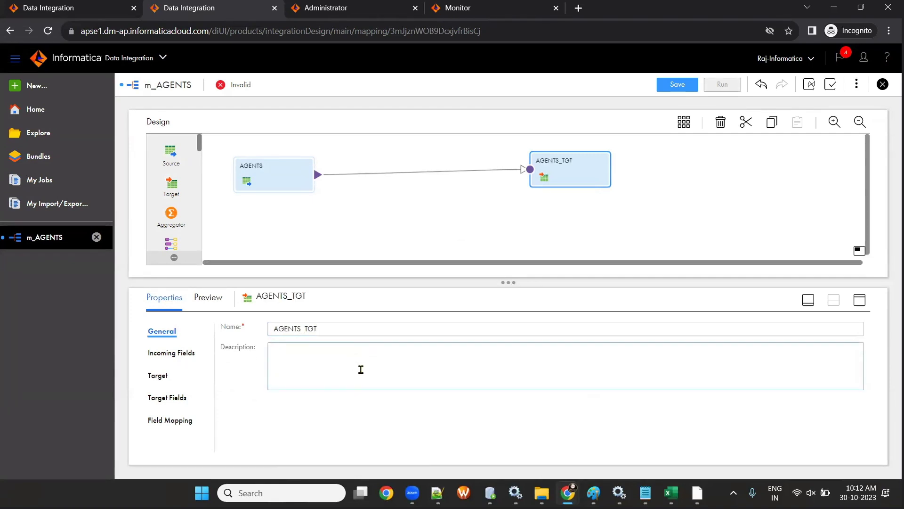
pyautogui.click(673, 85)
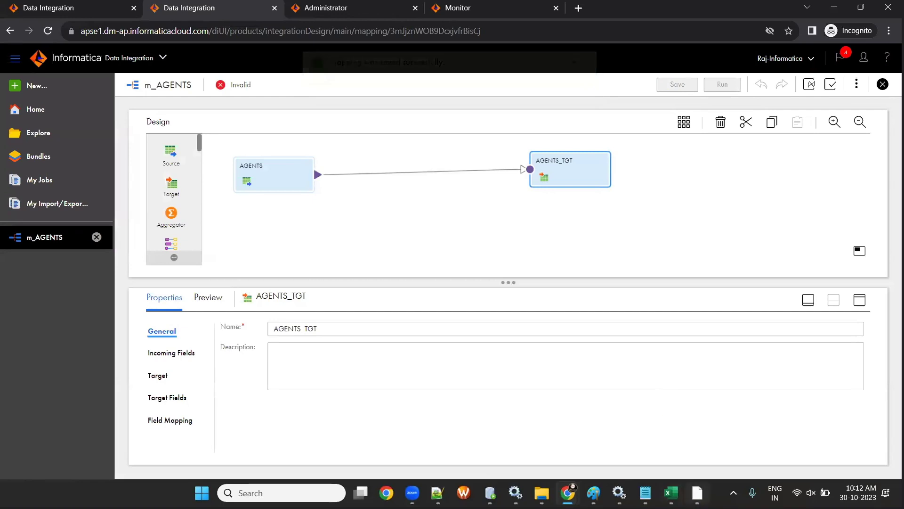
pyautogui.click(670, 492)
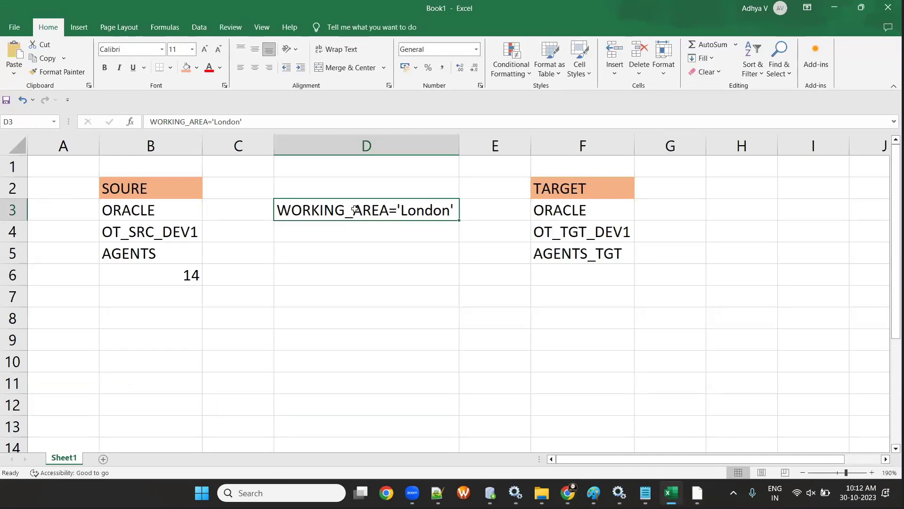
pyautogui.hotkey('alt', 'Tab')
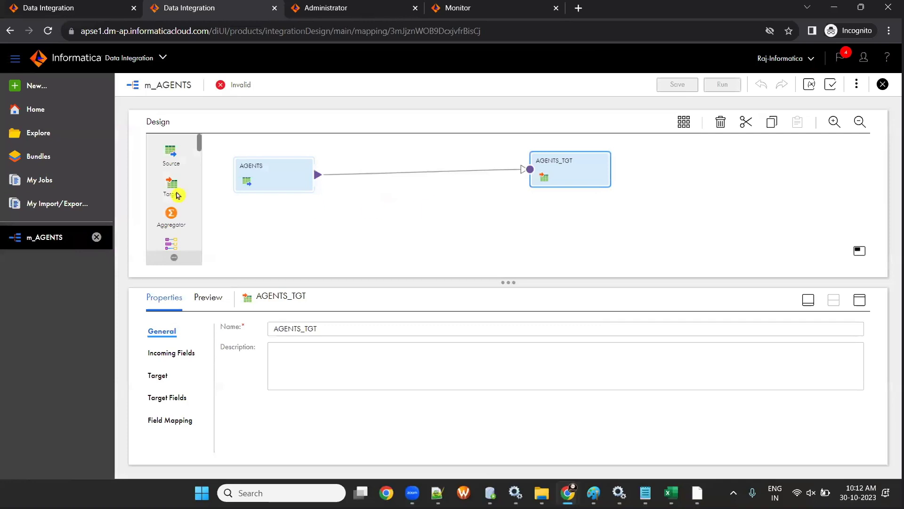
# - Drop a Filter between AGENTS and AGENTS_TGT, name it fil_AGENTS_TGT, and save m_AGENTS
pyautogui.scroll(-3, 194, 212)
pyautogui.moveTo(171, 219); pyautogui.dragTo(397, 164)
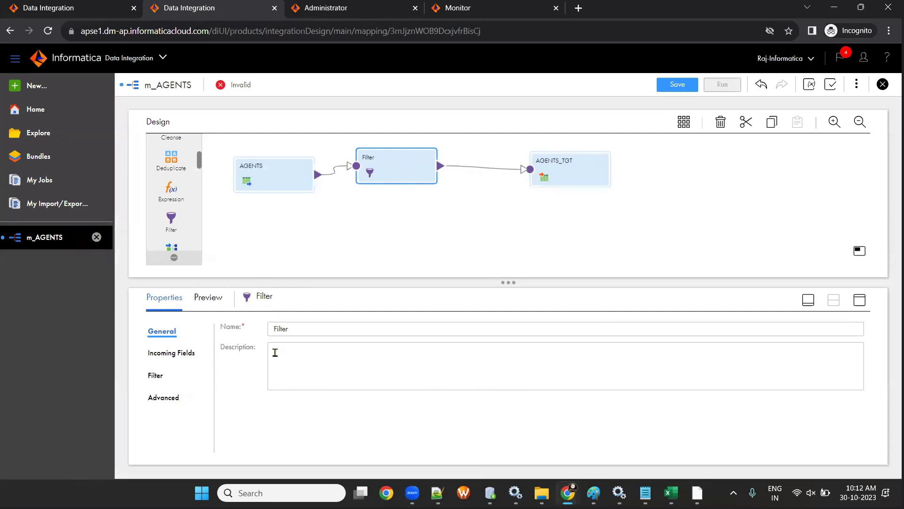
pyautogui.click(302, 330)
pyautogui.write('fil_AGENTS_TGT')
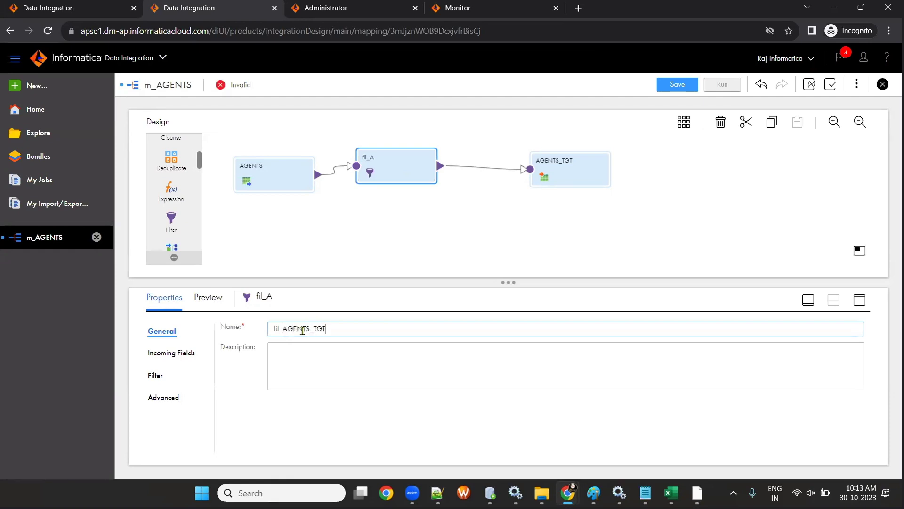
pyautogui.press('Tab')
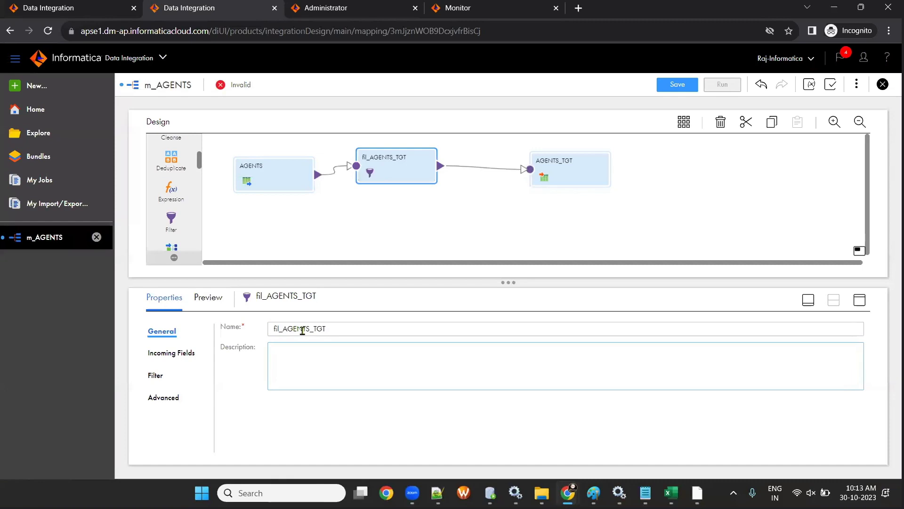
pyautogui.click(674, 85)
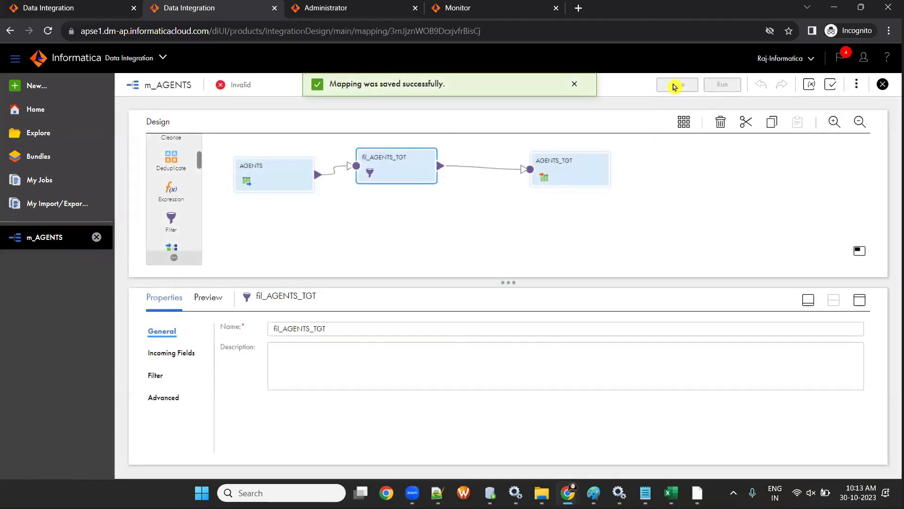
pyautogui.click(150, 380)
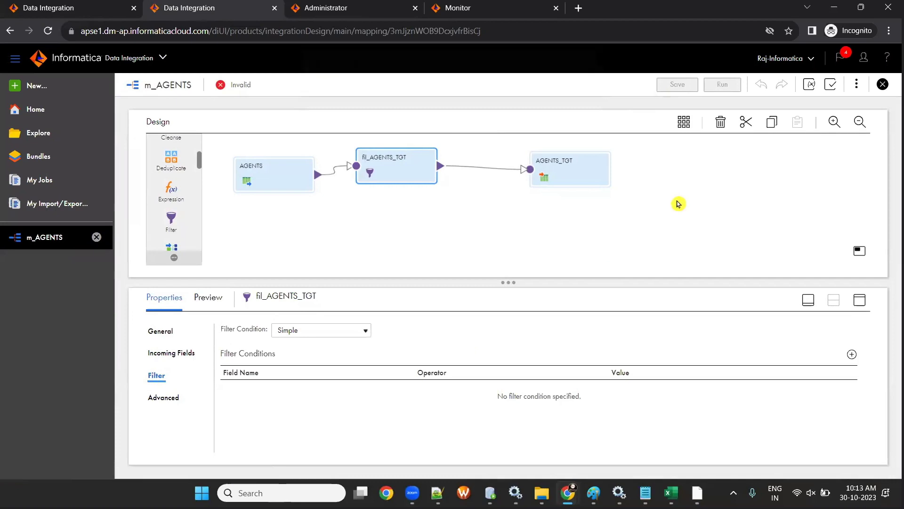
# - Keep fil_AGENTS_TGT's condition type Simple, check Excel, and enlarge the Properties panel
pyautogui.click(298, 331)
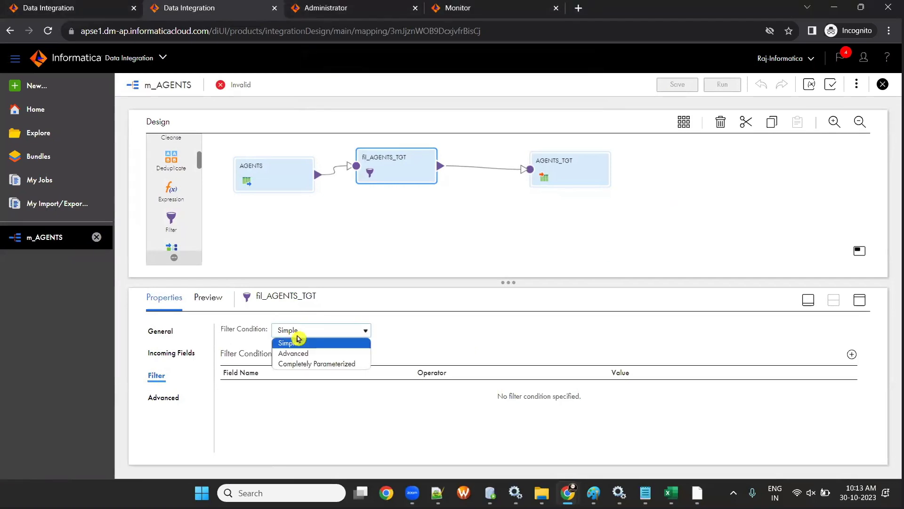
pyautogui.click(468, 347)
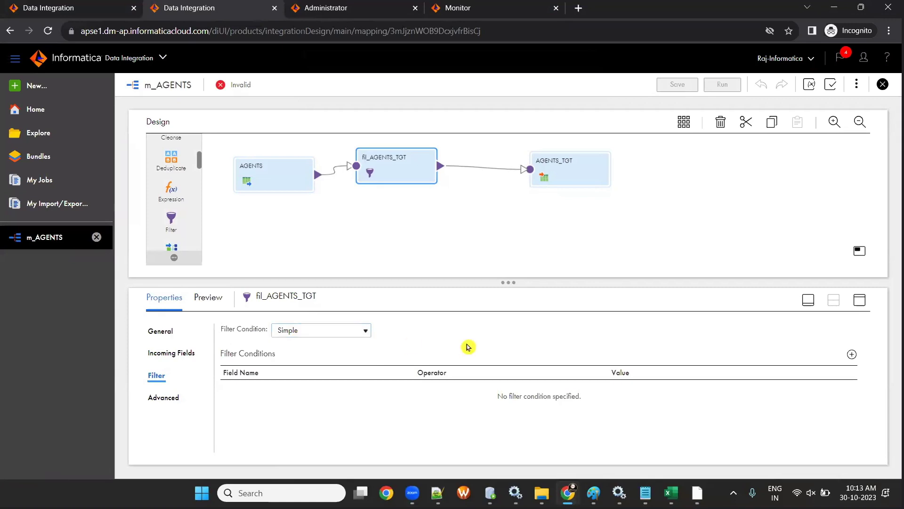
pyautogui.click(671, 492)
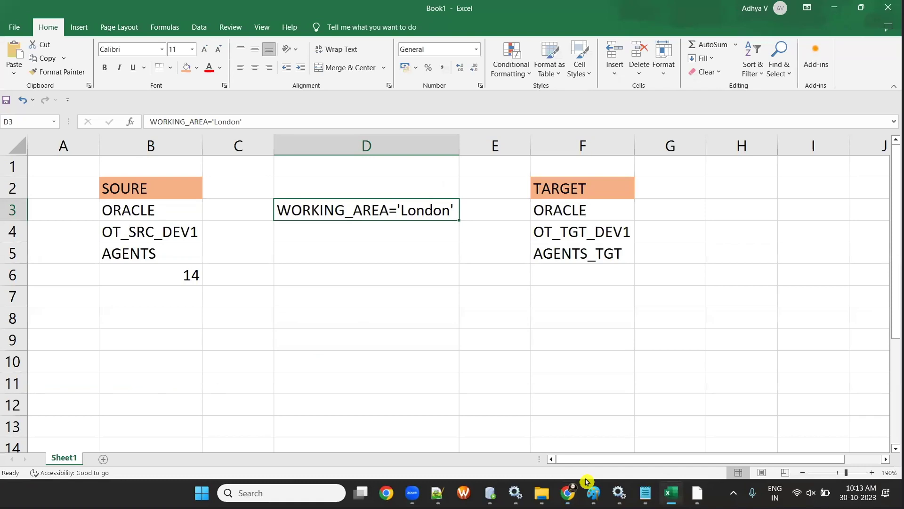
pyautogui.hotkey('alt', 'Tab')
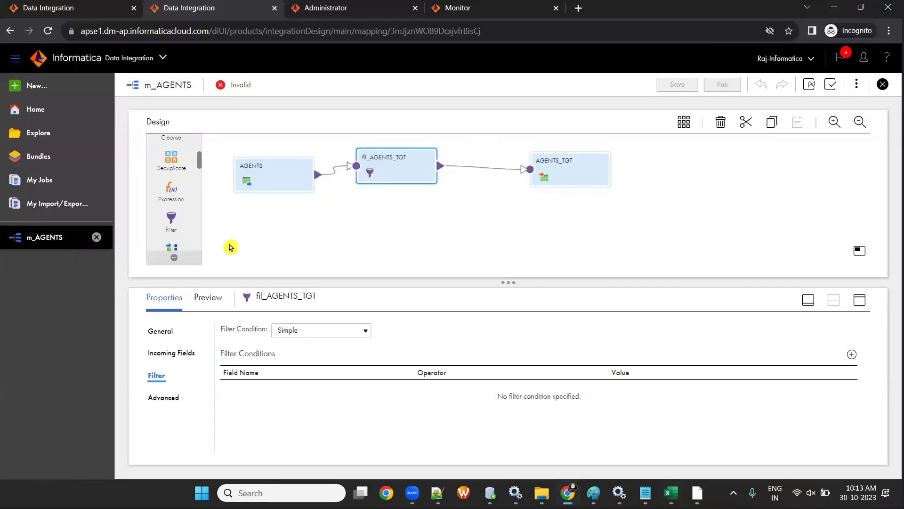
pyautogui.moveTo(508, 282); pyautogui.dragTo(509, 228)
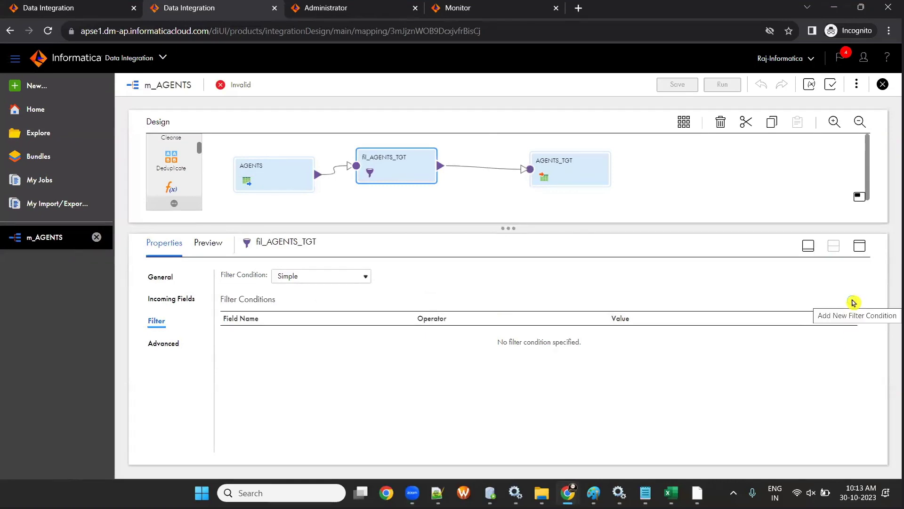
# - In PowerCenter Designer, add the AGENTS_TGT target from Targets to m_agents_tgt11
pyautogui.hotkey('alt', 'Tab')
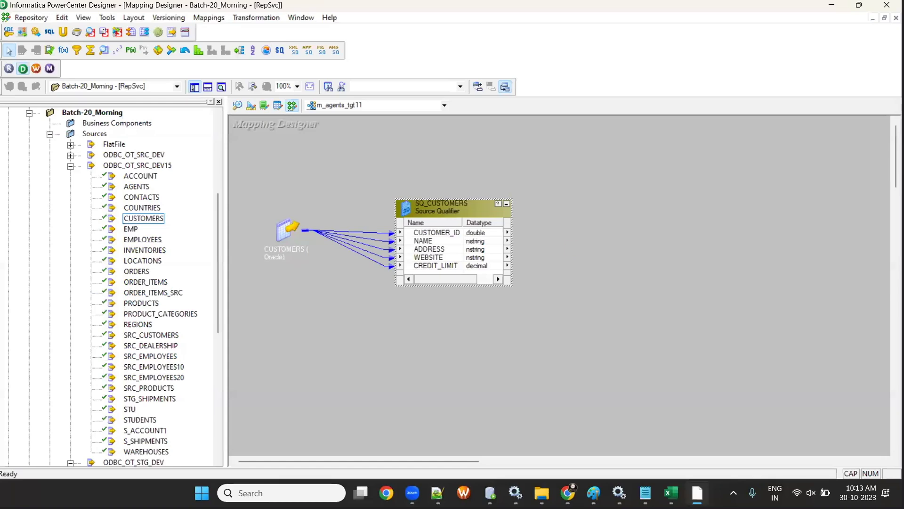
pyautogui.moveTo(293, 231); pyautogui.dragTo(266, 219)
pyautogui.moveTo(454, 208); pyautogui.dragTo(394, 215)
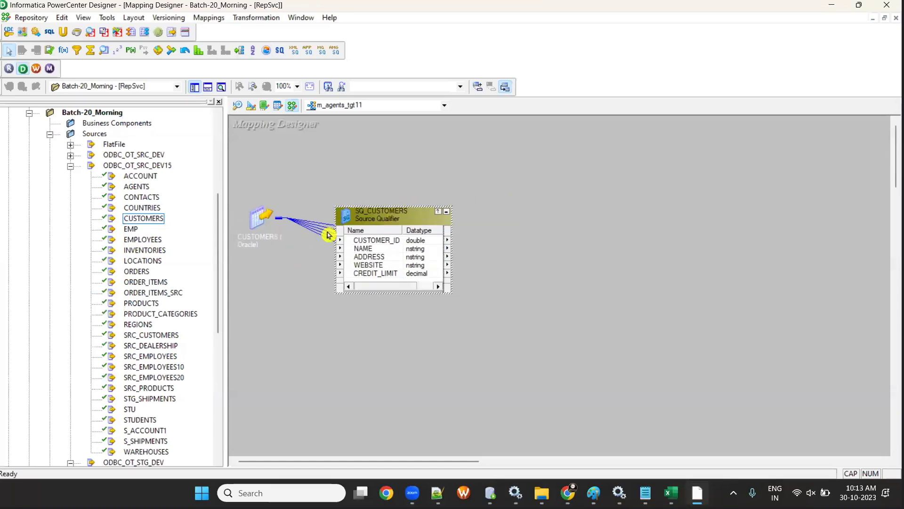
pyautogui.scroll(-3, 147, 284)
pyautogui.scroll(-8, 147, 284)
pyautogui.click(50, 284)
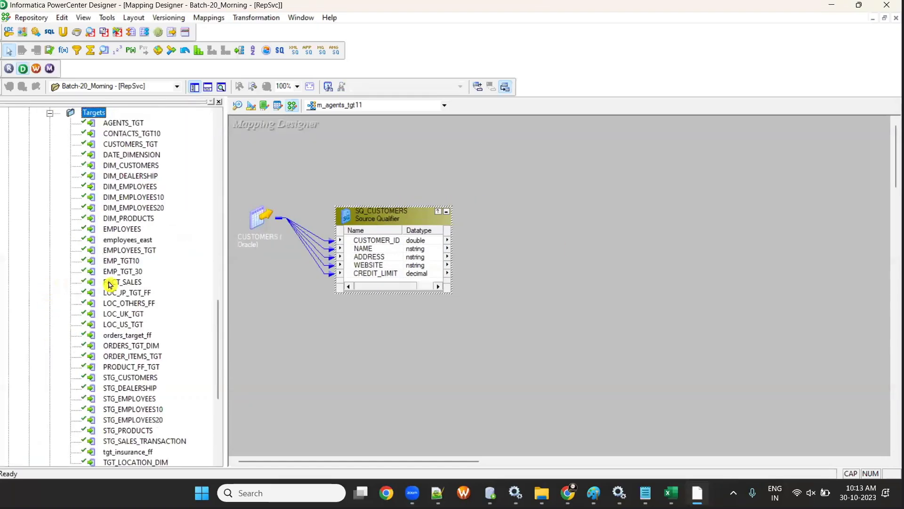
pyautogui.moveTo(122, 123); pyautogui.dragTo(646, 218)
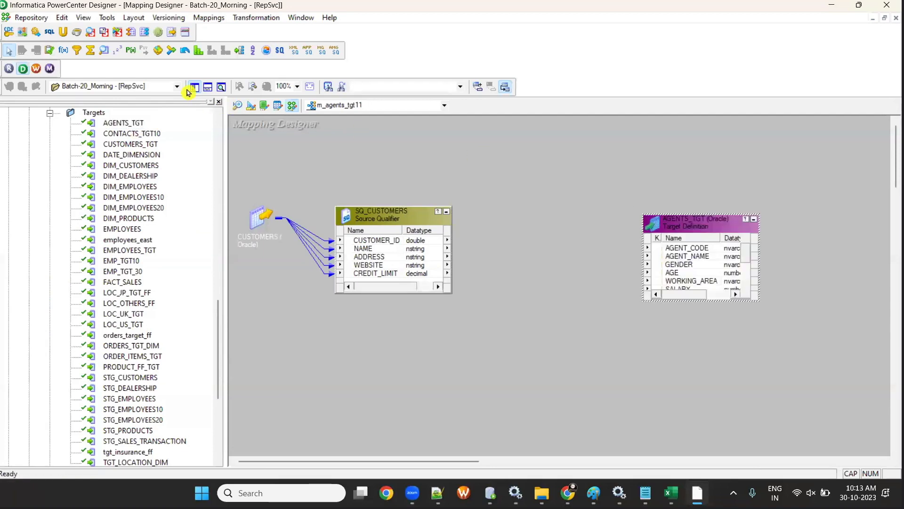
# - Hide the Navigator, nudge SQ_CUSTOMERS left, and place a new FILTRANS filter
pyautogui.click(195, 88)
pyautogui.moveTo(174, 215); pyautogui.dragTo(157, 213)
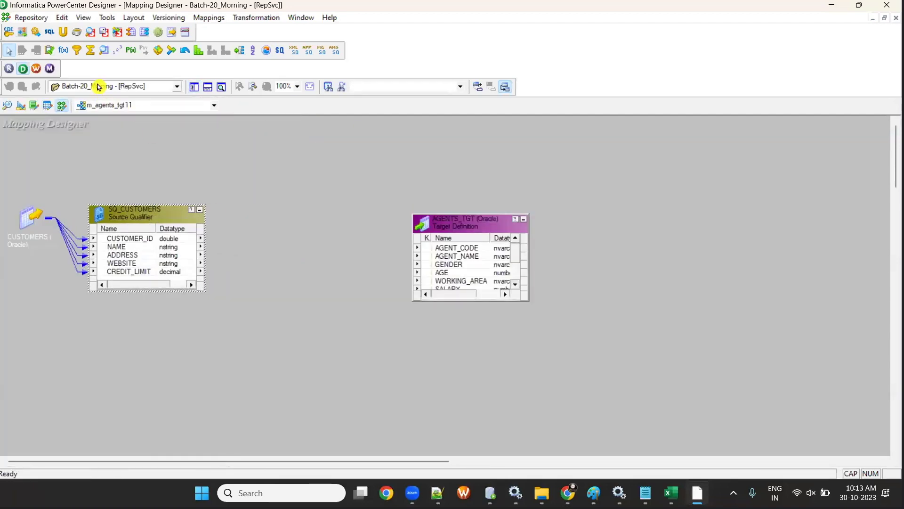
pyautogui.click(77, 52)
pyautogui.click(269, 215)
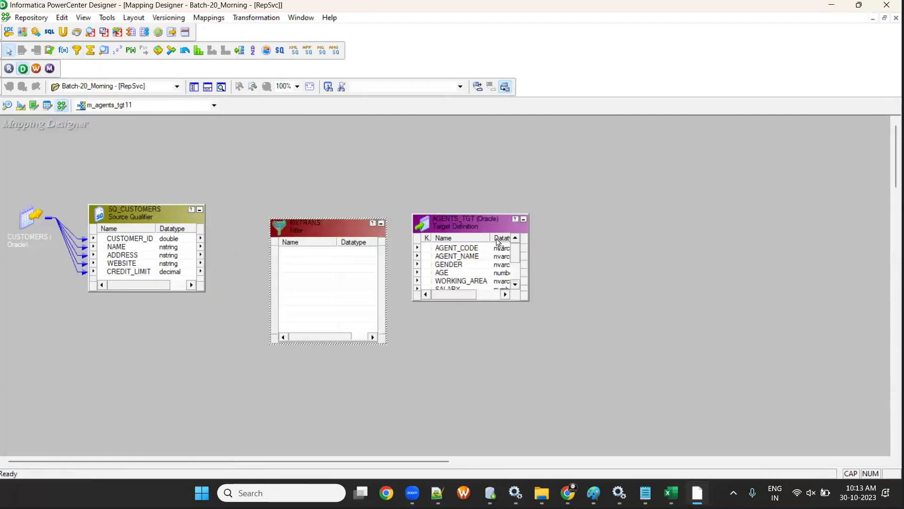
# - Rearrange the canvas and link all five SQ_CUSTOMERS ports into FILTRANS
pyautogui.moveTo(462, 250); pyautogui.dragTo(560, 279)
pyautogui.moveTo(118, 143); pyautogui.dragTo(118, 176)
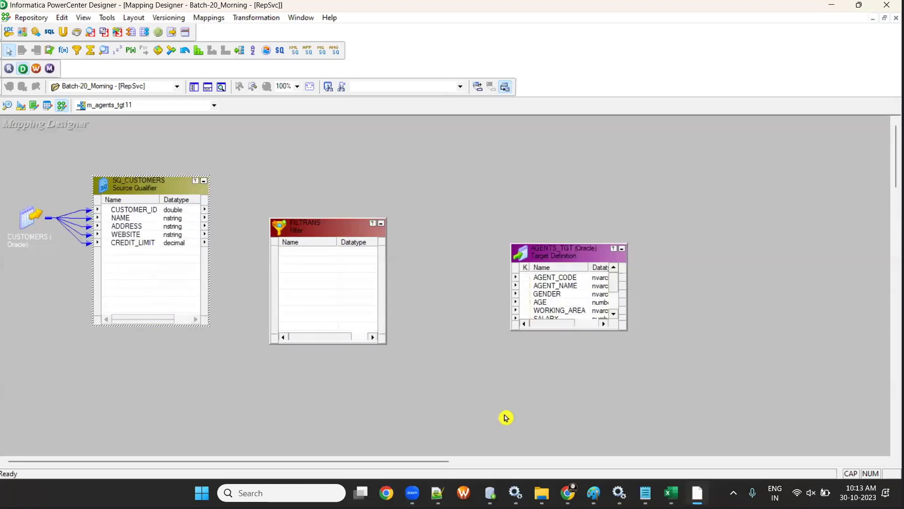
pyautogui.moveTo(573, 258); pyautogui.dragTo(599, 248)
pyautogui.moveTo(321, 235); pyautogui.dragTo(379, 206)
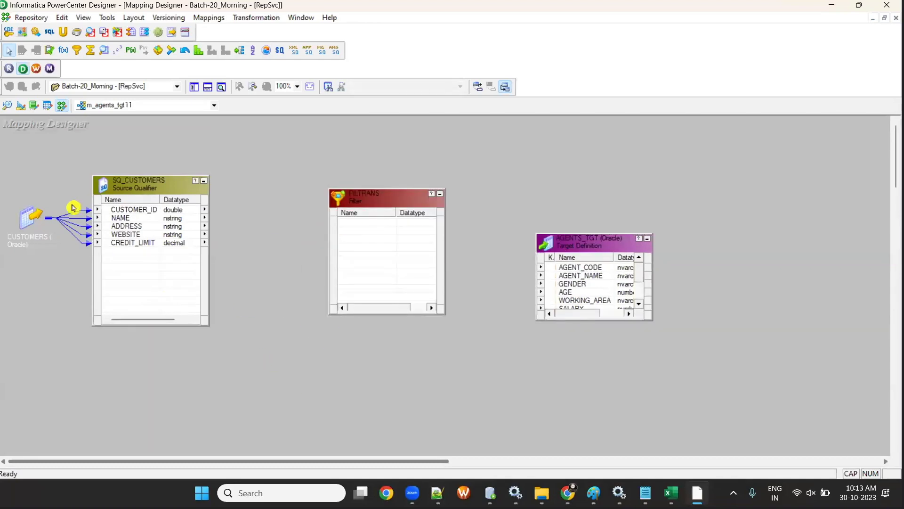
pyautogui.click(130, 210)
pyautogui.keyDown('shift'); pyautogui.click(142, 242); pyautogui.keyUp('shift')
pyautogui.moveTo(144, 233); pyautogui.dragTo(394, 252)
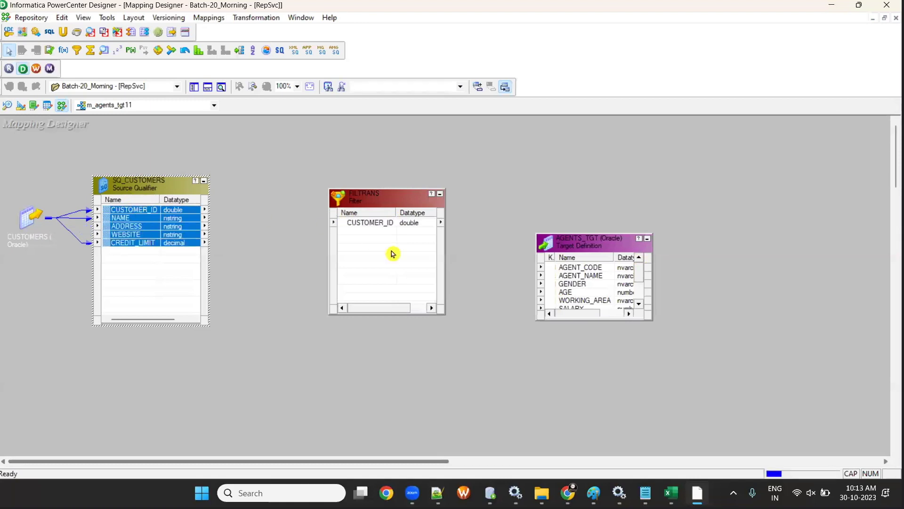
# - Inspect FILTRANS's TRUE filter condition and its available ports, closing without changes
pyautogui.doubleClick(387, 206)
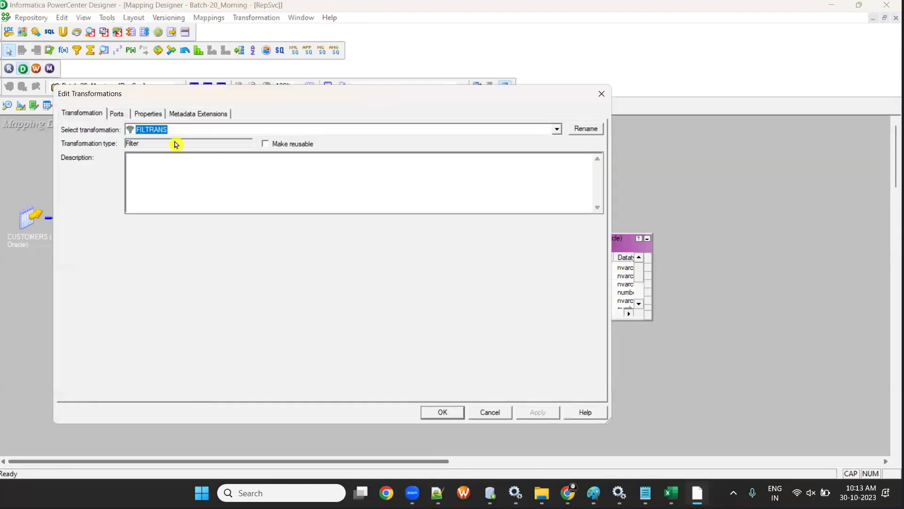
pyautogui.click(148, 114)
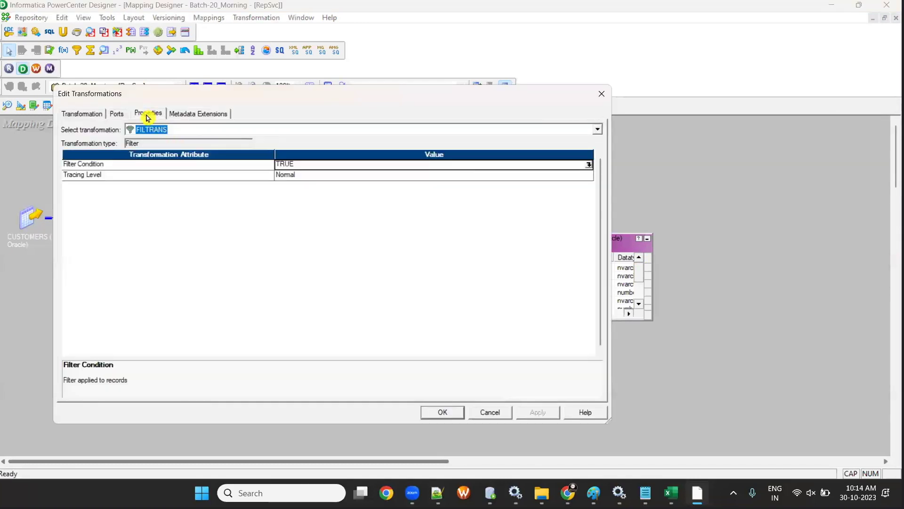
pyautogui.click(589, 163)
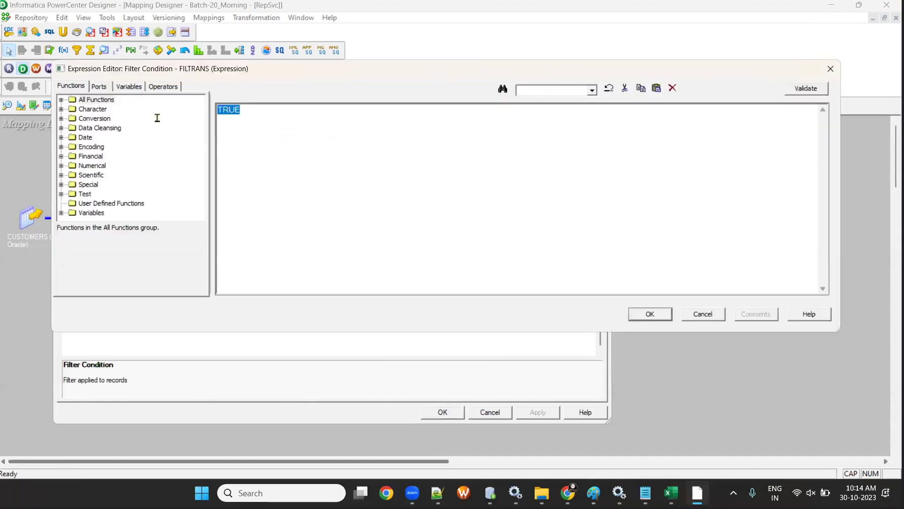
pyautogui.click(100, 87)
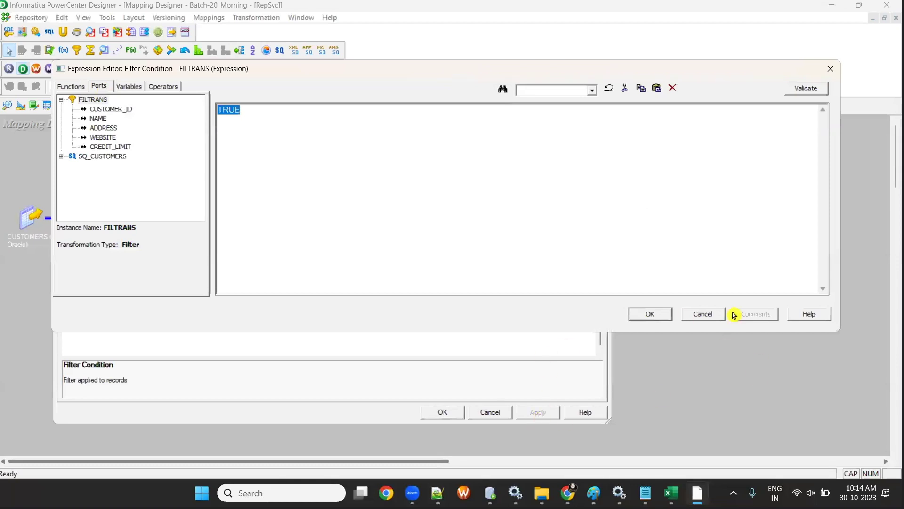
pyautogui.click(699, 315)
pyautogui.click(487, 414)
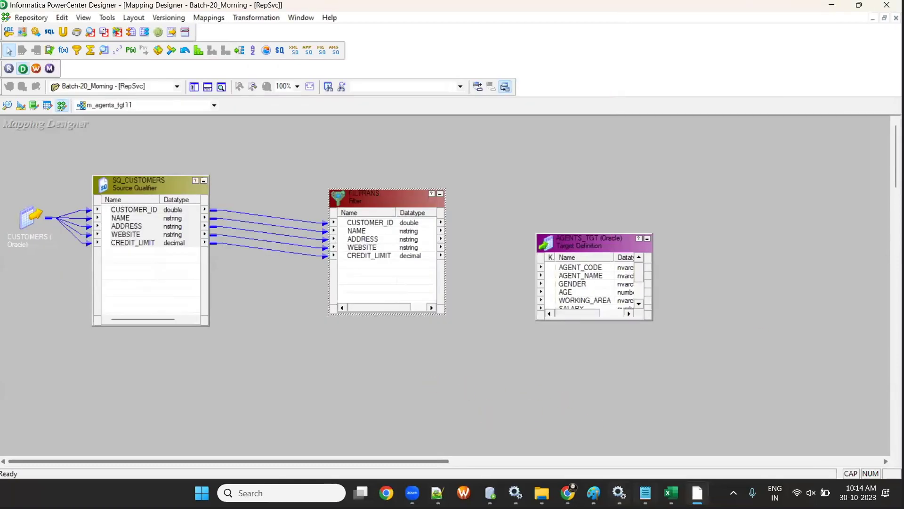
# - Compare with the Excel WORKING_AREA='London' condition, then select and delete all canvas transformations
pyautogui.hotkey('alt', 'Tab')
pyautogui.hotkey('alt', 'Tab')
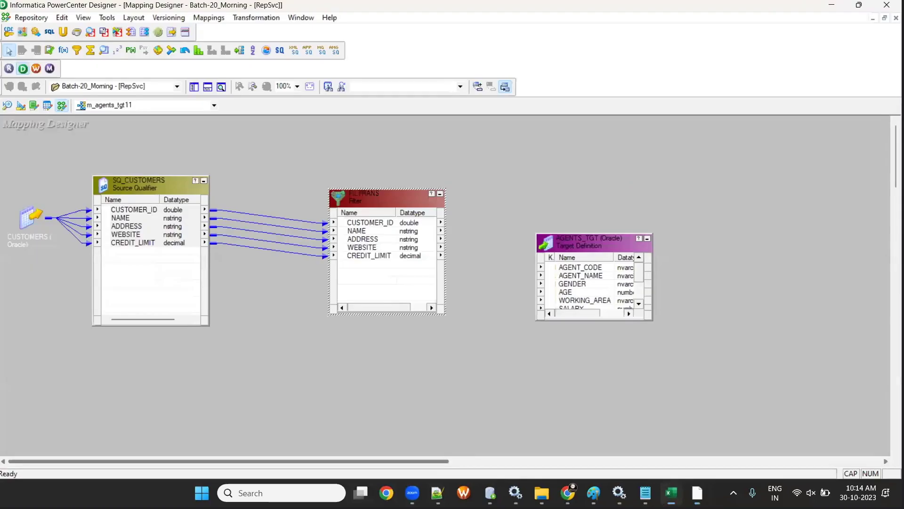
pyautogui.hotkey('alt', 'Tab')
pyautogui.hotkey('alt', 'Tab')
pyautogui.moveTo(35, 172); pyautogui.dragTo(601, 344)
pyautogui.press('Delete')
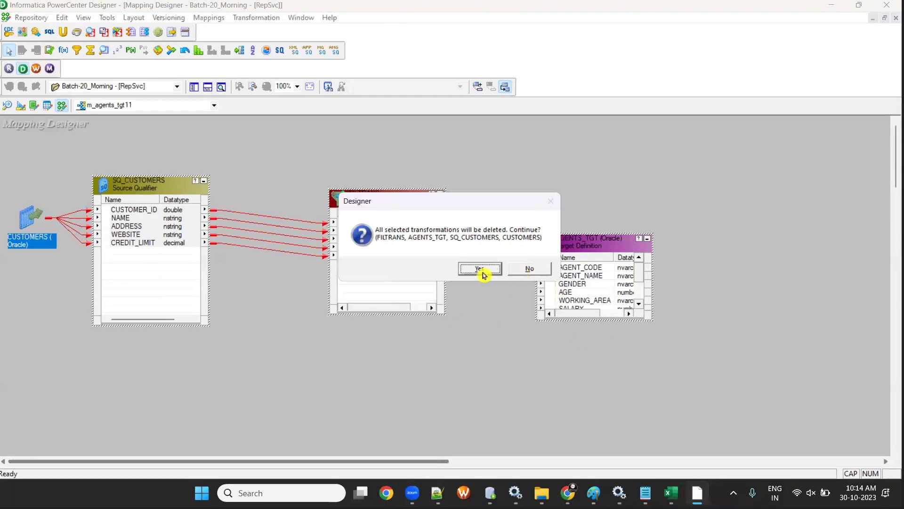
# - Confirm the deletion, then add the AGENTS source and AGENTS_TGT target to the mapping
pyautogui.click(480, 268)
pyautogui.click(194, 87)
pyautogui.scroll(12, 141, 268)
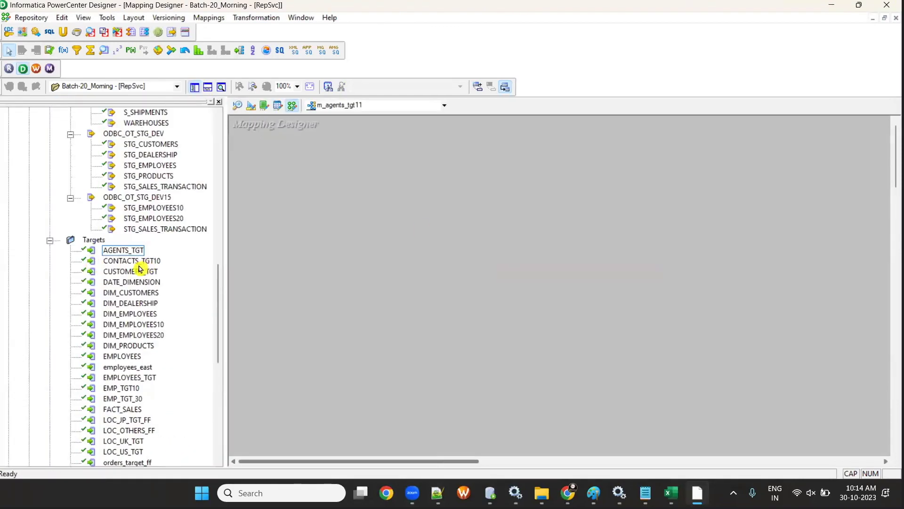
pyautogui.click(137, 176)
pyautogui.moveTo(335, 253); pyautogui.dragTo(335, 253)
pyautogui.scroll(-11, 141, 283)
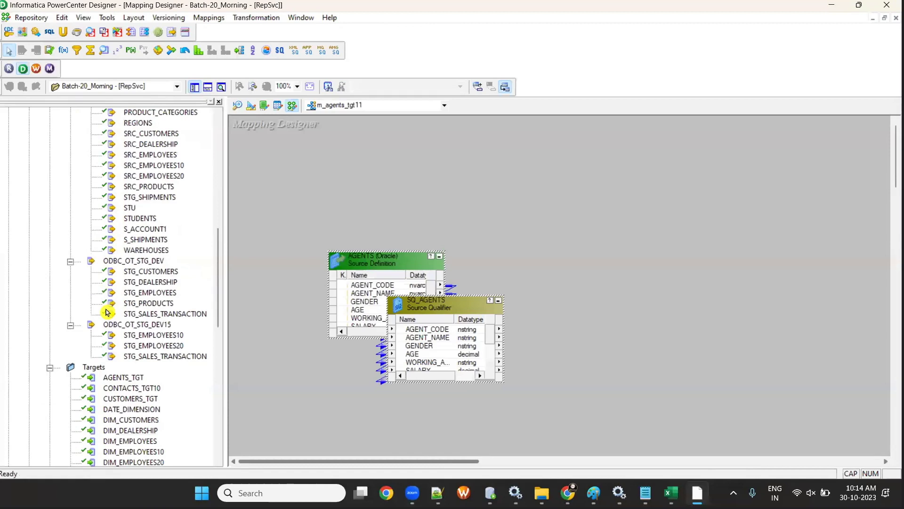
pyautogui.moveTo(123, 218); pyautogui.dragTo(640, 288)
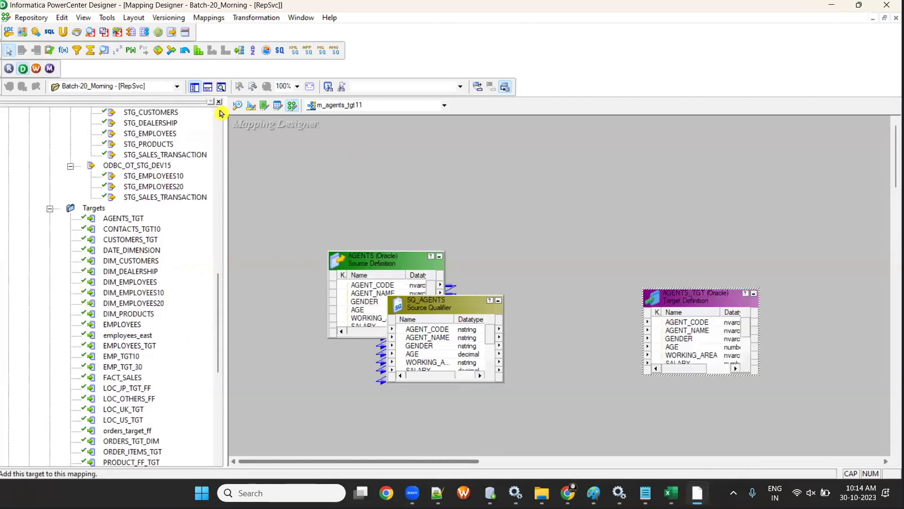
# - Arrange AGENTS, SQ_AGENTS and AGENTS_TGT, add a FILTRANS filter, and link SQ_AGENTS ports into it
pyautogui.click(194, 87)
pyautogui.moveTo(161, 255); pyautogui.dragTo(62, 254)
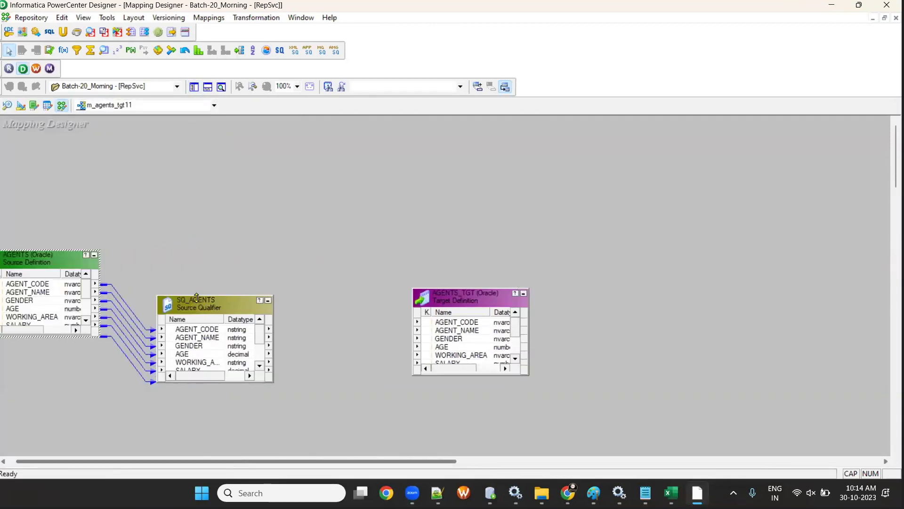
pyautogui.moveTo(192, 296); pyautogui.dragTo(191, 205)
pyautogui.moveTo(494, 301); pyautogui.dragTo(666, 296)
pyautogui.click(77, 50)
pyautogui.moveTo(366, 206); pyautogui.dragTo(507, 367)
pyautogui.moveTo(197, 239); pyautogui.dragTo(410, 282)
# - Open FILTRANS's filter condition editor and replace TRUE with WORKING_AREA
pyautogui.doubleClick(432, 226)
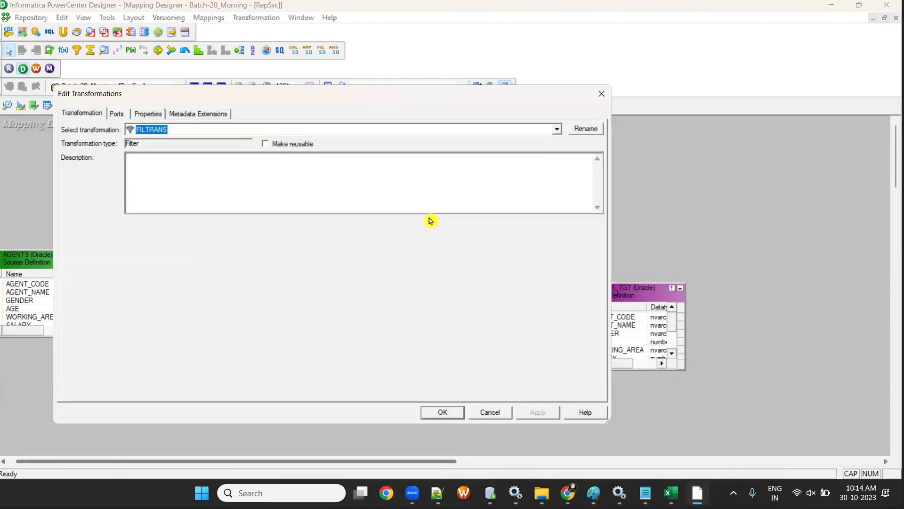
pyautogui.click(156, 114)
pyautogui.click(591, 163)
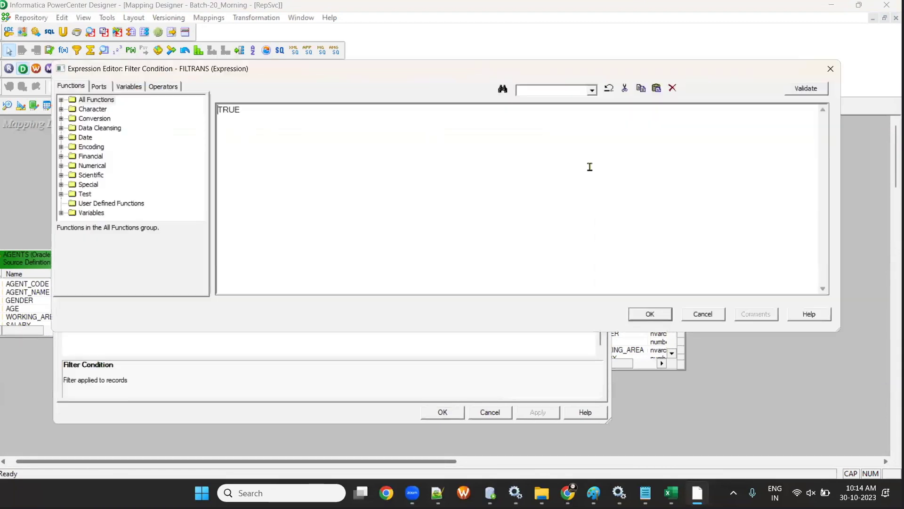
pyautogui.click(99, 86)
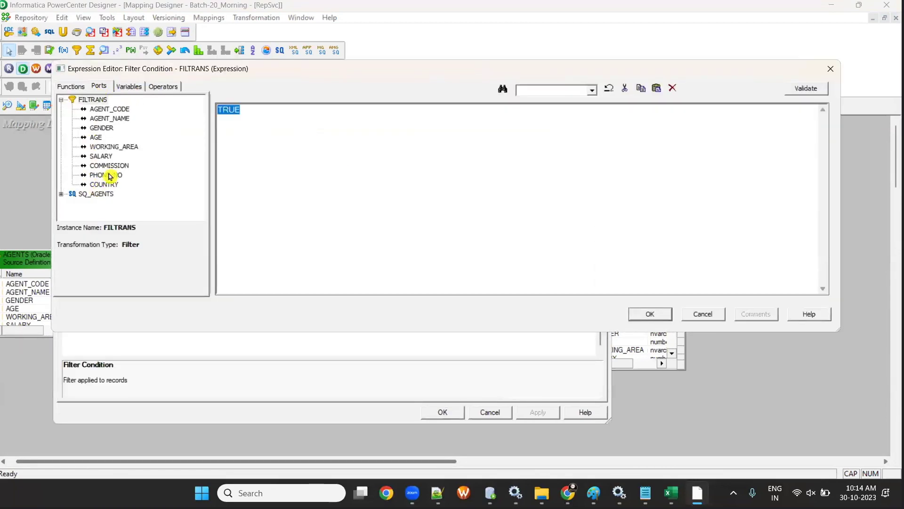
pyautogui.doubleClick(113, 146)
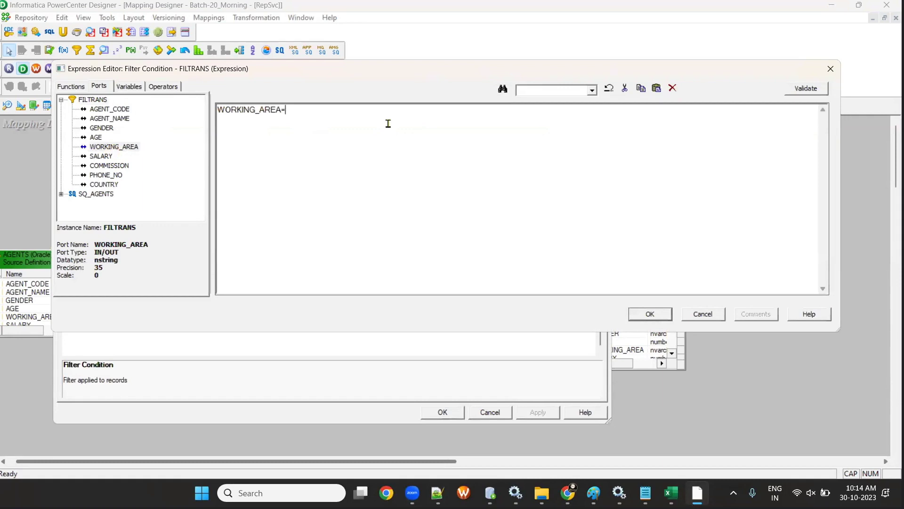
# - Copy 'London' from Excel, completing the condition WORKING_AREA='London', and apply it
pyautogui.click(671, 492)
pyautogui.doubleClick(225, 123)
pyautogui.moveTo(291, 136); pyautogui.dragTo(290, 134)
pyautogui.hotkey('ctrl', 'c')
pyautogui.hotkey('alt', 'Tab')
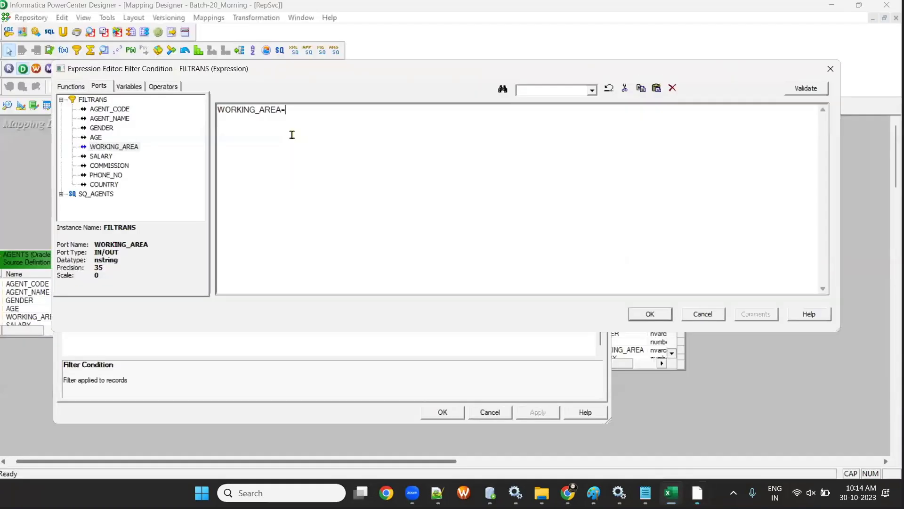
pyautogui.hotkey('ctrl', 'v')
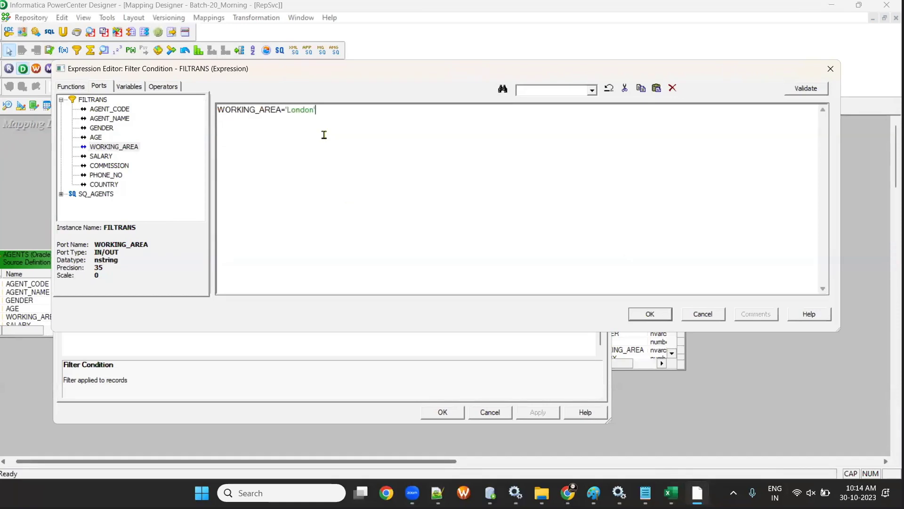
pyautogui.click(649, 315)
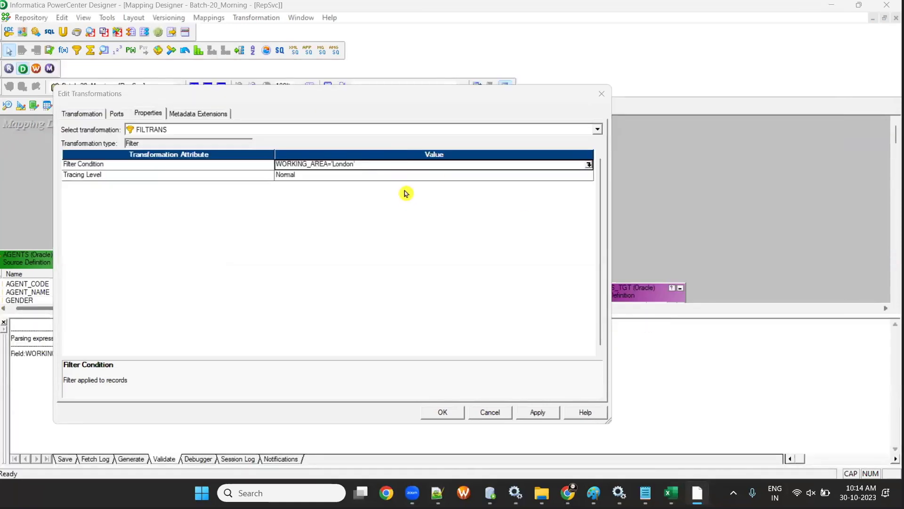
pyautogui.click(453, 410)
# - Save the PowerCenter mapping and return to the m_AGENTS cloud mapping
pyautogui.hotkey('ctrl', 's')
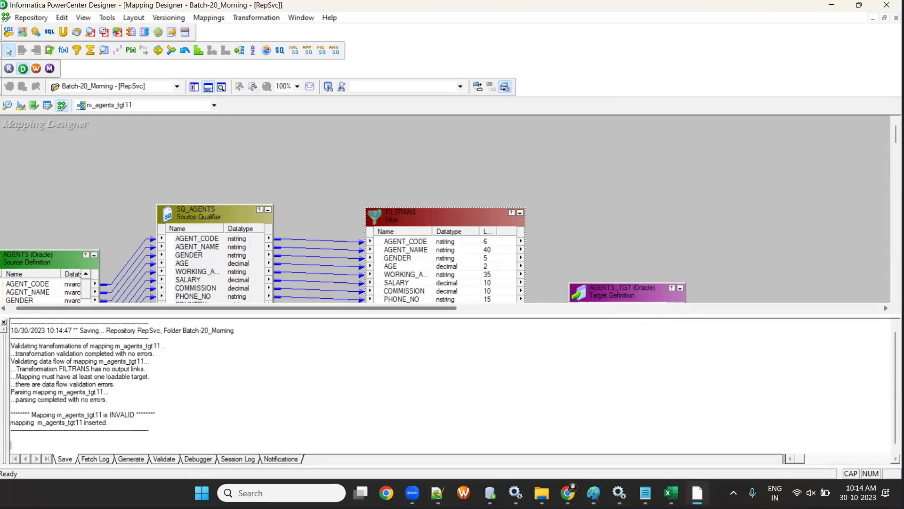
pyautogui.moveTo(568, 493)
pyautogui.click(639, 400)
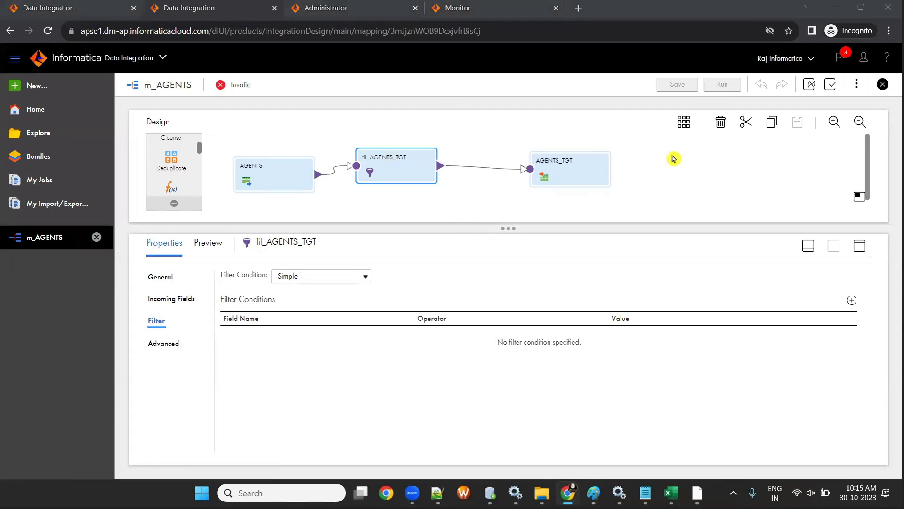
# - Add a fil_AGENTS_TGT condition row with field WORKING_AREA and value London
pyautogui.click(853, 304)
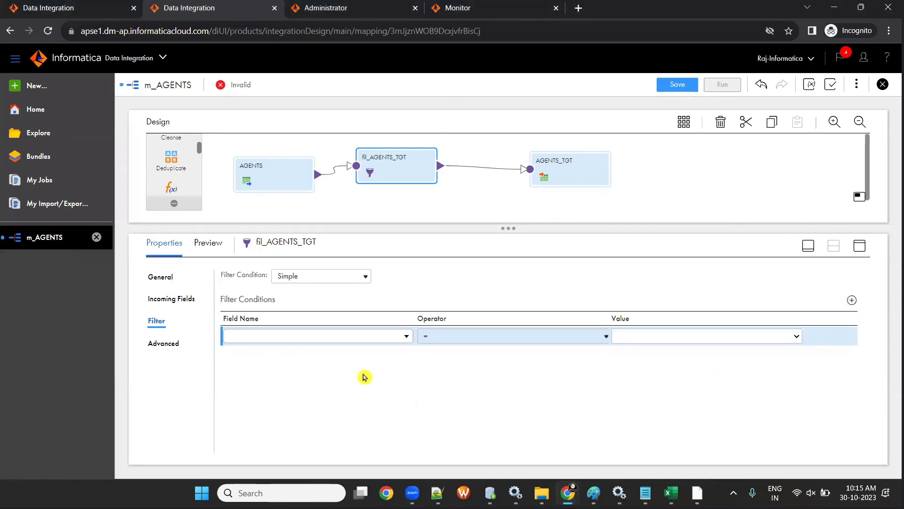
pyautogui.click(406, 336)
pyautogui.scroll(-1, 336, 317)
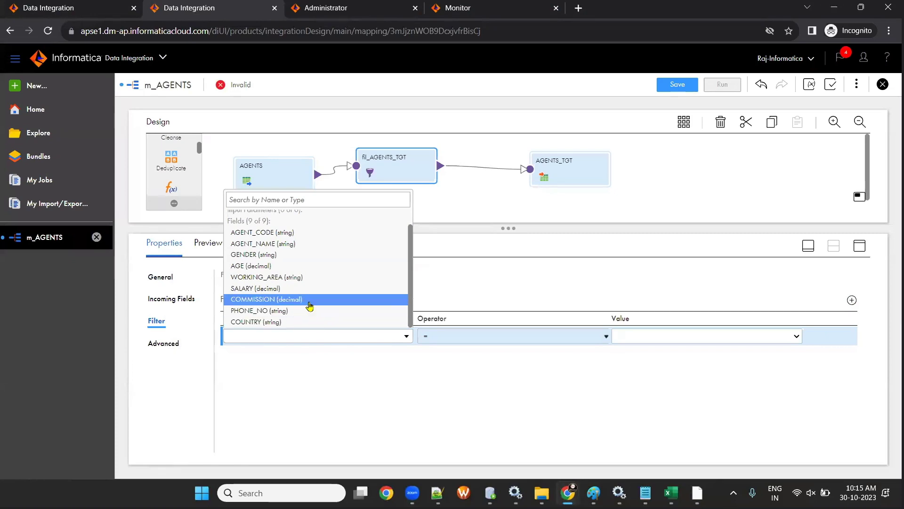
pyautogui.click(288, 277)
pyautogui.click(687, 331)
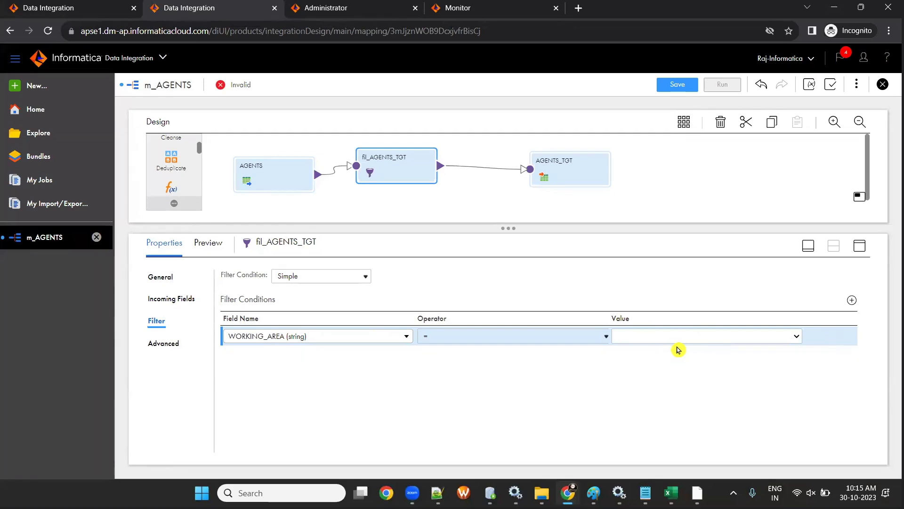
pyautogui.click(685, 343)
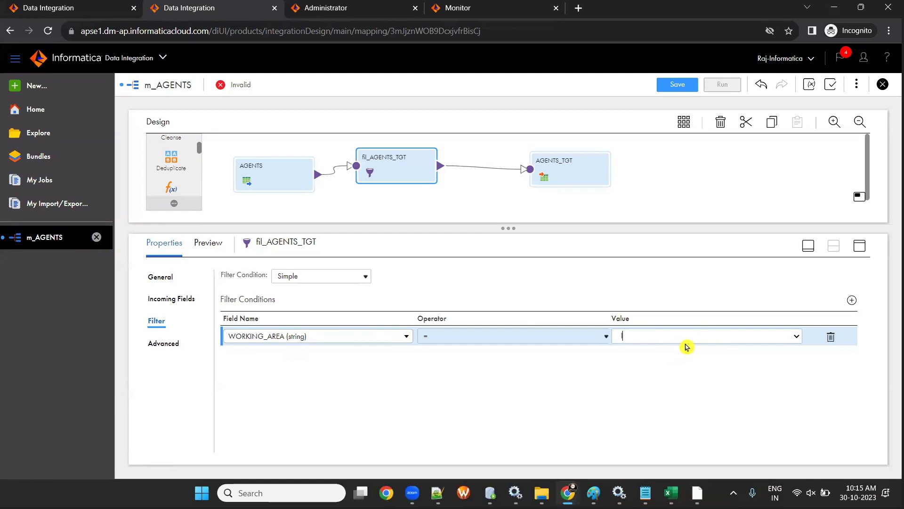
pyautogui.press('BackSpace')
pyautogui.press('BackSpace')
pyautogui.press('BackSpace')
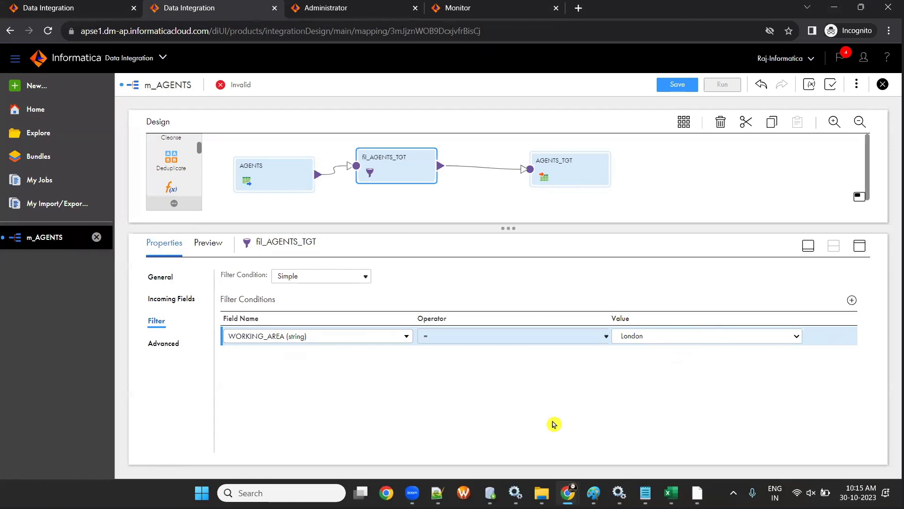
# - Switch to PowerCenter Designer and open the FILTRANS transformation settings
pyautogui.moveTo(568, 493)
pyautogui.hotkey('alt', 'Tab')
pyautogui.doubleClick(441, 230)
# - Review FILTRANS's WORKING_AREA='London' condition, close the dialog, and return to IICS
pyautogui.click(157, 114)
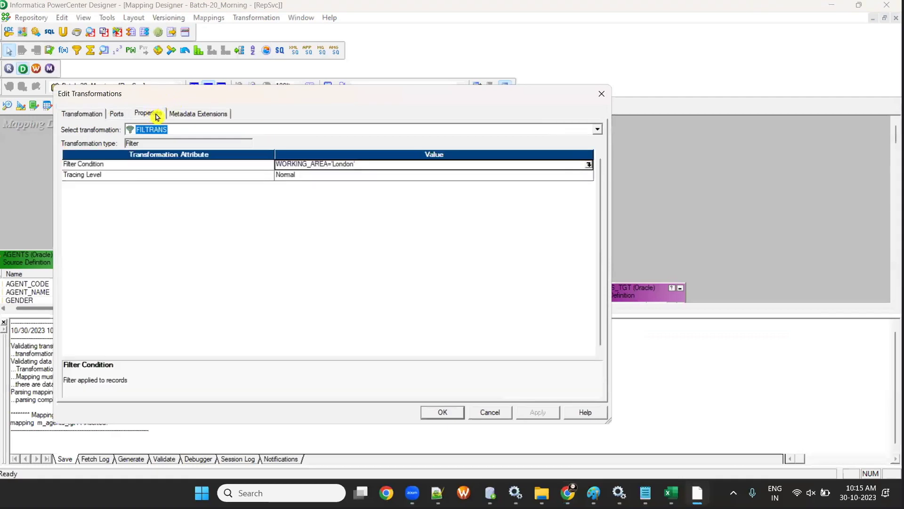
pyautogui.click(601, 94)
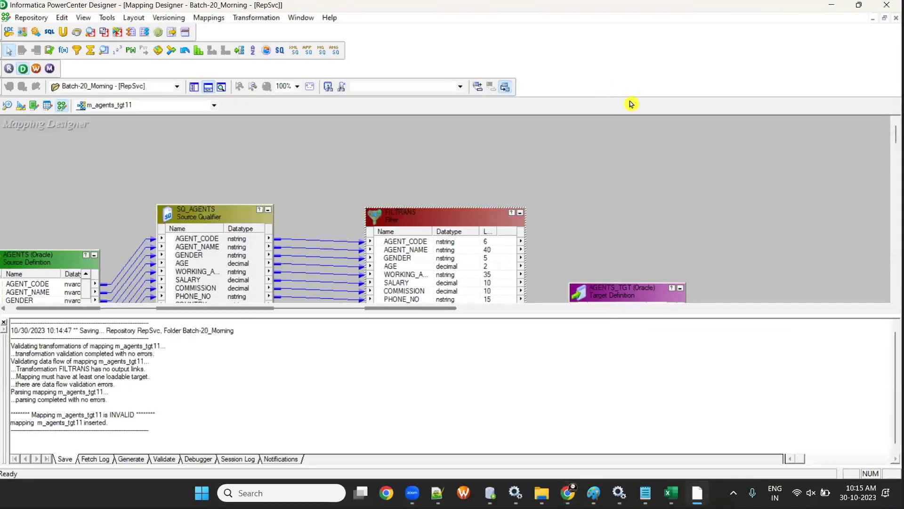
pyautogui.hotkey('alt', 'Tab')
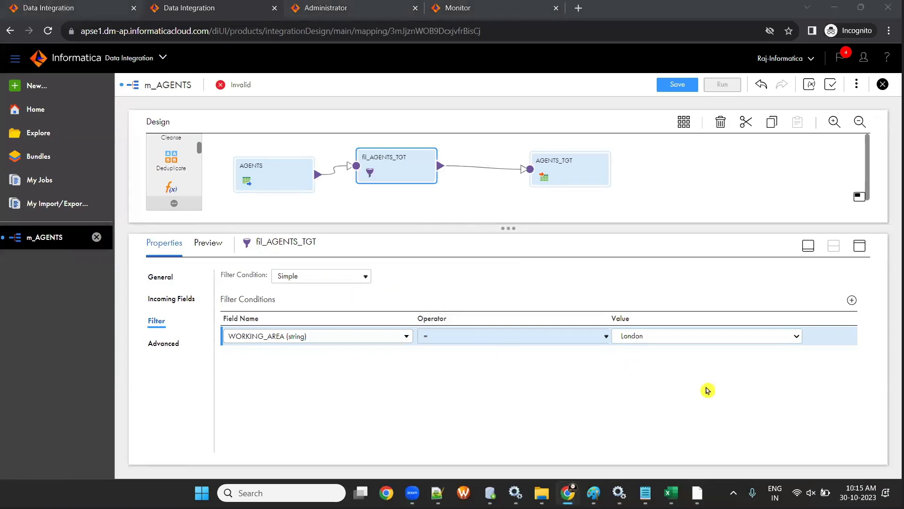
# - Convert the WORKING_AREA = London condition to Advanced and select its ='London' part
pyautogui.click(324, 276)
pyautogui.click(331, 304)
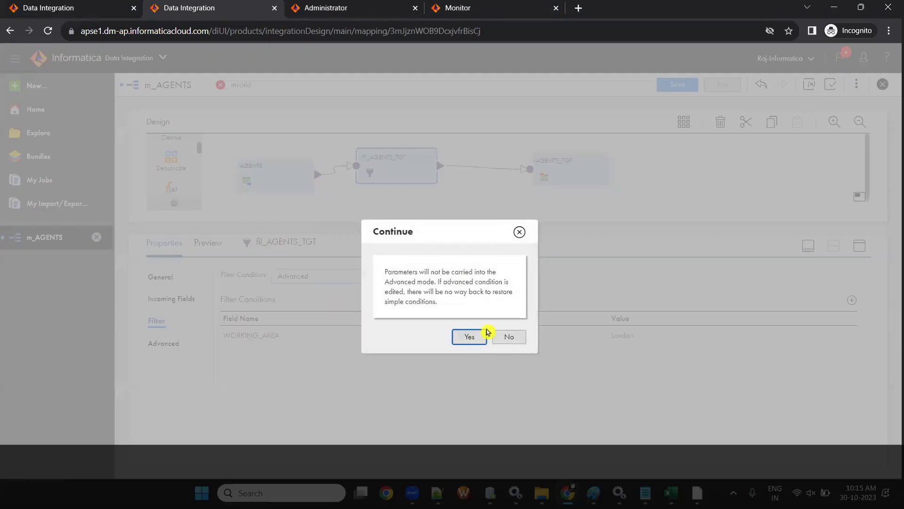
pyautogui.click(484, 335)
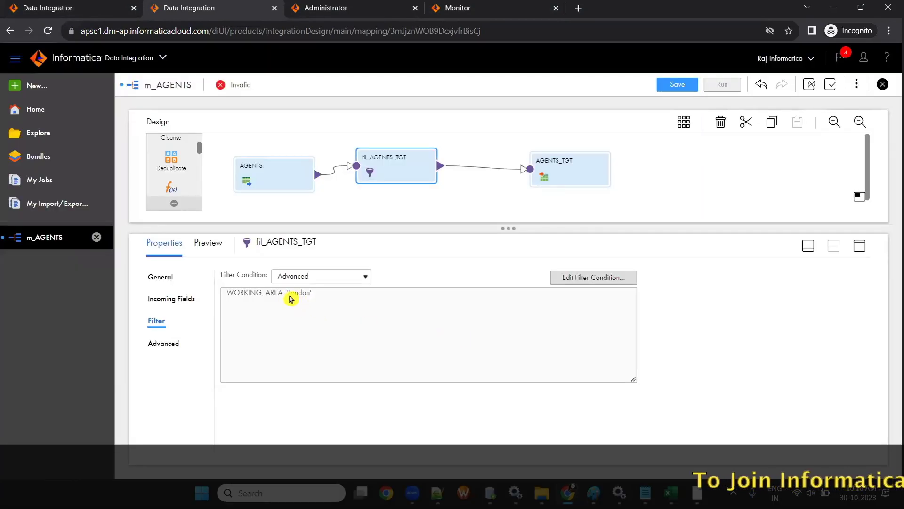
pyautogui.moveTo(283, 294); pyautogui.dragTo(335, 304)
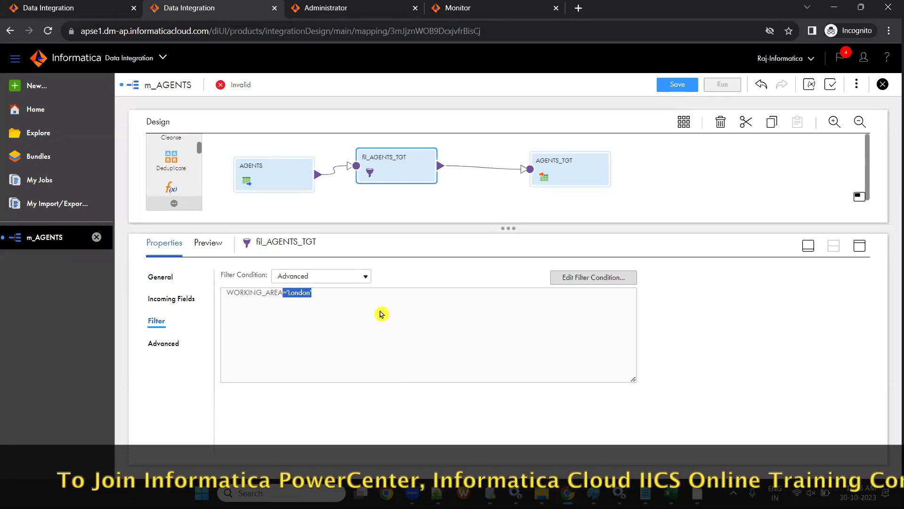
# - Switch the condition type back to Simple and delete the WORKING_AREA = London row
pyautogui.click(306, 276)
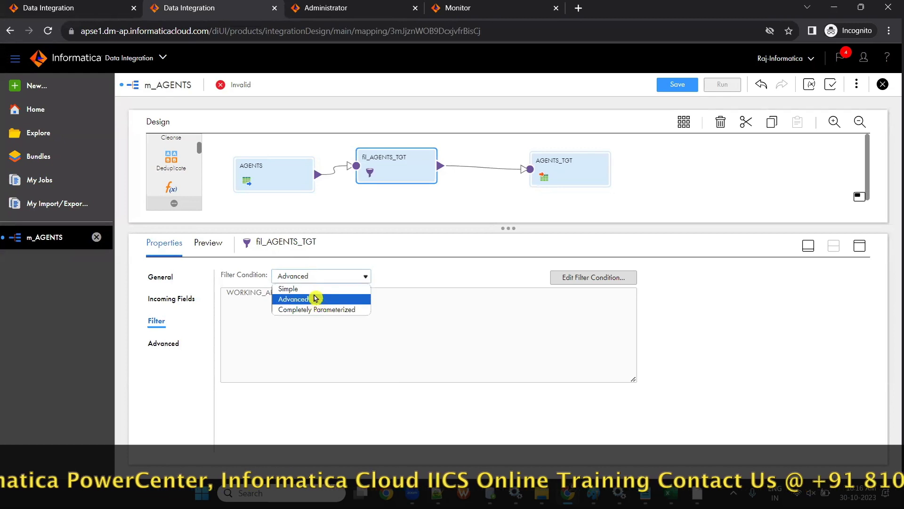
pyautogui.click(315, 290)
pyautogui.click(468, 315)
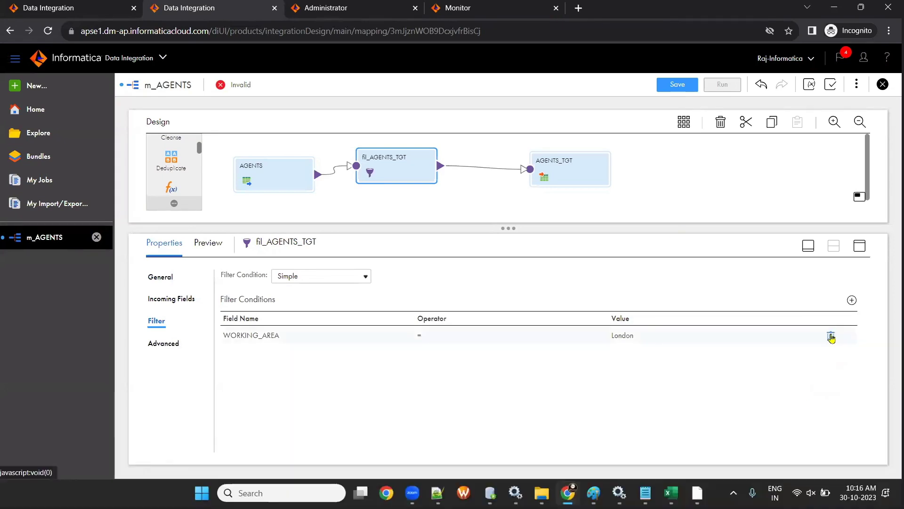
pyautogui.click(832, 335)
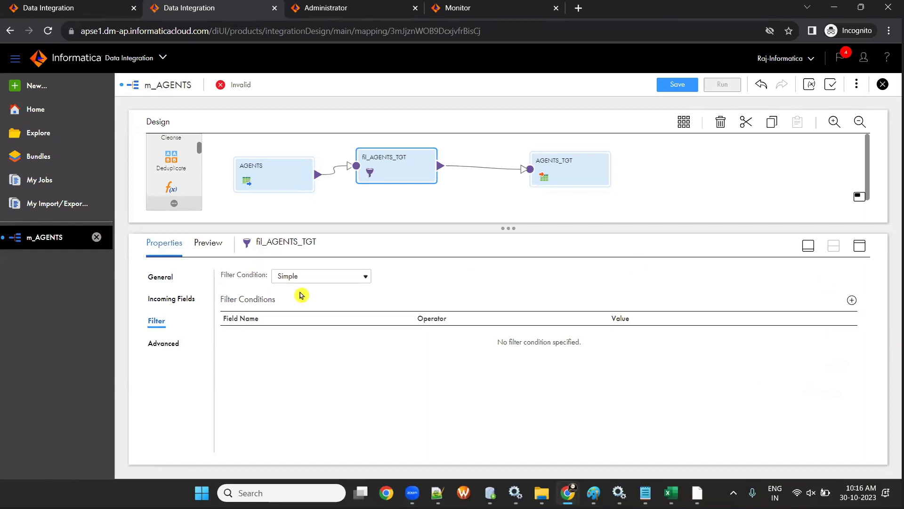
# - Add a test condition row with WORKING_AREA, then delete it again
pyautogui.click(304, 277)
pyautogui.click(324, 364)
pyautogui.click(296, 277)
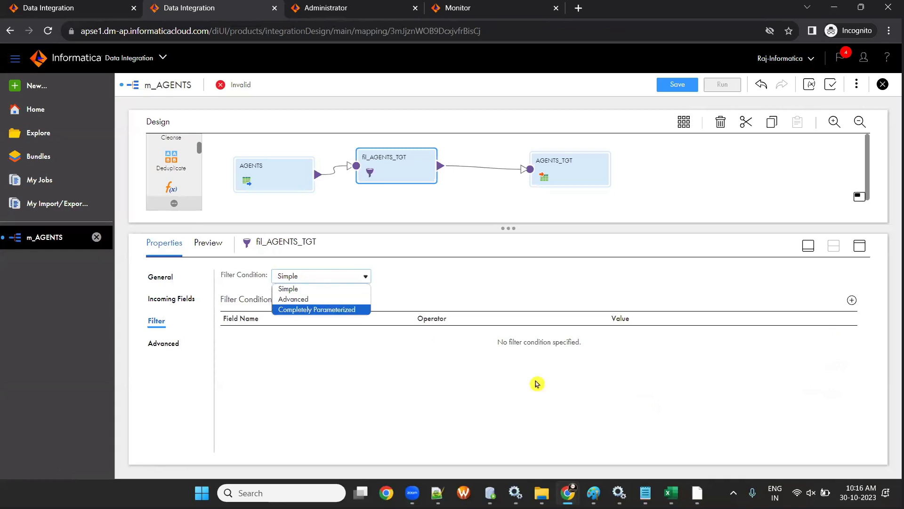
pyautogui.click(852, 302)
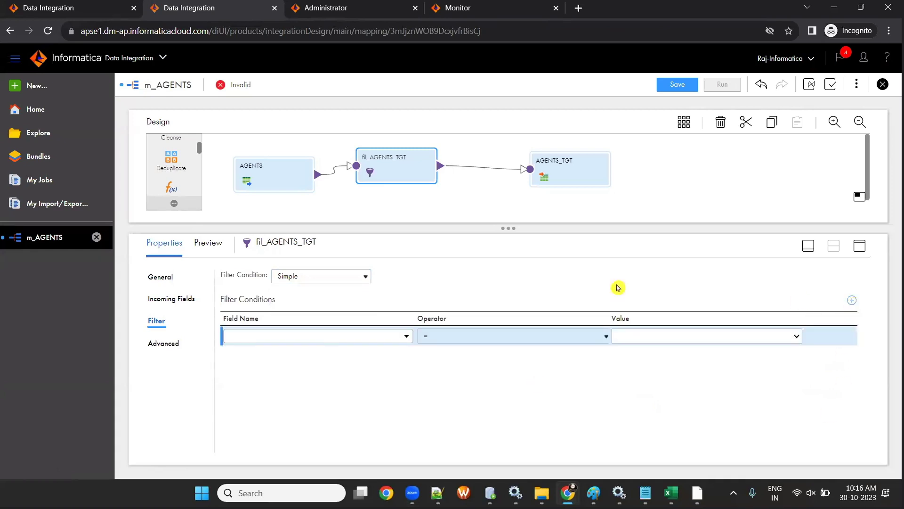
pyautogui.click(310, 337)
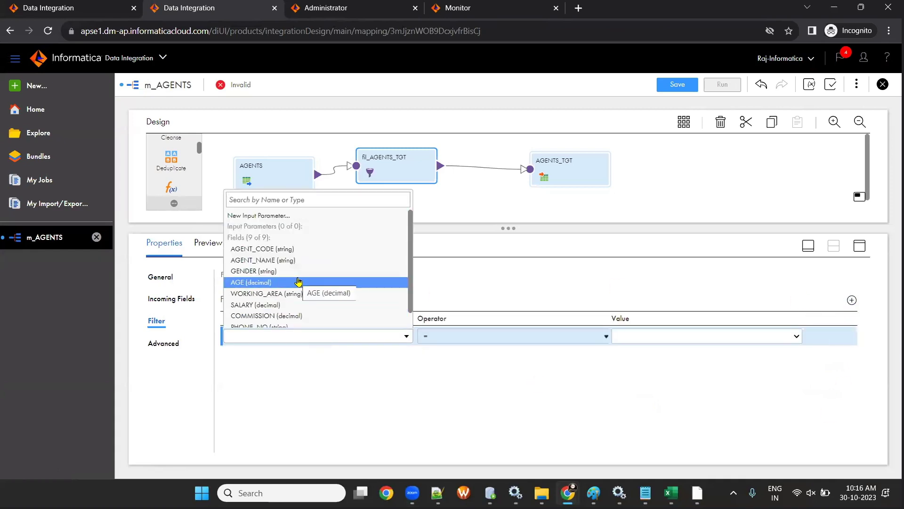
pyautogui.scroll(-1, 298, 281)
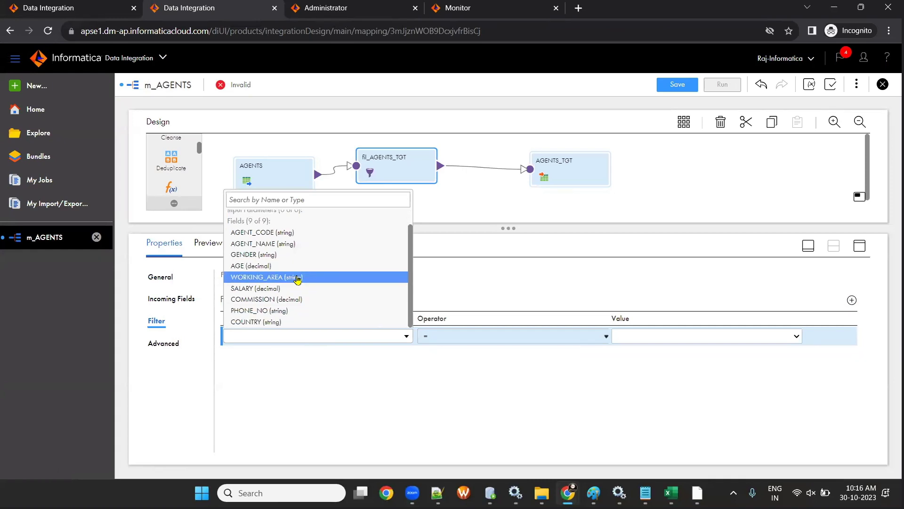
pyautogui.click(297, 280)
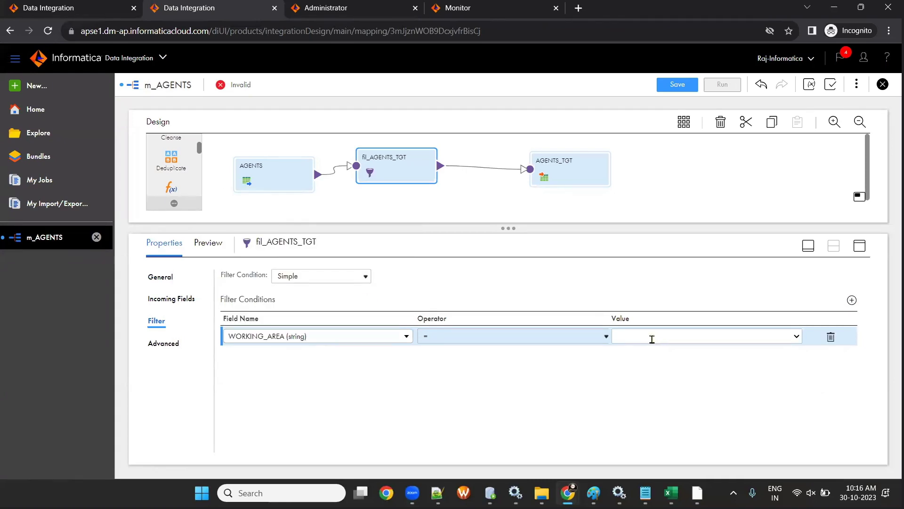
pyautogui.click(831, 337)
# - Set fil_AGENTS_TGT to Advanced and insert WORKING_AREA into the filter condition editor
pyautogui.click(285, 282)
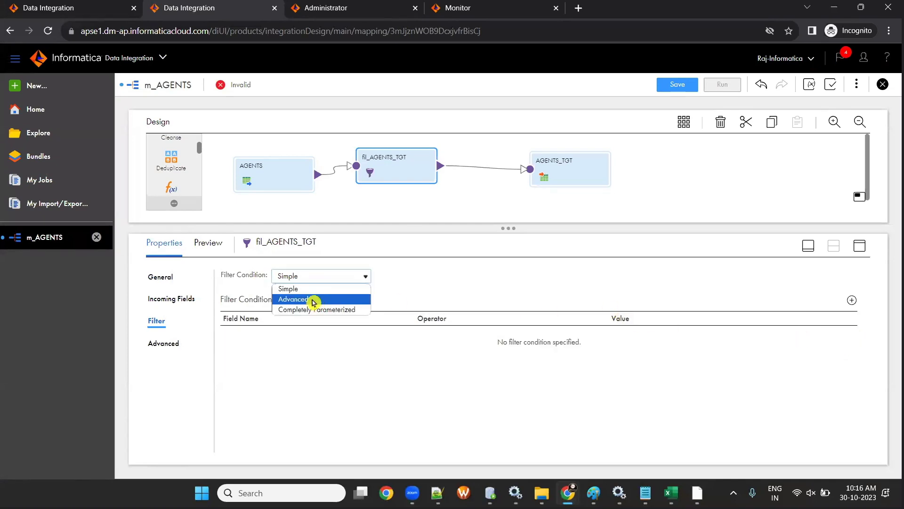
pyautogui.click(313, 300)
pyautogui.click(572, 281)
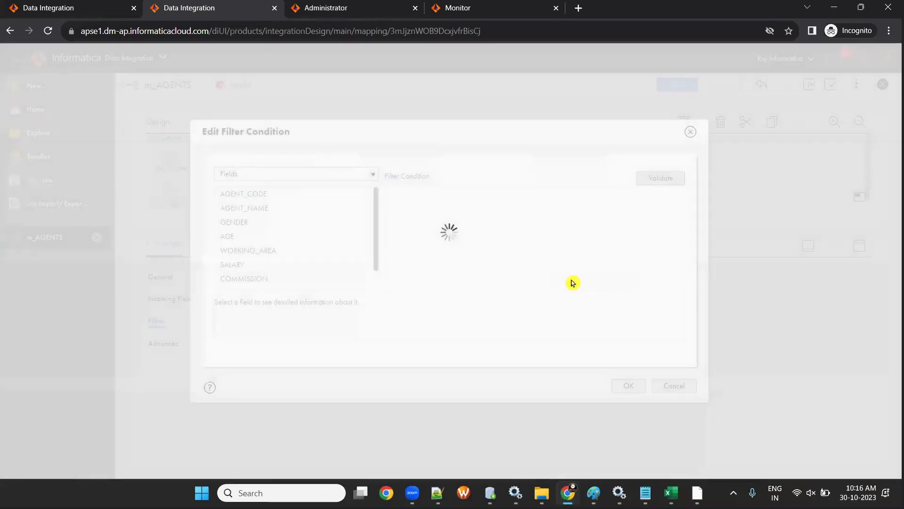
pyautogui.click(462, 238)
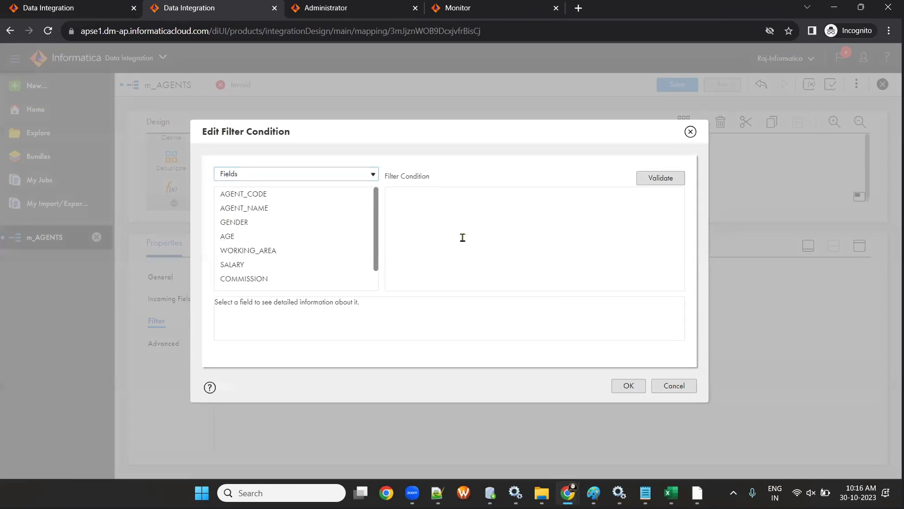
pyautogui.click(356, 251)
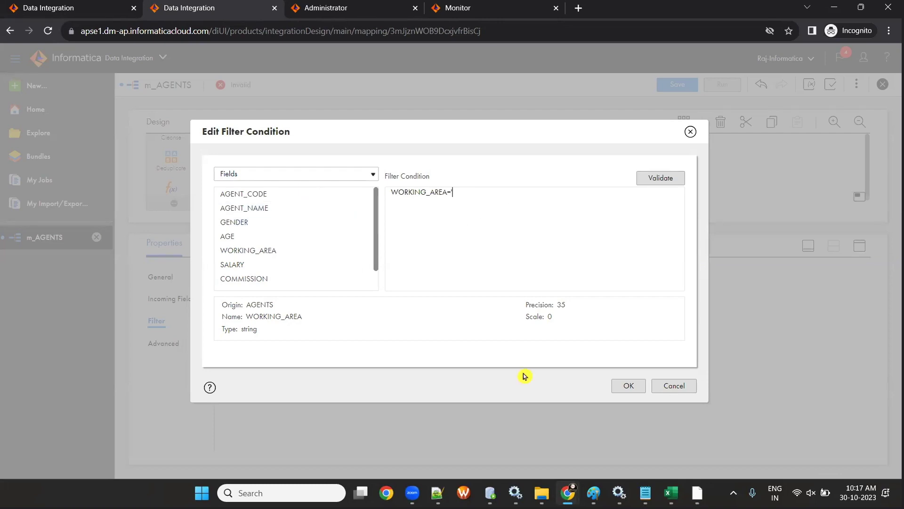
# - Copy the London value from the SQL Developer WORKING_AREA results into the filter condition
pyautogui.hotkey('alt', 'Tab')
pyautogui.click(459, 380)
pyautogui.click(461, 369)
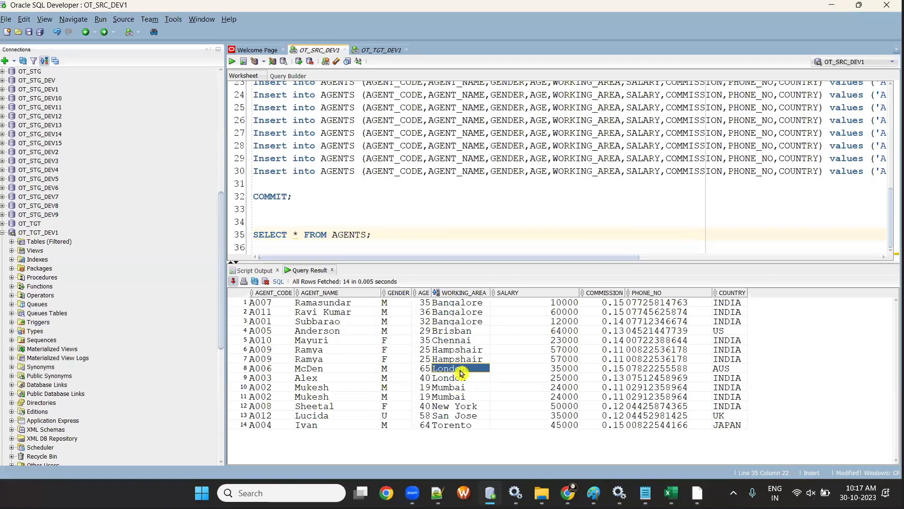
pyautogui.hotkey('alt', 'Tab')
pyautogui.write('London')
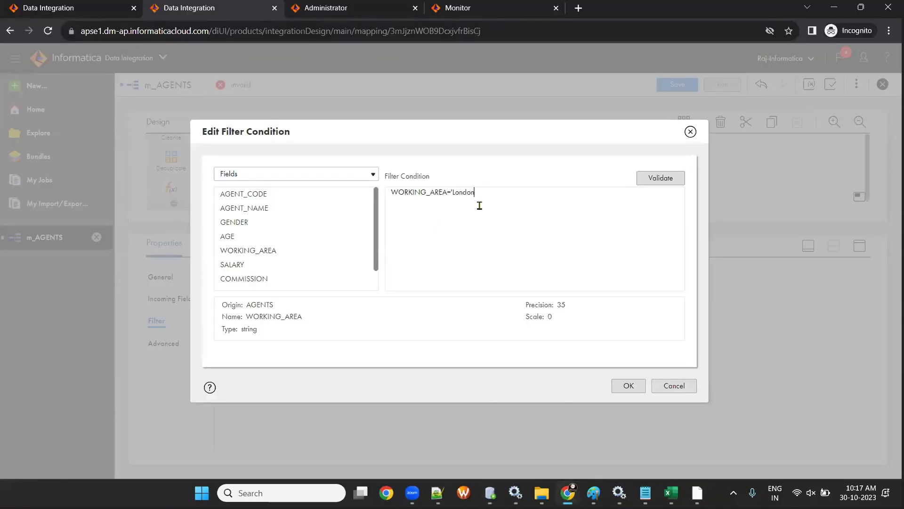
# - Complete the condition as WORKING_AREA='London', validate it, and save m_AGENTS
pyautogui.write("'")
pyautogui.click(641, 182)
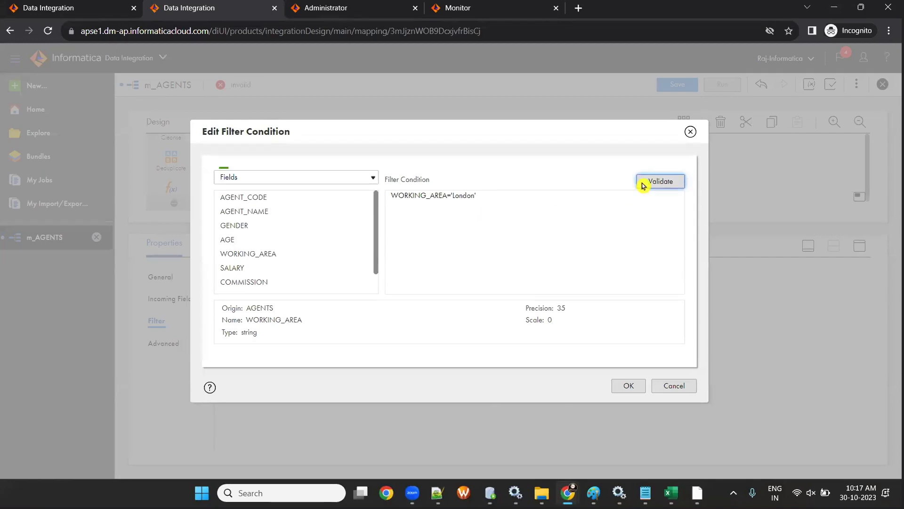
pyautogui.click(631, 385)
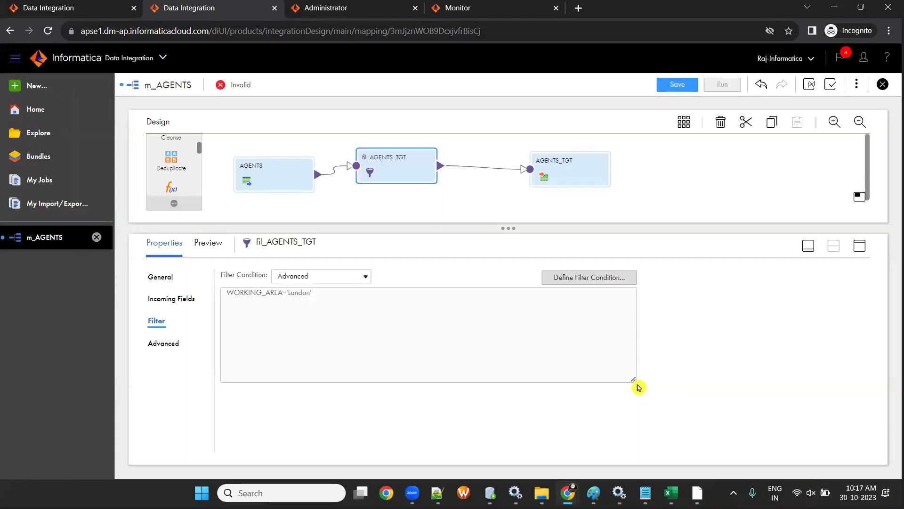
pyautogui.click(661, 88)
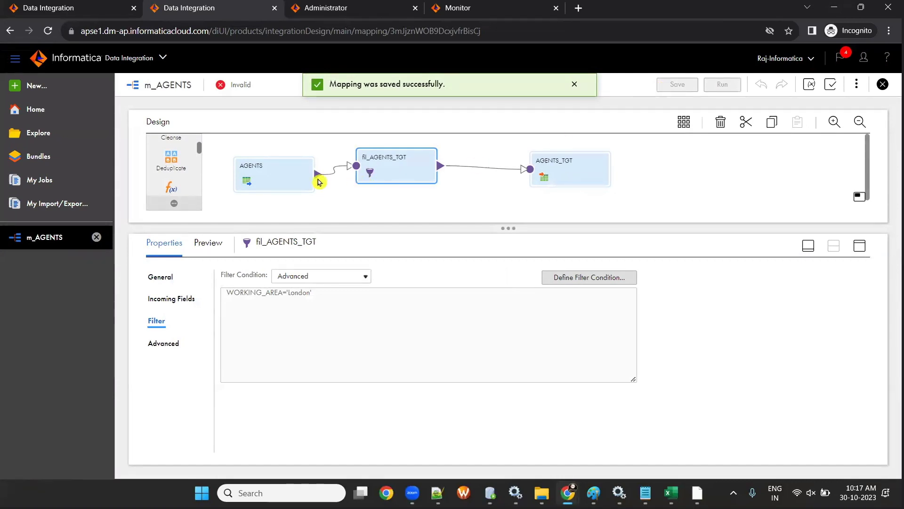
pyautogui.moveTo(285, 171); pyautogui.dragTo(281, 170)
# - Review the AGENTS source's Source settings and its field list
pyautogui.moveTo(506, 237); pyautogui.dragTo(507, 295)
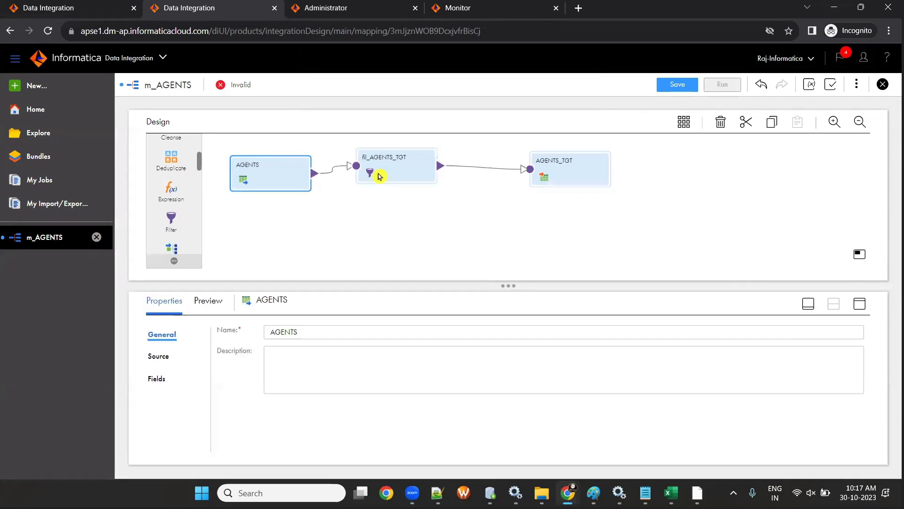
pyautogui.moveTo(396, 178); pyautogui.dragTo(400, 182)
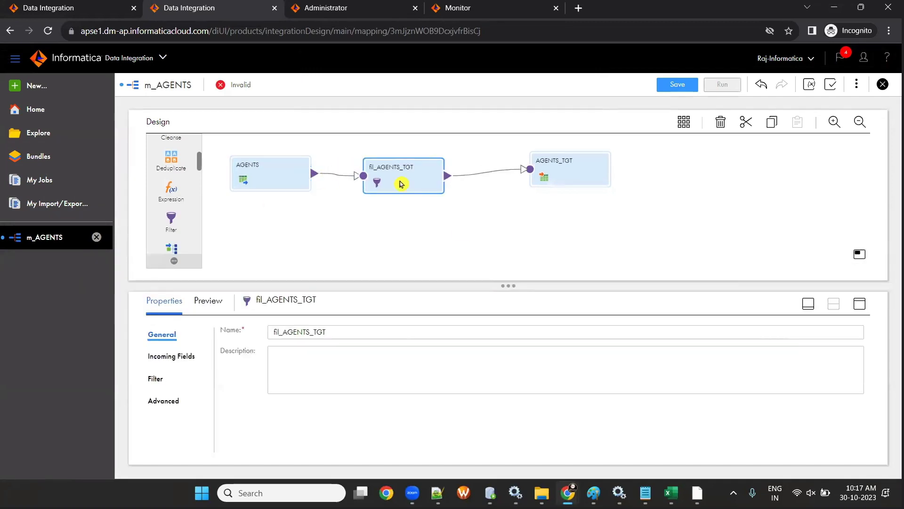
pyautogui.click(267, 175)
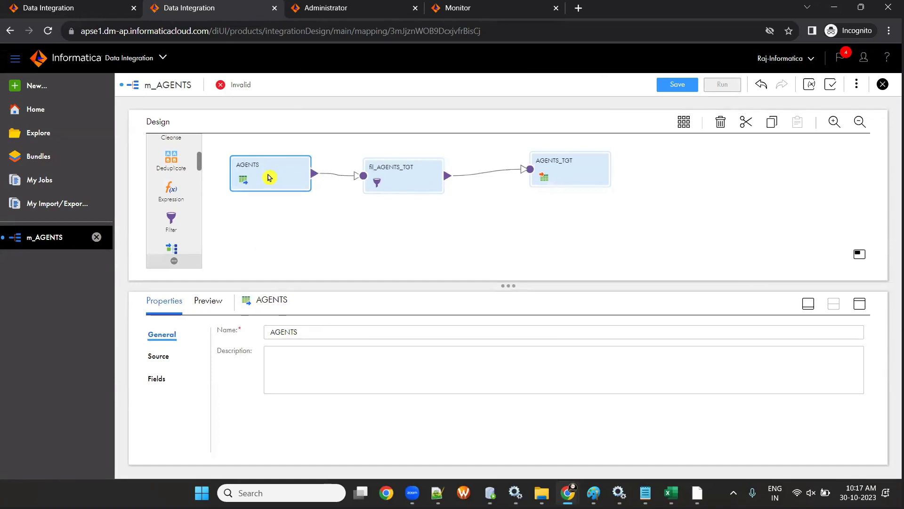
pyautogui.click(158, 356)
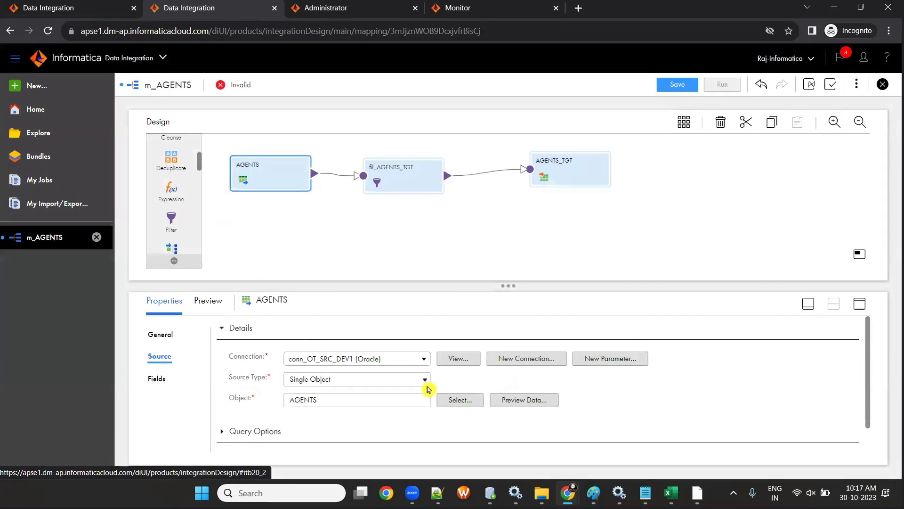
pyautogui.click(156, 379)
pyautogui.moveTo(508, 286); pyautogui.dragTo(508, 254)
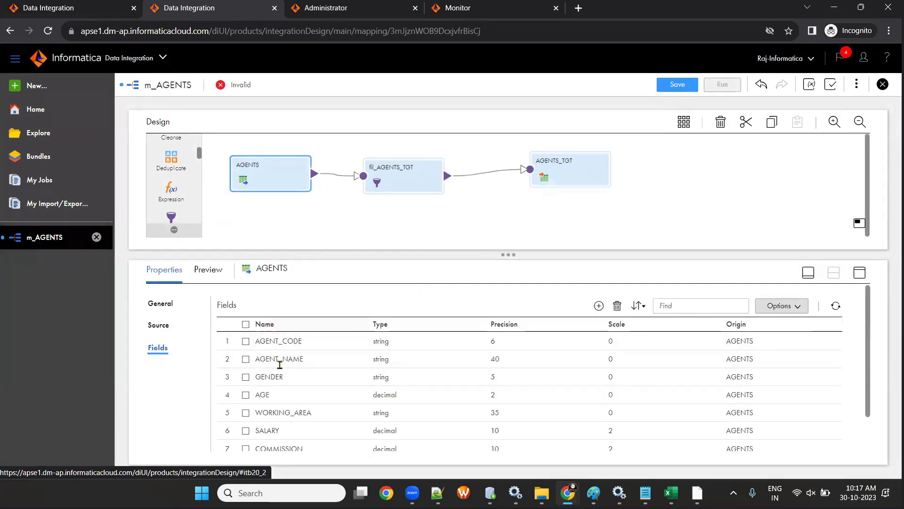
pyautogui.scroll(-2, 283, 372)
pyautogui.scroll(2, 282, 357)
pyautogui.scroll(-2, 277, 357)
pyautogui.scroll(2, 277, 357)
# - Review the fil_AGENTS_TGT filter condition and its incoming fields from AGENTS
pyautogui.click(397, 184)
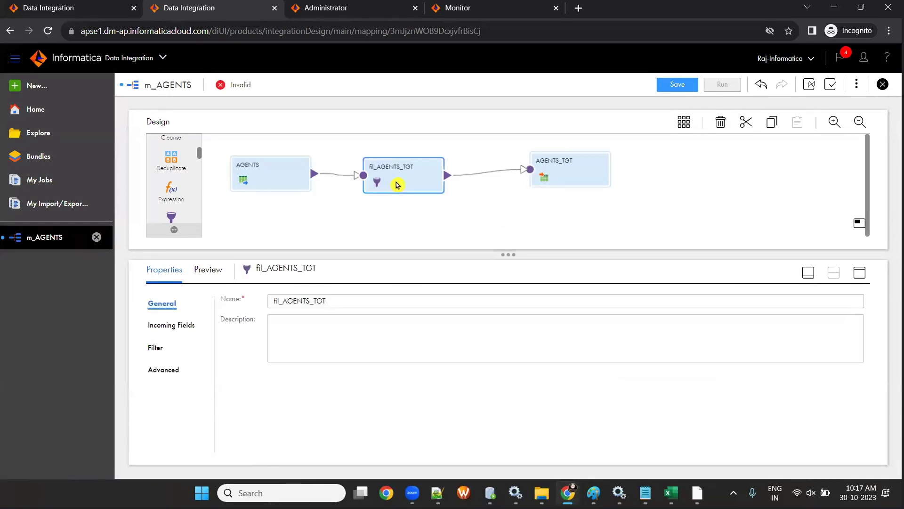
pyautogui.click(159, 348)
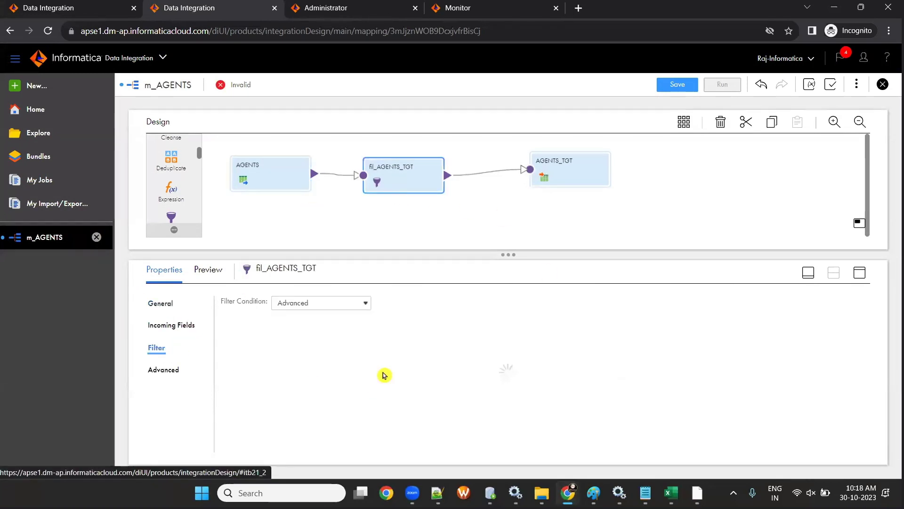
pyautogui.click(187, 326)
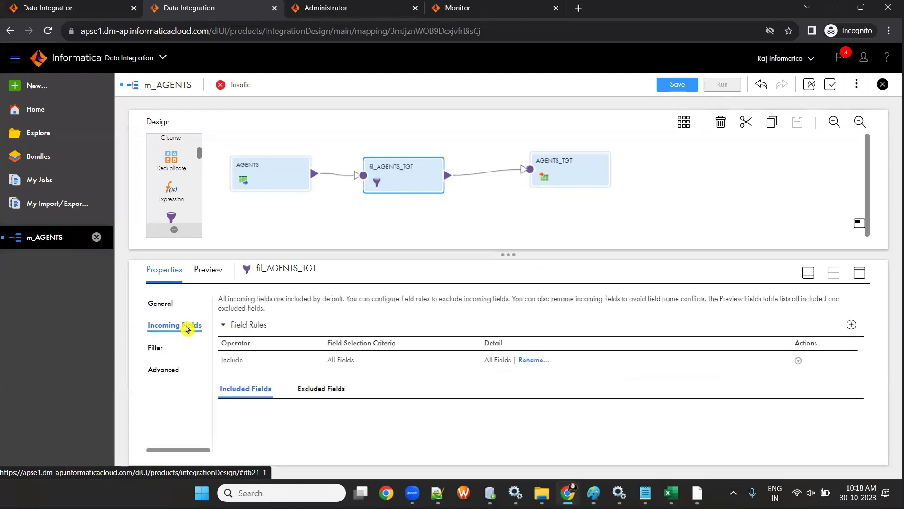
pyautogui.scroll(-3, 534, 385)
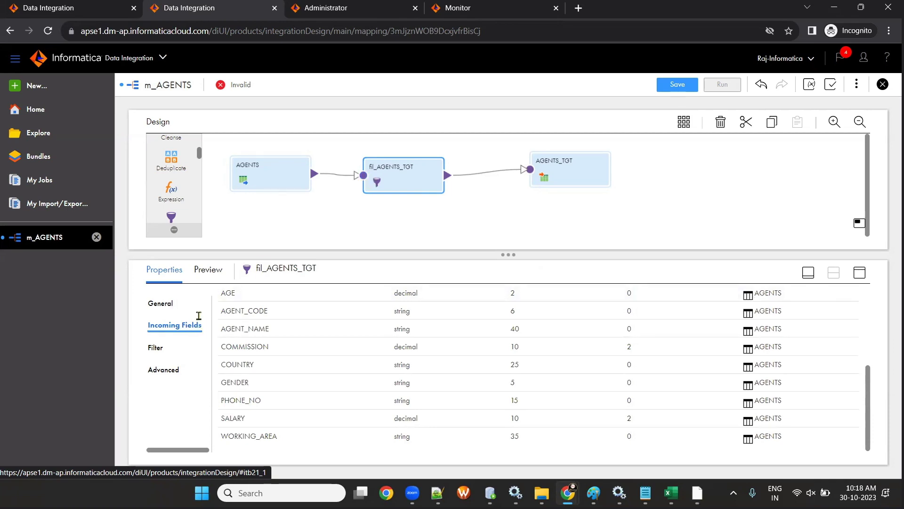
pyautogui.scroll(3, 354, 369)
pyautogui.scroll(-3, 354, 369)
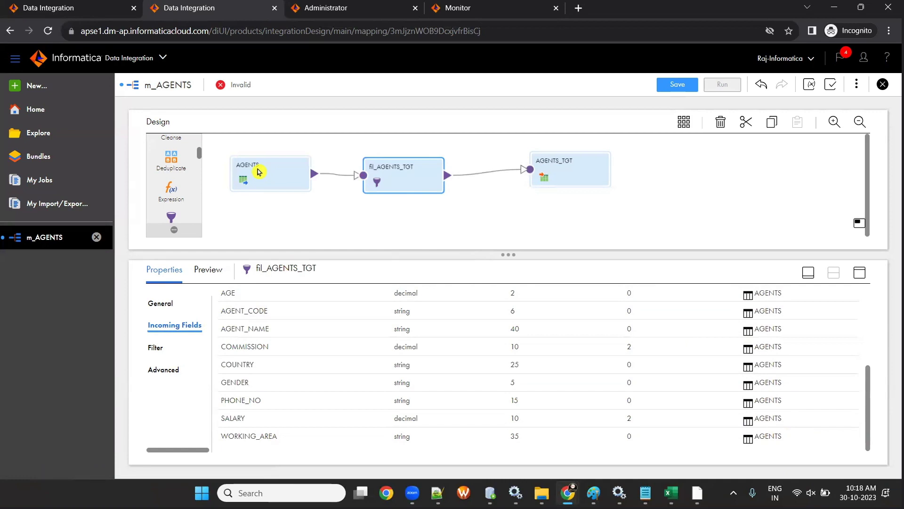
pyautogui.moveTo(259, 172); pyautogui.dragTo(254, 172)
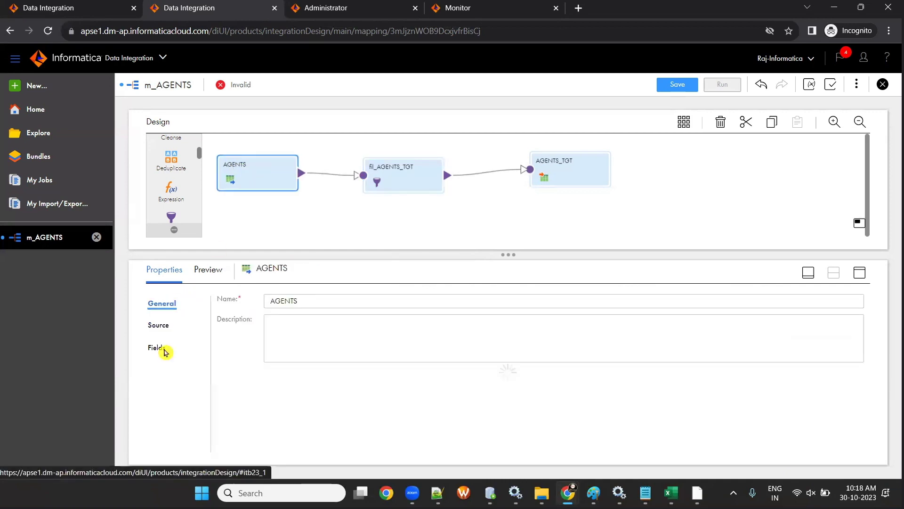
# - Recheck the fil_AGENTS_TGT incoming fields and save m_AGENTS
pyautogui.click(377, 180)
pyautogui.click(168, 325)
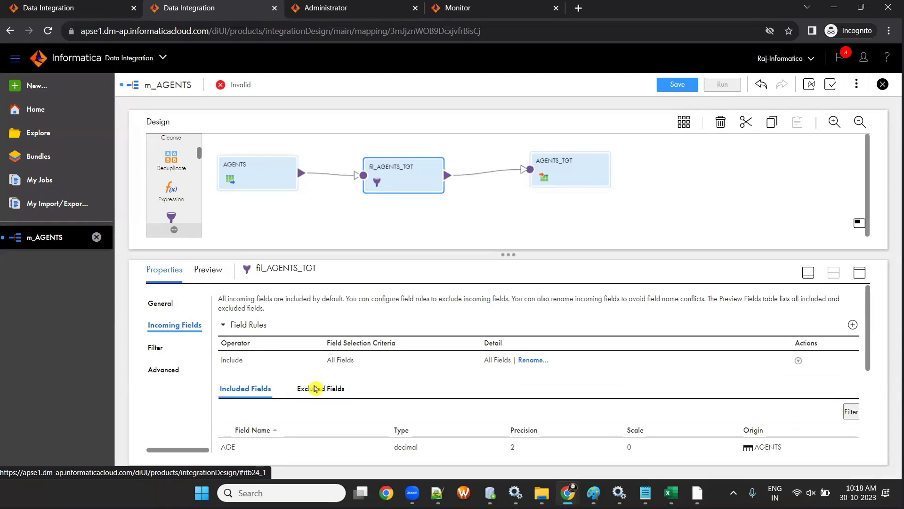
pyautogui.click(678, 85)
pyautogui.click(220, 85)
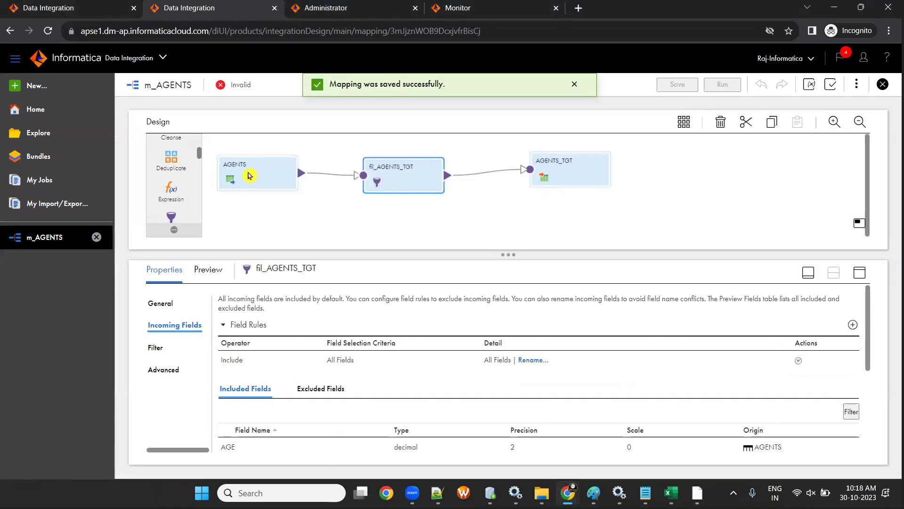
# - Inspect the AGENTS, AGENTS_TGT and filter nodes and note the mapping's Invalid status
pyautogui.click(250, 176)
pyautogui.click(542, 175)
pyautogui.click(415, 179)
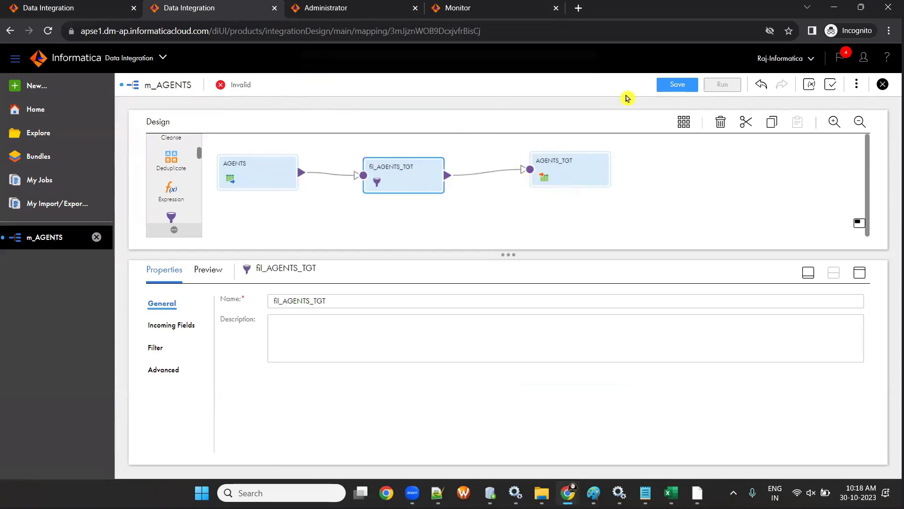
pyautogui.doubleClick(231, 85)
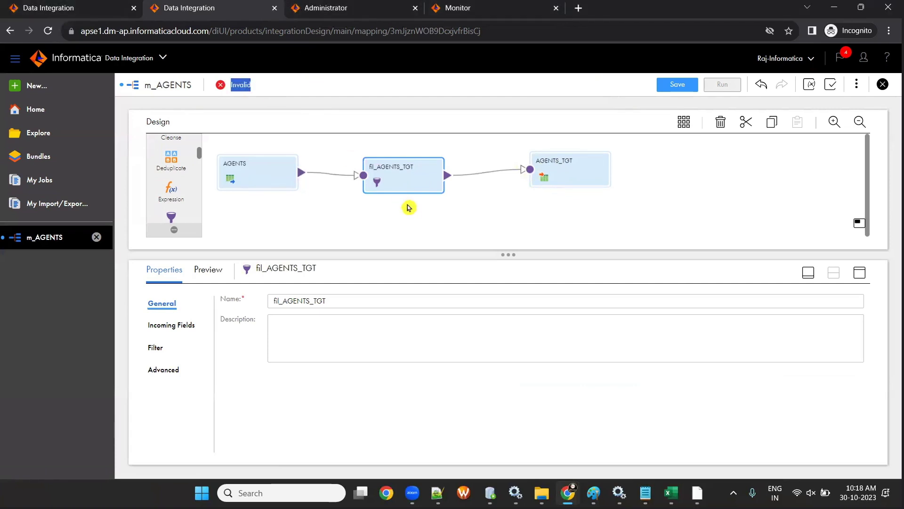
pyautogui.click(405, 223)
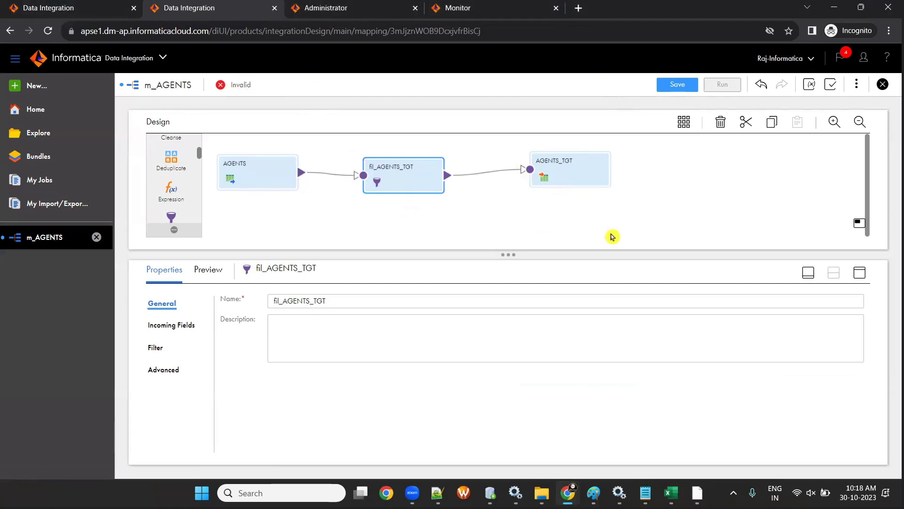
pyautogui.click(830, 89)
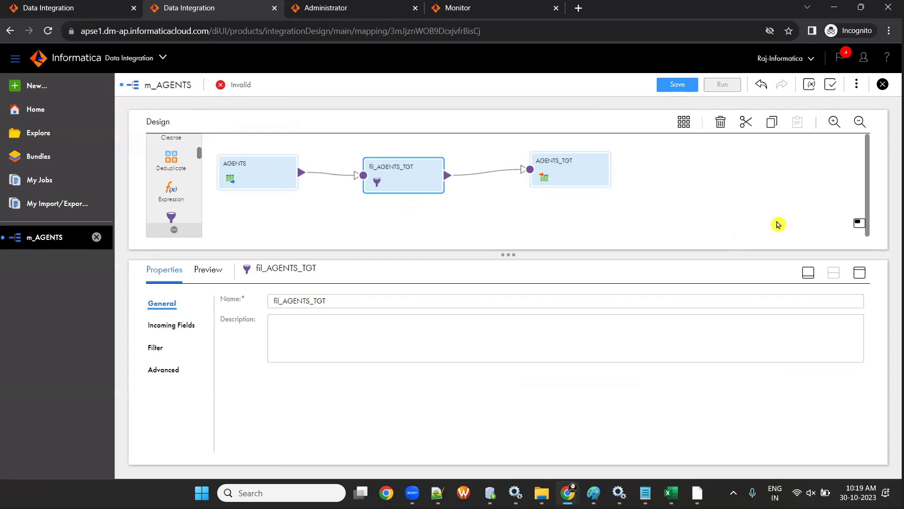
# - Check the validation error that AGENTS_TGT has no mapped fields, then save m_AGENTS
pyautogui.click(829, 90)
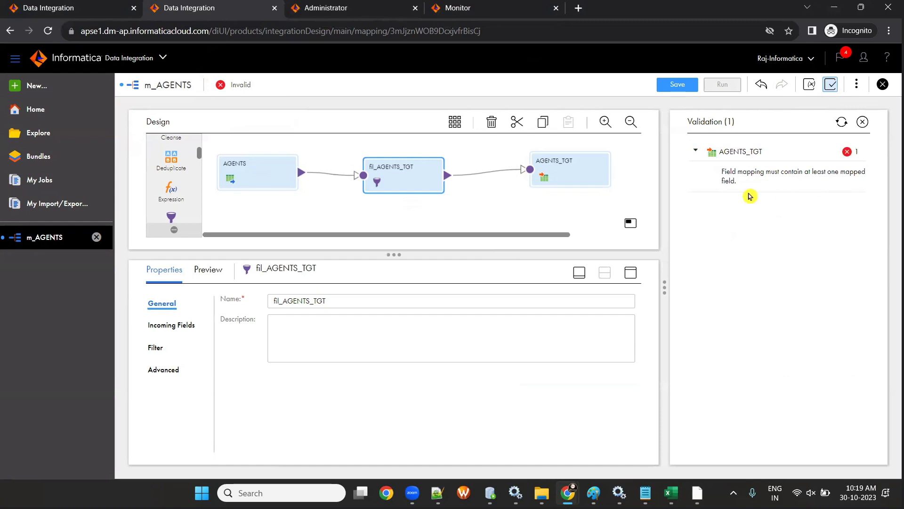
pyautogui.click(883, 84)
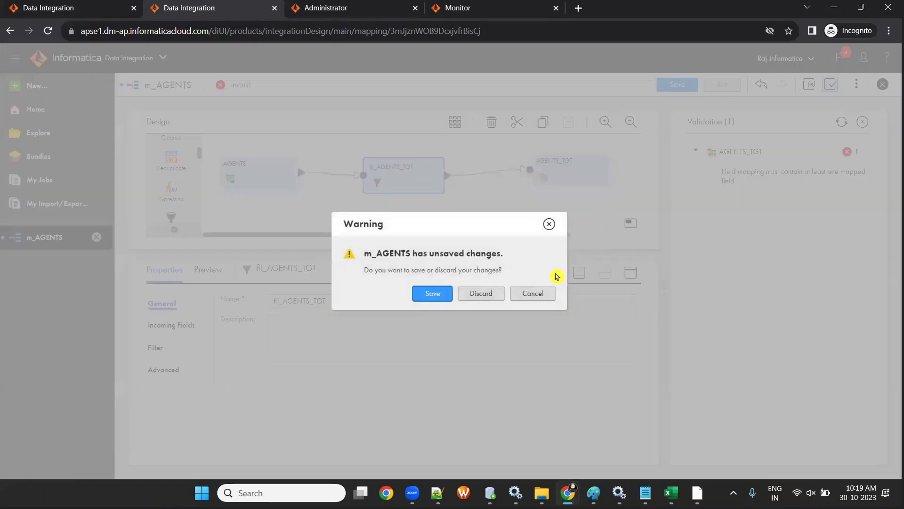
pyautogui.click(533, 293)
pyautogui.click(862, 122)
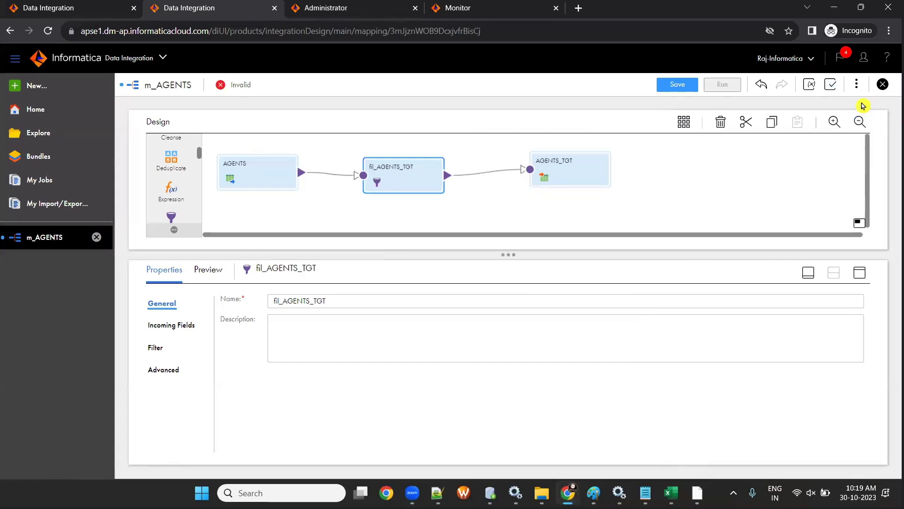
pyautogui.click(684, 84)
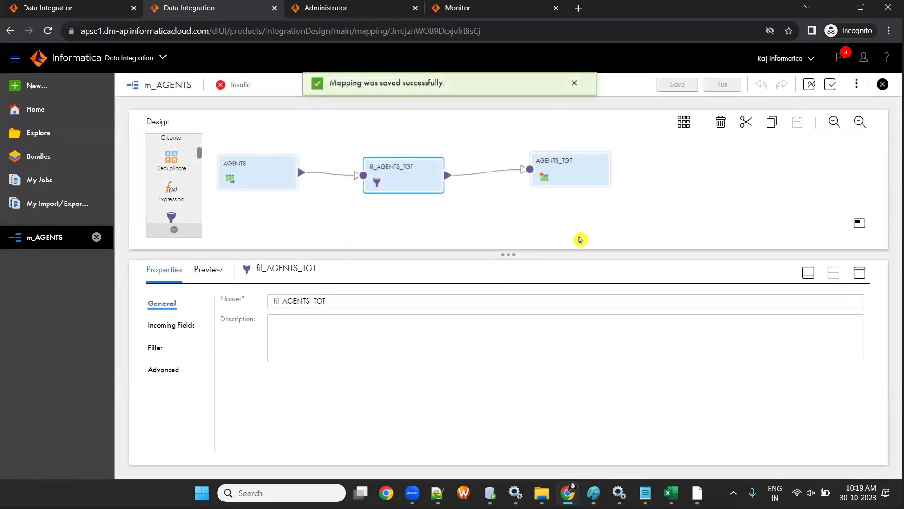
# - In PowerCenter Designer's m_agents_tgt11, link all FILTRANS ports to the matching AGENTS_TGT columns
pyautogui.hotkey('alt', 'Tab')
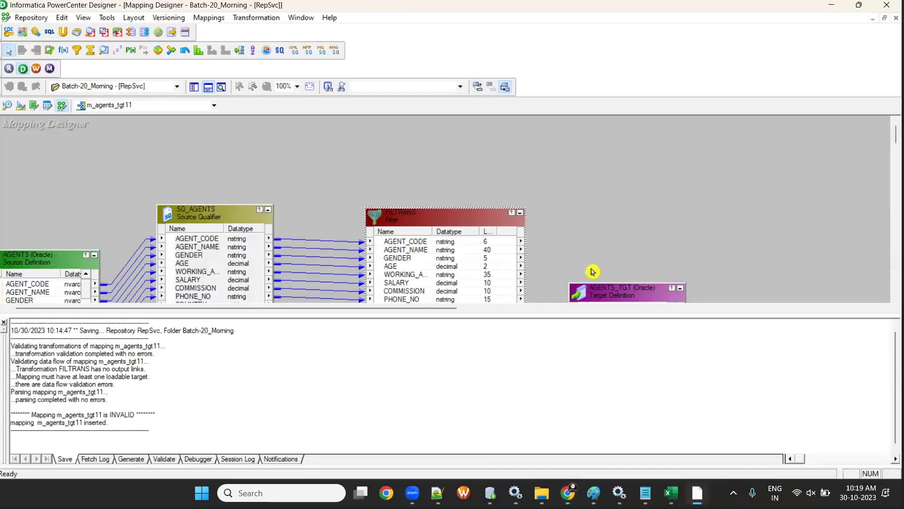
pyautogui.click(208, 87)
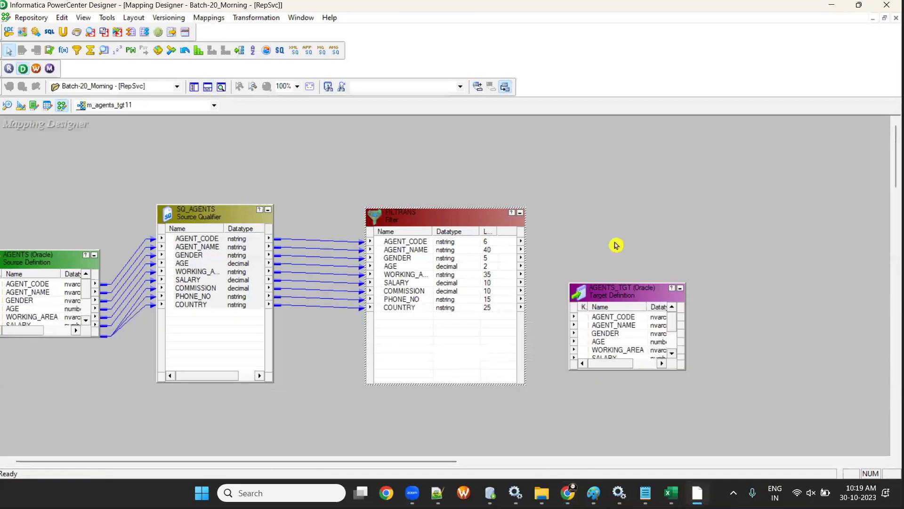
pyautogui.moveTo(622, 286); pyautogui.dragTo(703, 197)
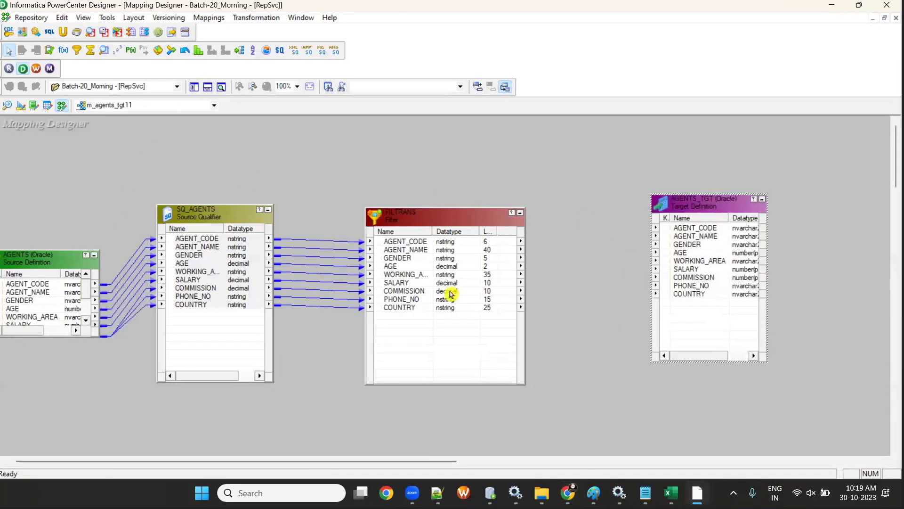
pyautogui.click(406, 245)
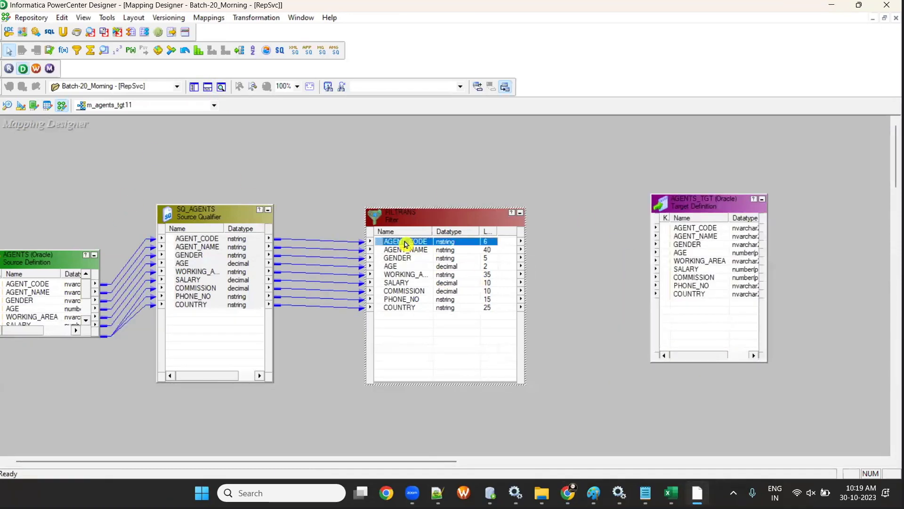
pyautogui.keyDown('shift'); pyautogui.click(410, 307); pyautogui.keyUp('shift')
pyautogui.moveTo(410, 244); pyautogui.dragTo(432, 254)
pyautogui.moveTo(682, 257)
pyautogui.mouseDown()
pyautogui.moveTo(715, 234)
pyautogui.moveTo(581, 297)
pyautogui.moveTo(410, 245)
pyautogui.mouseUp()
pyautogui.moveTo(662, 264); pyautogui.dragTo(692, 230)
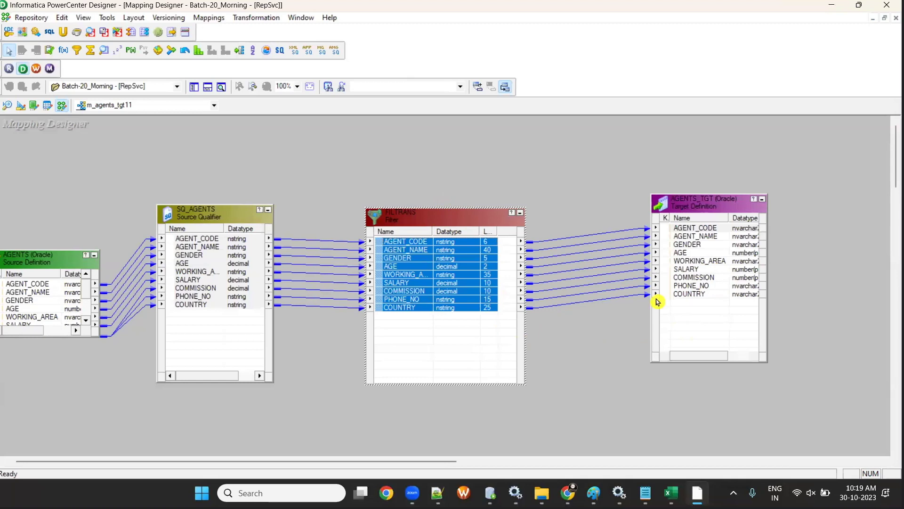
pyautogui.click(828, 6)
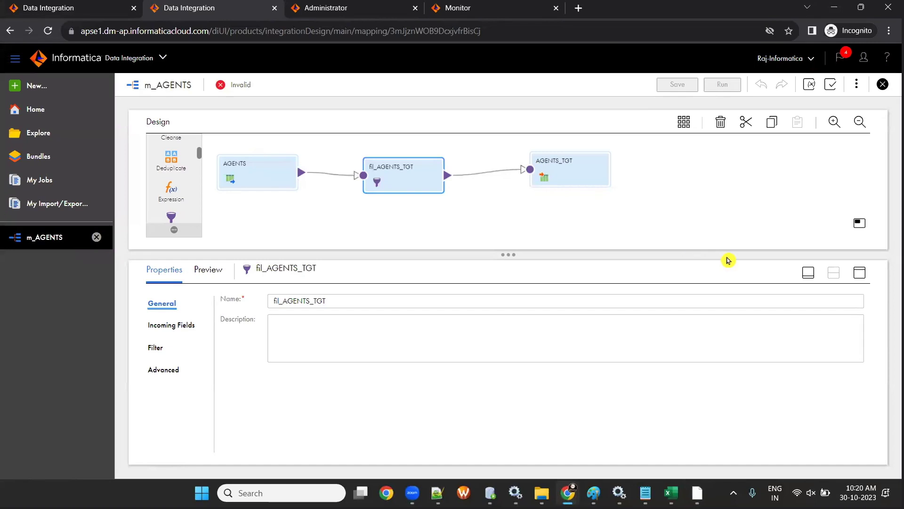
# - Manually map AGENT_CODE, AGENT_NAME and GENDER in the AGENTS_TGT field mapping
pyautogui.click(575, 178)
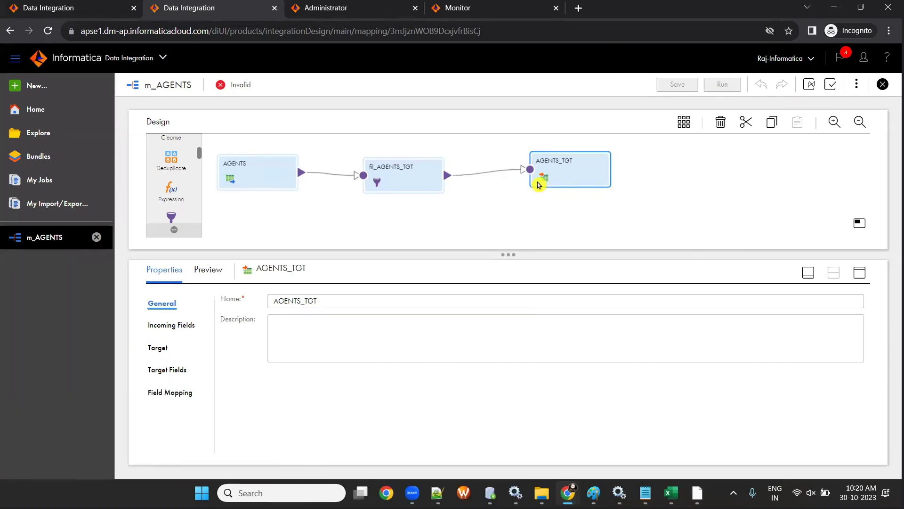
pyautogui.click(176, 391)
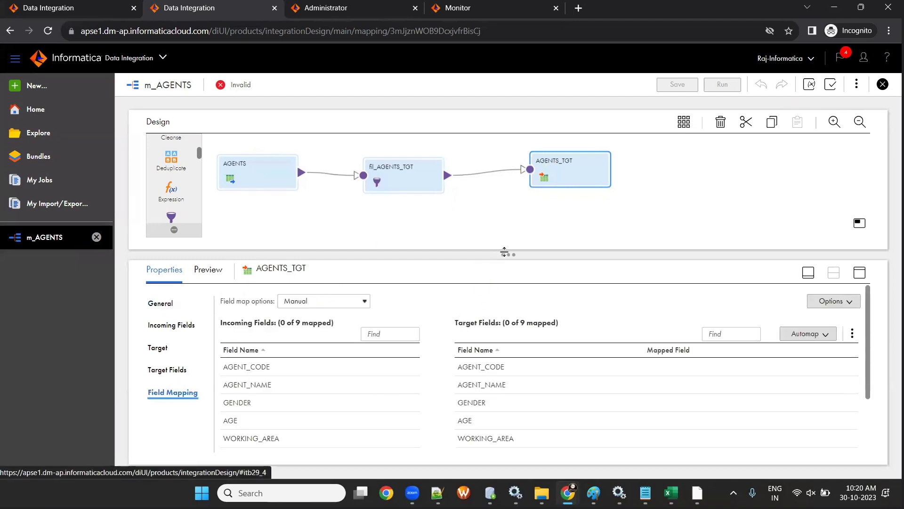
pyautogui.moveTo(508, 189); pyautogui.dragTo(506, 192)
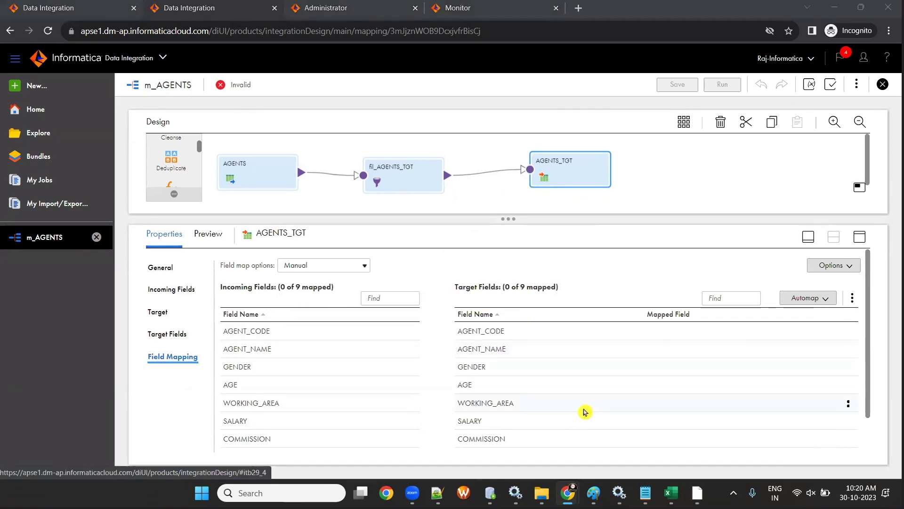
pyautogui.moveTo(269, 332); pyautogui.dragTo(584, 331)
pyautogui.moveTo(280, 349); pyautogui.dragTo(620, 348)
pyautogui.moveTo(263, 366); pyautogui.dragTo(677, 371)
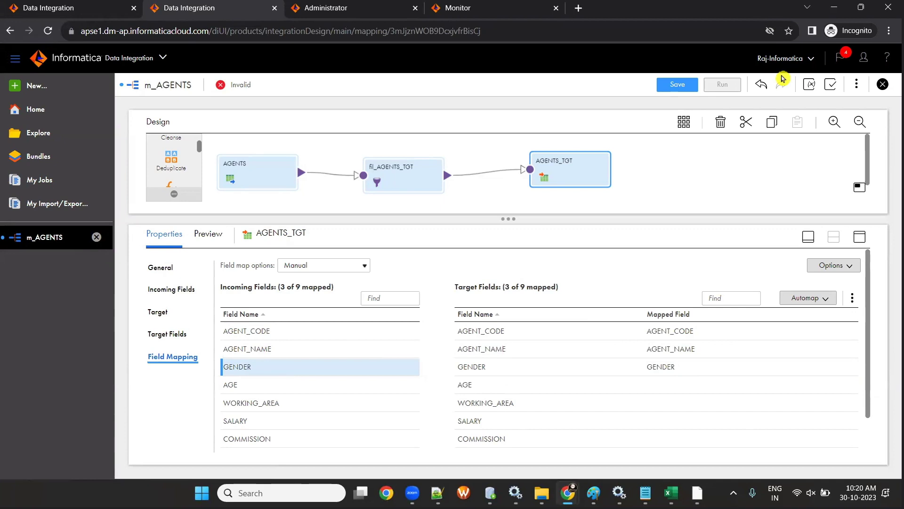
# - Clear the manual mappings and Smart Map all nine fields automatically
pyautogui.click(850, 266)
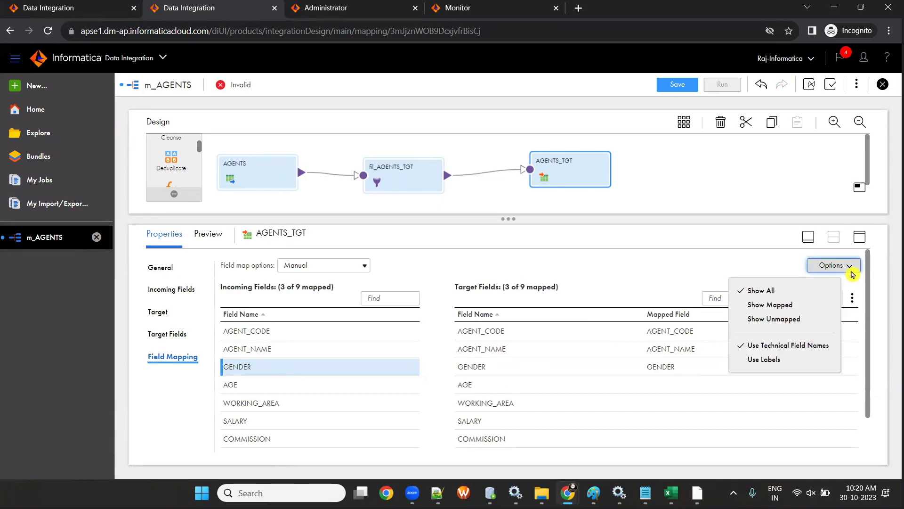
pyautogui.click(852, 298)
pyautogui.click(834, 353)
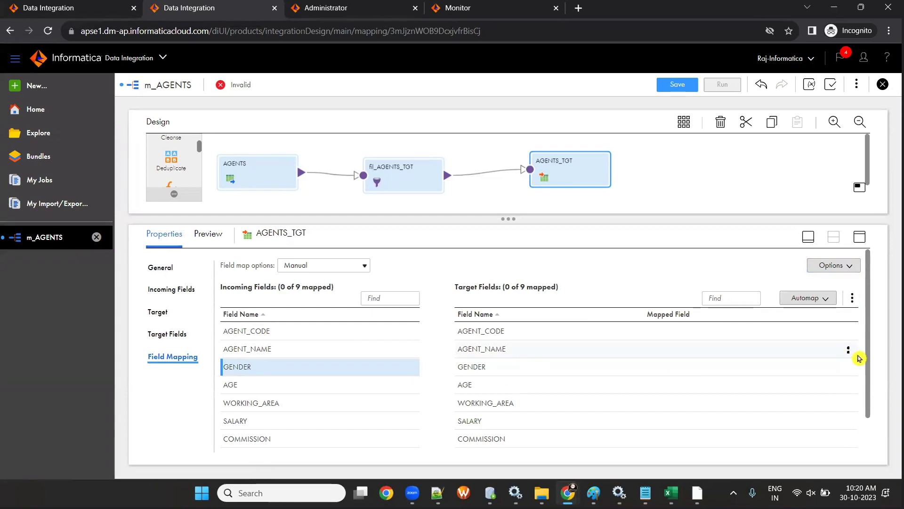
pyautogui.click(816, 304)
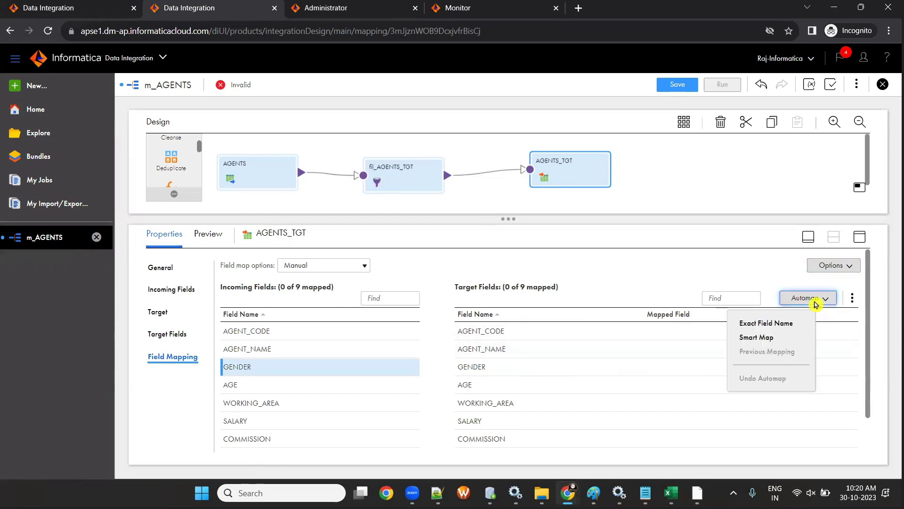
pyautogui.click(769, 338)
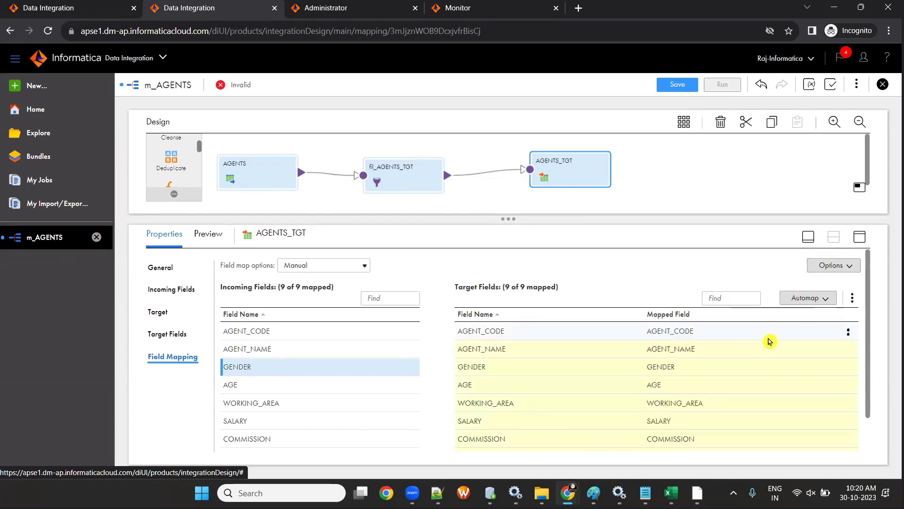
pyautogui.scroll(-1, 291, 379)
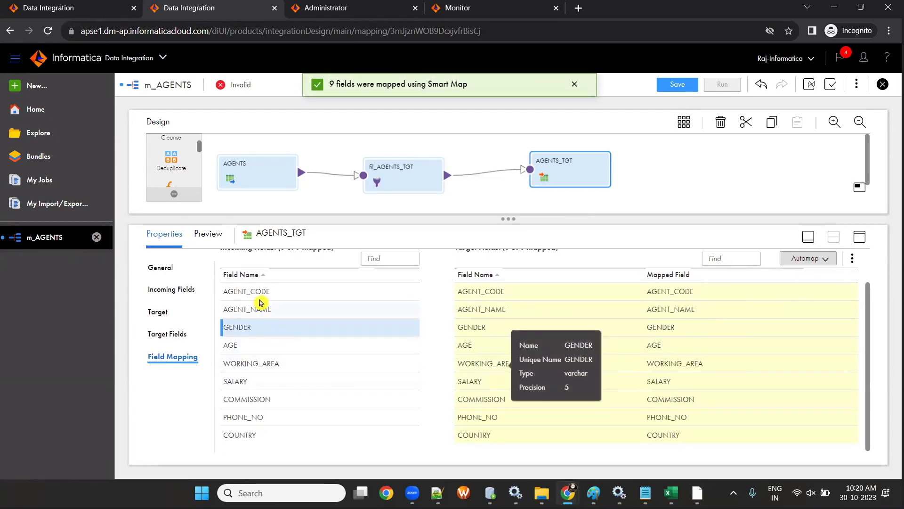
pyautogui.moveTo(571, 347)
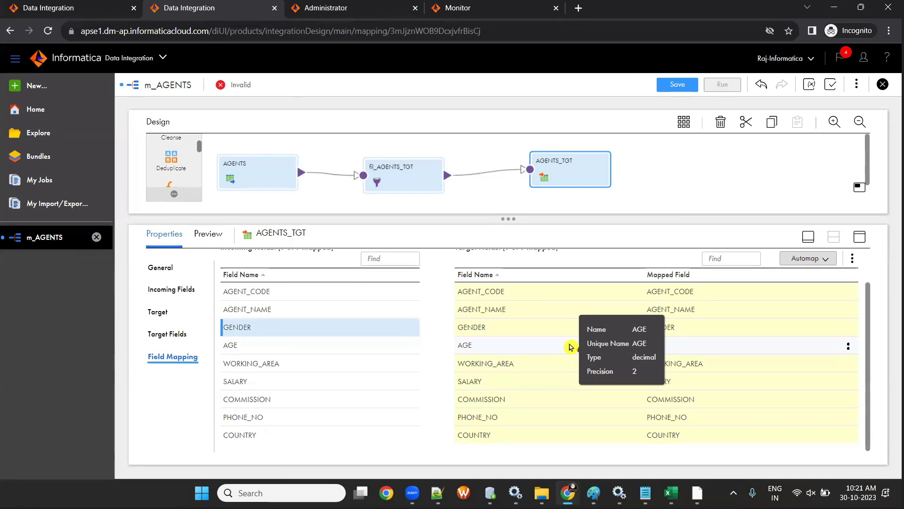
pyautogui.click(570, 347)
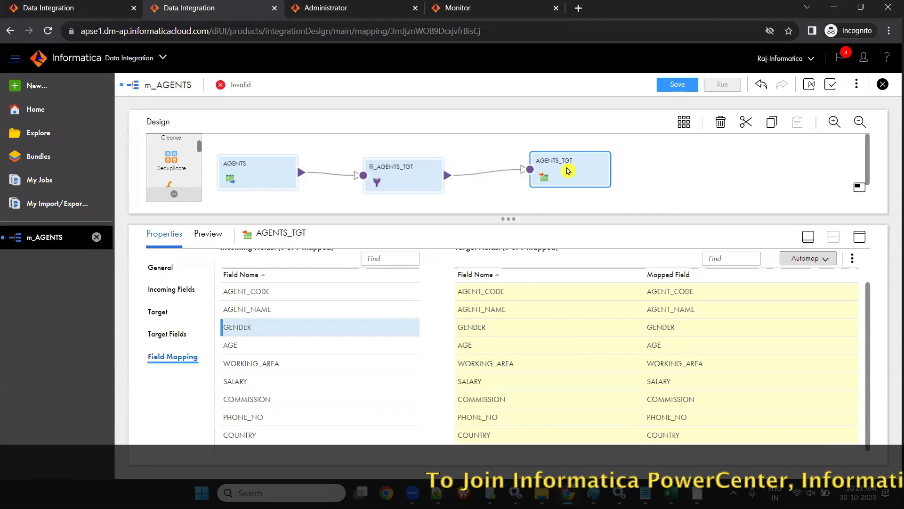
pyautogui.click(151, 270)
# - Review AGENTS_TGT's Incoming Fields, Target, Target Fields and Field Mapping tabs, then bring up PowerCenter Designer
pyautogui.click(152, 289)
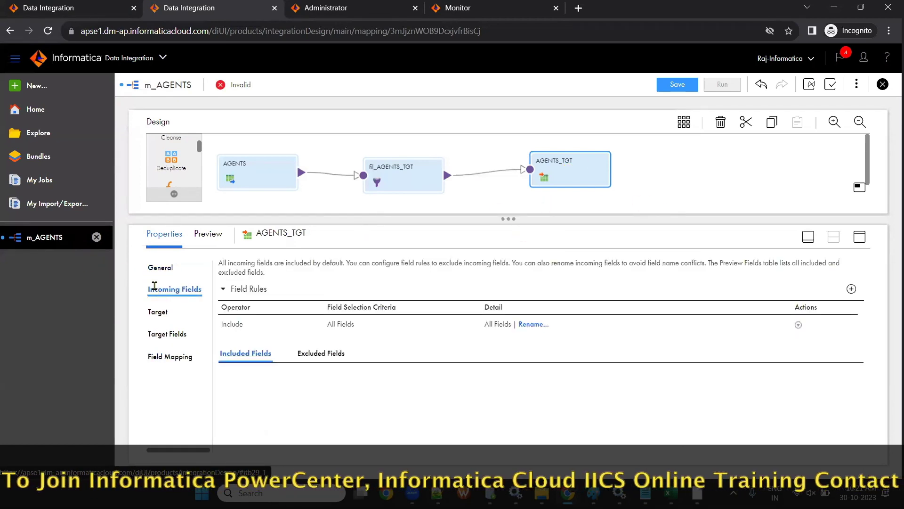
pyautogui.scroll(-3, 460, 417)
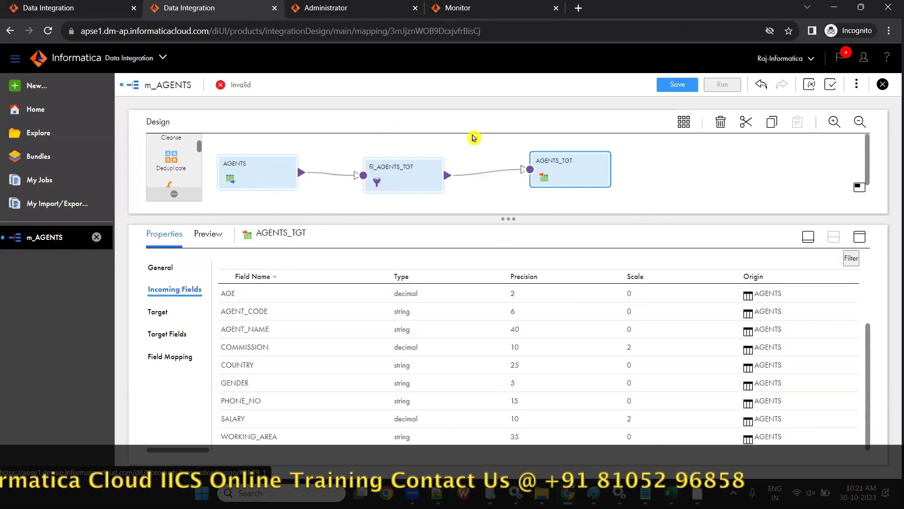
pyautogui.click(158, 311)
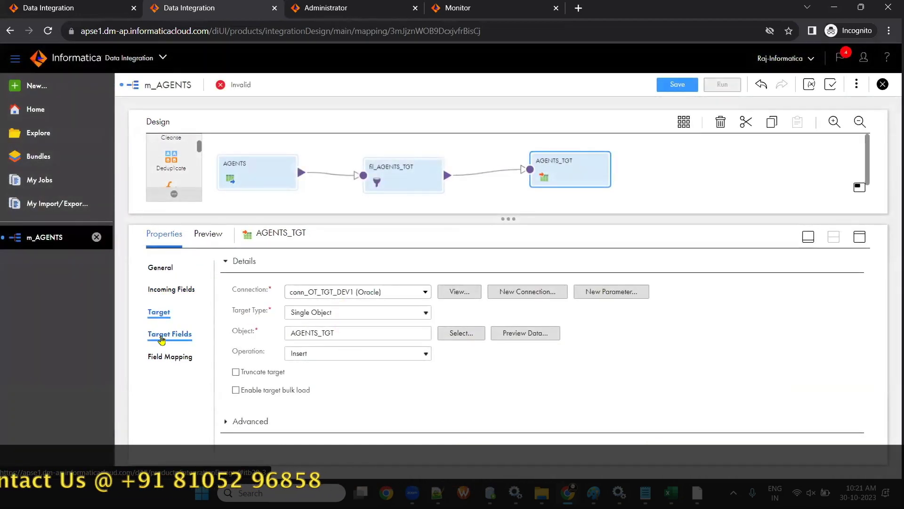
pyautogui.click(160, 335)
pyautogui.scroll(-1, 386, 372)
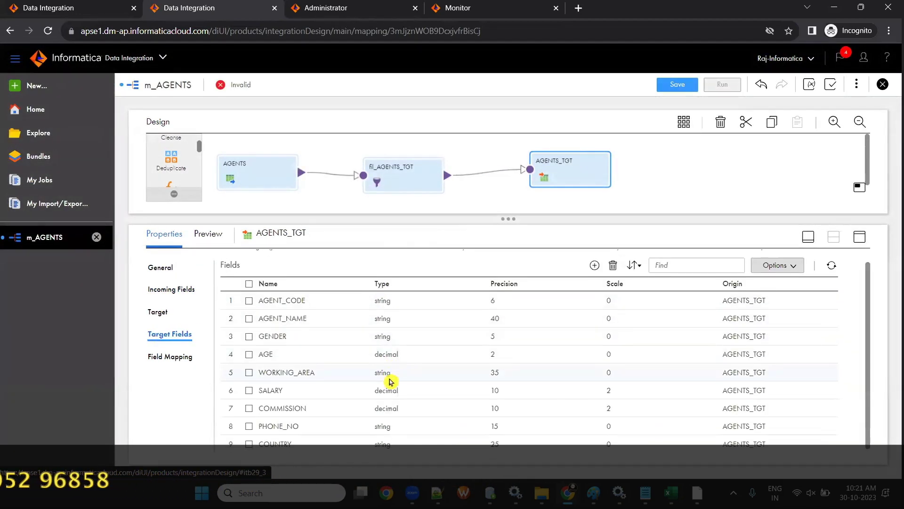
pyautogui.click(183, 358)
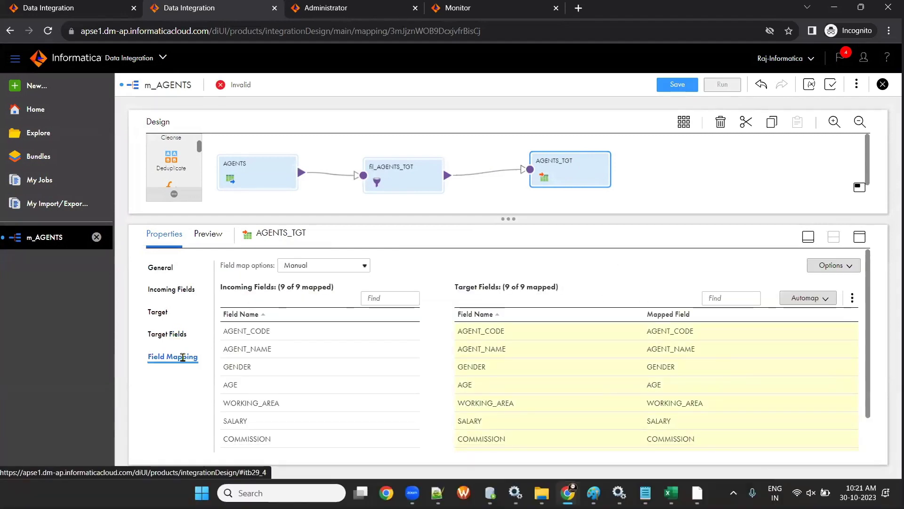
pyautogui.click(165, 289)
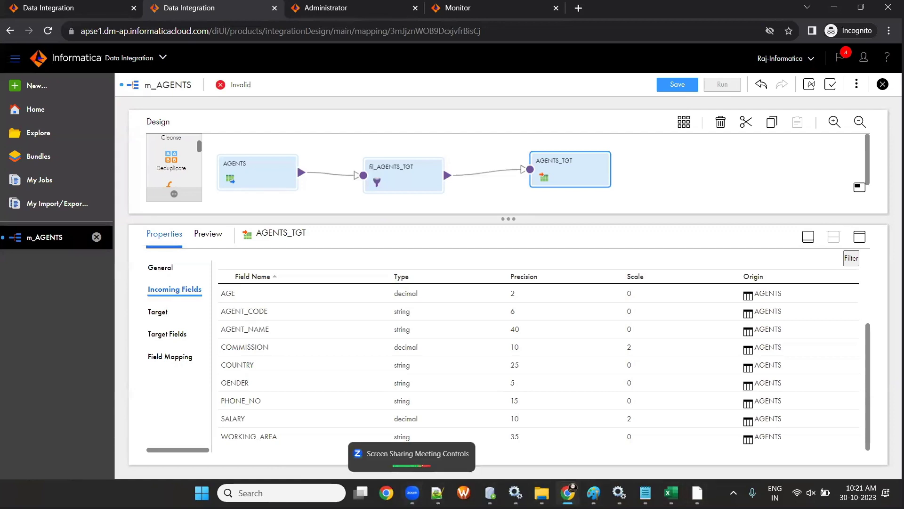
pyautogui.click(697, 492)
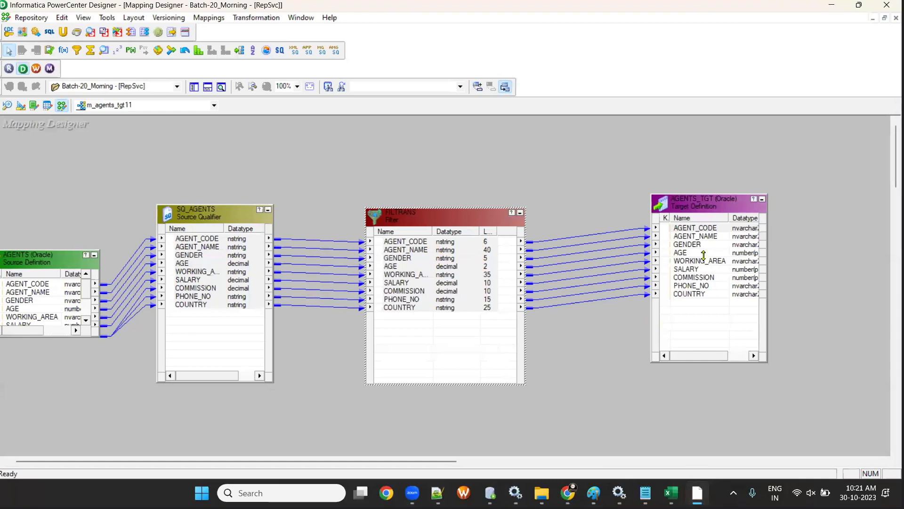
# - Inspect the AGENT_CODE port in FILTRANS, then switch back to the browser
pyautogui.click(409, 241)
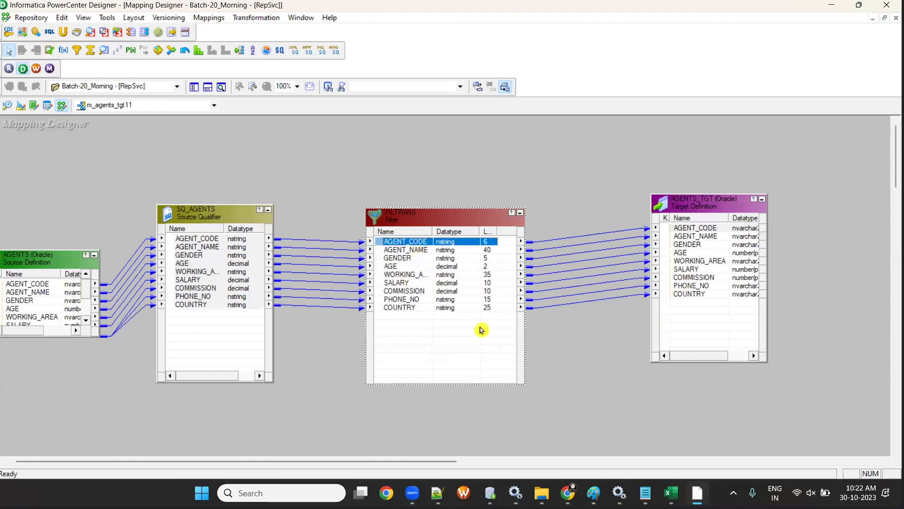
pyautogui.hotkey('alt', 'Tab')
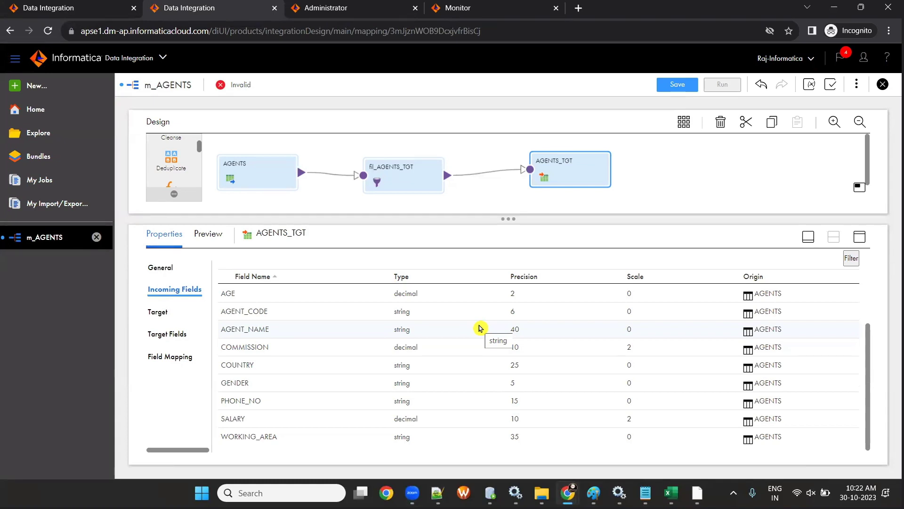
# - Review the AGENTS source field list and the filter's incoming fields
pyautogui.click(232, 163)
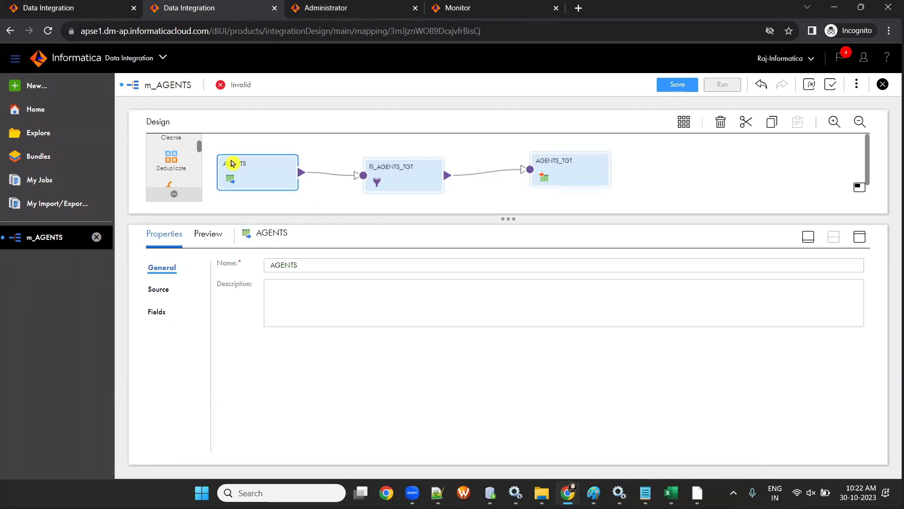
pyautogui.click(151, 313)
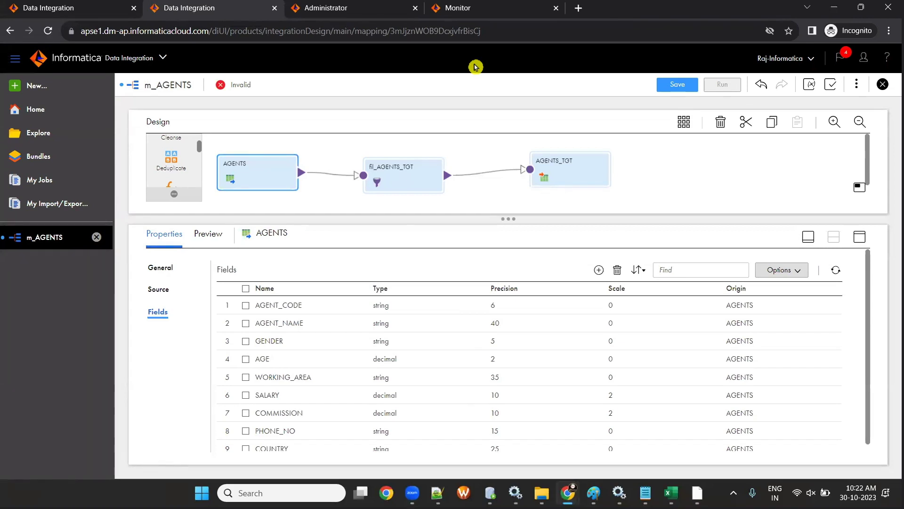
pyautogui.moveTo(508, 219); pyautogui.dragTo(508, 256)
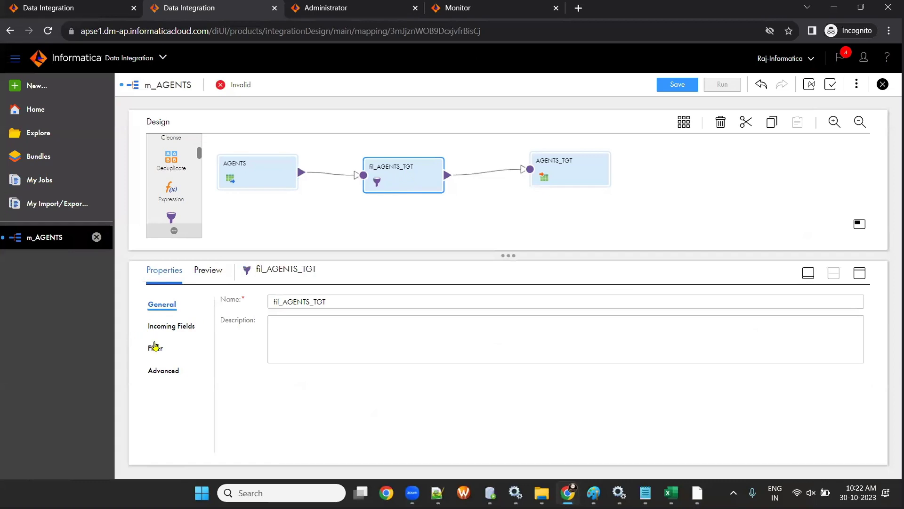
pyautogui.click(171, 326)
pyautogui.scroll(-4, 405, 377)
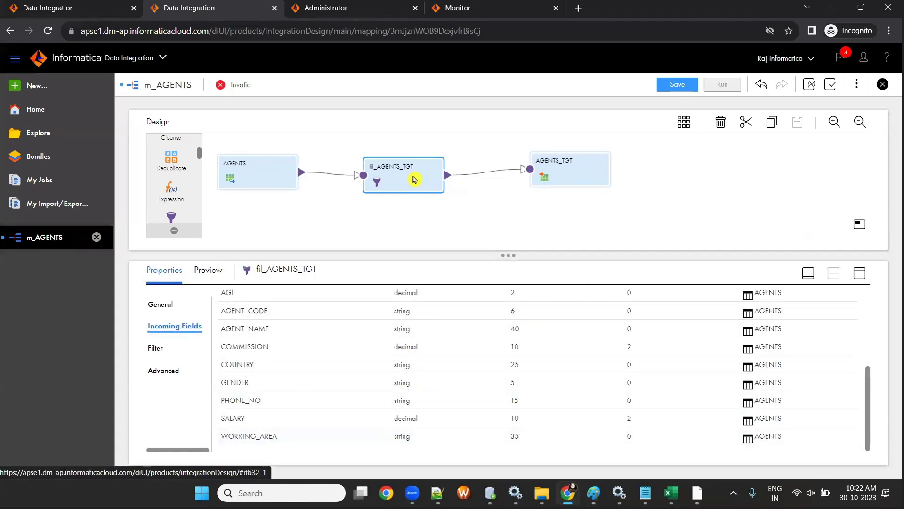
# - Review the AGENTS_TGT incoming fields and target field list
pyautogui.click(557, 172)
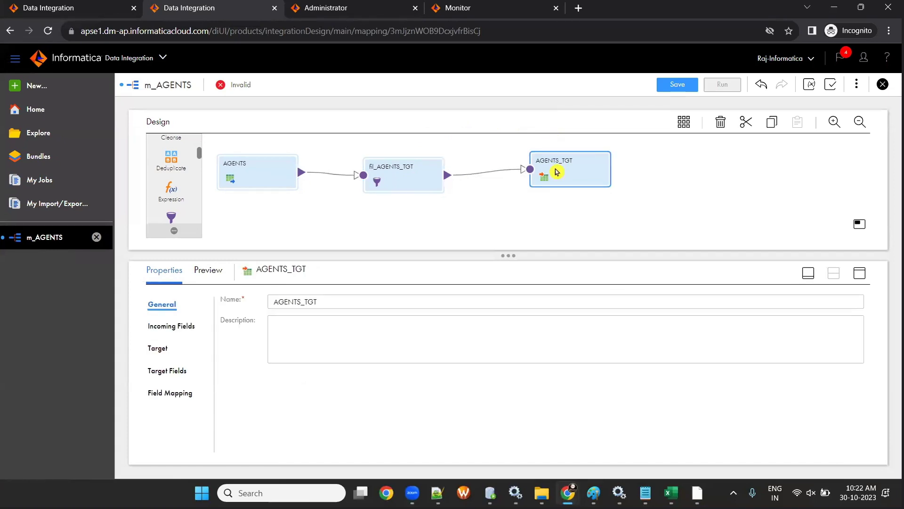
pyautogui.click(160, 326)
pyautogui.scroll(-5, 548, 358)
pyautogui.scroll(5, 733, 344)
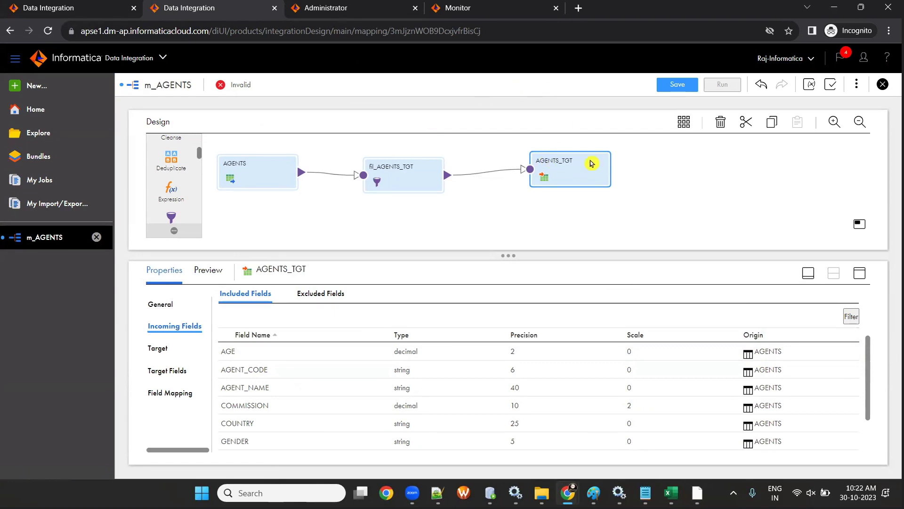
pyautogui.click(176, 371)
pyautogui.scroll(-2, 291, 399)
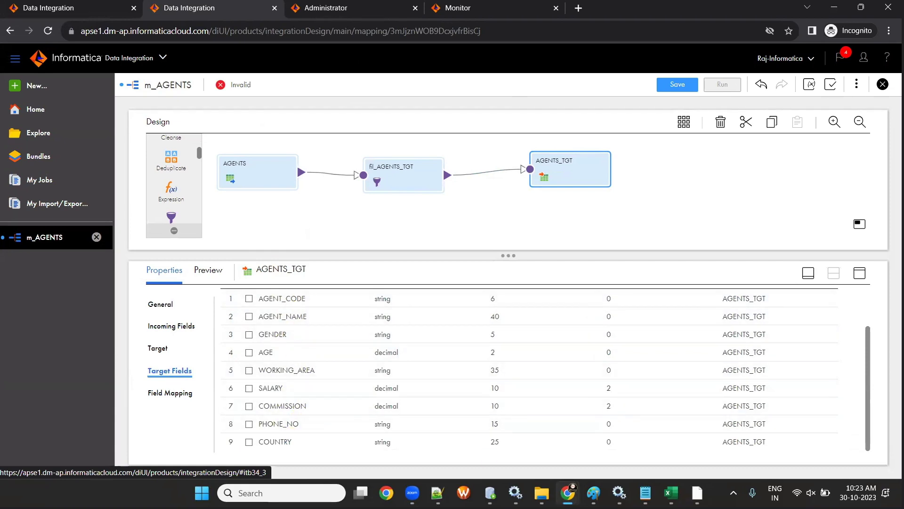
# - In PowerCenter Designer, move the AGENTS_TGT target definition left on the canvas
pyautogui.click(697, 493)
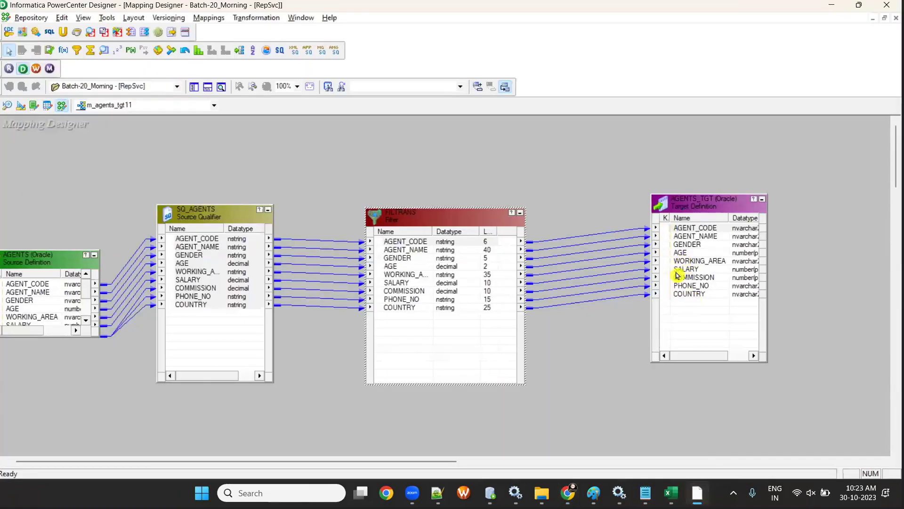
pyautogui.moveTo(677, 276); pyautogui.dragTo(605, 295)
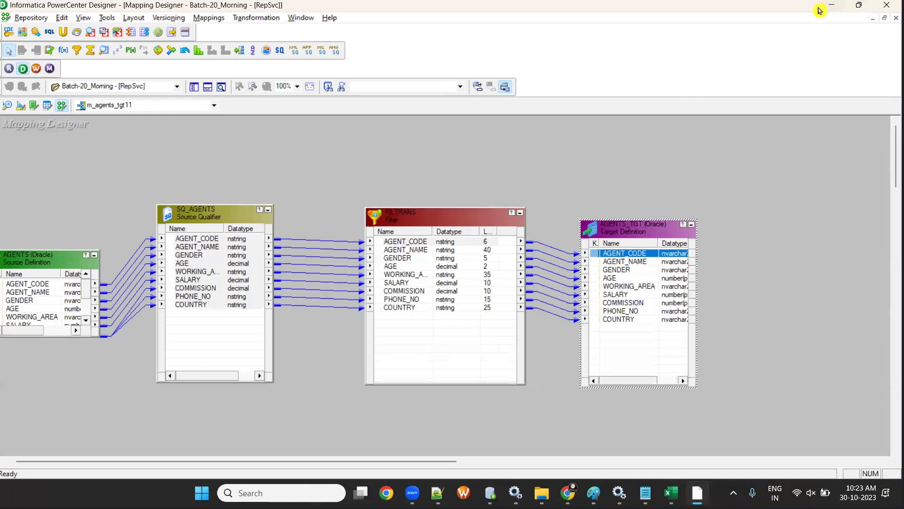
pyautogui.click(831, 6)
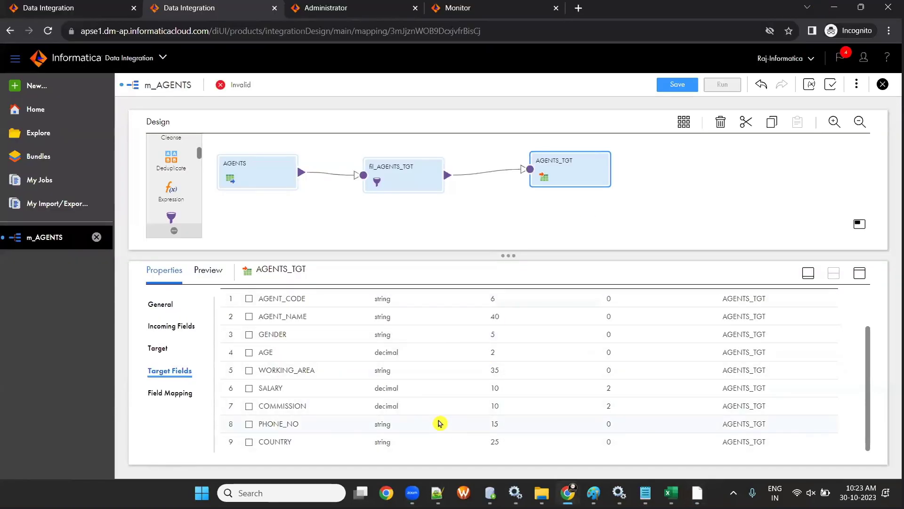
# - Smart Map the AGENTS_TGT fields, save m_AGENTS as Valid, and launch Excel via Run
pyautogui.click(185, 400)
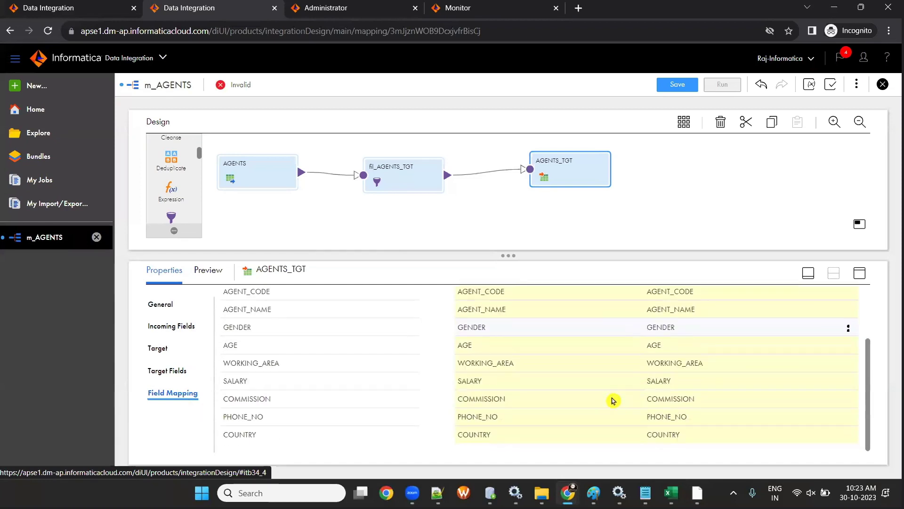
pyautogui.click(808, 334)
pyautogui.click(788, 375)
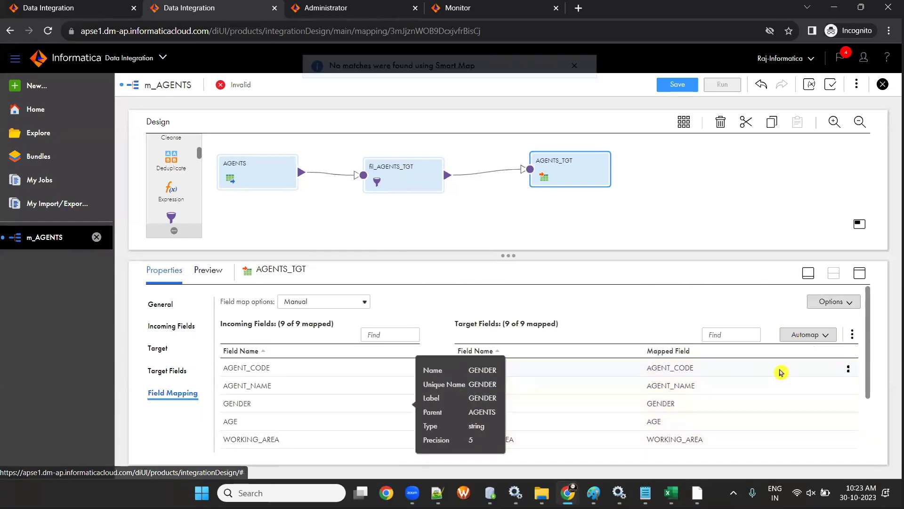
pyautogui.click(664, 85)
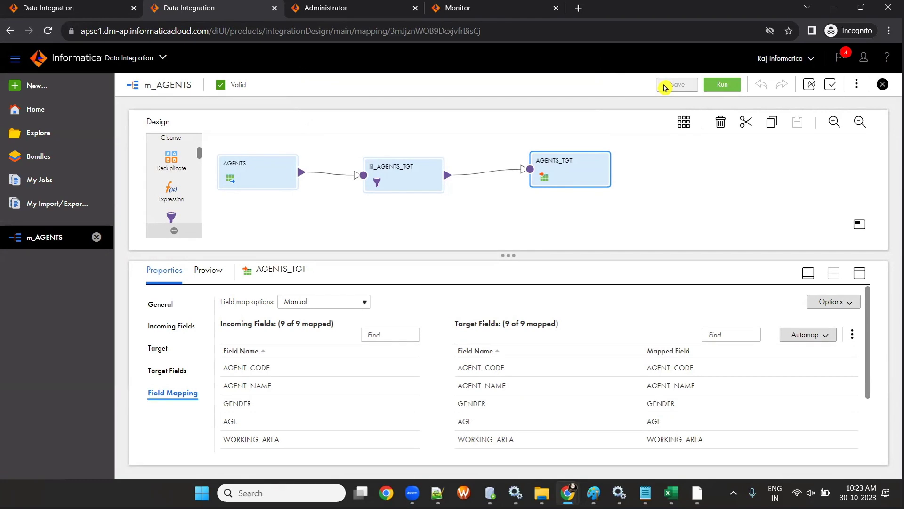
pyautogui.press('super+r')
pyautogui.press('Return')
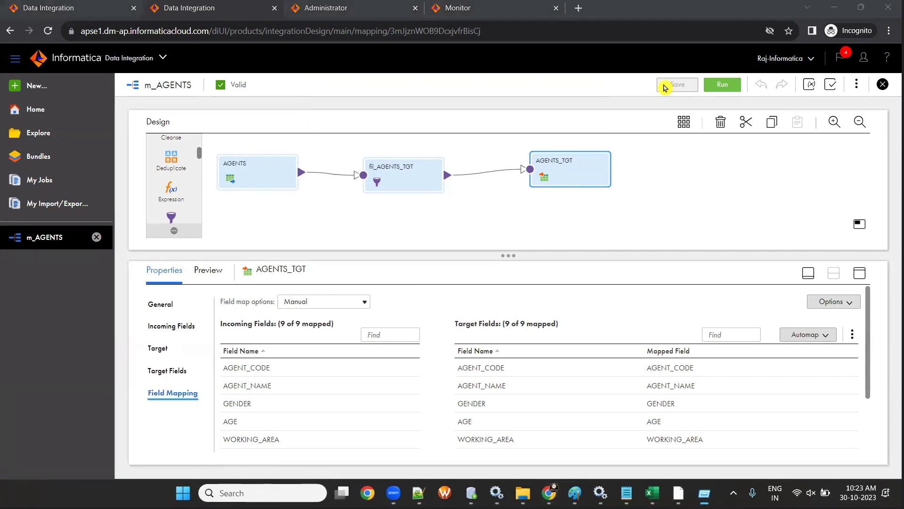
# - Enter the headings PC in B13 and IICS/IDMC in D13, with mapping in B14
pyautogui.scroll(-1, 147, 226)
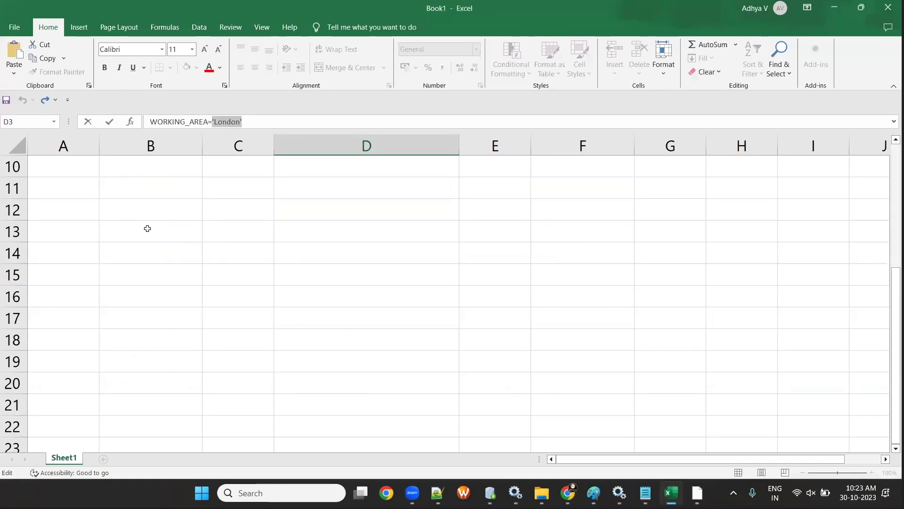
pyautogui.click(146, 228)
pyautogui.write('pc')
pyautogui.press('BackSpace')
pyautogui.press('BackSpace')
pyautogui.write('PC')
pyautogui.press('Tab')
pyautogui.press('Tab')
pyautogui.write('IIC')
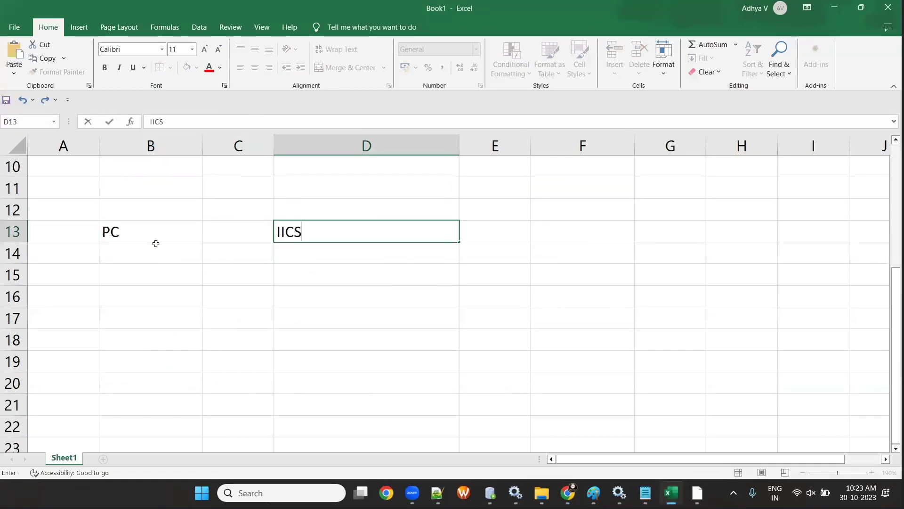
pyautogui.click(151, 251)
pyautogui.write('mapping')
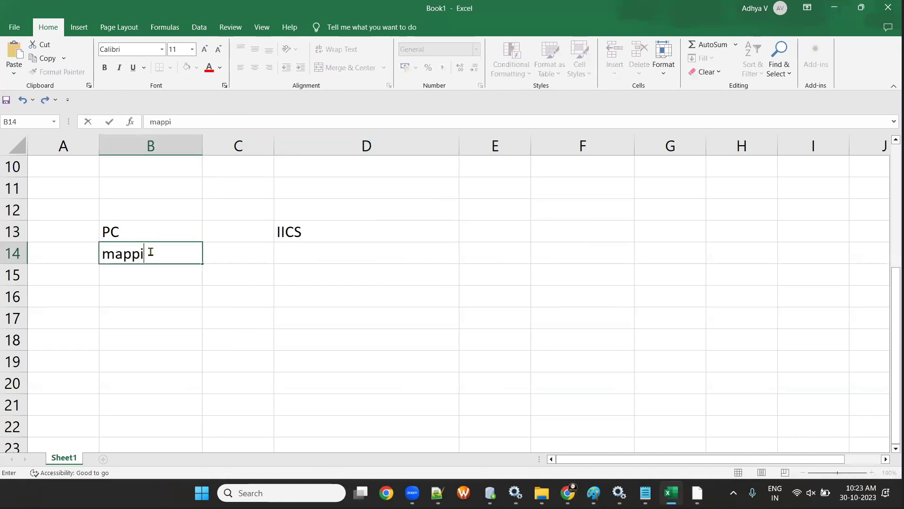
pyautogui.doubleClick(312, 229)
pyautogui.write('/IDMC')
pyautogui.click(164, 255)
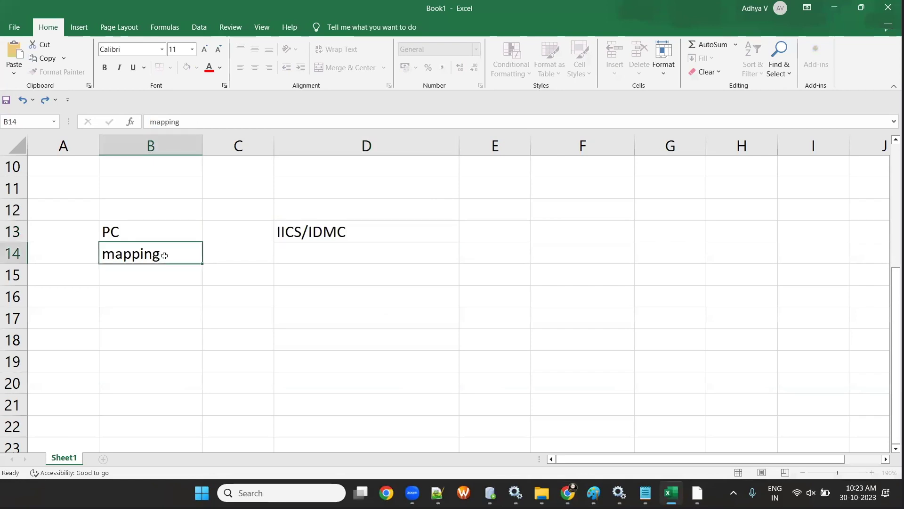
# - Enter mapping in D14, session in B15 and 'Mapping Conguration Task' in D15
pyautogui.click(317, 251)
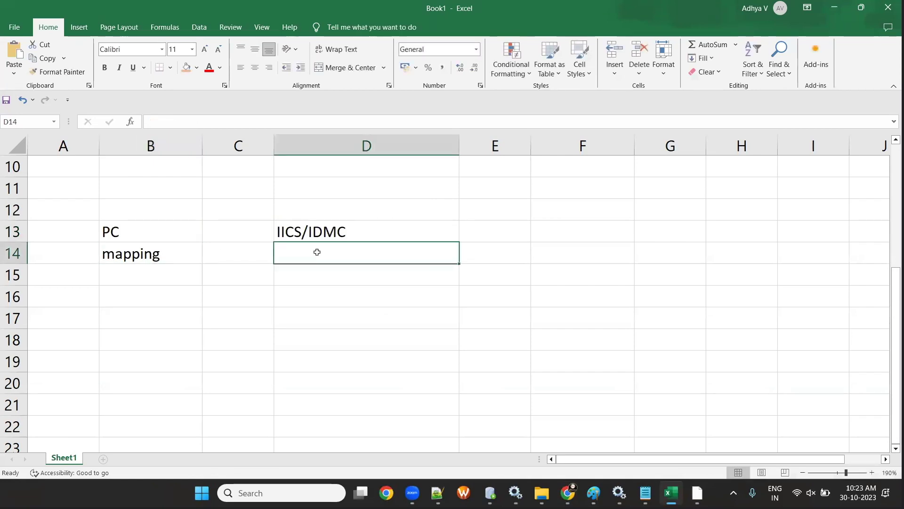
pyautogui.write('MAPP')
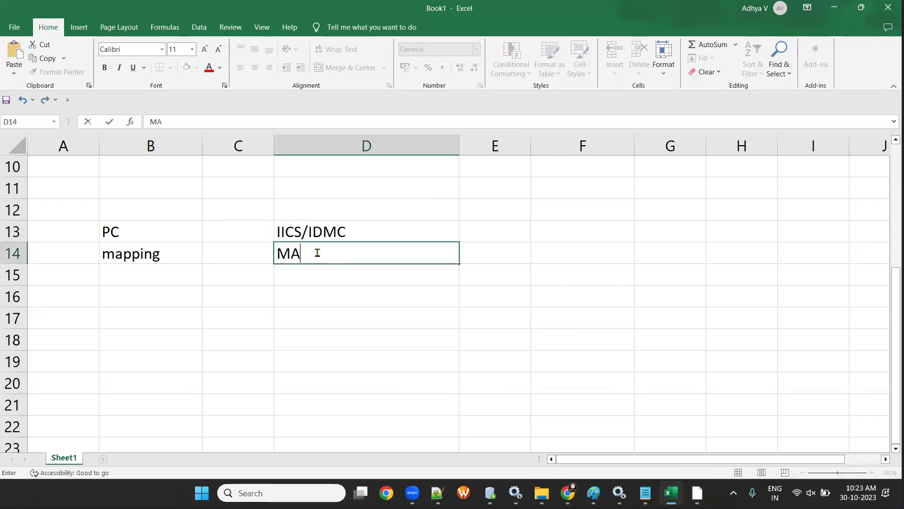
pyautogui.press('BackSpace')
pyautogui.press('BackSpace')
pyautogui.press('BackSpace')
pyautogui.press('BackSpace')
pyautogui.write('mapping')
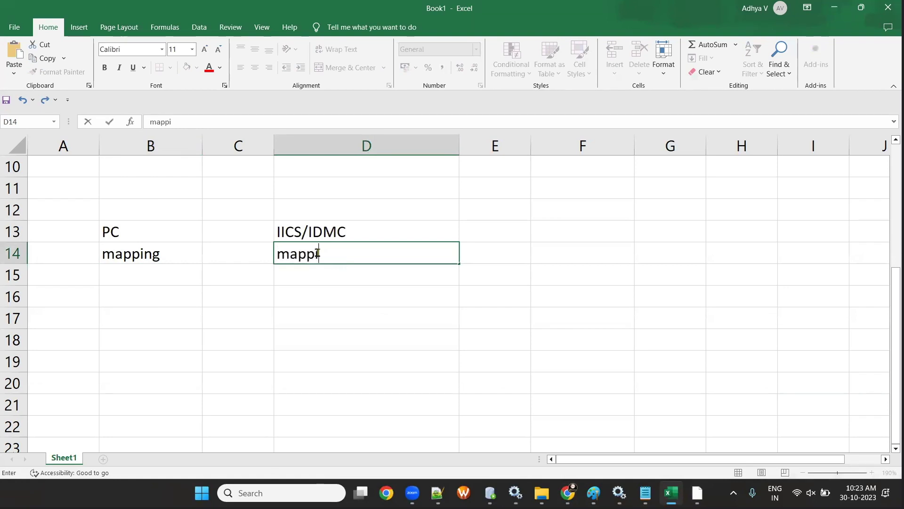
pyautogui.click(182, 283)
pyautogui.write('session')
pyautogui.press('Tab')
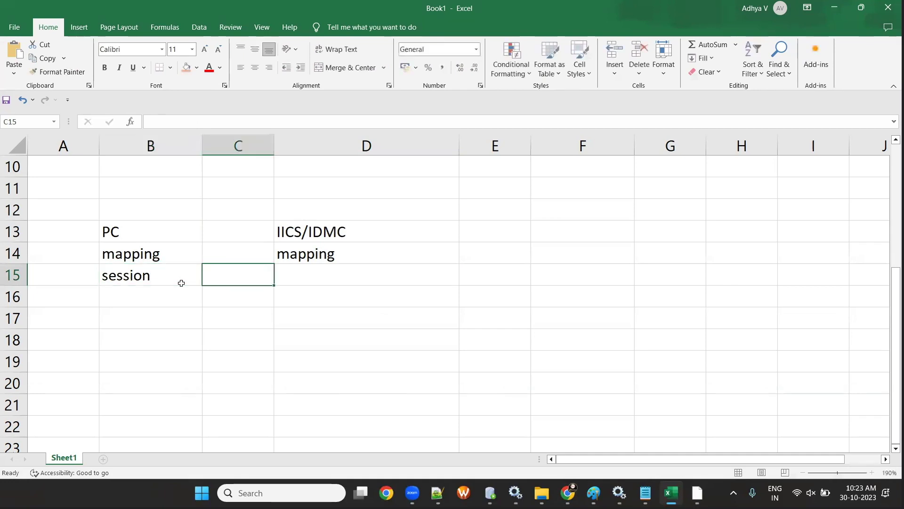
pyautogui.press('Tab')
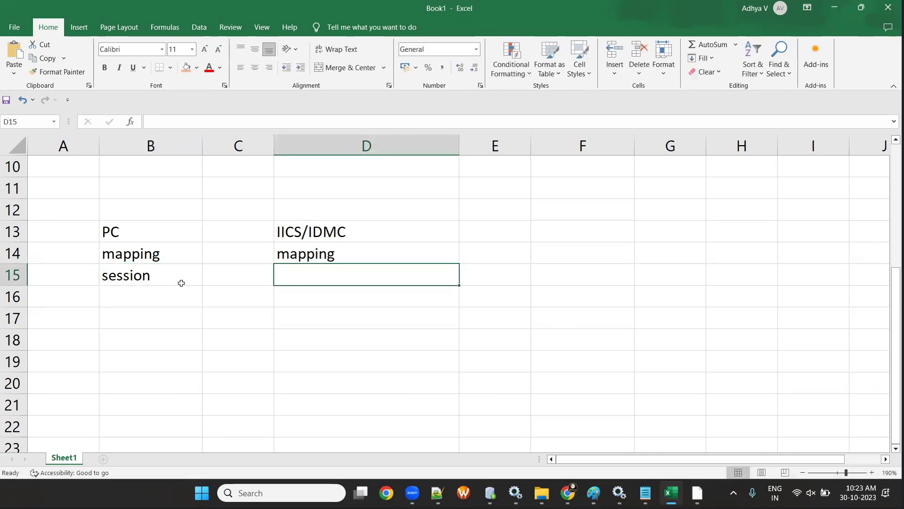
pyautogui.write('MA')
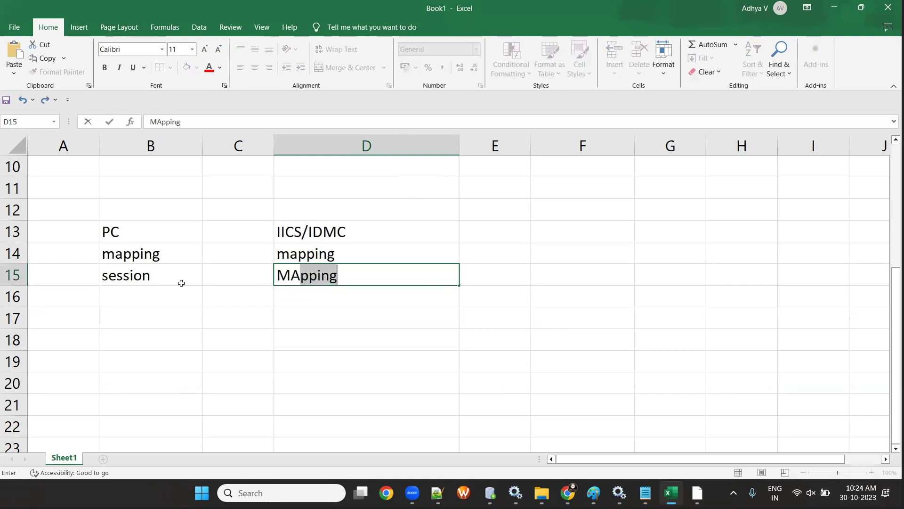
pyautogui.press('BackSpace')
pyautogui.press('BackSpace')
pyautogui.write('apping')
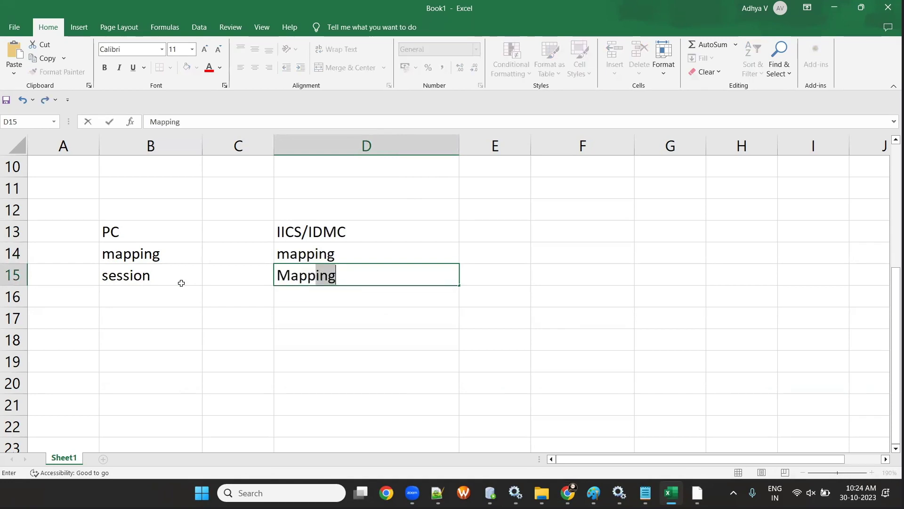
pyautogui.write(' Congurati')
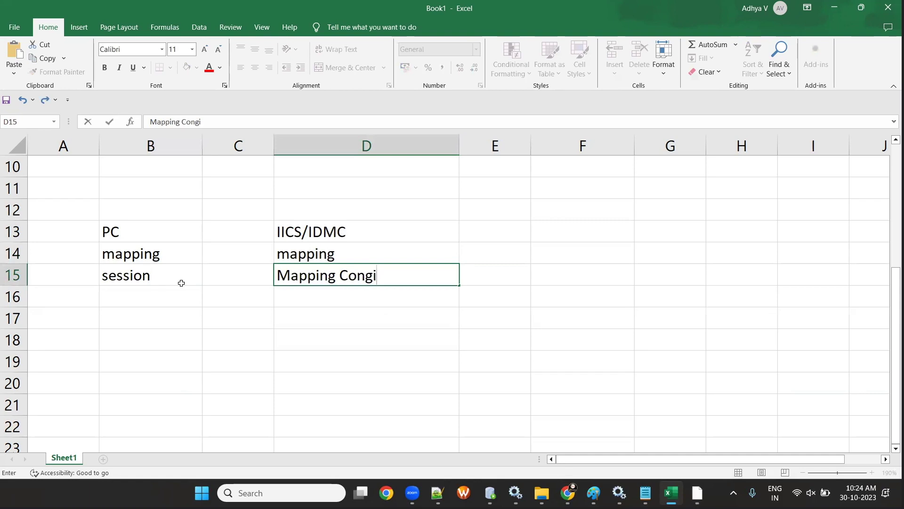
pyautogui.write('on Task')
pyautogui.click(332, 311)
# - Amend D15 to 'Mapping Conguration Task(mct)' and autofit column D
pyautogui.click(420, 272)
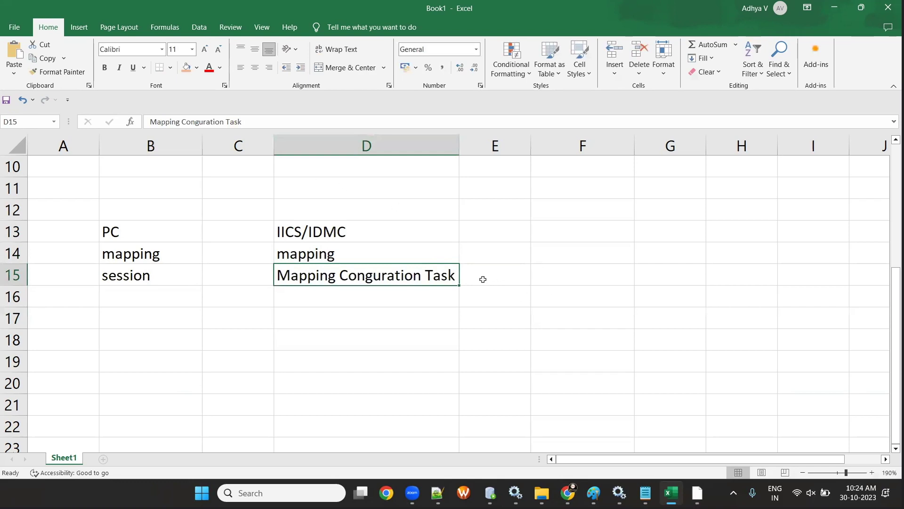
pyautogui.click(259, 121)
pyautogui.write('(mct(')
pyautogui.press('BackSpace')
pyautogui.write(')')
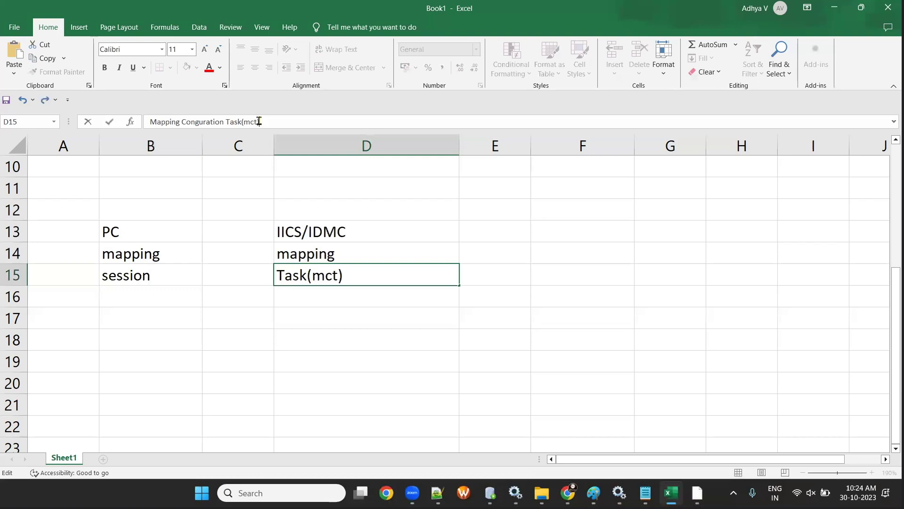
pyautogui.click(434, 424)
pyautogui.doubleClick(459, 148)
# - Enter workflow in B16 and taskflow in D16
pyautogui.click(131, 303)
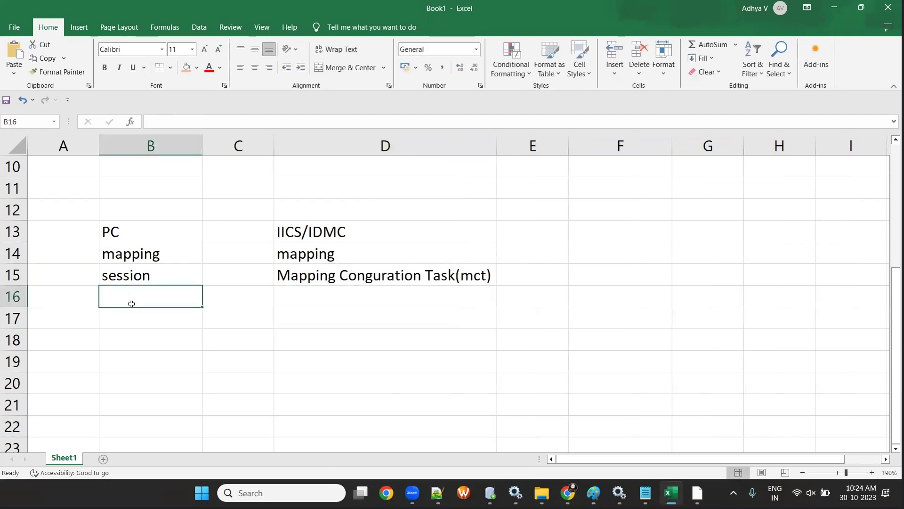
pyautogui.write('wor')
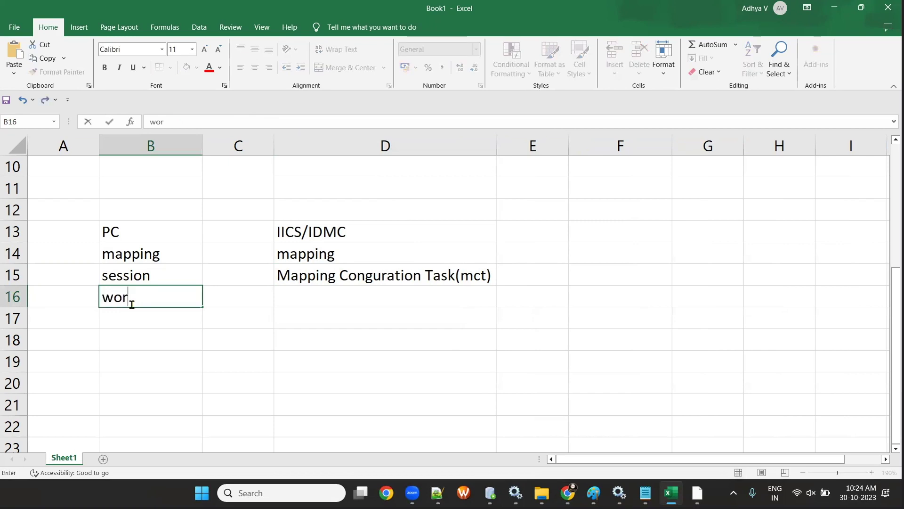
pyautogui.write('kflow')
pyautogui.press('Tab')
pyautogui.press('Tab')
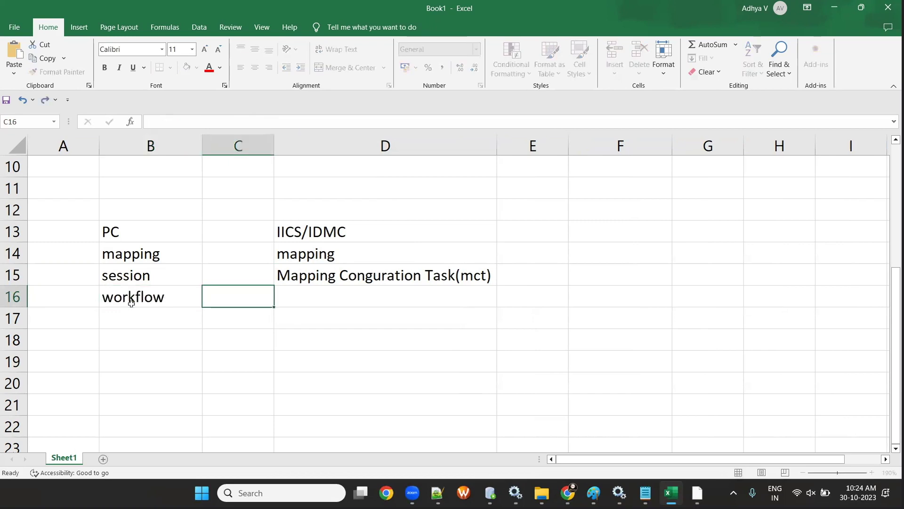
pyautogui.write('taskflow')
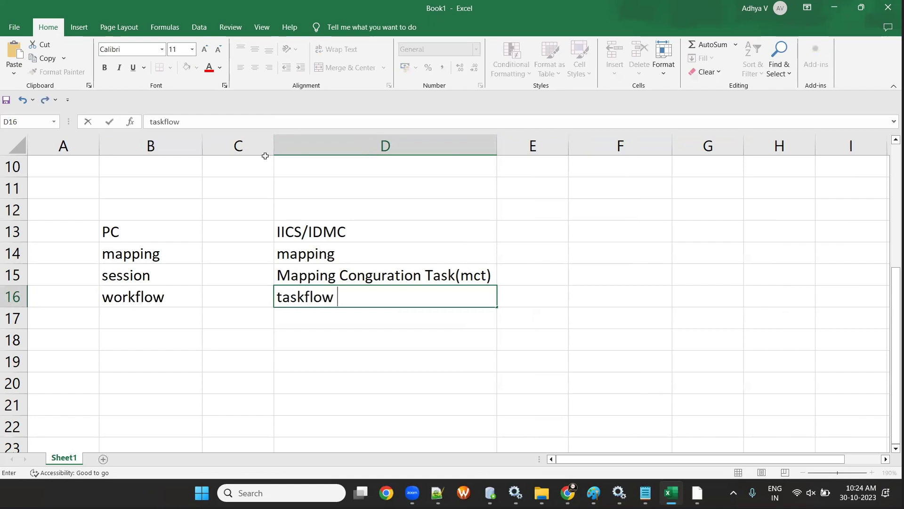
pyautogui.click(305, 145)
# - Widen column B and narrow column C to a thin gap
pyautogui.moveTo(203, 144); pyautogui.dragTo(228, 144)
pyautogui.moveTo(301, 148); pyautogui.dragTo(383, 149)
pyautogui.moveTo(229, 145); pyautogui.dragTo(338, 160)
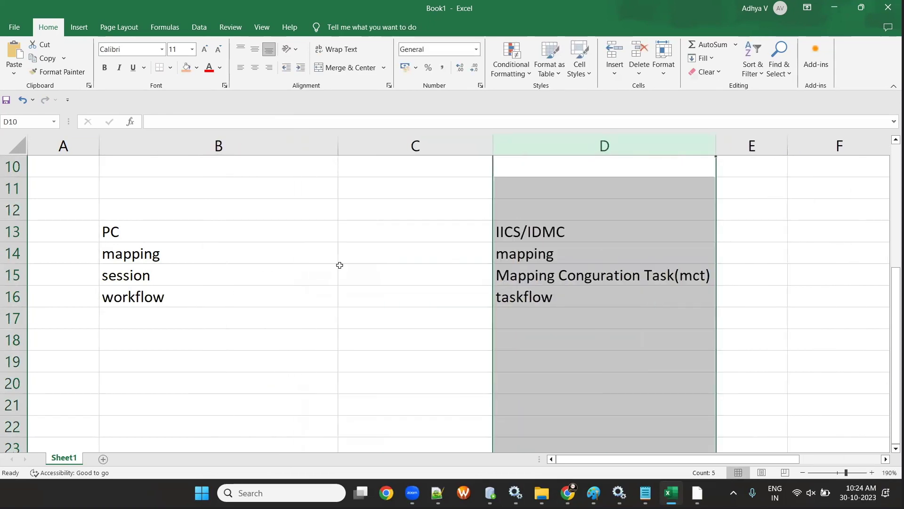
pyautogui.click(495, 142)
pyautogui.moveTo(496, 142); pyautogui.dragTo(372, 143)
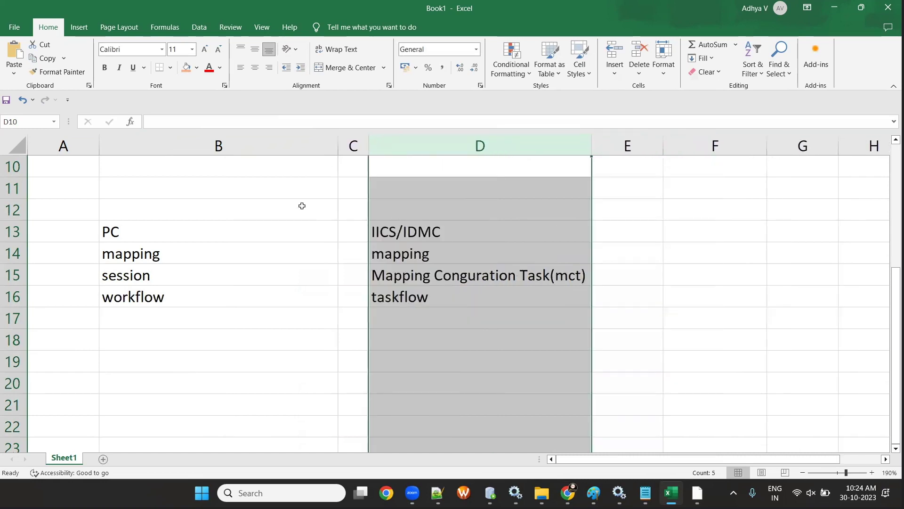
pyautogui.click(265, 235)
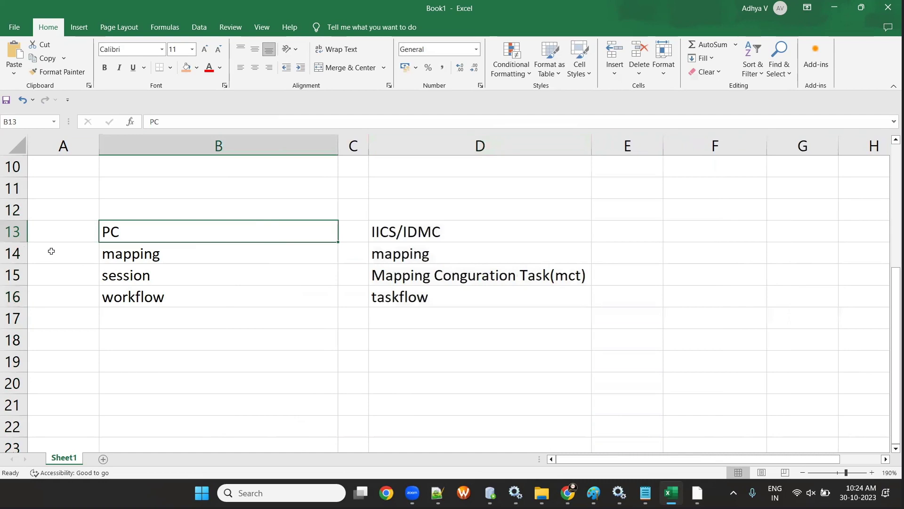
# - Mark the mapping row 'no' in A14 and 'yes' in E14
pyautogui.click(50, 252)
pyautogui.write('no')
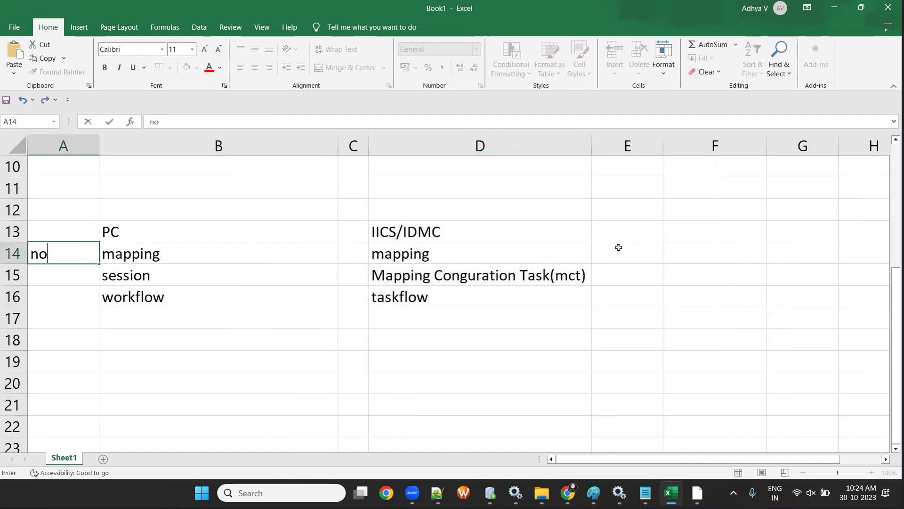
pyautogui.click(619, 248)
pyautogui.write('no')
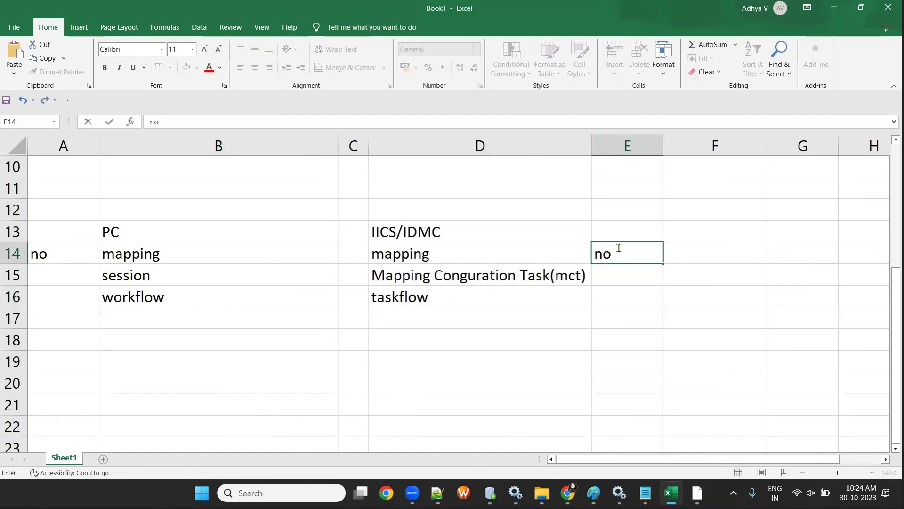
pyautogui.press('BackSpace')
pyautogui.press('BackSpace')
pyautogui.write('yes')
pyautogui.click(634, 333)
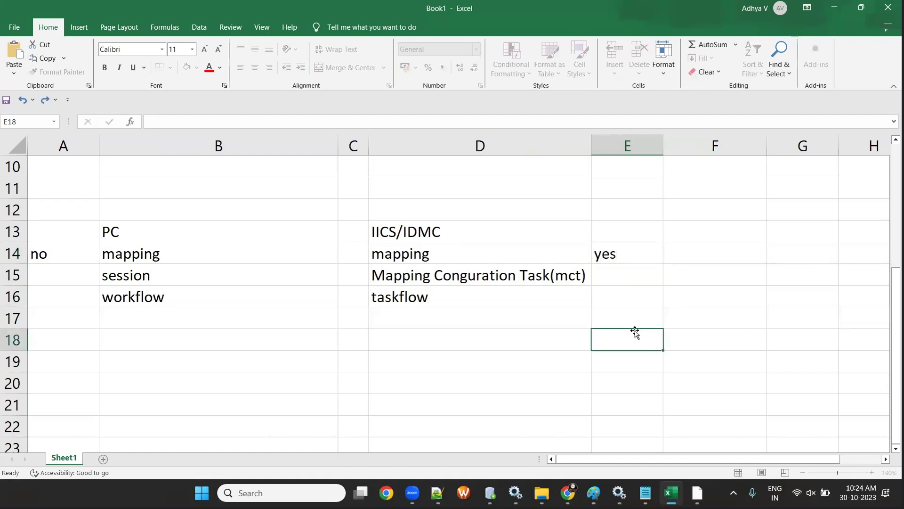
# - Mark the session row 'no' in A15 and 'yes' in E15
pyautogui.click(51, 273)
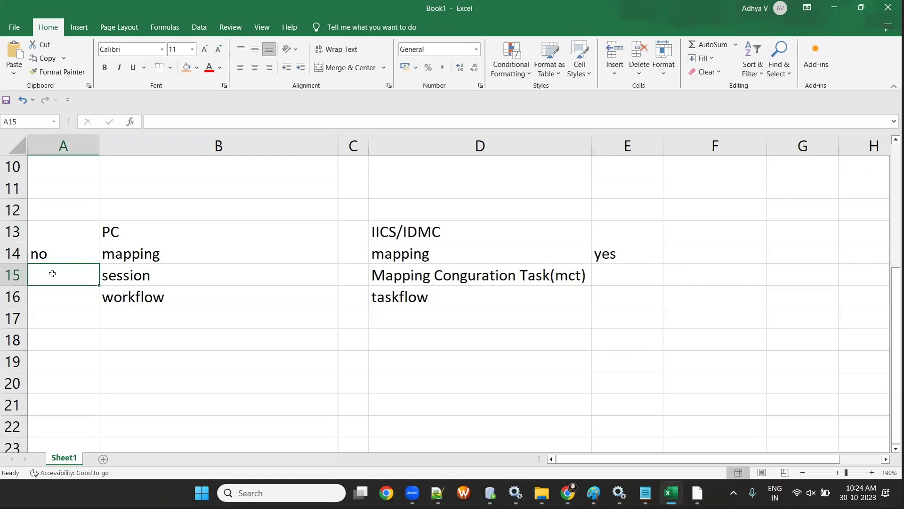
pyautogui.write('no')
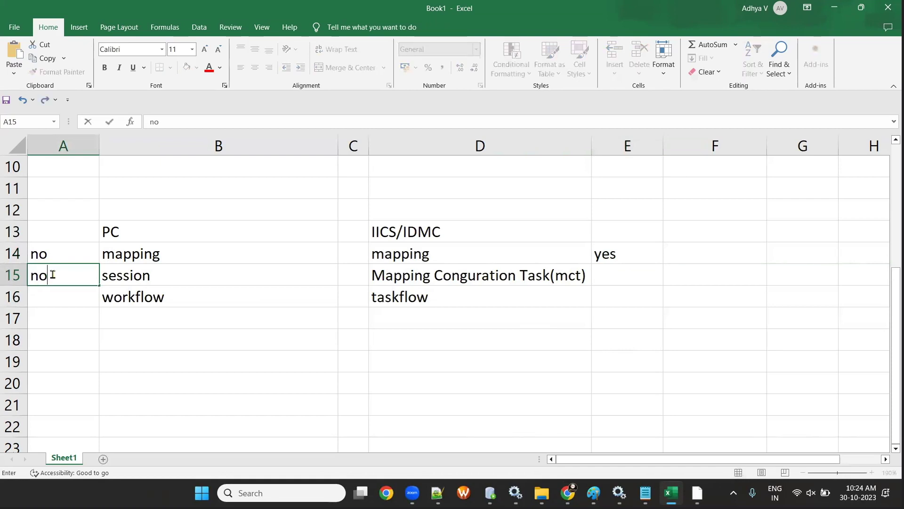
pyautogui.click(615, 265)
pyautogui.write('yues')
pyautogui.press('BackSpace')
pyautogui.press('BackSpace')
pyautogui.press('BackSpace')
pyautogui.write('es')
pyautogui.moveTo(462, 256); pyautogui.dragTo(616, 254)
# - Mark taskflow 'yes' in E16
pyautogui.moveTo(500, 275); pyautogui.dragTo(614, 270)
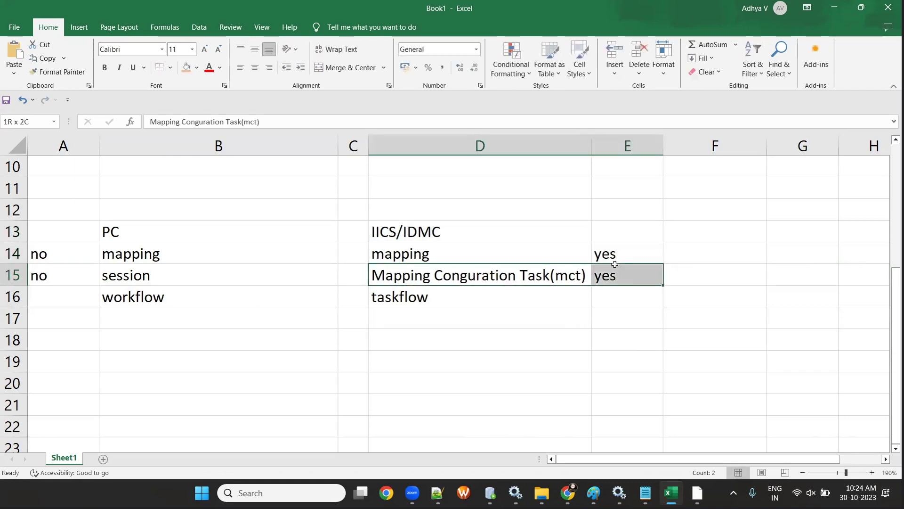
pyautogui.click(535, 295)
pyautogui.press('Right')
pyautogui.write('yes')
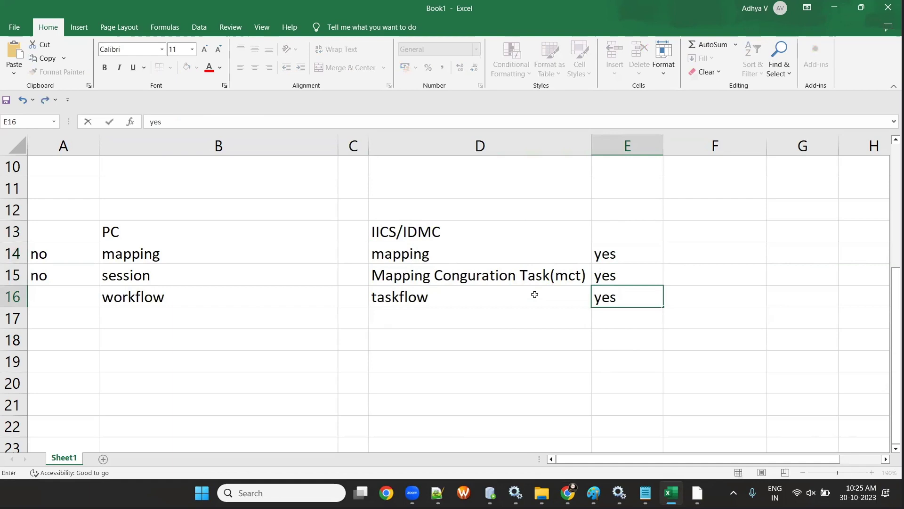
pyautogui.click(512, 335)
# - Shade the mapping and mct rows D14:E15 light blue
pyautogui.moveTo(454, 258); pyautogui.dragTo(615, 275)
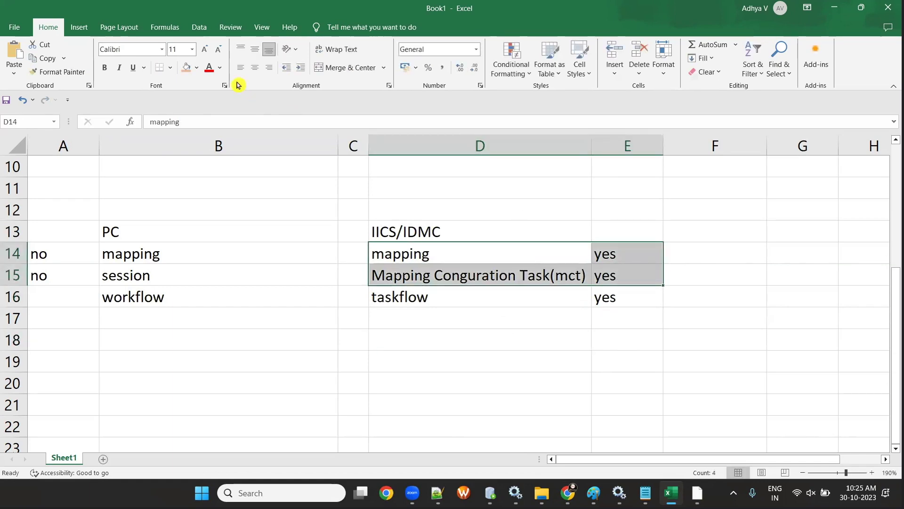
pyautogui.click(196, 67)
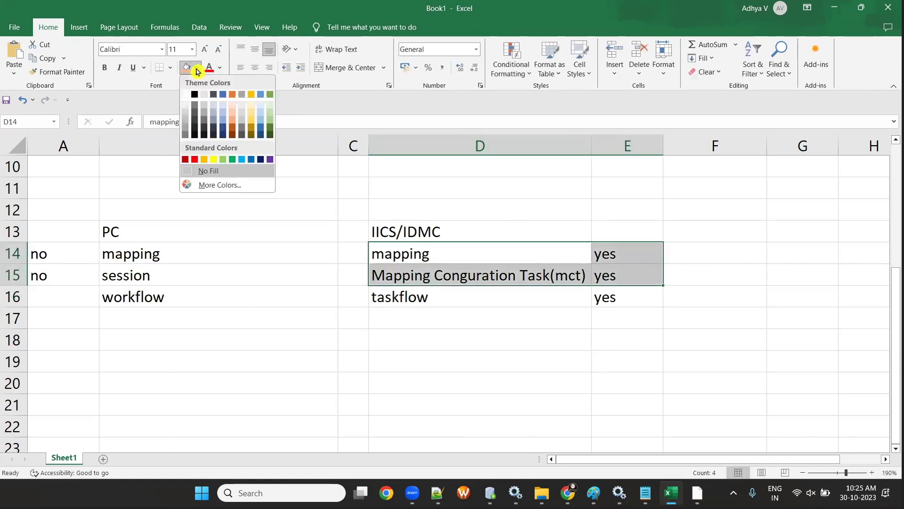
pyautogui.click(223, 105)
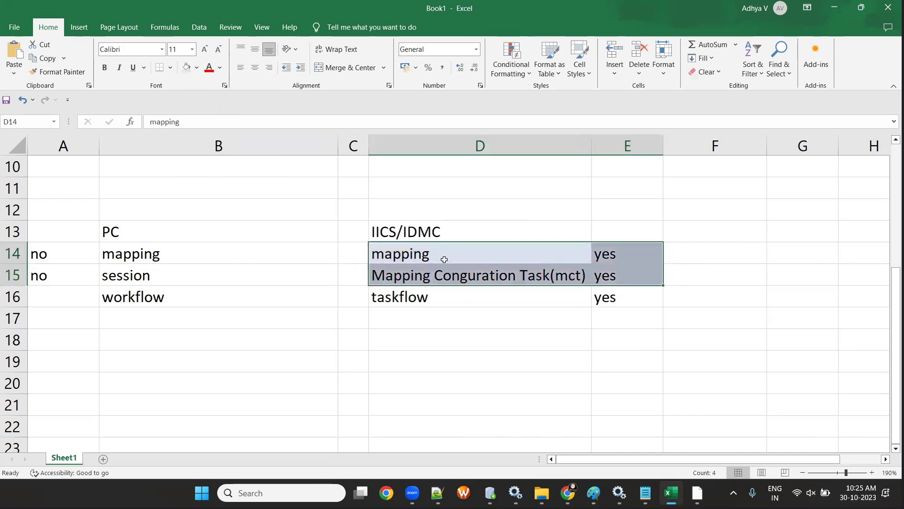
# - Apply All Borders to the IICS/IDMC table D14:E16 and the PC table A14:B16
pyautogui.moveTo(39, 255); pyautogui.dragTo(619, 295)
pyautogui.click(418, 363)
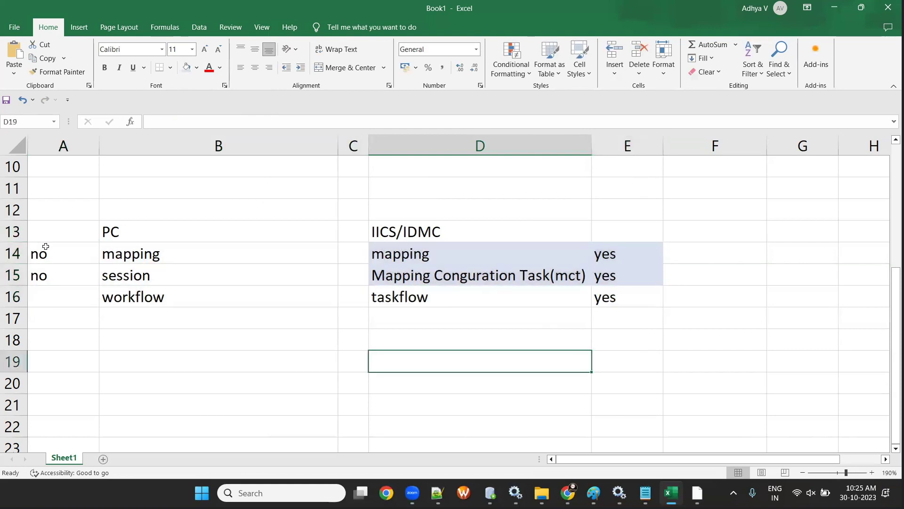
pyautogui.click(422, 296)
pyautogui.moveTo(423, 254); pyautogui.dragTo(612, 297)
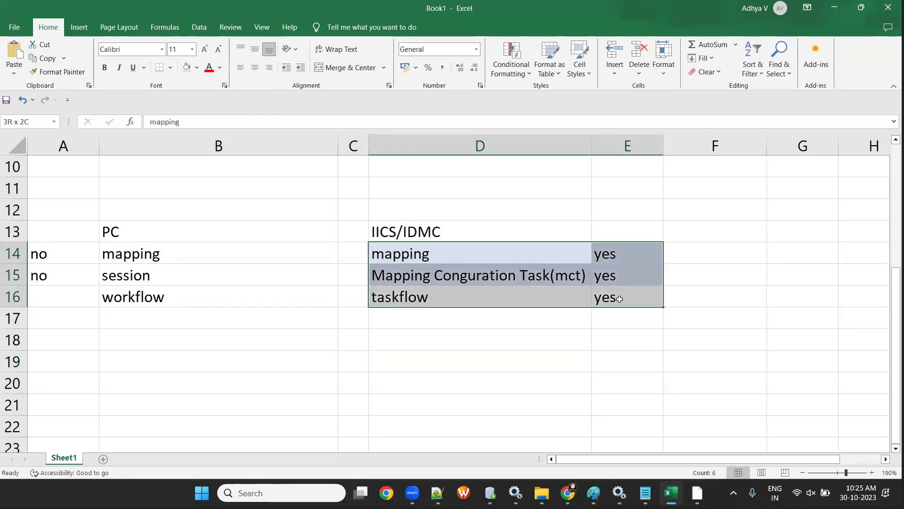
pyautogui.click(170, 69)
pyautogui.click(198, 170)
pyautogui.click(302, 345)
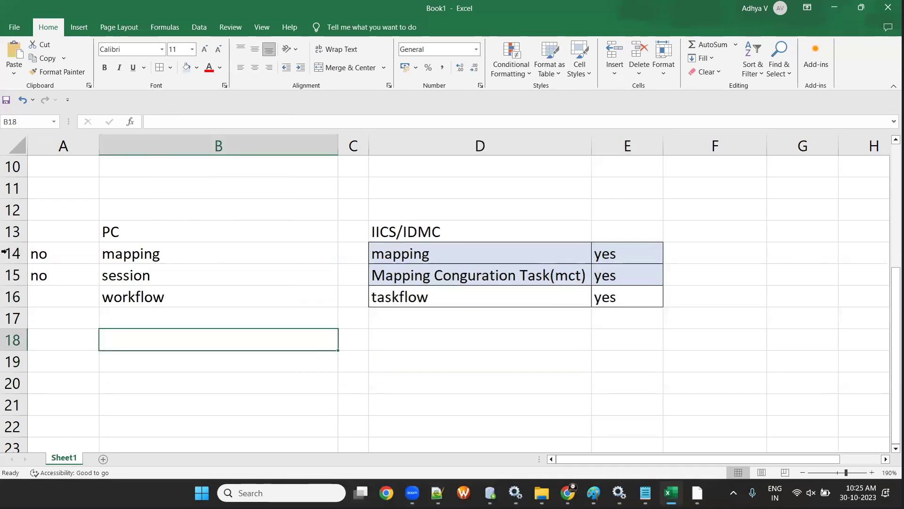
pyautogui.moveTo(54, 253); pyautogui.dragTo(245, 297)
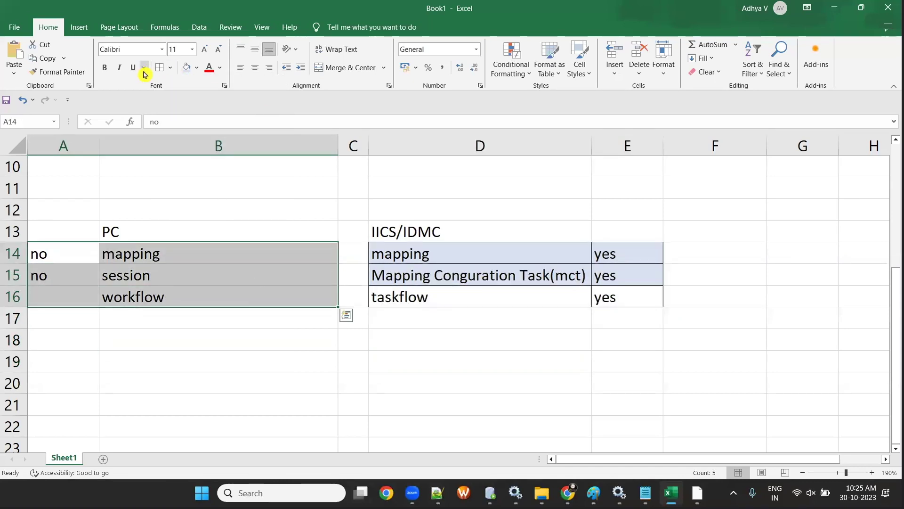
pyautogui.click(159, 72)
pyautogui.click(247, 379)
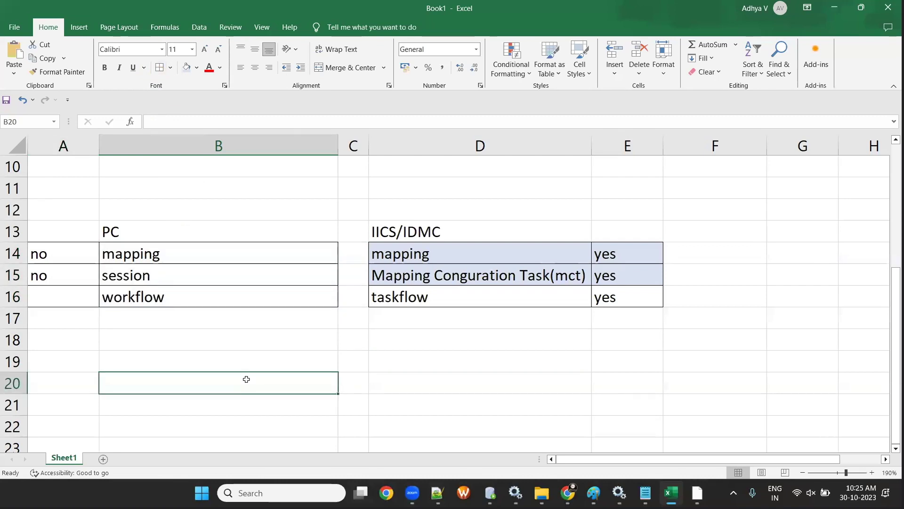
# - Mark workflow 'yes' in A16, then return to the Data Integration mapping page
pyautogui.click(61, 290)
pyautogui.write('yes')
pyautogui.click(198, 347)
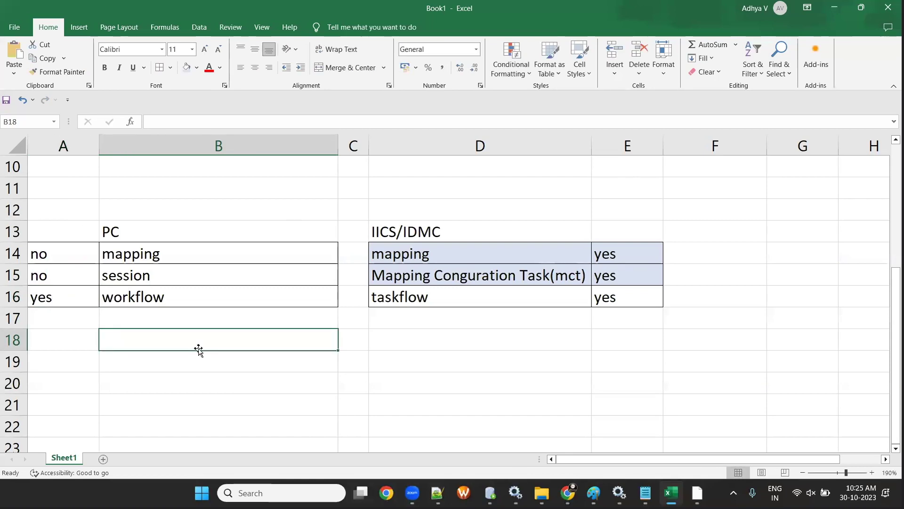
pyautogui.moveTo(423, 254); pyautogui.dragTo(707, 255)
pyautogui.click(516, 272)
pyautogui.moveTo(517, 272); pyautogui.dragTo(619, 274)
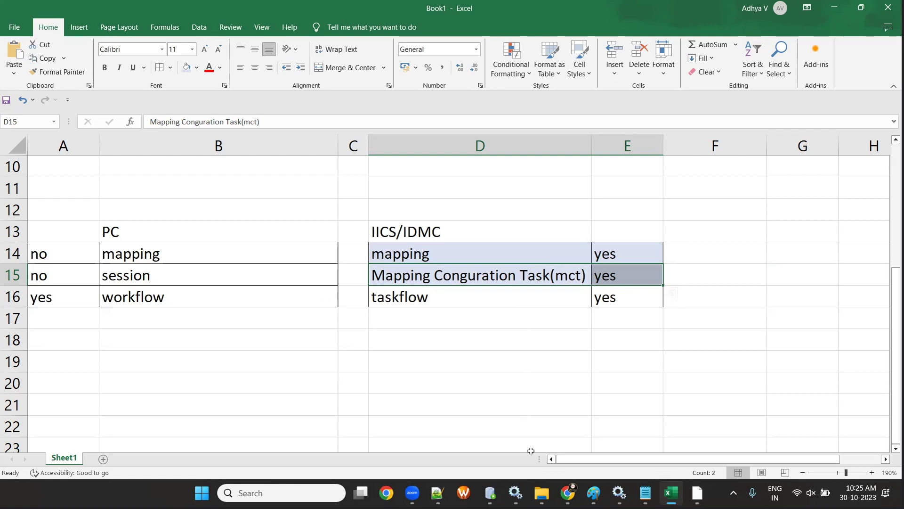
pyautogui.click(568, 493)
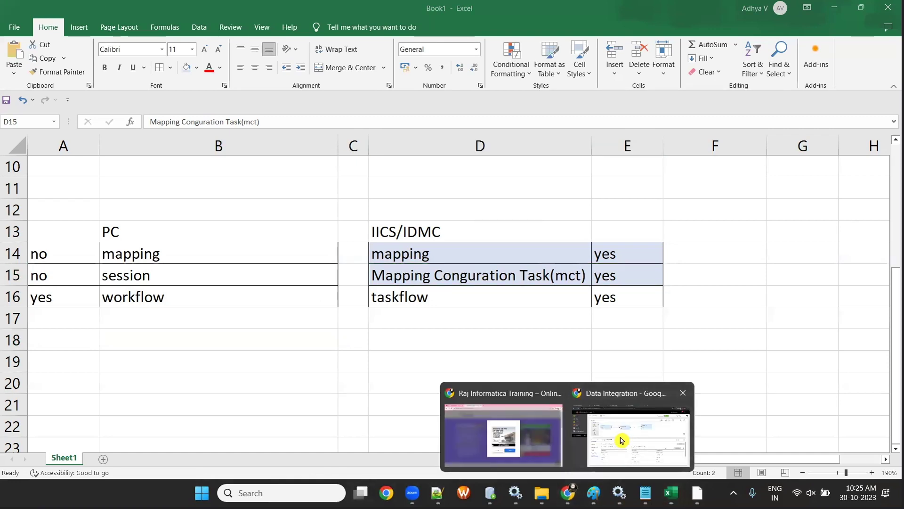
pyautogui.click(631, 429)
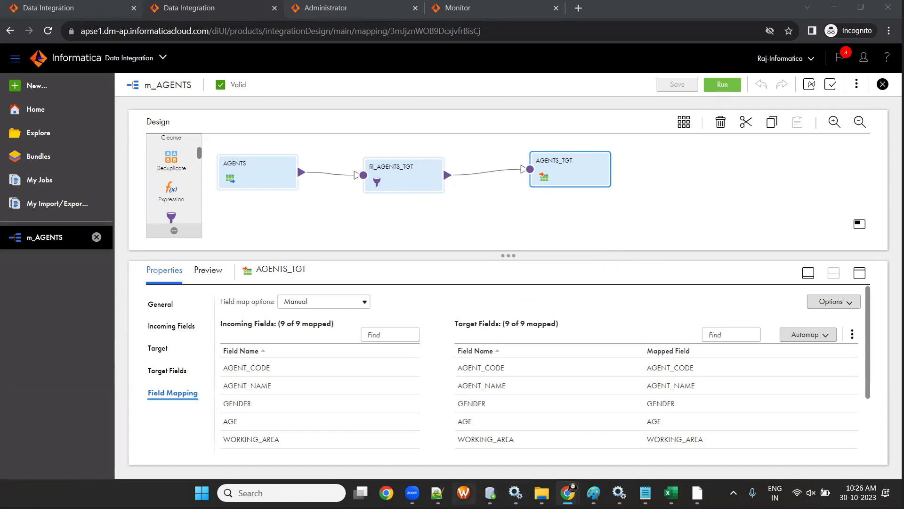
# - Copy the m_AGENTS_TGT mapping name from PowerCenter Designer's mapping details
pyautogui.click(697, 493)
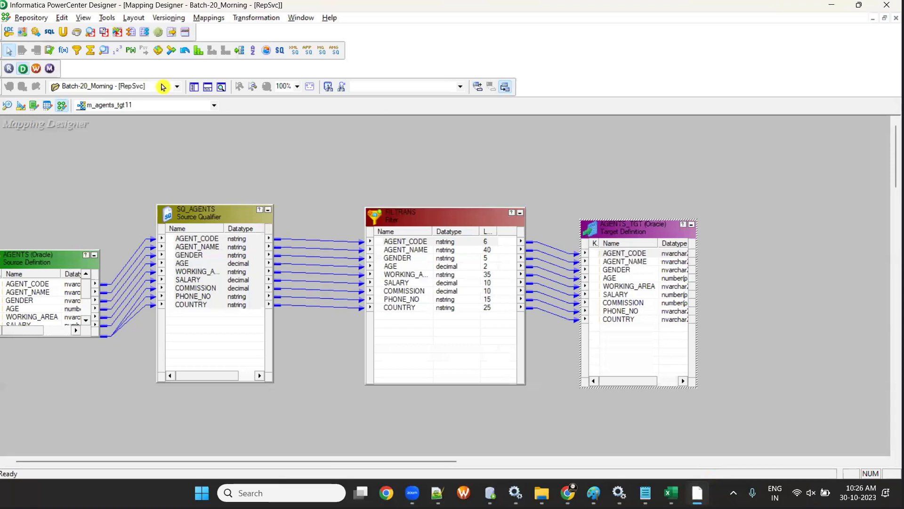
pyautogui.click(201, 18)
pyautogui.click(216, 52)
pyautogui.hotkey('ctrl', 'c')
pyautogui.click(464, 281)
# - Launch Workflow Manager maximised and switch to the Task Developer
pyautogui.click(36, 68)
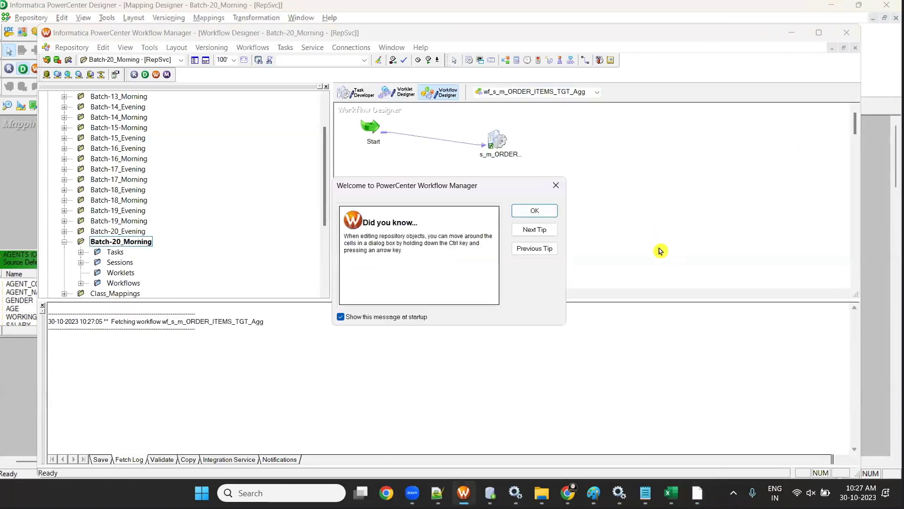
pyautogui.click(520, 216)
pyautogui.doubleClick(593, 33)
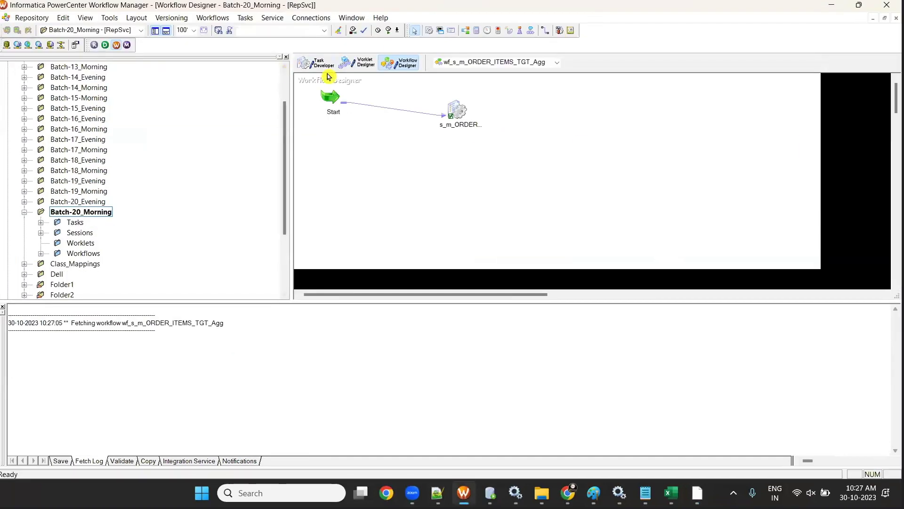
pyautogui.rightClick(553, 111)
pyautogui.click(584, 130)
# - Create session s_m_agents_tgt11 linked to the m_AGENTS_TGT mapping
pyautogui.click(204, 18)
pyautogui.click(207, 29)
pyautogui.click(532, 199)
pyautogui.write('s_')
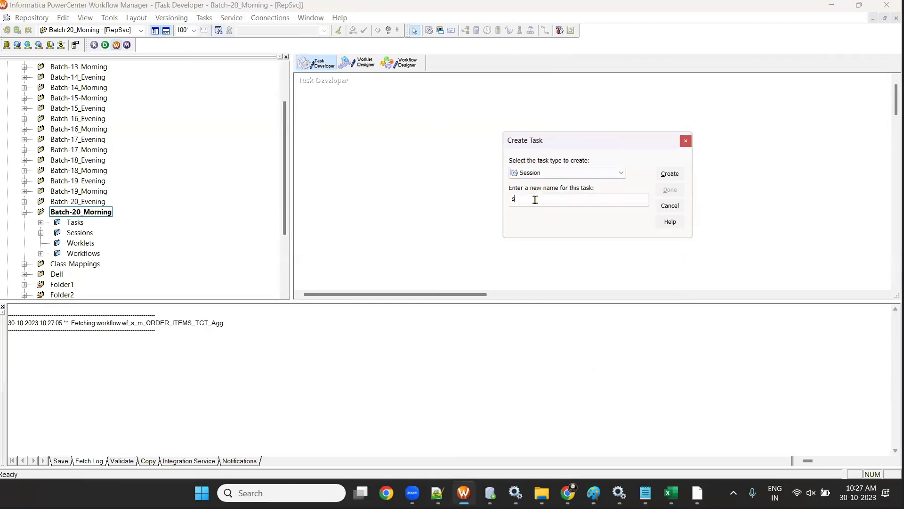
pyautogui.hotkey('ctrl', 'v')
pyautogui.click(670, 173)
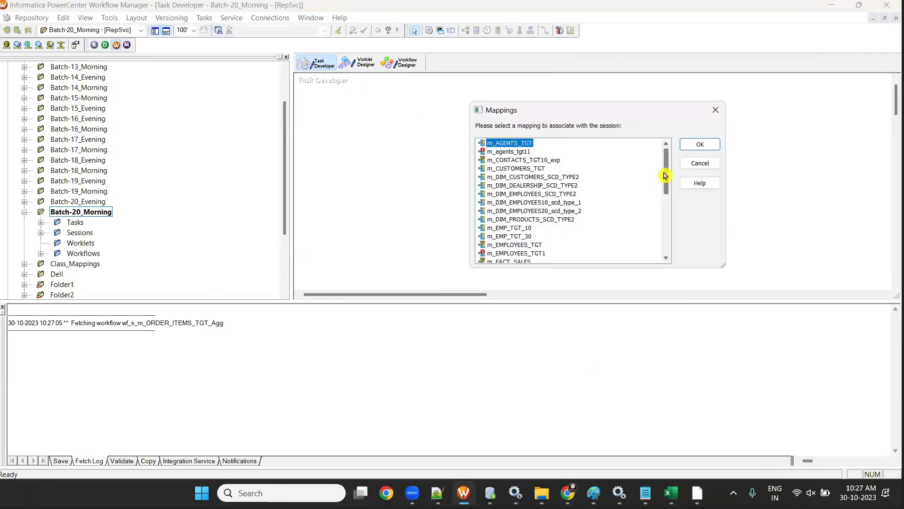
pyautogui.click(699, 146)
pyautogui.click(670, 189)
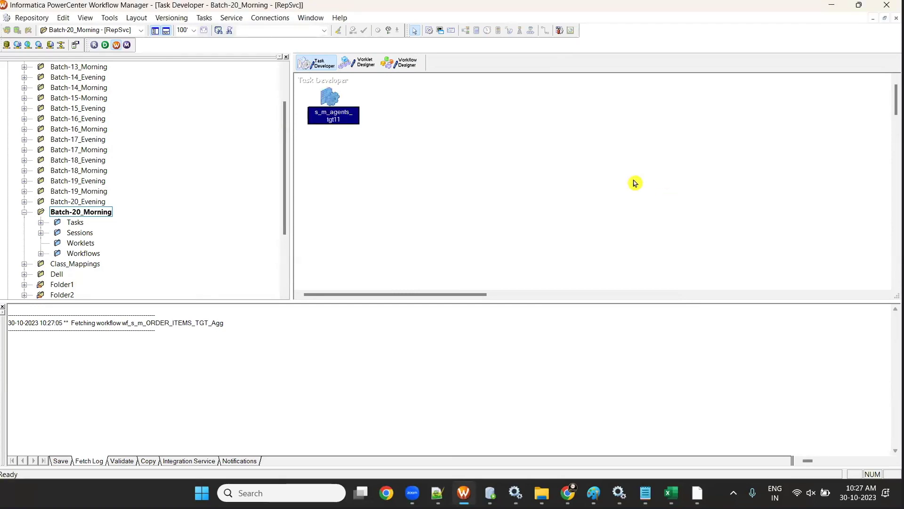
# - Review the session's General, Properties, Config Object and Components tabs, then close it
pyautogui.doubleClick(325, 94)
pyautogui.doubleClick(331, 29)
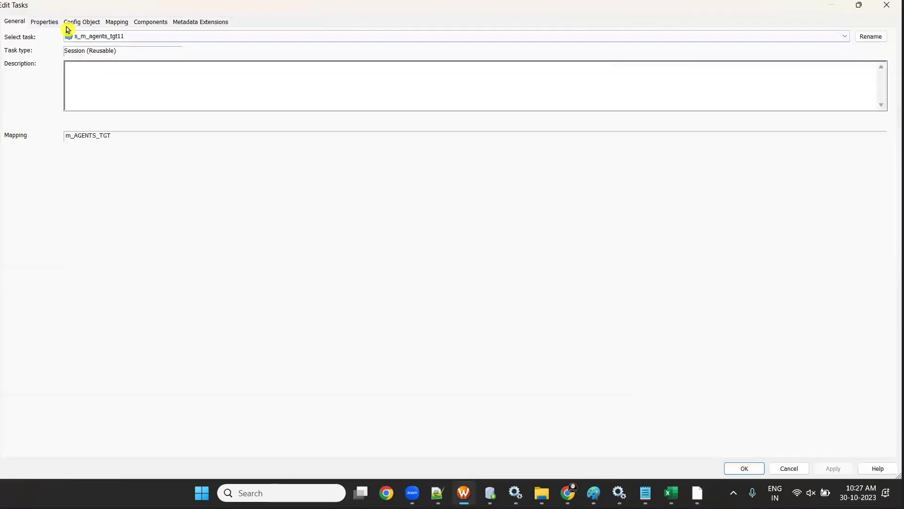
pyautogui.click(43, 24)
pyautogui.click(82, 22)
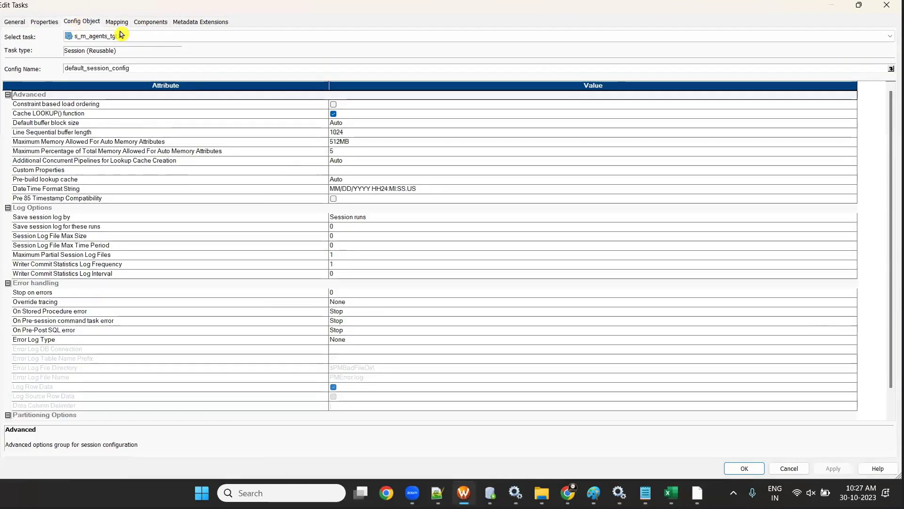
pyautogui.click(140, 23)
pyautogui.click(19, 22)
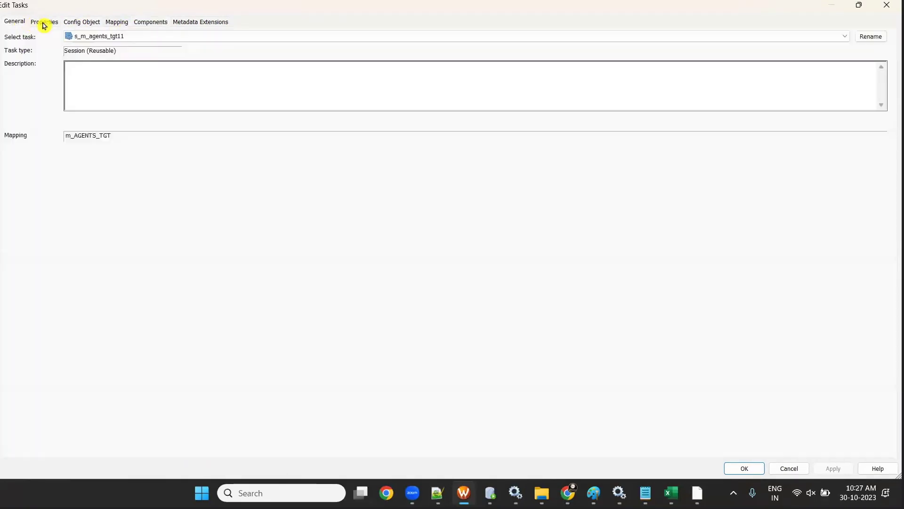
pyautogui.click(43, 23)
pyautogui.click(115, 25)
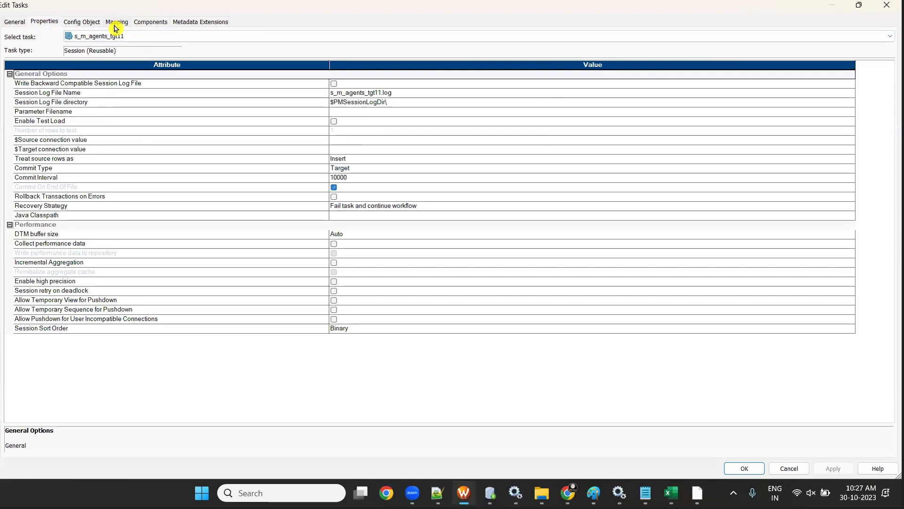
pyautogui.click(886, 5)
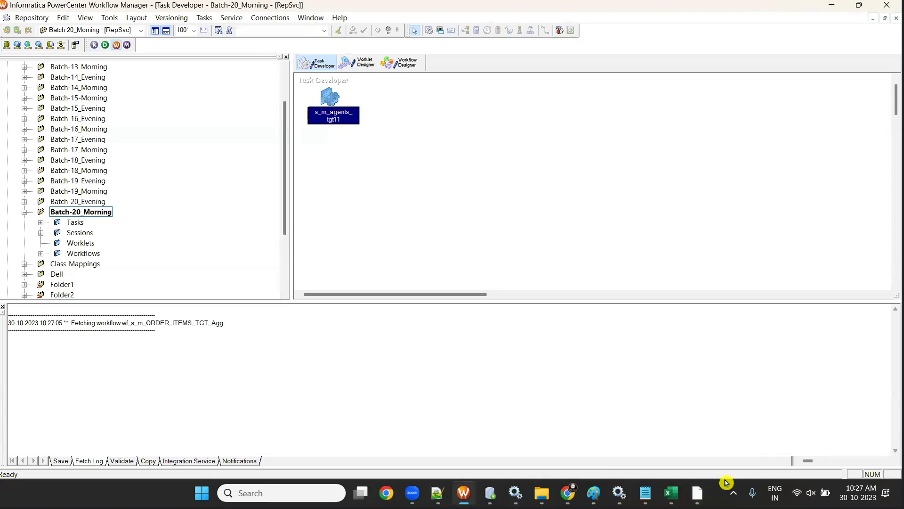
pyautogui.click(569, 492)
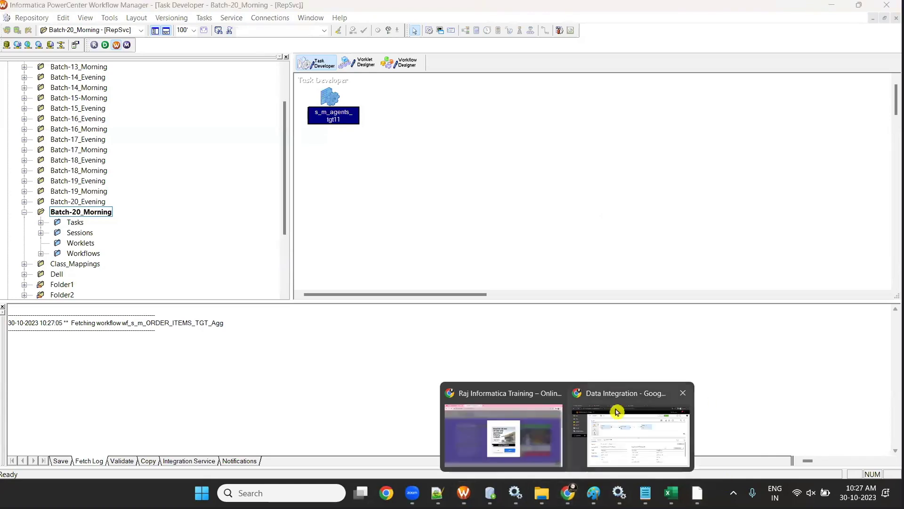
# - Back in Data Integration, select the m_AGENTS mapping name and open the New Asset dialog
pyautogui.click(615, 412)
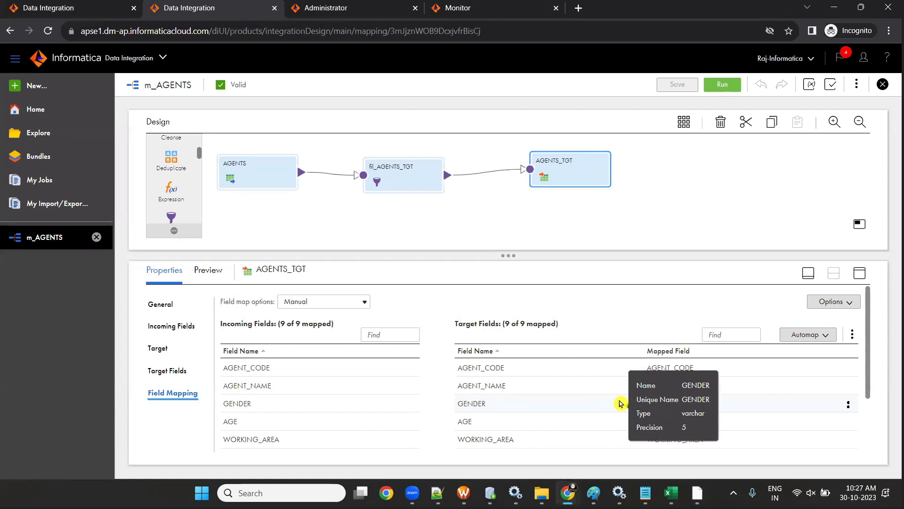
pyautogui.click(36, 87)
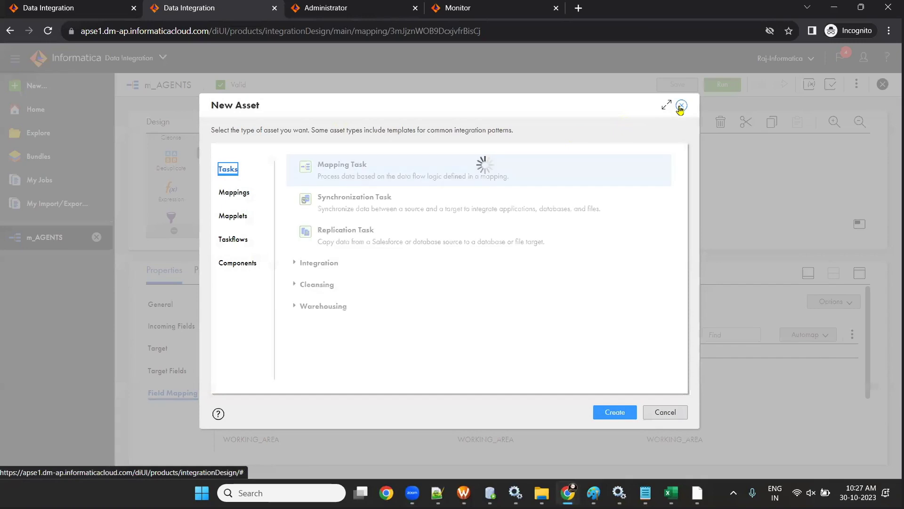
pyautogui.click(681, 105)
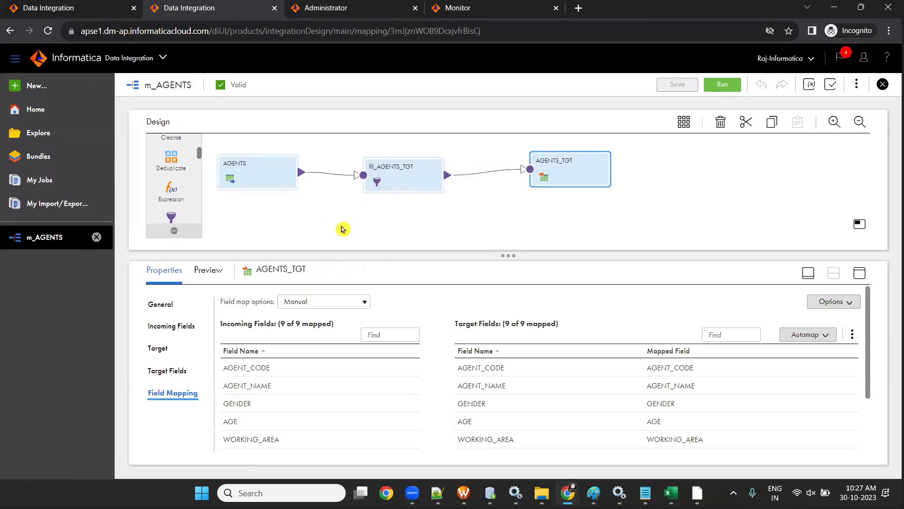
pyautogui.click(368, 213)
pyautogui.moveTo(244, 296); pyautogui.dragTo(180, 294)
pyautogui.hotkey('ctrl', 'c')
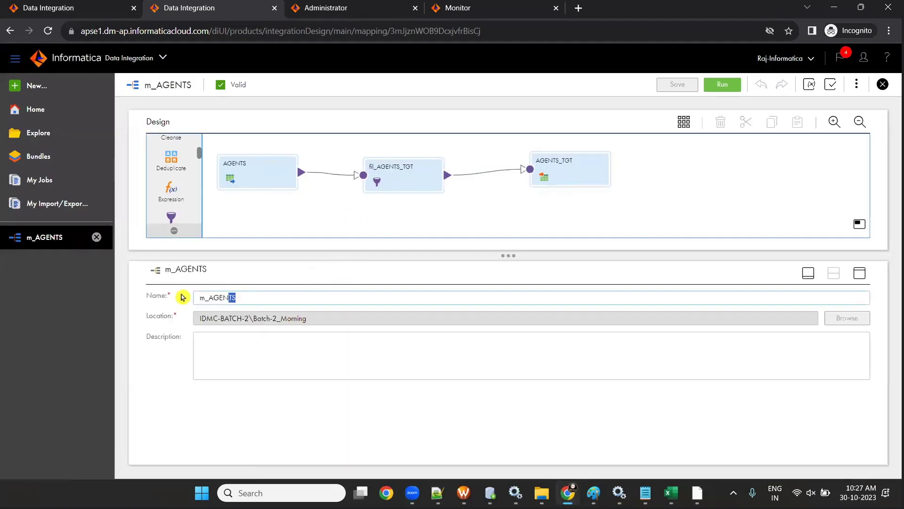
pyautogui.click(46, 88)
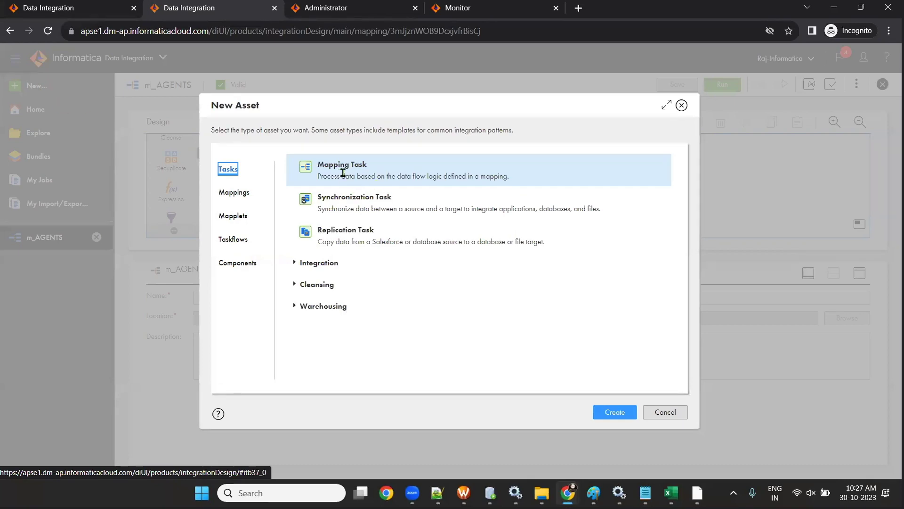
# - Create mapping task mct_m_AGENTS on runtime LAPTOP-ML8890RC using the m_AGENTS mapping
pyautogui.click(612, 414)
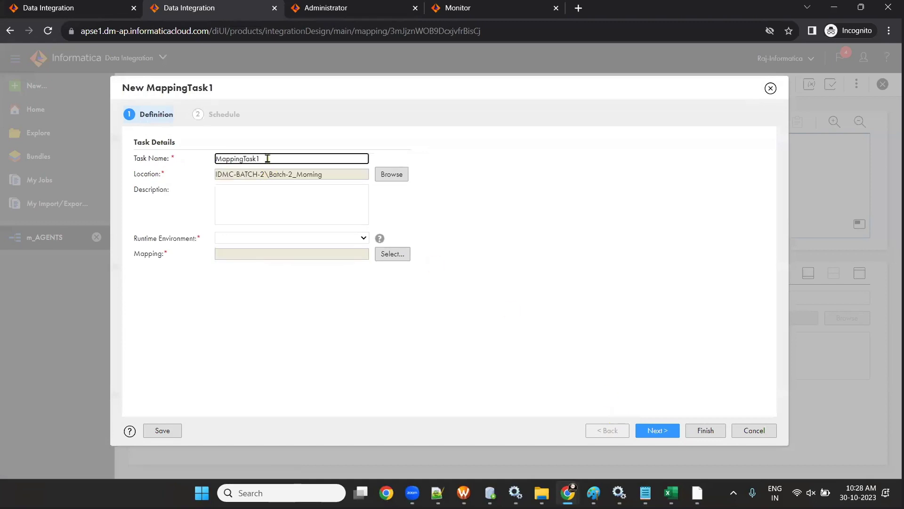
pyautogui.write('mct_')
pyautogui.hotkey('ctrl', 'v')
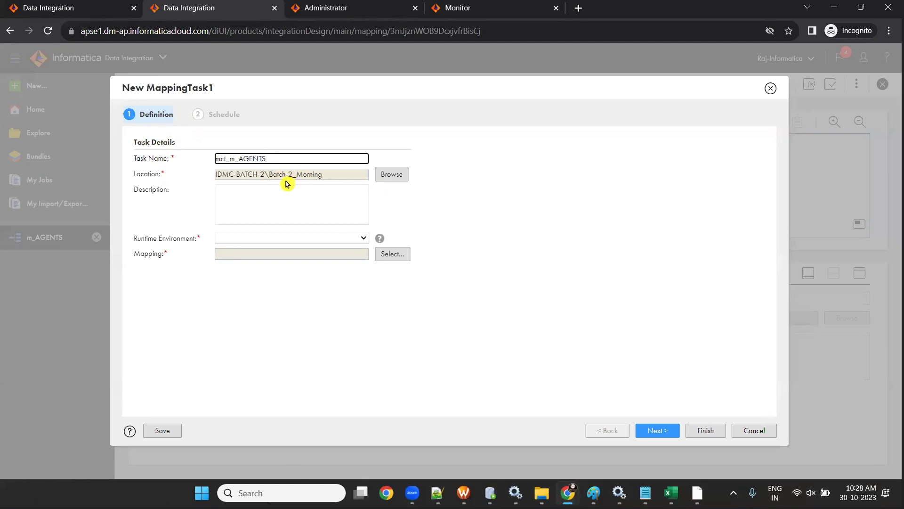
pyautogui.click(281, 238)
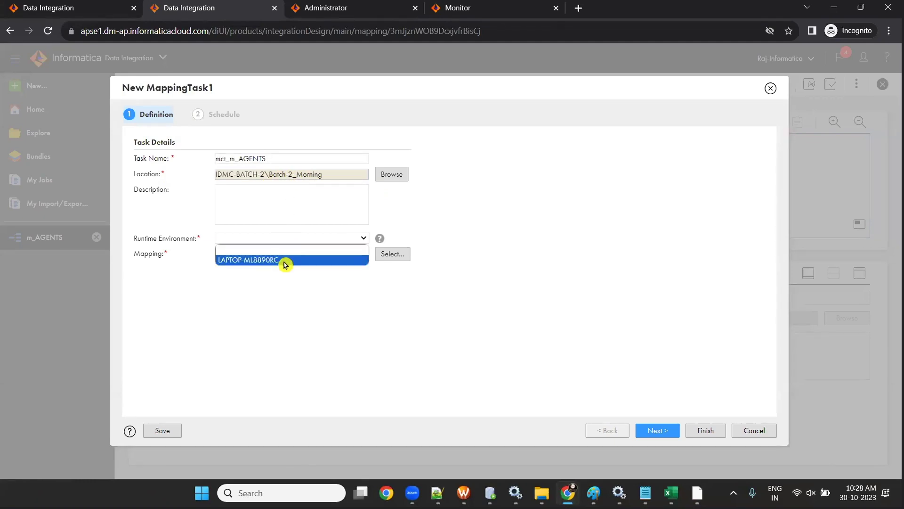
pyautogui.click(285, 260)
pyautogui.click(389, 254)
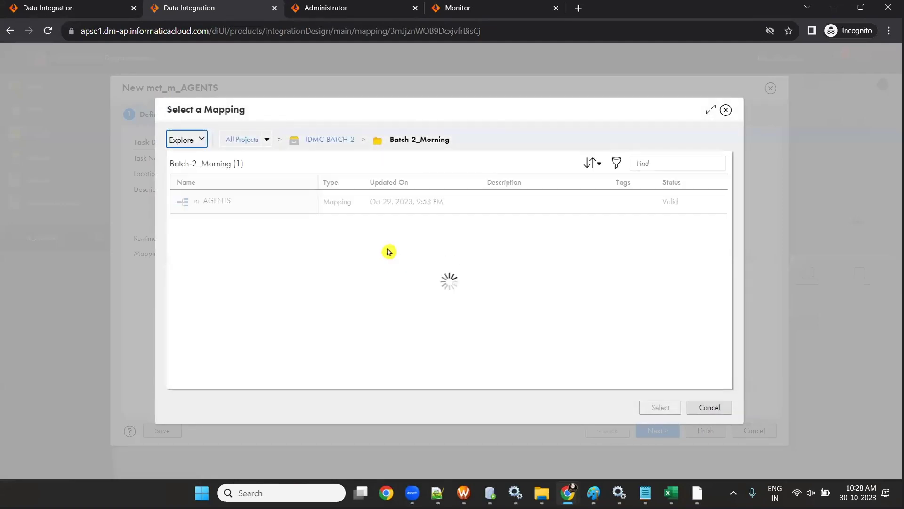
pyautogui.click(267, 206)
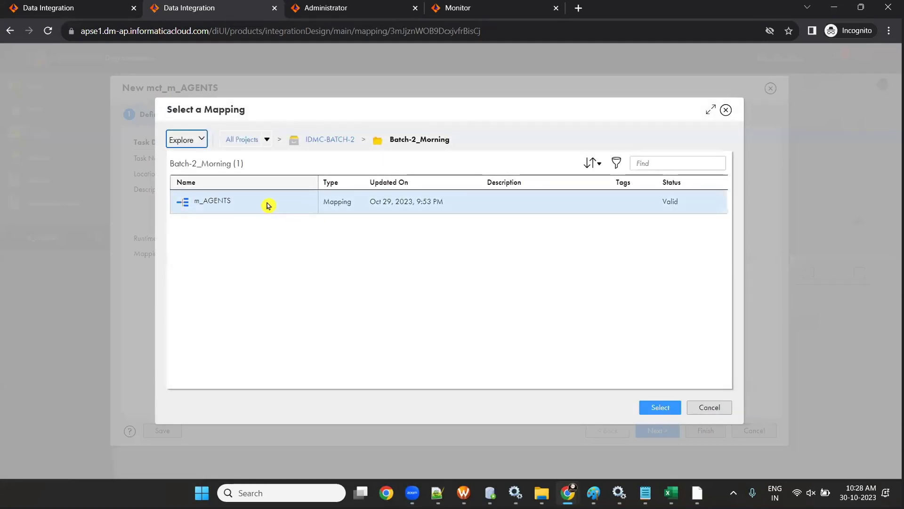
pyautogui.click(657, 410)
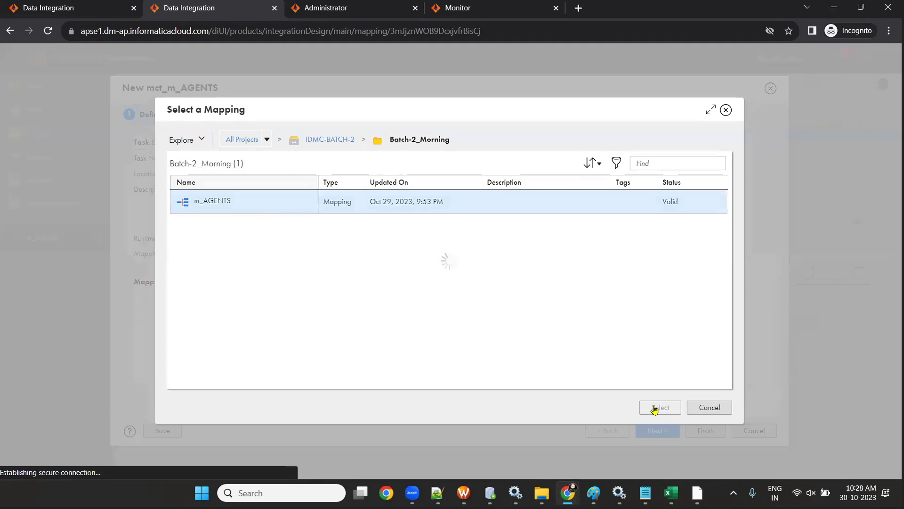
# - Advance to the Schedule page and review its default options
pyautogui.click(660, 432)
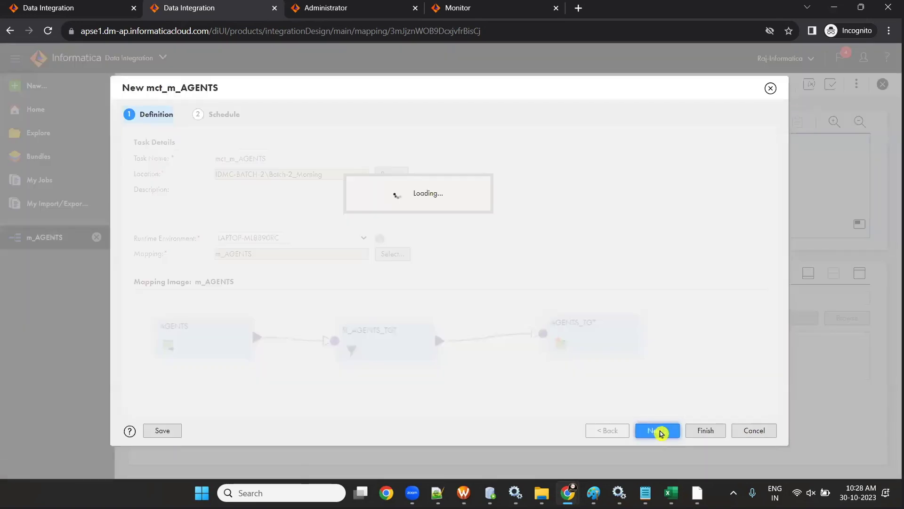
pyautogui.scroll(-6, 237, 230)
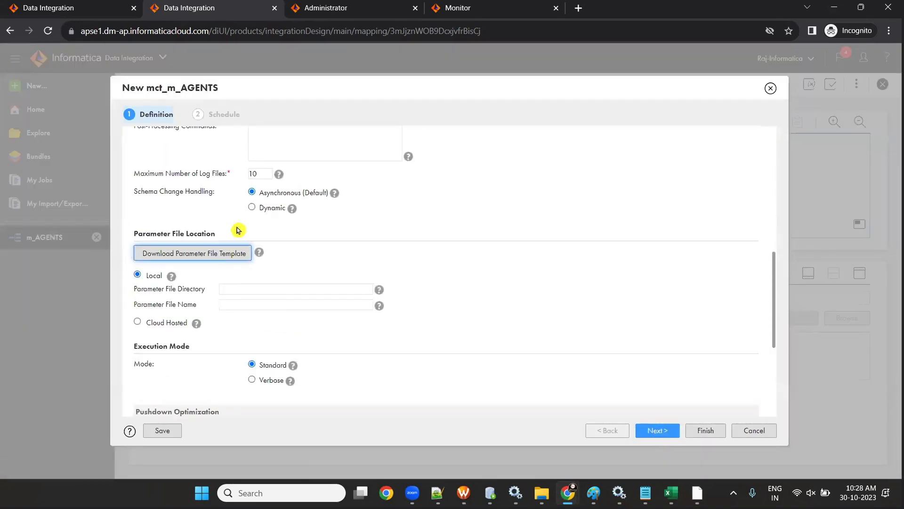
pyautogui.scroll(7, 217, 198)
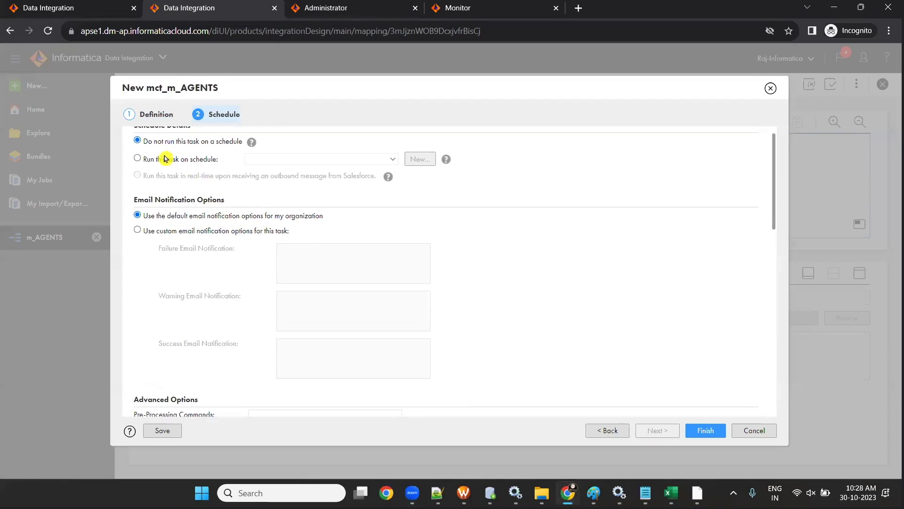
pyautogui.scroll(1, 283, 188)
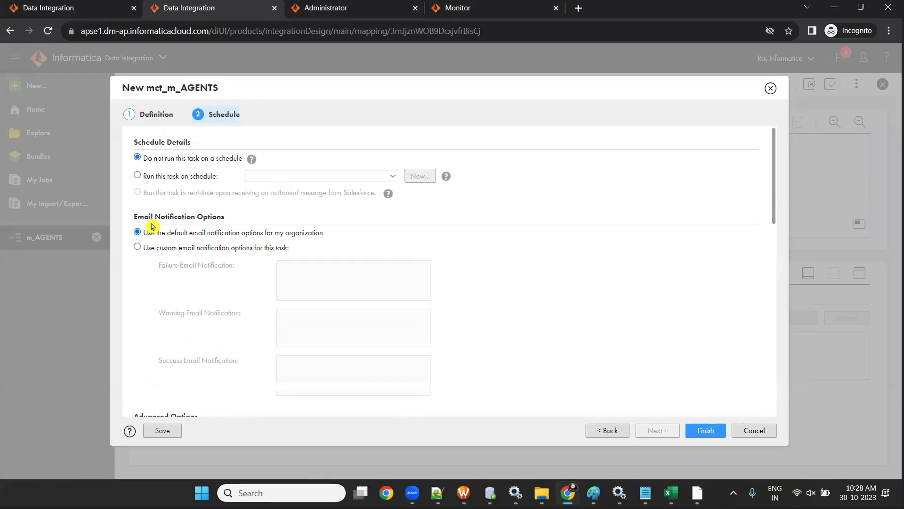
pyautogui.scroll(-4, 151, 226)
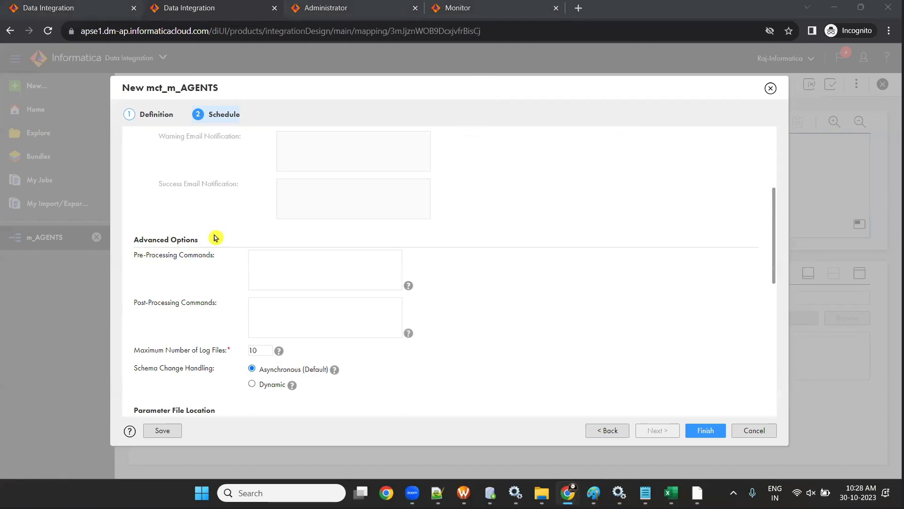
pyautogui.scroll(-4, 214, 235)
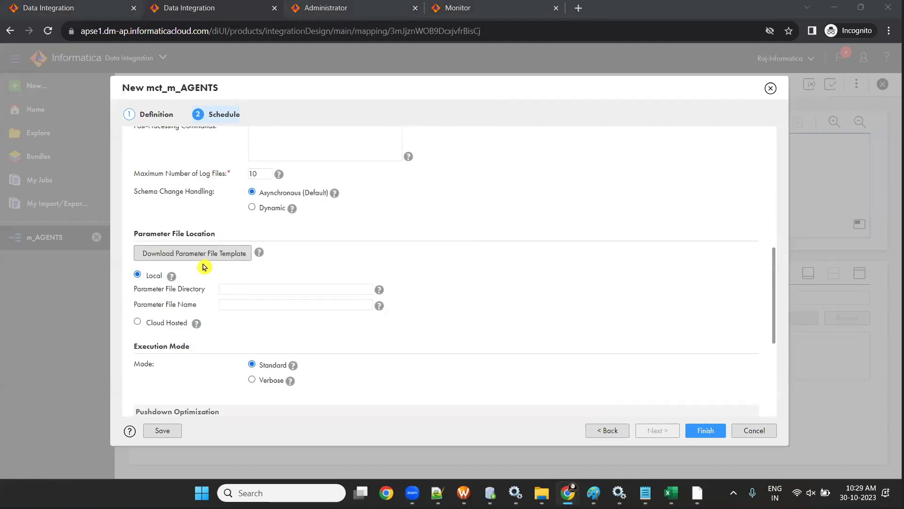
pyautogui.scroll(-5, 256, 304)
# - Remove the empty session property row and finish saving mct_m_AGENTS
pyautogui.click(150, 327)
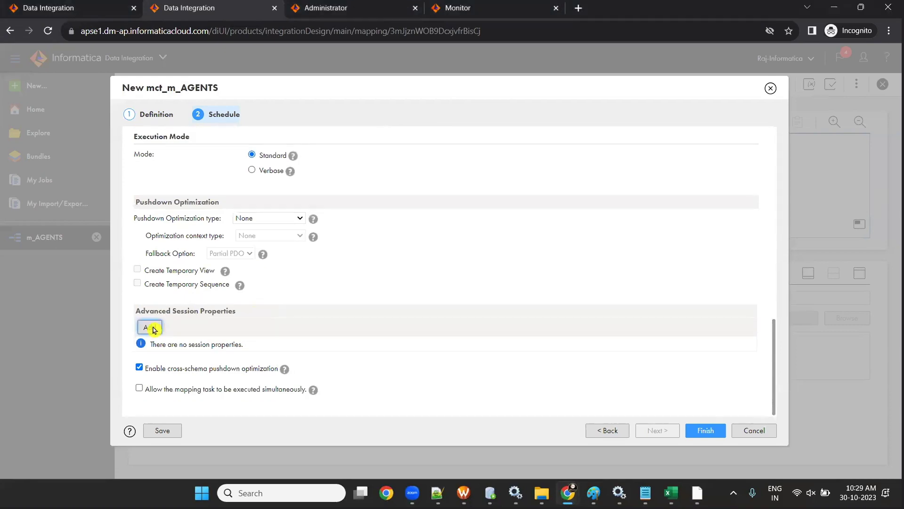
pyautogui.click(285, 345)
pyautogui.scroll(-10, 306, 262)
pyautogui.click(449, 347)
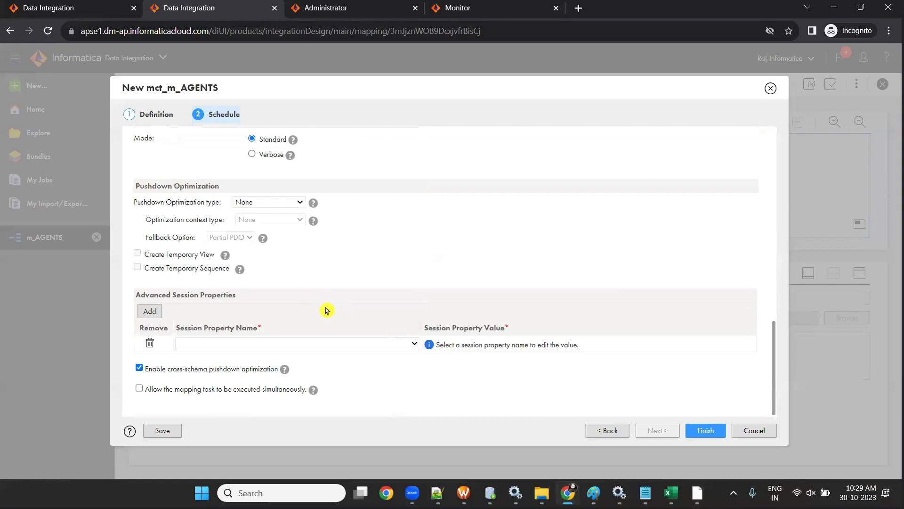
pyautogui.click(150, 344)
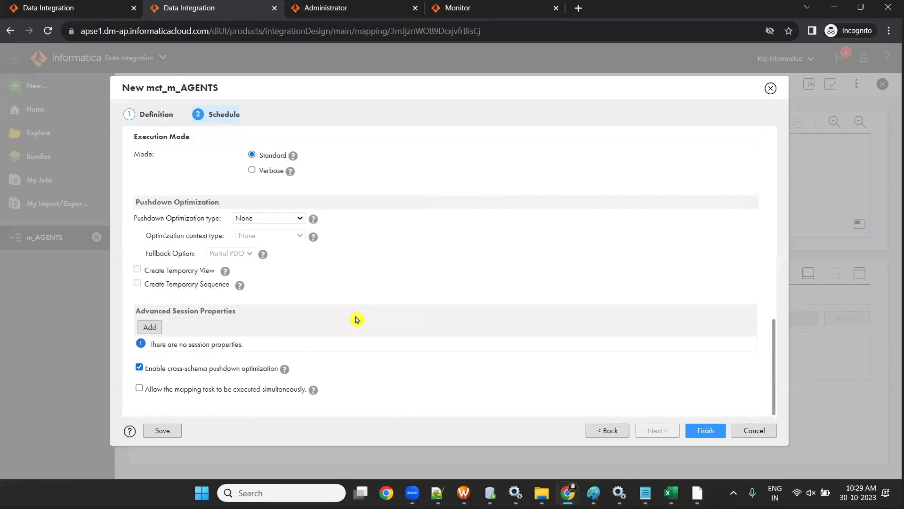
pyautogui.scroll(-5, 355, 318)
pyautogui.scroll(7, 356, 313)
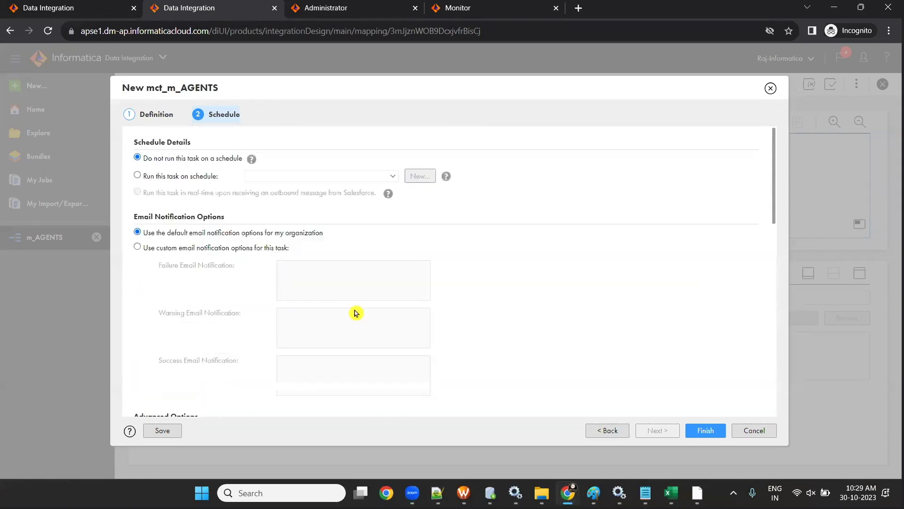
pyautogui.scroll(-10, 357, 296)
pyautogui.scroll(-3, 357, 296)
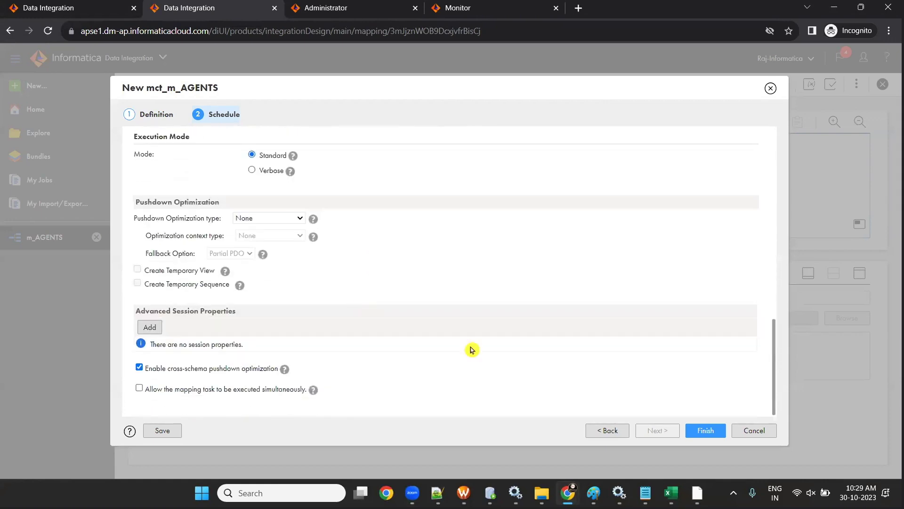
pyautogui.click(709, 431)
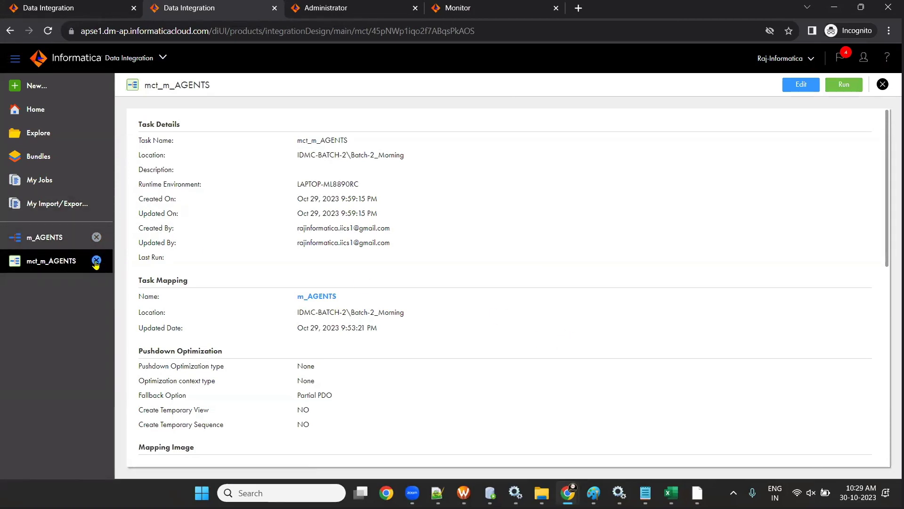
# - Close the mct_m_AGENTS and m_AGENTS tabs and return via Home to the Batch-2_Morning folder
pyautogui.click(96, 260)
pyautogui.click(96, 238)
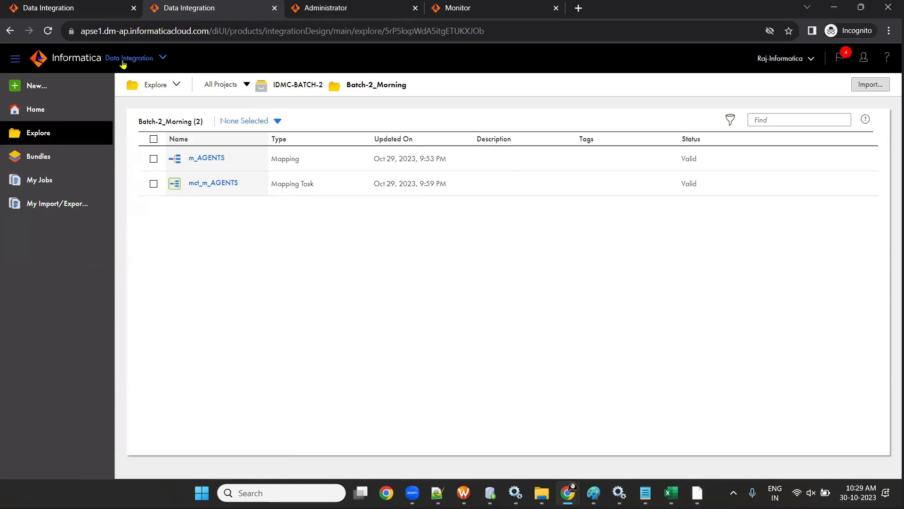
pyautogui.click(41, 110)
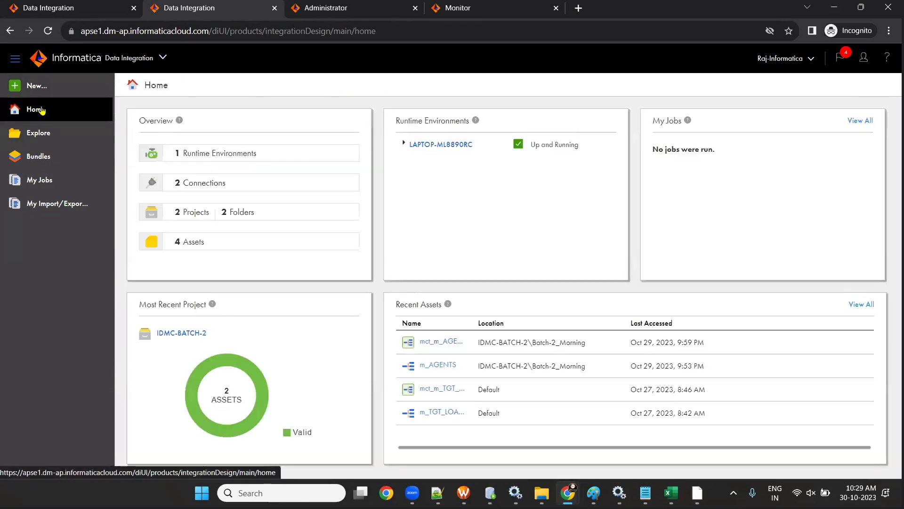
pyautogui.click(32, 135)
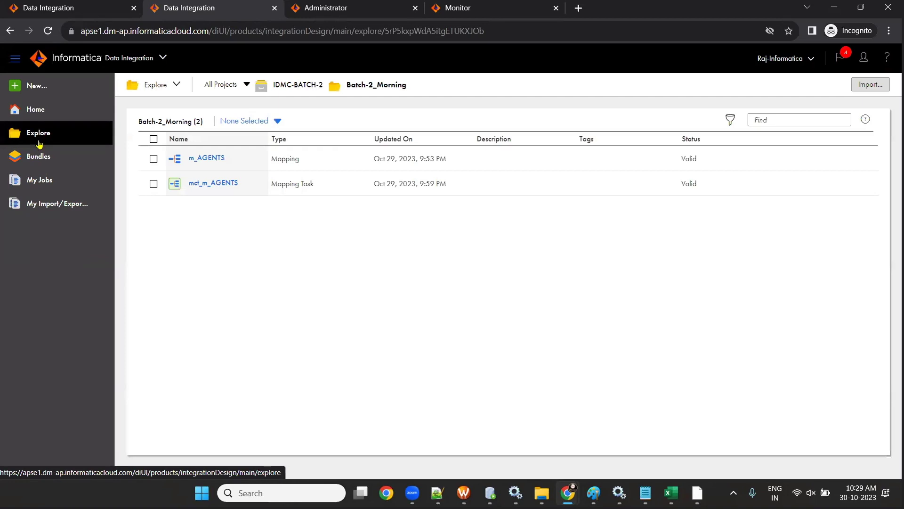
# - Review m_AGENTS and mct_m_AGENTS in turn, then select mct_m_AGENTS in the folder listing
pyautogui.click(210, 158)
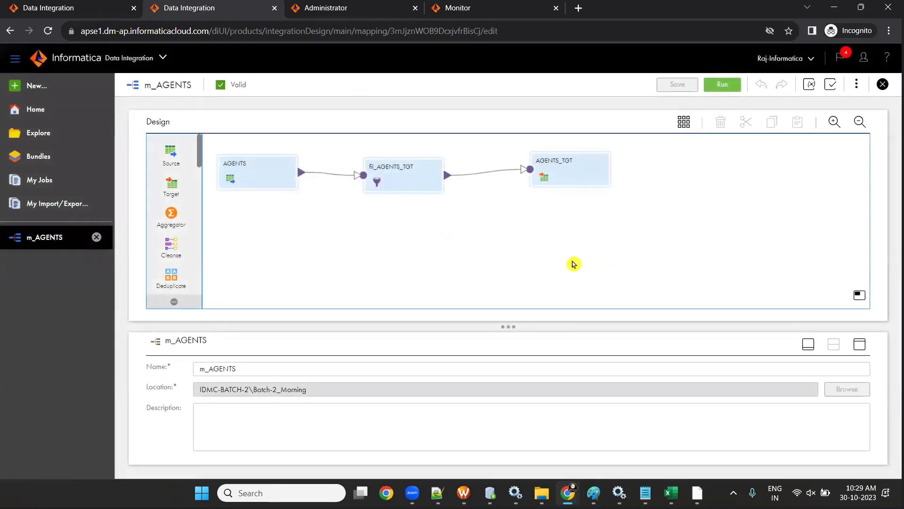
pyautogui.click(86, 136)
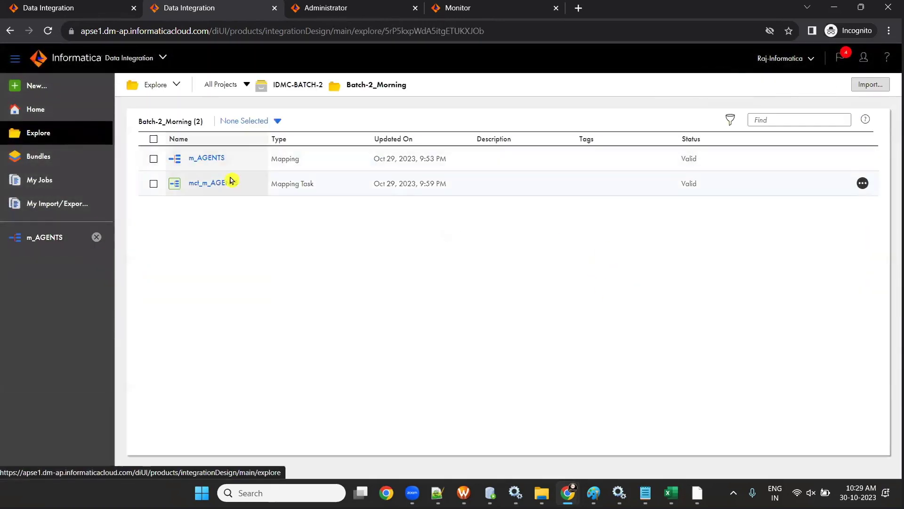
pyautogui.click(224, 185)
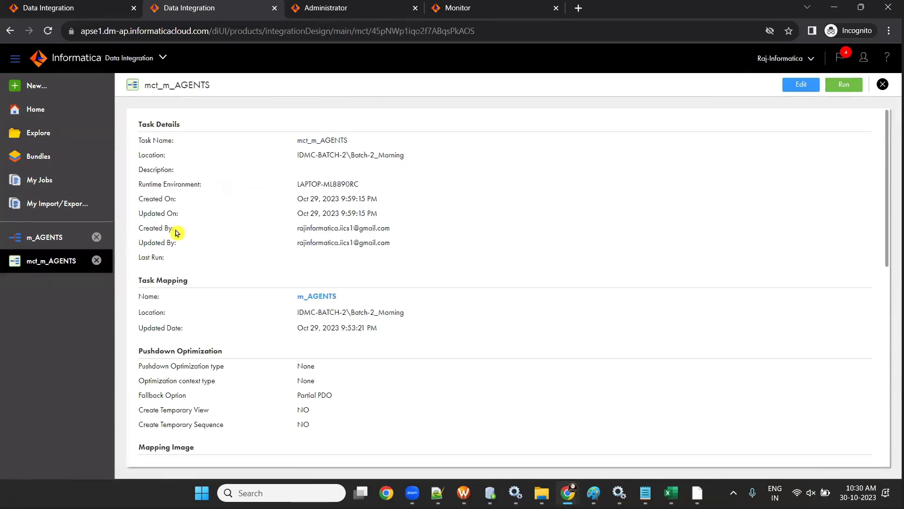
pyautogui.click(97, 260)
pyautogui.click(36, 132)
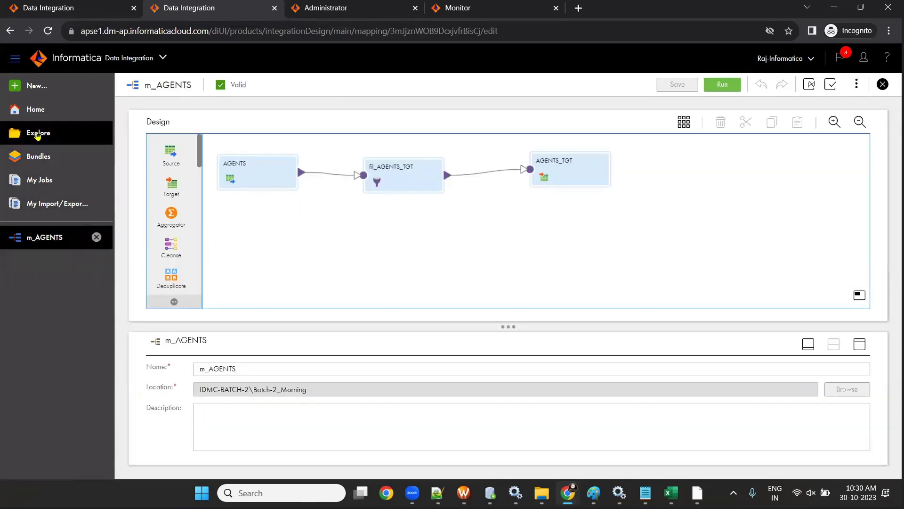
pyautogui.click(153, 183)
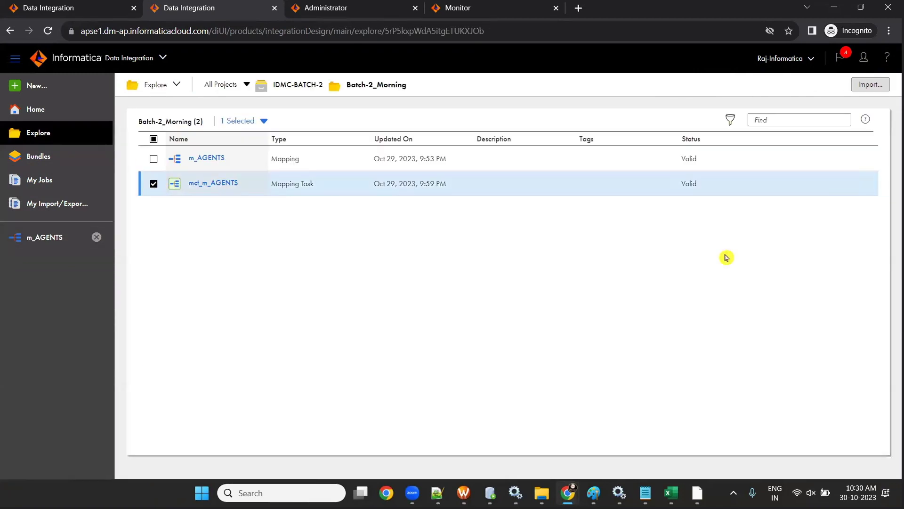
# - Delete the mct_m_AGENTS task, then reopen the m_AGENTS mapping and select its name
pyautogui.click(862, 183)
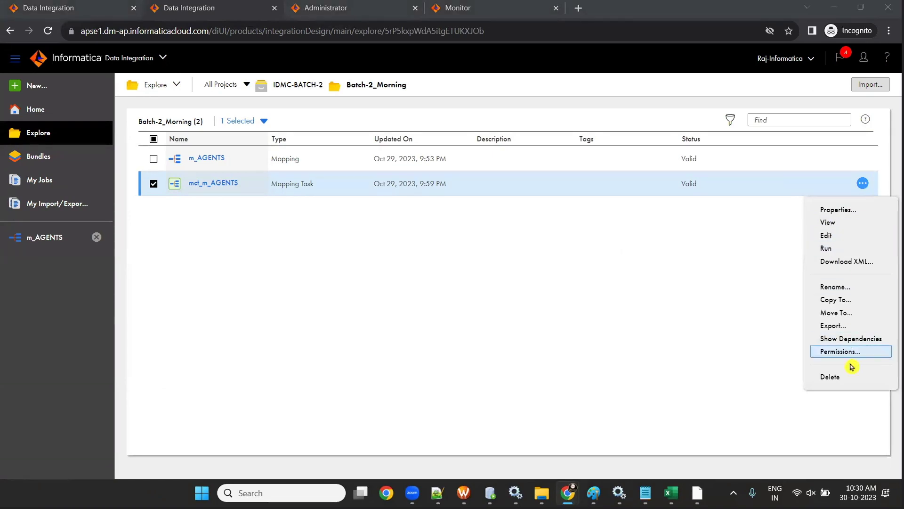
pyautogui.click(835, 376)
pyautogui.click(476, 306)
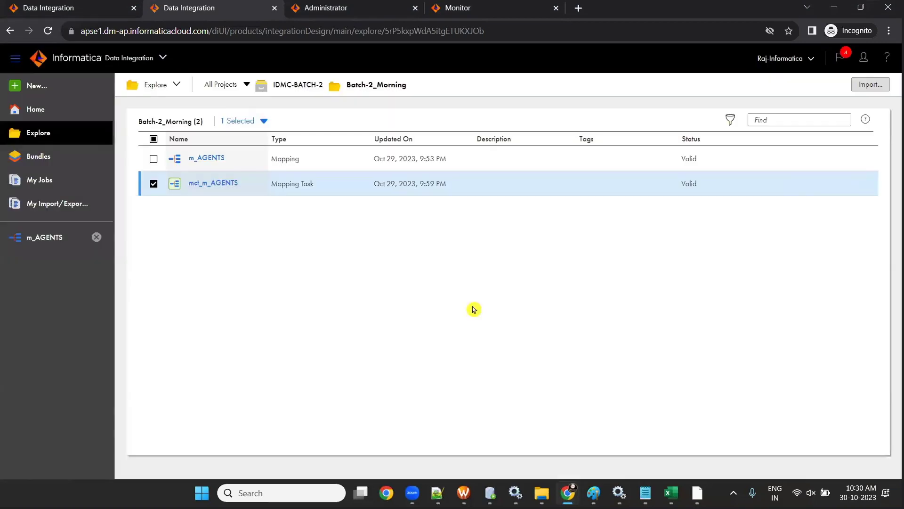
pyautogui.click(207, 159)
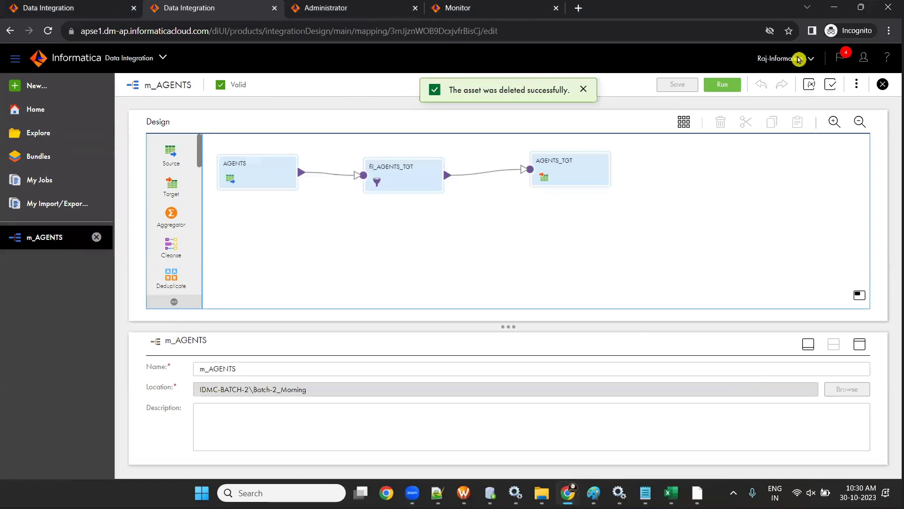
pyautogui.moveTo(244, 368); pyautogui.dragTo(191, 368)
pyautogui.hotkey('ctrl', 'c')
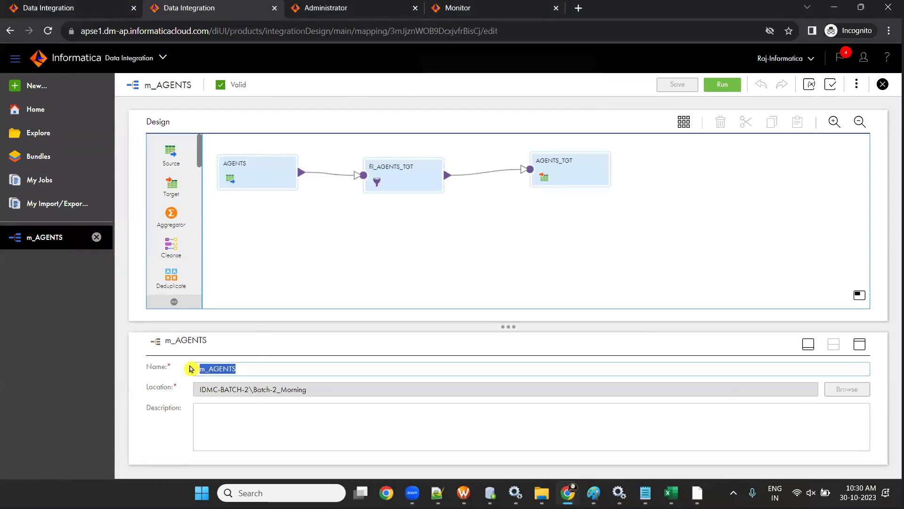
# - Start a new mapping task named mct_m_AGENTS
pyautogui.click(25, 87)
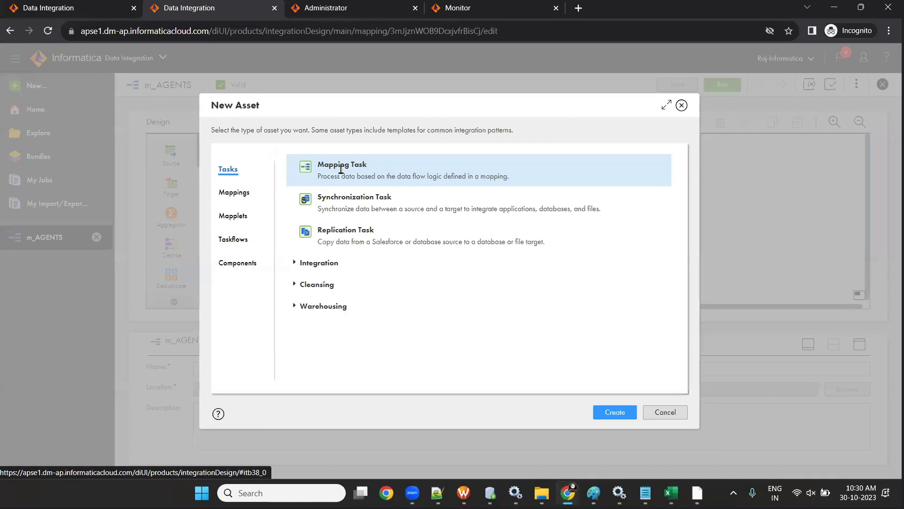
pyautogui.click(615, 412)
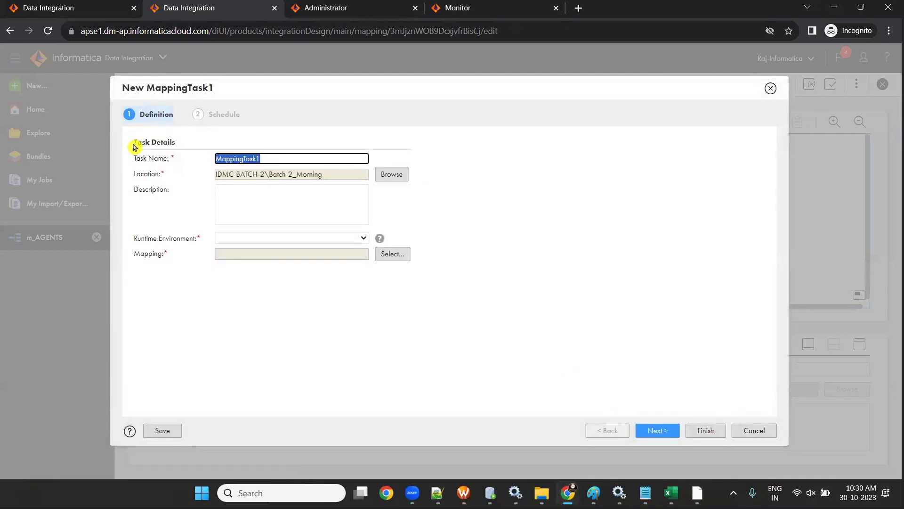
pyautogui.write('mct_')
pyautogui.hotkey('ctrl', 'v')
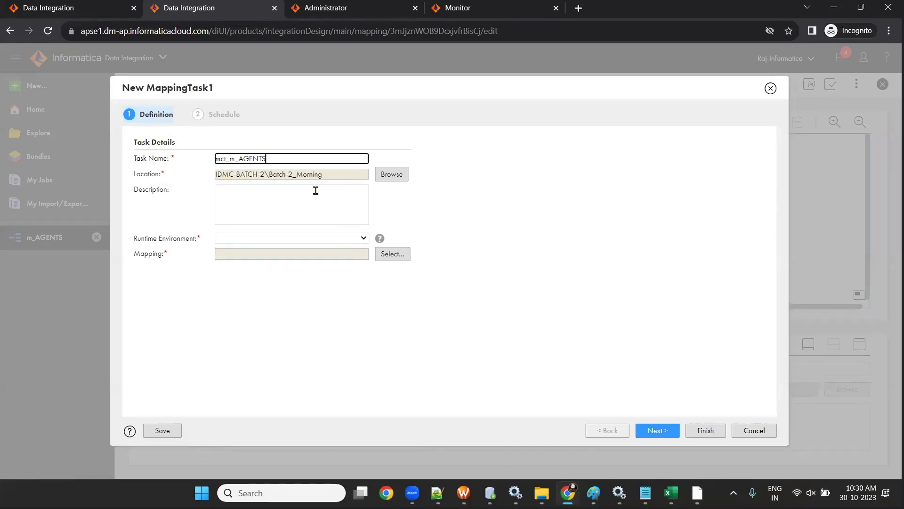
# - Set runtime LAPTOP-ML8890RC and mapping m_AGENTS, then step through scheduling and finish the task
pyautogui.click(317, 238)
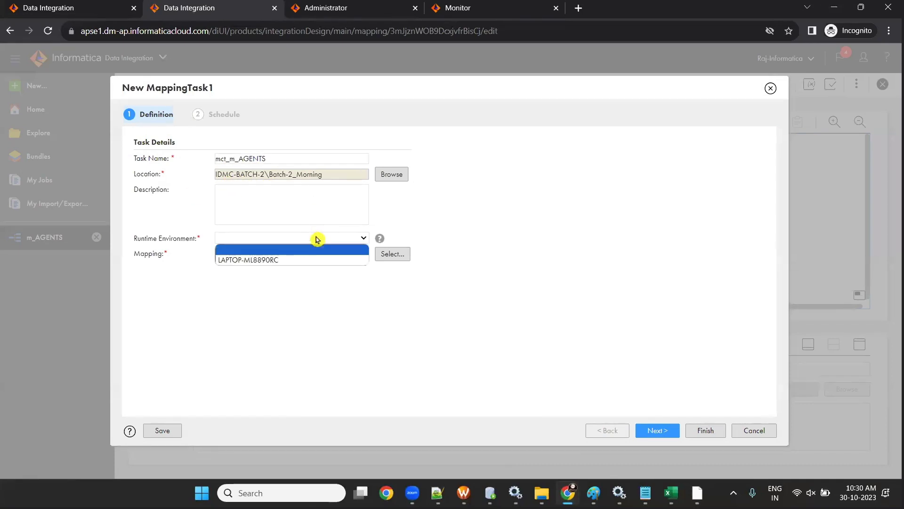
pyautogui.click(321, 260)
pyautogui.click(389, 258)
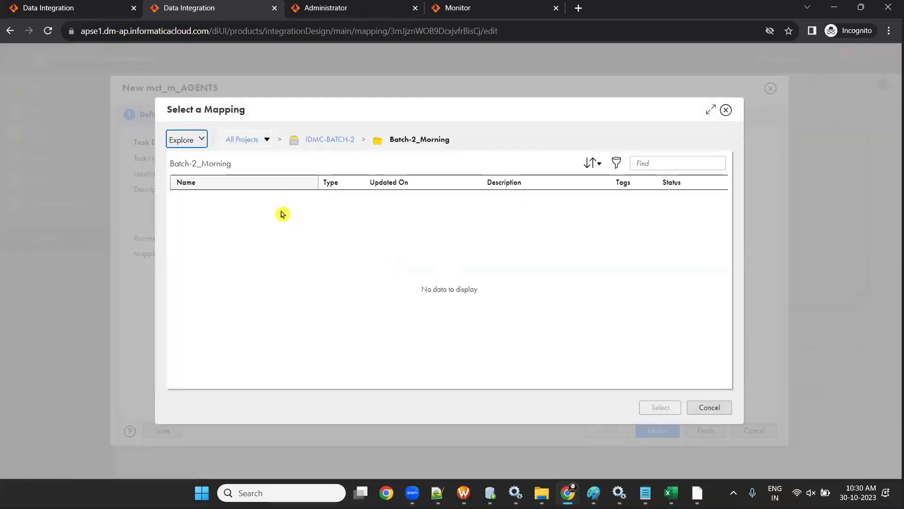
pyautogui.click(243, 203)
pyautogui.click(654, 408)
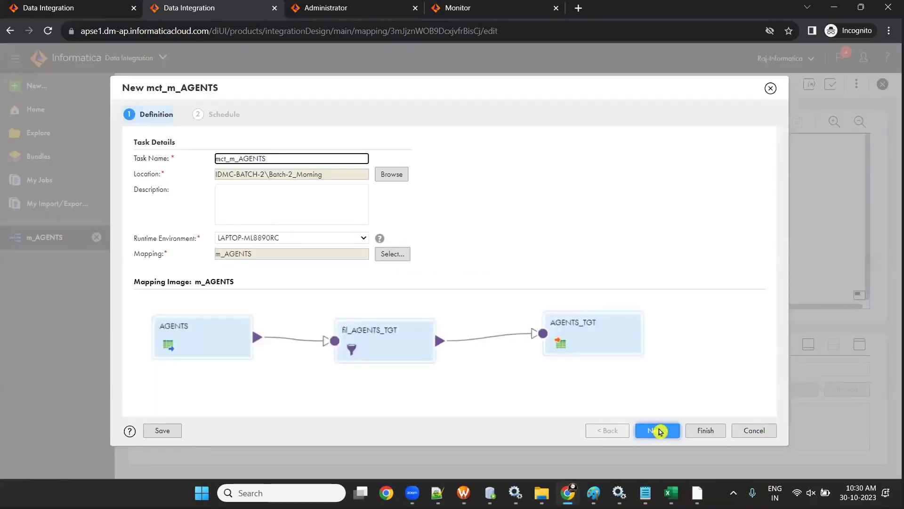
pyautogui.click(658, 430)
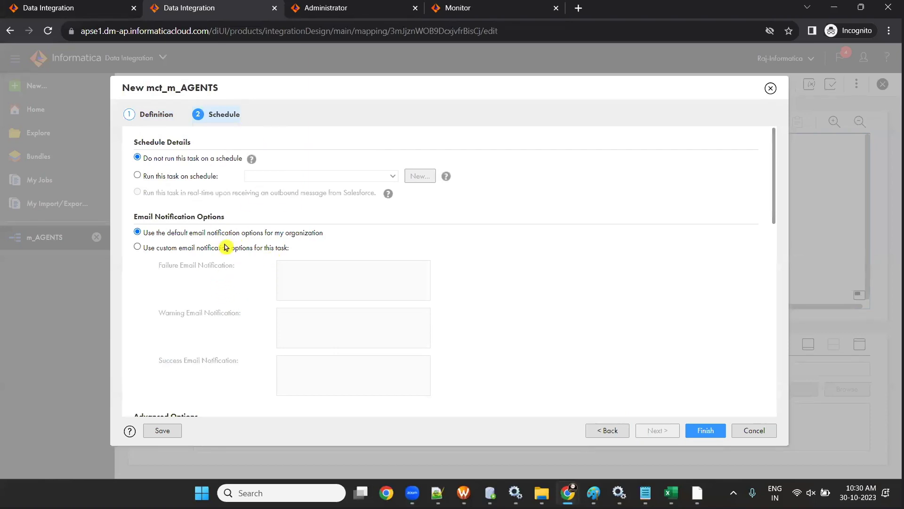
pyautogui.click(704, 431)
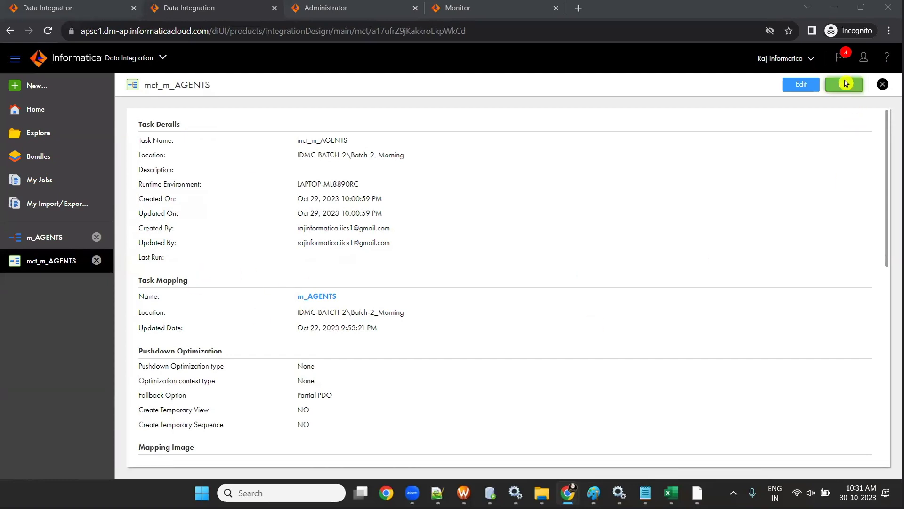
# - Run the mct_m_AGENTS task and switch to the job monitor
pyautogui.click(845, 85)
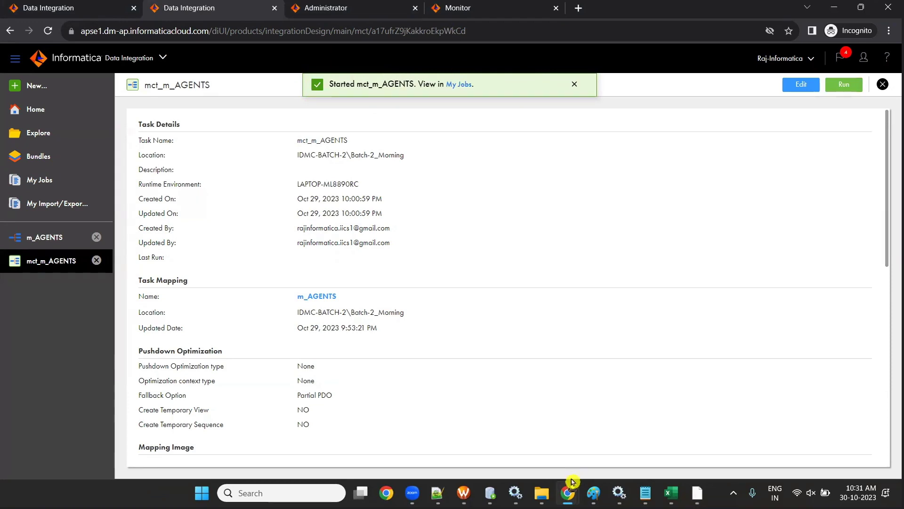
pyautogui.click(484, 8)
# - Refresh All Jobs until mct_m_AGENTS-1 finishes with 2 rows, then open its details
pyautogui.click(24, 112)
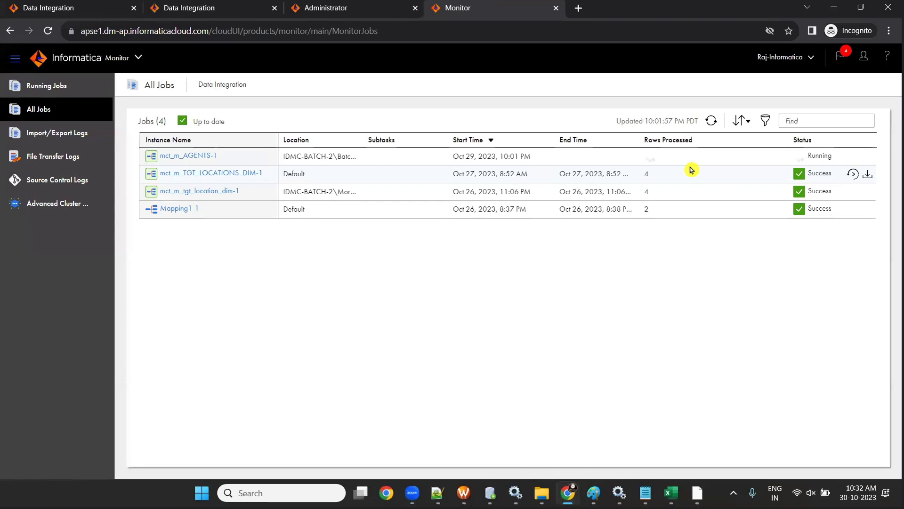
pyautogui.click(711, 122)
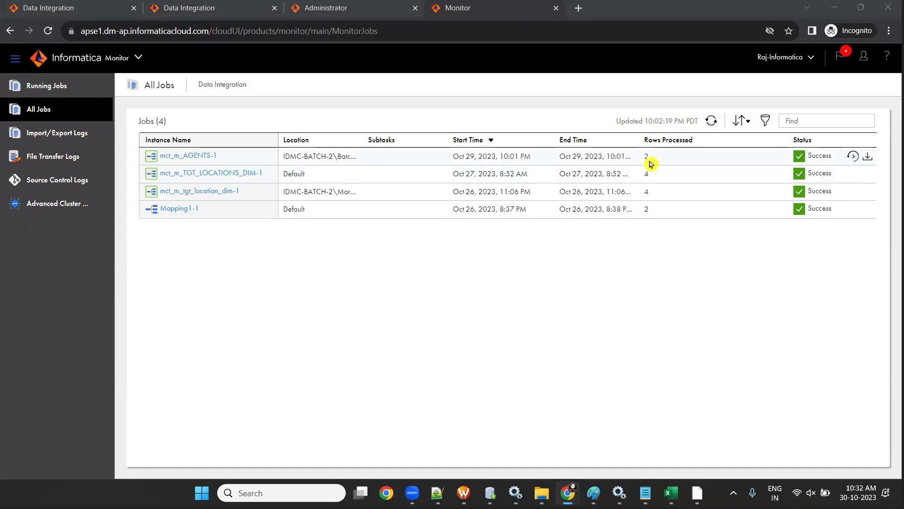
pyautogui.moveTo(645, 159); pyautogui.dragTo(656, 161)
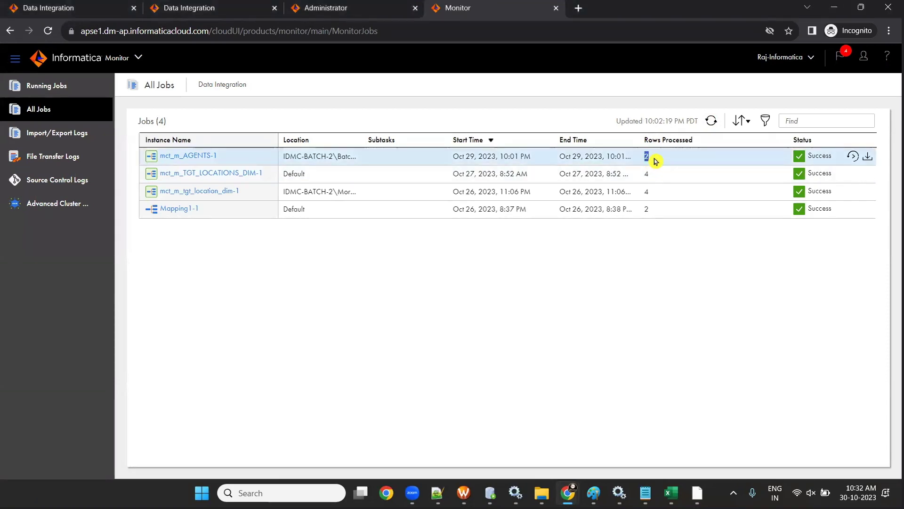
pyautogui.click(649, 159)
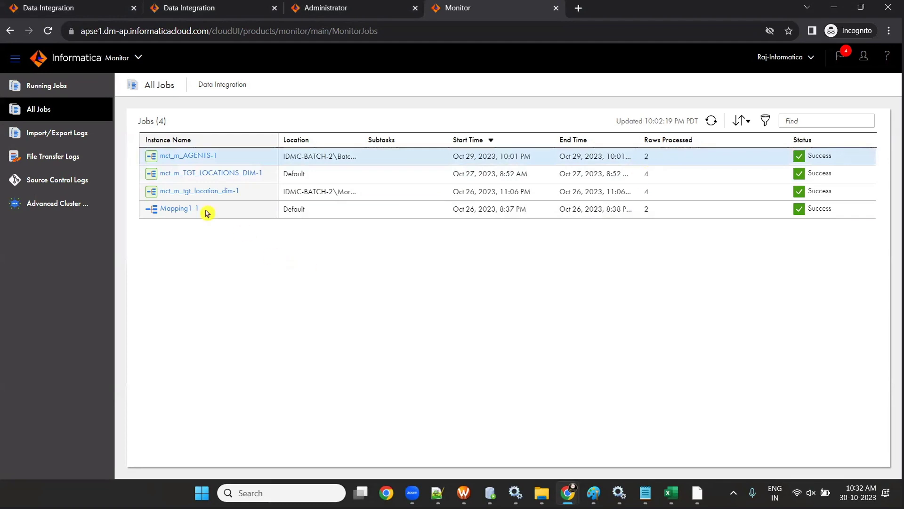
pyautogui.click(189, 158)
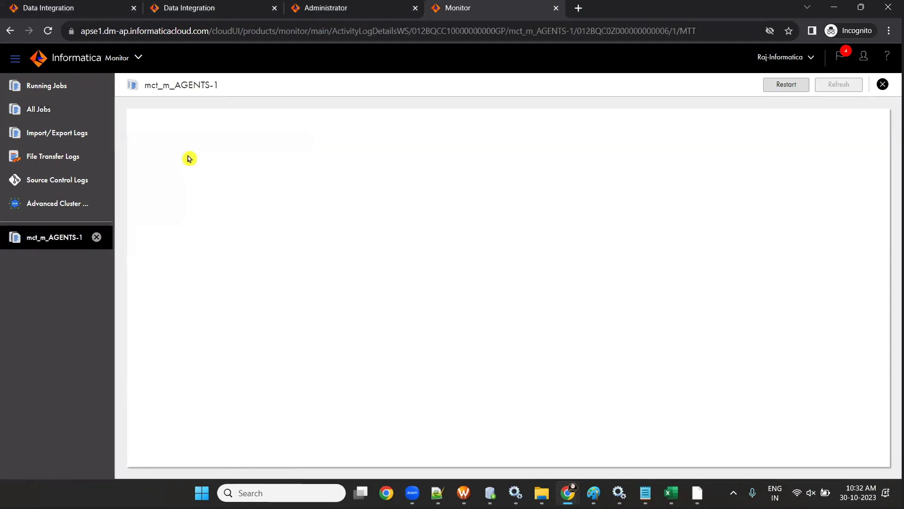
pyautogui.scroll(-1, 189, 158)
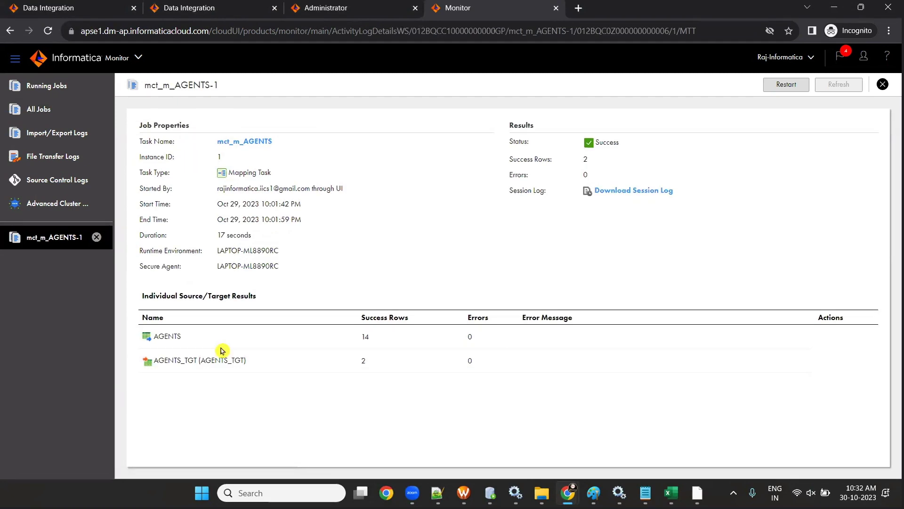
# - Highlight 14 AGENTS rows read and 2 written to AGENTS_TGT, then bring up the OT_TGT_DEV1 worksheet
pyautogui.doubleClick(160, 336)
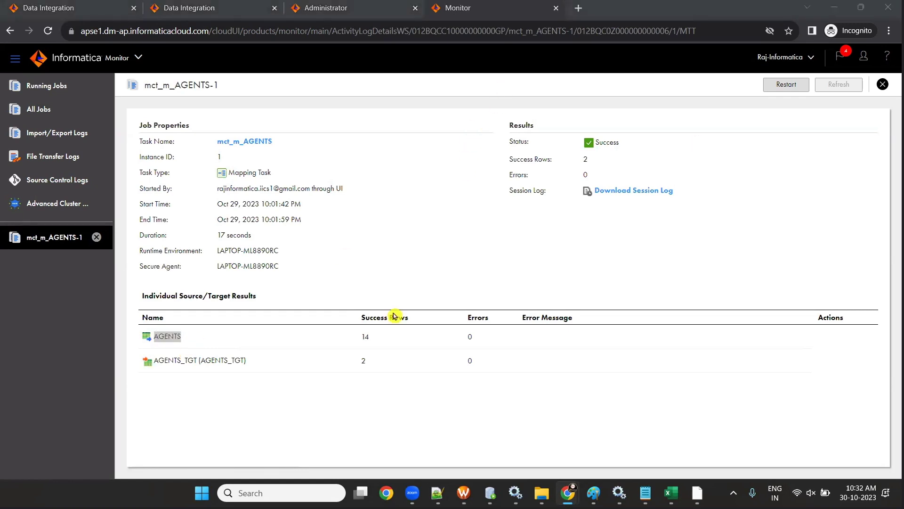
pyautogui.moveTo(359, 337); pyautogui.dragTo(370, 336)
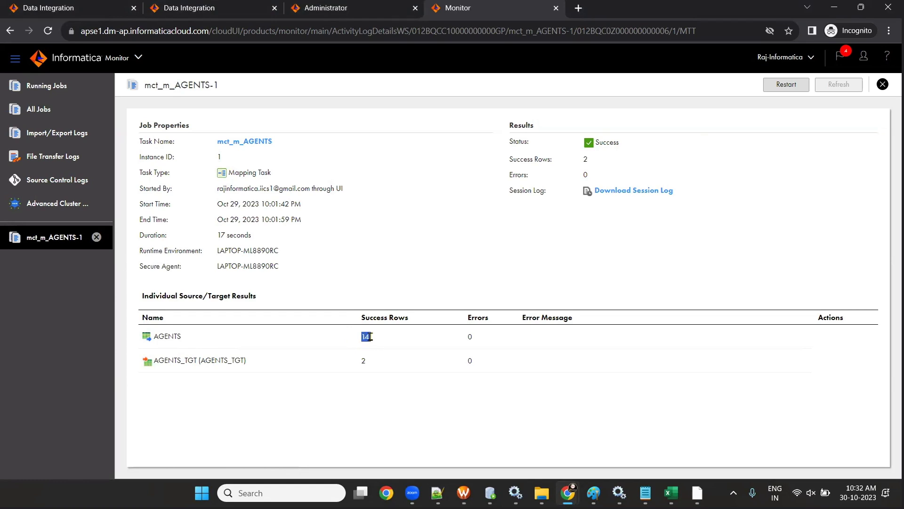
pyautogui.moveTo(357, 362); pyautogui.dragTo(372, 366)
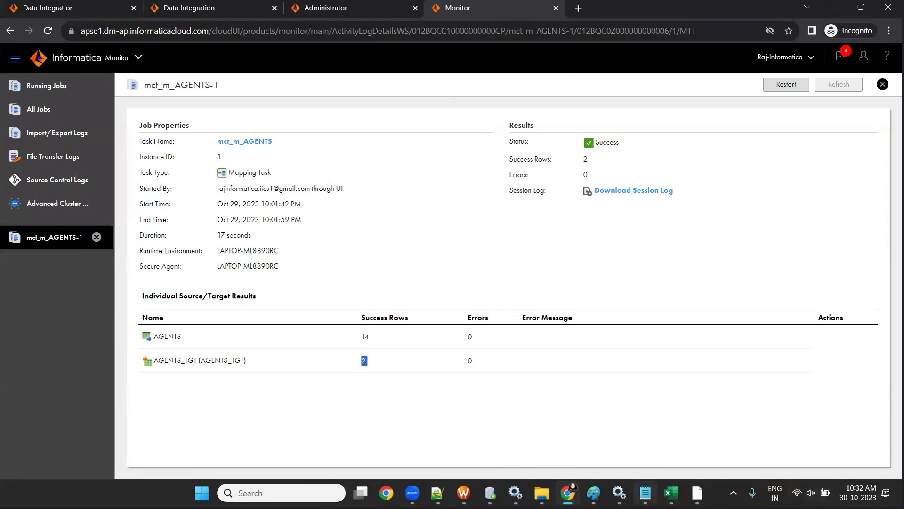
pyautogui.hotkey('alt', 'Tab')
pyautogui.click(381, 50)
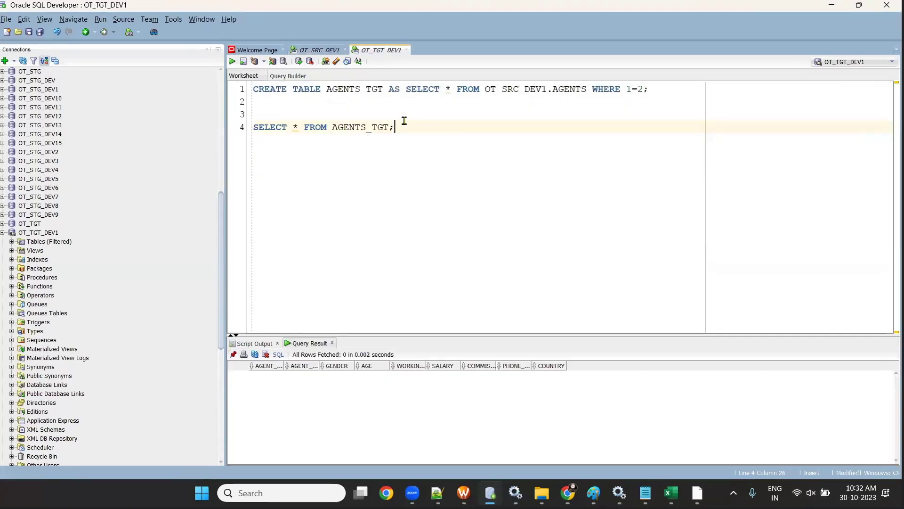
# - Run SELECT * FROM AGENTS_TGT, confirm the two London rows, then return to PowerCenter Designer
pyautogui.moveTo(404, 121); pyautogui.dragTo(252, 127)
pyautogui.click(232, 61)
pyautogui.moveTo(522, 336); pyautogui.dragTo(513, 267)
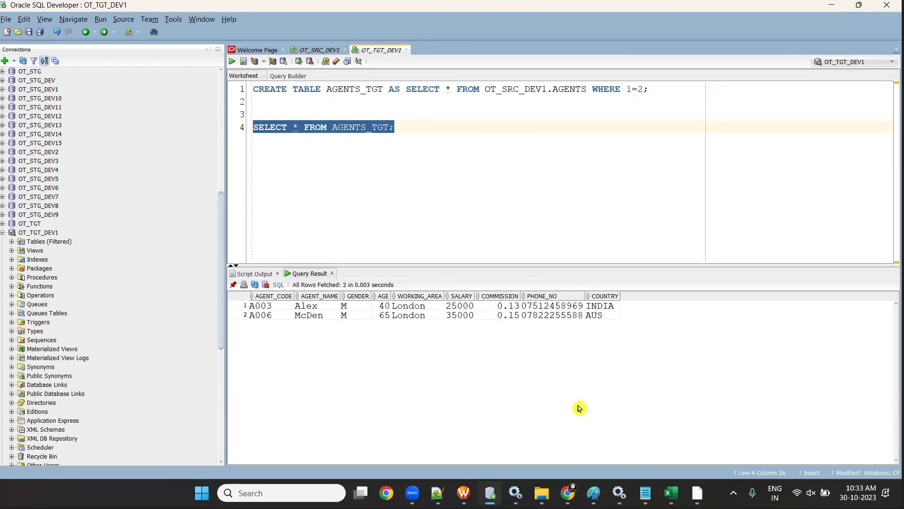
pyautogui.moveTo(399, 305); pyautogui.dragTo(402, 332)
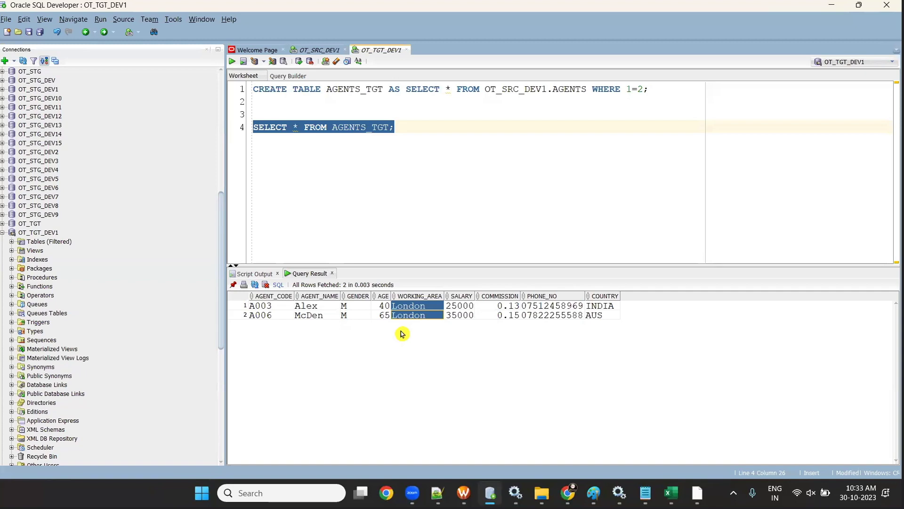
pyautogui.click(698, 493)
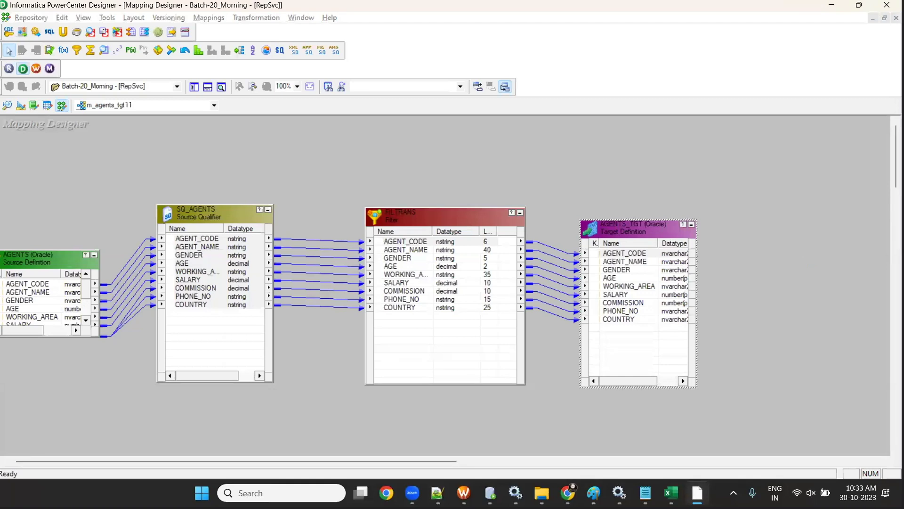
# - Back in the browser, return to the mct_m_AGENTS task page via the Administrator tab
pyautogui.hotkey('alt', 'Tab')
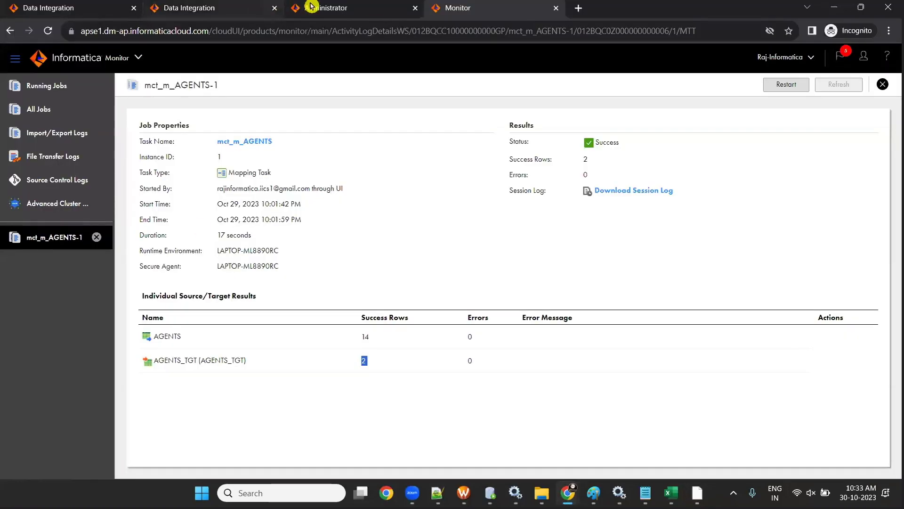
pyautogui.click(303, 7)
pyautogui.click(242, 7)
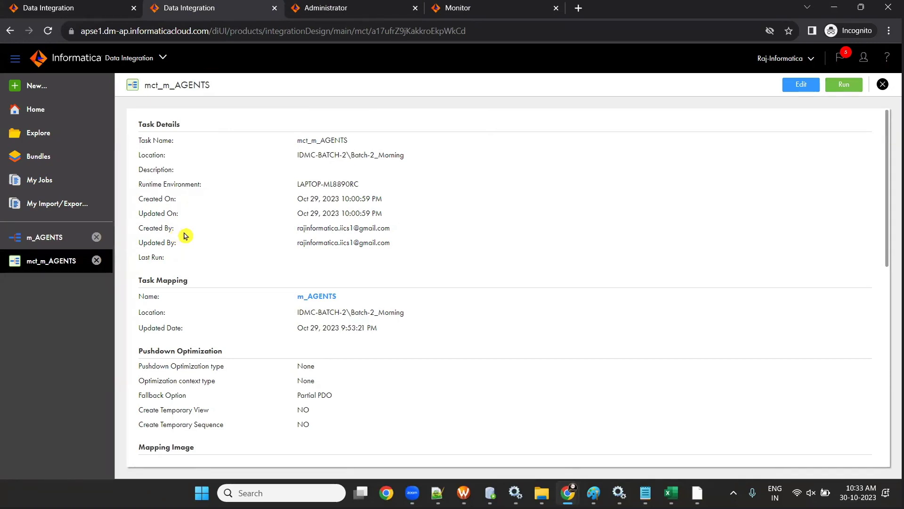
# - From the Explorer window, go back to Batch-1_IICS and open SESSION-1 mapping Doc in Session-1
pyautogui.click(672, 493)
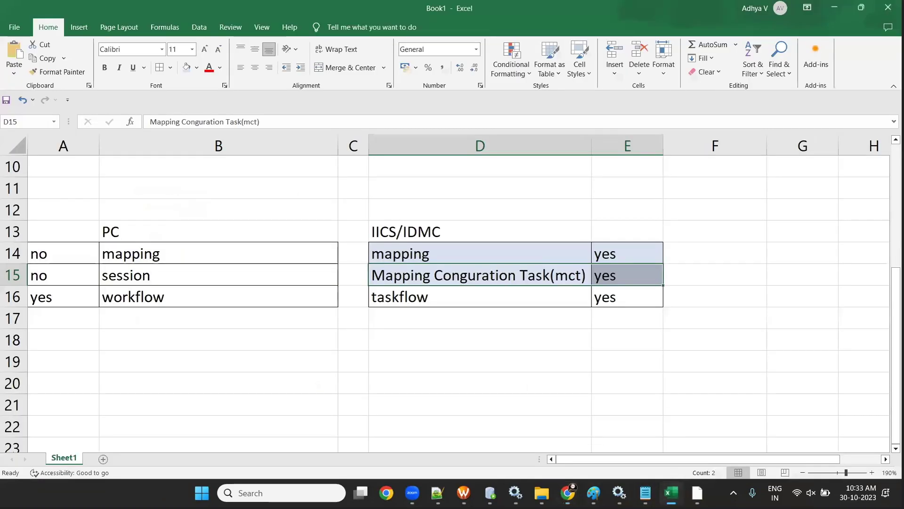
pyautogui.moveTo(542, 493)
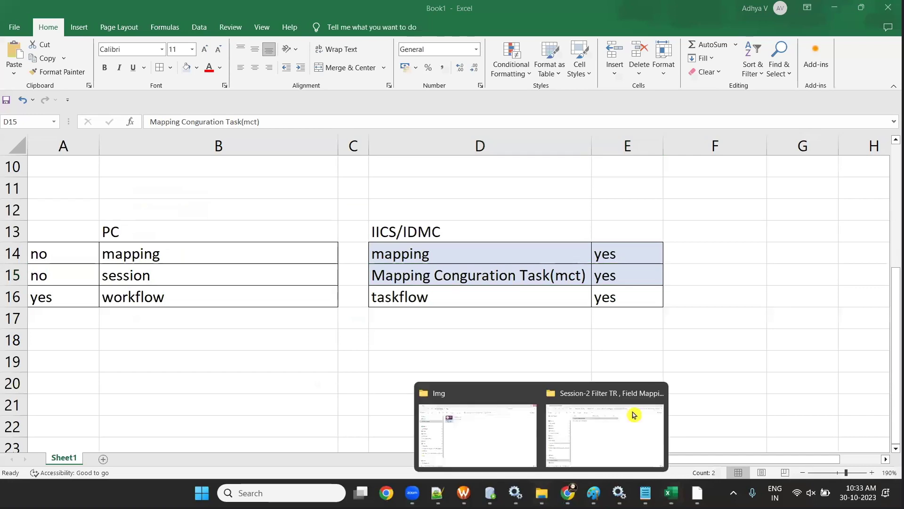
pyautogui.click(632, 414)
pyautogui.click(11, 33)
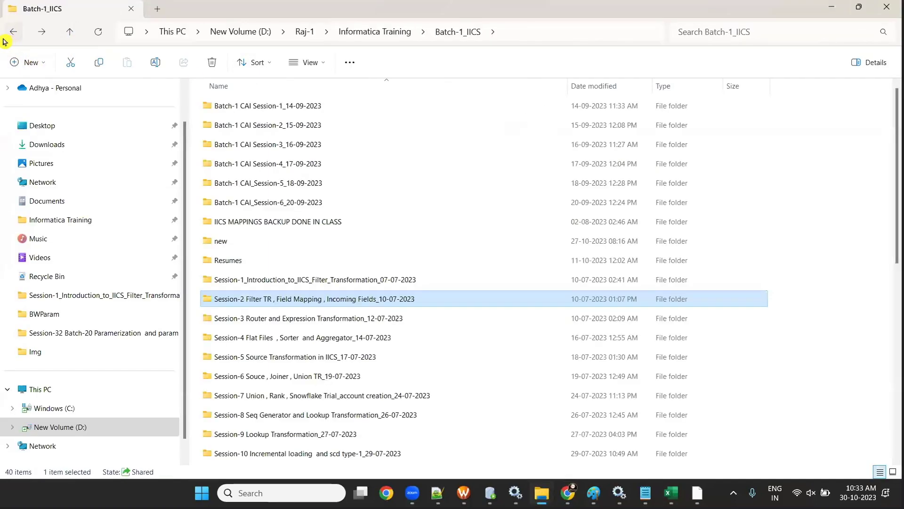
pyautogui.doubleClick(323, 279)
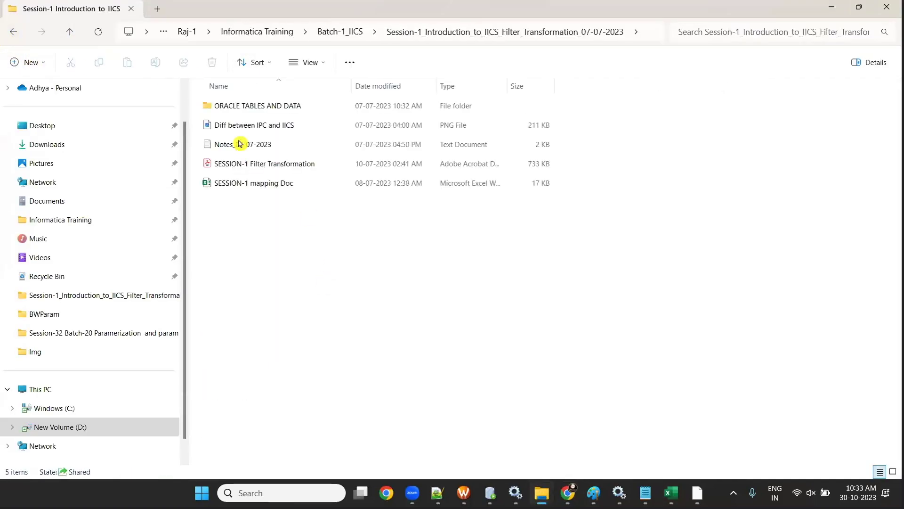
pyautogui.doubleClick(255, 183)
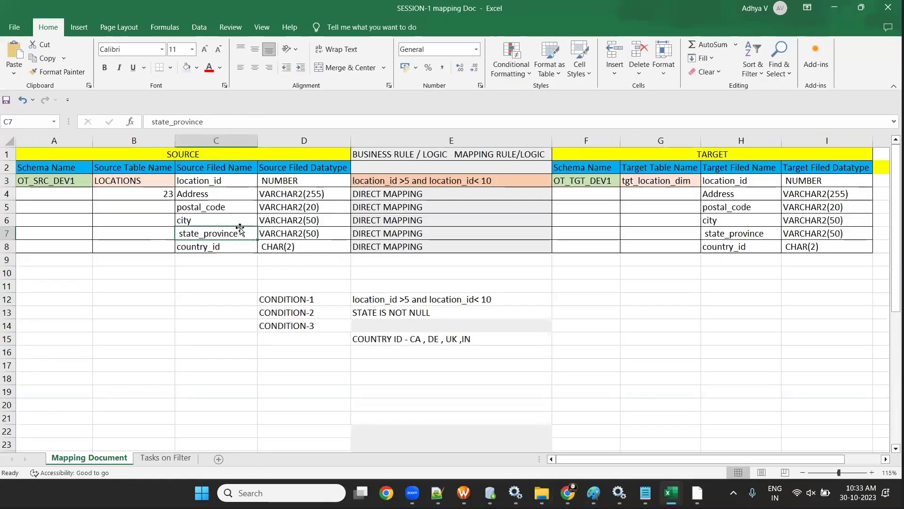
# - On Tasks on Filter, review the PRODUCTS to PRODUCTS_TGT task with its CATEGORY_ID condition
pyautogui.click(171, 457)
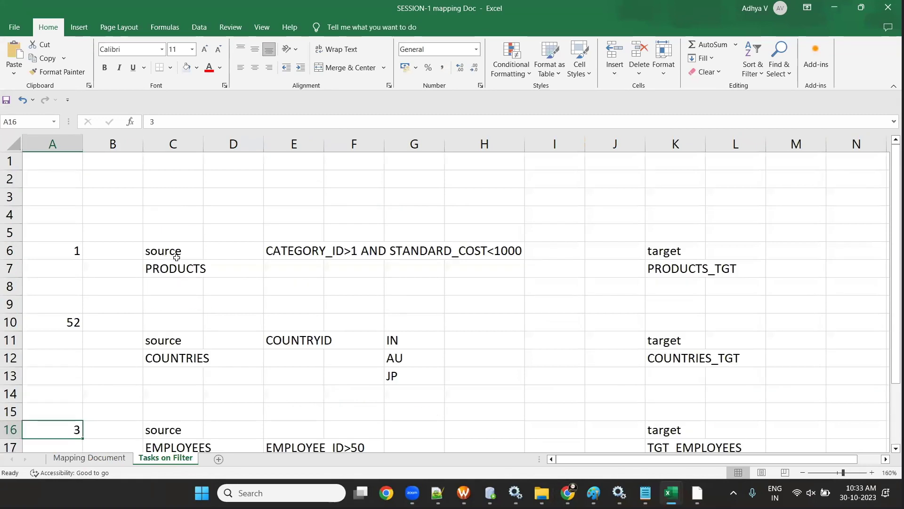
pyautogui.moveTo(169, 234); pyautogui.dragTo(186, 303)
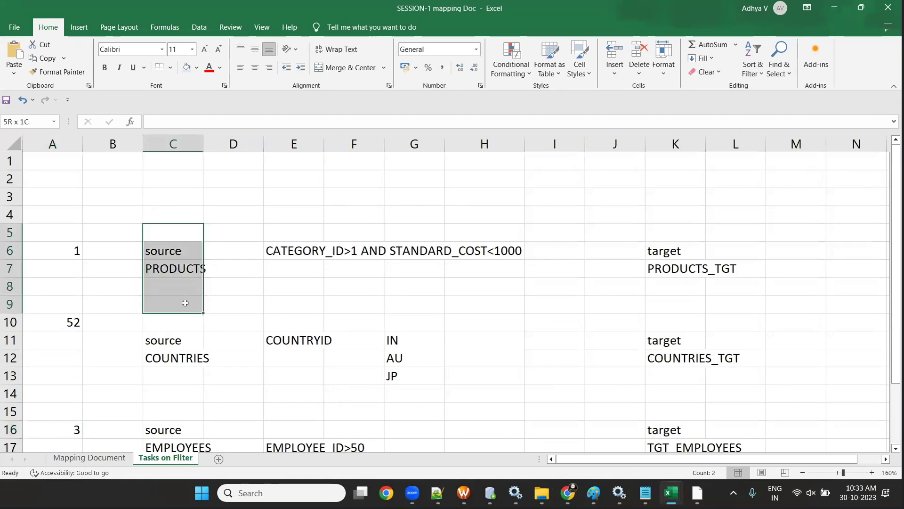
pyautogui.moveTo(662, 250); pyautogui.dragTo(678, 295)
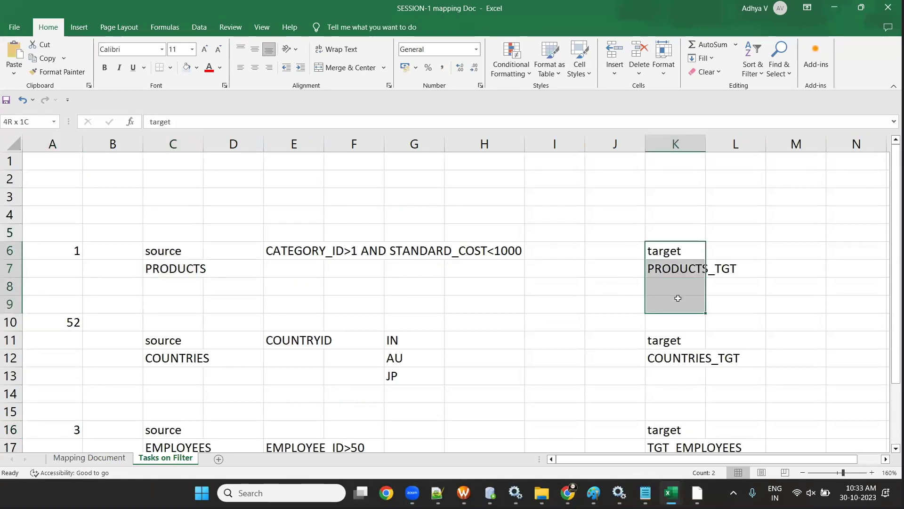
pyautogui.click(353, 304)
pyautogui.moveTo(292, 251); pyautogui.dragTo(511, 268)
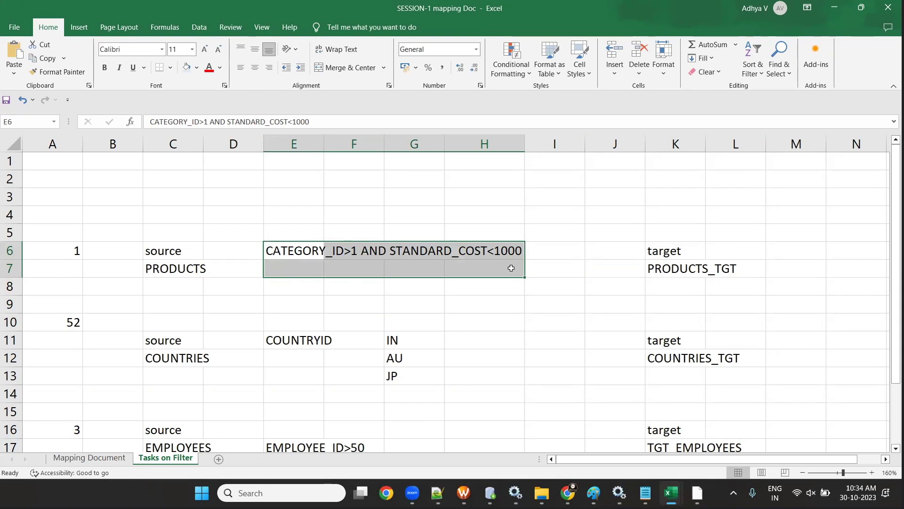
# - Review the COUNTRIES to COUNTRIES_TGT task filtering COUNTRYID on IN, AU and JP
pyautogui.click(189, 333)
pyautogui.press('Down')
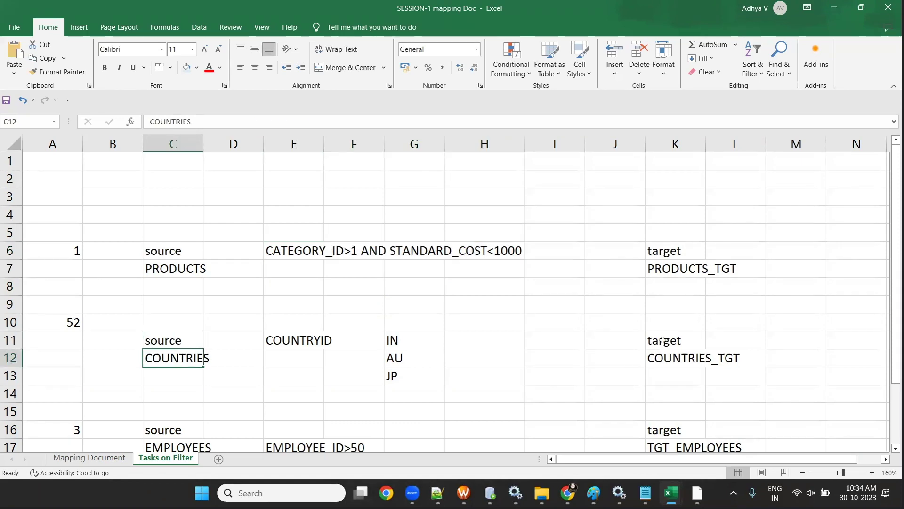
pyautogui.click(674, 355)
pyautogui.click(283, 336)
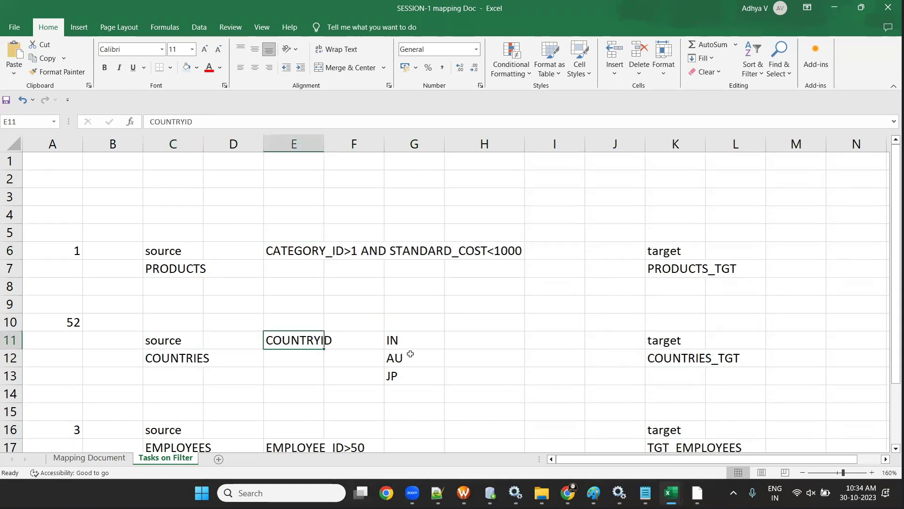
pyautogui.click(405, 341)
pyautogui.click(410, 357)
pyautogui.press('Up')
pyautogui.press('Up')
pyautogui.keyDown('shift'); pyautogui.click(417, 375); pyautogui.keyUp('shift')
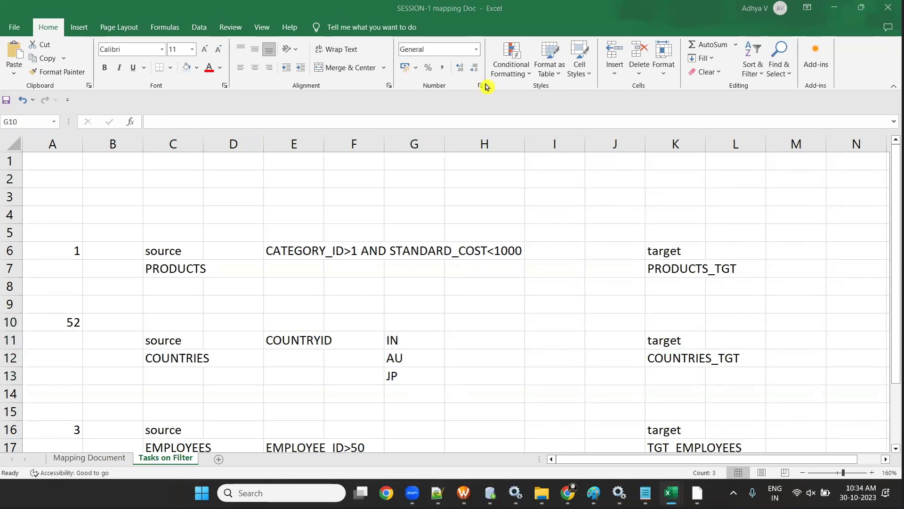
pyautogui.moveTo(683, 330); pyautogui.dragTo(759, 388)
pyautogui.click(377, 339)
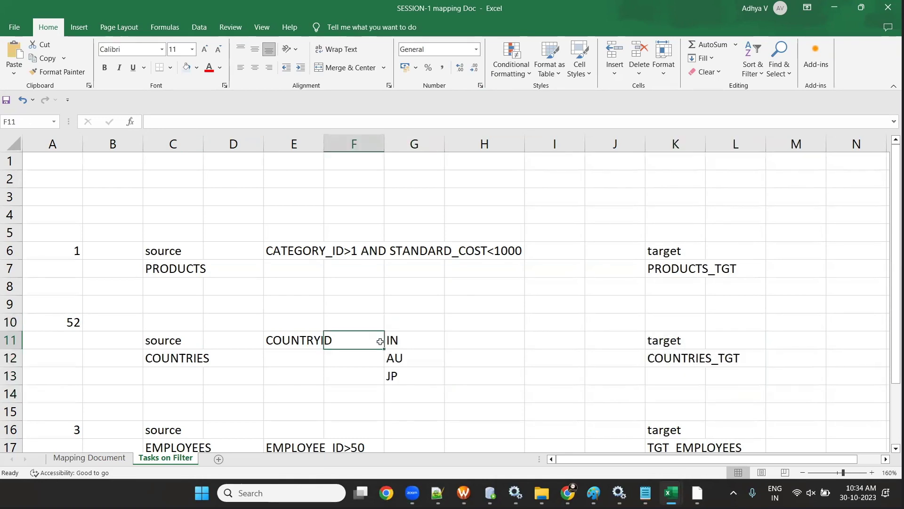
# - Review the EMPLOYEES to TGT_EMPLOYEES task with EMPLOYEE_ID>50, then minimise the workbook
pyautogui.scroll(-3, 380, 334)
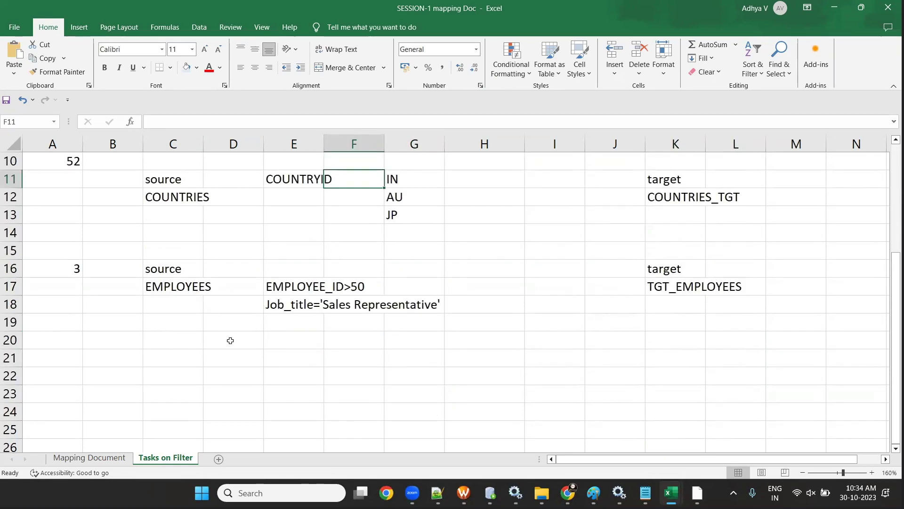
pyautogui.scroll(1, 228, 339)
pyautogui.moveTo(171, 323); pyautogui.dragTo(182, 359)
pyautogui.moveTo(673, 323); pyautogui.dragTo(682, 373)
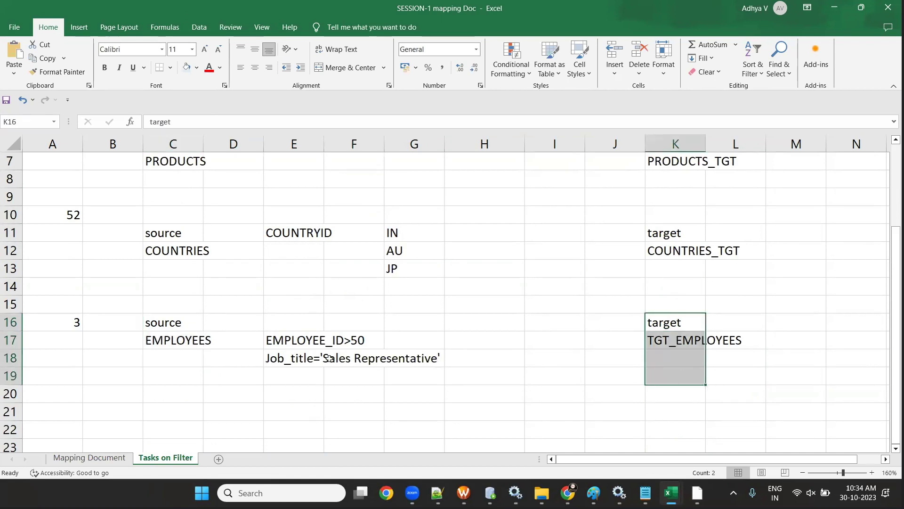
pyautogui.click(278, 339)
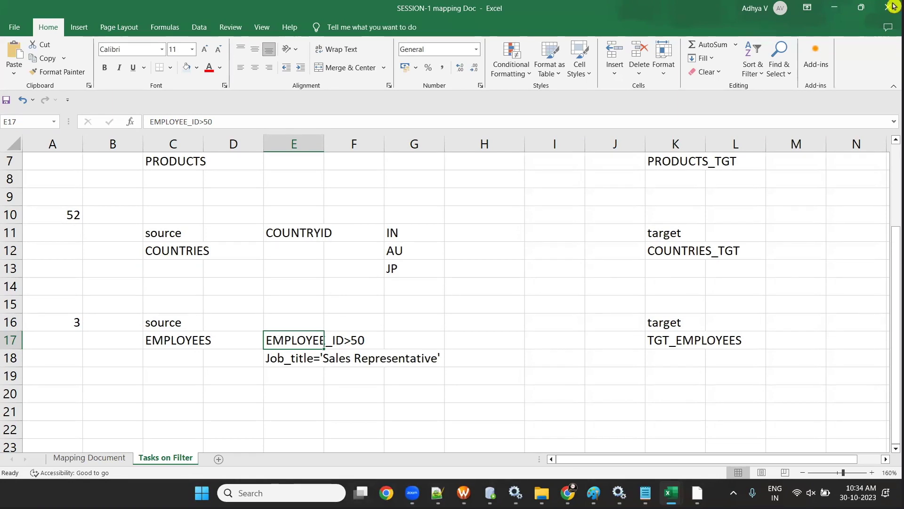
pyautogui.click(834, 7)
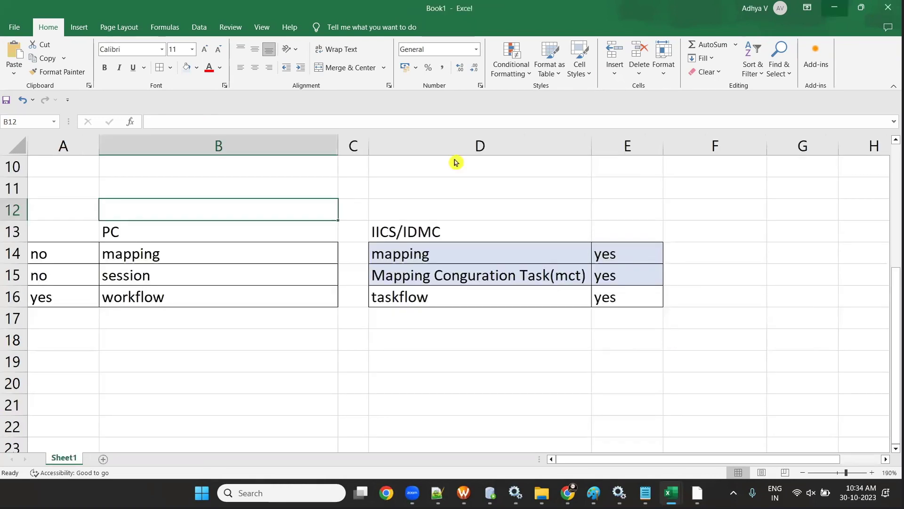
# - Open the SESSION-2 Router Transformation Excel workbook from Batch-1_IICS > Session-3 > Router Transformation
pyautogui.click(834, 7)
pyautogui.click(13, 31)
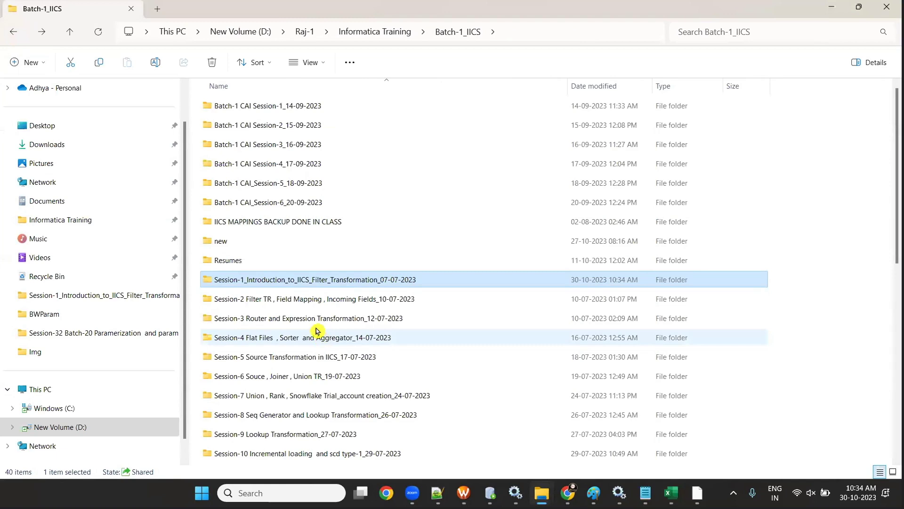
pyautogui.doubleClick(318, 320)
pyautogui.doubleClick(364, 120)
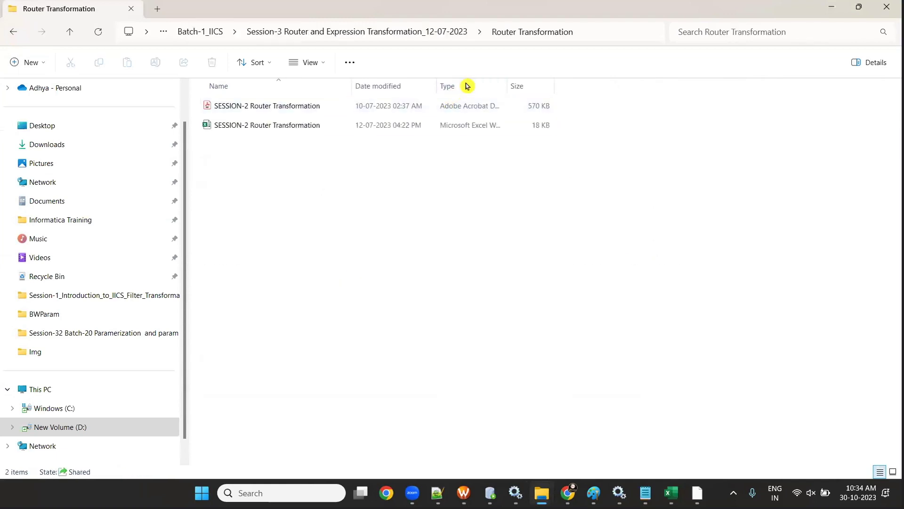
pyautogui.click(270, 110)
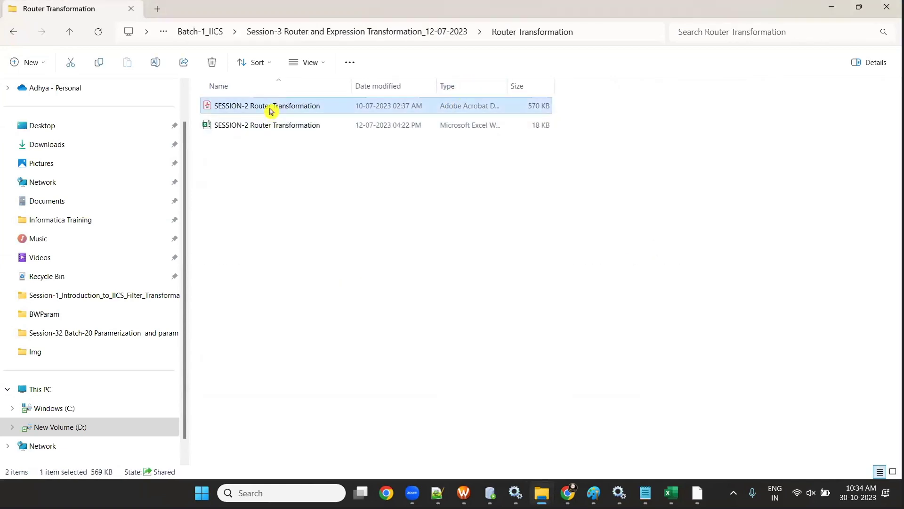
pyautogui.click(832, 8)
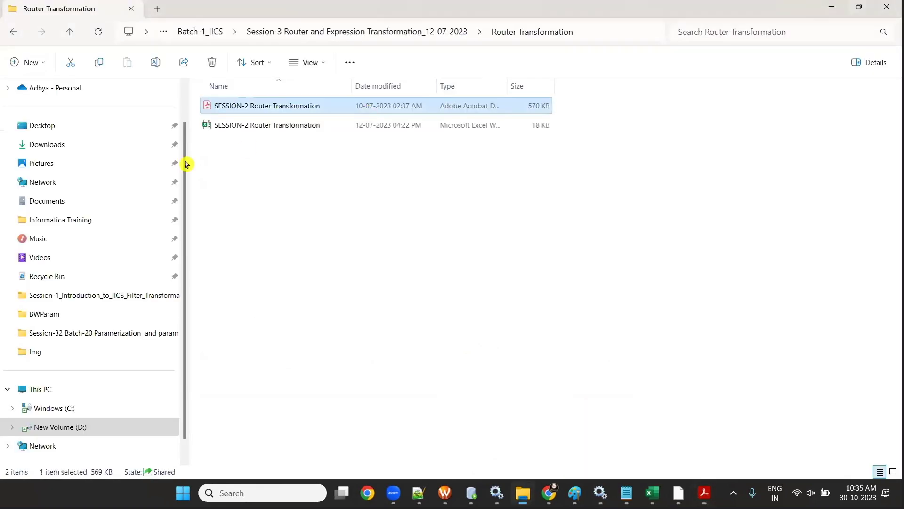
pyautogui.doubleClick(245, 127)
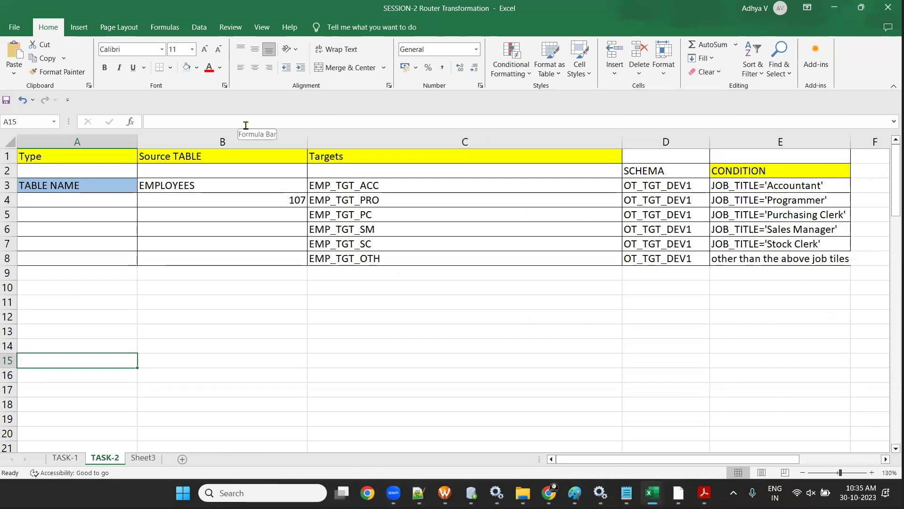
# - Show the TASK-1 sheet and review the LOCATIONS source and the four LOC_ target names
pyautogui.click(65, 457)
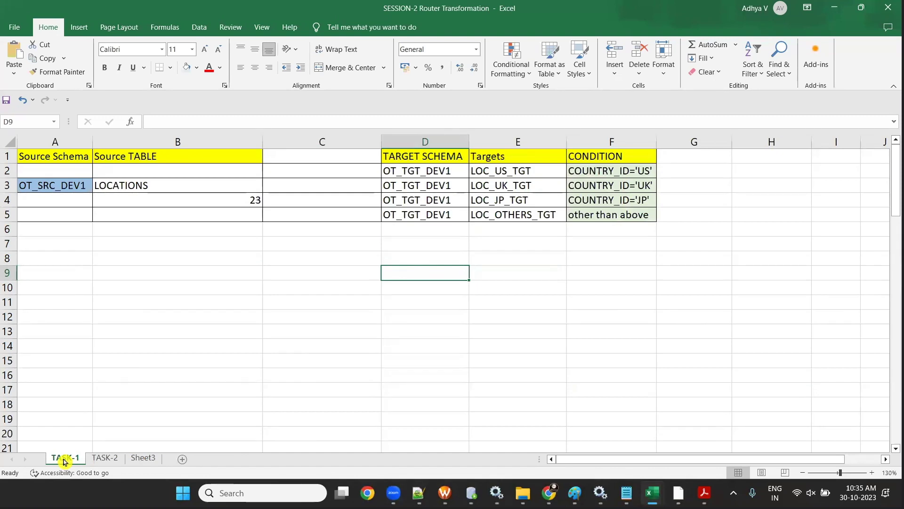
pyautogui.click(518, 169)
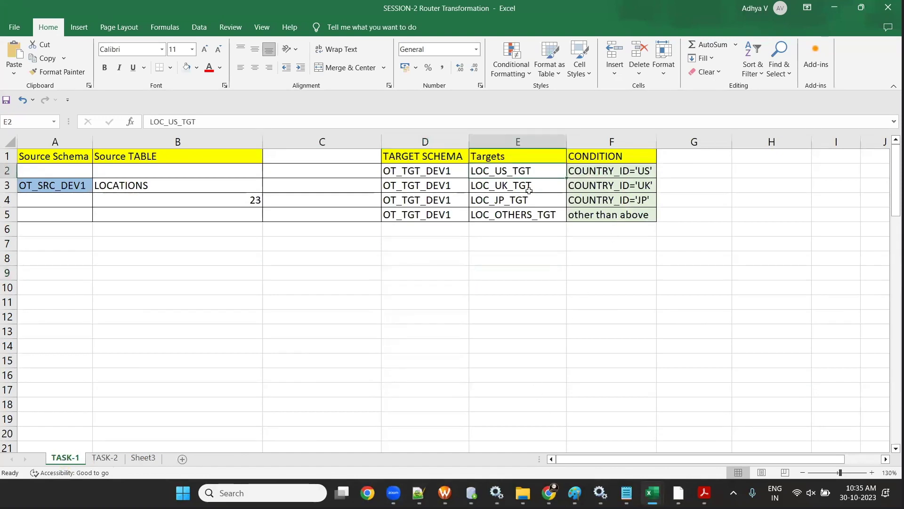
pyautogui.click(530, 188)
pyautogui.click(530, 204)
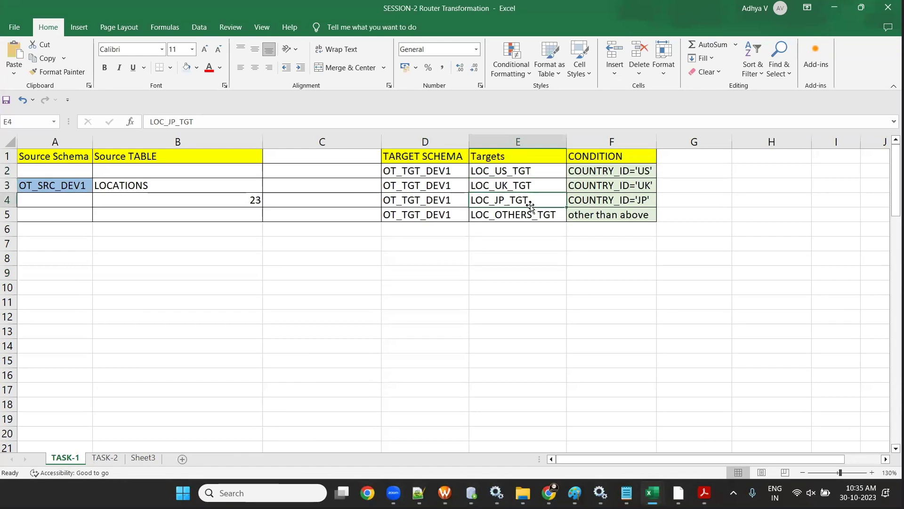
pyautogui.click(533, 216)
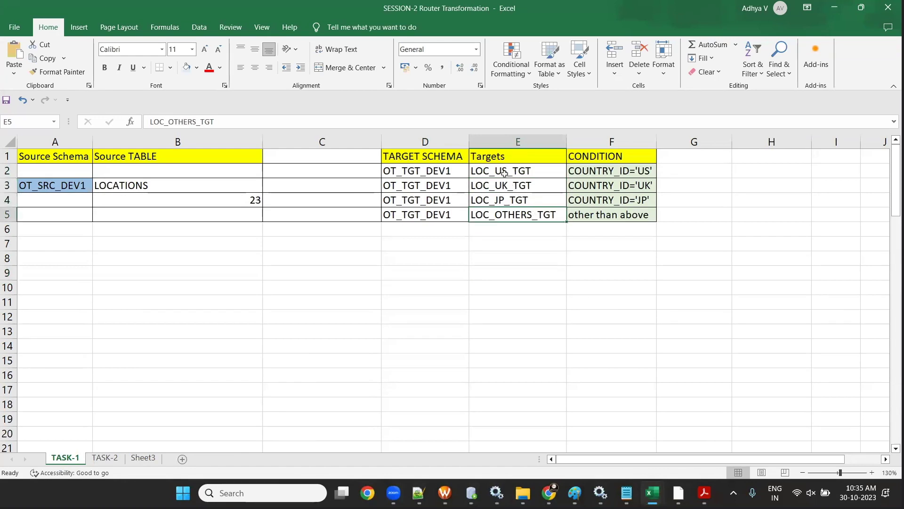
pyautogui.moveTo(504, 174); pyautogui.dragTo(507, 215)
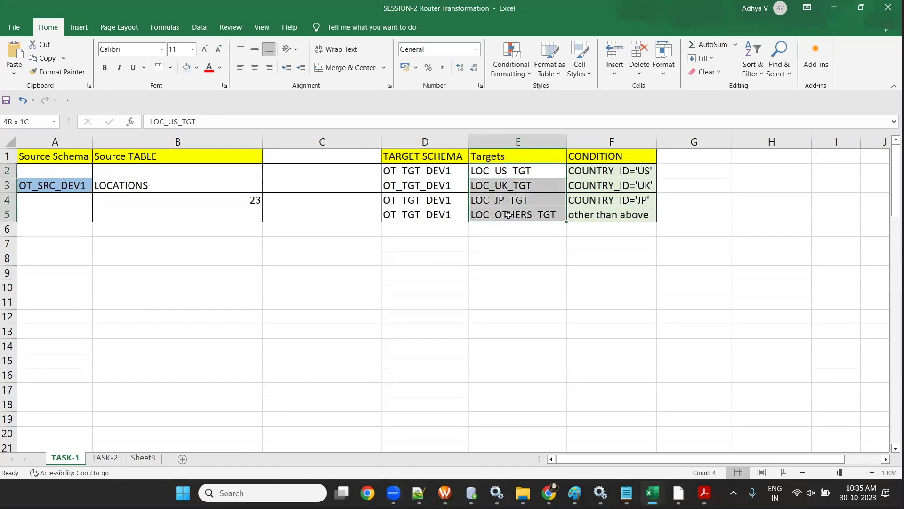
pyautogui.click(149, 186)
pyautogui.moveTo(510, 162); pyautogui.dragTo(530, 239)
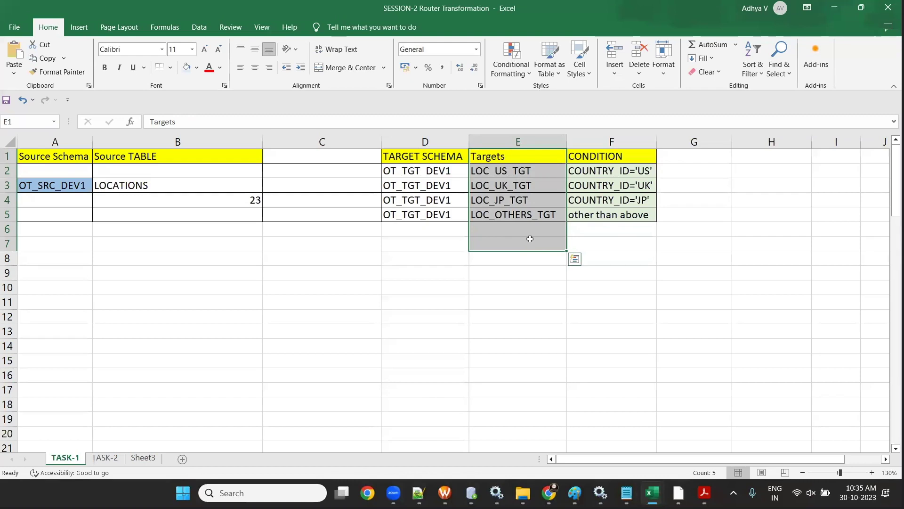
pyautogui.click(114, 185)
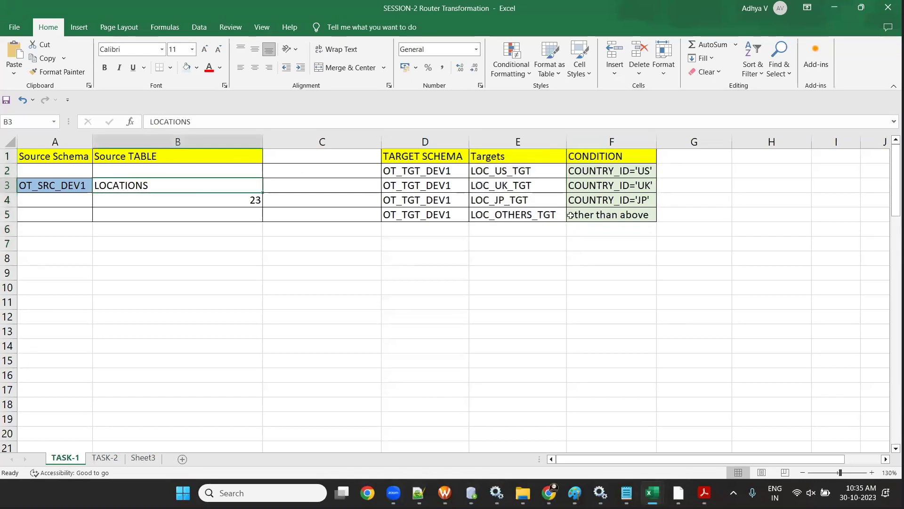
# - Match each COUNTRY_ID condition (US, UK, JP, other) to its LOC_US/UK/JP/OTHERS_TGT target
pyautogui.click(623, 166)
pyautogui.click(527, 171)
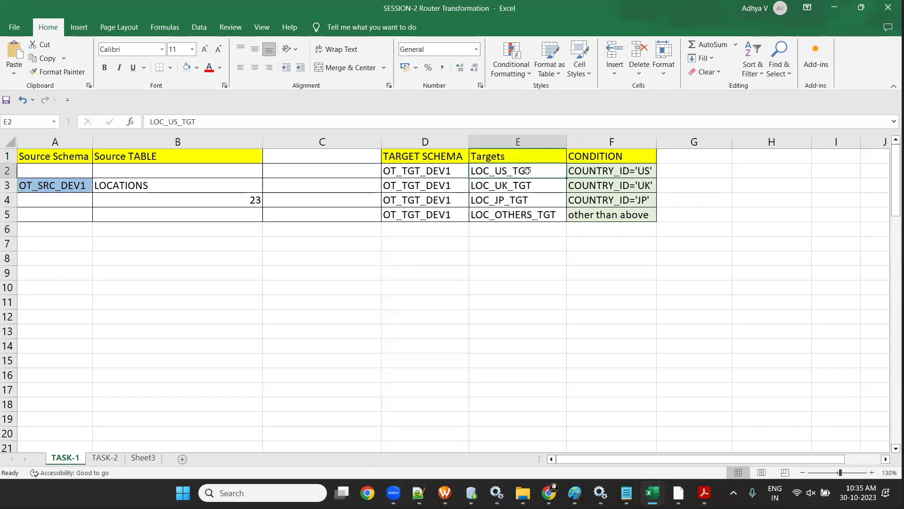
pyautogui.click(618, 188)
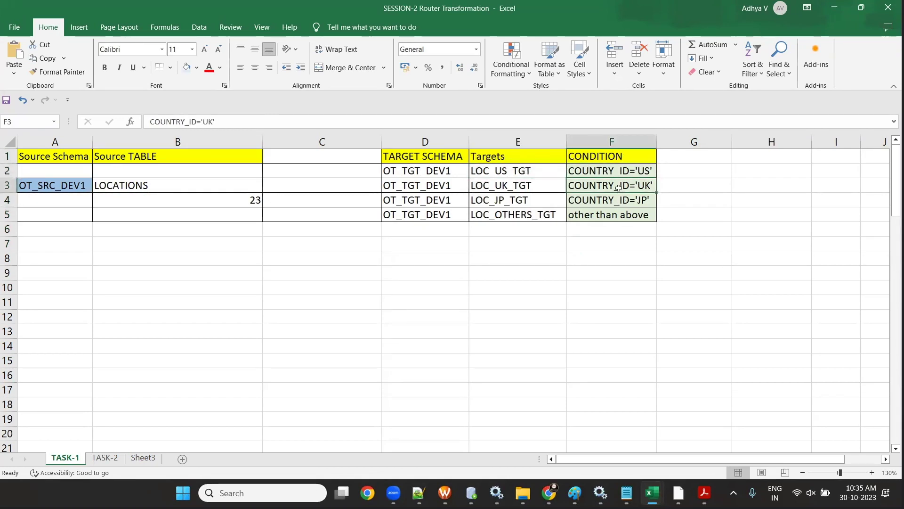
pyautogui.click(536, 184)
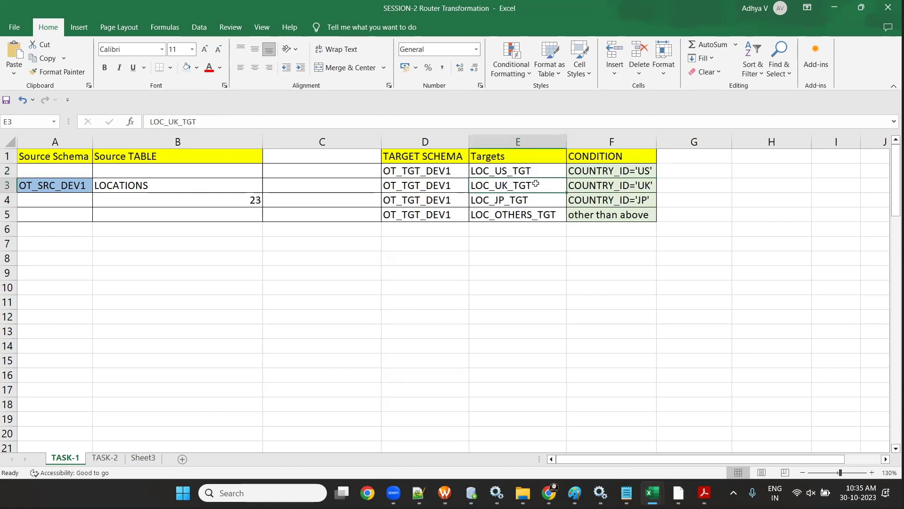
pyautogui.click(613, 199)
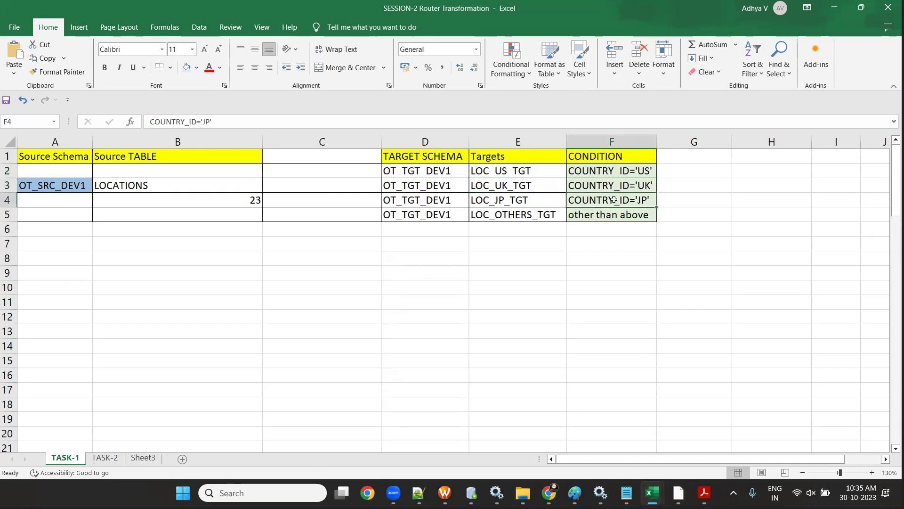
pyautogui.click(531, 200)
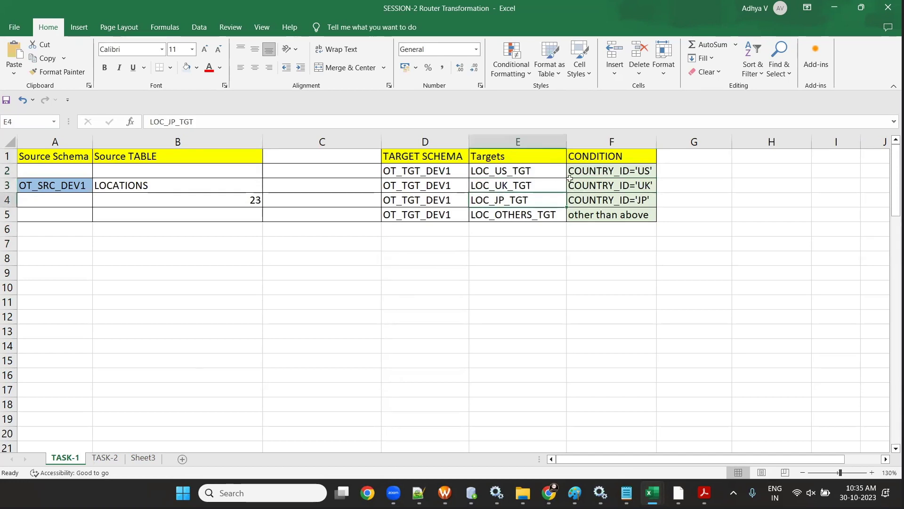
pyautogui.click(615, 210)
pyautogui.click(505, 214)
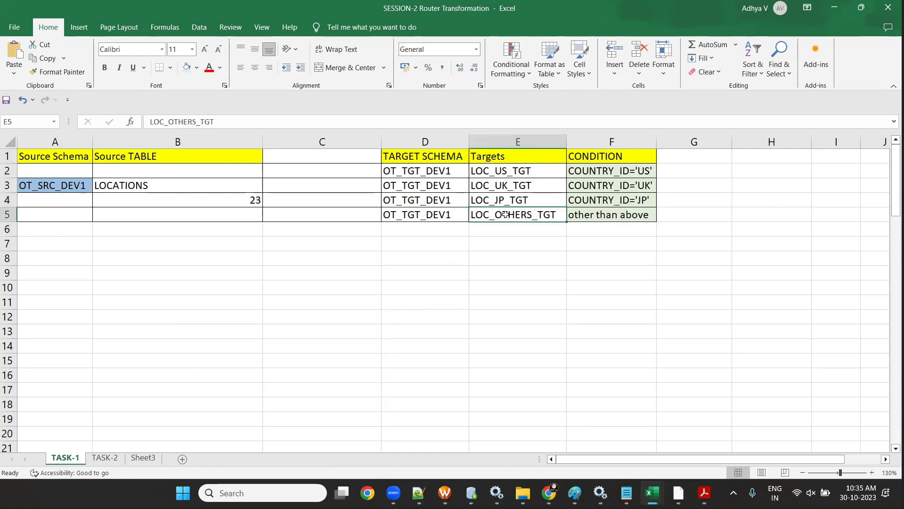
pyautogui.click(123, 190)
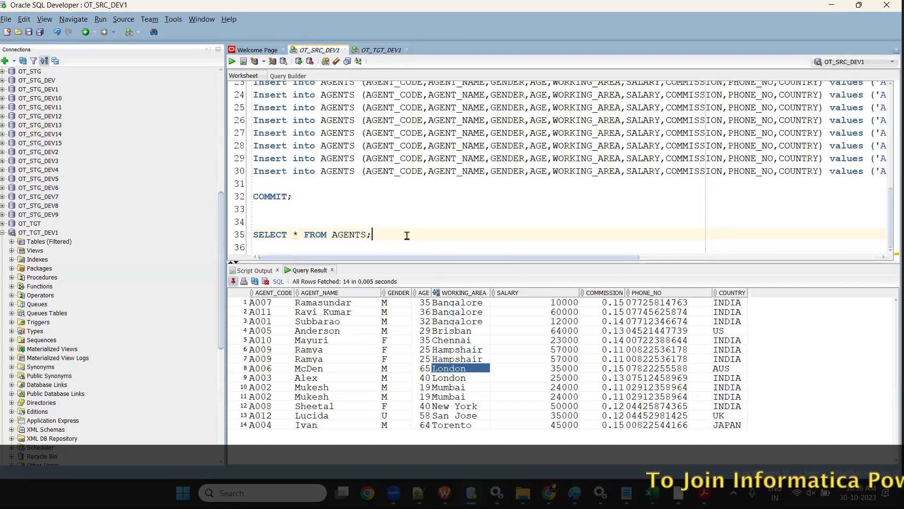
# - Run 'select * from LOCATIONS;' in OT_SRC_DEV1 and count the result rows (23)
pyautogui.press('Return')
pyautogui.press('Return')
pyautogui.press('Return')
pyautogui.write('select * from LOCATIONS;')
pyautogui.click(231, 65)
pyautogui.rightClick(449, 380)
pyautogui.click(461, 449)
pyautogui.click(469, 257)
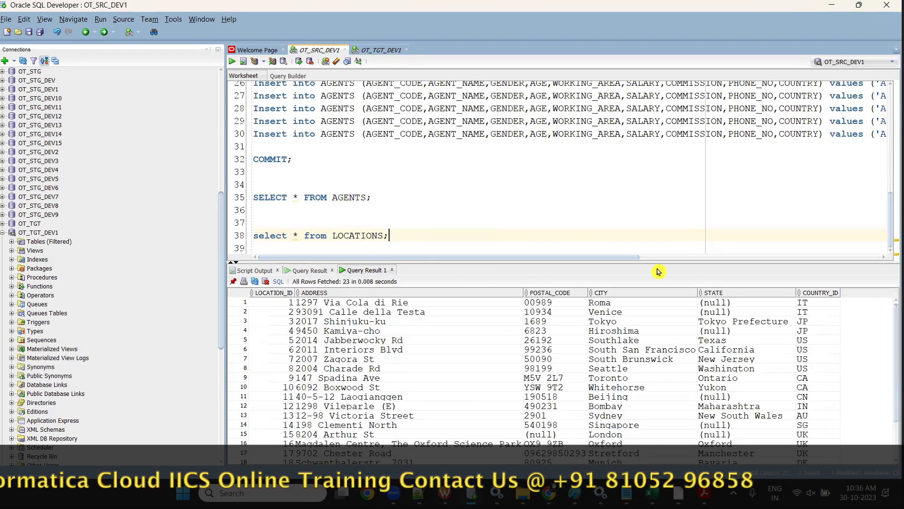
pyautogui.click(674, 486)
pyautogui.hotkey('alt', 'Tab')
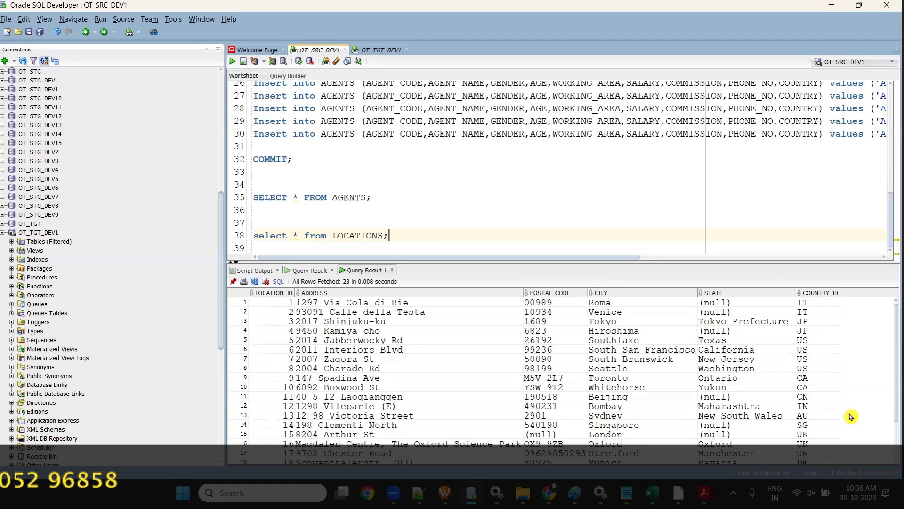
# - Copy the four target table names in E2:E5 from the Excel Targets column
pyautogui.hotkey('alt', 'Tab')
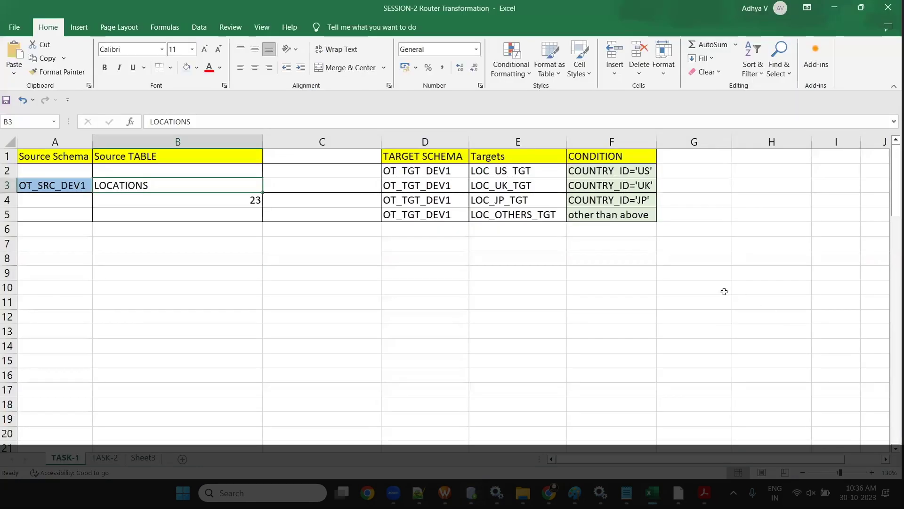
pyautogui.moveTo(515, 185); pyautogui.dragTo(515, 172)
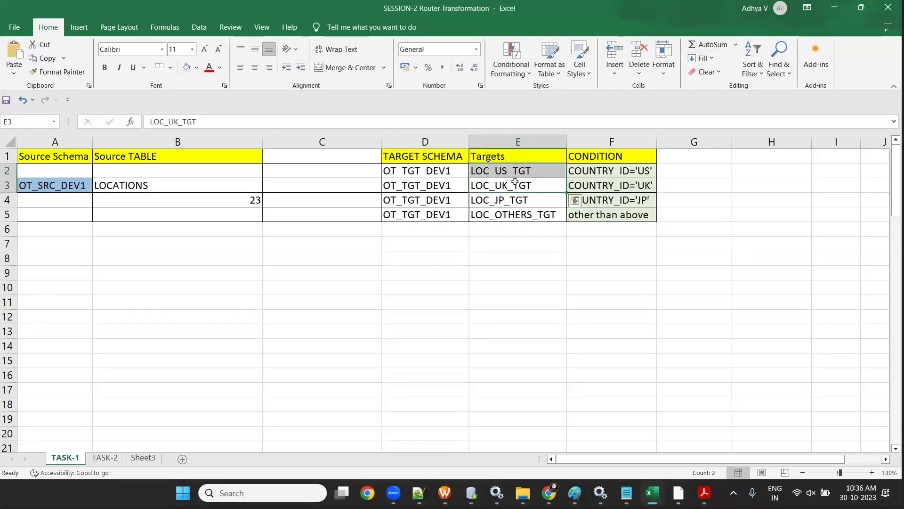
pyautogui.click(515, 183)
pyautogui.click(532, 203)
pyautogui.click(539, 217)
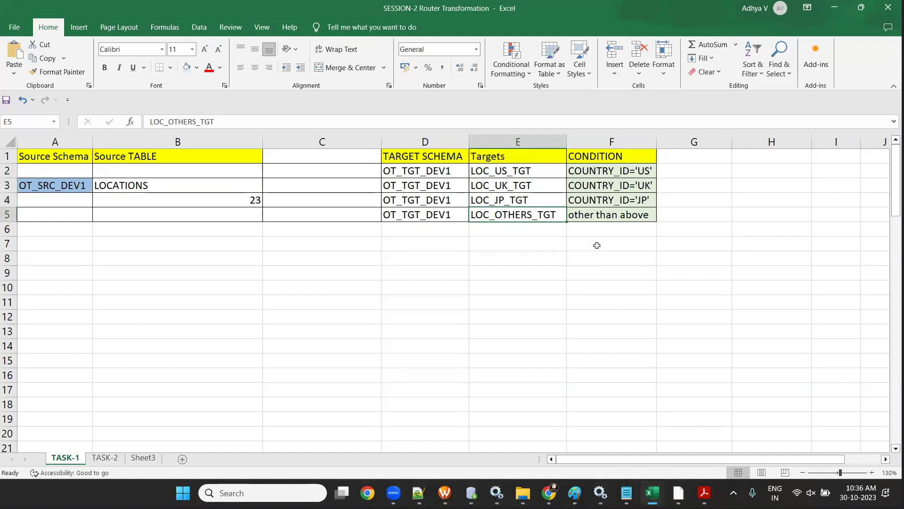
pyautogui.moveTo(505, 174); pyautogui.dragTo(517, 211)
pyautogui.hotkey('ctrl', 'c')
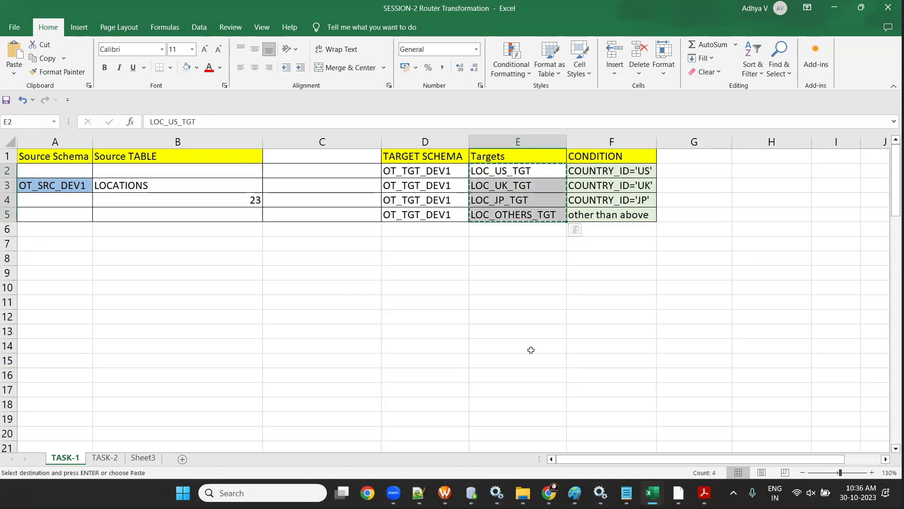
# - Paste the four target names below line 4 of the OT_TGT_DEV1 worksheet
pyautogui.hotkey('alt', 'Tab')
pyautogui.click(381, 50)
pyautogui.click(449, 132)
pyautogui.press('Return')
pyautogui.press('Return')
pyautogui.hotkey('ctrl', 'v')
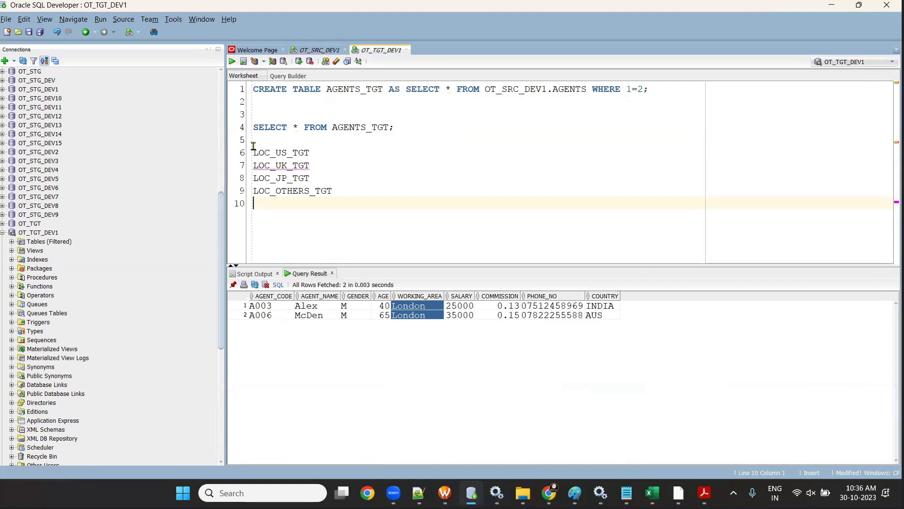
# - Write 'DROP TABLE LOC_US_TGT;' on the first target-name line
pyautogui.write('DROP TABLE')
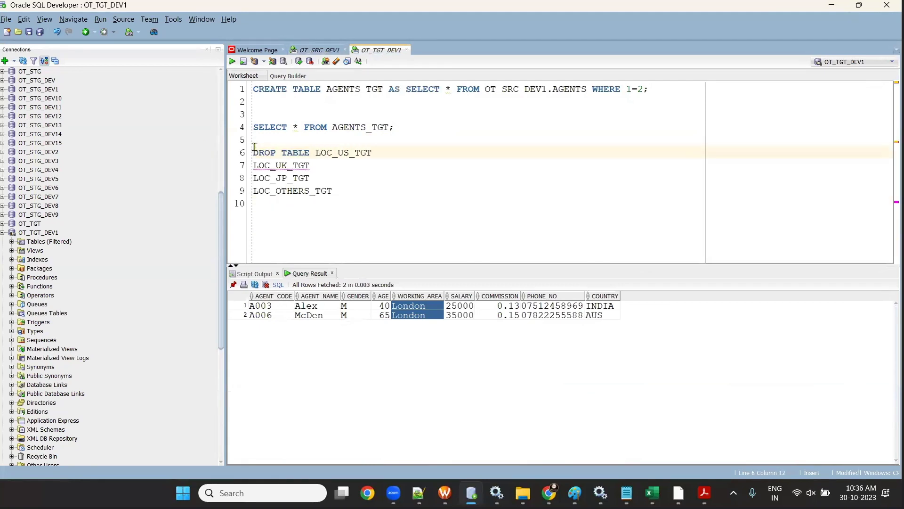
pyautogui.click(390, 159)
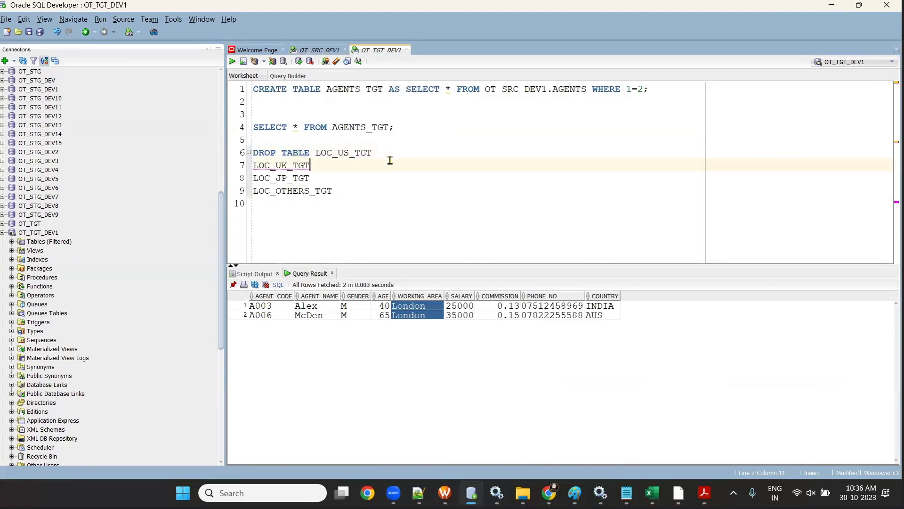
pyautogui.click(395, 154)
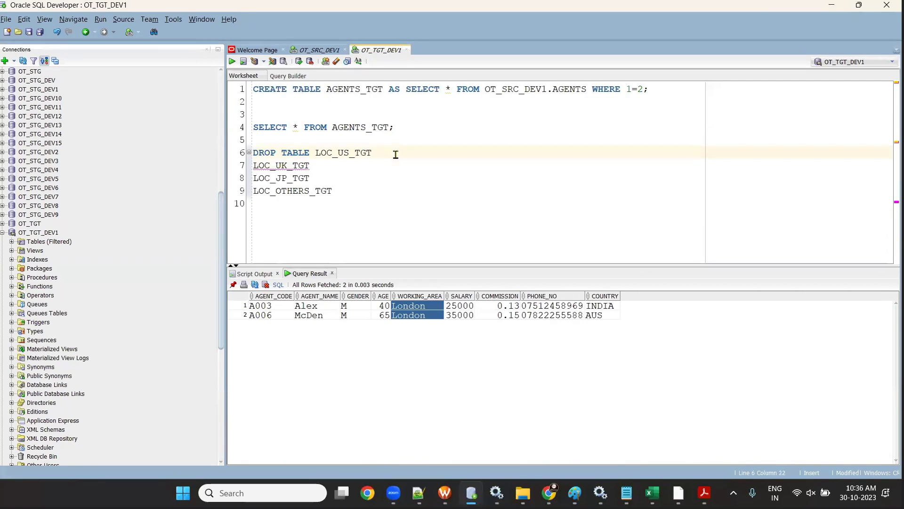
pyautogui.write(';')
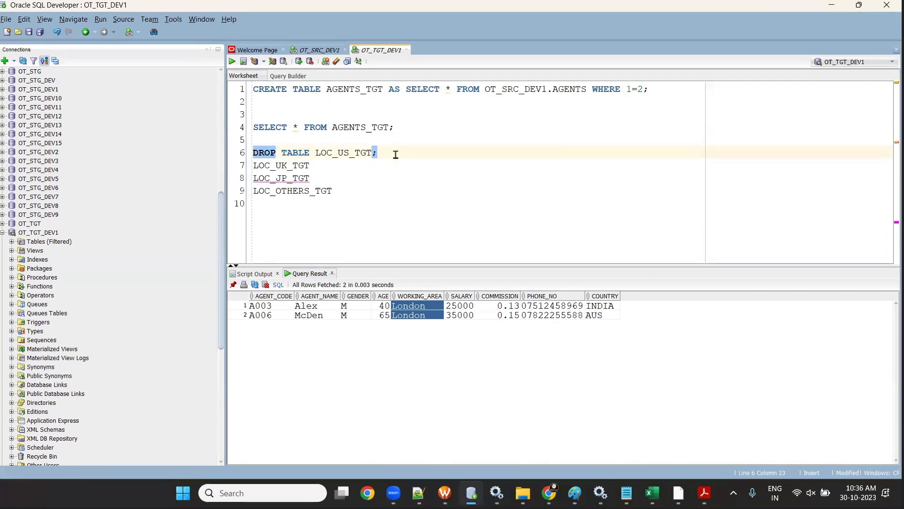
pyautogui.press('Down')
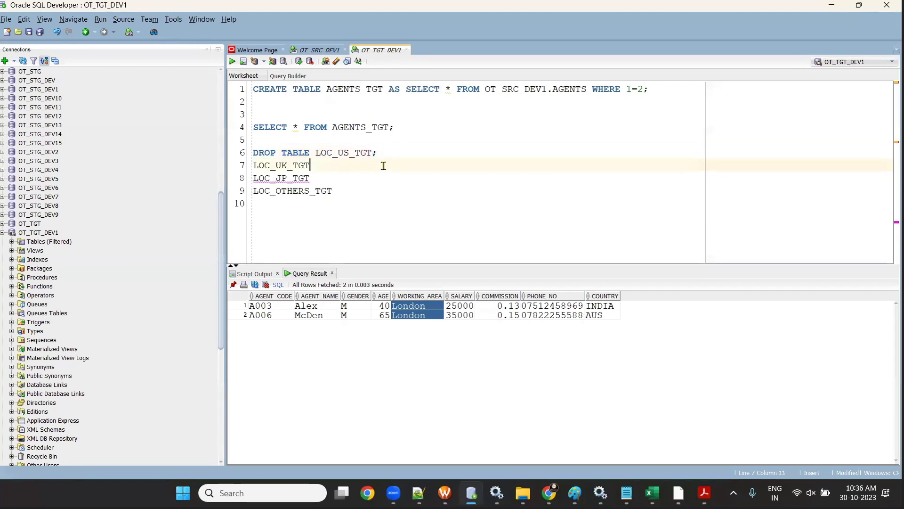
# - Add the DROP TABLE prefix and semicolons to the LOC_UK_TGT, LOC_JP_TGT and LOC_OTHERS_TGT lines
pyautogui.moveTo(312, 154); pyautogui.dragTo(244, 153)
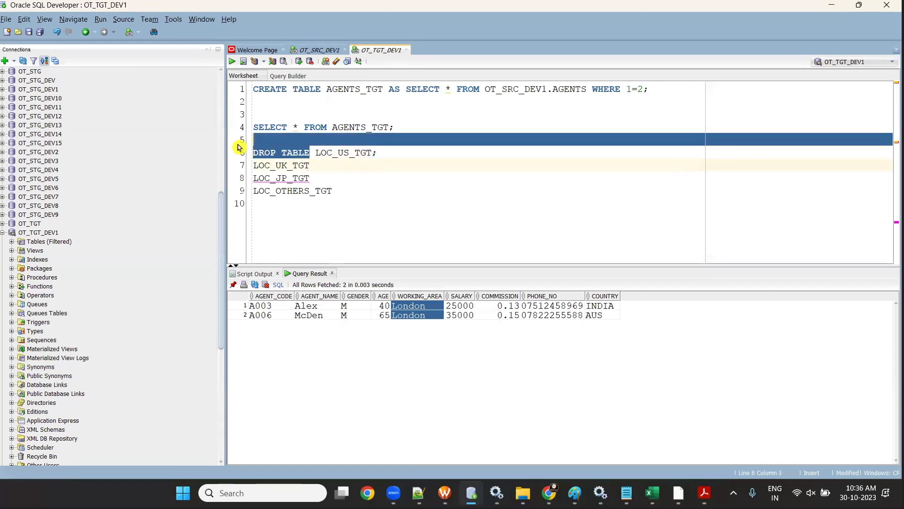
pyautogui.hotkey('ctrl', 'c')
pyautogui.click(254, 166)
pyautogui.hotkey('ctrl', 'v')
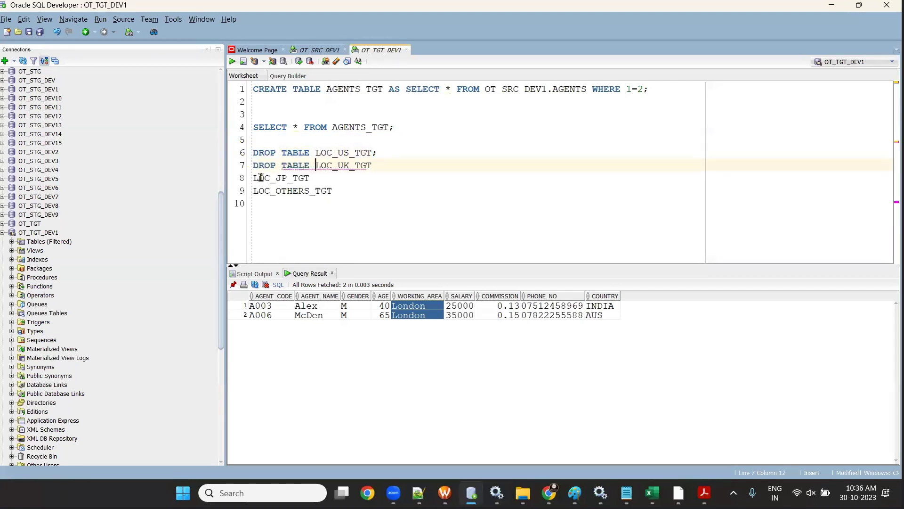
pyautogui.click(254, 177)
pyautogui.hotkey('ctrl', 'v')
pyautogui.click(254, 191)
pyautogui.hotkey('ctrl', 'v')
pyautogui.click(400, 152)
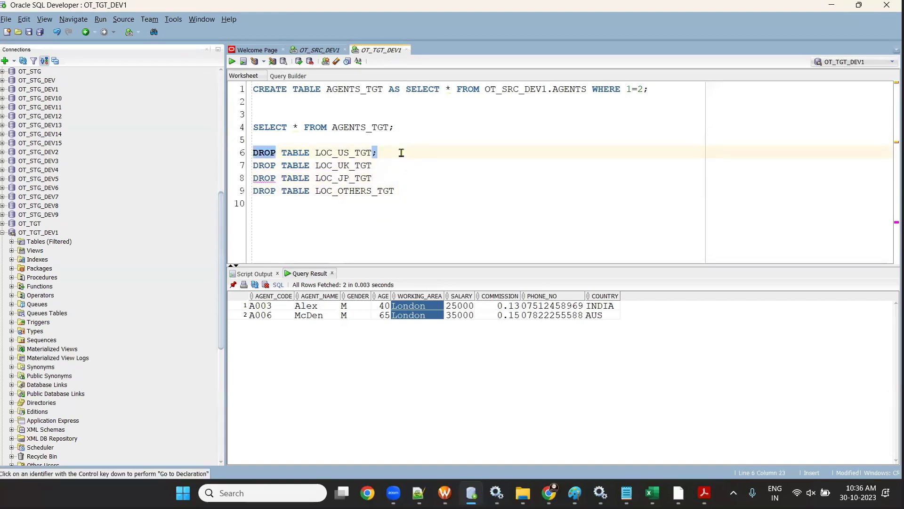
pyautogui.write(';')
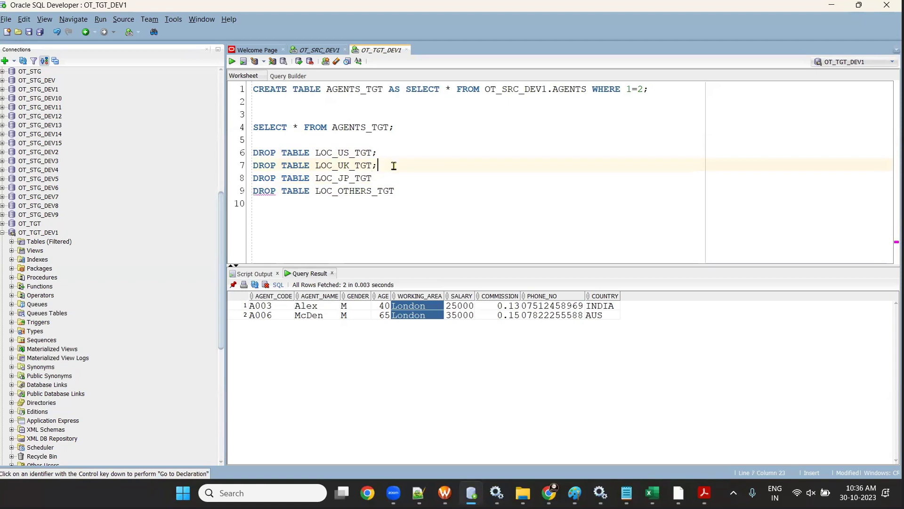
pyautogui.click(419, 181)
pyautogui.write(';')
pyautogui.click(423, 189)
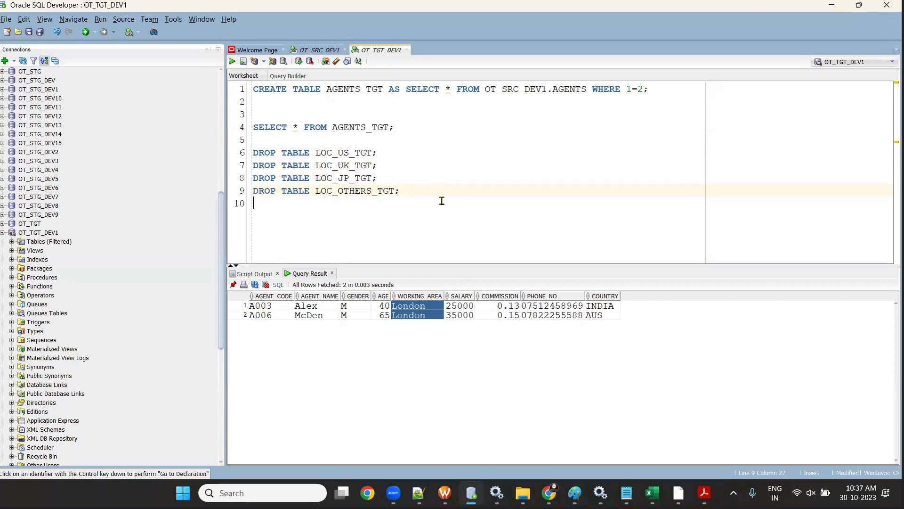
# - Run the four DROP TABLE statements as a script, then clear them from the worksheet
pyautogui.moveTo(441, 201); pyautogui.dragTo(252, 138)
pyautogui.click(232, 61)
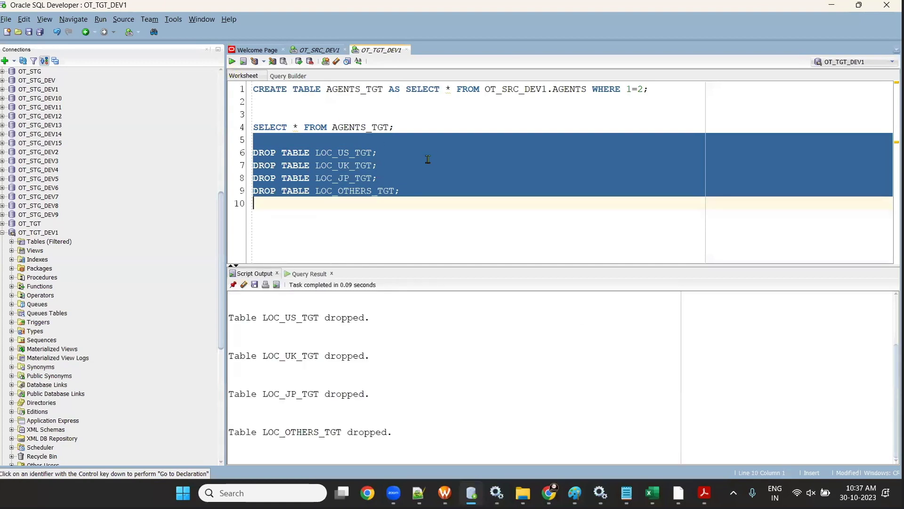
pyautogui.press('Delete')
pyautogui.hotkey('alt', 'Tab')
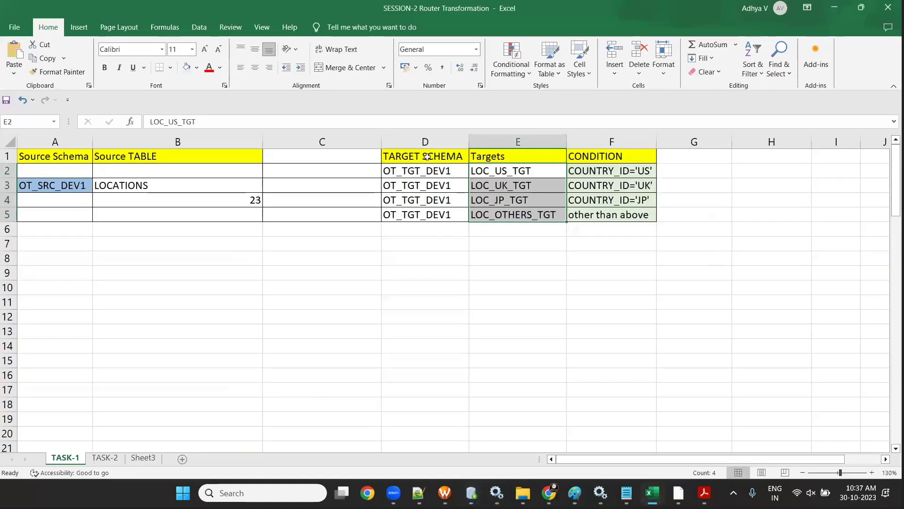
# - Paste the four target names again into the OT_TGT_DEV1 worksheet below line 4
pyautogui.hotkey('ctrl', 'c')
pyautogui.hotkey('alt', 'Tab')
pyautogui.hotkey('ctrl', 'v')
pyautogui.click(397, 127)
pyautogui.press('Return')
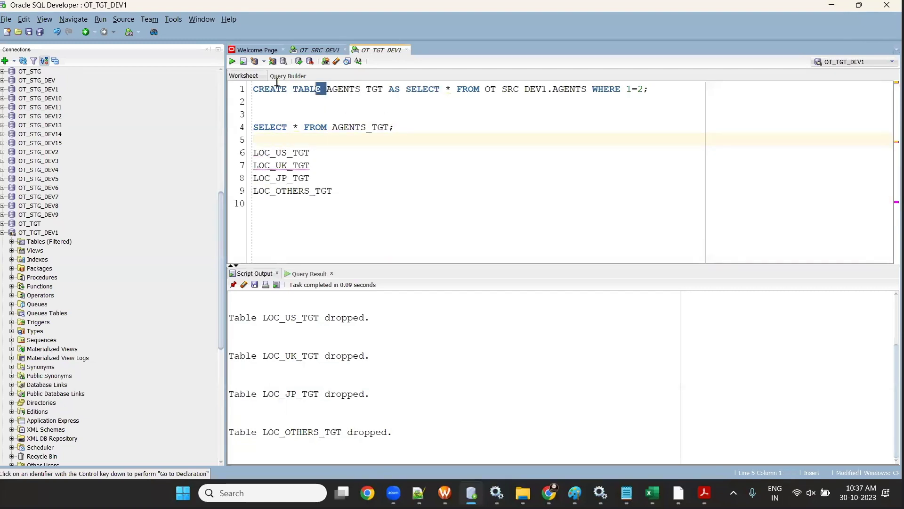
# - Build 'CREATE TABLE LOC_US_TGT AS SELECT * FROM OT_SRC_DEV1.LOCATIONS WHERE 1=2;'
pyautogui.moveTo(277, 82); pyautogui.dragTo(250, 88)
pyautogui.click(255, 153)
pyautogui.hotkey('ctrl', 'v')
pyautogui.click(432, 157)
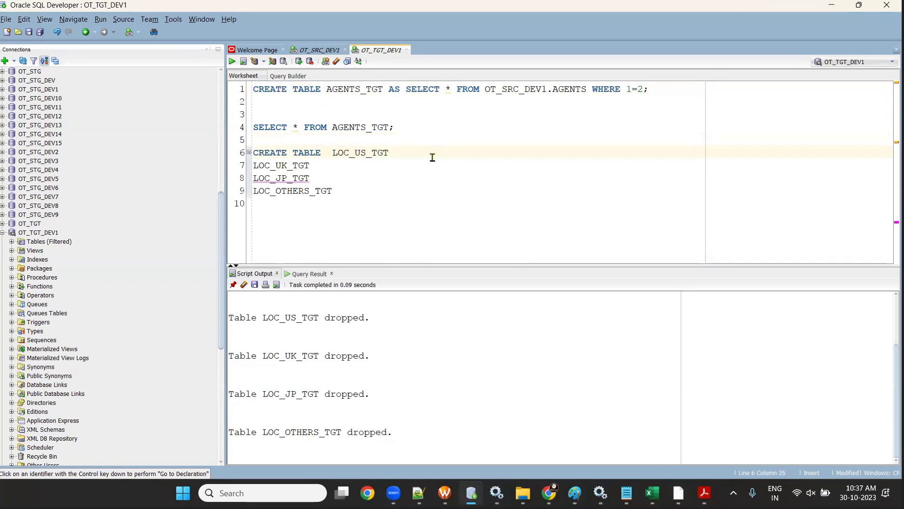
pyautogui.moveTo(389, 89); pyautogui.dragTo(553, 89)
pyautogui.hotkey('ctrl', 'c')
pyautogui.click(444, 154)
pyautogui.hotkey('ctrl', 'v')
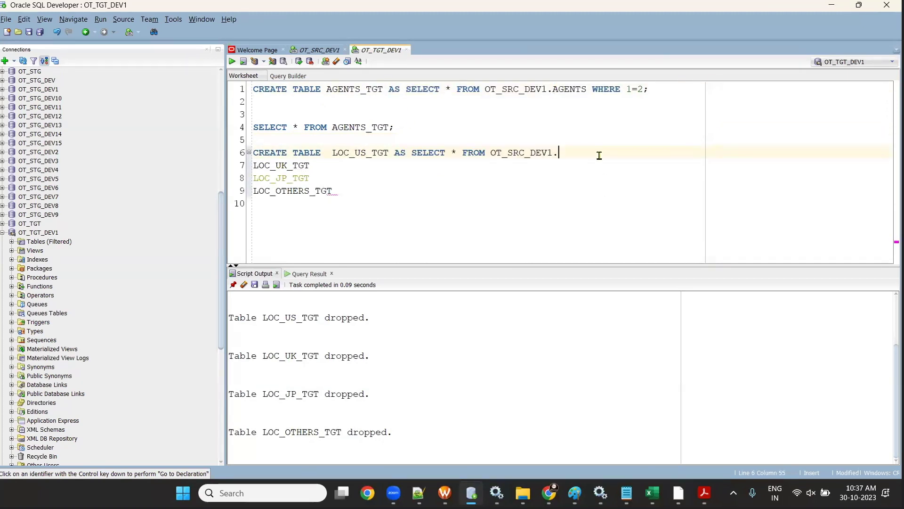
pyautogui.write('LOCATIONS WHERE 1=2')
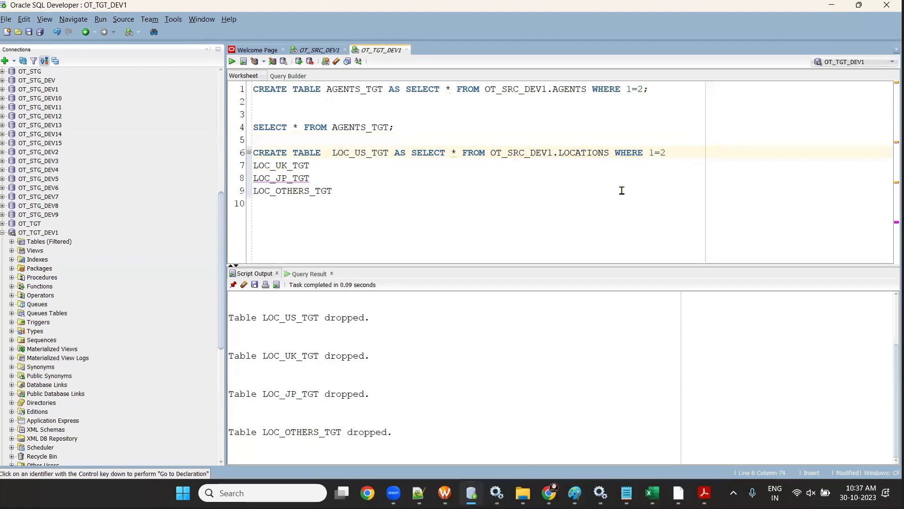
pyautogui.write(';')
# - Turn the LOC_UK_TGT line into the same CREATE TABLE … WHERE 1=2 statement
pyautogui.click(254, 165)
pyautogui.hotkey('ctrl', 'v')
pyautogui.moveTo(394, 153); pyautogui.dragTo(707, 163)
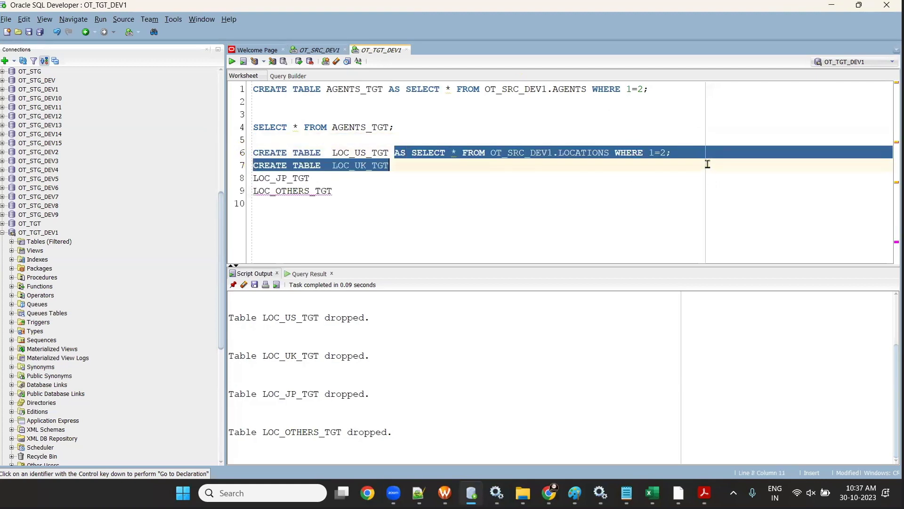
pyautogui.moveTo(397, 153); pyautogui.dragTo(646, 171)
pyautogui.moveTo(416, 166); pyautogui.dragTo(714, 153)
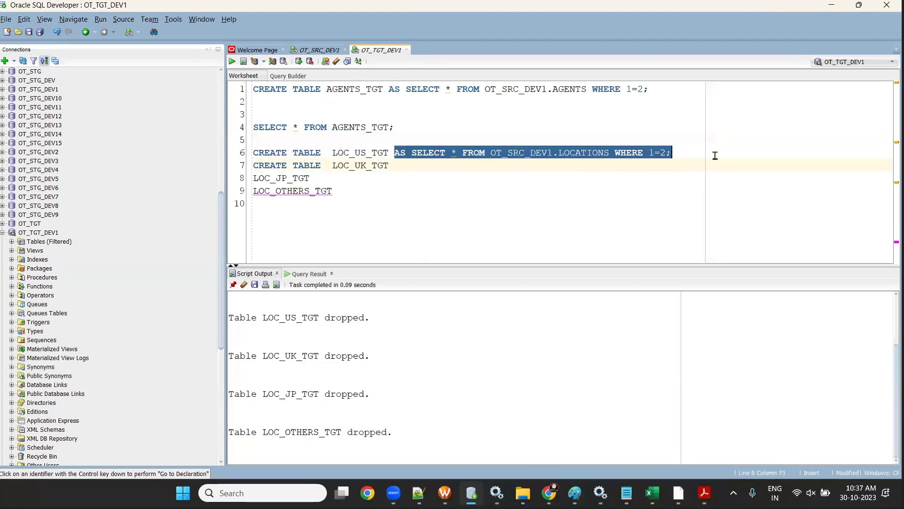
pyautogui.hotkey('ctrl', 'c')
pyautogui.click(405, 166)
pyautogui.hotkey('ctrl', 'v')
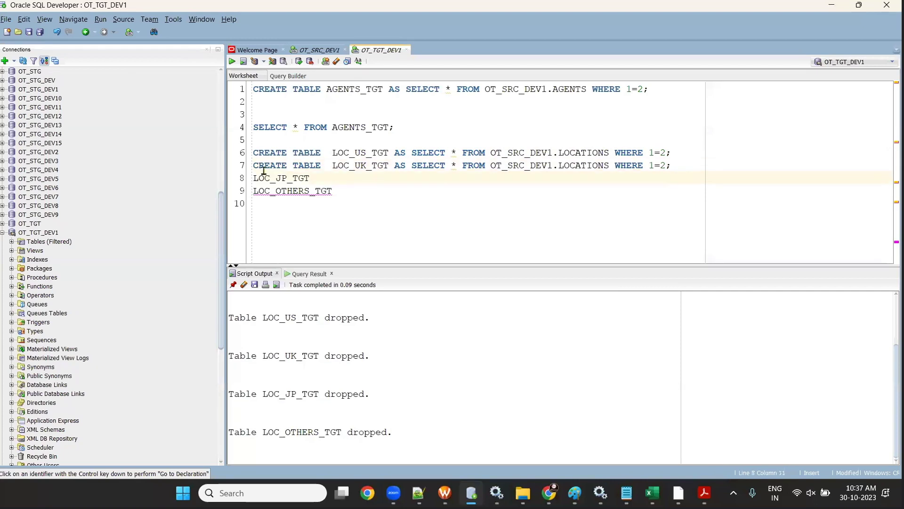
# - Turn the LOC_JP_TGT line into a matching CREATE TABLE … AS SELECT statement
pyautogui.moveTo(332, 165); pyautogui.dragTo(253, 165)
pyautogui.hotkey('ctrl', 'c')
pyautogui.click(253, 178)
pyautogui.hotkey('ctrl', 'v')
pyautogui.moveTo(394, 165); pyautogui.dragTo(665, 167)
pyautogui.hotkey('ctrl', 'c')
pyautogui.click(446, 181)
pyautogui.hotkey('ctrl', 'v')
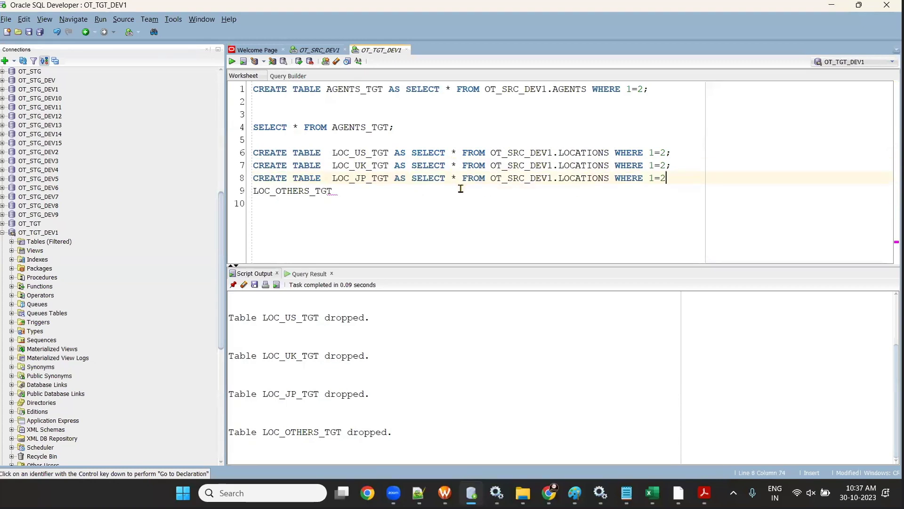
pyautogui.write(';')
# - Complete the LOC_OTHERS_TGT CREATE TABLE statement and select all four statements
pyautogui.moveTo(332, 176); pyautogui.dragTo(253, 177)
pyautogui.click(330, 190)
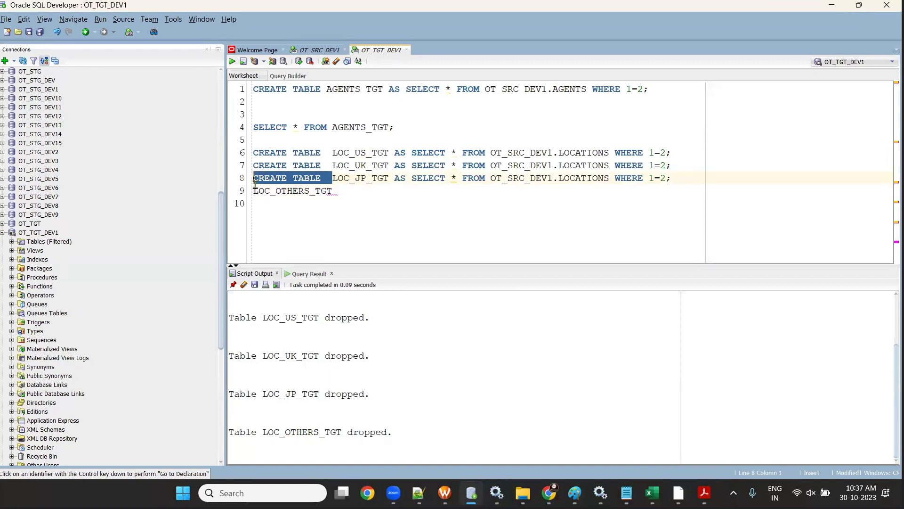
pyautogui.click(254, 190)
pyautogui.hotkey('ctrl', 'v')
pyautogui.moveTo(389, 179); pyautogui.dragTo(676, 181)
pyautogui.hotkey('ctrl', 'c')
pyautogui.click(460, 190)
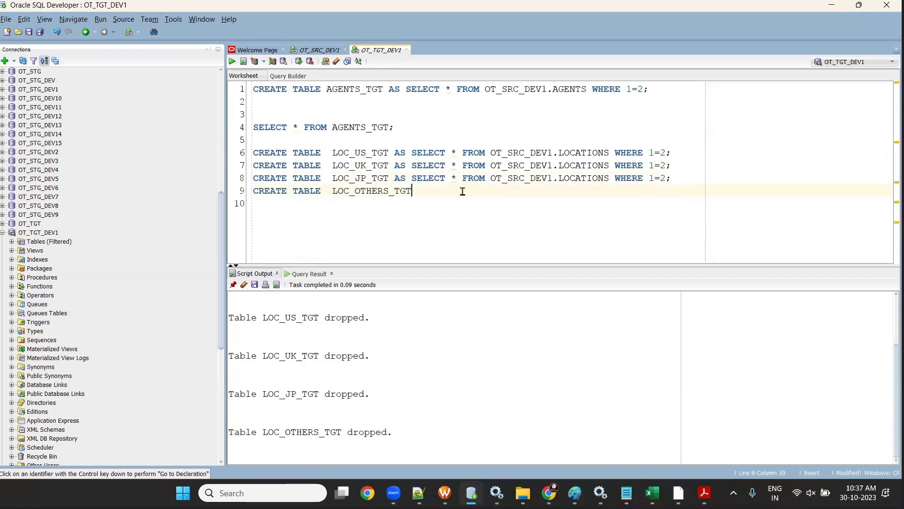
pyautogui.hotkey('ctrl', 'v')
pyautogui.moveTo(726, 203); pyautogui.dragTo(222, 160)
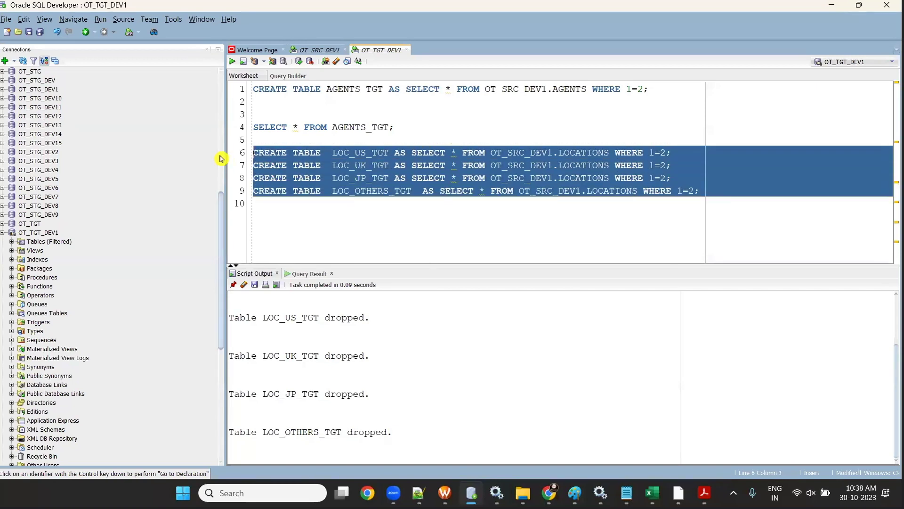
# - Run the four selected CREATE TABLE statements as a script in OT_TGT_DEV1, then check the OT_SRC_DEV1 LOCATIONS results
pyautogui.click(232, 63)
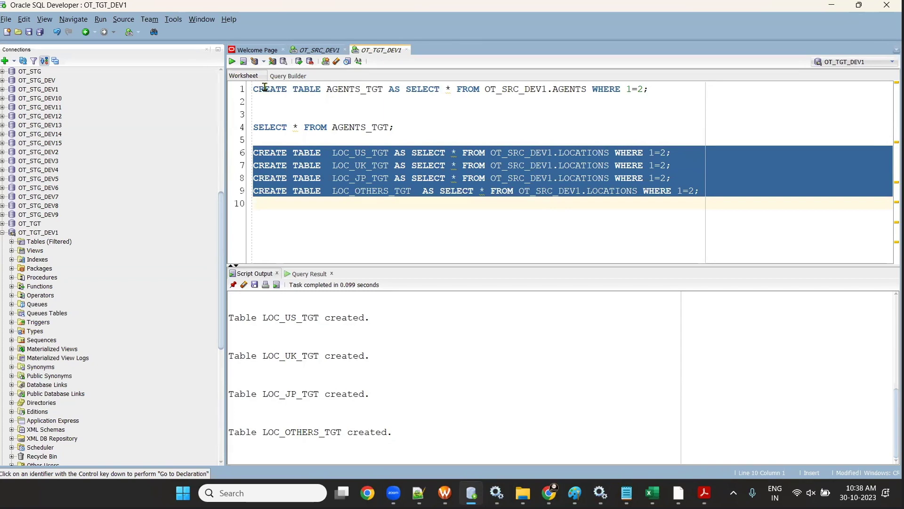
pyautogui.click(320, 51)
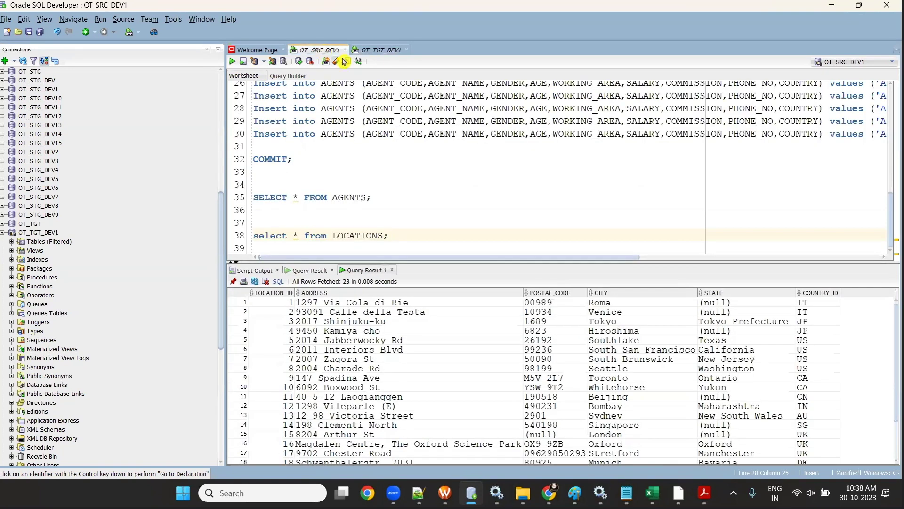
pyautogui.click(364, 52)
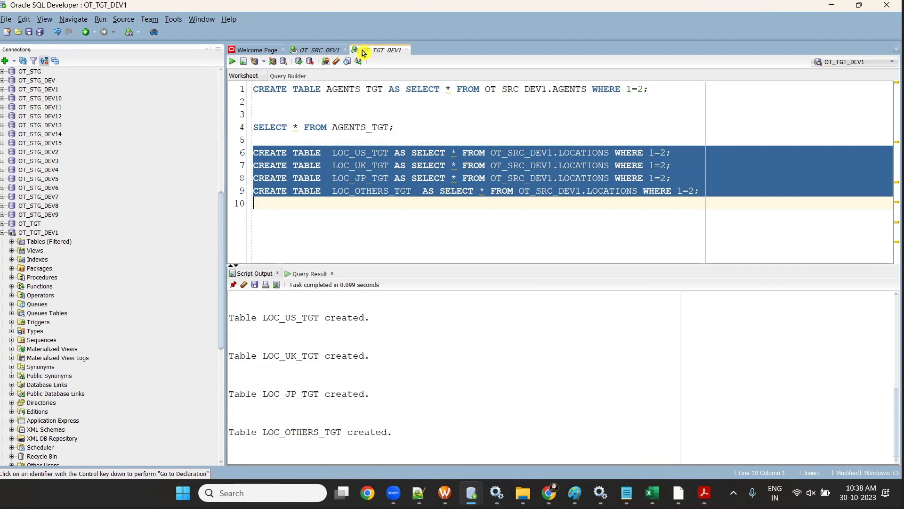
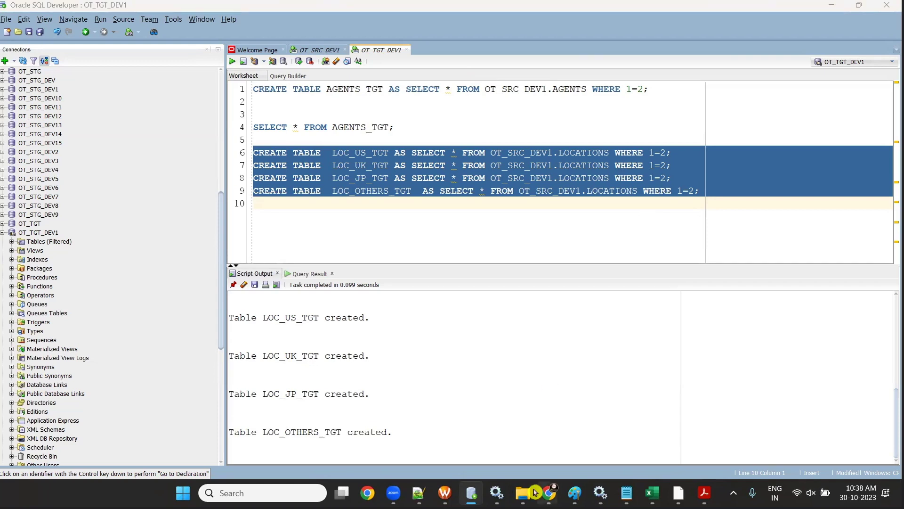
# - Confirm the four LOC target tables exist across the OT_SRC_DEV1 and OT_TGT_DEV1 worksheets, then return to Informatica
pyautogui.click(311, 51)
pyautogui.click(390, 52)
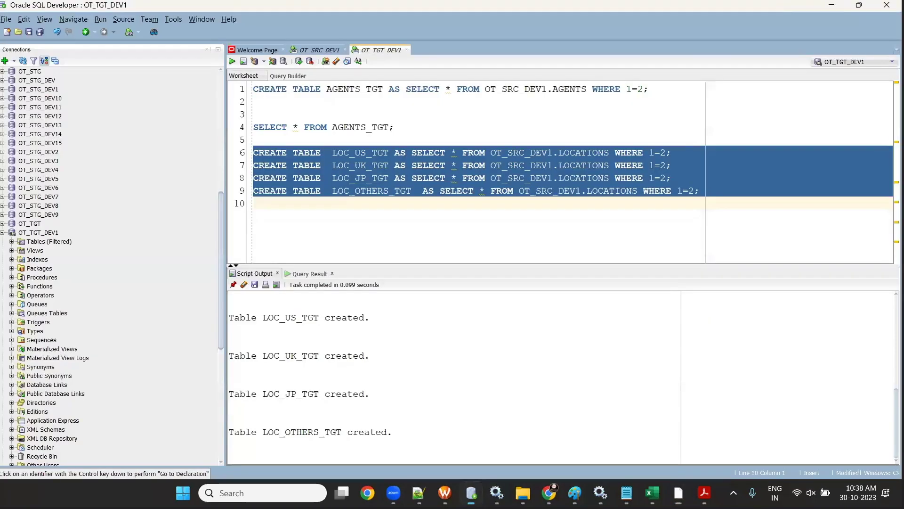
pyautogui.moveTo(548, 492)
pyautogui.click(606, 406)
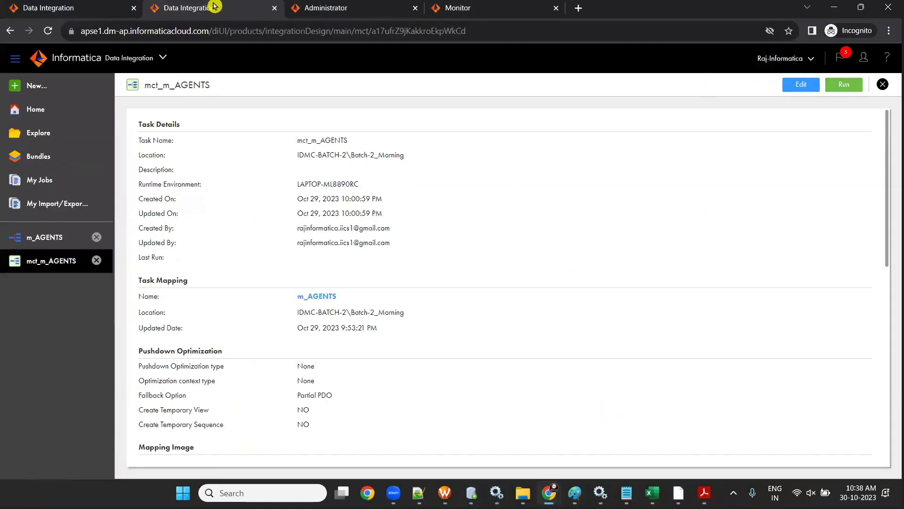
# - Browse to All Projects > IDMC-BATCH-2 > Batch-2_Morning and start a new Mappings asset
pyautogui.click(42, 135)
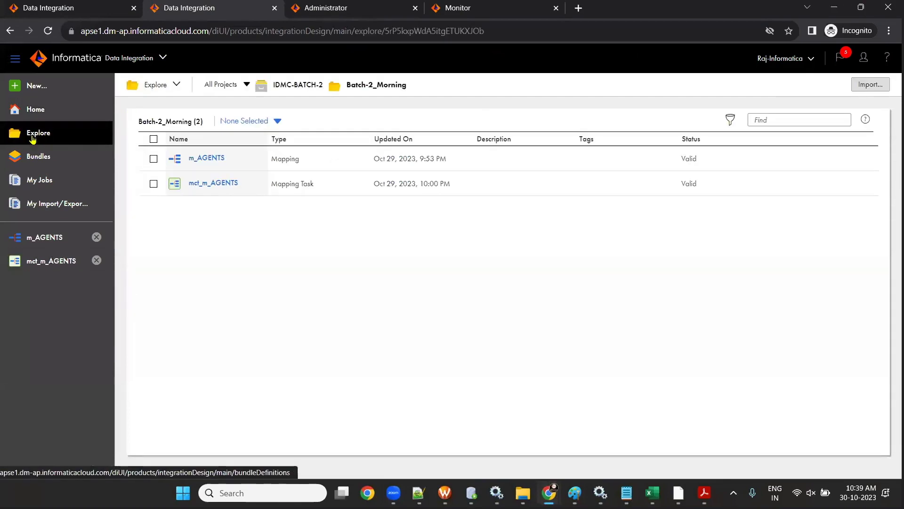
pyautogui.moveTo(348, 93); pyautogui.dragTo(422, 97)
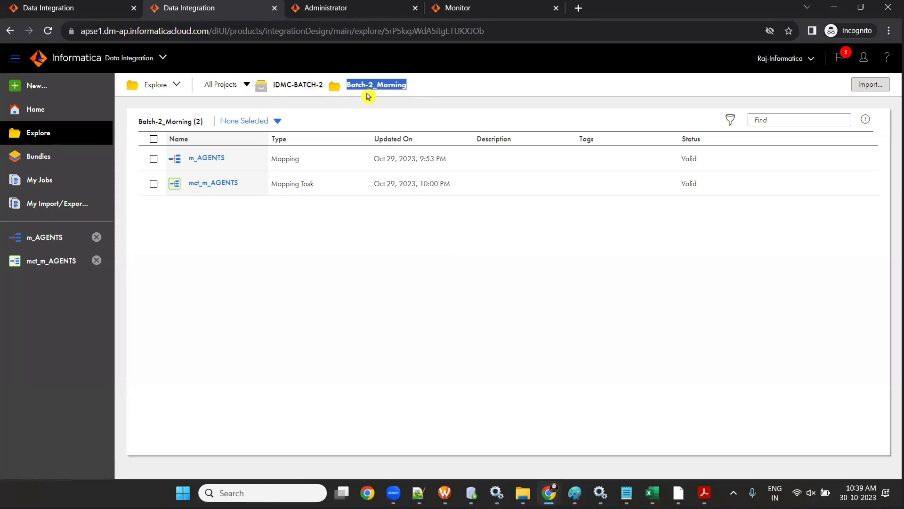
pyautogui.click(490, 396)
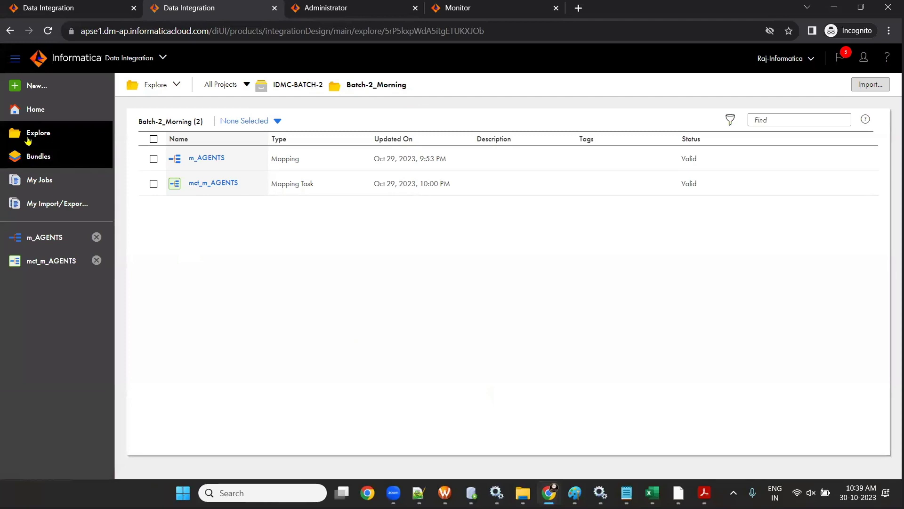
pyautogui.click(210, 85)
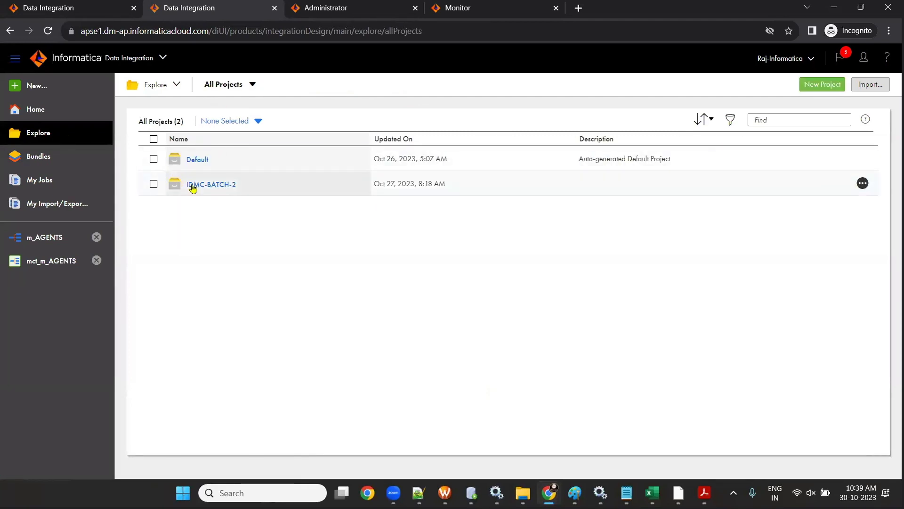
pyautogui.click(213, 187)
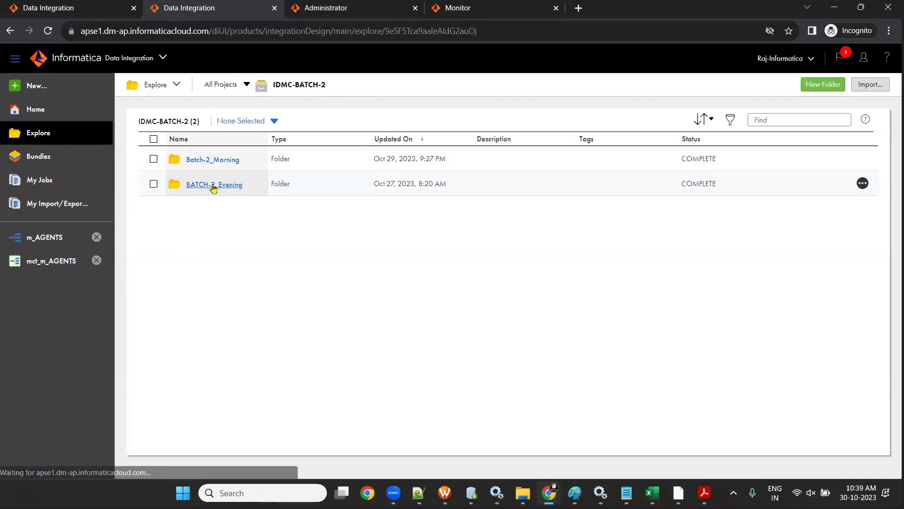
pyautogui.click(223, 162)
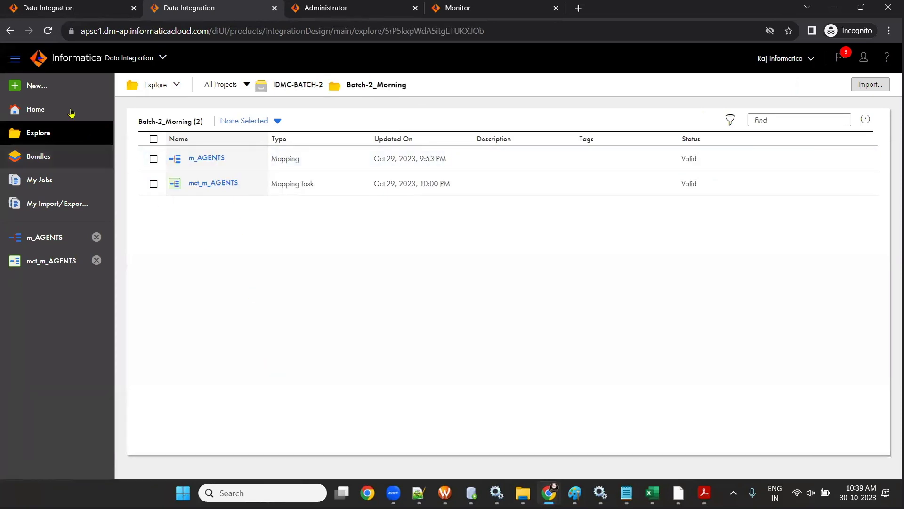
pyautogui.click(25, 87)
pyautogui.click(226, 193)
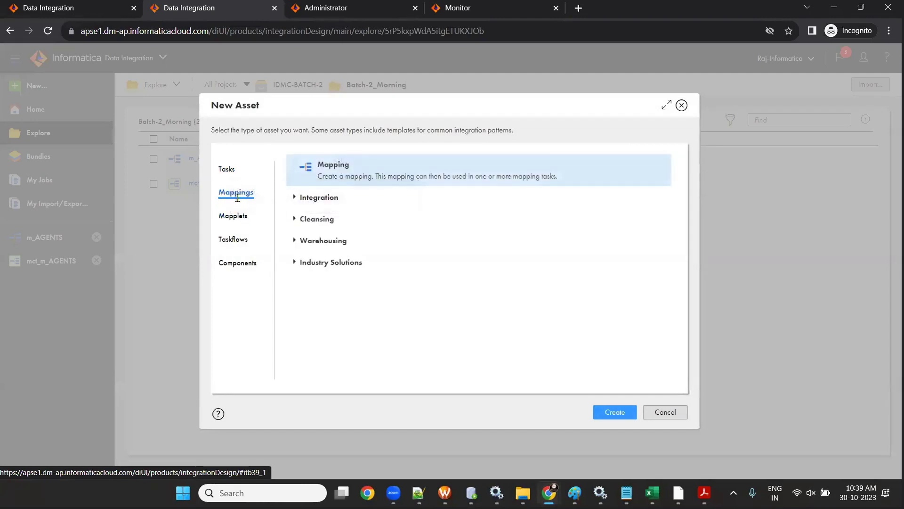
# - Create a blank Mapping and review its Source, Target and mapping properties
pyautogui.click(313, 185)
pyautogui.click(601, 413)
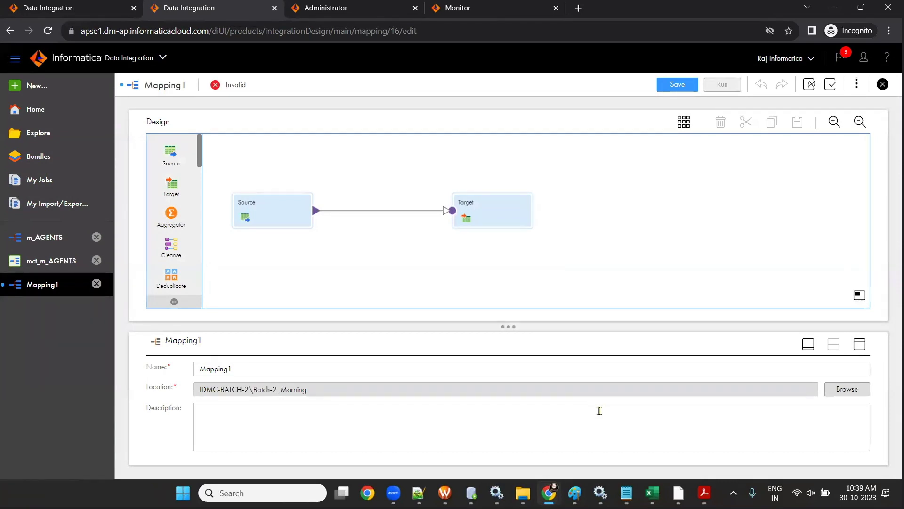
pyautogui.click(290, 221)
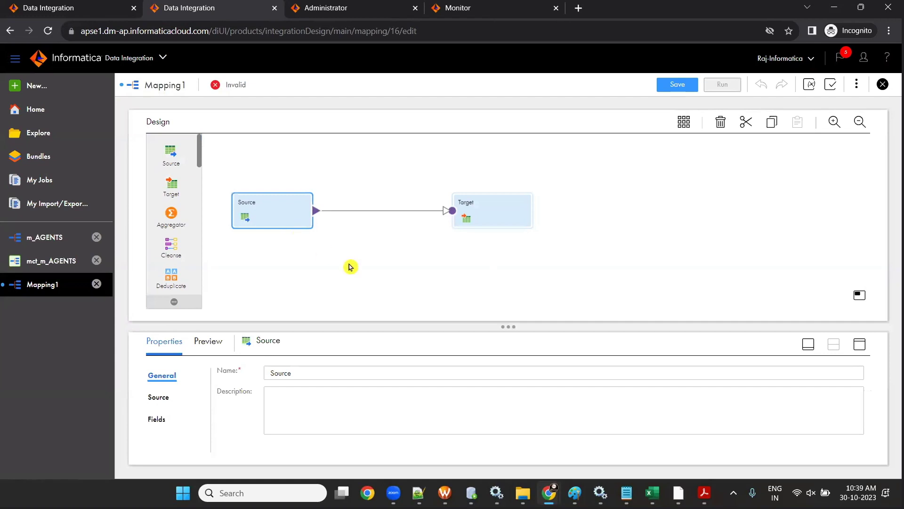
pyautogui.click(514, 224)
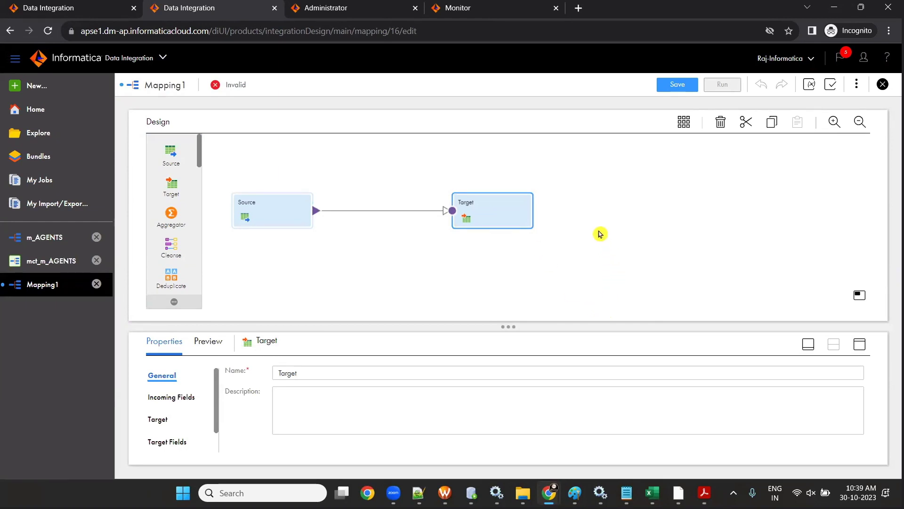
pyautogui.click(600, 235)
# - Rename the mapping to m_LOCATIONS_TGT and save it
pyautogui.moveTo(241, 370); pyautogui.dragTo(160, 354)
pyautogui.write('M_')
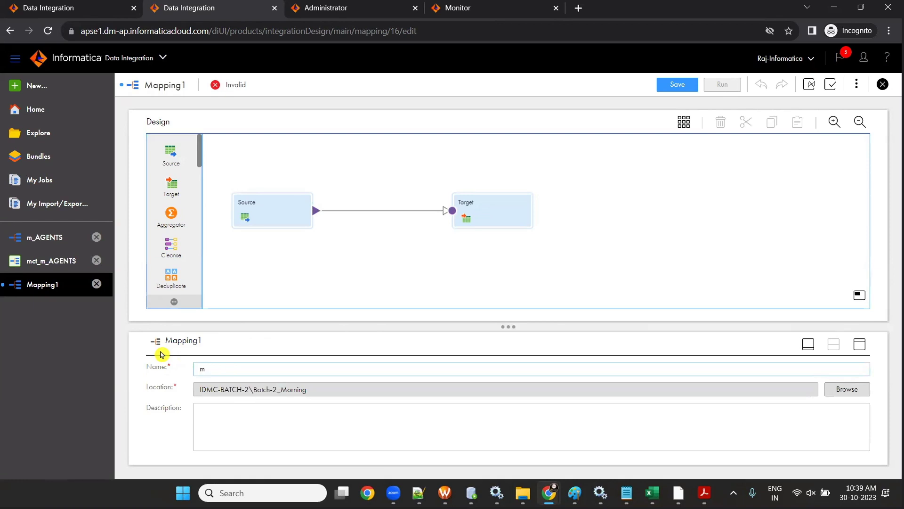
pyautogui.write('LOCATIONS_TGT')
pyautogui.press('Tab')
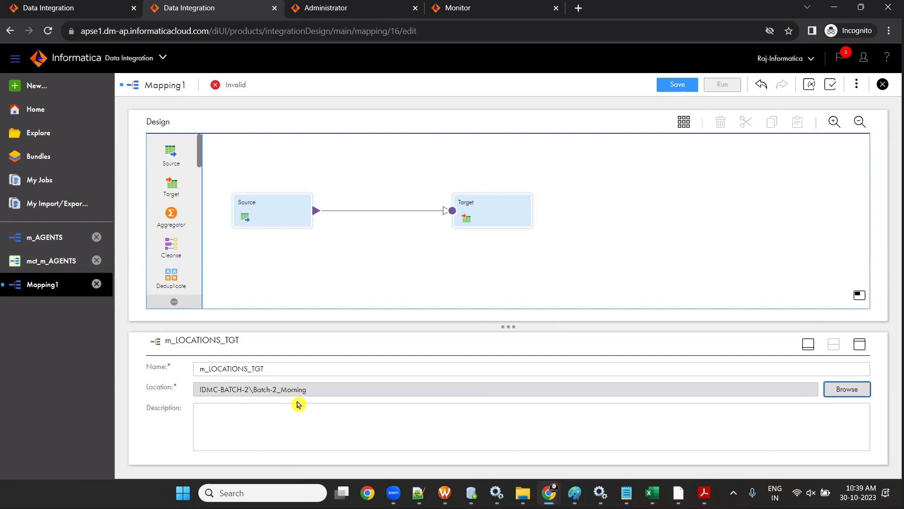
pyautogui.click(665, 87)
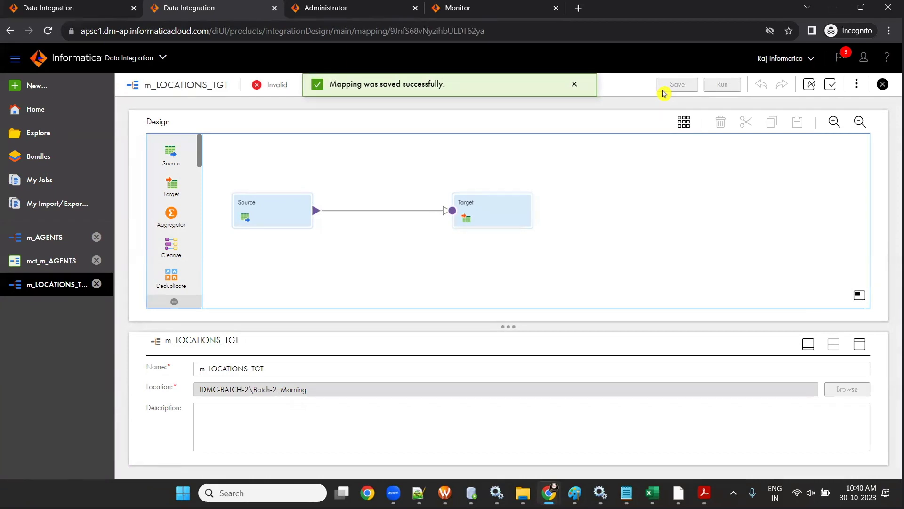
pyautogui.moveTo(653, 492)
pyautogui.click(720, 420)
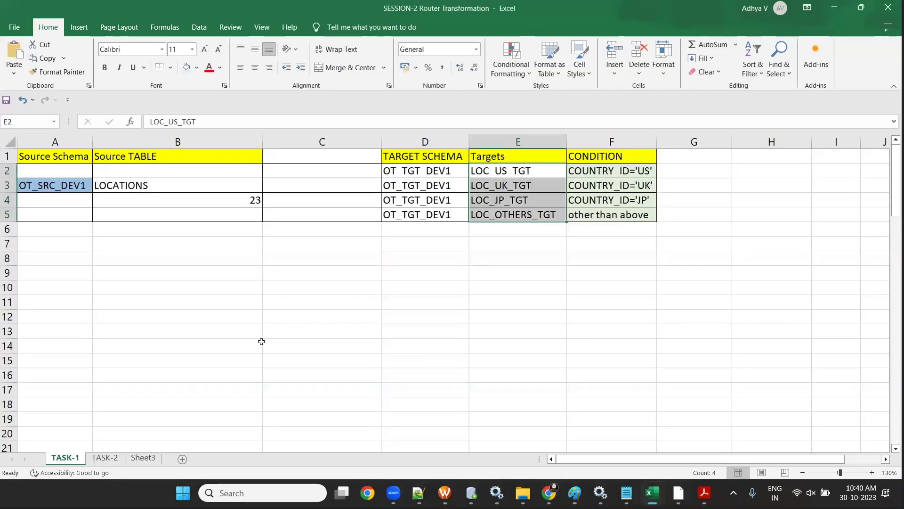
pyautogui.click(202, 271)
pyautogui.click(170, 185)
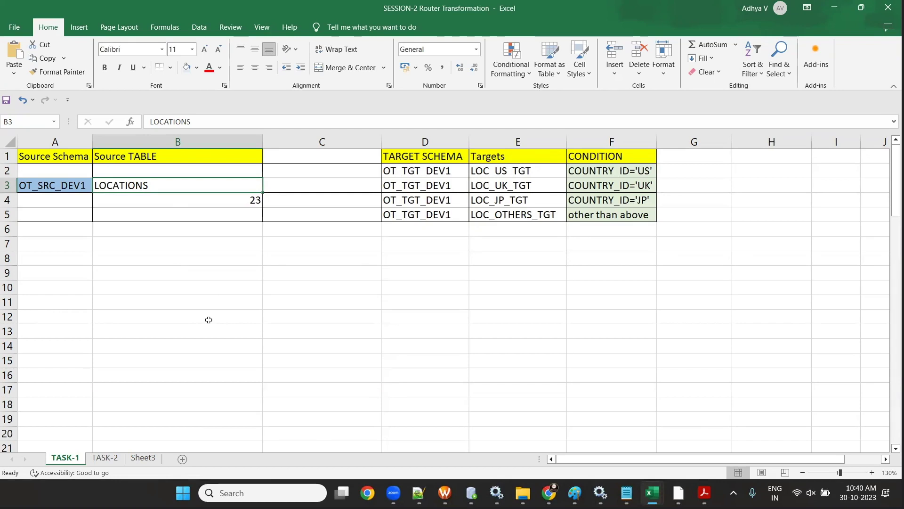
pyautogui.hotkey('alt', 'Tab')
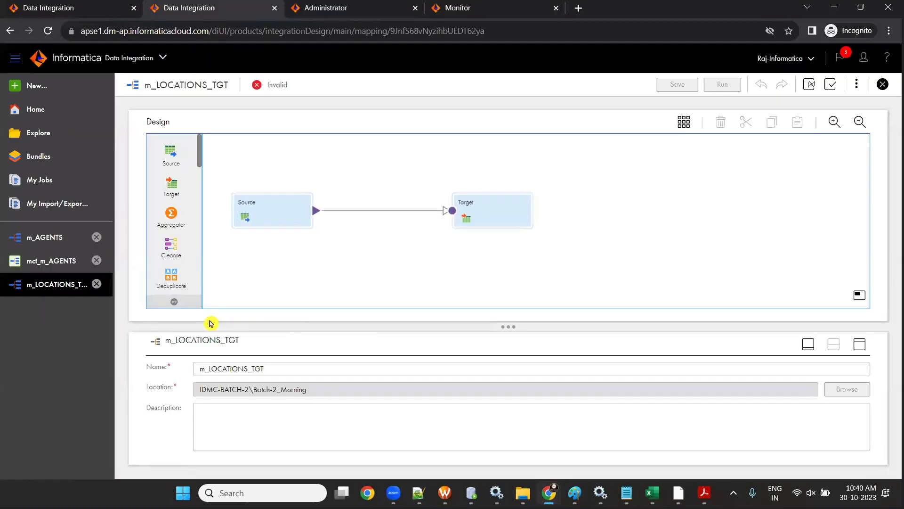
# - Rename the source to LOCATIONS and set its connection to conn_OT_SRC_DEV1
pyautogui.click(267, 221)
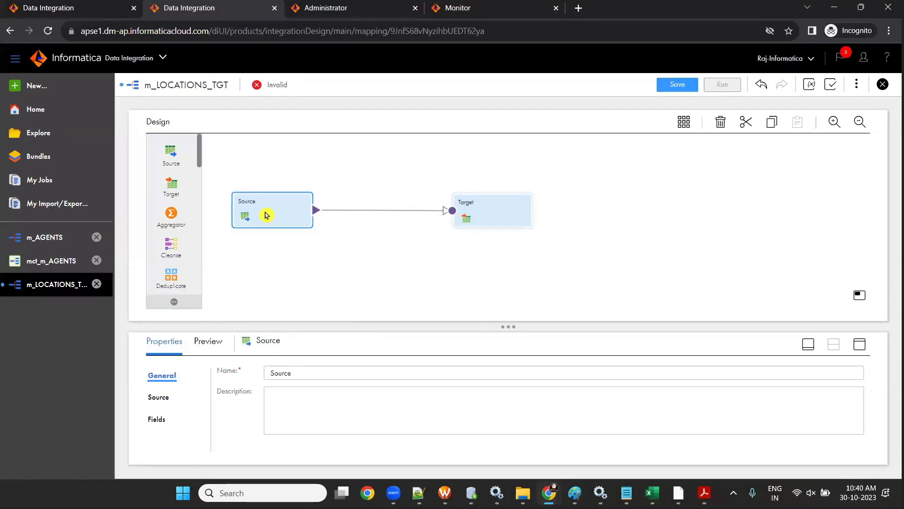
pyautogui.doubleClick(307, 374)
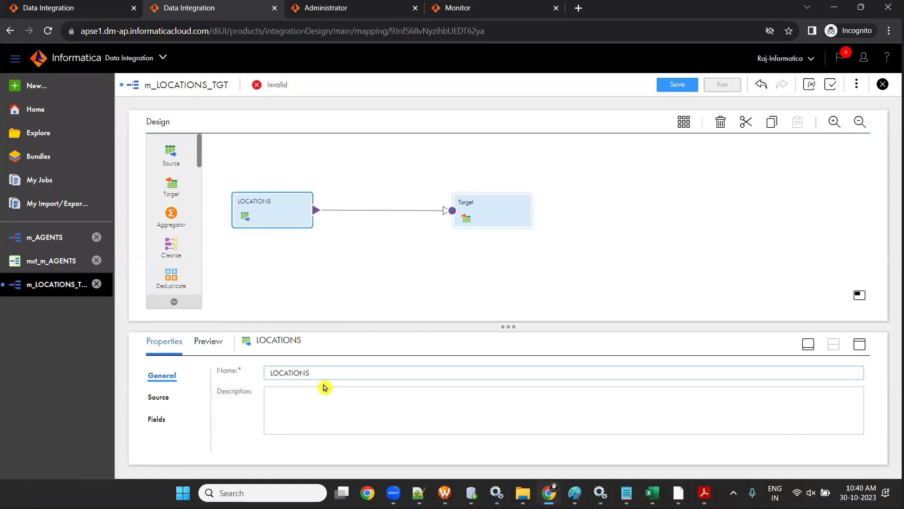
pyautogui.click(205, 411)
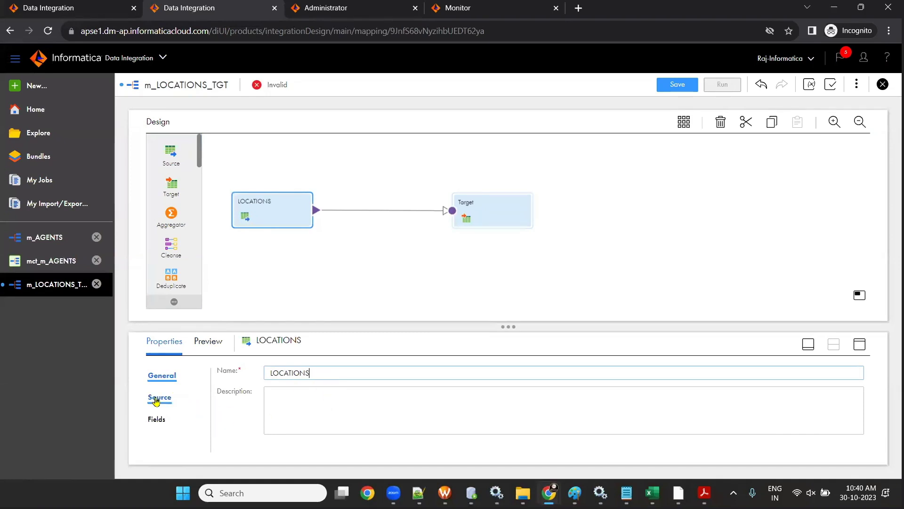
pyautogui.click(156, 399)
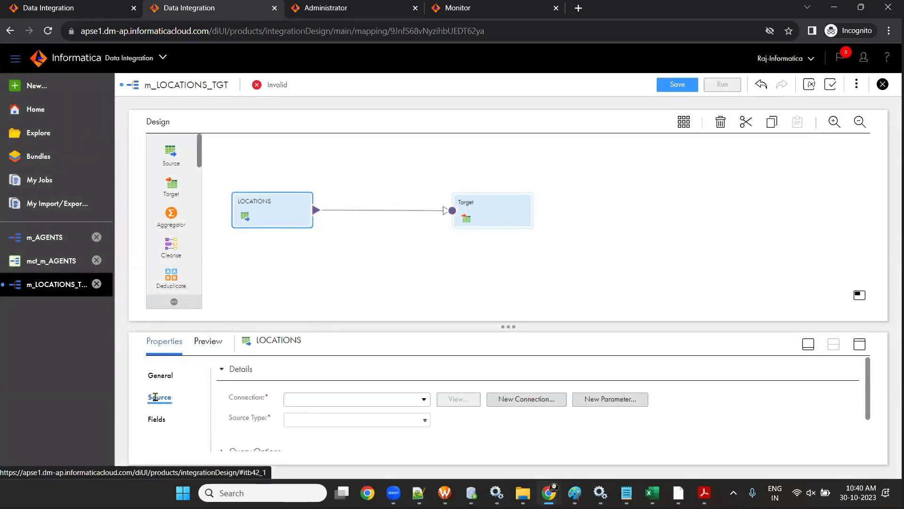
pyautogui.click(424, 399)
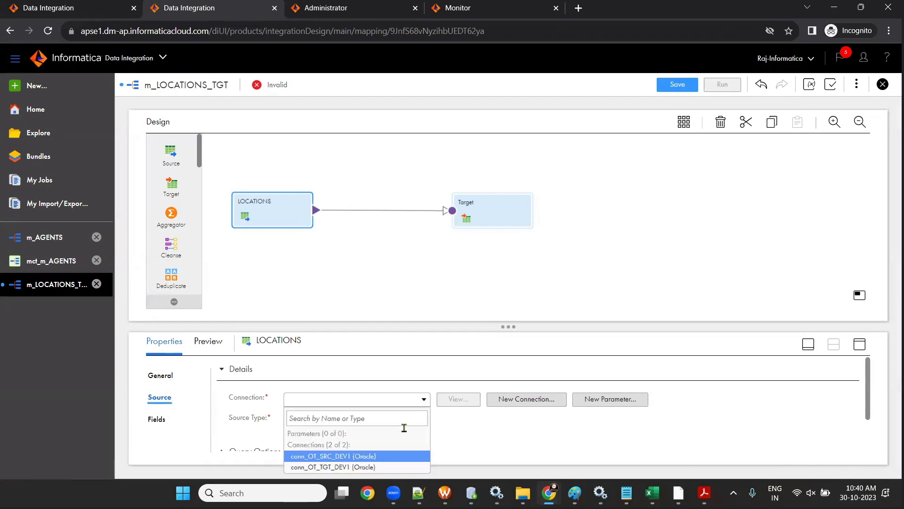
pyautogui.press('Return')
# - Choose the LOCATIONS table as the Single Object source
pyautogui.moveTo(510, 327); pyautogui.dragTo(518, 274)
pyautogui.click(395, 368)
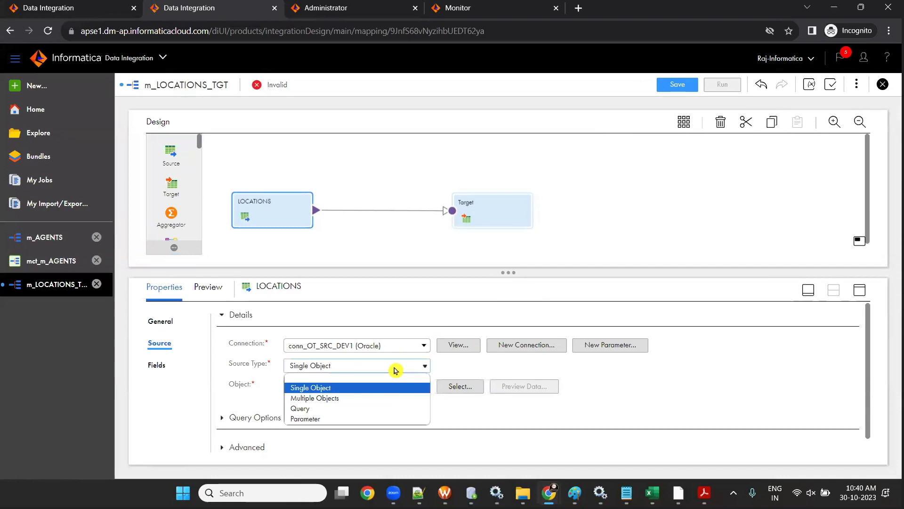
pyautogui.click(394, 386)
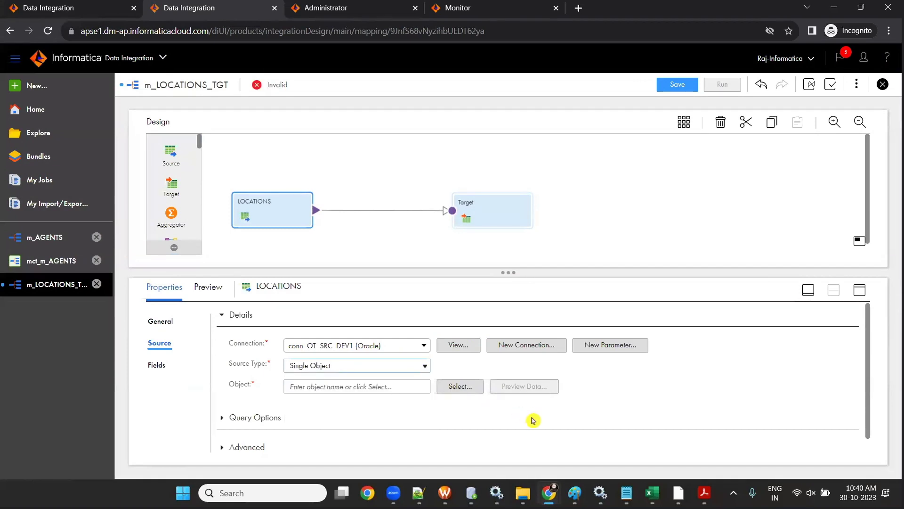
pyautogui.click(460, 386)
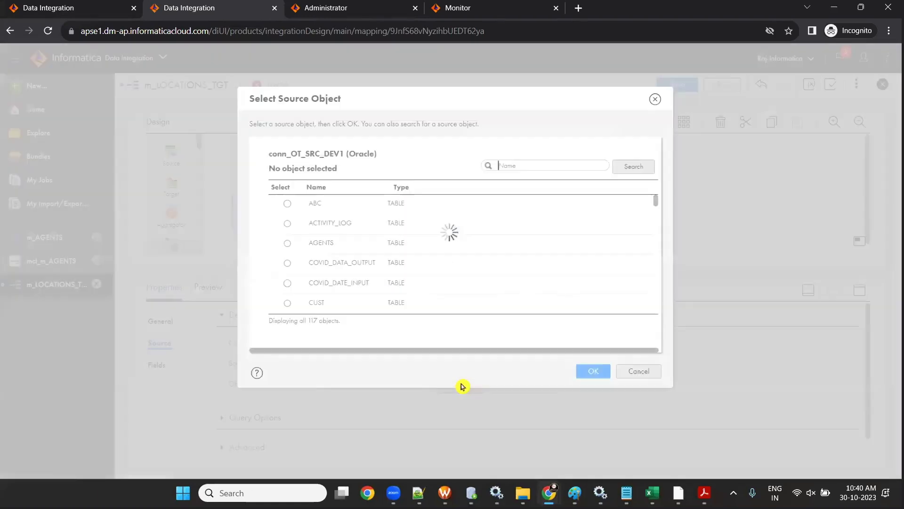
pyautogui.scroll(-5, 389, 263)
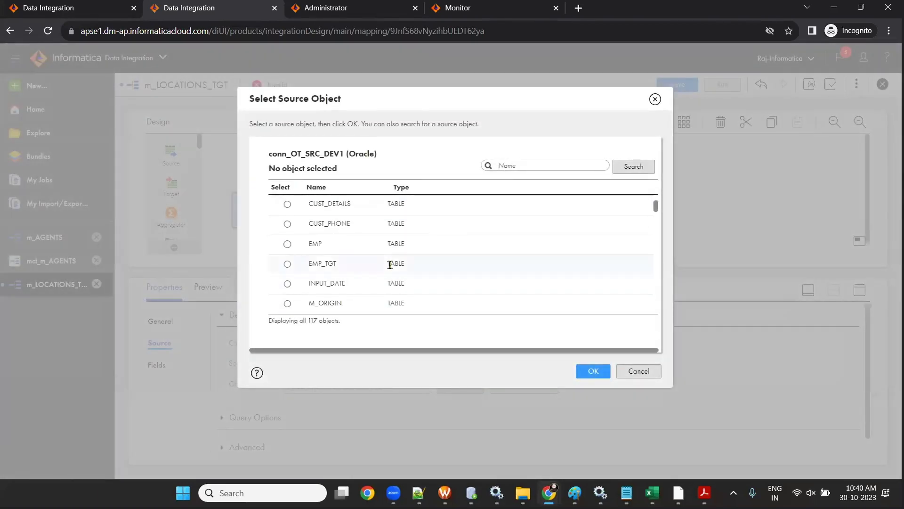
pyautogui.click(539, 166)
pyautogui.write('LOCATIONS')
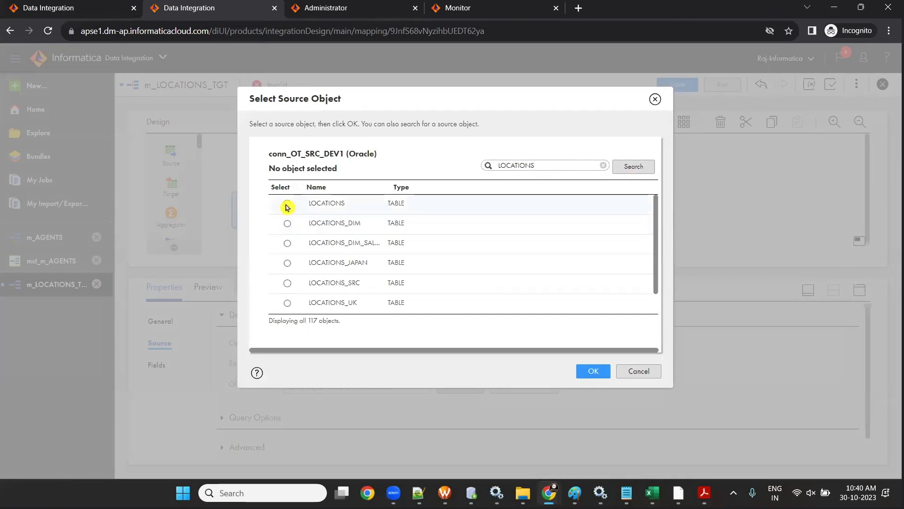
pyautogui.click(286, 203)
pyautogui.click(592, 371)
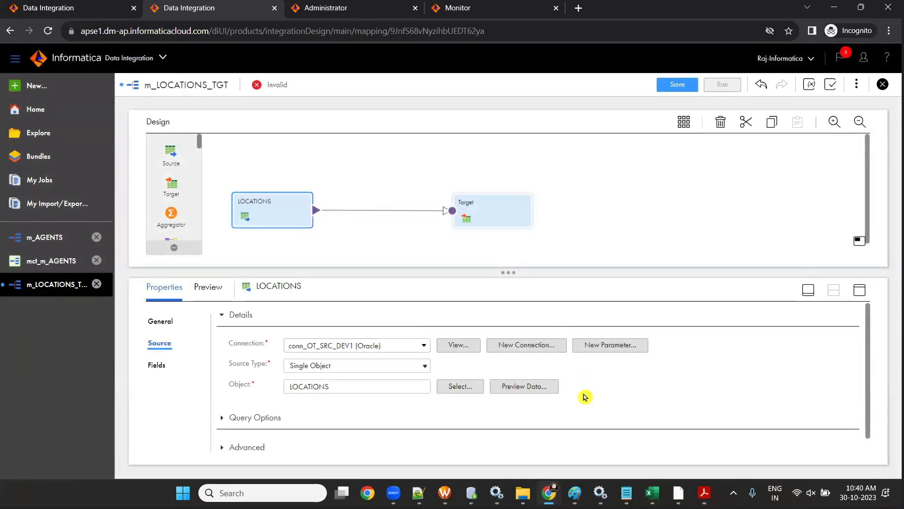
# - Copy the target table names from column E of the plan workbook
pyautogui.moveTo(652, 493)
pyautogui.click(691, 401)
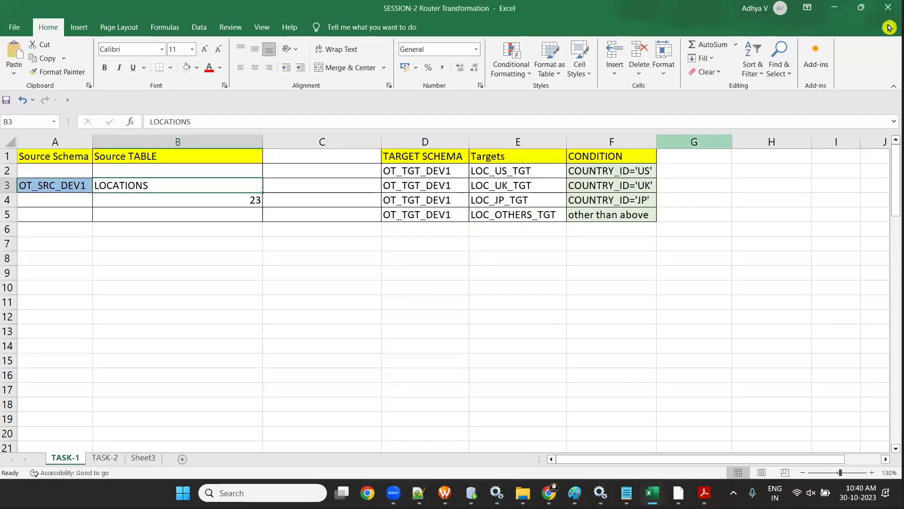
pyautogui.click(834, 7)
pyautogui.hotkey('alt', 'Tab')
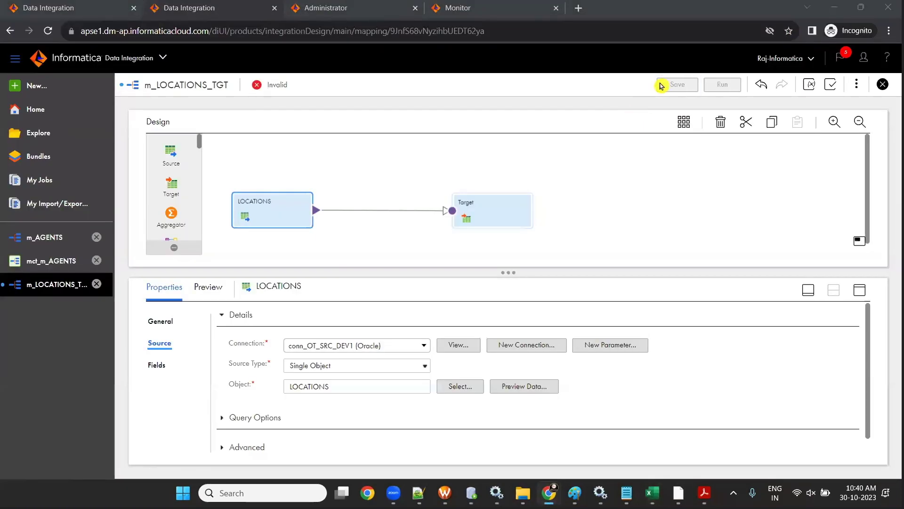
pyautogui.moveTo(523, 170); pyautogui.dragTo(518, 229)
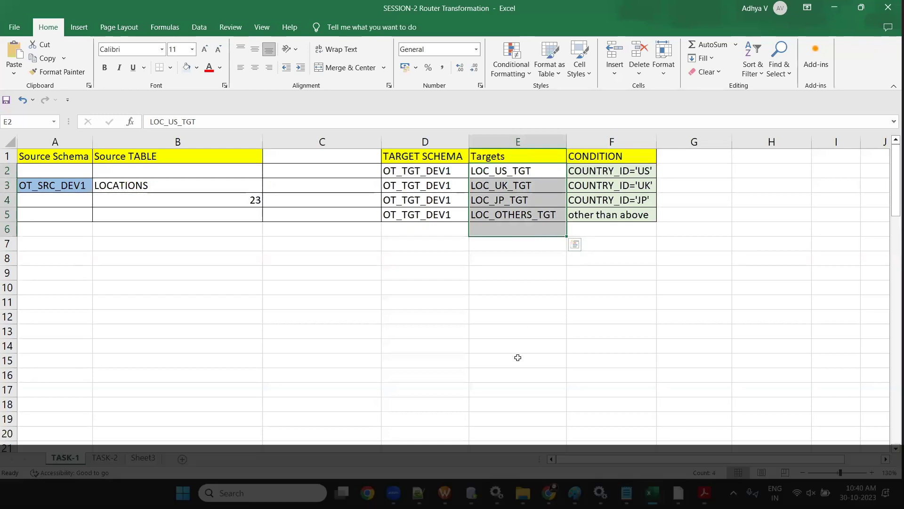
pyautogui.hotkey('alt', 'Tab')
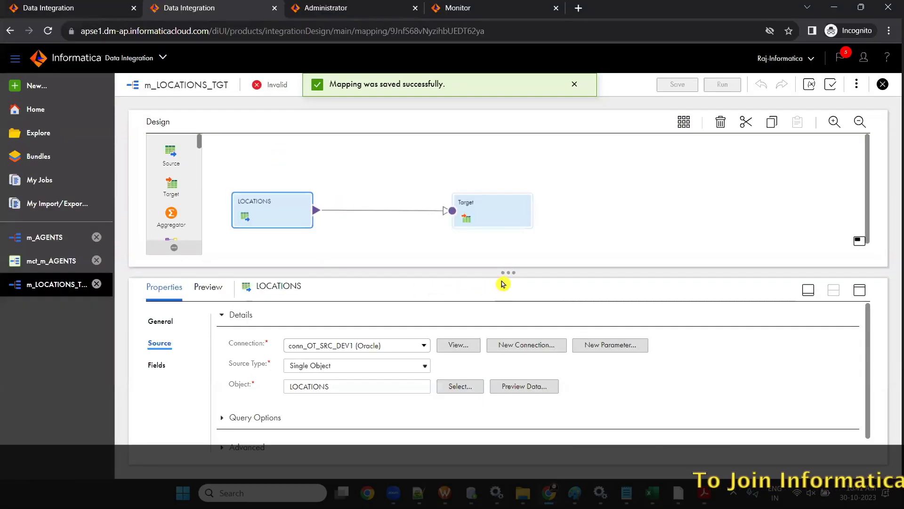
# - Line up the LOCATIONS source level with the Target node on the canvas
pyautogui.moveTo(516, 349); pyautogui.dragTo(508, 330)
pyautogui.moveTo(478, 217); pyautogui.dragTo(505, 173)
pyautogui.click(330, 208)
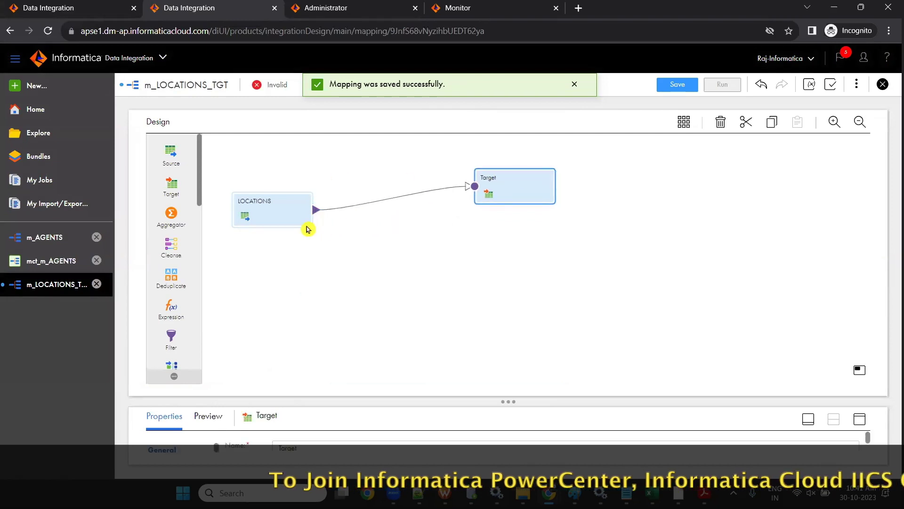
pyautogui.moveTo(308, 228); pyautogui.dragTo(310, 203)
pyautogui.moveTo(510, 393); pyautogui.dragTo(509, 345)
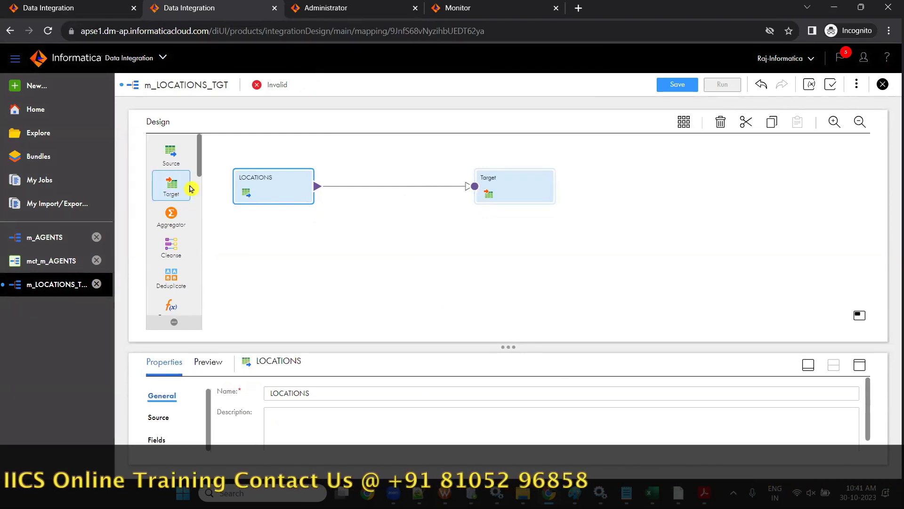
# - Add three new target nodes, Target1 to Target3, and shift them right
pyautogui.moveTo(176, 185); pyautogui.dragTo(479, 226)
pyautogui.moveTo(159, 188); pyautogui.dragTo(494, 272)
pyautogui.moveTo(173, 193); pyautogui.dragTo(517, 282)
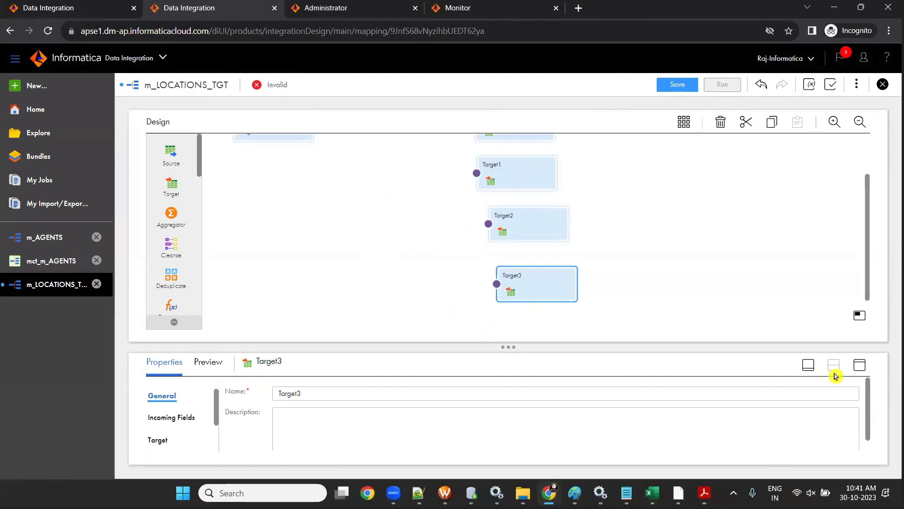
pyautogui.click(807, 368)
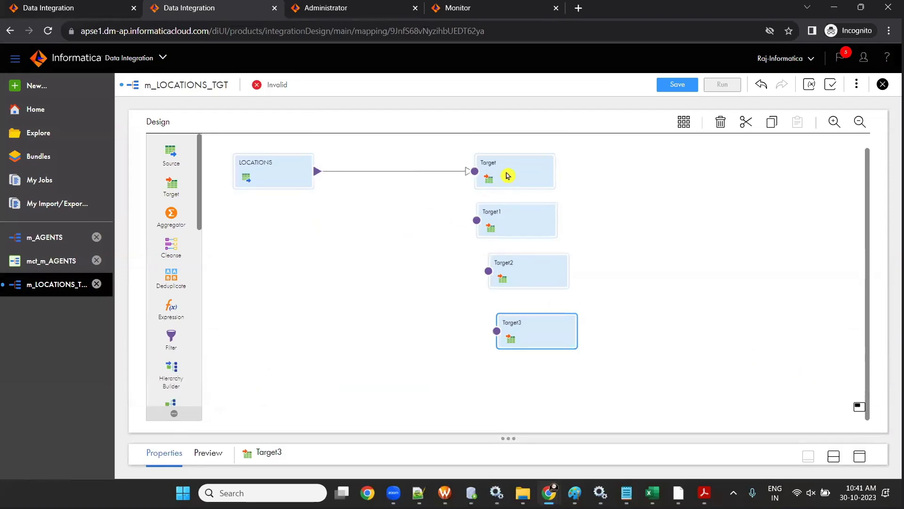
pyautogui.moveTo(507, 173); pyautogui.dragTo(537, 163)
pyautogui.moveTo(538, 217); pyautogui.dragTo(546, 214)
pyautogui.moveTo(528, 274); pyautogui.dragTo(548, 264)
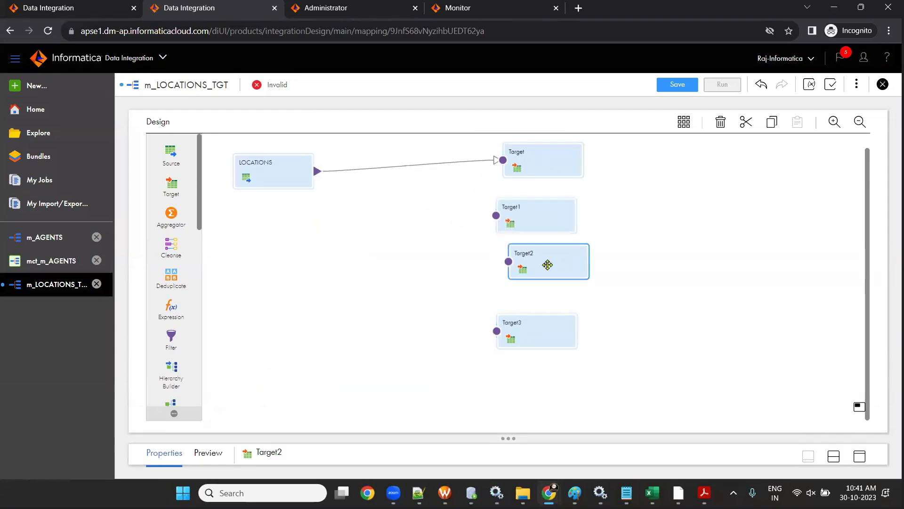
pyautogui.moveTo(552, 324); pyautogui.dragTo(571, 324)
pyautogui.moveTo(539, 228); pyautogui.dragTo(552, 229)
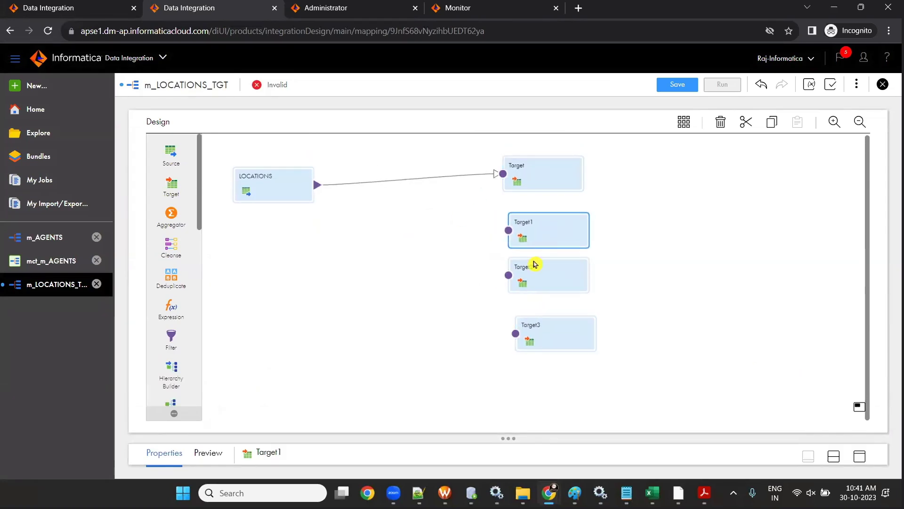
pyautogui.moveTo(535, 262); pyautogui.dragTo(544, 263)
pyautogui.moveTo(602, 327); pyautogui.dragTo(626, 330)
# - Delete Target1, Target2 and Target3 from the mapping
pyautogui.click(544, 228)
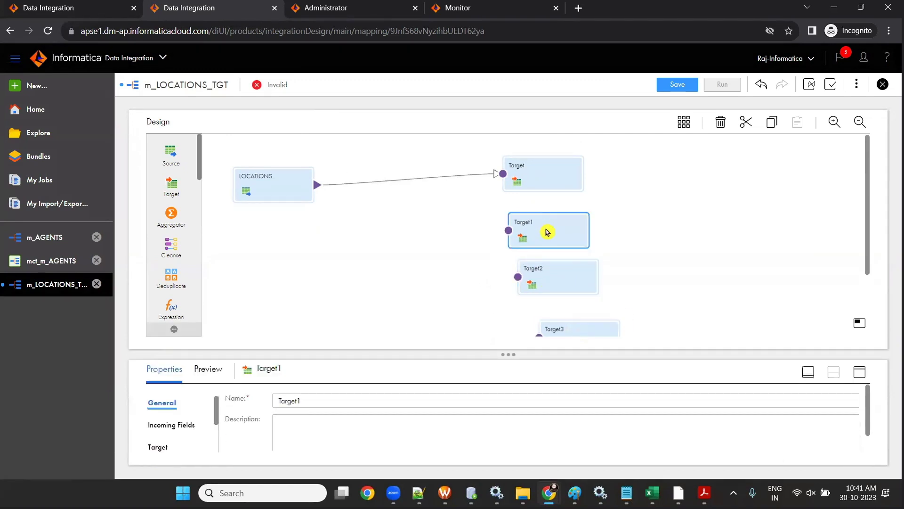
pyautogui.click(808, 372)
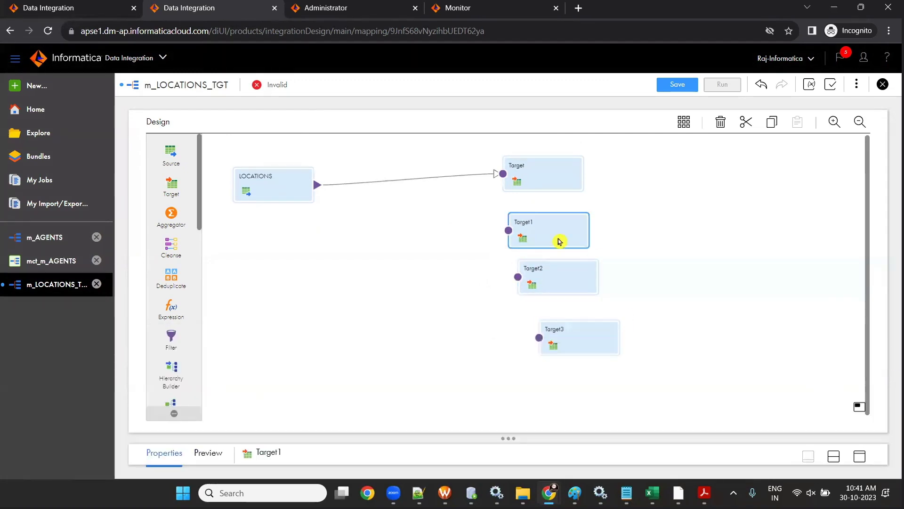
pyautogui.press('Delete')
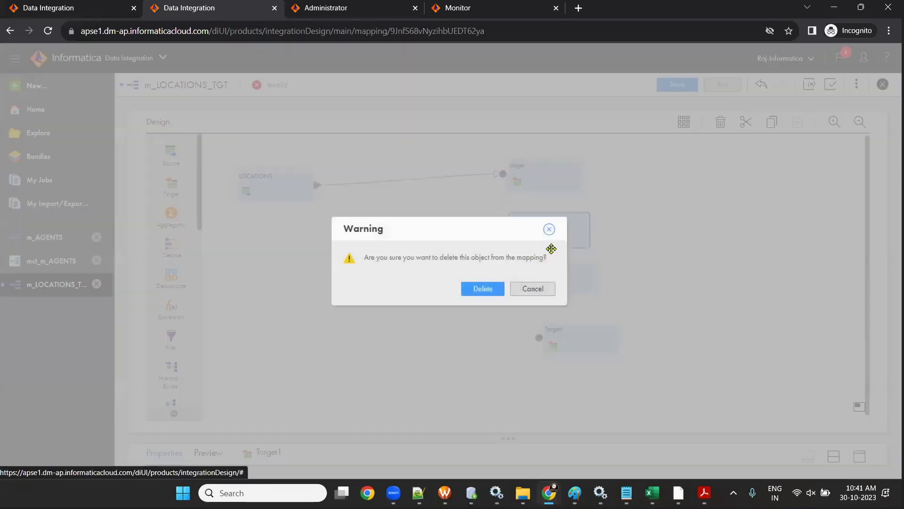
pyautogui.click(482, 289)
pyautogui.click(547, 281)
pyautogui.press('Delete')
pyautogui.click(483, 289)
pyautogui.click(560, 340)
pyautogui.press('Delete')
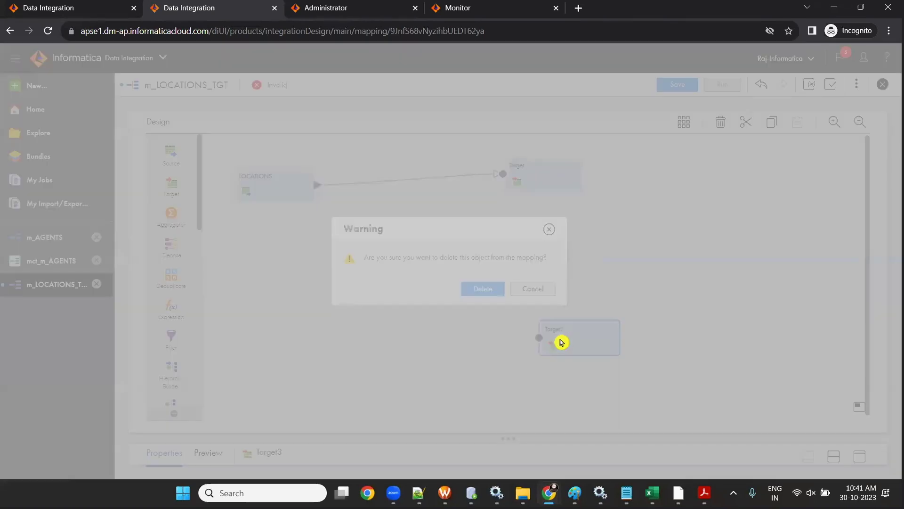
pyautogui.click(487, 287)
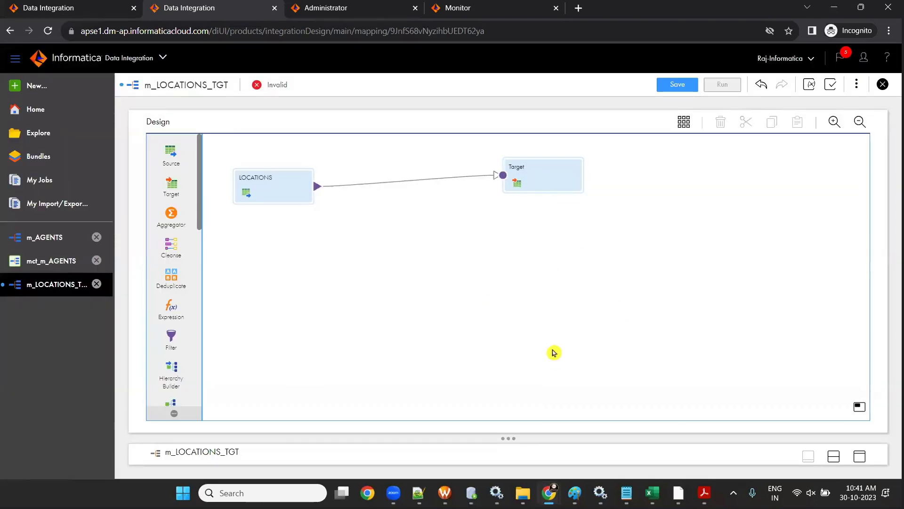
# - Re-add Target1 to Target3 and align them in a column under Target
pyautogui.moveTo(171, 188); pyautogui.dragTo(447, 309)
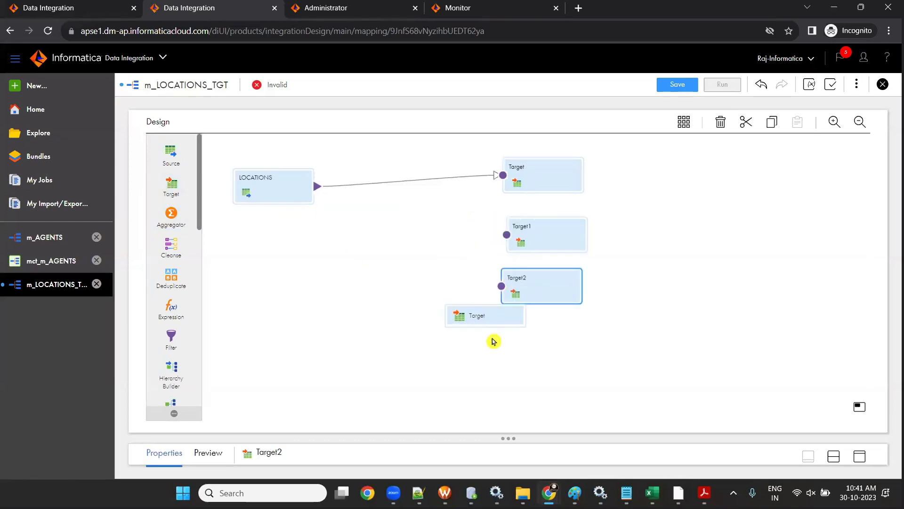
pyautogui.moveTo(494, 341); pyautogui.dragTo(492, 337)
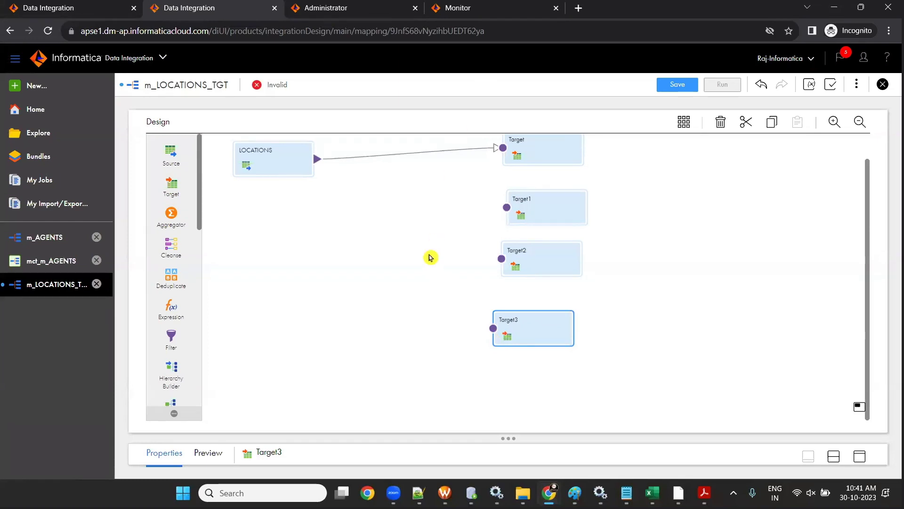
pyautogui.scroll(1, 597, 264)
pyautogui.moveTo(565, 172); pyautogui.dragTo(583, 162)
pyautogui.moveTo(555, 231); pyautogui.dragTo(580, 215)
pyautogui.moveTo(551, 283); pyautogui.dragTo(587, 263)
pyautogui.moveTo(551, 337); pyautogui.dragTo(594, 308)
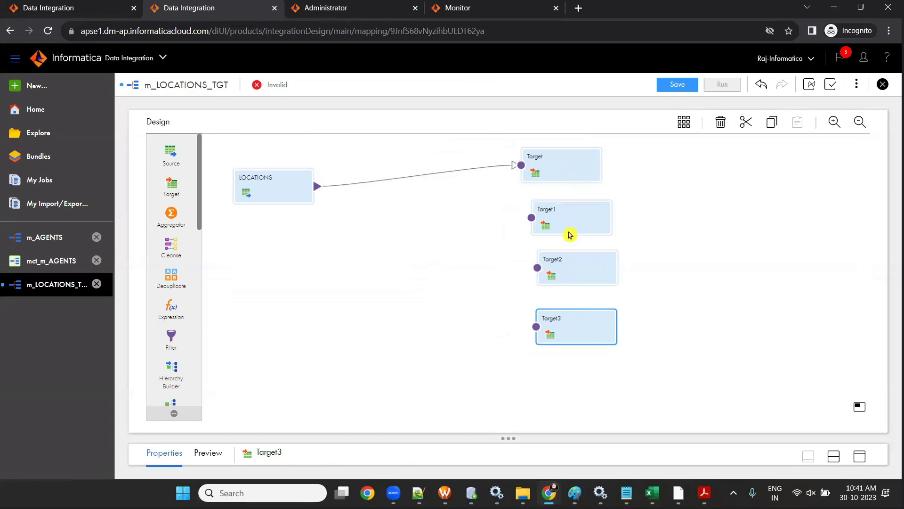
pyautogui.moveTo(566, 220); pyautogui.dragTo(555, 218)
pyautogui.moveTo(569, 272); pyautogui.dragTo(551, 269)
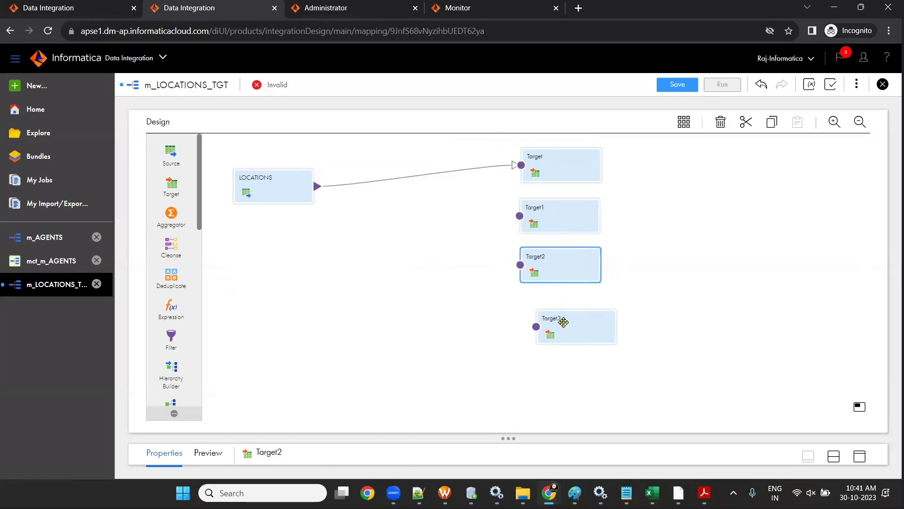
pyautogui.moveTo(563, 321); pyautogui.dragTo(551, 324)
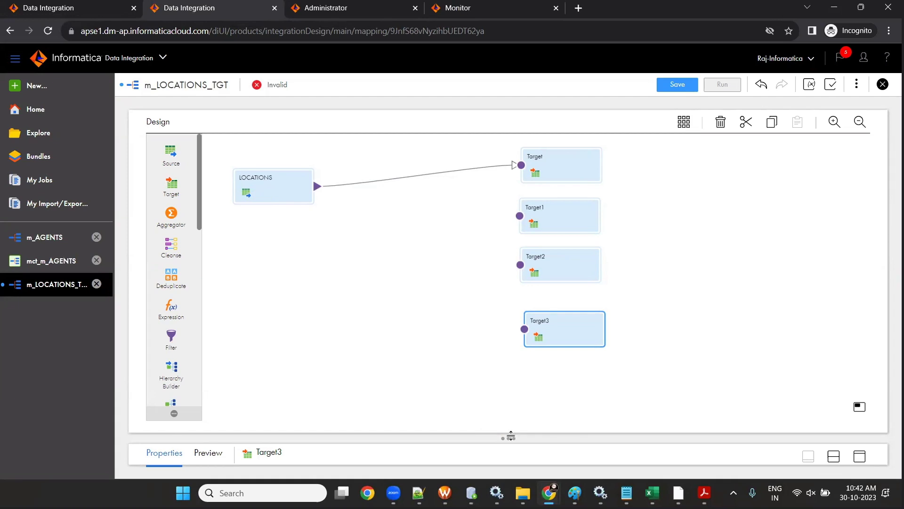
pyautogui.moveTo(516, 321); pyautogui.dragTo(517, 322)
pyautogui.click(581, 160)
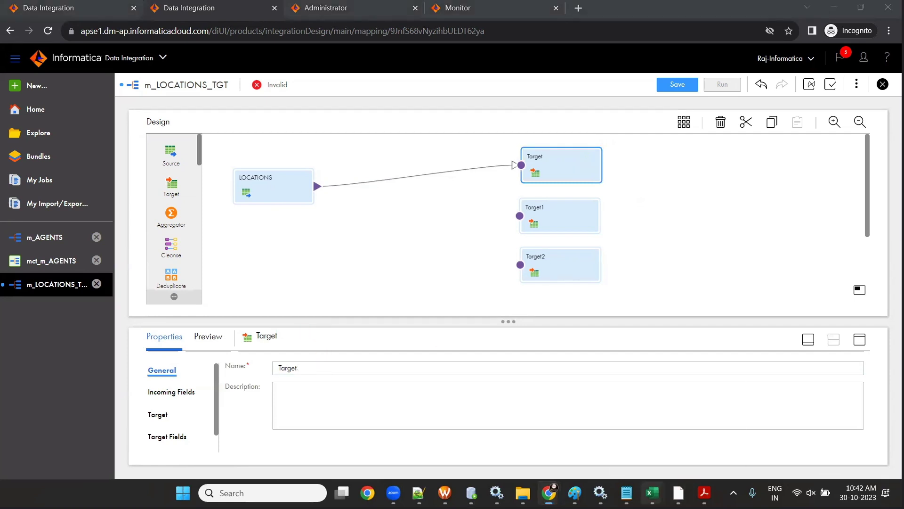
# - Rename the Target node to LOC_US_TGT, pasting the name from the workbook
pyautogui.moveTo(652, 493)
pyautogui.click(712, 426)
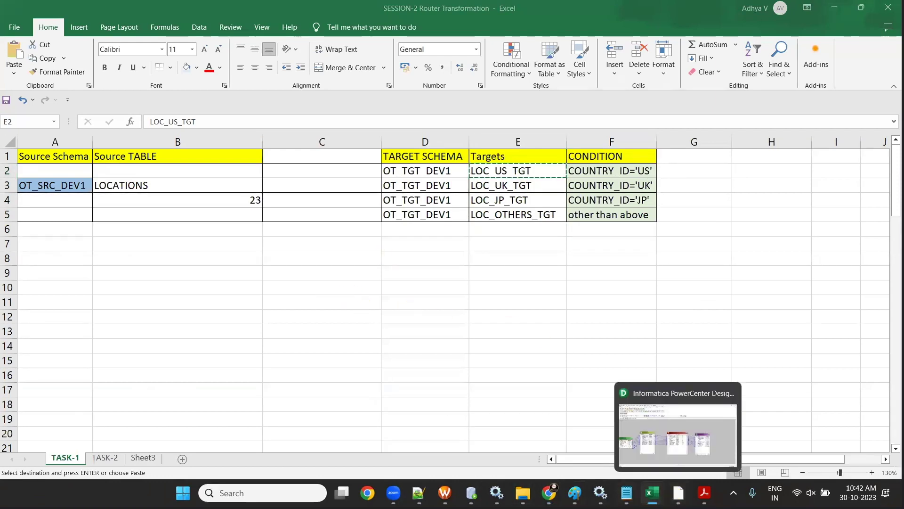
pyautogui.click(490, 426)
pyautogui.moveTo(329, 368); pyautogui.dragTo(264, 366)
pyautogui.write('LOC_US_TGT')
# - Set LOC_US_TGT's connection to conn_OT_TGT_DEV1 and its target table to LOC_US_TGT
pyautogui.click(158, 415)
pyautogui.click(429, 394)
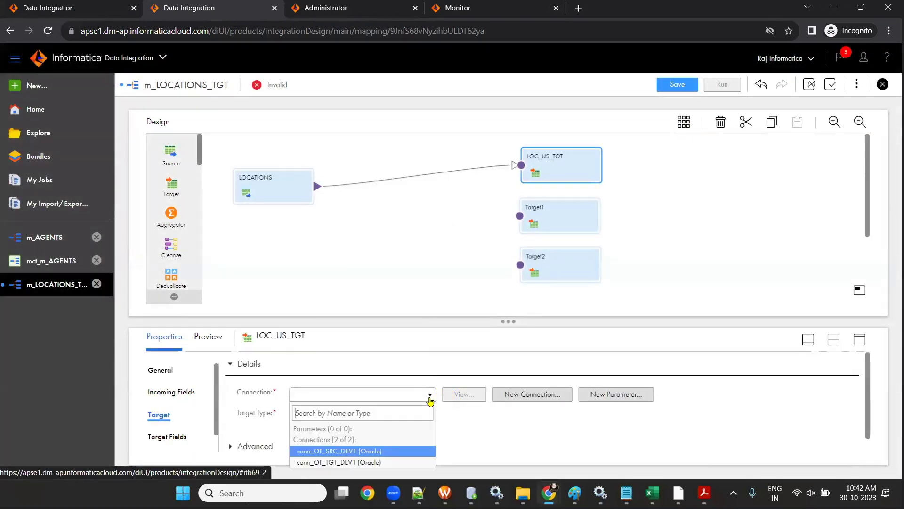
pyautogui.moveTo(516, 318); pyautogui.dragTo(507, 286)
pyautogui.rightClick(507, 286)
pyautogui.click(430, 412)
pyautogui.click(424, 361)
pyautogui.click(384, 429)
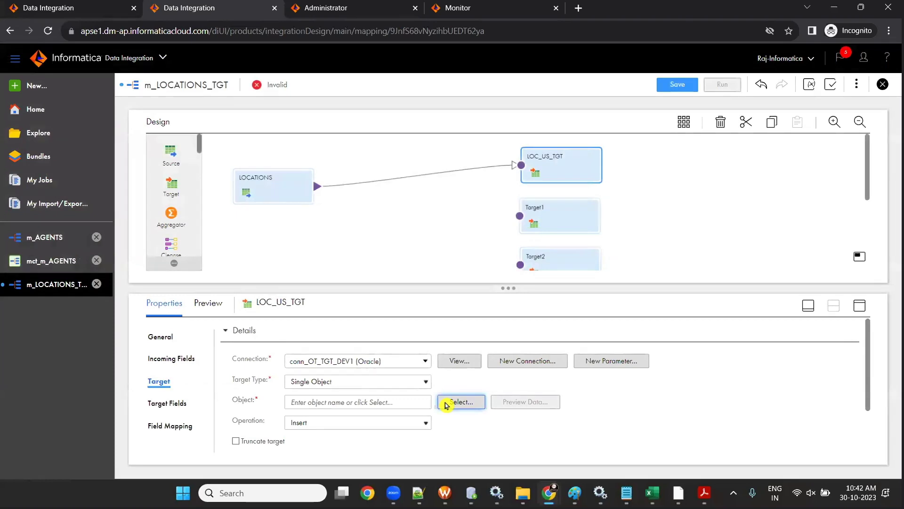
pyautogui.click(446, 404)
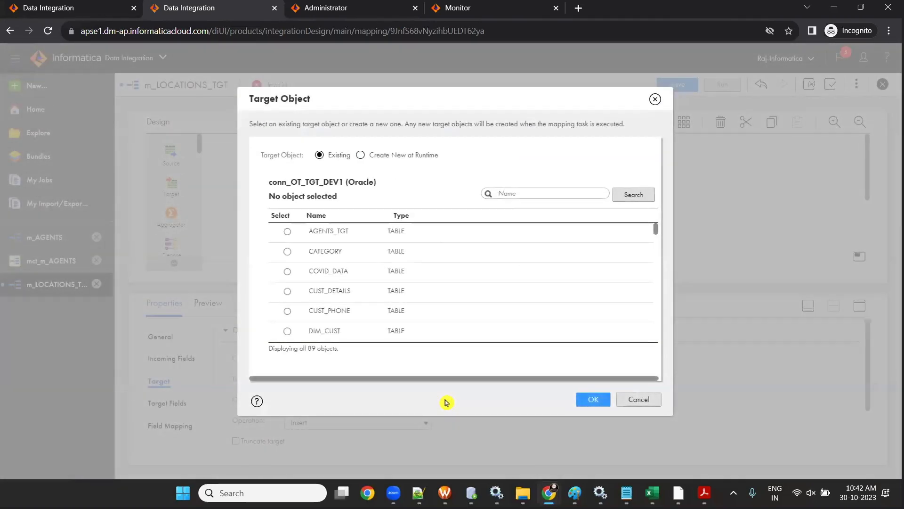
pyautogui.scroll(-1, 349, 295)
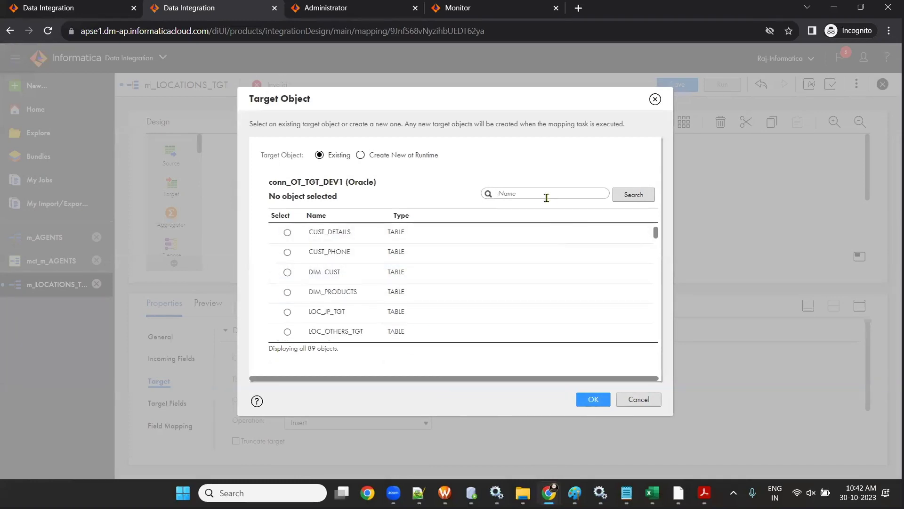
pyautogui.click(630, 194)
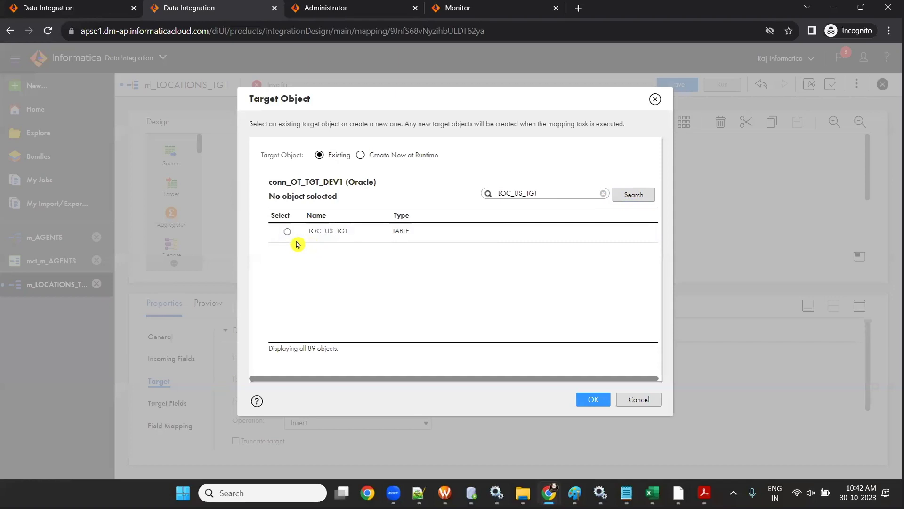
pyautogui.click(288, 231)
pyautogui.click(592, 400)
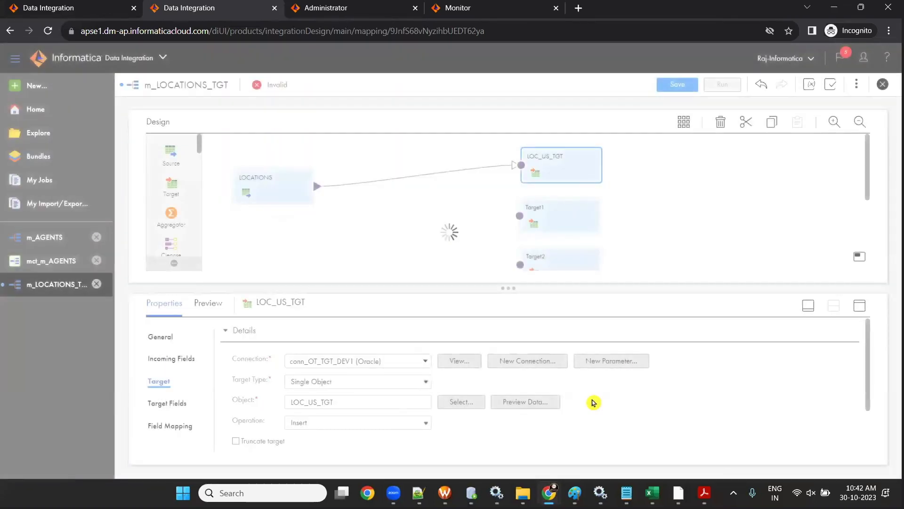
pyautogui.click(558, 223)
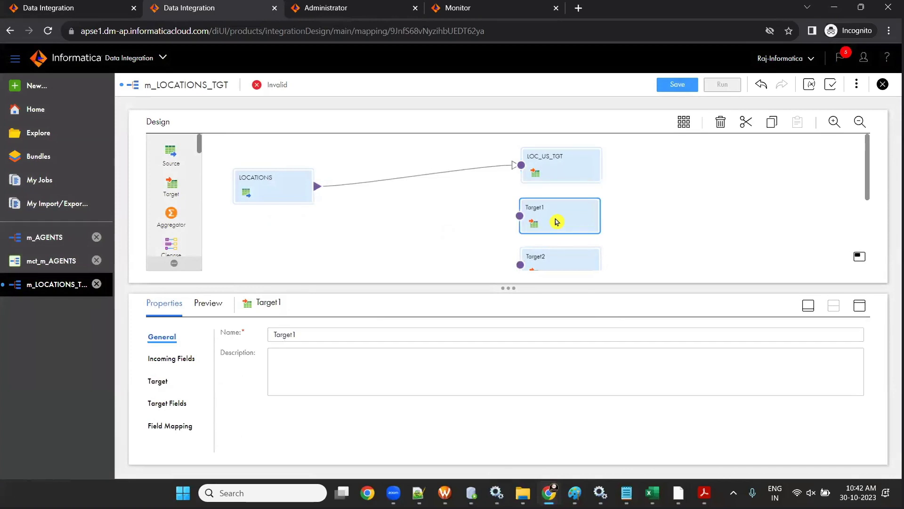
# - Rename Target1 to LOC_UK_TGT using the name from cell E3
pyautogui.doubleClick(284, 334)
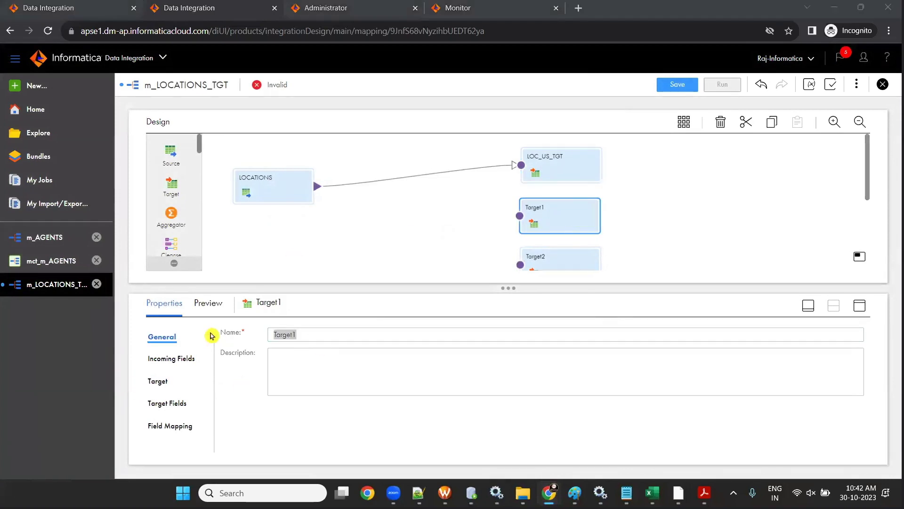
pyautogui.moveTo(652, 492)
pyautogui.click(692, 447)
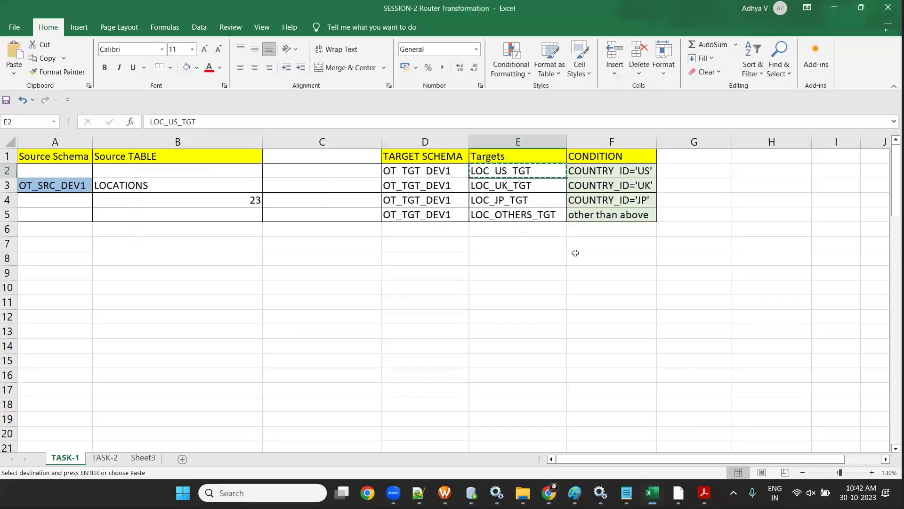
pyautogui.click(520, 188)
pyautogui.hotkey('alt', 'Tab')
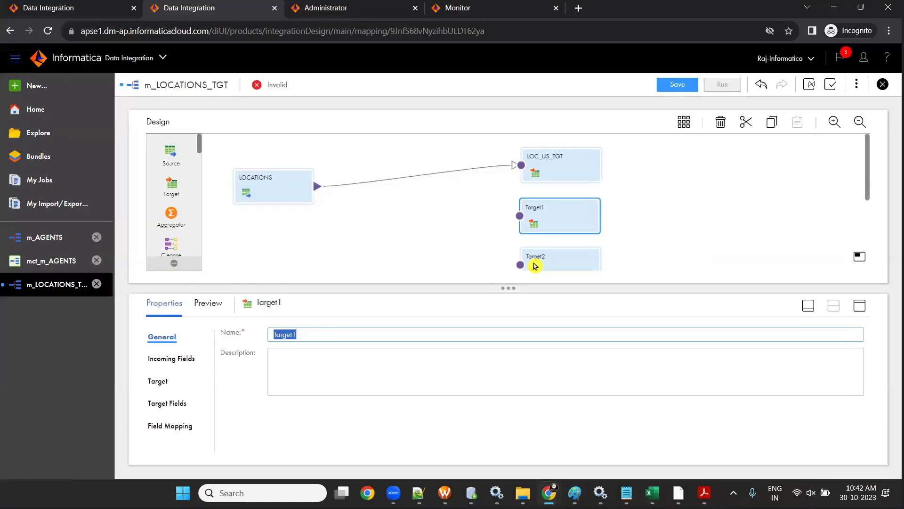
pyautogui.write('LOC_UK_TGT')
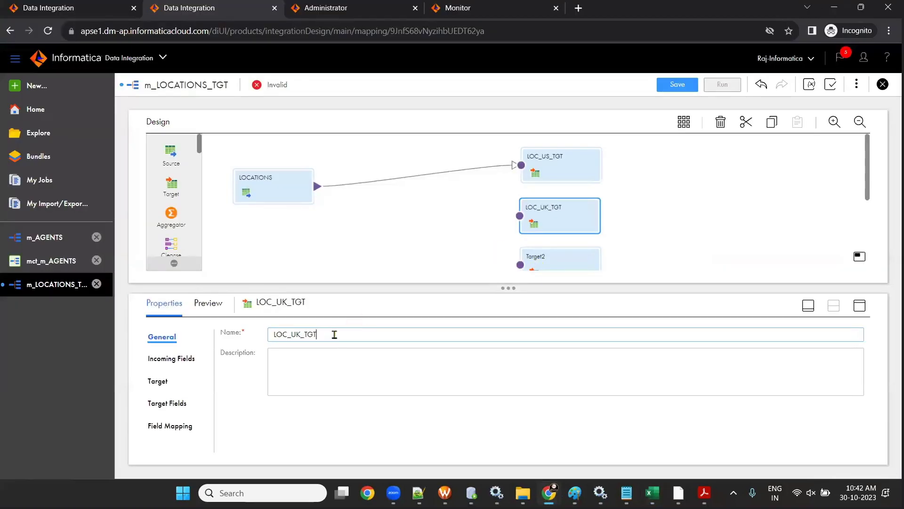
# - Set LOC_UK_TGT's connection to conn_OT_TGT_DEV1 and its target table to LOC_UK_TGT
pyautogui.click(155, 381)
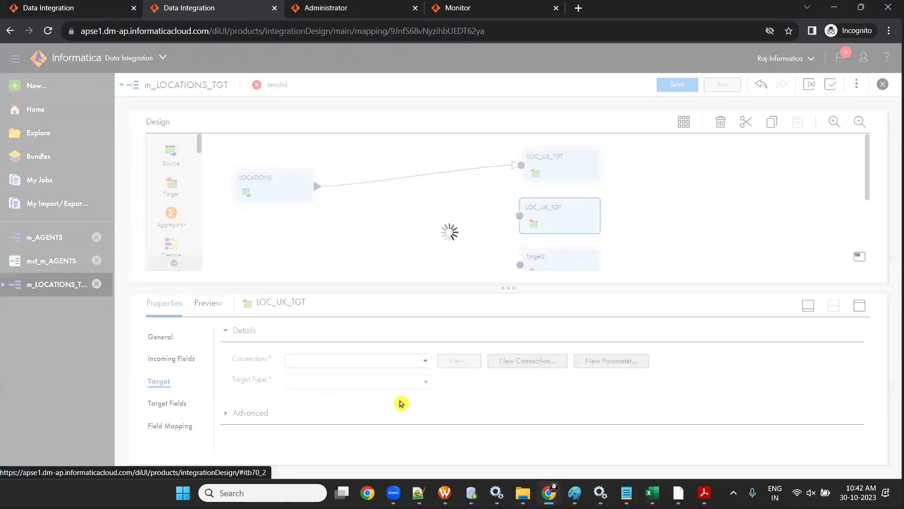
pyautogui.click(425, 362)
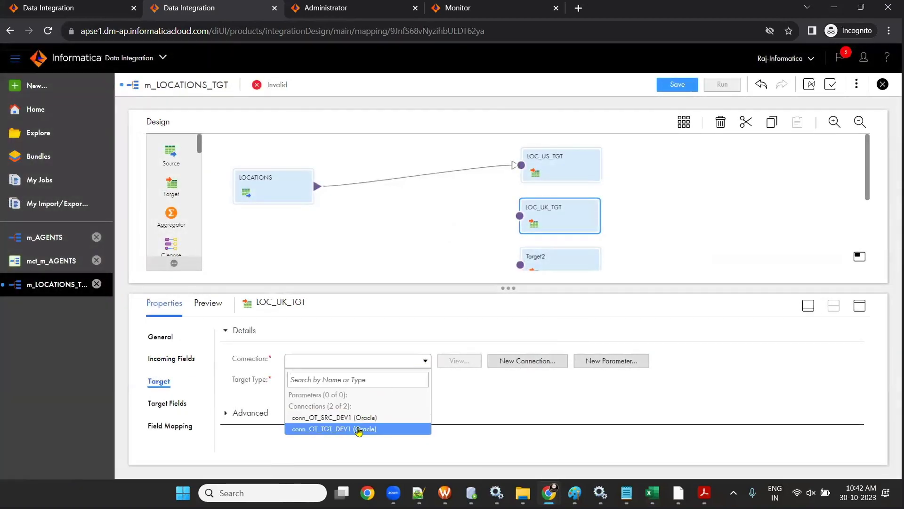
pyautogui.click(359, 428)
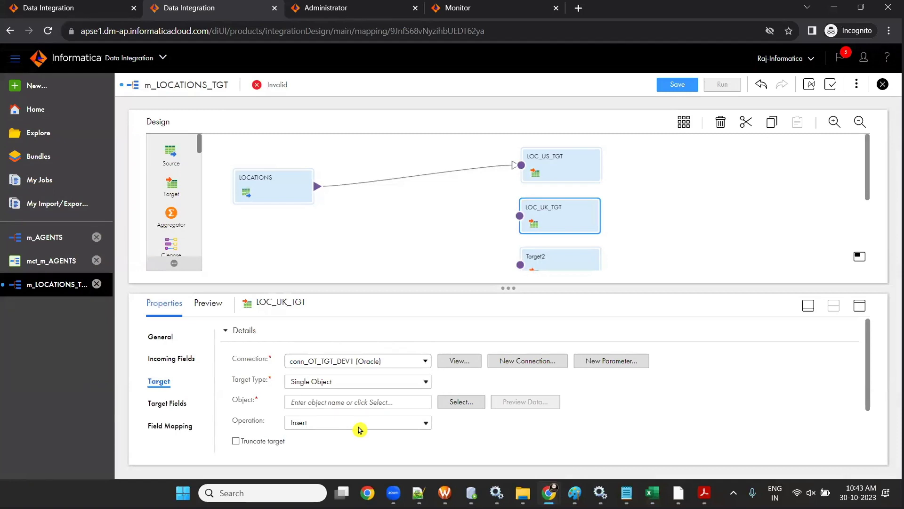
pyautogui.click(453, 406)
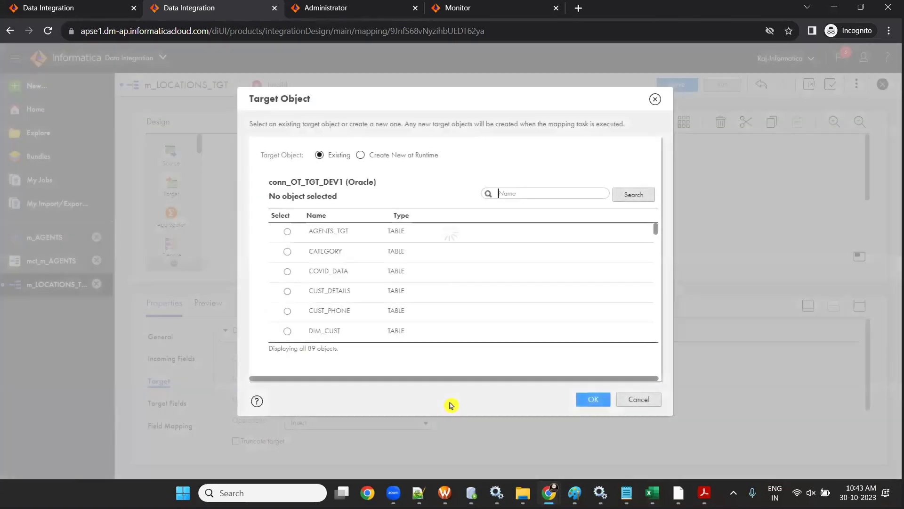
pyautogui.click(621, 195)
pyautogui.click(286, 231)
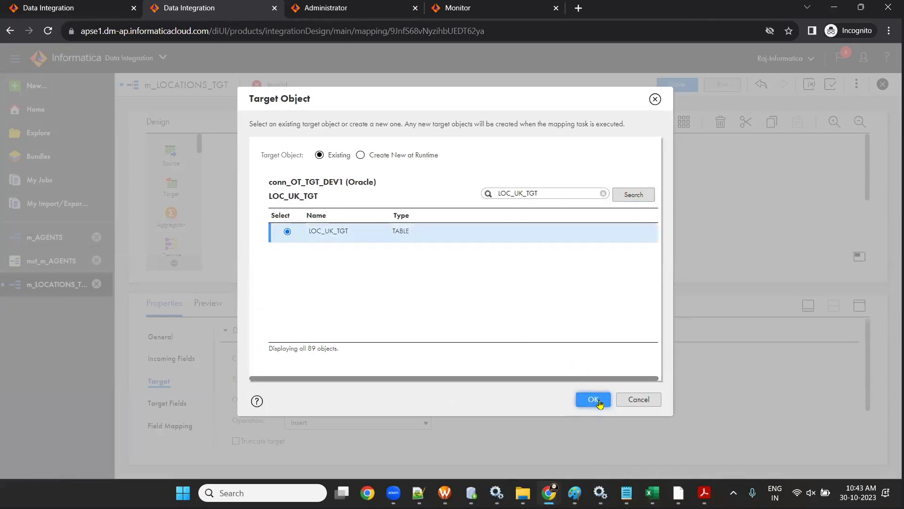
pyautogui.click(596, 400)
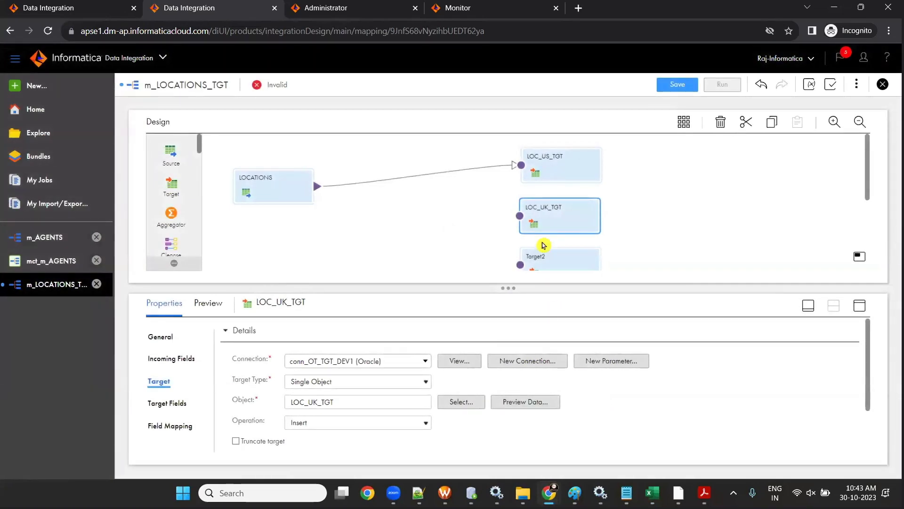
pyautogui.scroll(-3, 546, 235)
pyautogui.click(562, 148)
pyautogui.moveTo(652, 493)
pyautogui.click(696, 432)
# - Rename Target2 to LOC_JP_TGT using the name from cell E4
pyautogui.click(513, 202)
pyautogui.hotkey('alt', 'Tab')
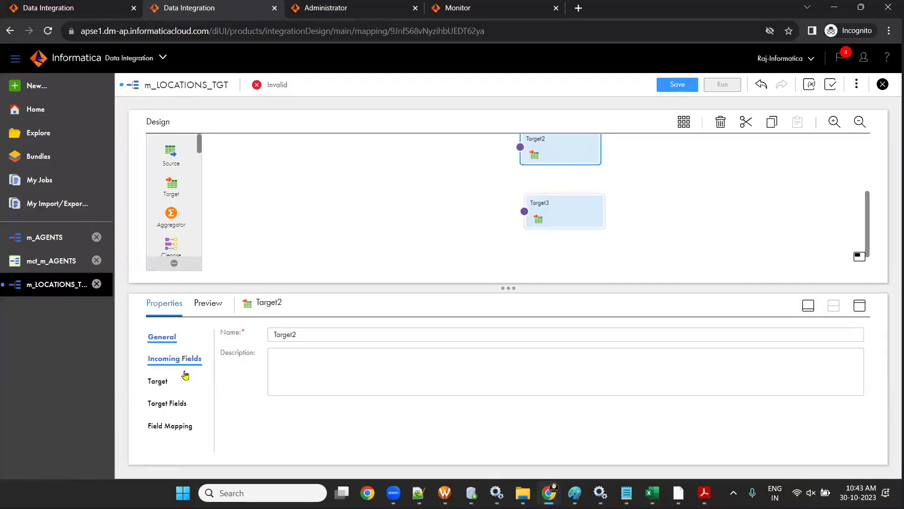
pyautogui.click(222, 333)
pyautogui.write('LOC_JP_TGT')
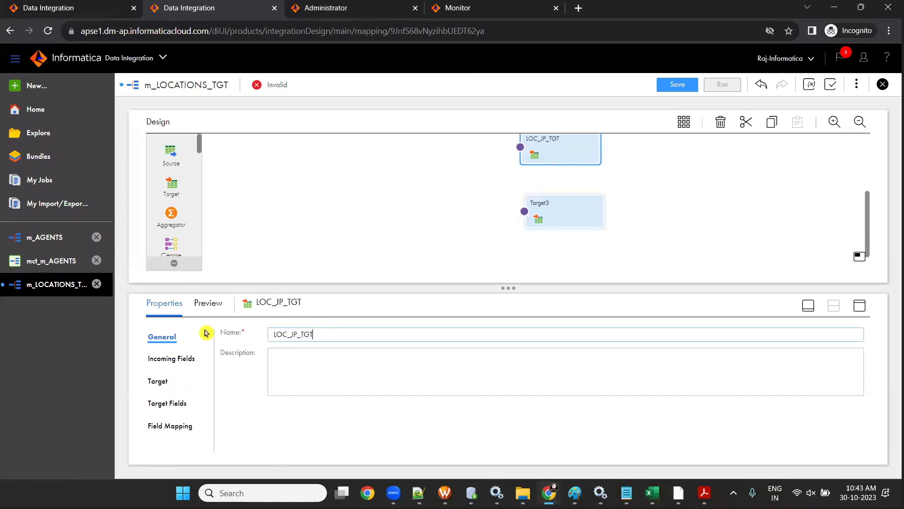
# - Set LOC_JP_TGT's connection to conn_OT_TGT_DEV1 and its Single Object table to LOC_JP_TGT
pyautogui.click(159, 382)
pyautogui.click(424, 361)
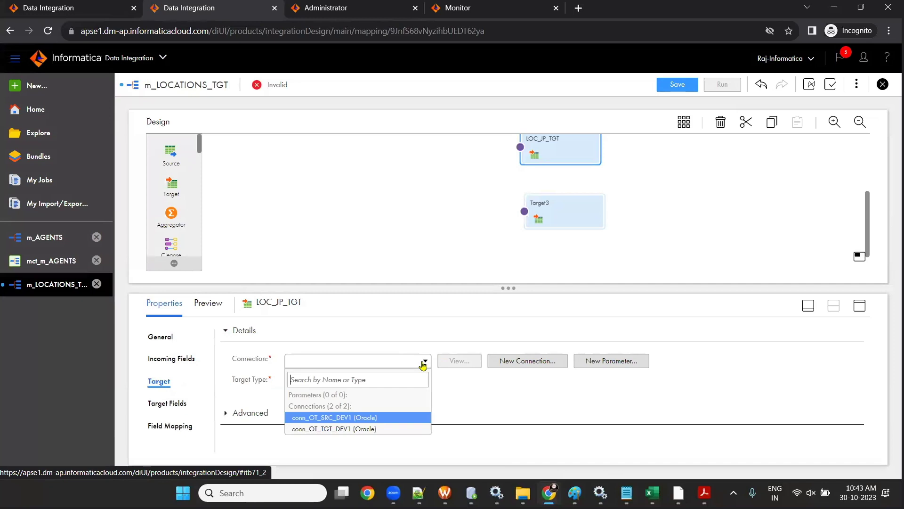
pyautogui.click(386, 427)
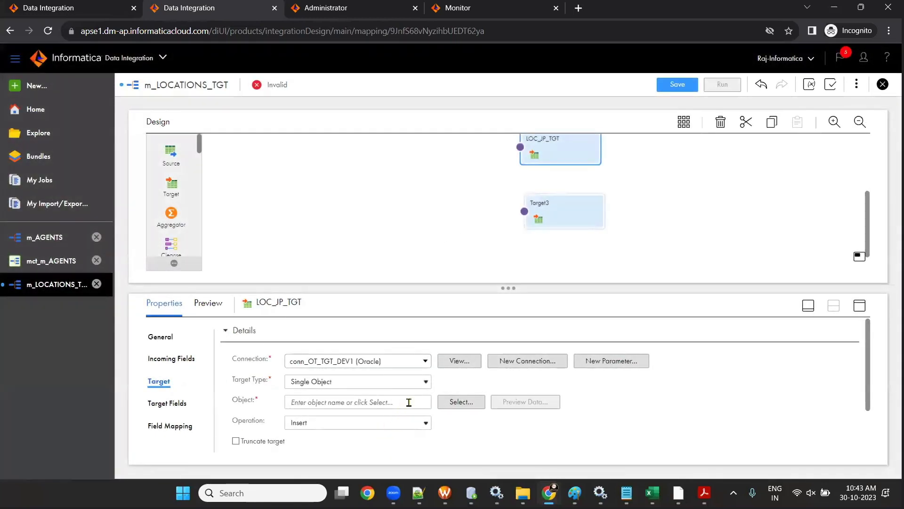
pyautogui.click(410, 387)
pyautogui.click(409, 387)
pyautogui.click(460, 401)
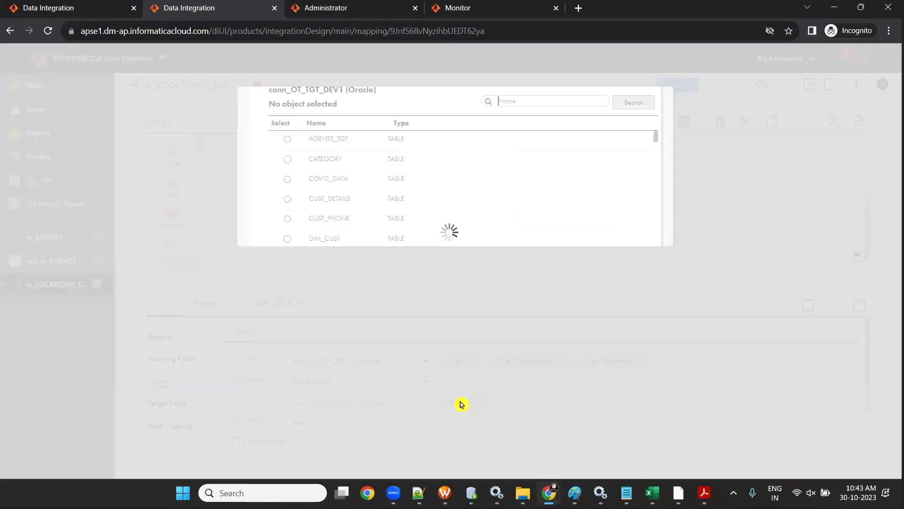
pyautogui.write('LOC_JP_TGT')
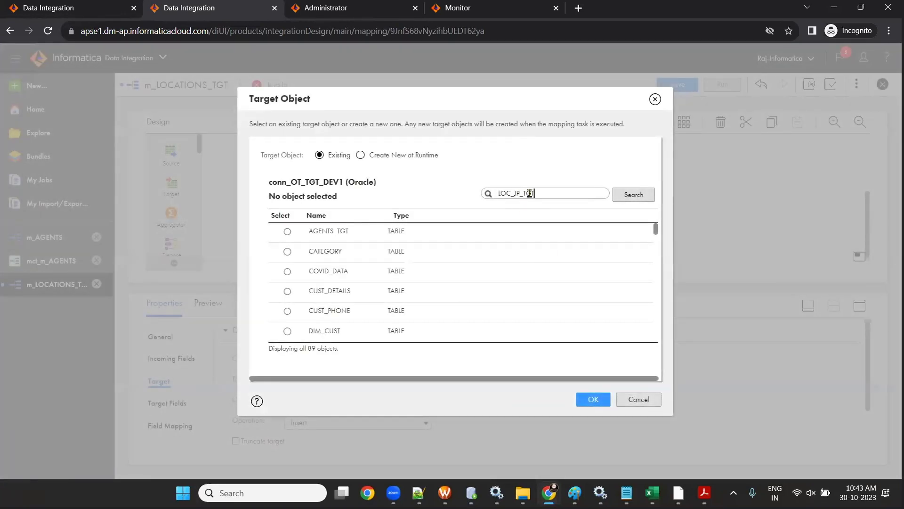
pyautogui.click(618, 195)
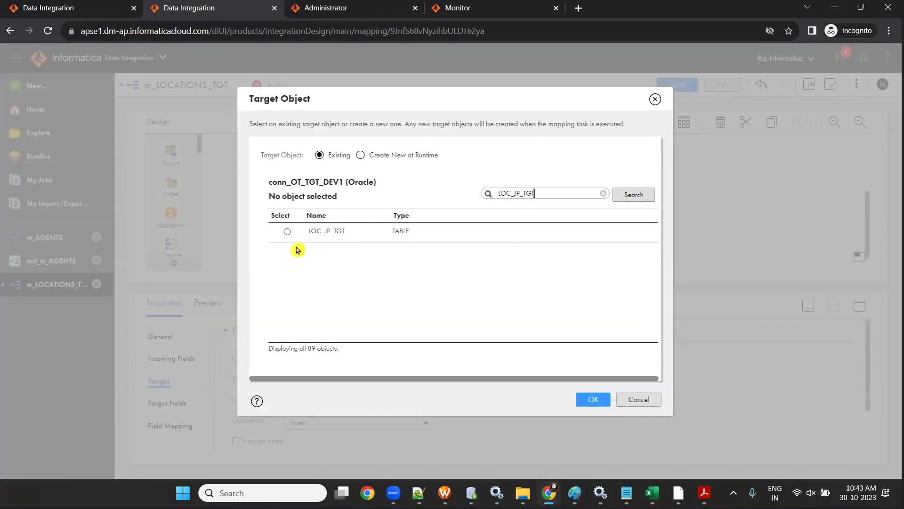
pyautogui.click(287, 231)
pyautogui.click(594, 399)
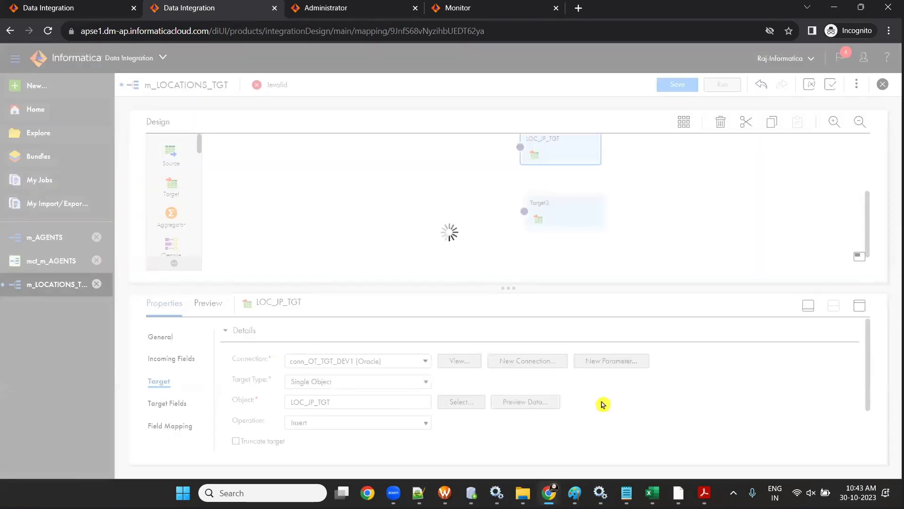
pyautogui.click(546, 208)
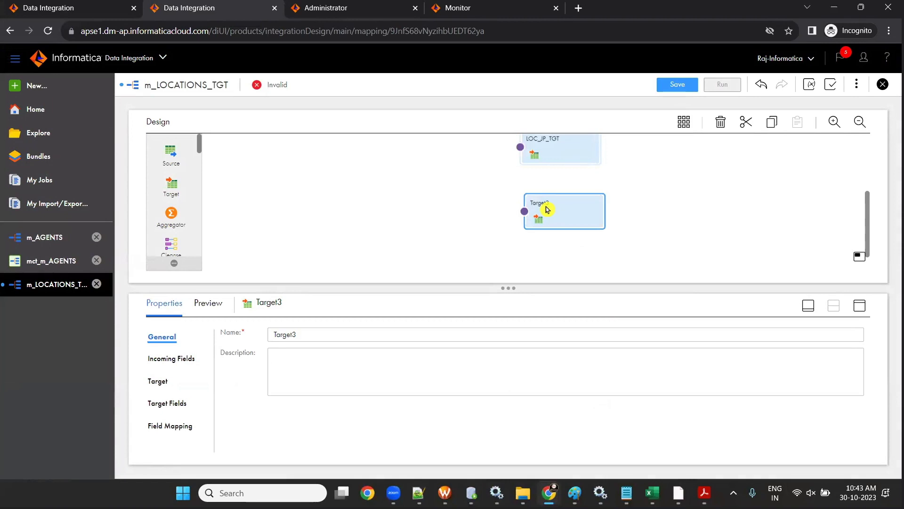
# - Rename Target3 to LOC_OTHERS_TGT, using the name from the SESSION-2 workbook's target list
pyautogui.moveTo(652, 493)
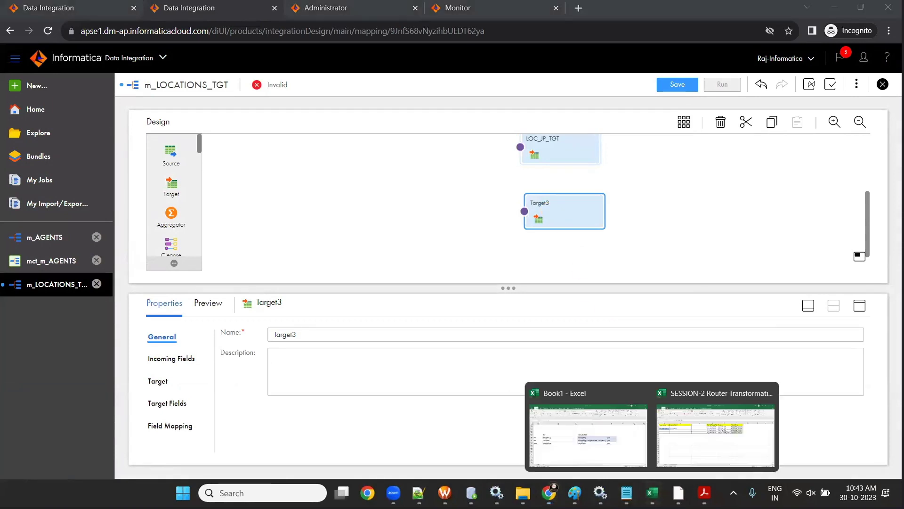
pyautogui.click(721, 436)
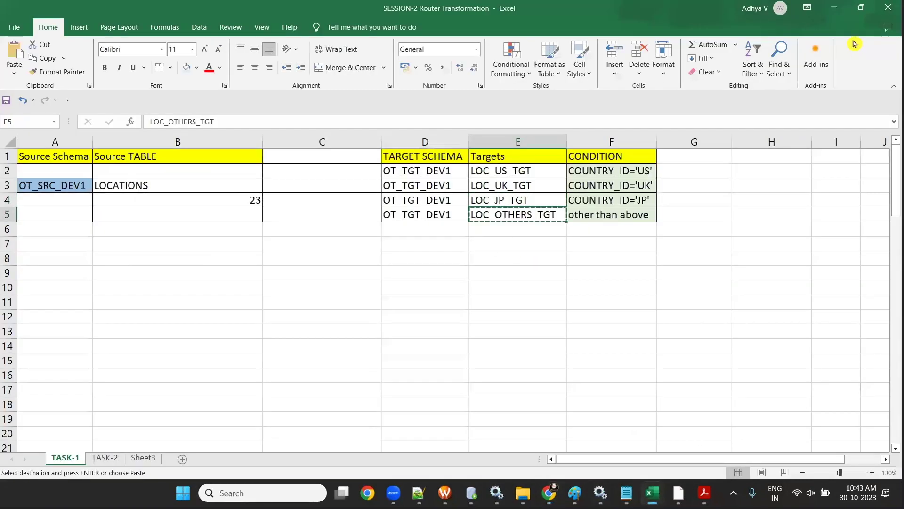
pyautogui.click(834, 7)
pyautogui.moveTo(554, 219); pyautogui.dragTo(549, 212)
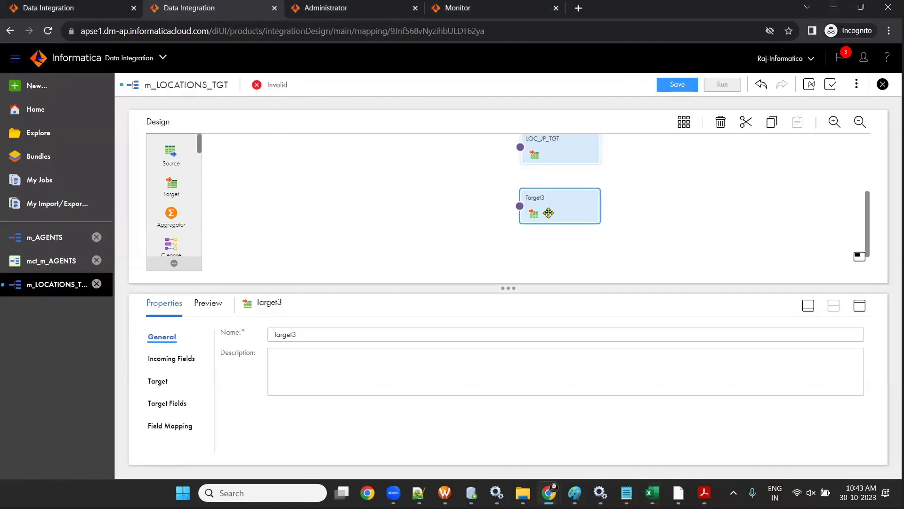
pyautogui.moveTo(306, 344); pyautogui.dragTo(247, 341)
pyautogui.write('LOC_OTHERS_TGT')
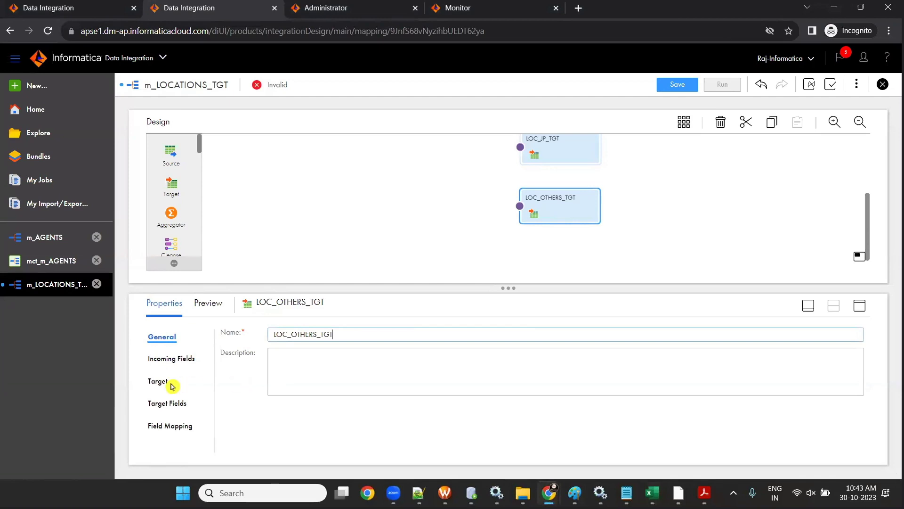
# - Make the target write to the LOC_OTHERS_TGT table through the conn_OT_TGT_DEV1 connection
pyautogui.click(158, 381)
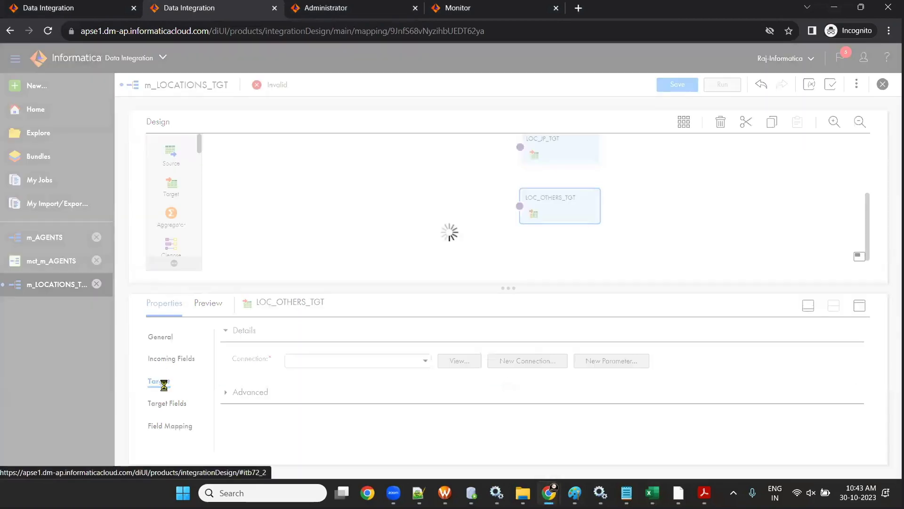
pyautogui.click(425, 365)
pyautogui.click(390, 428)
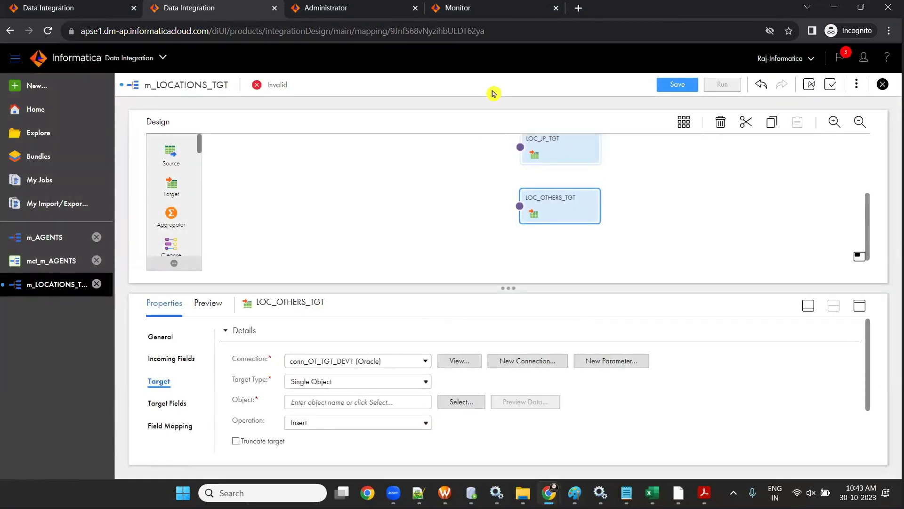
pyautogui.click(452, 401)
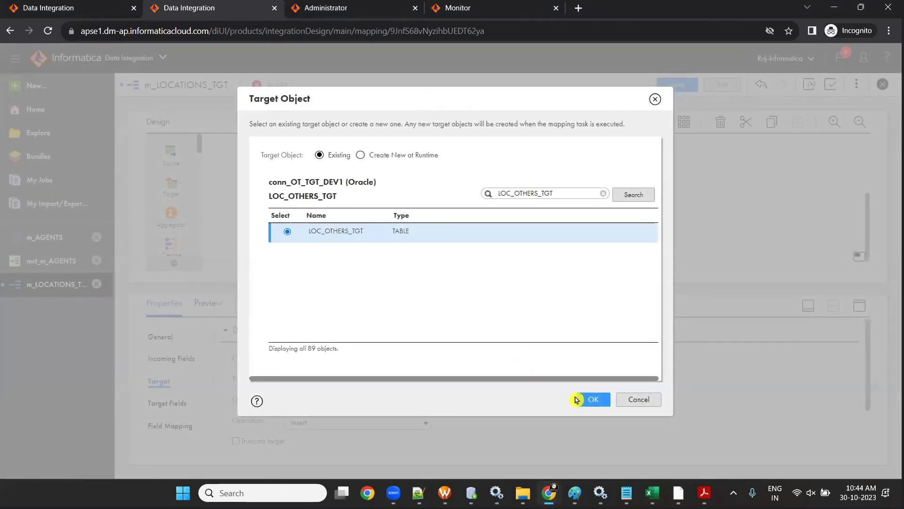
pyautogui.click(592, 399)
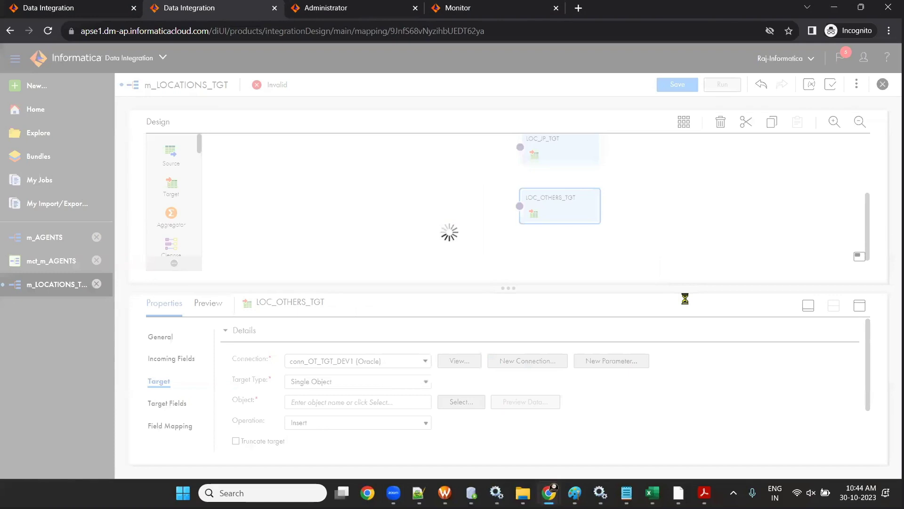
# - Save the mapping and give the design canvas more room
pyautogui.click(671, 89)
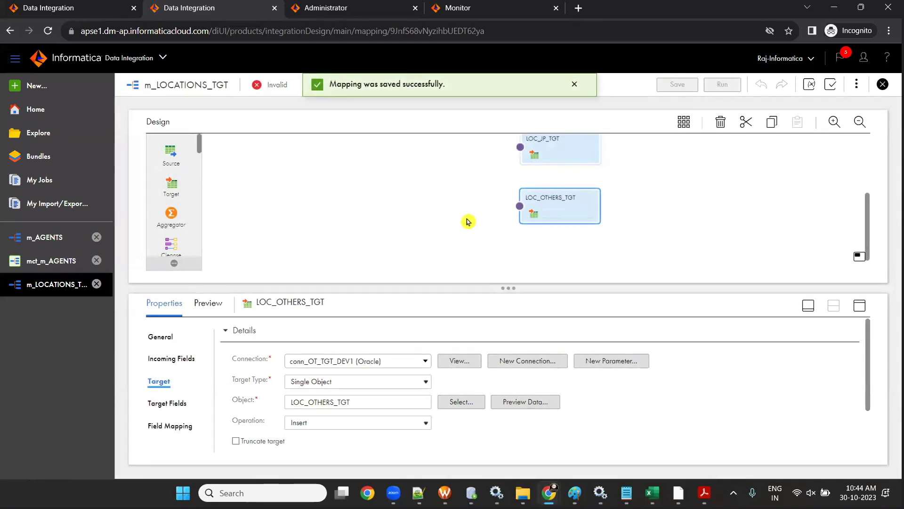
pyautogui.scroll(3, 469, 222)
pyautogui.scroll(-3, 468, 221)
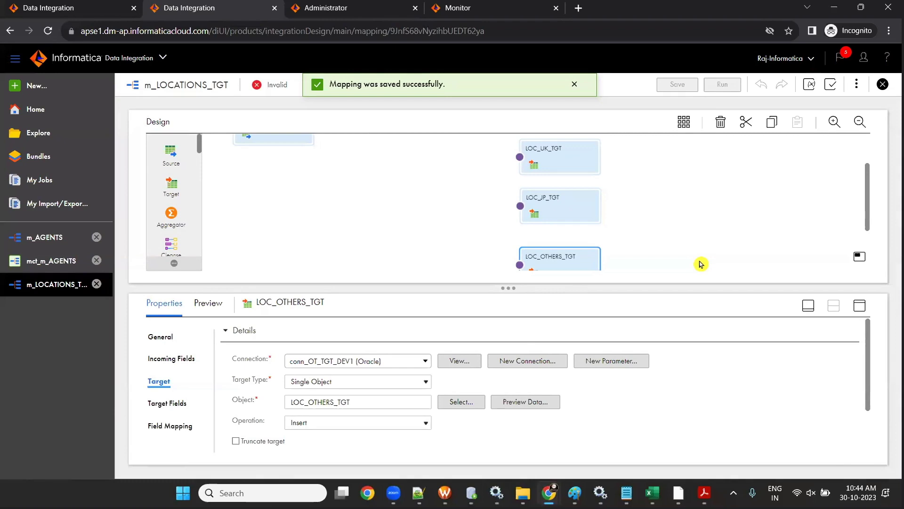
pyautogui.click(808, 305)
# - Select LOCATIONS and look up the target names in E2:E4 of the SESSION-2 workbook
pyautogui.click(283, 177)
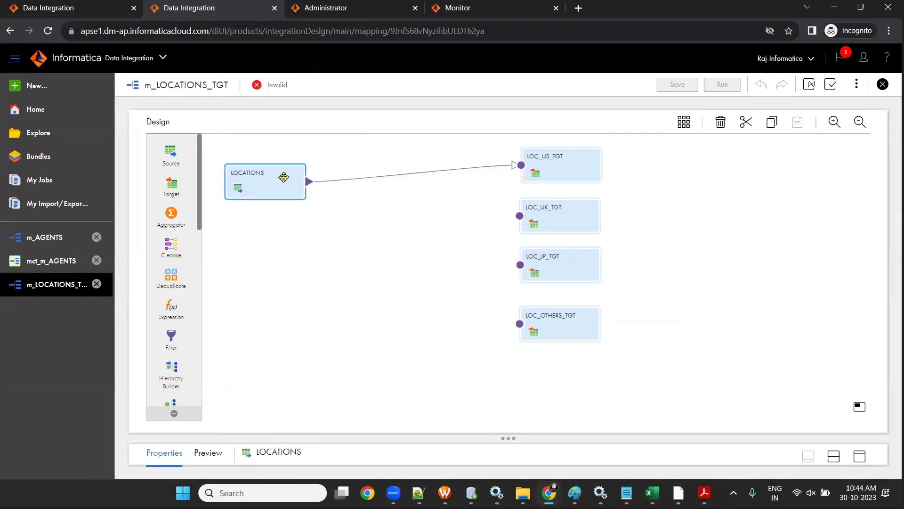
pyautogui.moveTo(283, 177); pyautogui.dragTo(283, 177)
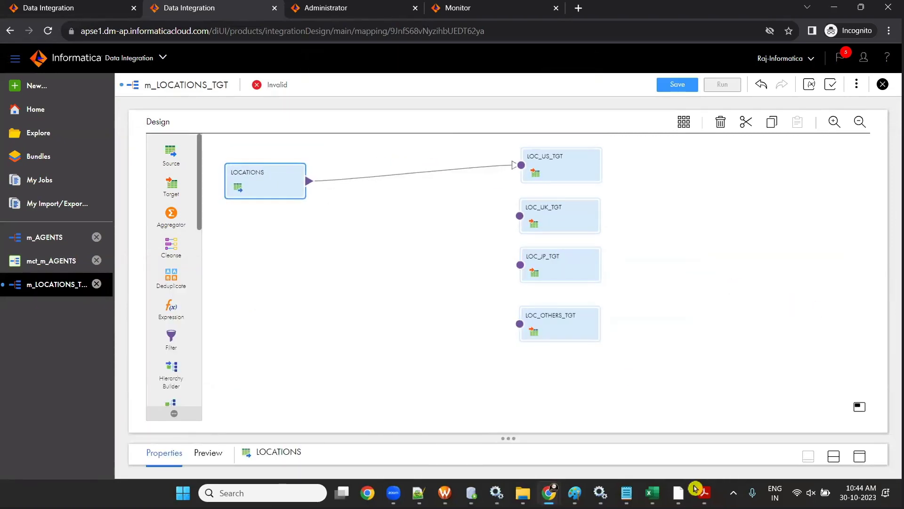
pyautogui.moveTo(652, 493)
pyautogui.click(740, 424)
pyautogui.moveTo(537, 170); pyautogui.dragTo(511, 219)
pyautogui.click(834, 7)
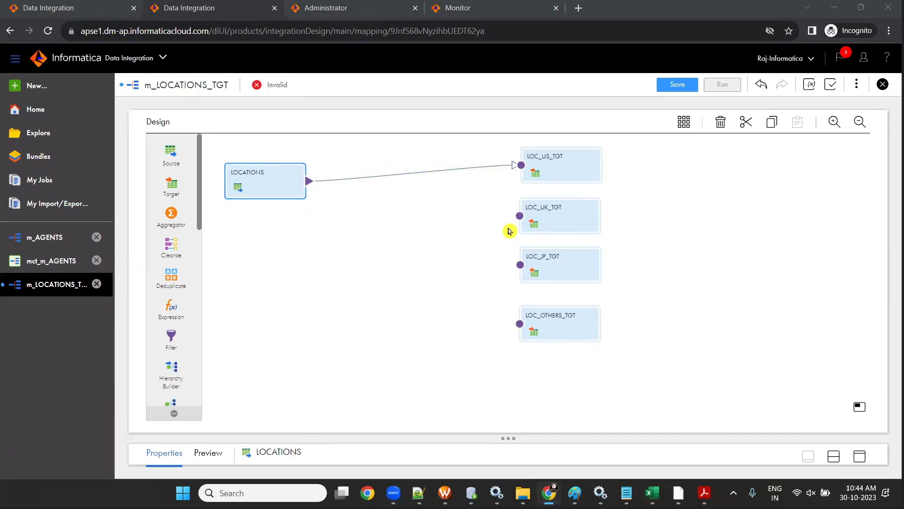
# - Link LOCATIONS to LOC_UK_TGT, LOC_JP_TGT and LOC_OTHERS_TGT, then move it lower beside the targets
pyautogui.moveTo(308, 184); pyautogui.dragTo(519, 215)
pyautogui.moveTo(310, 182); pyautogui.dragTo(520, 265)
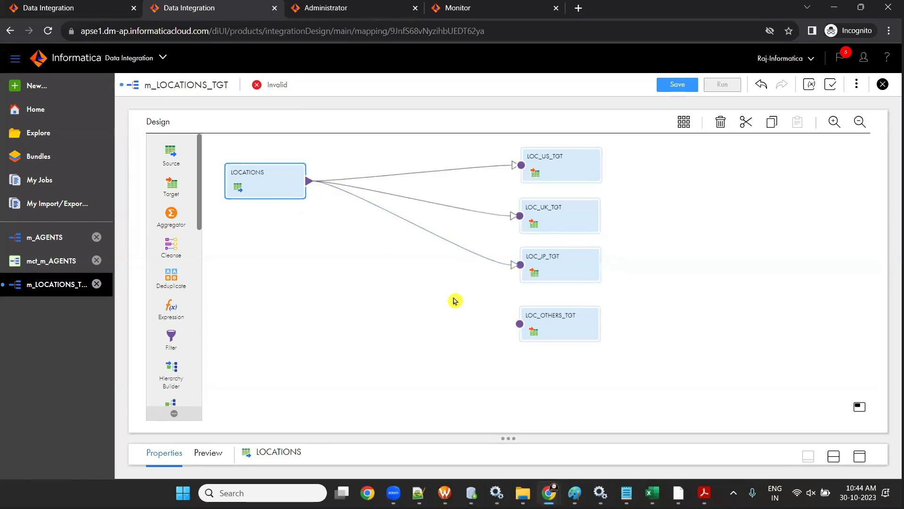
pyautogui.moveTo(308, 181); pyautogui.dragTo(519, 324)
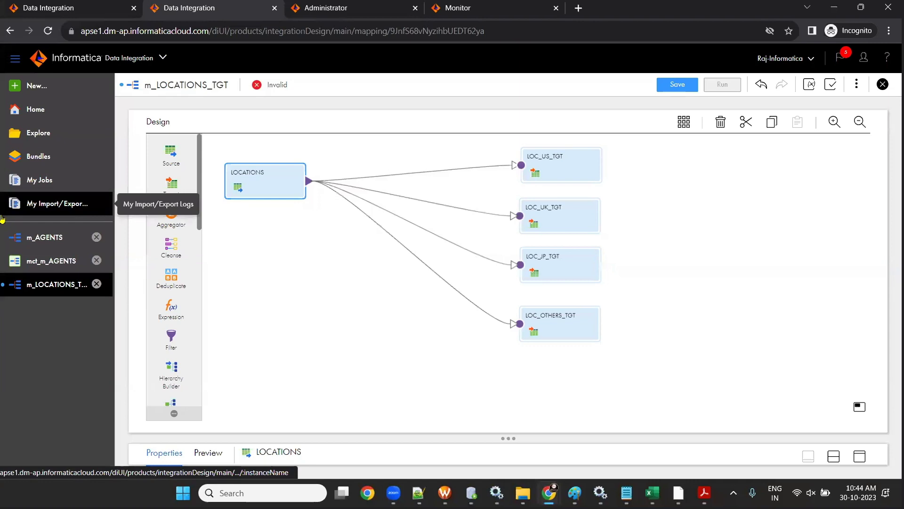
pyautogui.moveTo(254, 182); pyautogui.dragTo(242, 254)
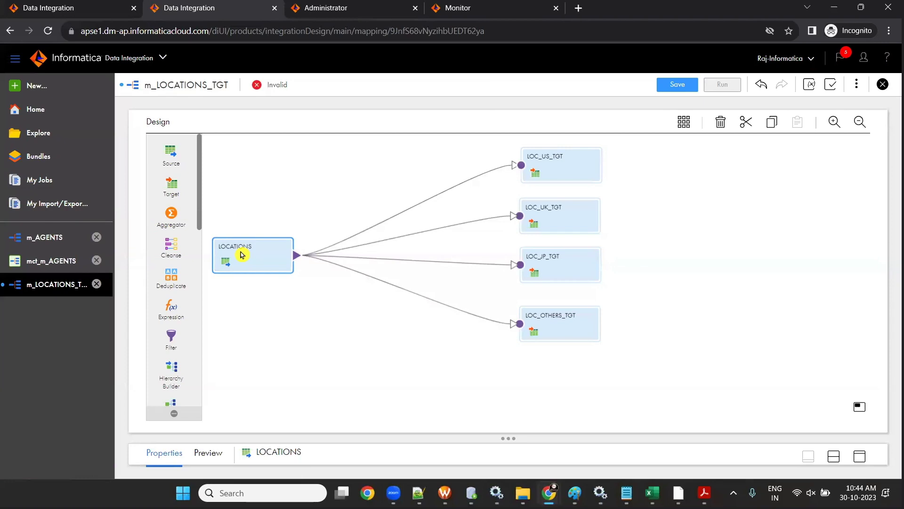
# - Insert two Filters, placing Filter before LOC_US_TGT and Filter1 before LOC_UK_TGT
pyautogui.scroll(-3, 171, 261)
pyautogui.moveTo(170, 220); pyautogui.dragTo(413, 189)
pyautogui.click(353, 261)
pyautogui.moveTo(353, 261); pyautogui.dragTo(373, 166)
pyautogui.moveTo(178, 228); pyautogui.dragTo(404, 228)
pyautogui.moveTo(364, 263); pyautogui.dragTo(395, 206)
# - Insert Filter2 on the LOC_JP_TGT link and Filter3 on the LOC_OTHERS_TGT link
pyautogui.moveTo(171, 221); pyautogui.dragTo(410, 243)
pyautogui.moveTo(175, 226); pyautogui.dragTo(414, 316)
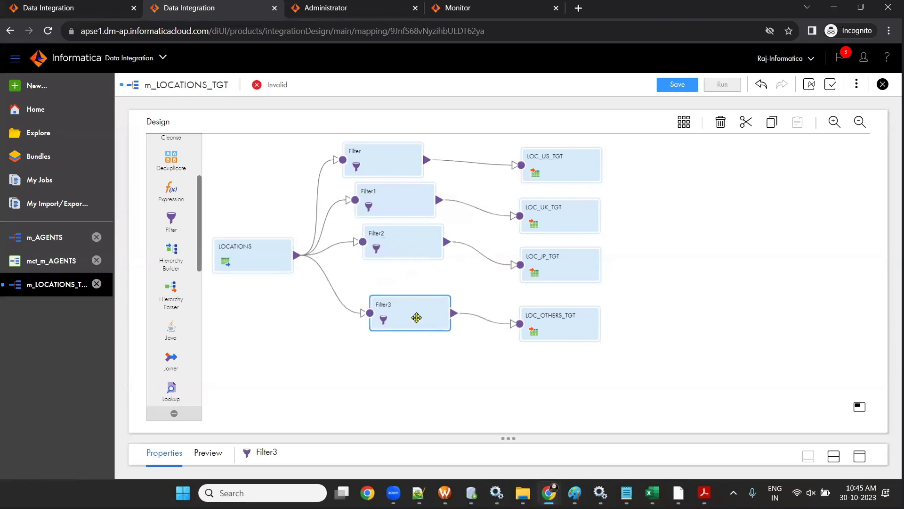
pyautogui.click(378, 171)
pyautogui.click(388, 241)
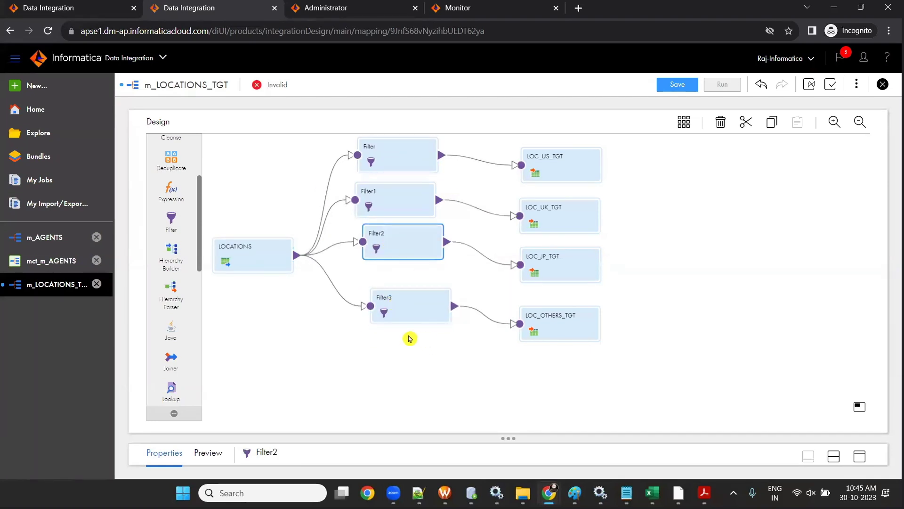
pyautogui.moveTo(502, 434); pyautogui.dragTo(504, 310)
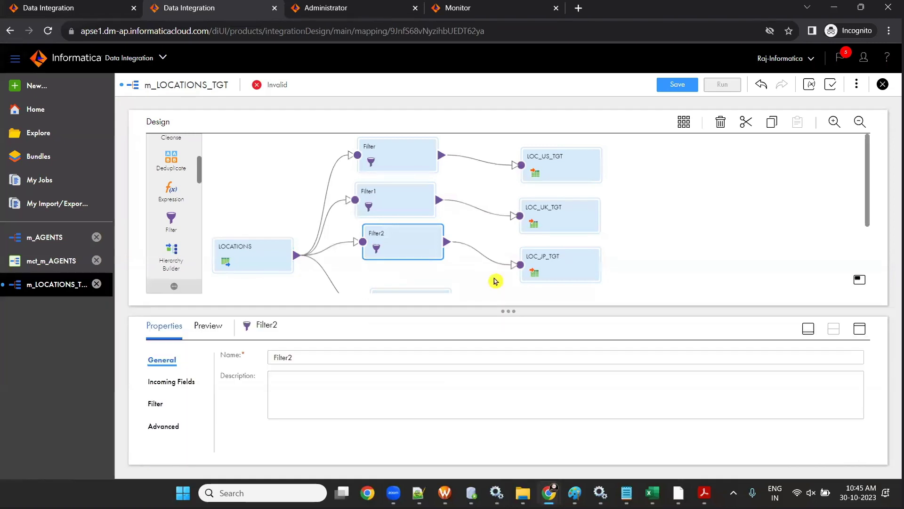
# - Switch the filter feeding LOC_US_TGT to an Advanced filter condition
pyautogui.click(379, 155)
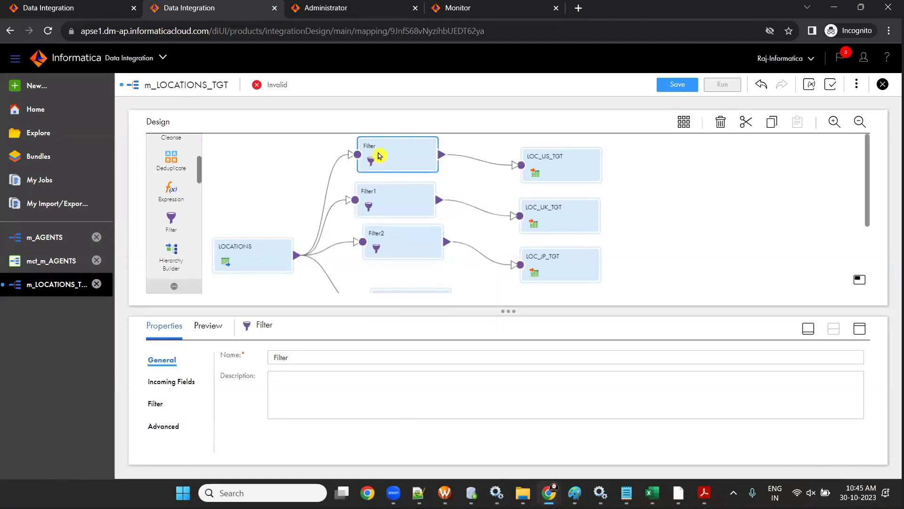
pyautogui.click(157, 403)
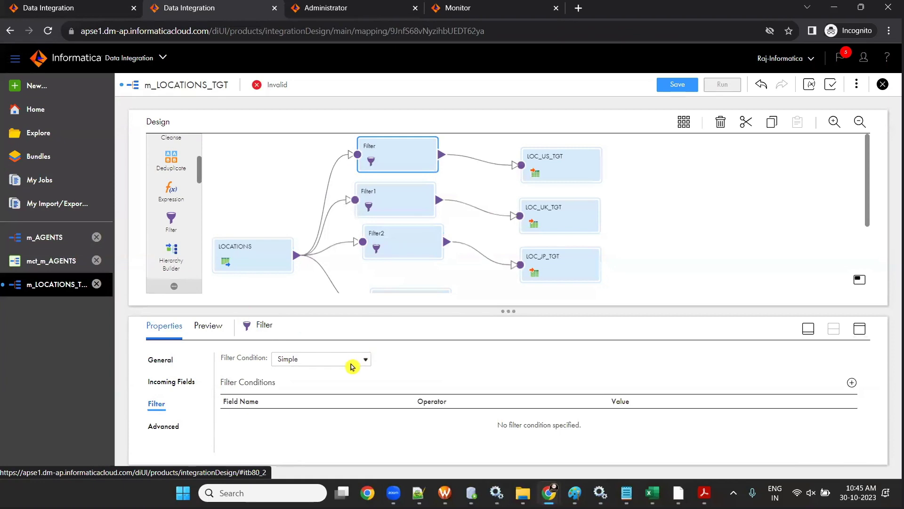
pyautogui.click(354, 366)
pyautogui.click(343, 384)
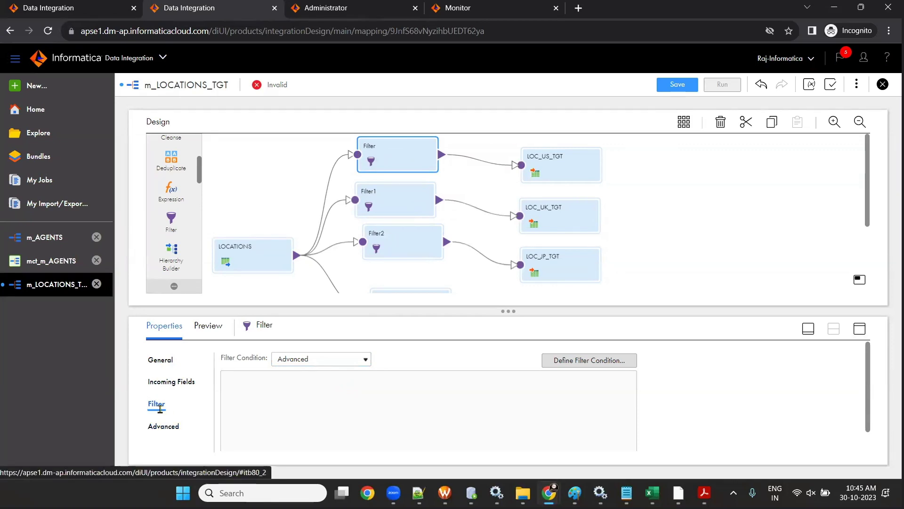
pyautogui.click(339, 363)
pyautogui.click(339, 364)
pyautogui.click(552, 363)
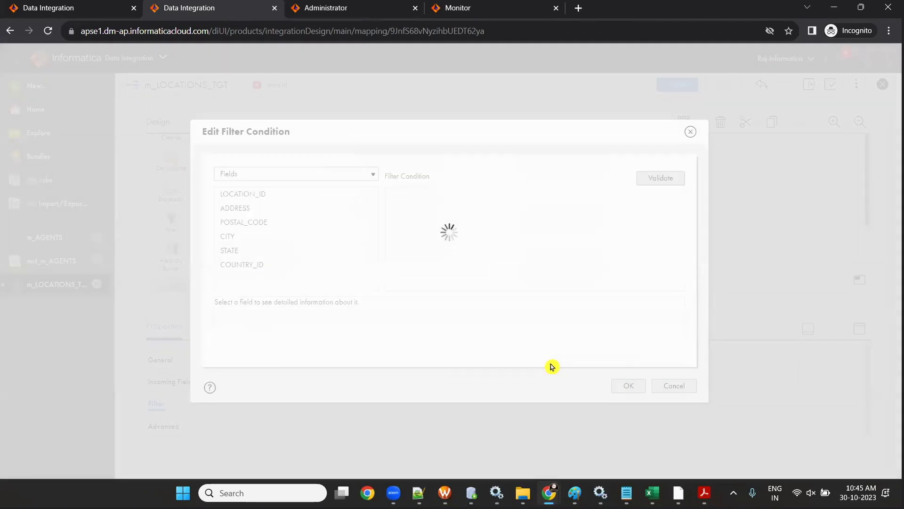
# - Enter and validate the condition COUNTRY_ID='US', then accept it
pyautogui.hotkey('alt', 'Tab')
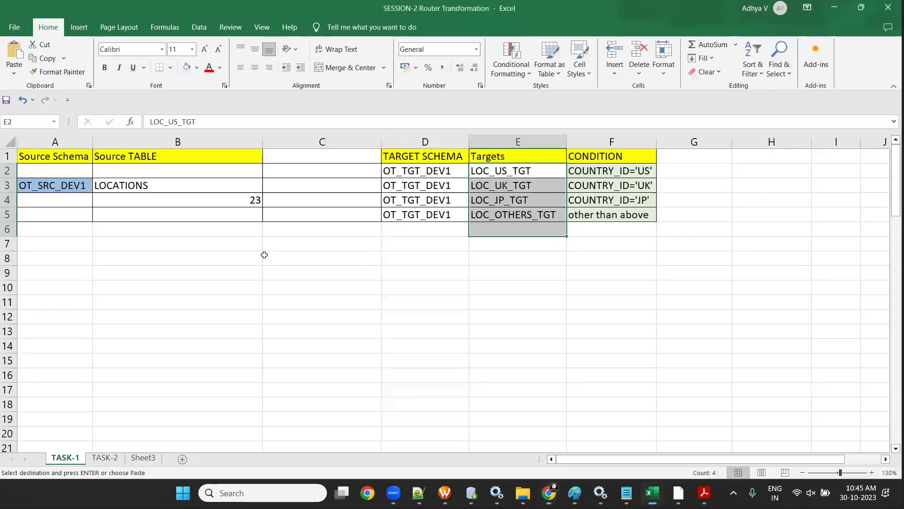
pyautogui.click(264, 255)
pyautogui.hotkey('alt', 'Tab')
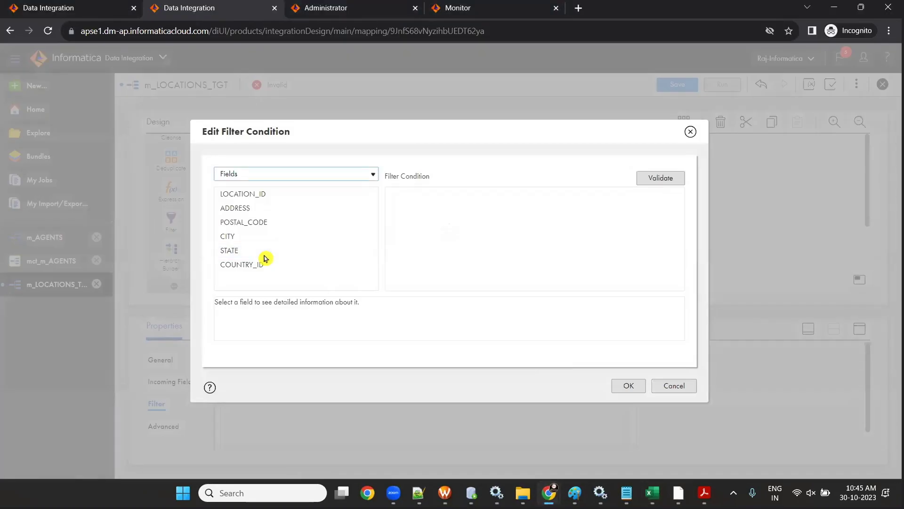
pyautogui.click(358, 267)
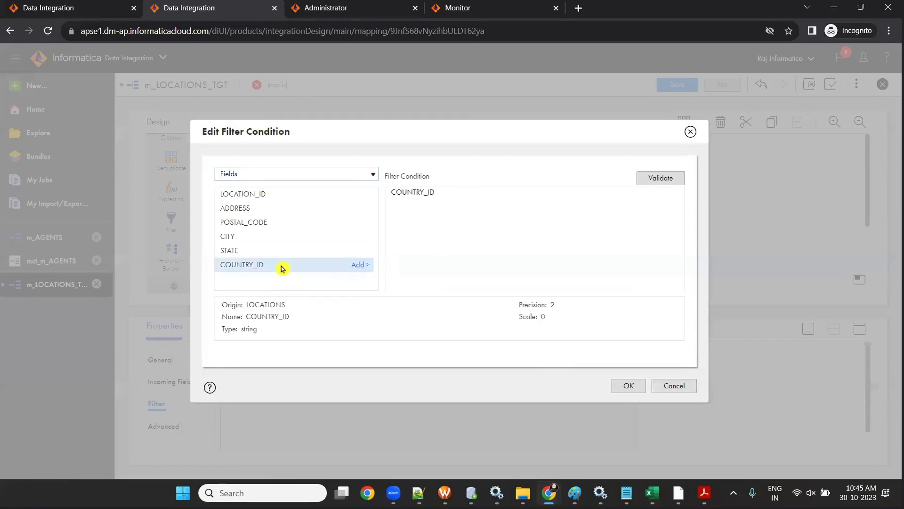
pyautogui.rightClick(361, 267)
pyautogui.click(454, 189)
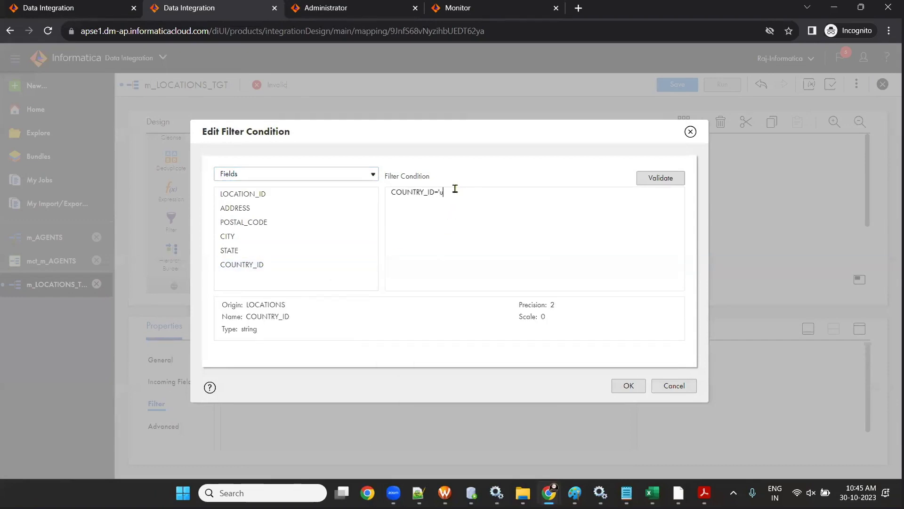
pyautogui.write("='US'")
pyautogui.click(638, 178)
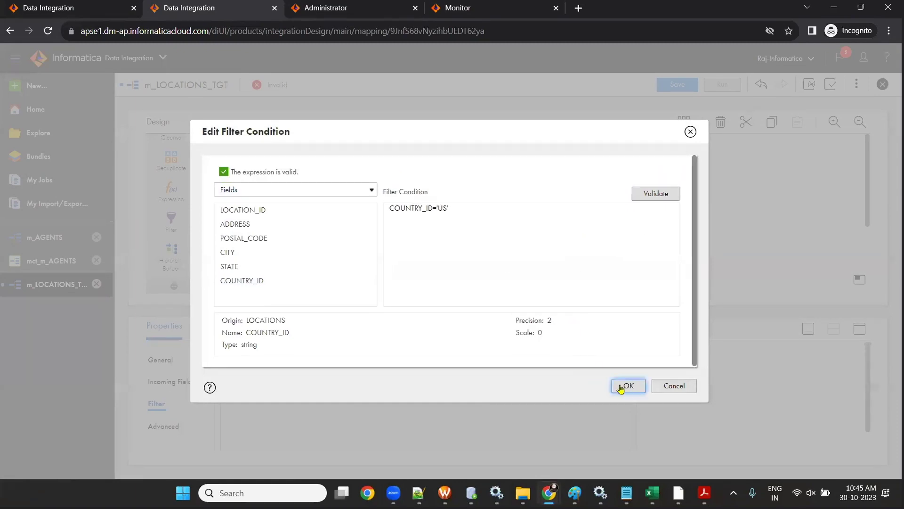
pyautogui.click(621, 387)
pyautogui.click(408, 210)
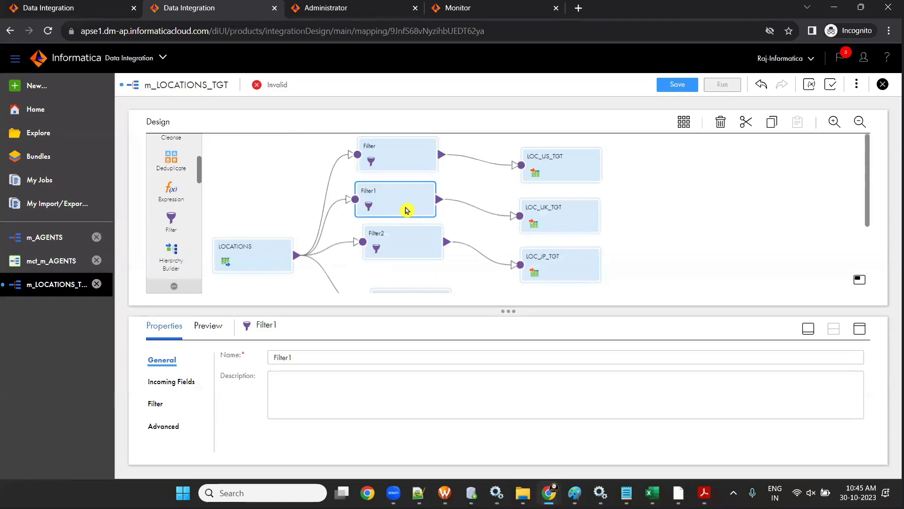
# - Give Filter1 the Advanced condition COUNTRY_ID='UK'
pyautogui.click(156, 403)
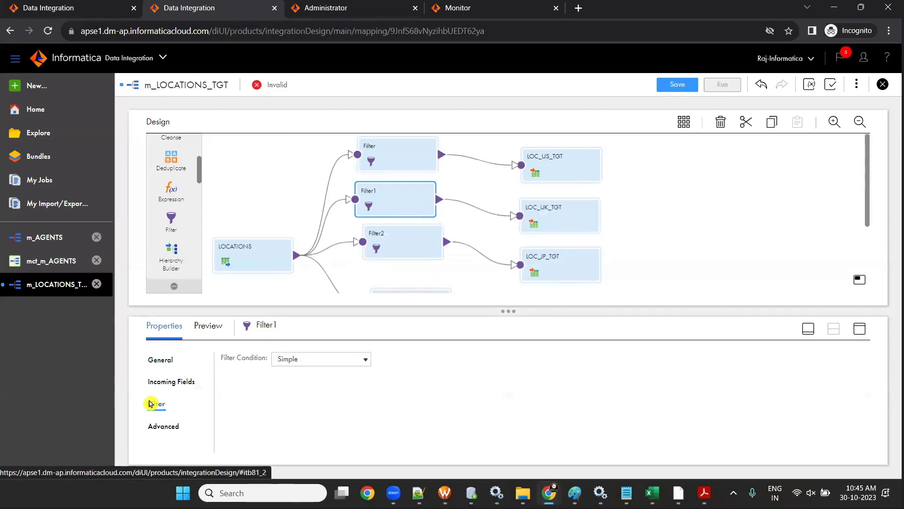
pyautogui.click(334, 361)
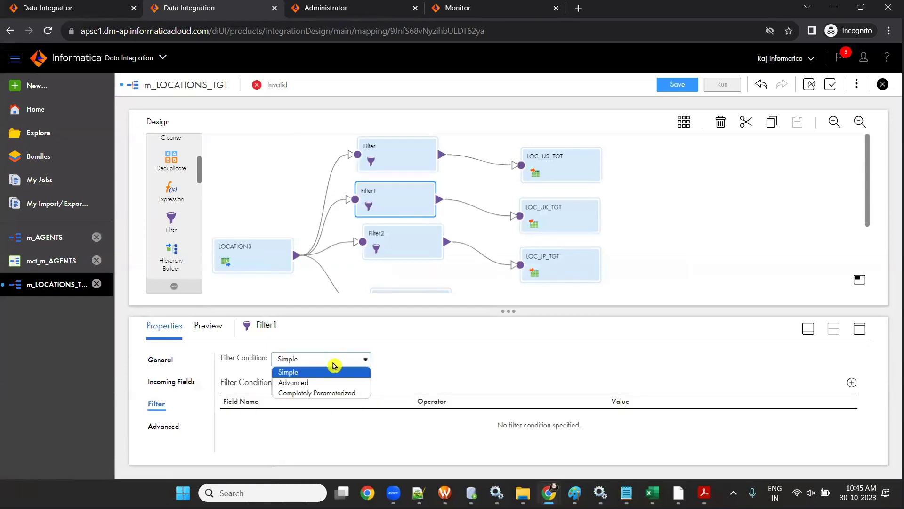
pyautogui.click(334, 382)
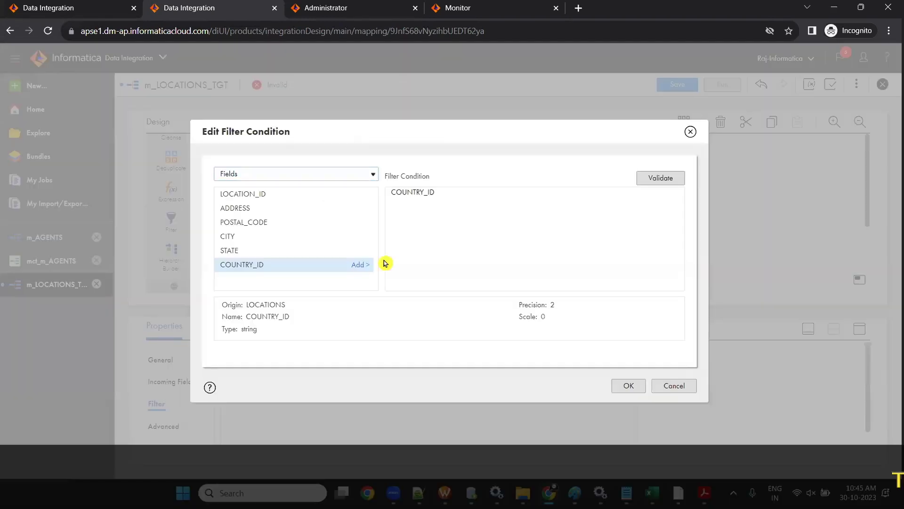
pyautogui.write("='UK")
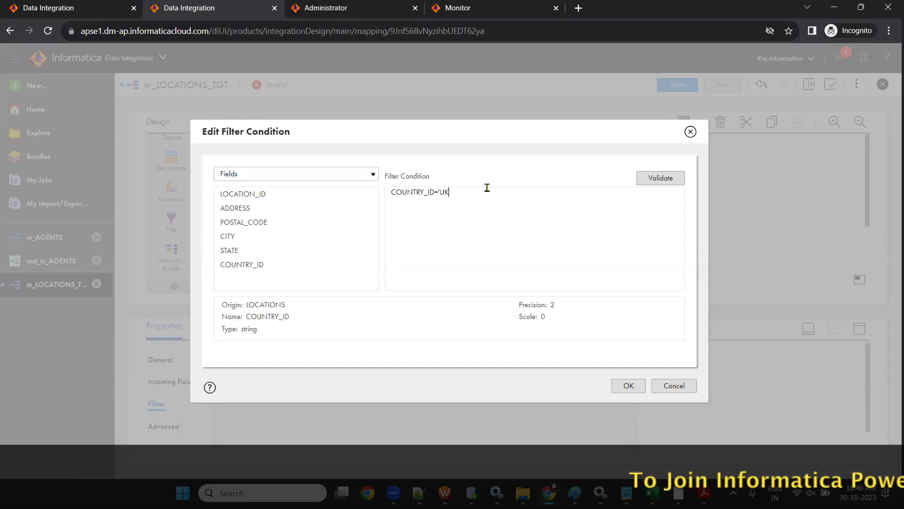
pyautogui.write("'")
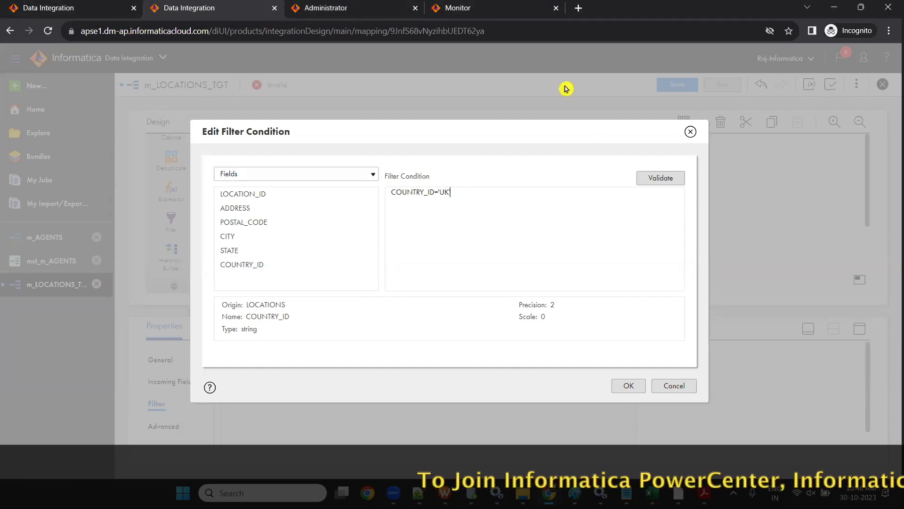
pyautogui.click(633, 386)
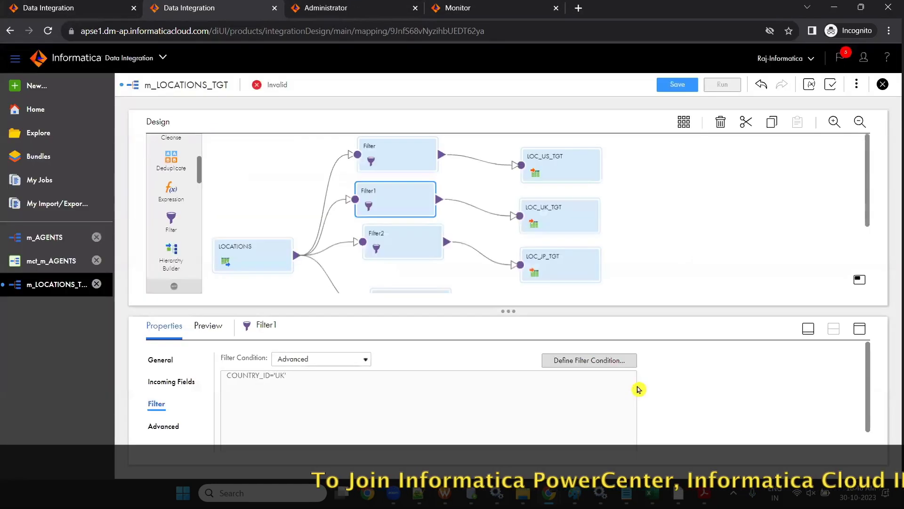
# - Give Filter2 the Advanced condition COUNTRY_ID='JP'
pyautogui.click(392, 242)
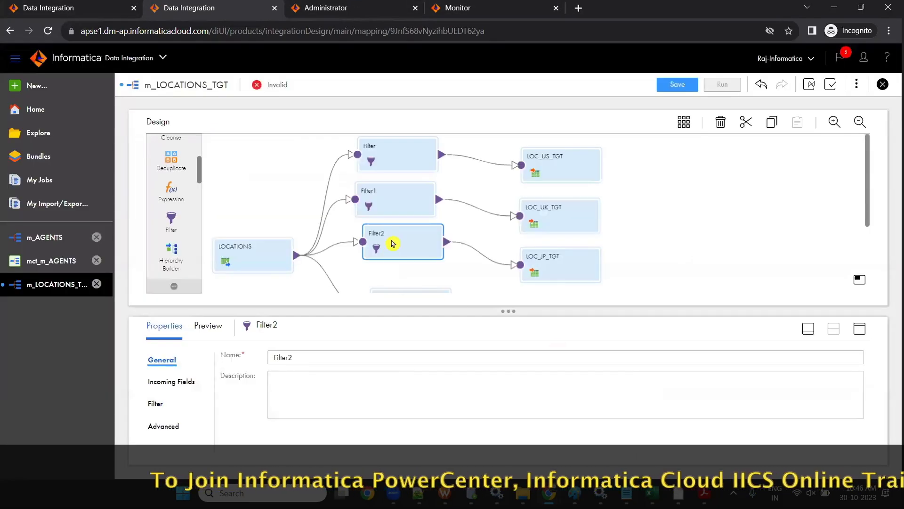
pyautogui.click(156, 403)
pyautogui.click(317, 360)
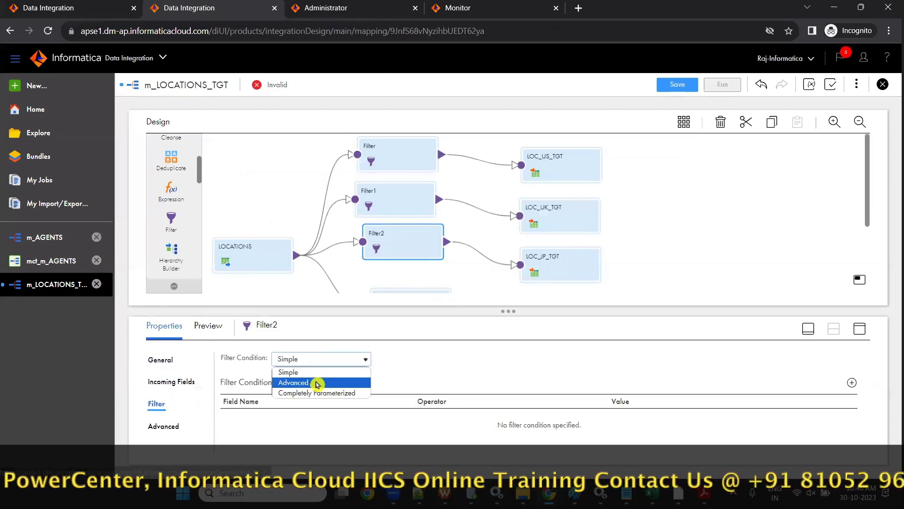
pyautogui.click(317, 380)
pyautogui.click(586, 360)
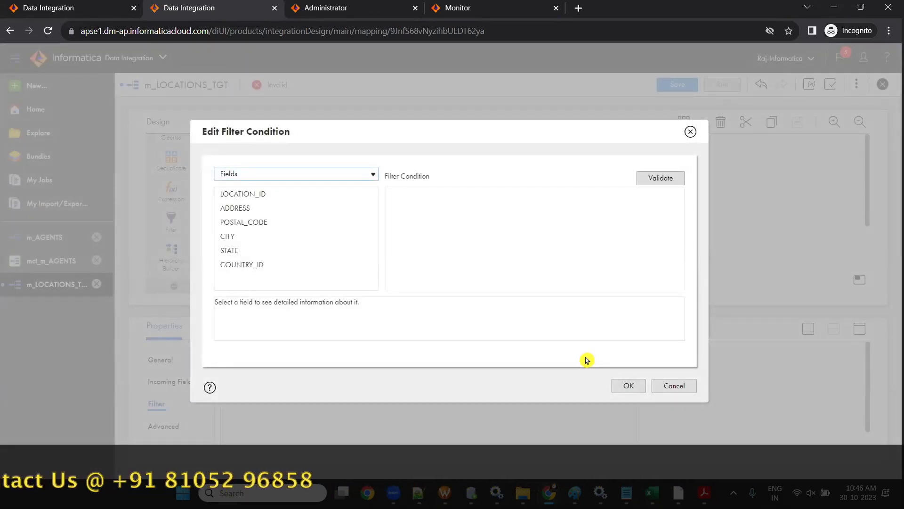
pyautogui.click(361, 265)
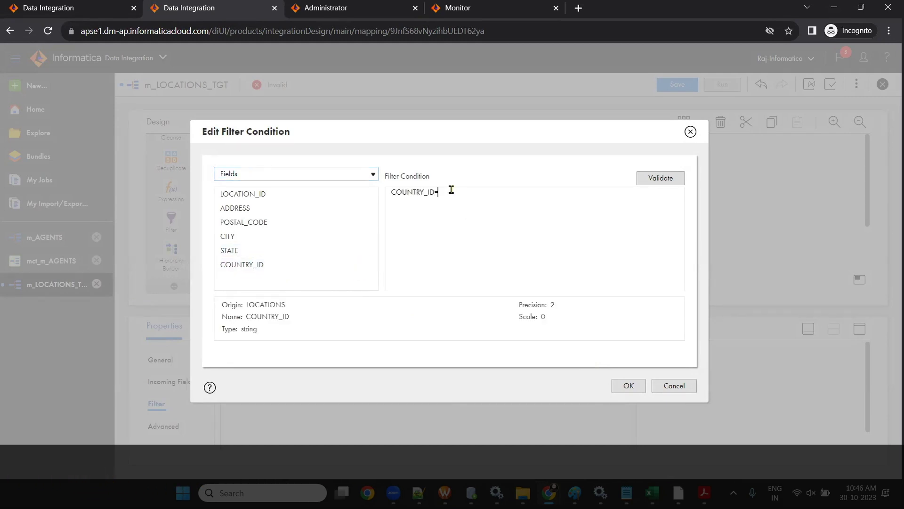
pyautogui.write("='JP'")
pyautogui.click(629, 385)
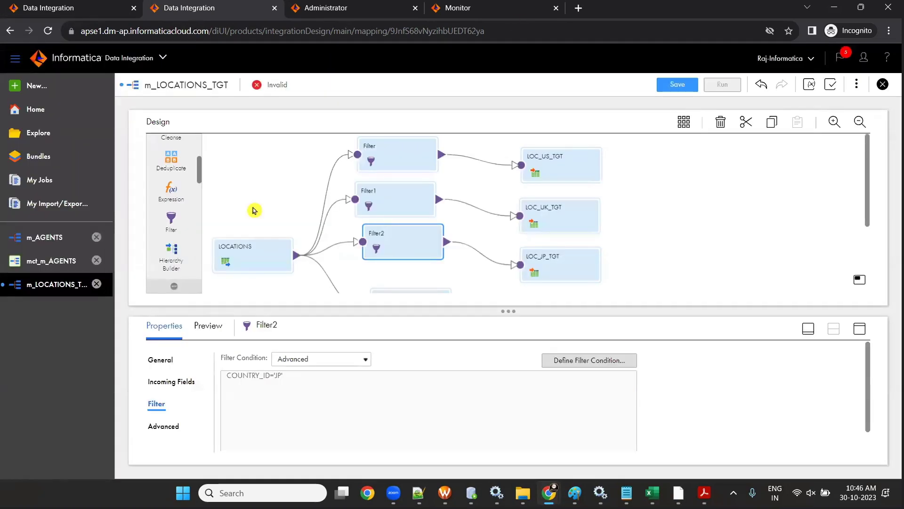
# - Select Filter3 and switch its filter condition type to Advanced
pyautogui.scroll(-3, 254, 210)
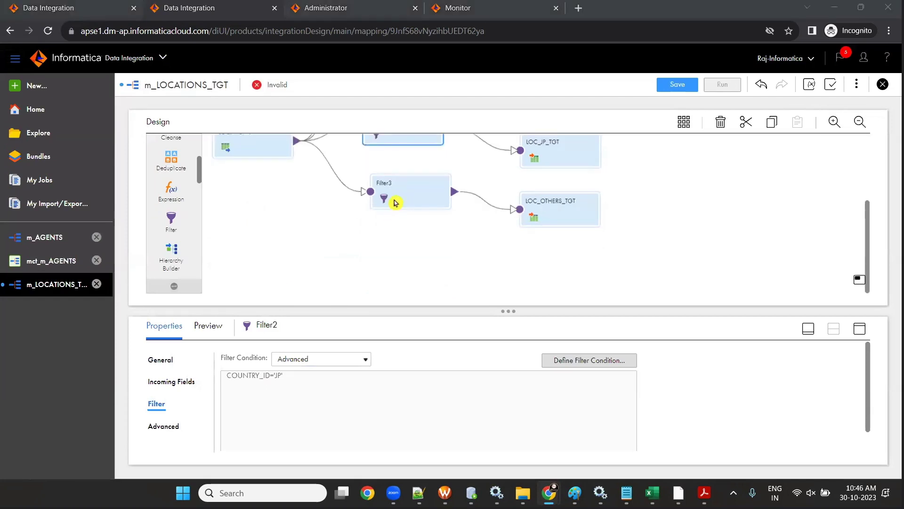
pyautogui.click(394, 201)
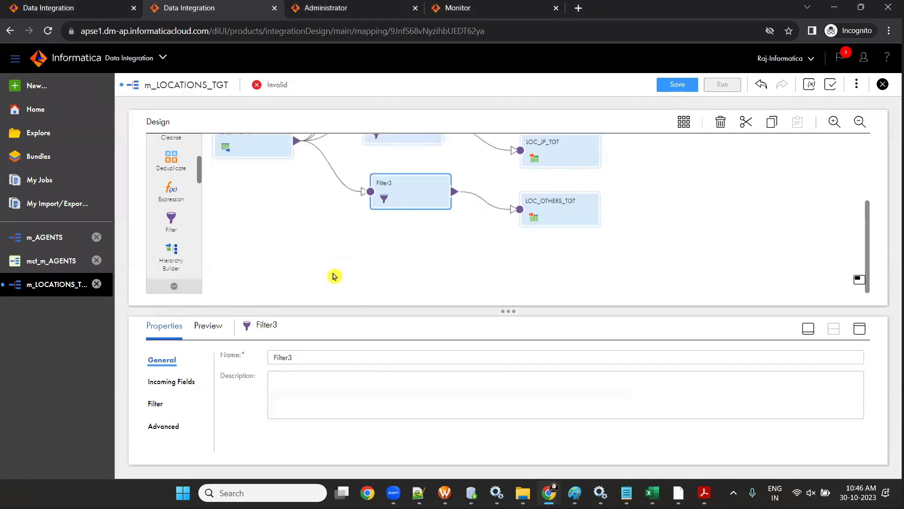
pyautogui.moveTo(377, 183); pyautogui.dragTo(370, 180)
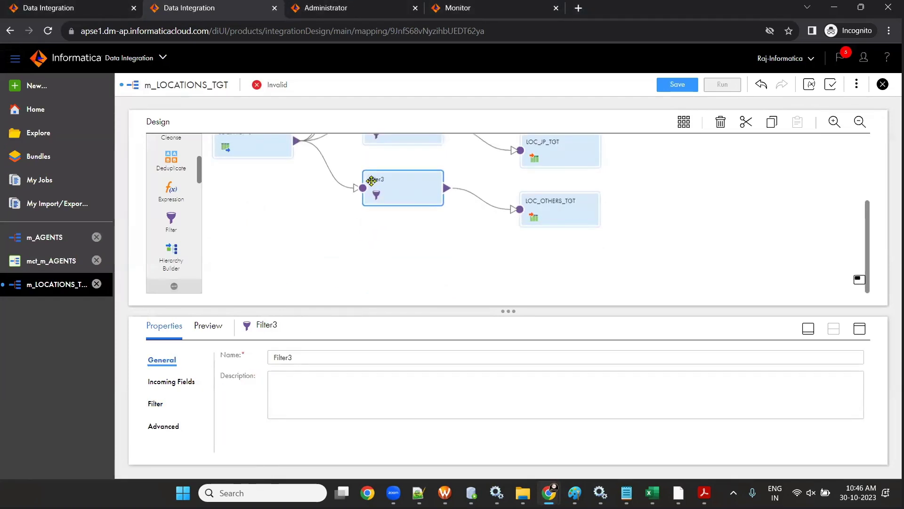
pyautogui.click(156, 404)
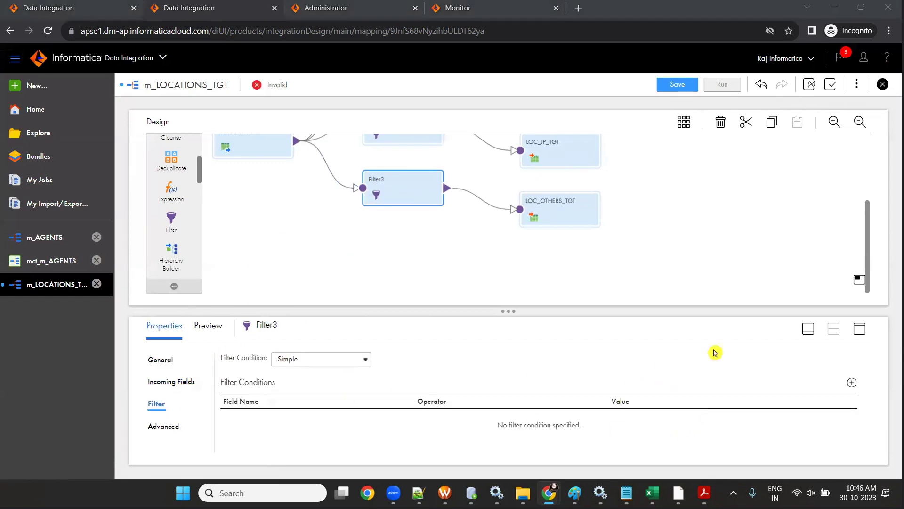
pyautogui.click(357, 360)
pyautogui.click(355, 383)
pyautogui.click(567, 363)
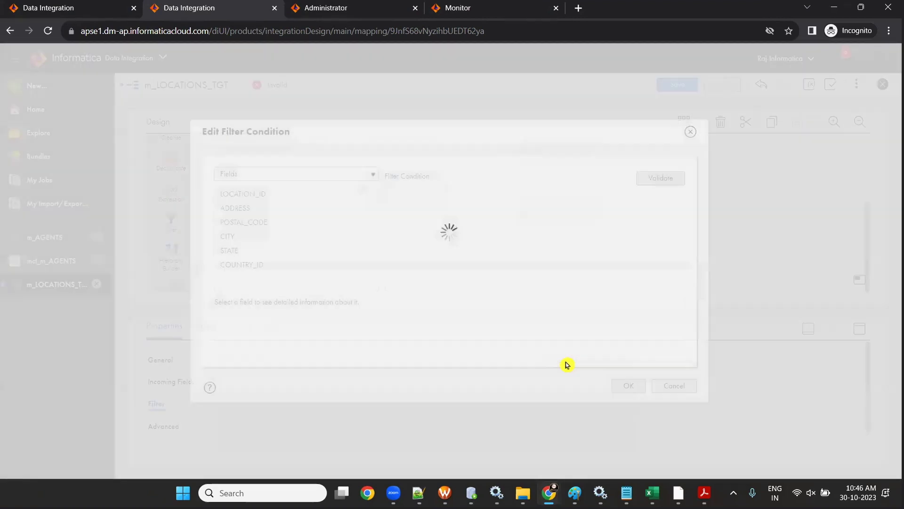
# - Enter and validate NOT IN(COUNTRY_ID, 'US', 'UK', 'JP'), then save the mapping
pyautogui.click(425, 208)
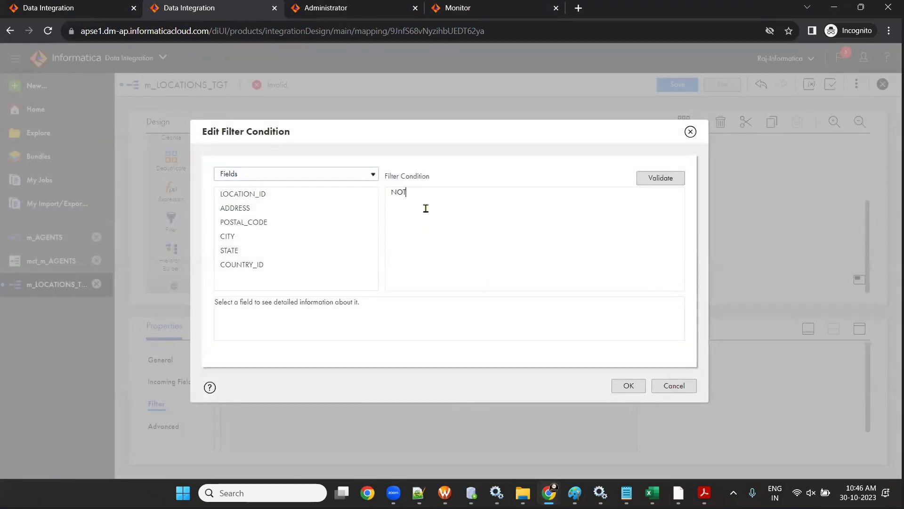
pyautogui.write('NOT IN(')
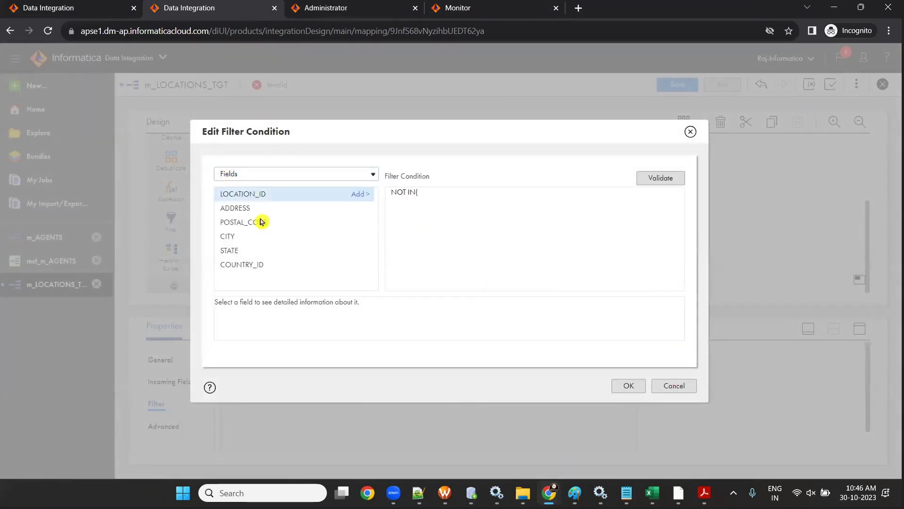
pyautogui.doubleClick(363, 265)
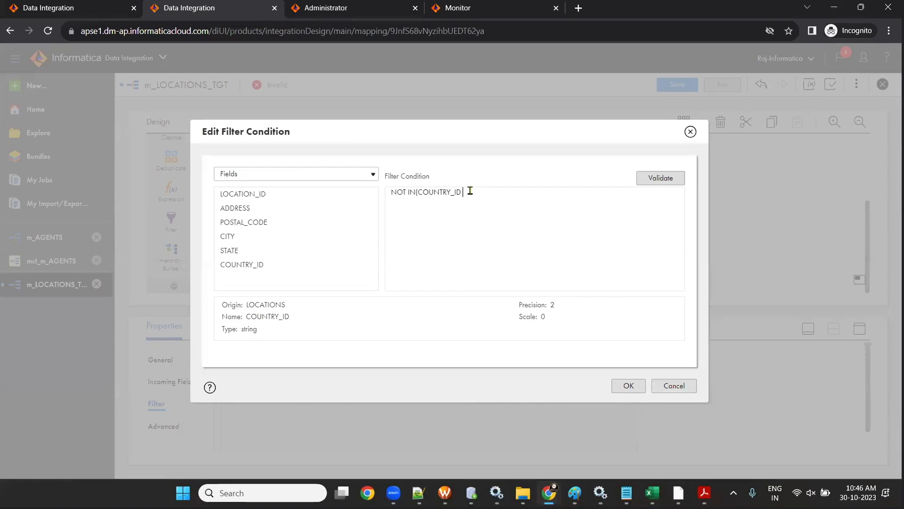
pyautogui.write(", 'US', 'UK' , 'JP")
pyautogui.click(645, 178)
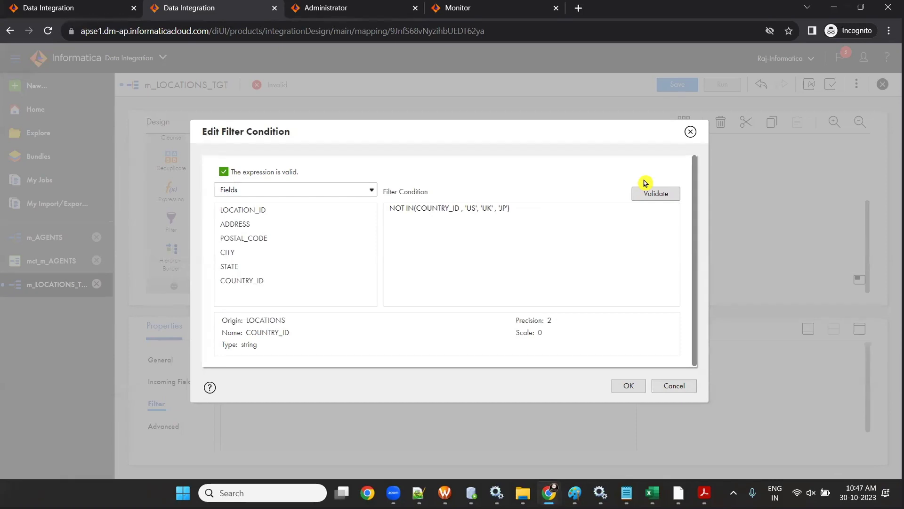
pyautogui.click(630, 387)
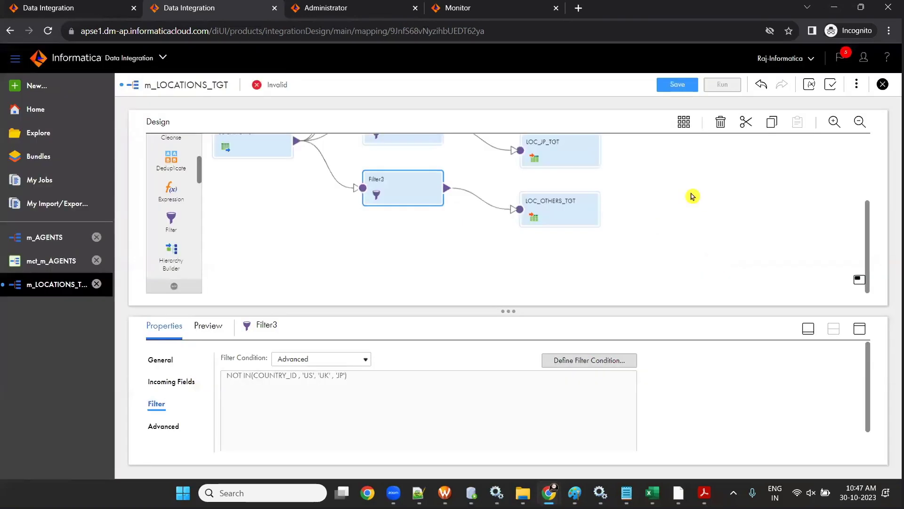
pyautogui.click(680, 84)
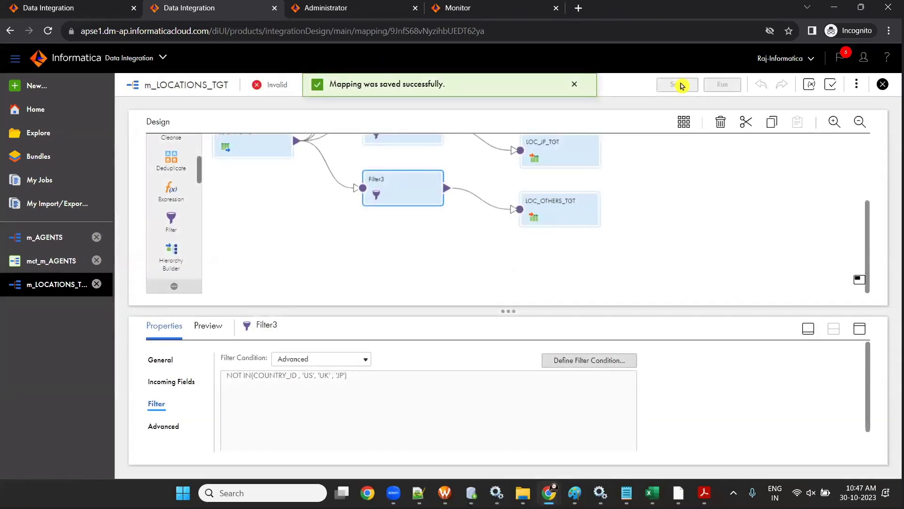
# - Validate the mapping, note all four LOC targets lack mapped fields, then select LOC_US_TGT
pyautogui.scroll(2, 645, 212)
pyautogui.moveTo(249, 246); pyautogui.dragTo(236, 201)
pyautogui.scroll(-1, 571, 209)
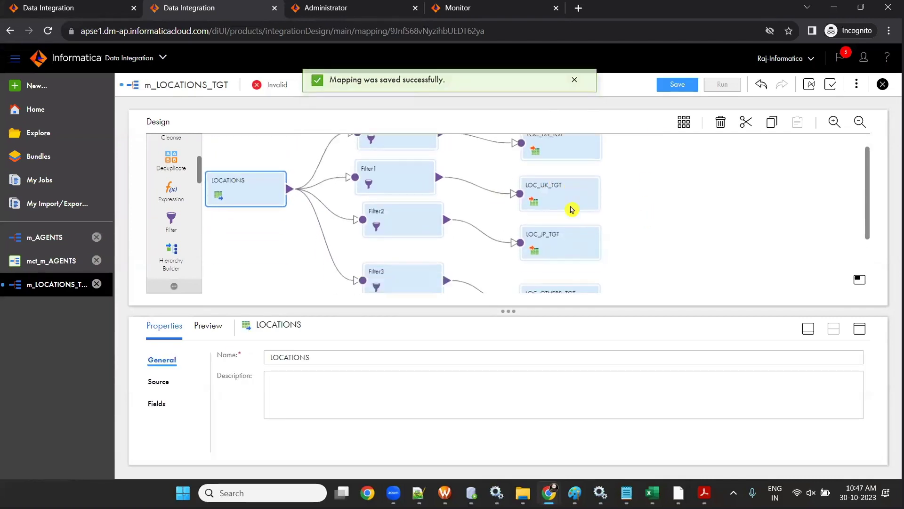
pyautogui.scroll(1, 542, 209)
pyautogui.scroll(-4, 416, 200)
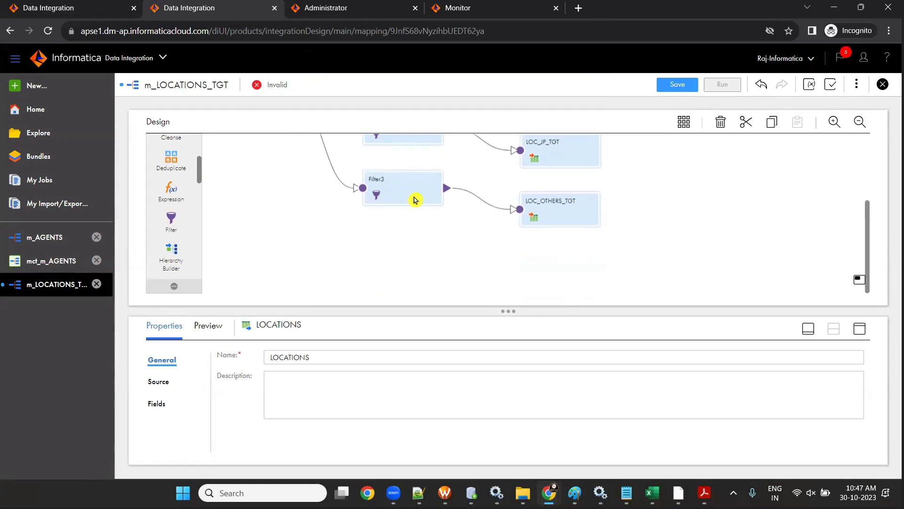
pyautogui.scroll(4, 416, 200)
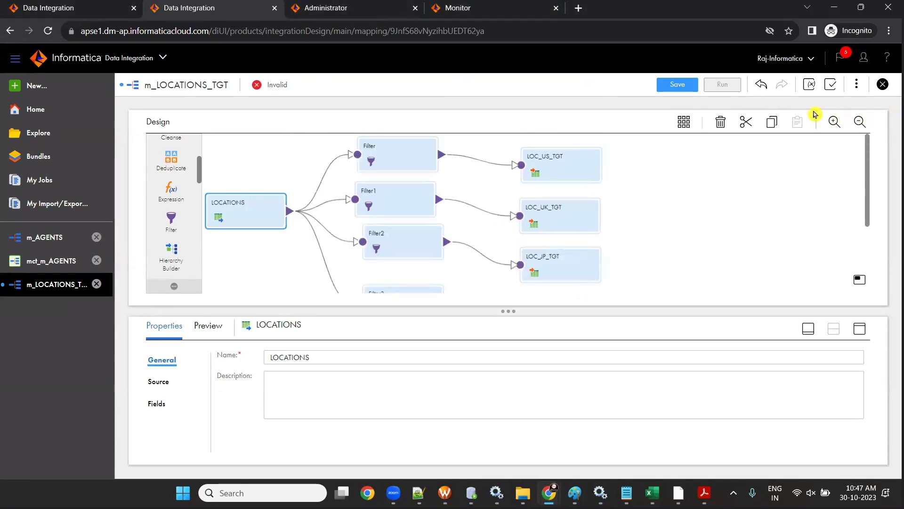
pyautogui.click(829, 86)
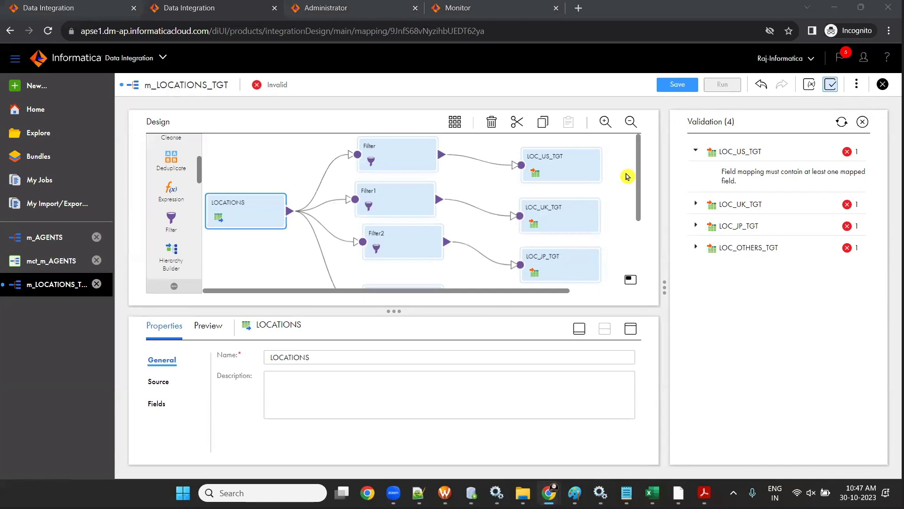
pyautogui.click(862, 121)
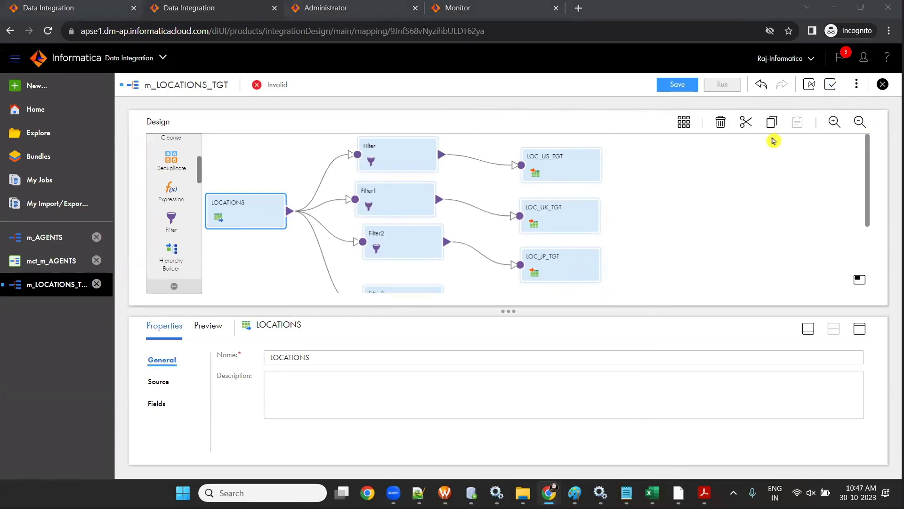
pyautogui.click(557, 166)
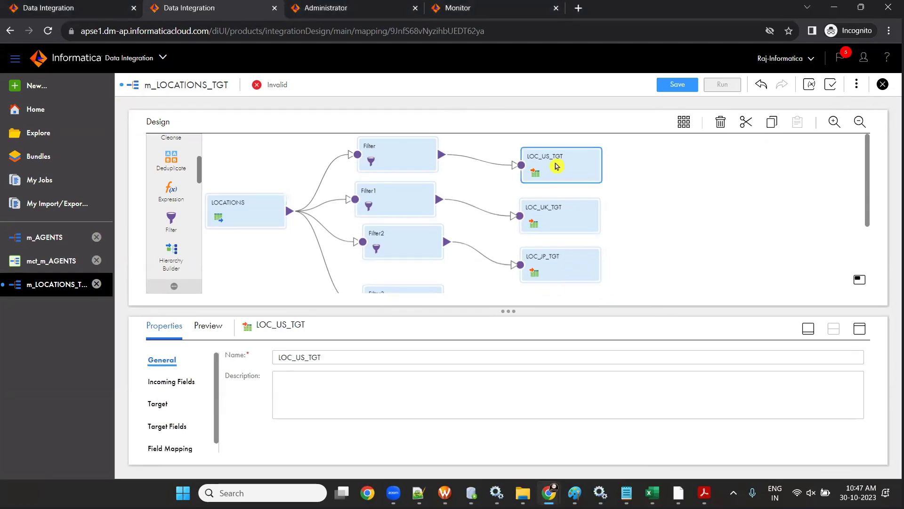
pyautogui.moveTo(556, 166); pyautogui.dragTo(556, 158)
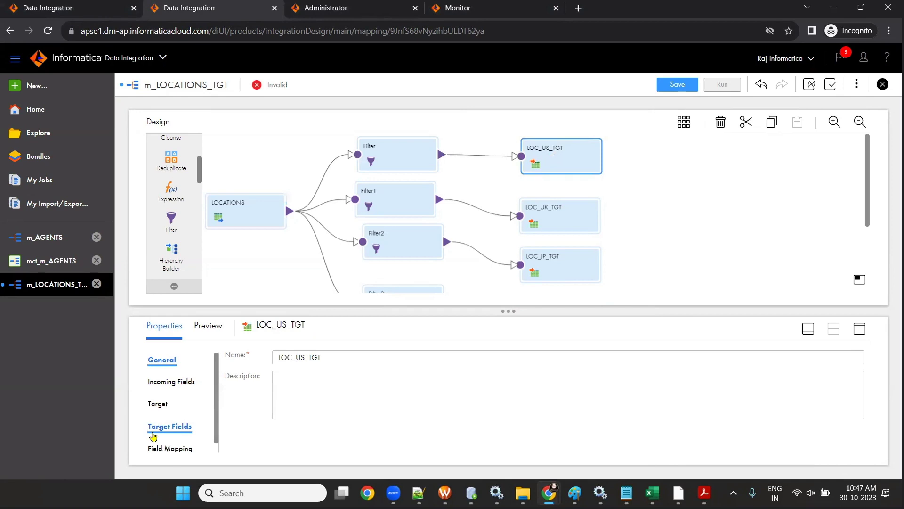
# - Smart-map all six fields into LOC_US_TGT and save the mapping
pyautogui.click(170, 449)
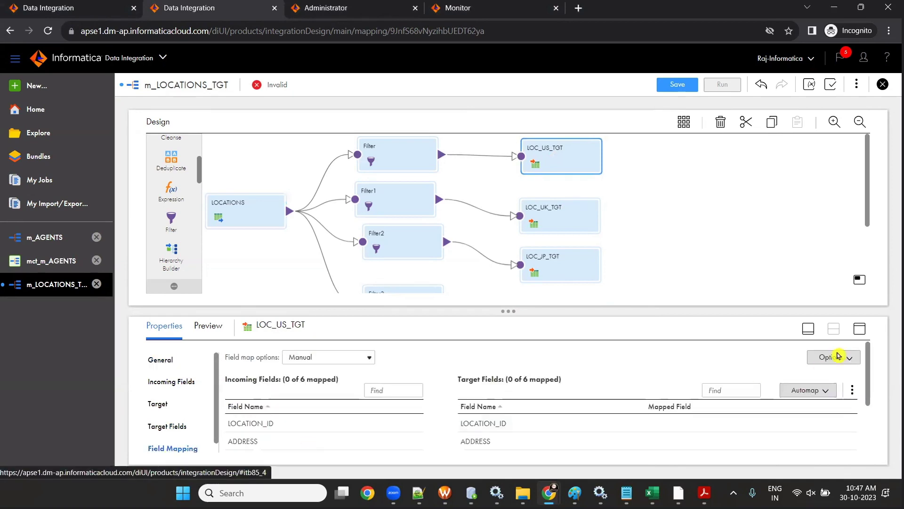
pyautogui.click(858, 330)
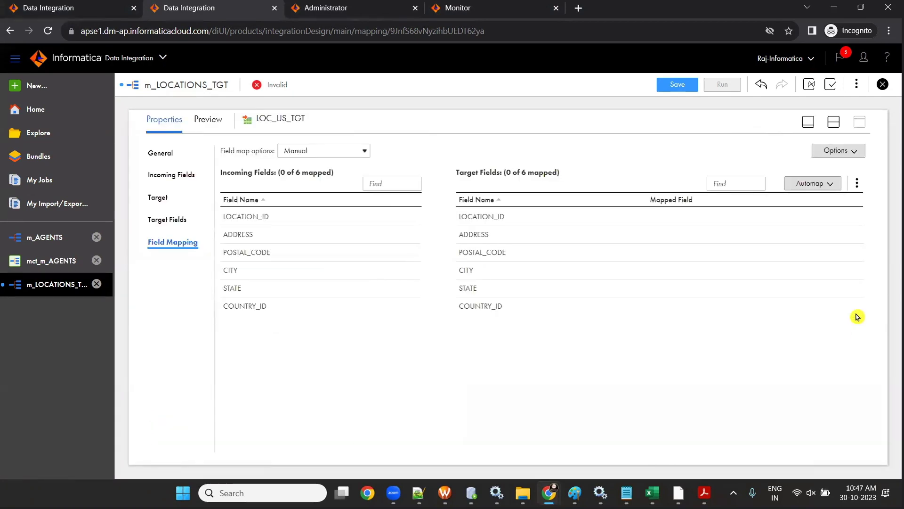
pyautogui.click(813, 184)
pyautogui.click(800, 223)
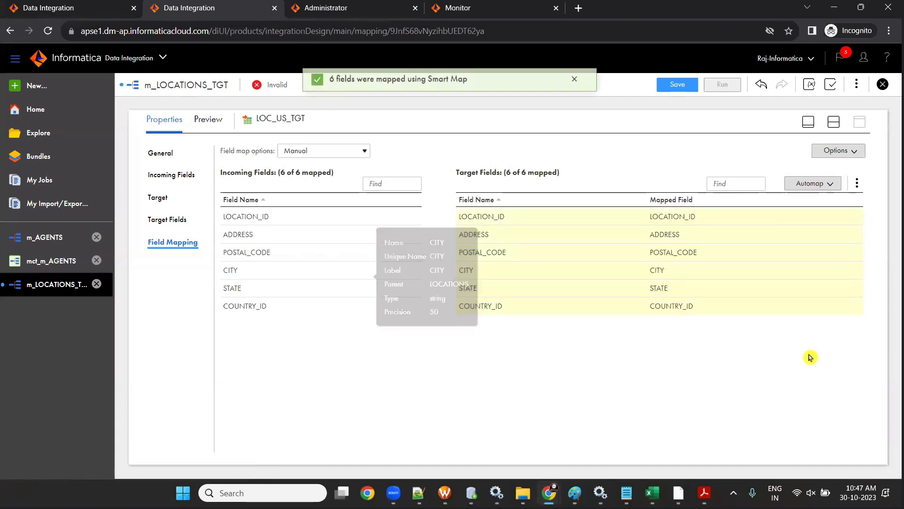
pyautogui.click(677, 84)
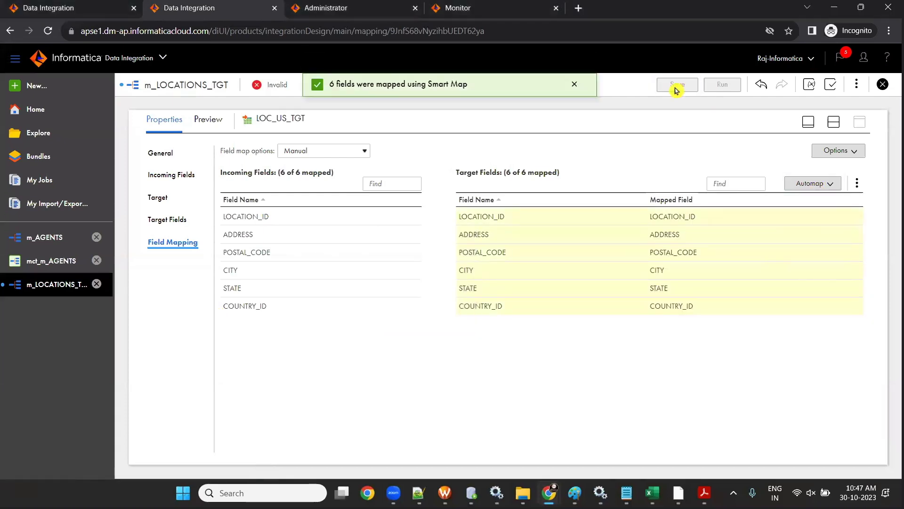
pyautogui.click(808, 123)
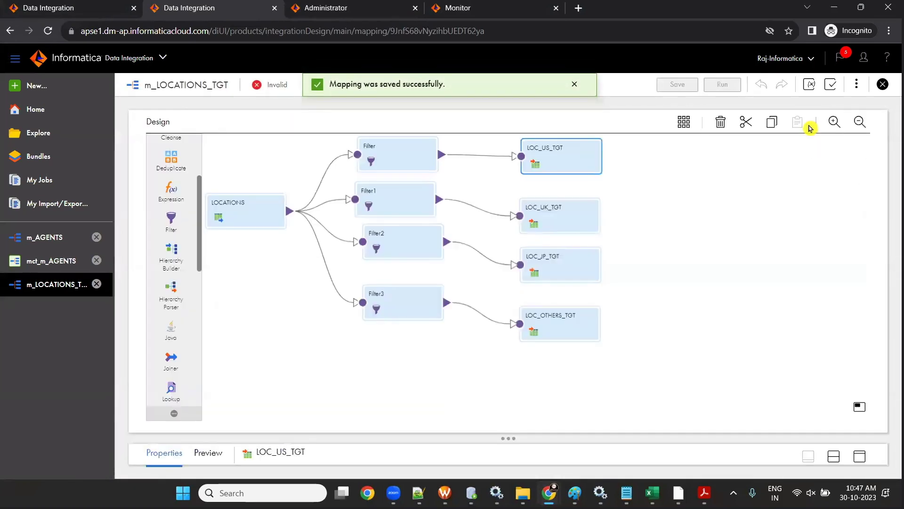
# - Smart-map all six fields into LOC_UK_TGT
pyautogui.click(569, 219)
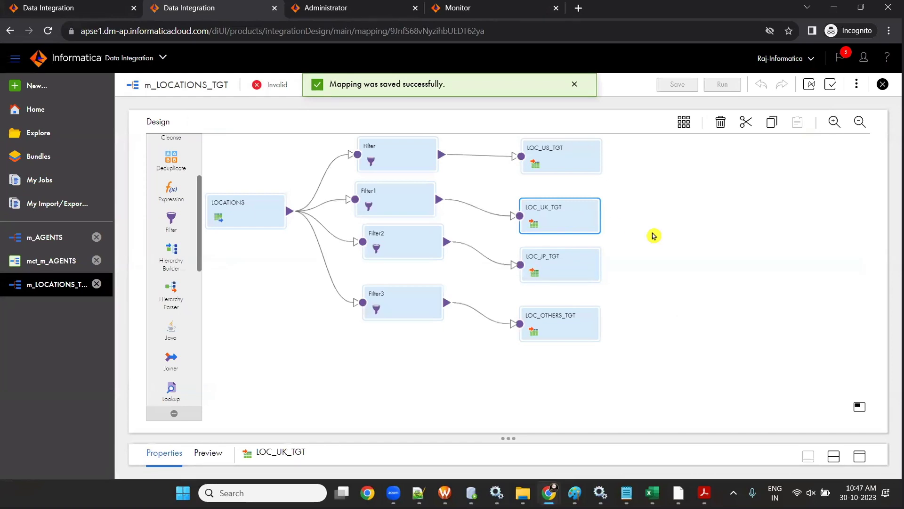
pyautogui.click(860, 456)
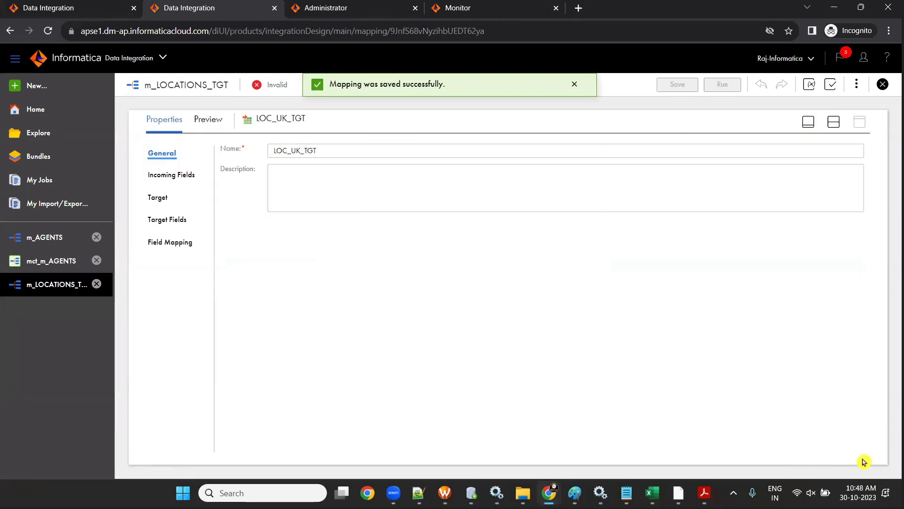
pyautogui.click(179, 242)
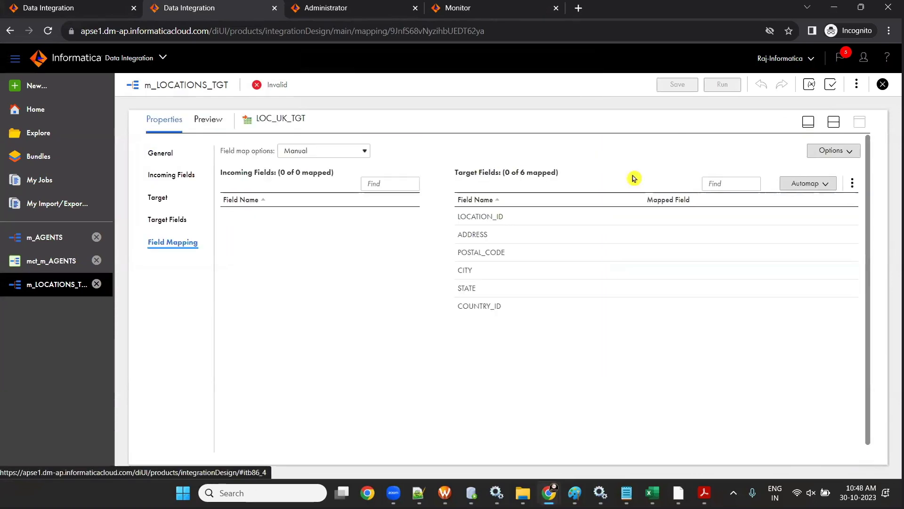
pyautogui.click(813, 183)
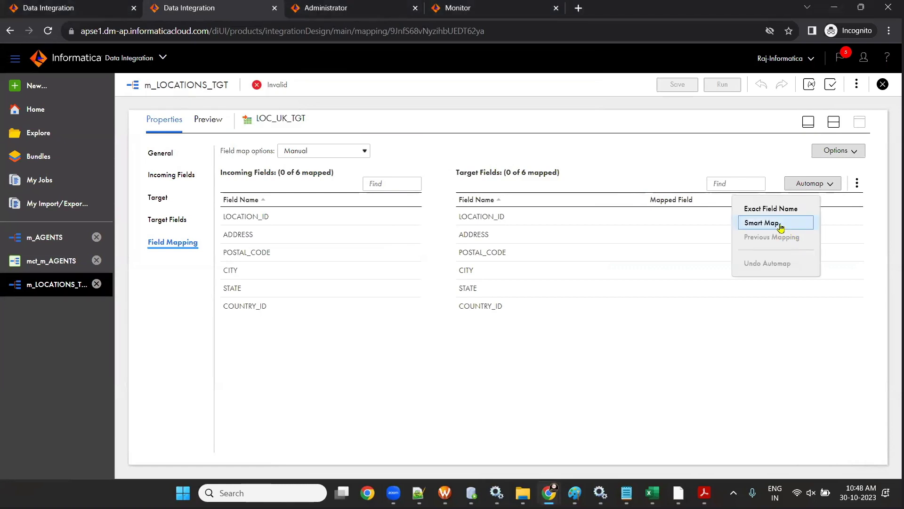
pyautogui.click(772, 225)
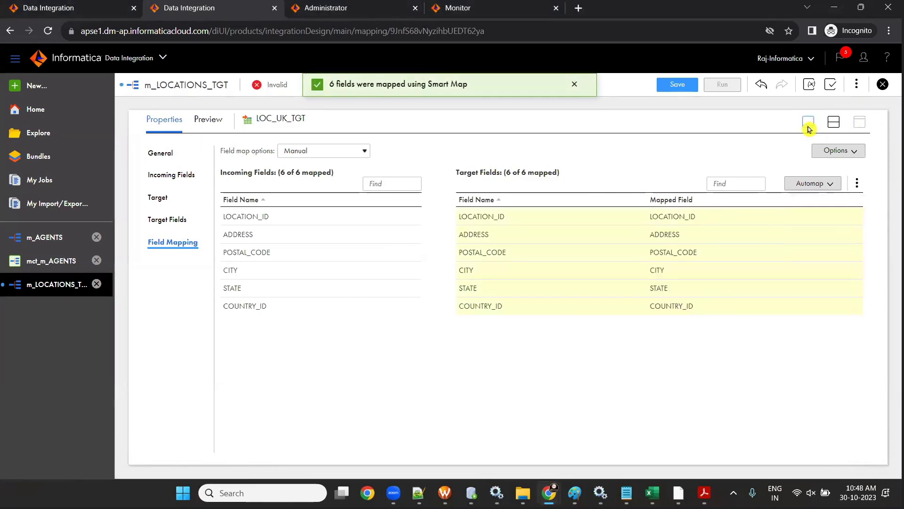
pyautogui.click(808, 123)
# - Smart-map all six fields into LOC_JP_TGT
pyautogui.click(548, 268)
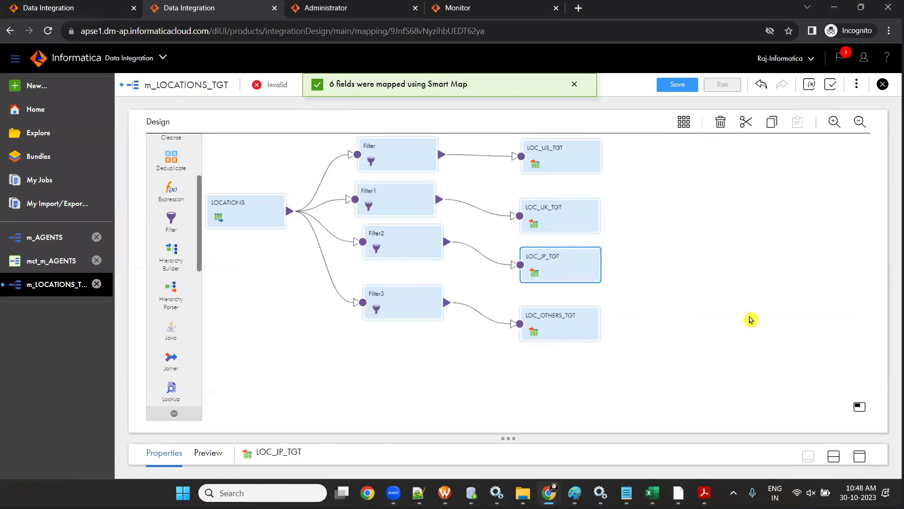
pyautogui.click(860, 457)
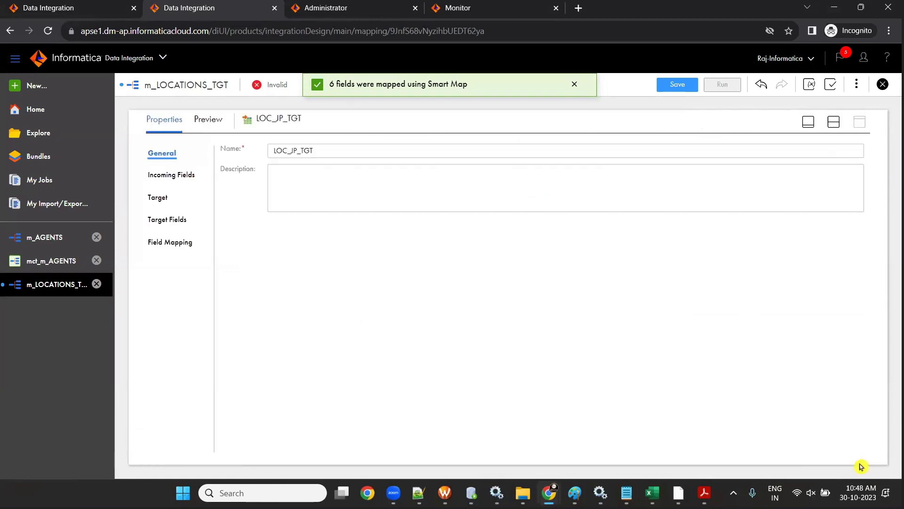
pyautogui.click(158, 247)
pyautogui.click(808, 185)
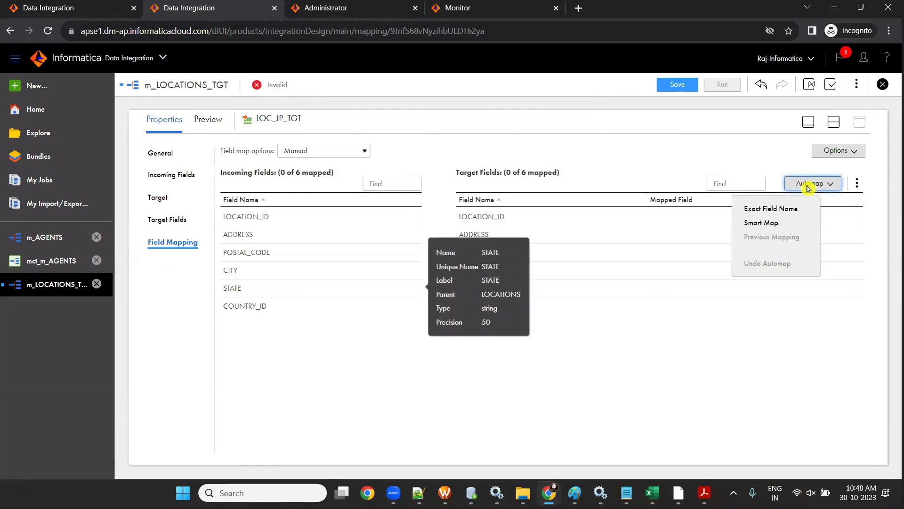
pyautogui.click(773, 221)
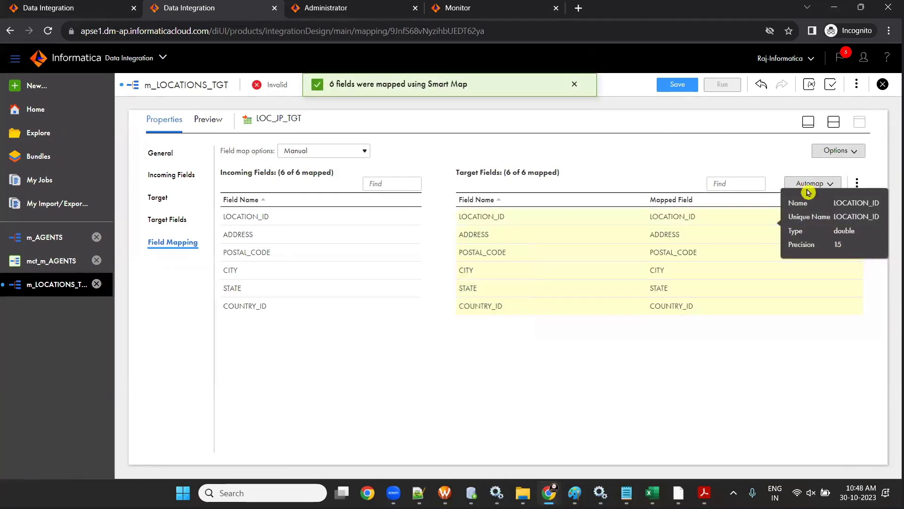
pyautogui.click(834, 122)
# - Smart-map all six fields into LOC_OTHERS_TGT and save the completed mapping
pyautogui.scroll(-3, 462, 184)
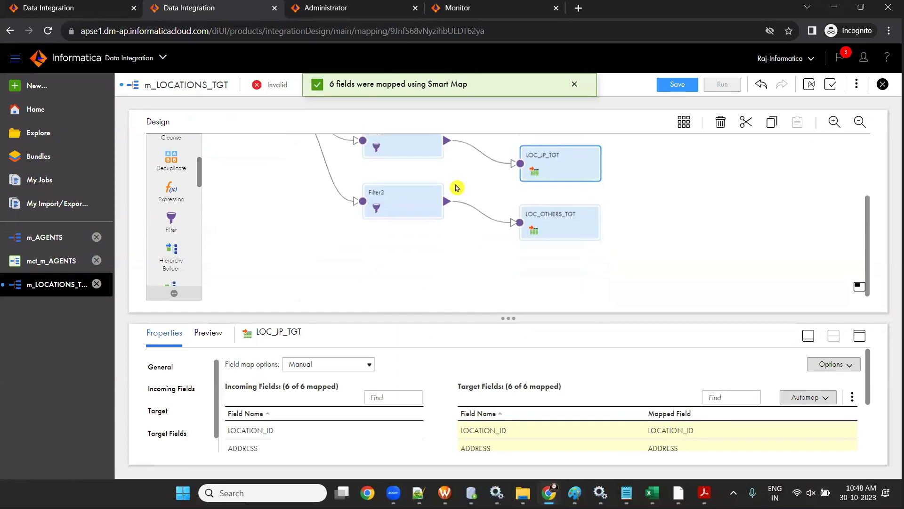
pyautogui.click(568, 225)
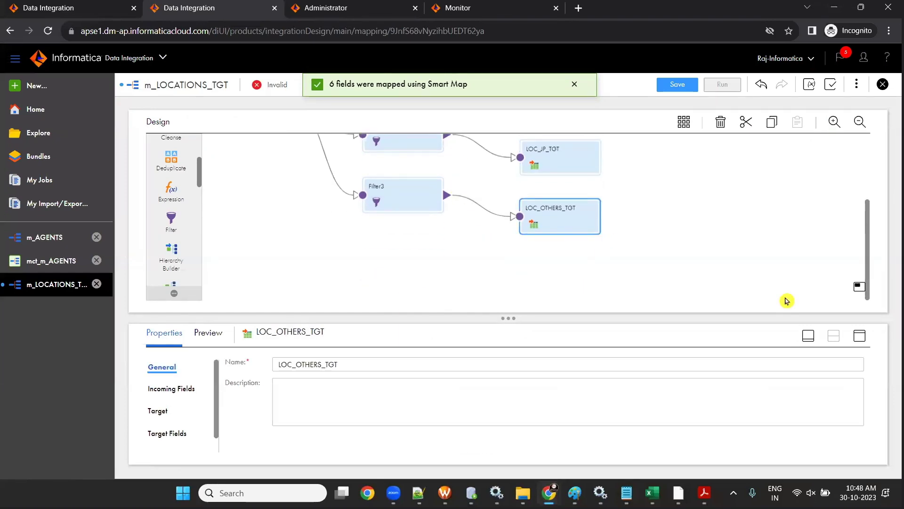
pyautogui.click(860, 336)
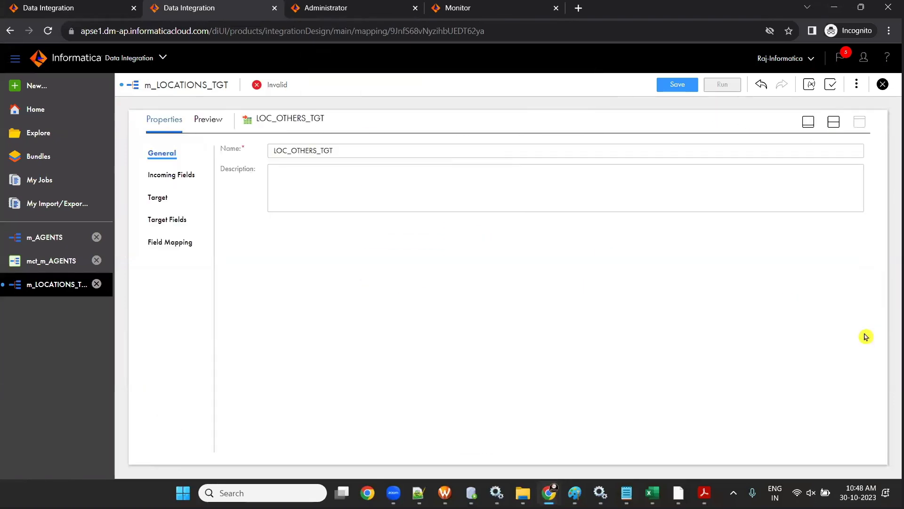
pyautogui.click(178, 240)
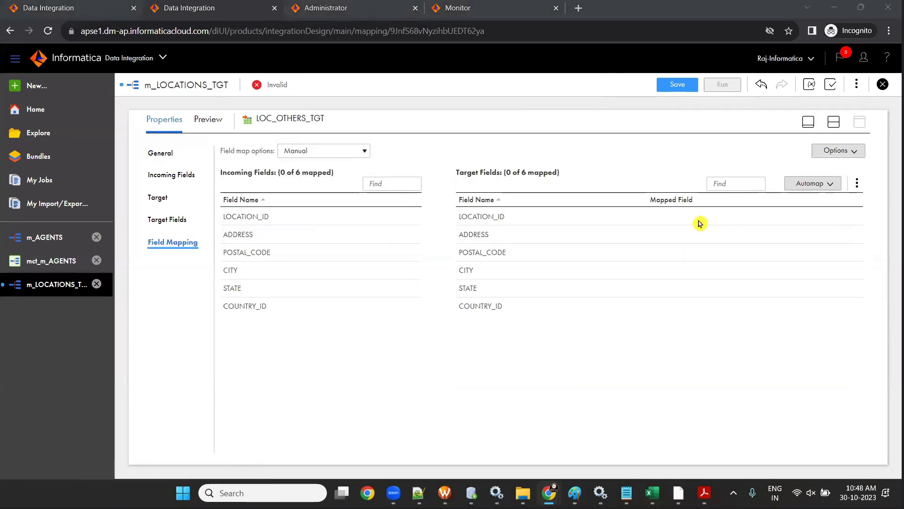
pyautogui.click(812, 183)
pyautogui.click(752, 223)
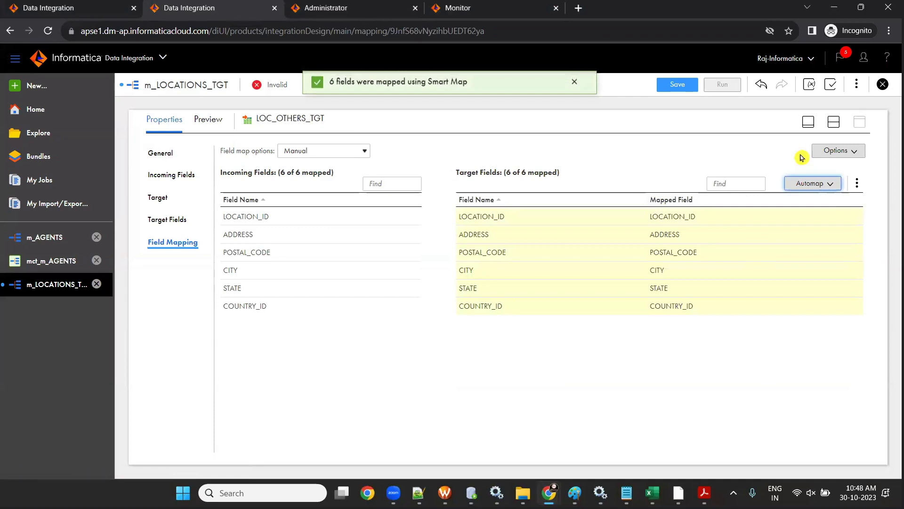
pyautogui.click(808, 122)
pyautogui.click(674, 85)
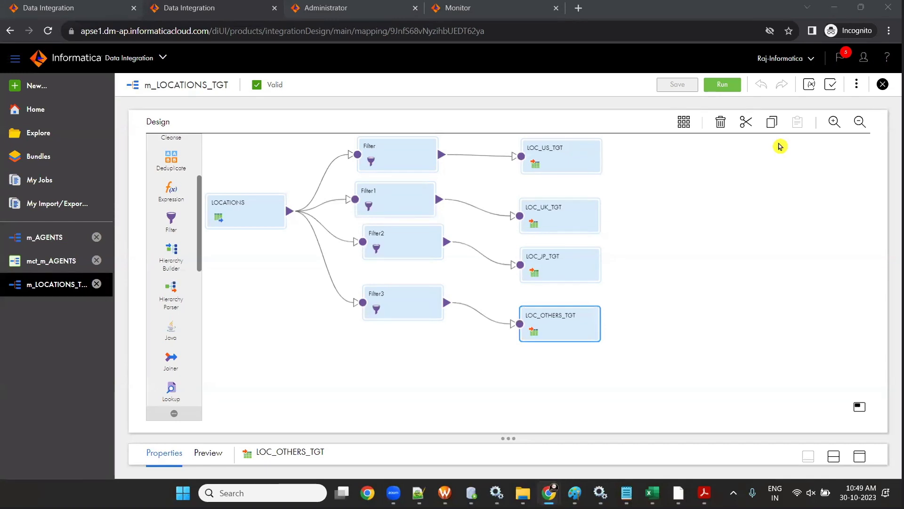
# - Reposition the LOCATIONS source and shift the filters and targets group to the right
pyautogui.moveTo(232, 204); pyautogui.dragTo(252, 240)
pyautogui.moveTo(320, 146); pyautogui.dragTo(607, 357)
pyautogui.moveTo(551, 165); pyautogui.dragTo(643, 179)
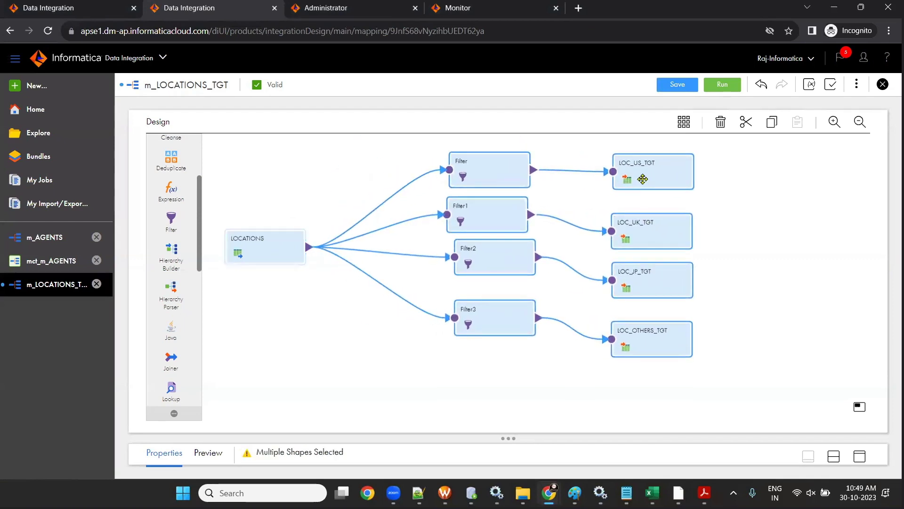
pyautogui.click(398, 337)
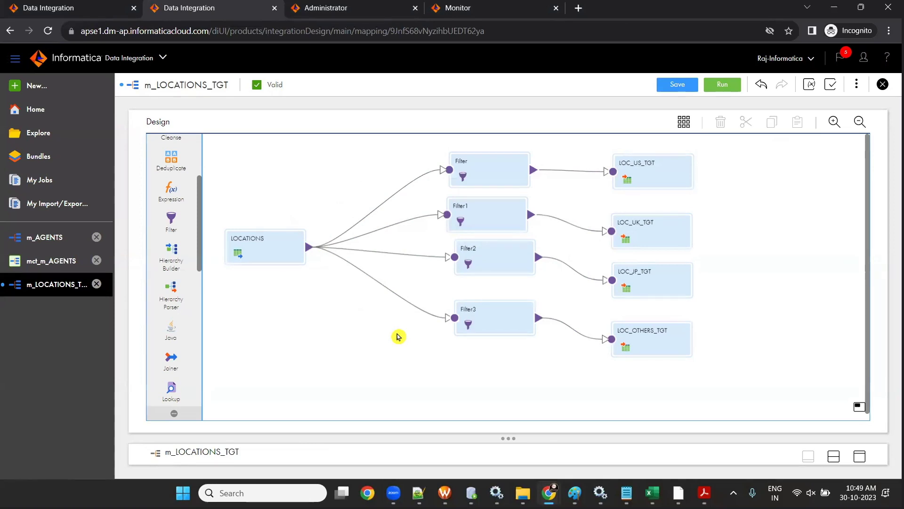
pyautogui.moveTo(262, 258); pyautogui.dragTo(257, 217)
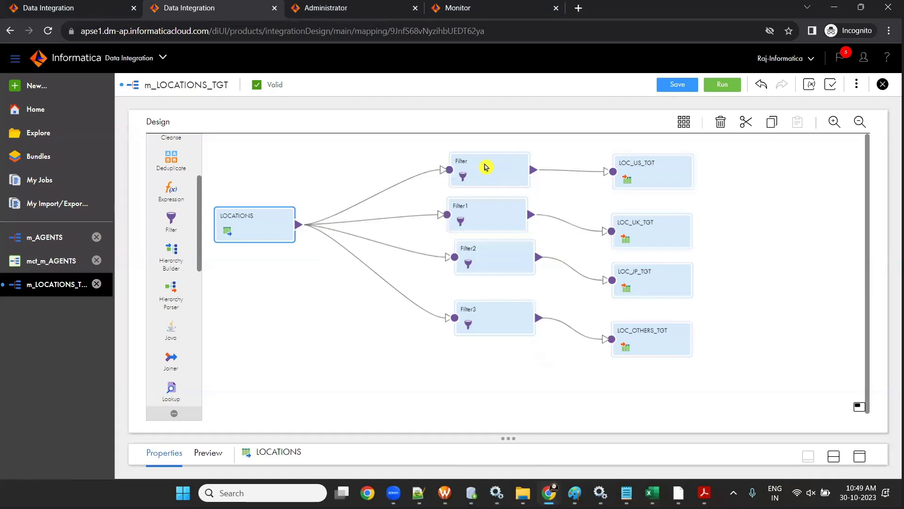
# - Line up Filter, Filter1, Filter2 and Filter3 in a column ahead of their targets
pyautogui.moveTo(486, 165); pyautogui.dragTo(477, 149)
pyautogui.moveTo(480, 218); pyautogui.dragTo(467, 204)
pyautogui.moveTo(488, 264); pyautogui.dragTo(466, 256)
pyautogui.moveTo(487, 324); pyautogui.dragTo(447, 300)
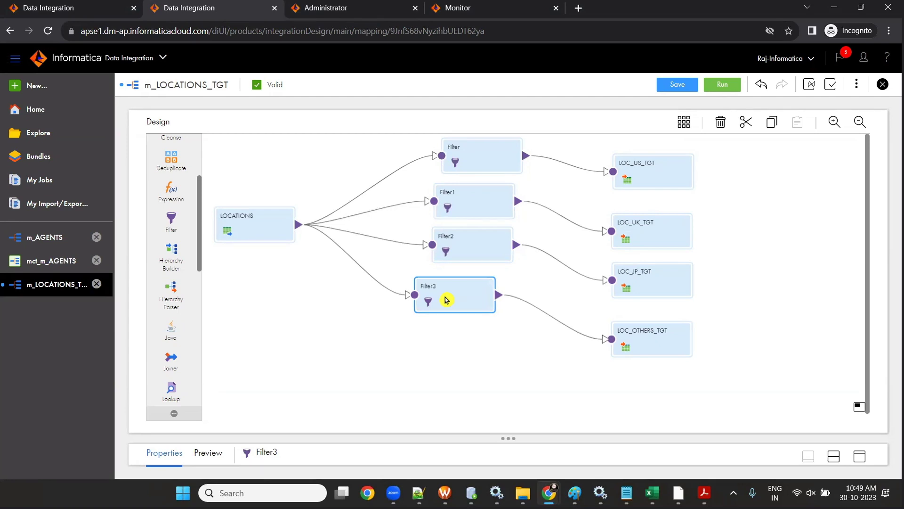
pyautogui.moveTo(446, 300); pyautogui.dragTo(474, 304)
# - Select LOCATIONS, then Filter, Filter1, Filter2 and Filter3 in turn
pyautogui.click(232, 226)
pyautogui.click(474, 150)
pyautogui.click(467, 212)
pyautogui.click(468, 233)
pyautogui.click(493, 292)
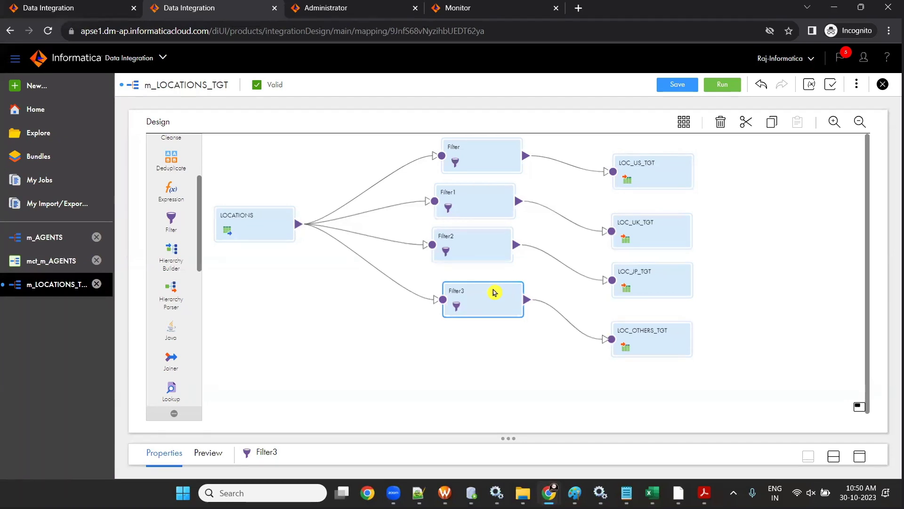
# - Delete all four Filter transformations from the mapping, confirming each removal
pyautogui.press('Delete')
pyautogui.click(485, 289)
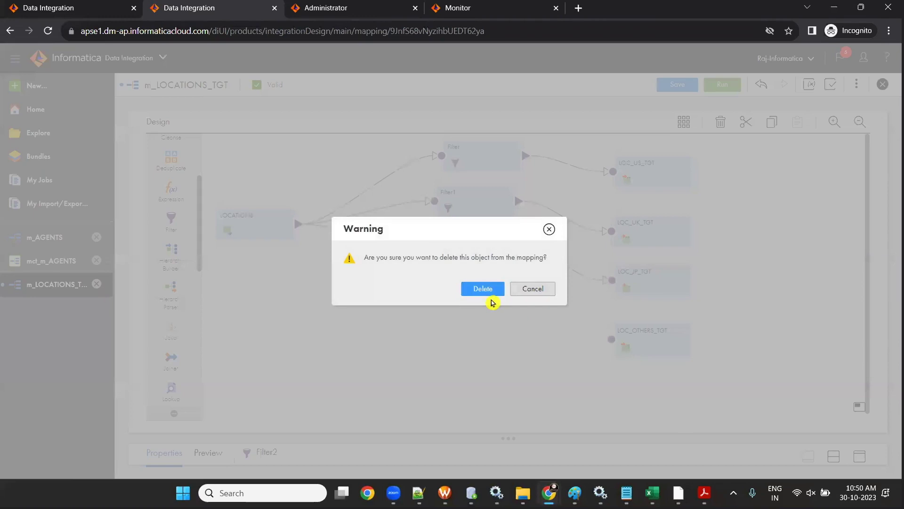
pyautogui.click(487, 291)
pyautogui.click(464, 214)
pyautogui.press('Delete')
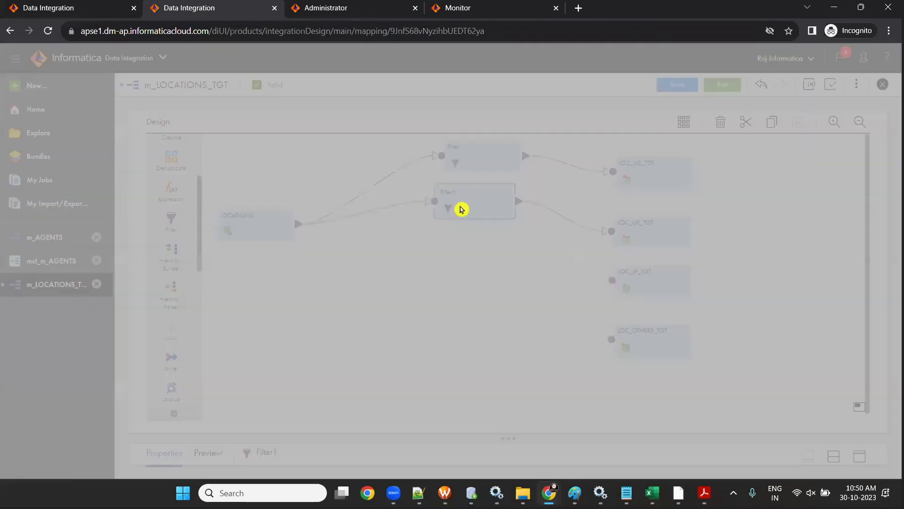
pyautogui.click(483, 290)
pyautogui.click(465, 163)
pyautogui.press('Delete')
pyautogui.click(483, 289)
# - Nudge LOCATIONS aside and place a Router between LOCATIONS and the targets
pyautogui.moveTo(271, 229); pyautogui.dragTo(283, 243)
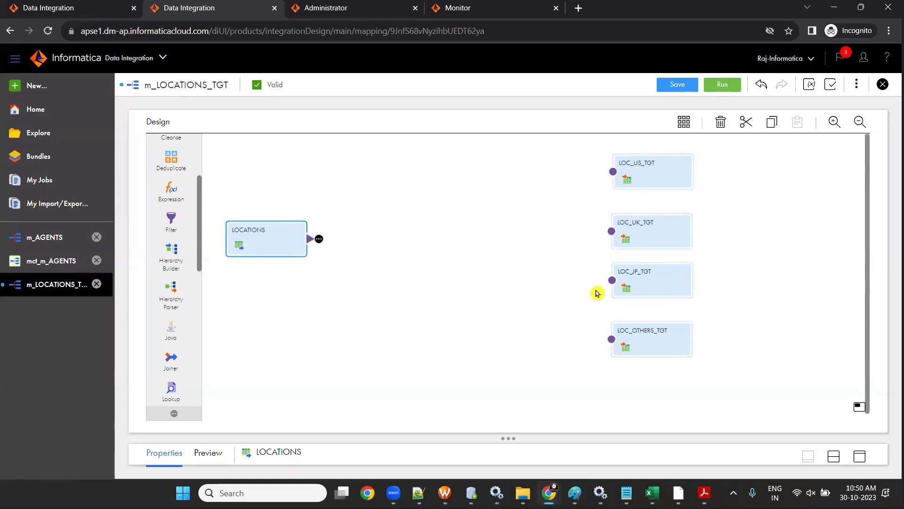
pyautogui.scroll(3, 187, 229)
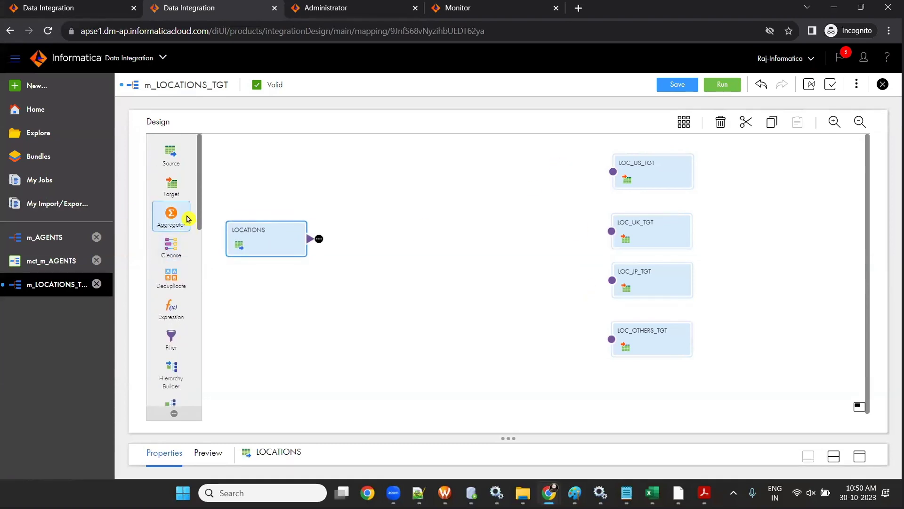
pyautogui.scroll(-5, 187, 209)
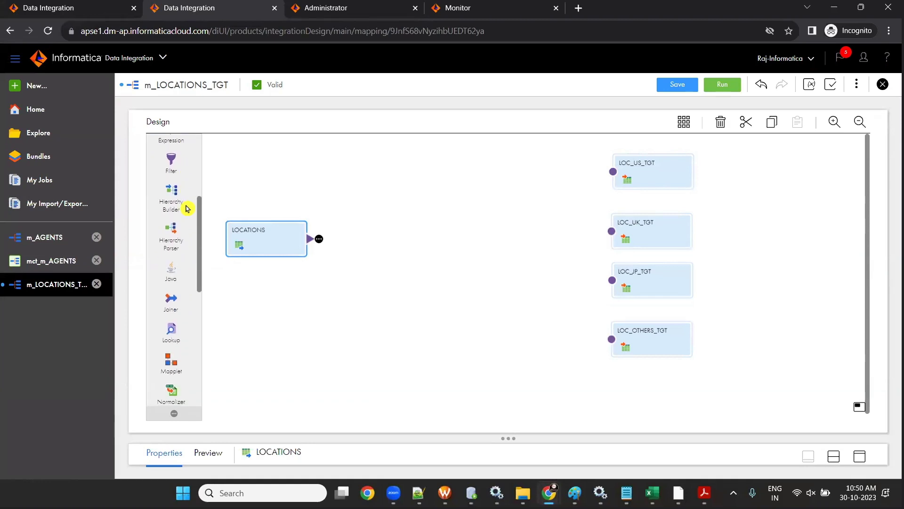
pyautogui.scroll(-3, 187, 208)
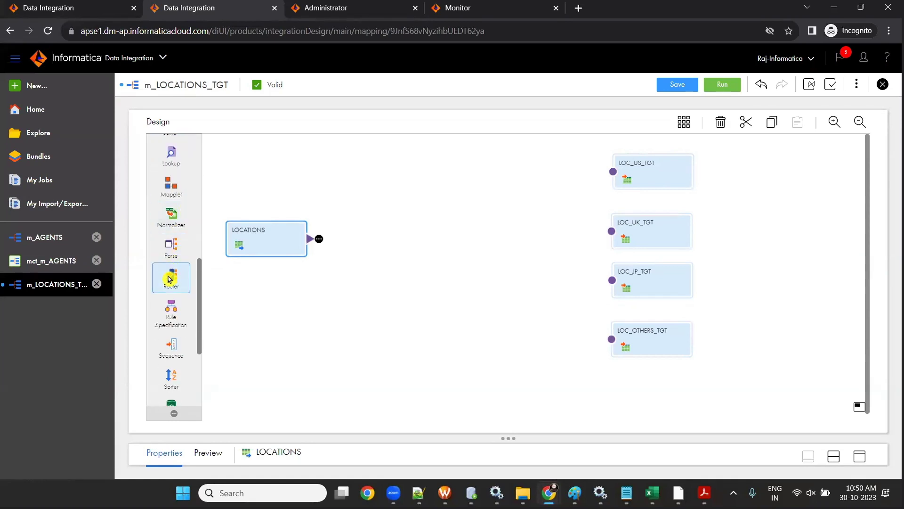
pyautogui.moveTo(169, 278); pyautogui.dragTo(429, 222)
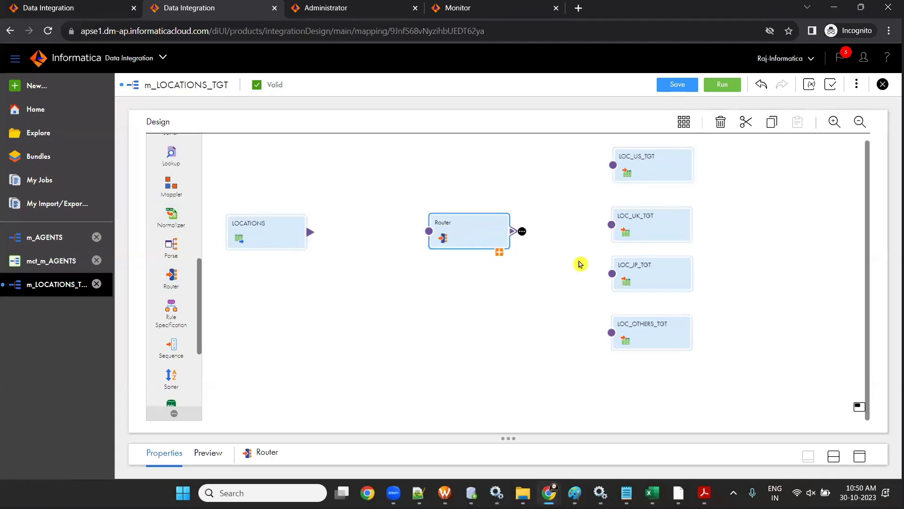
pyautogui.click(677, 493)
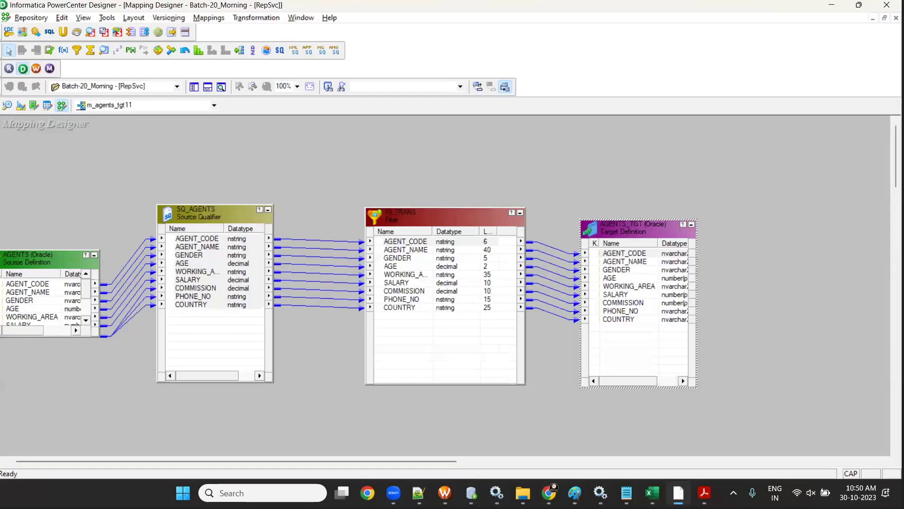
# - Delete the FILTRANS filter, save, and clear every object from the Designer canvas
pyautogui.click(426, 223)
pyautogui.press('Delete')
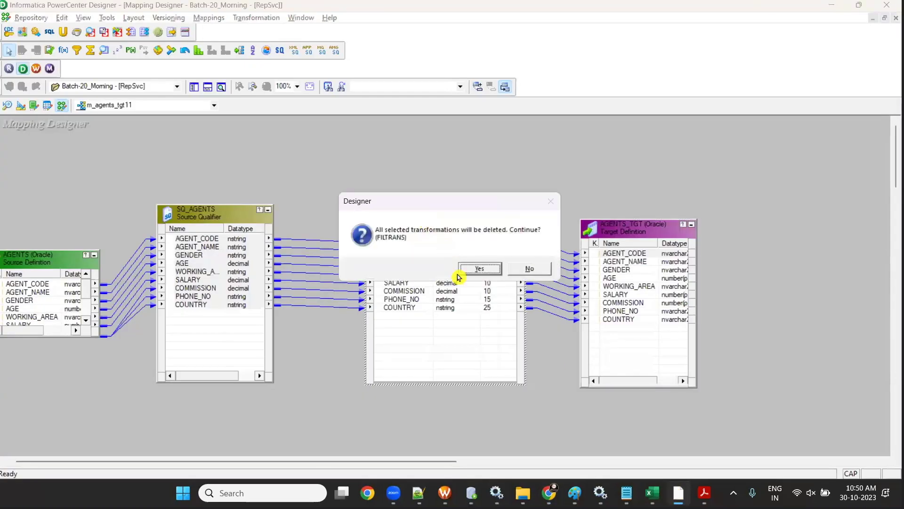
pyautogui.click(459, 270)
pyautogui.click(195, 86)
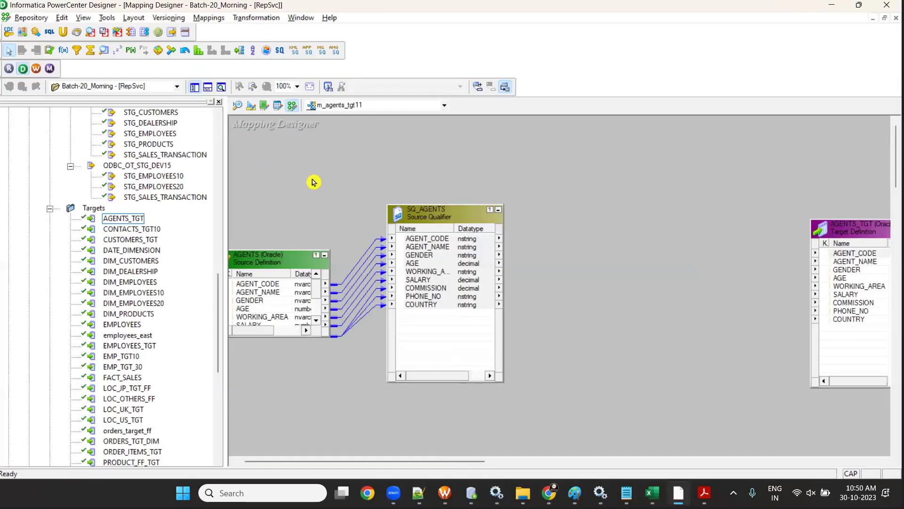
pyautogui.hotkey('ctrl', 's')
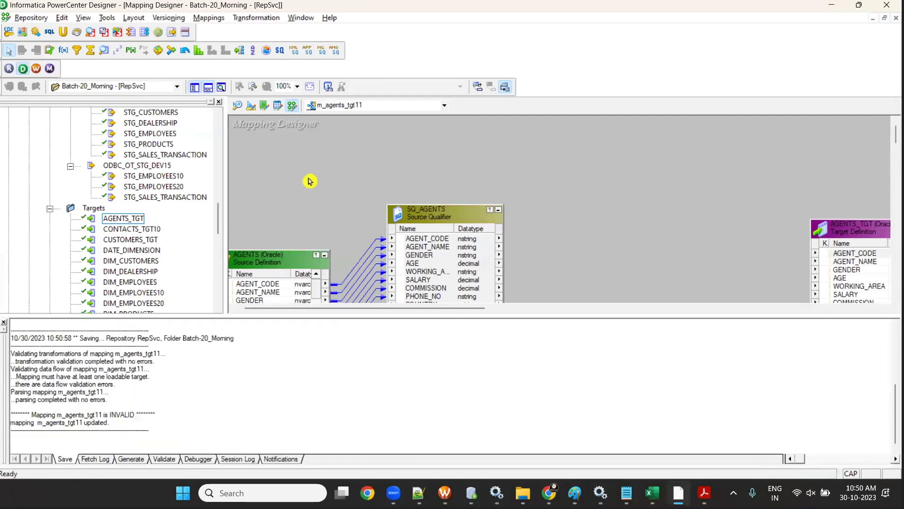
pyautogui.hotkey('ctrl', 'a')
pyautogui.press('Delete')
pyautogui.press('Return')
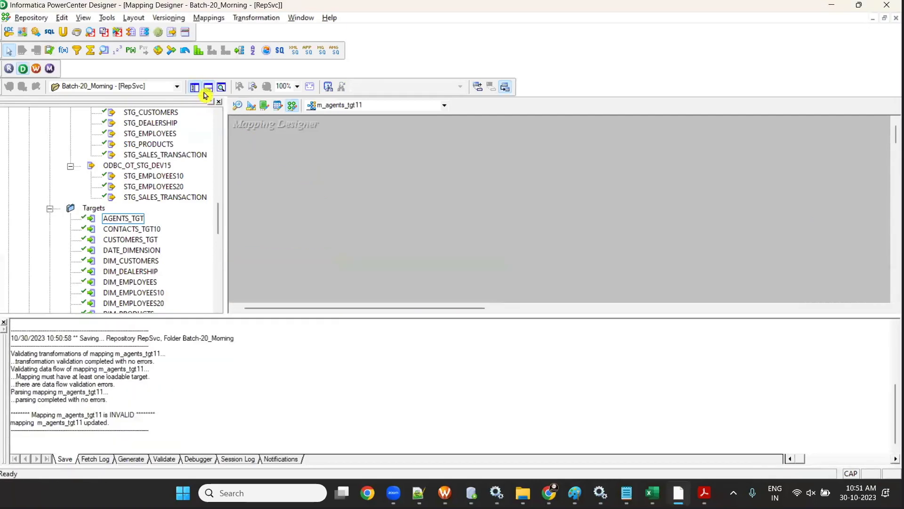
pyautogui.click(205, 91)
# - Add the LOCATIONS source table to the mapping from the Navigator
pyautogui.scroll(15, 121, 208)
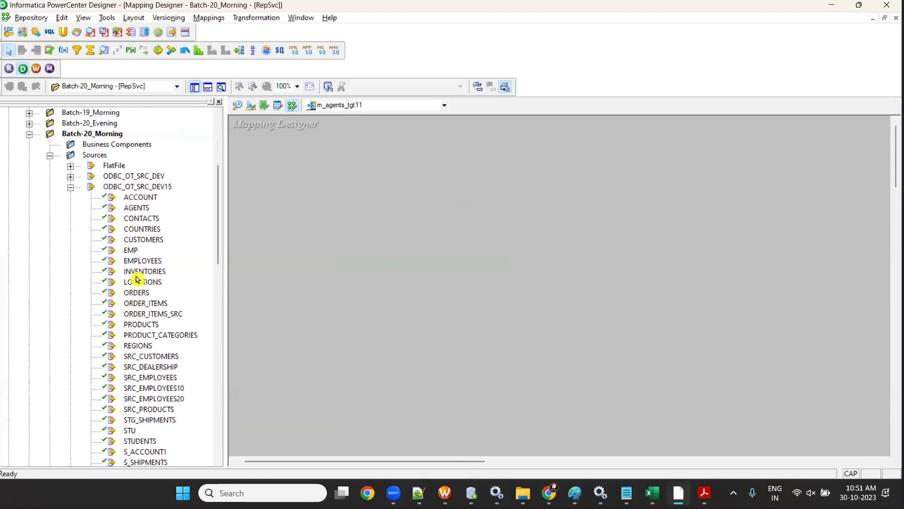
pyautogui.click(135, 228)
pyautogui.click(141, 282)
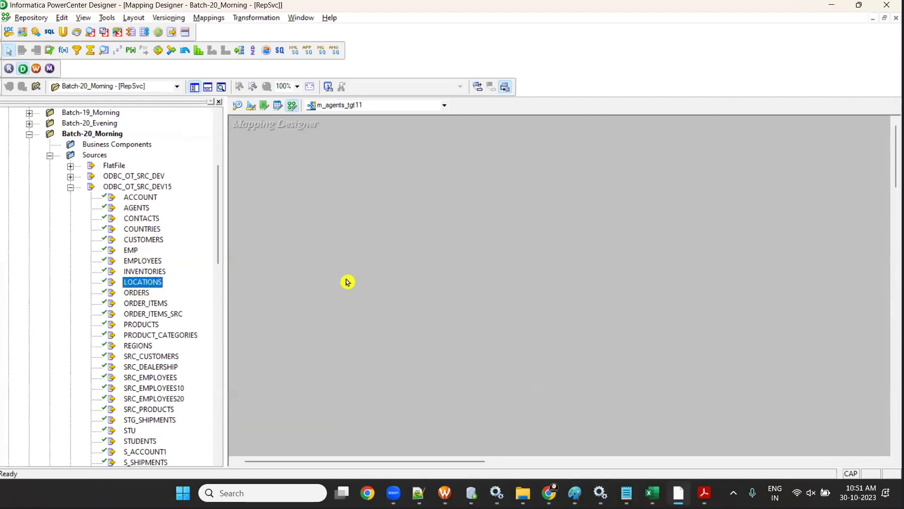
pyautogui.moveTo(347, 282); pyautogui.dragTo(347, 282)
# - Place targets LOC_OTHERS_FF, LOC_UK_TGT, LOC_US_TGT and LOC_JP_TGT_FF on the canvas
pyautogui.scroll(-20, 142, 268)
pyautogui.click(127, 250)
pyautogui.click(132, 271)
pyautogui.keyDown('ctrl'); pyautogui.click(138, 283); pyautogui.keyUp('ctrl')
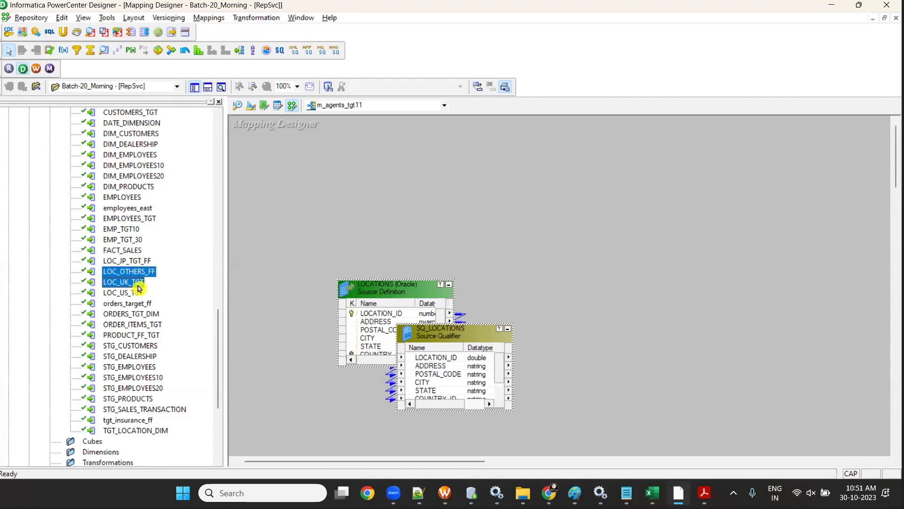
pyautogui.keyDown('ctrl'); pyautogui.click(137, 292); pyautogui.keyUp('ctrl')
pyautogui.keyDown('ctrl'); pyautogui.click(141, 260); pyautogui.keyUp('ctrl')
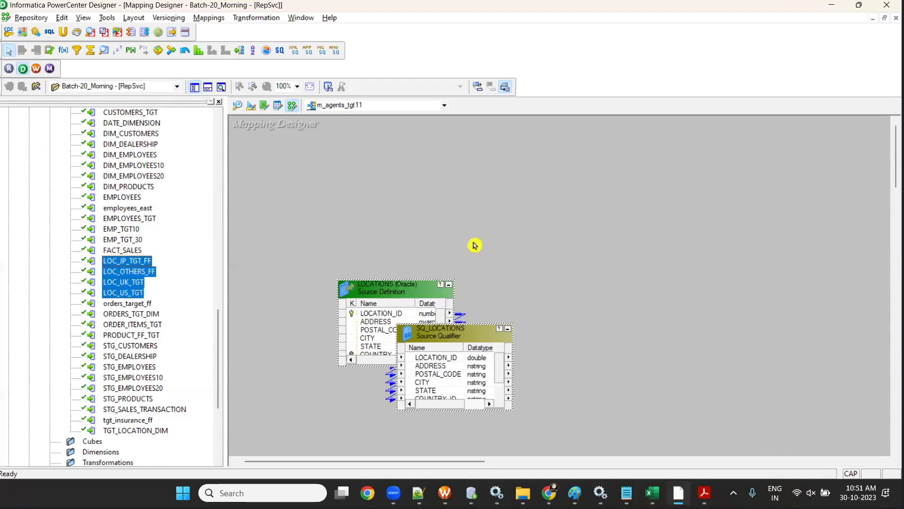
pyautogui.moveTo(128, 268); pyautogui.dragTo(585, 257)
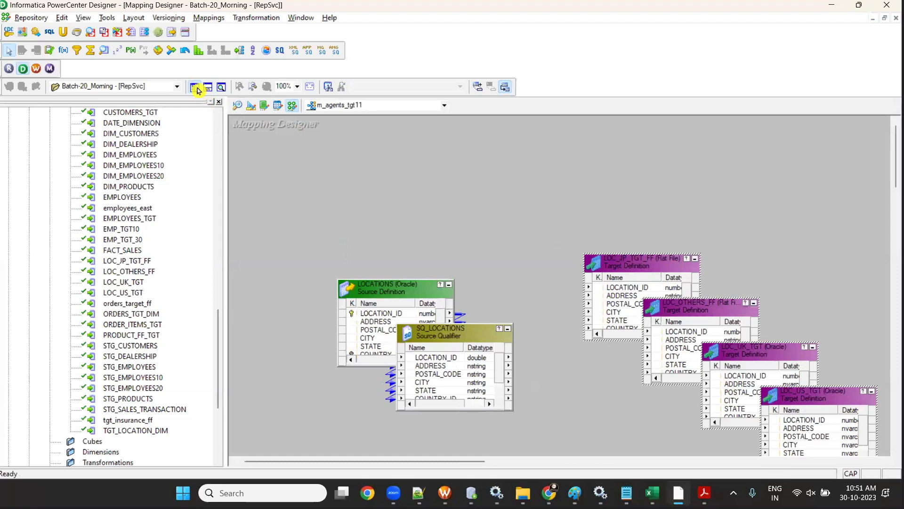
# - Hide the navigator and move the four target definitions to the upper right
pyautogui.click(194, 87)
pyautogui.moveTo(176, 282); pyautogui.dragTo(53, 266)
pyautogui.moveTo(196, 325); pyautogui.dragTo(161, 261)
pyautogui.moveTo(309, 204); pyautogui.dragTo(640, 368)
pyautogui.click(400, 256)
pyautogui.moveTo(432, 287); pyautogui.dragTo(645, 167)
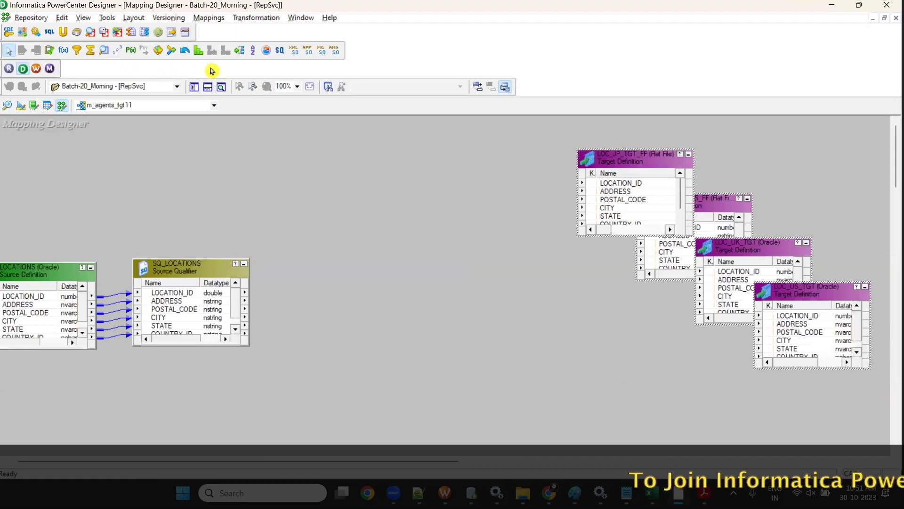
# - Create the RTRTRANS Router and link all SQ_LOCATIONS ports into it
pyautogui.click(239, 50)
pyautogui.moveTo(314, 205); pyautogui.dragTo(481, 395)
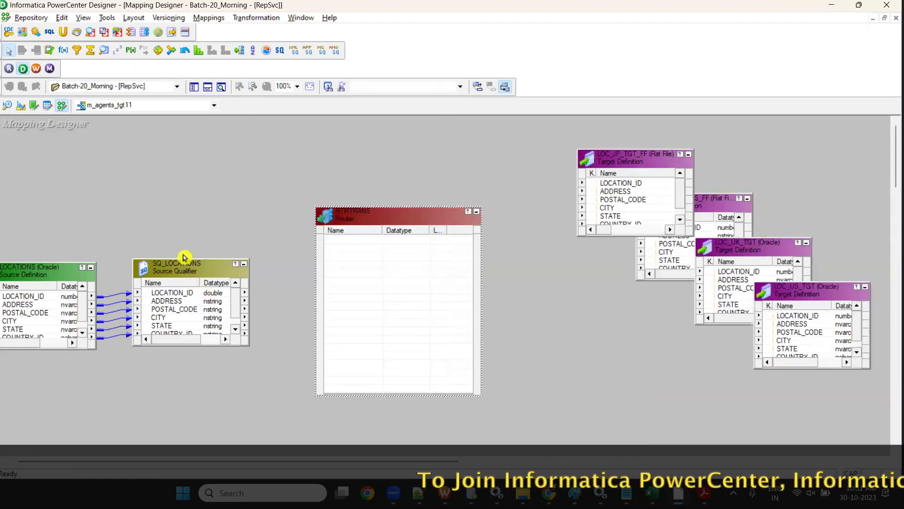
pyautogui.moveTo(183, 257); pyautogui.dragTo(182, 199)
pyautogui.moveTo(177, 232); pyautogui.dragTo(394, 300)
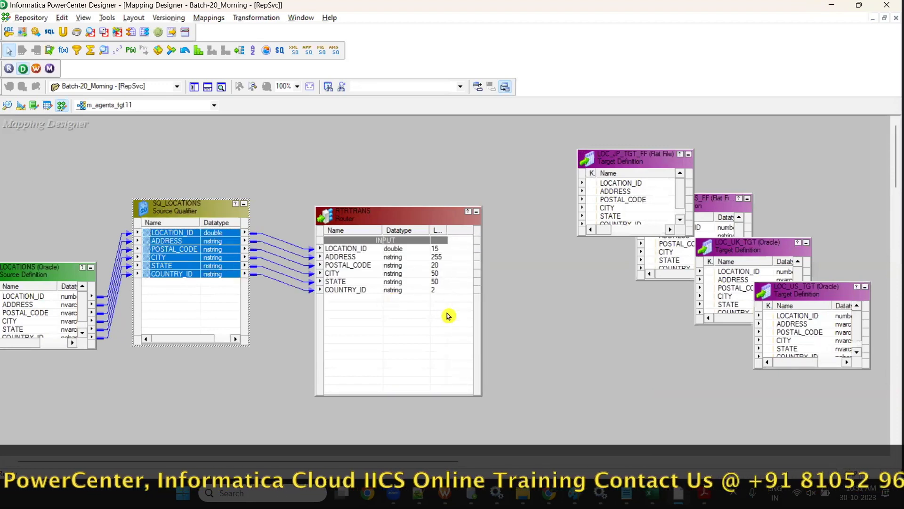
pyautogui.hotkey('alt', 'Tab')
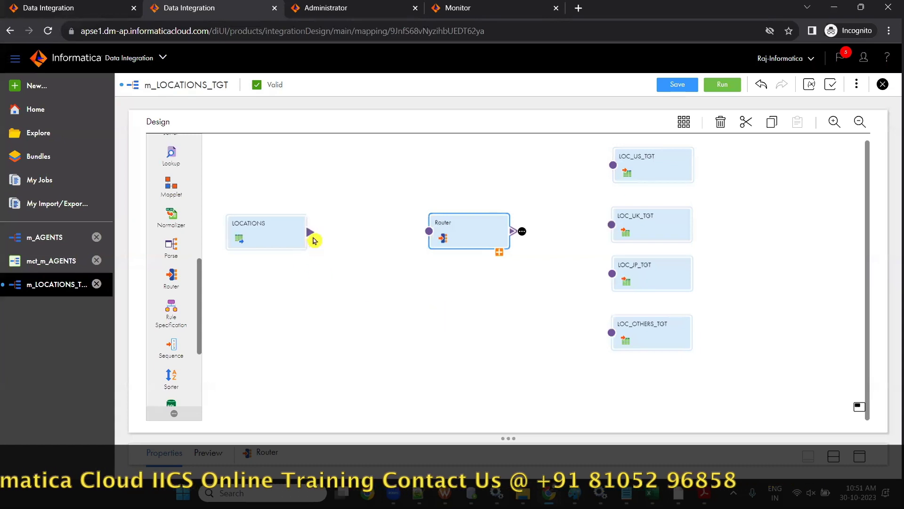
# - Link the LOCATIONS output to the cloud Router and move the two closer together
pyautogui.moveTo(311, 233); pyautogui.dragTo(427, 236)
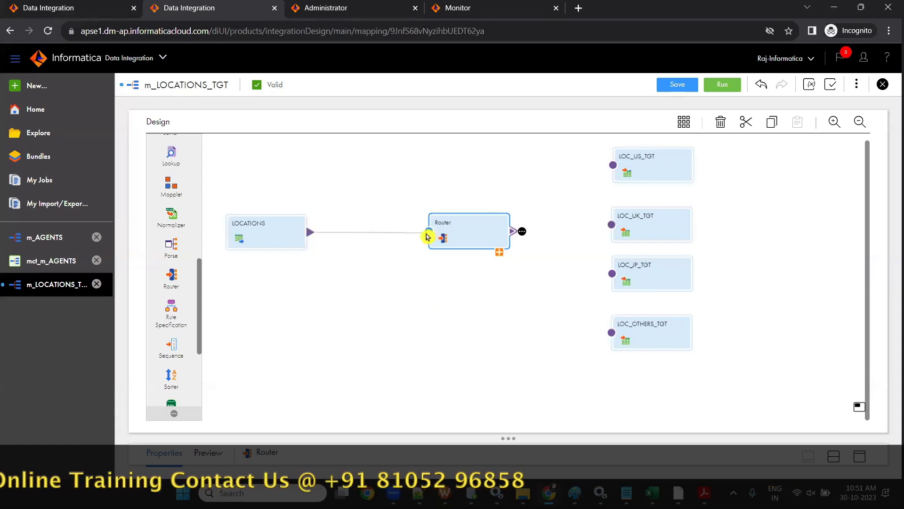
pyautogui.hotkey('alt', 'Tab')
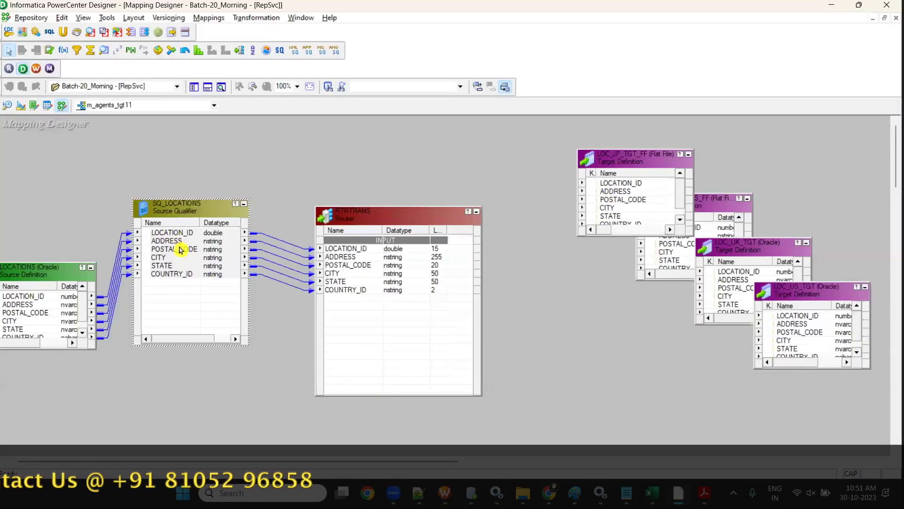
pyautogui.hotkey('alt', 'Tab')
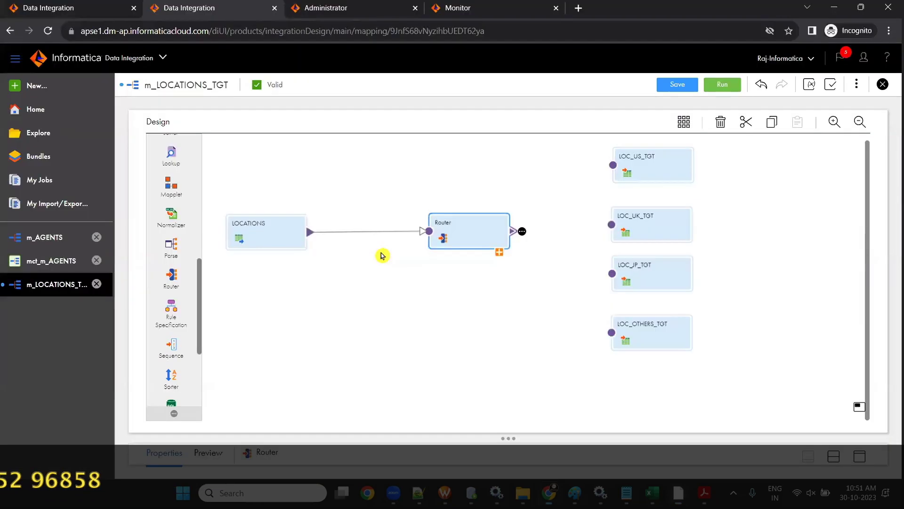
pyautogui.moveTo(275, 234); pyautogui.dragTo(260, 231)
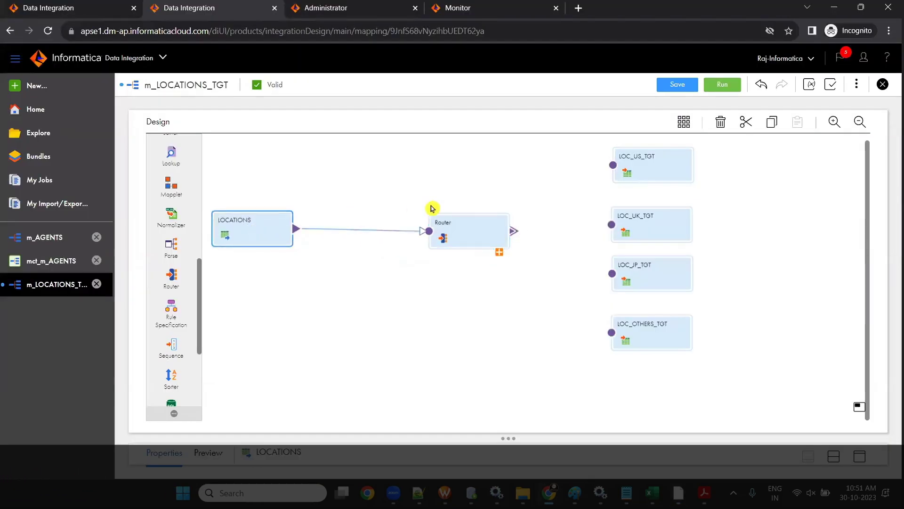
pyautogui.moveTo(445, 228); pyautogui.dragTo(413, 226)
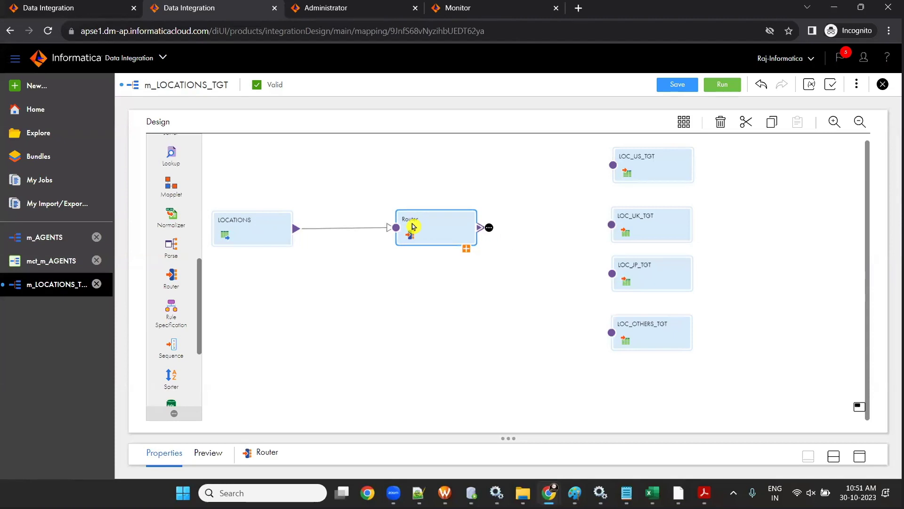
pyautogui.hotkey('alt', 'Tab')
# - Add NEWGROUP1–NEWGROUP3 on RTRTRANS's Groups tab, removing the extra NEWGROUP4, and apply
pyautogui.doubleClick(383, 221)
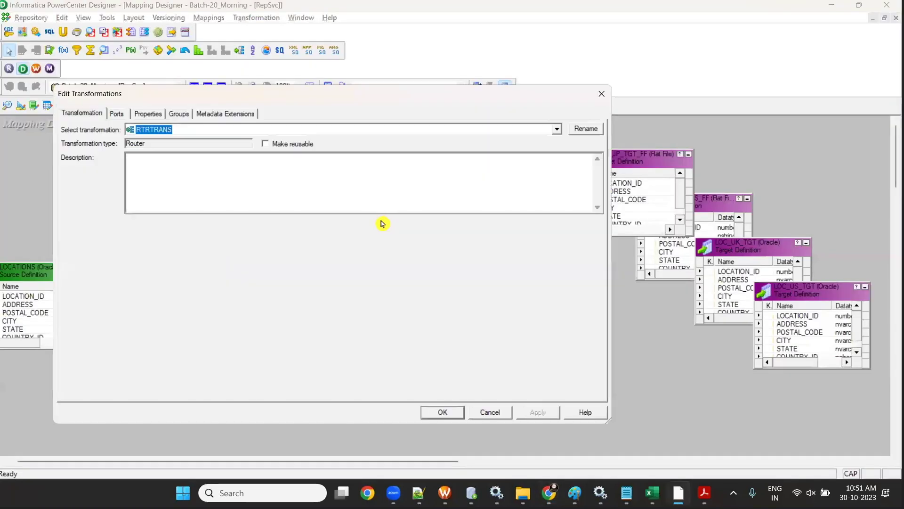
pyautogui.click(179, 114)
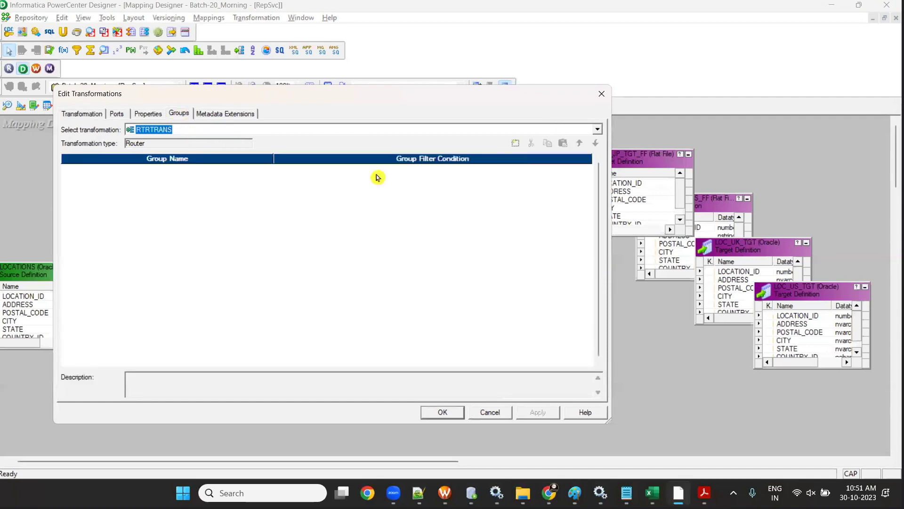
pyautogui.click(516, 143)
pyautogui.click(516, 144)
pyautogui.click(517, 147)
pyautogui.click(516, 147)
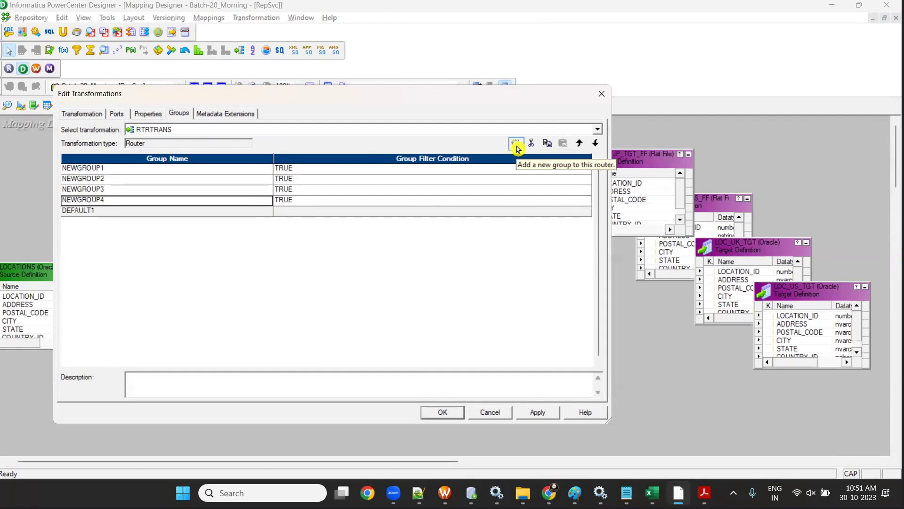
pyautogui.click(531, 143)
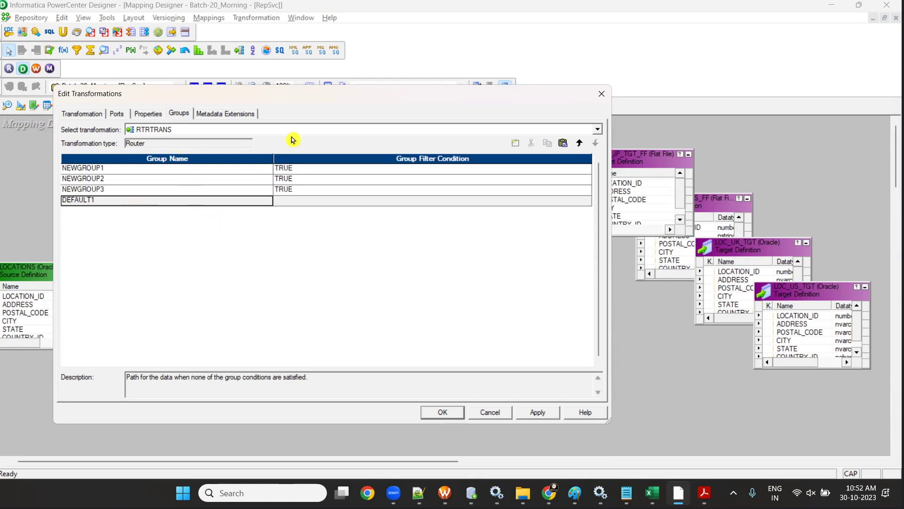
pyautogui.click(437, 411)
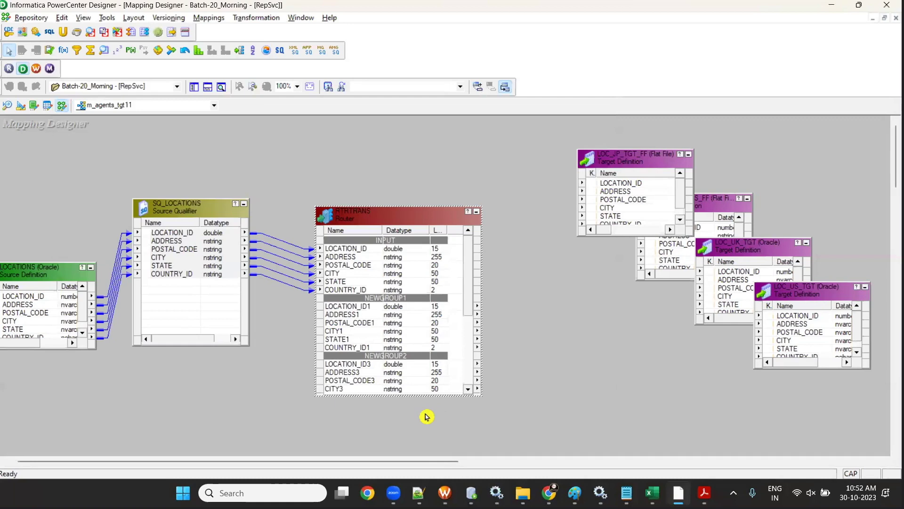
# - Switch back to the Chrome tab showing the cloud m_LOCATIONS_TGT mapping
pyautogui.click(860, 6)
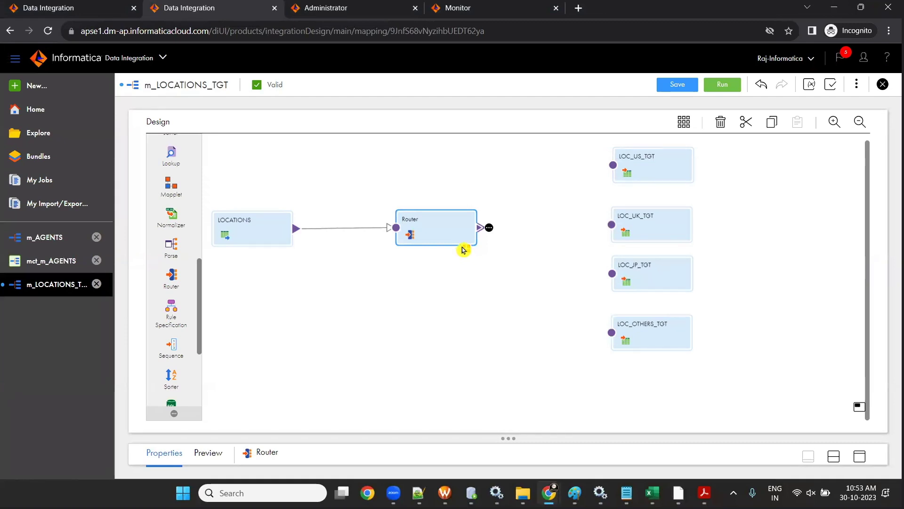
# - Move the Router higher on the canvas and enlarge its properties panel
pyautogui.click(464, 249)
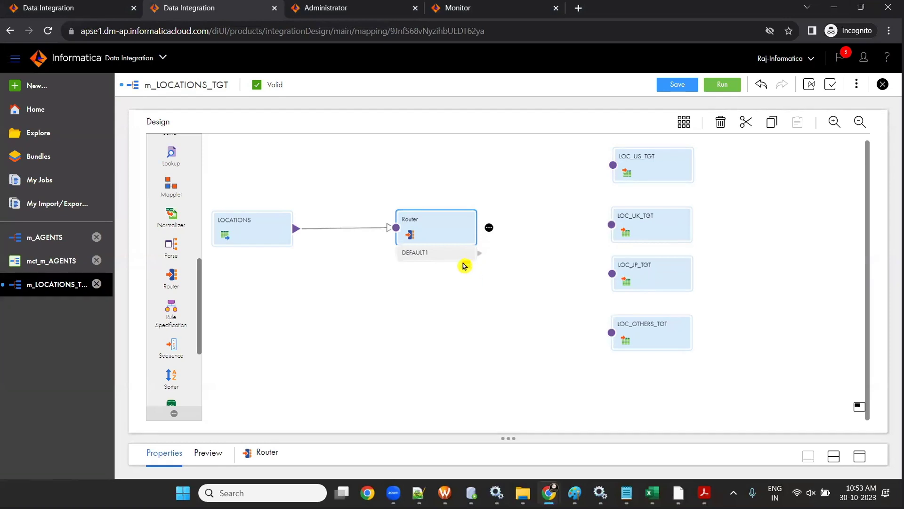
pyautogui.moveTo(508, 438); pyautogui.dragTo(496, 306)
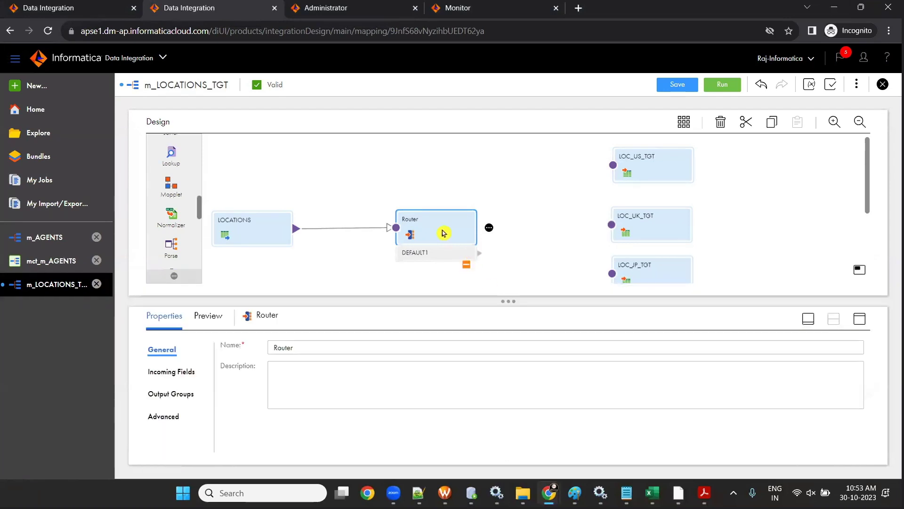
pyautogui.moveTo(444, 232); pyautogui.dragTo(440, 182)
pyautogui.click(462, 215)
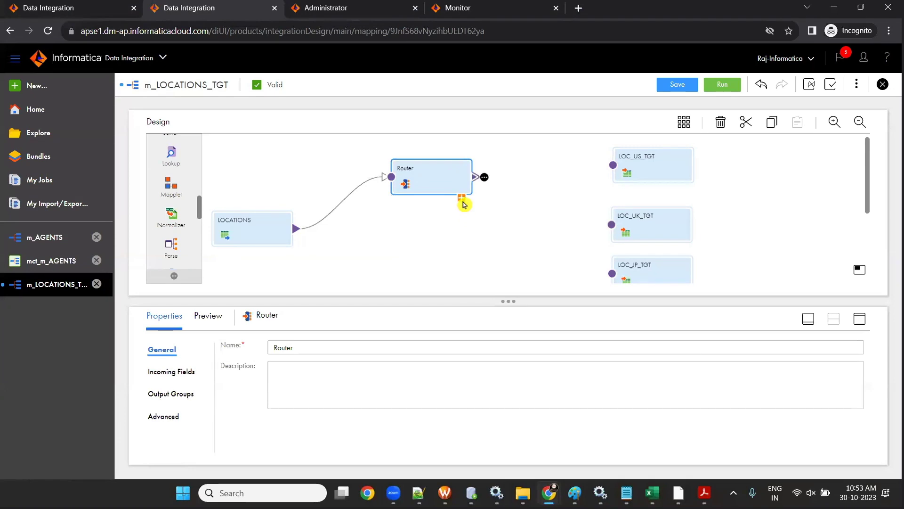
pyautogui.click(461, 198)
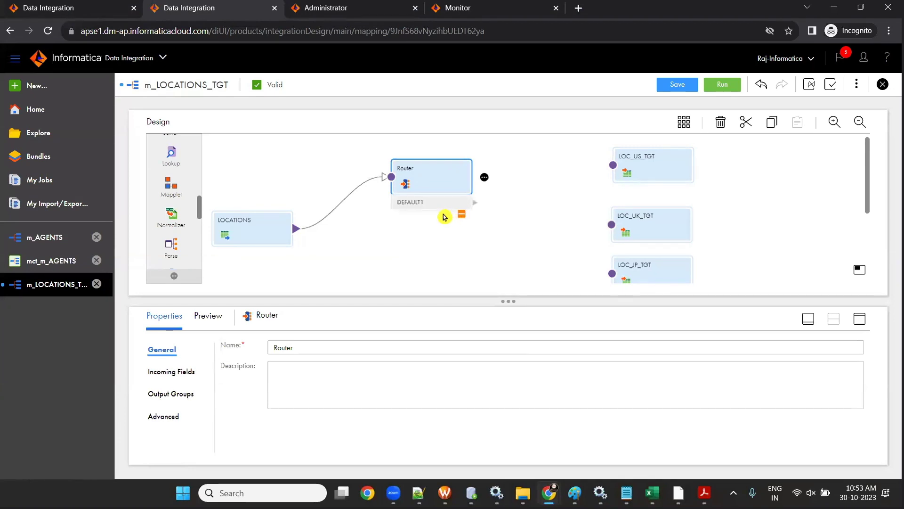
pyautogui.moveTo(509, 301); pyautogui.dragTo(504, 275)
pyautogui.moveTo(432, 180); pyautogui.dragTo(434, 162)
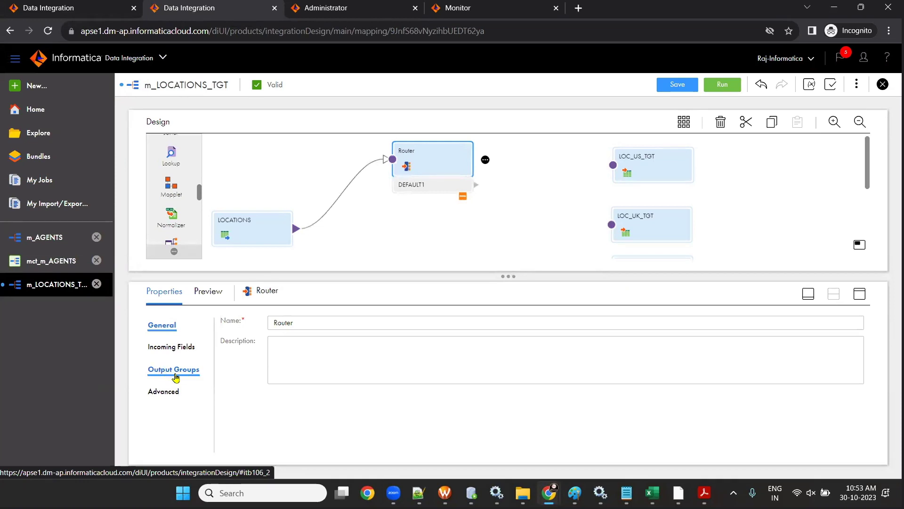
# - Add three output groups, NewGroup, NewGroup1 and NewGroup2, to the Router
pyautogui.click(175, 375)
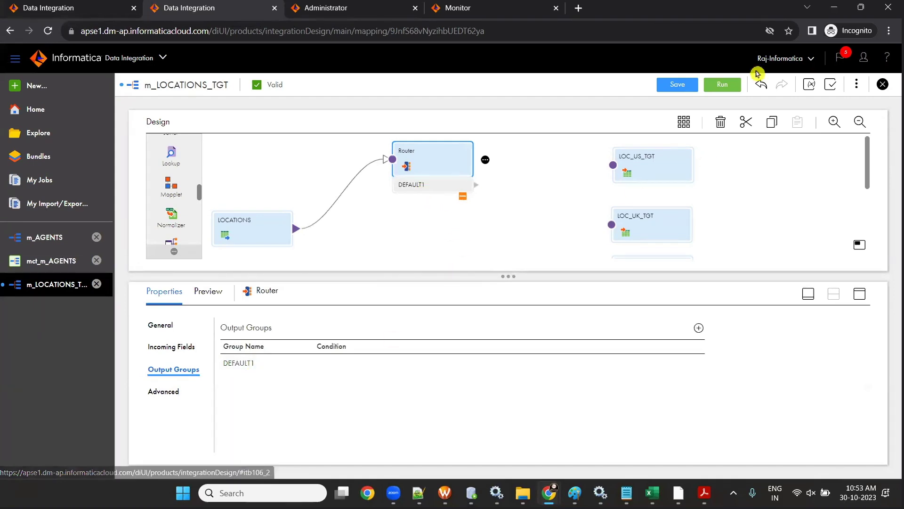
pyautogui.click(699, 328)
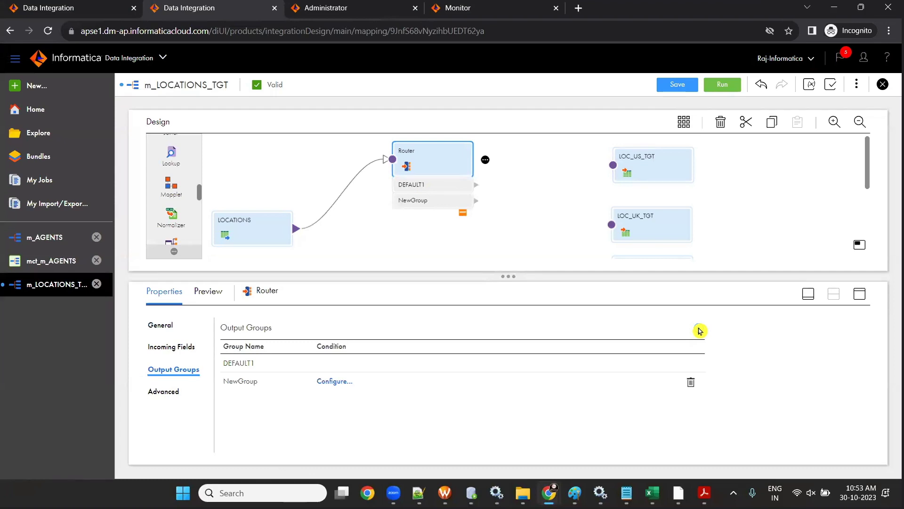
pyautogui.click(700, 330)
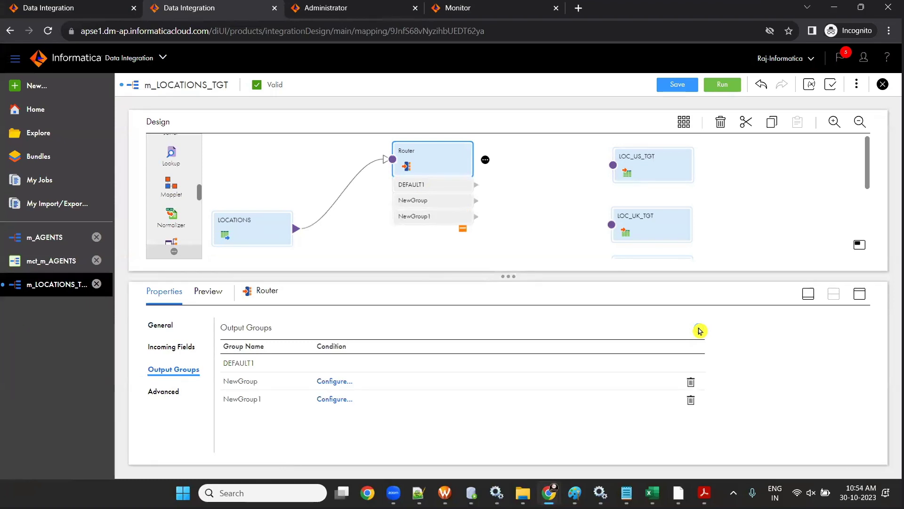
pyautogui.click(700, 330)
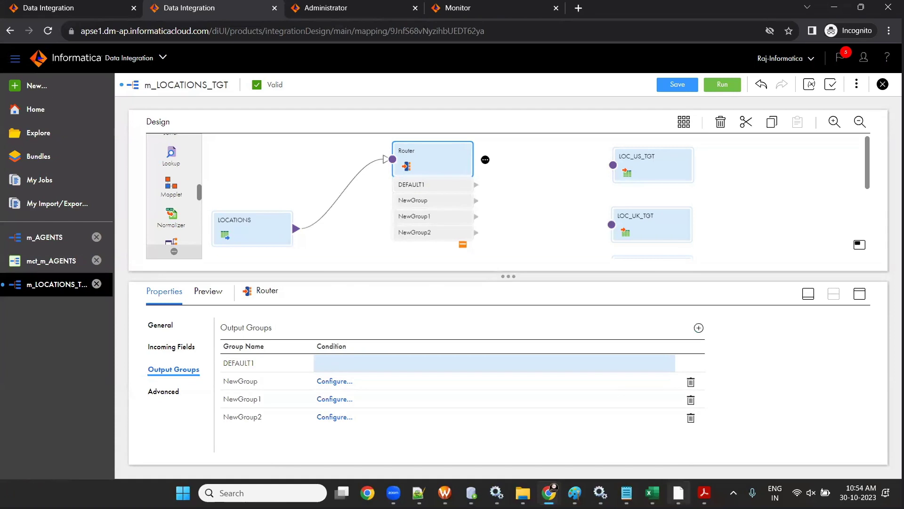
# - Compare with RTRTRANS's groups, including DEFAULT1, in PowerCenter Designer's Groups tab
pyautogui.click(678, 493)
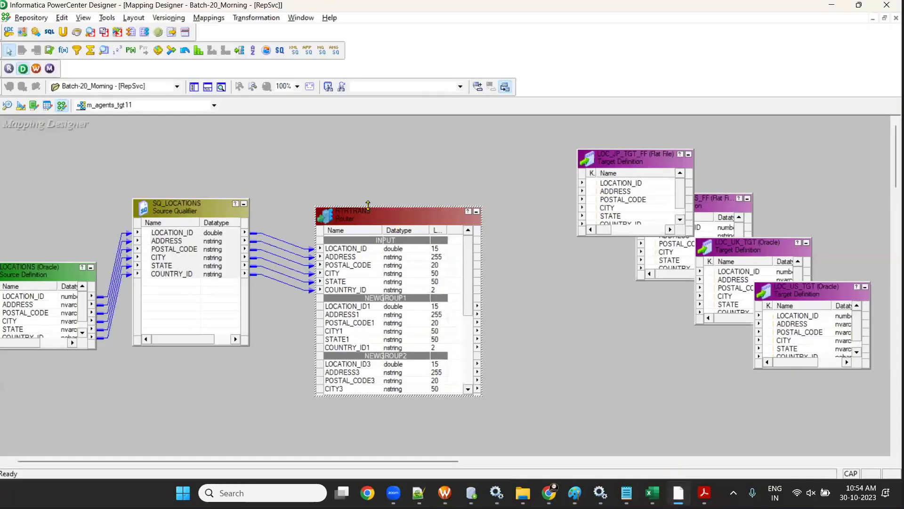
pyautogui.moveTo(368, 206); pyautogui.dragTo(368, 118)
pyautogui.doubleClick(383, 317)
pyautogui.click(181, 113)
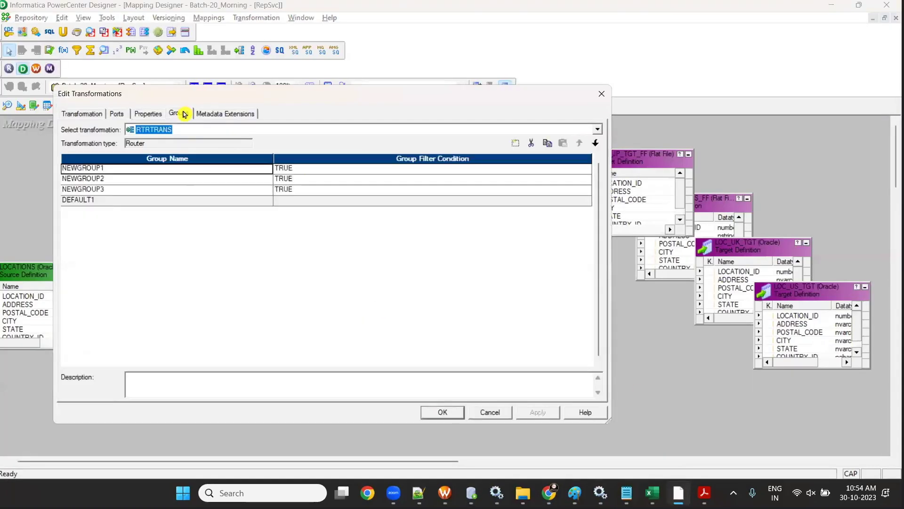
pyautogui.click(105, 200)
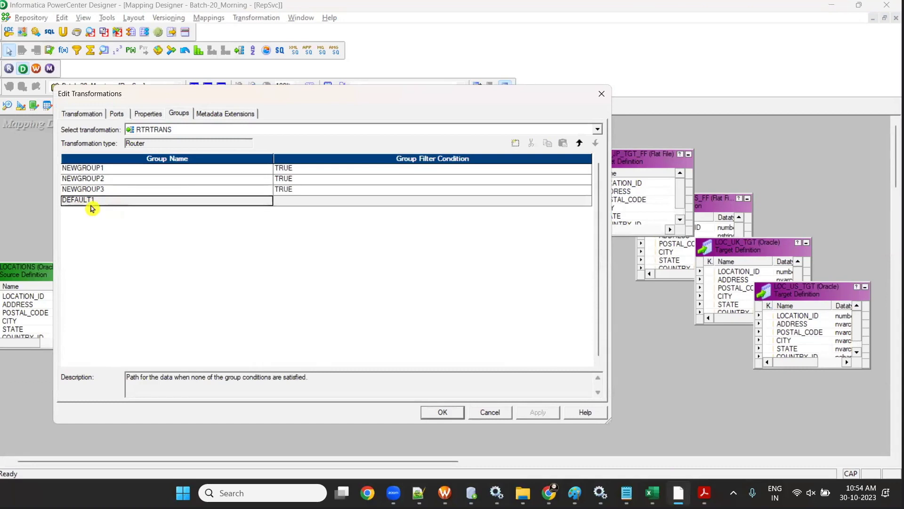
pyautogui.click(602, 93)
# - Rename the Router's NewGroup output group to US
pyautogui.click(832, 5)
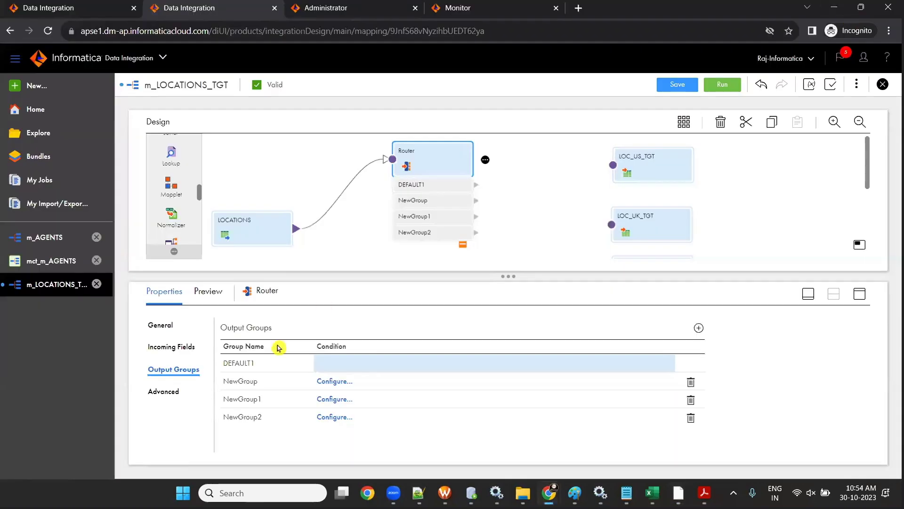
pyautogui.click(268, 367)
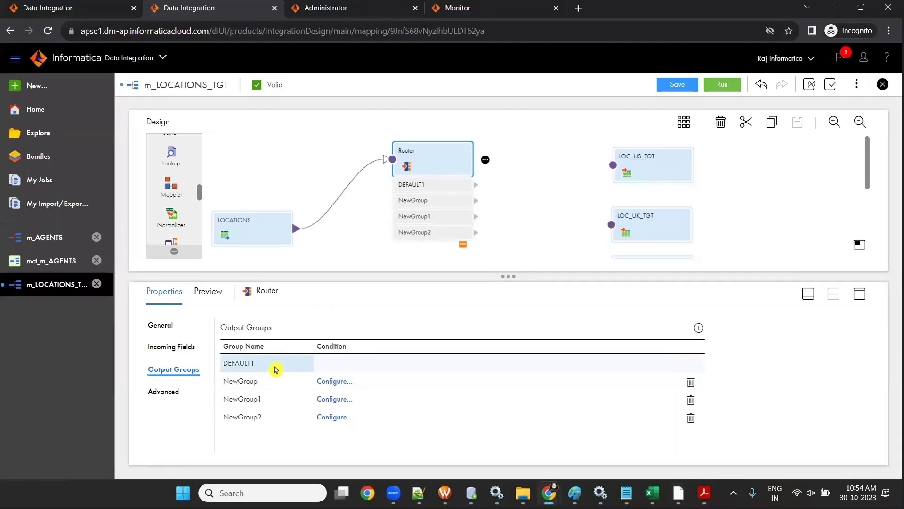
pyautogui.click(338, 370)
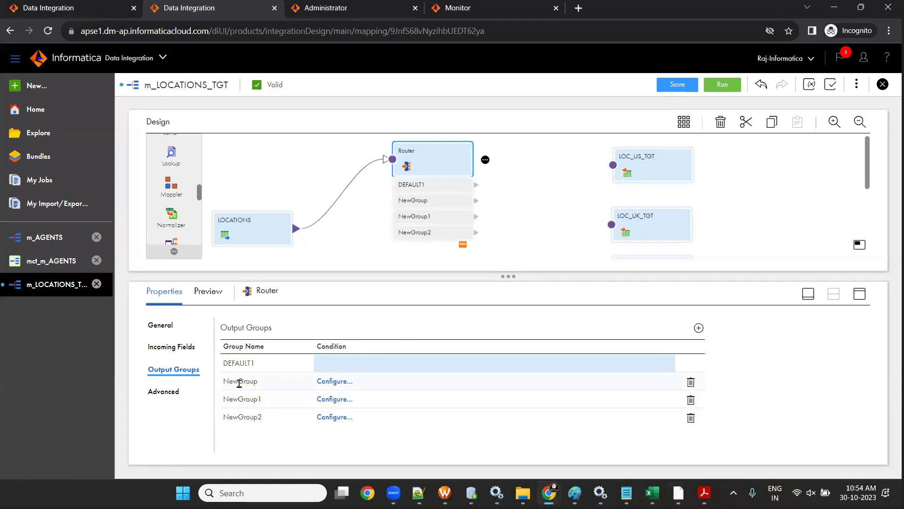
pyautogui.moveTo(244, 399); pyautogui.dragTo(237, 380)
pyautogui.click(237, 380)
pyautogui.press('BackSpace')
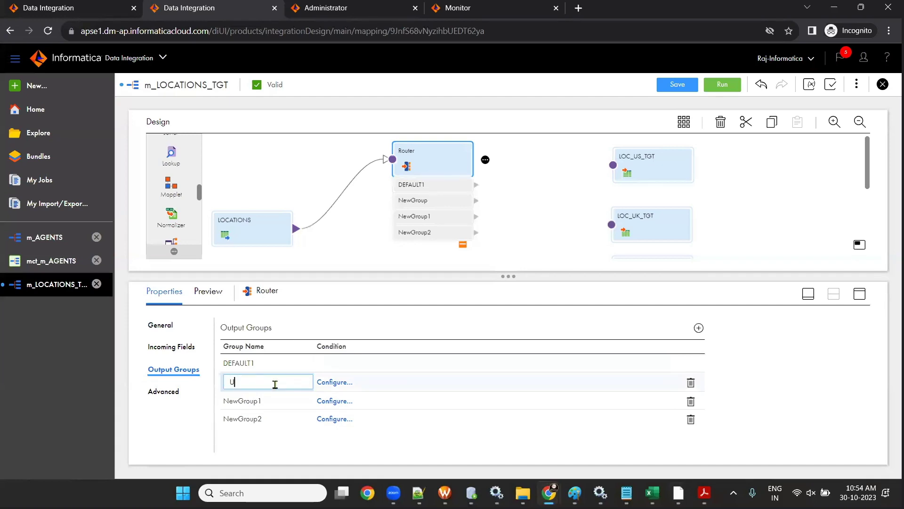
pyautogui.write('US')
pyautogui.click(259, 401)
# - Rename NewGroup1 to UK and NewGroup2 to JP, then save the mapping
pyautogui.click(259, 400)
pyautogui.doubleClick(259, 399)
pyautogui.write('UK')
pyautogui.click(250, 415)
pyautogui.click(250, 415)
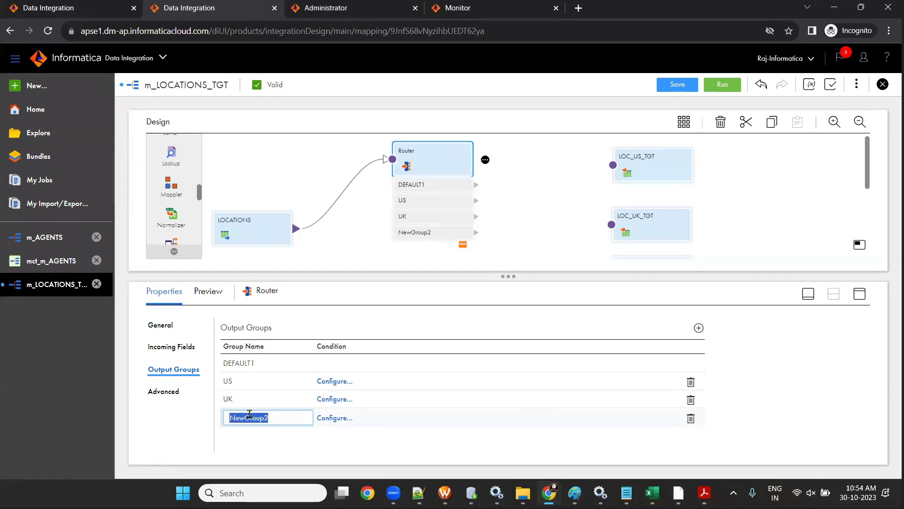
pyautogui.write('JP')
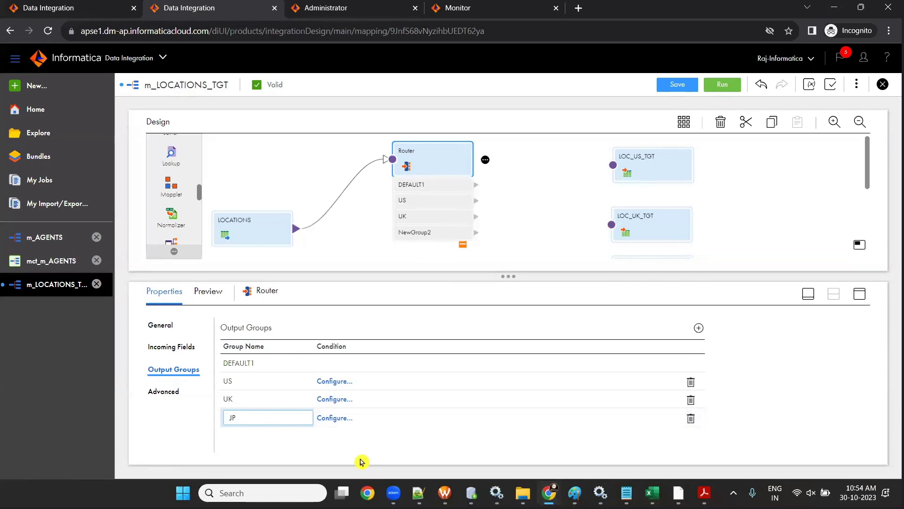
pyautogui.click(550, 179)
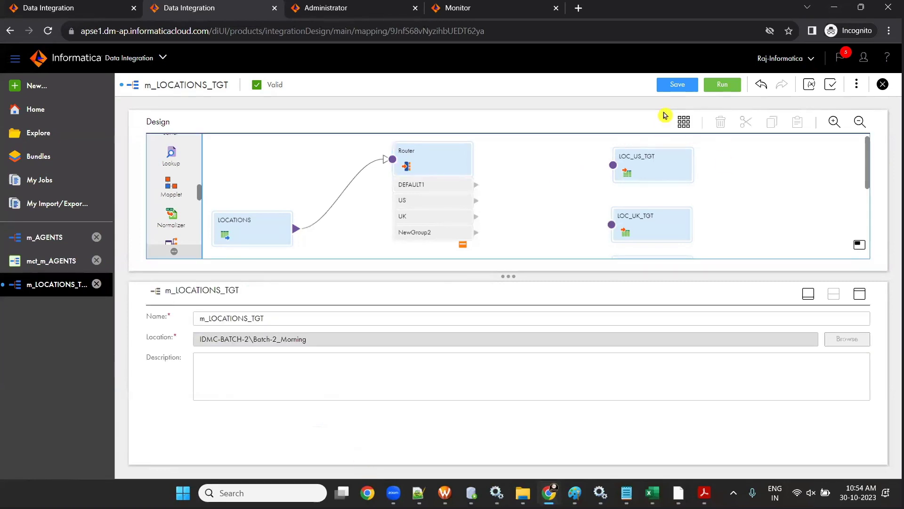
pyautogui.click(671, 88)
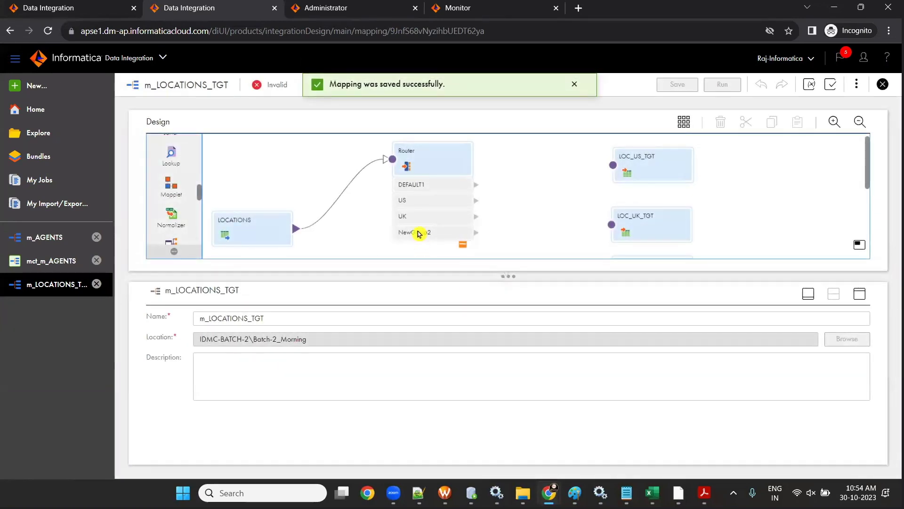
# - Re-enter JP as the third group's name and save the mapping again
pyautogui.click(422, 167)
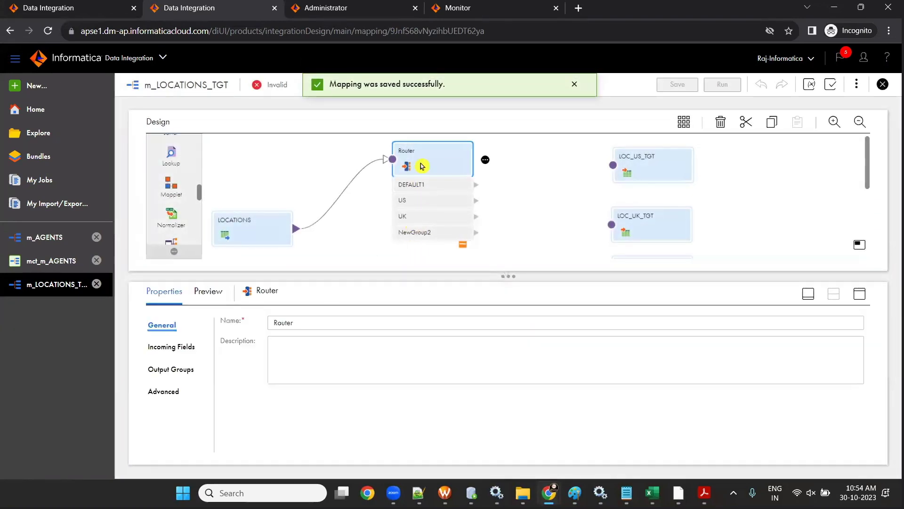
pyautogui.click(191, 370)
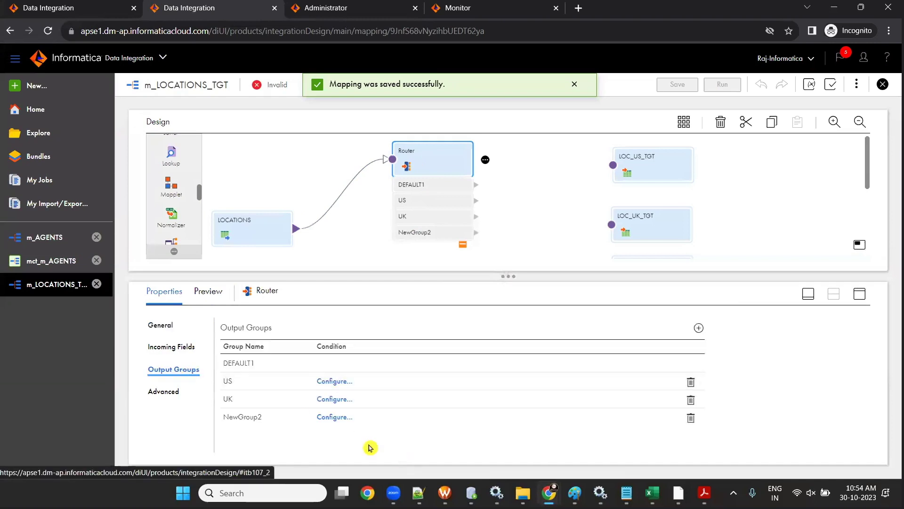
pyautogui.click(253, 416)
pyautogui.write('JP')
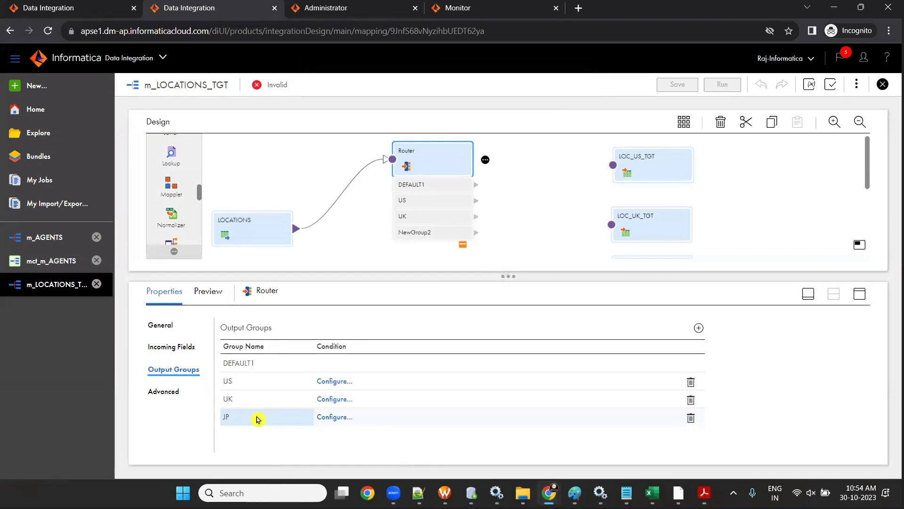
pyautogui.click(674, 85)
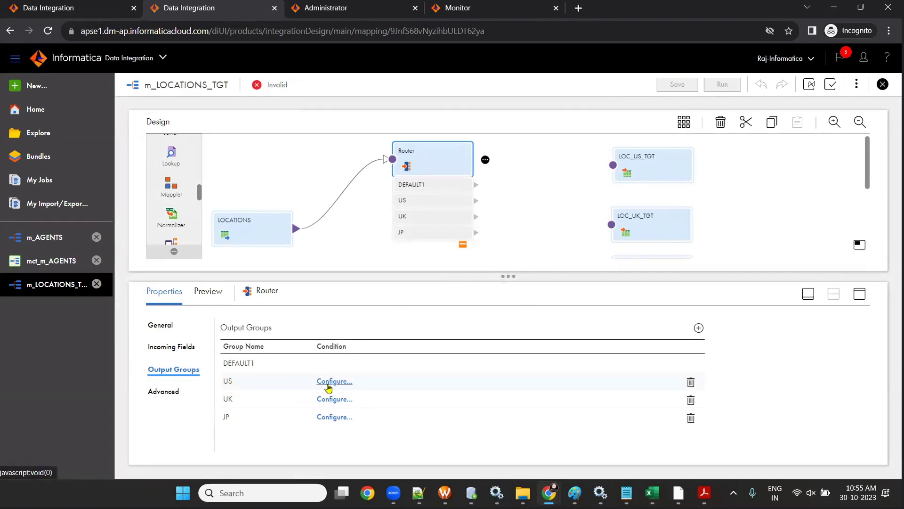
pyautogui.click(330, 382)
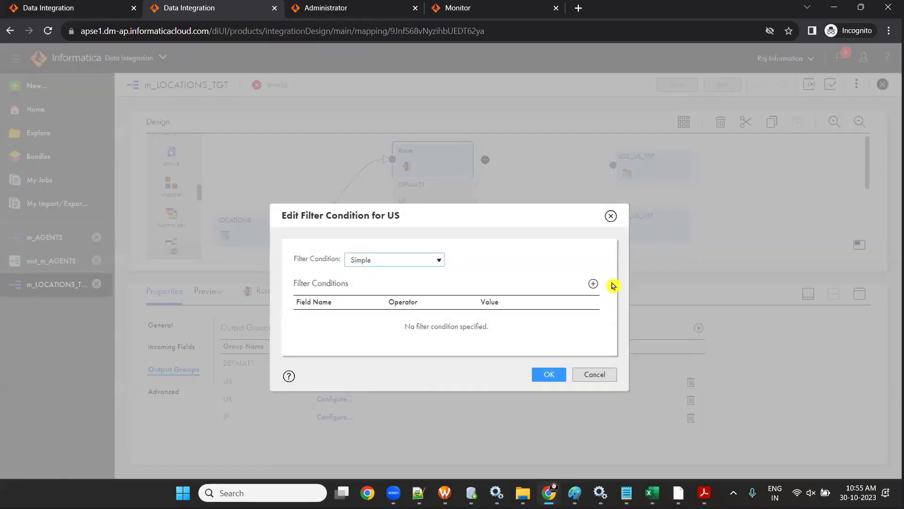
# - Give the US group an advanced filter condition COUNTRY_ID='US'
pyautogui.click(395, 260)
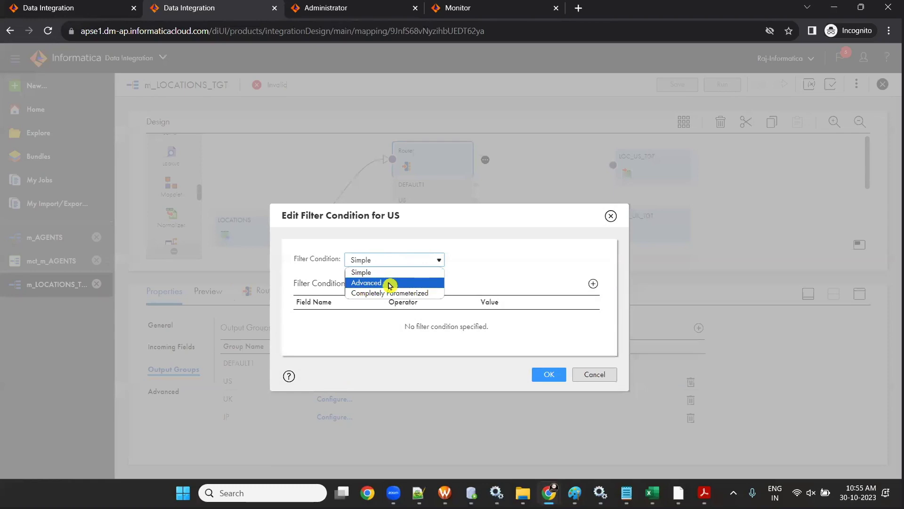
pyautogui.click(389, 282)
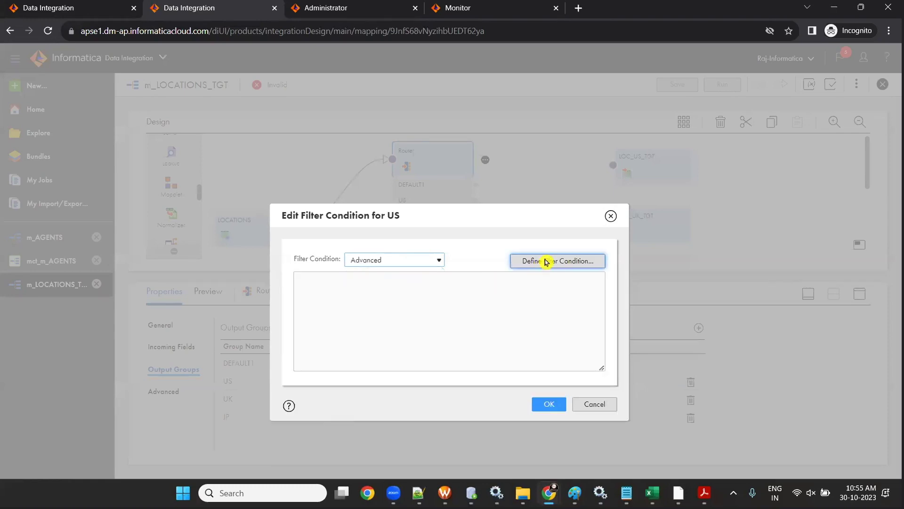
pyautogui.click(544, 261)
pyautogui.moveTo(355, 262); pyautogui.dragTo(427, 249)
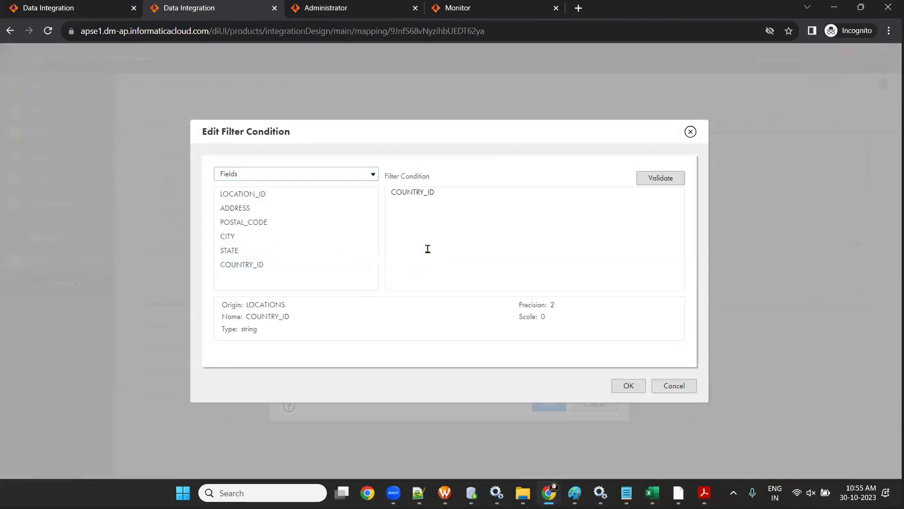
pyautogui.write('=')
pyautogui.press('BackSpace')
pyautogui.press('BackSpace')
pyautogui.press('BackSpace')
pyautogui.press('BackSpace')
pyautogui.moveTo(437, 192); pyautogui.dragTo(493, 193)
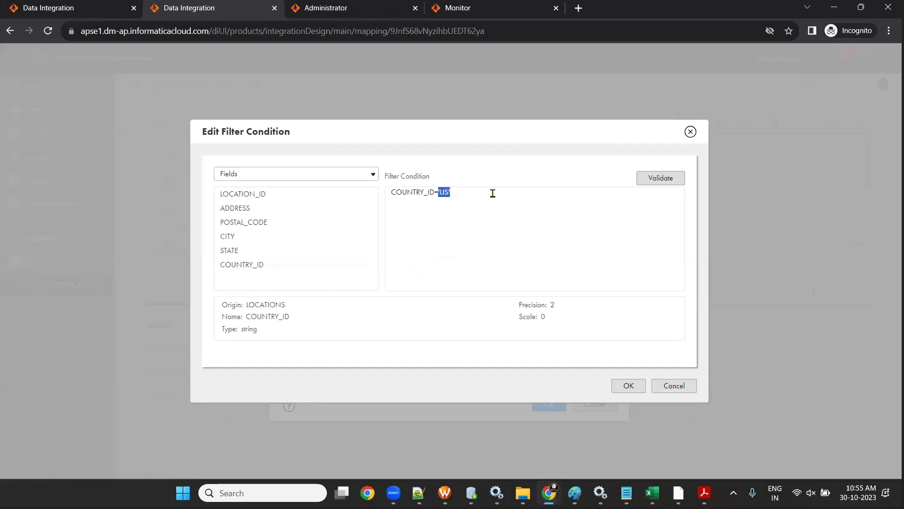
pyautogui.click(660, 178)
pyautogui.click(629, 385)
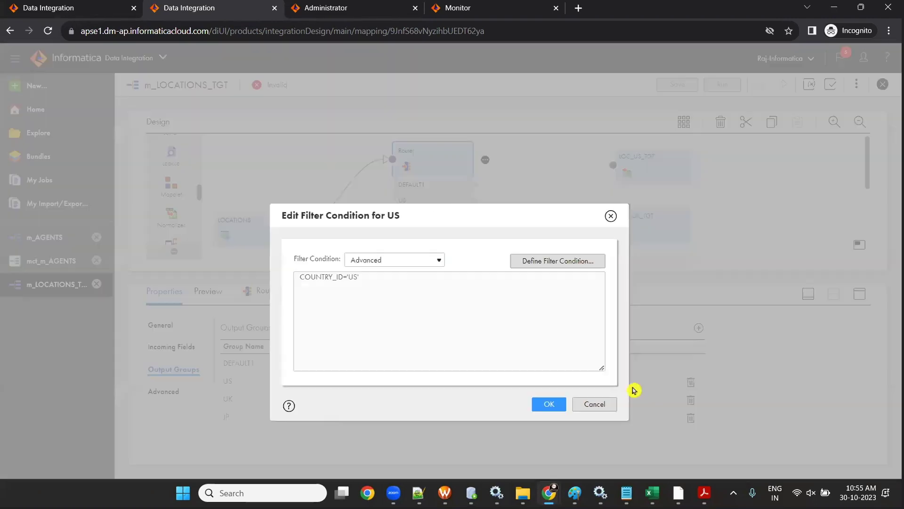
pyautogui.click(547, 404)
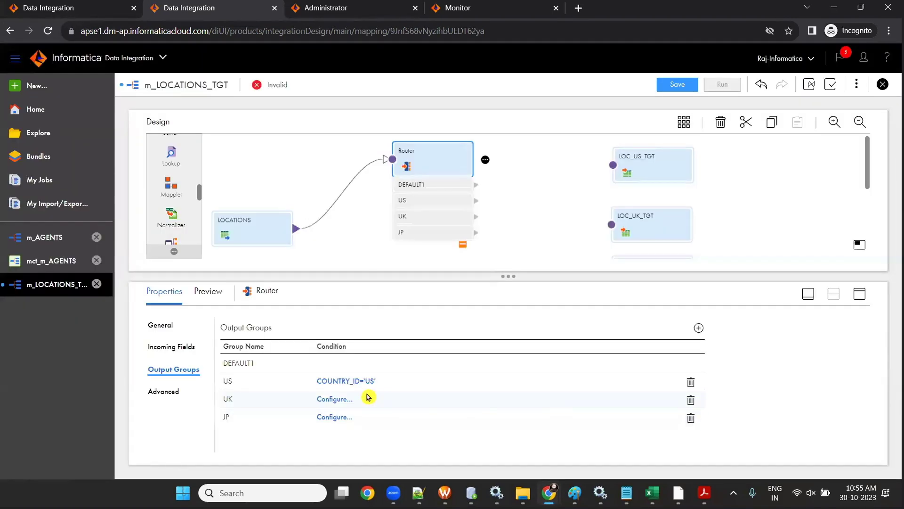
# - Give the UK group an advanced filter condition COUNTRY_ID='UK'
pyautogui.click(334, 399)
pyautogui.click(386, 262)
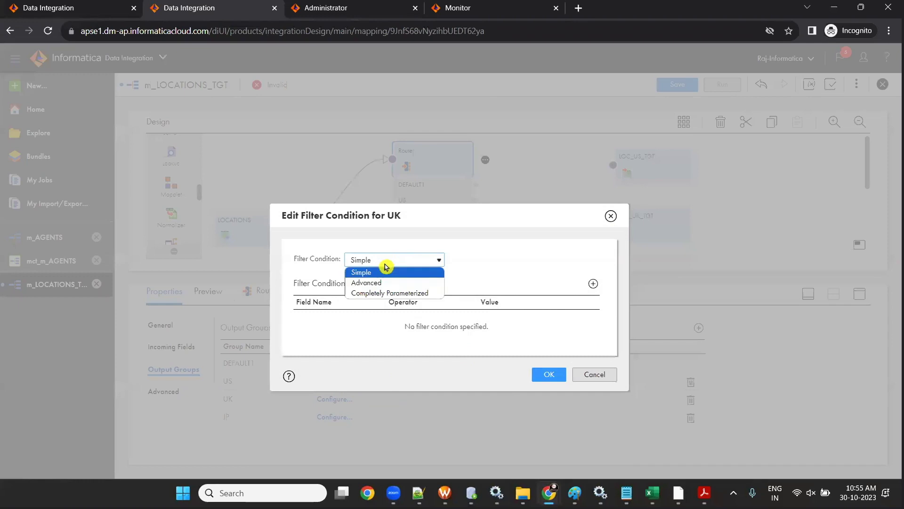
pyautogui.click(383, 282)
pyautogui.click(555, 281)
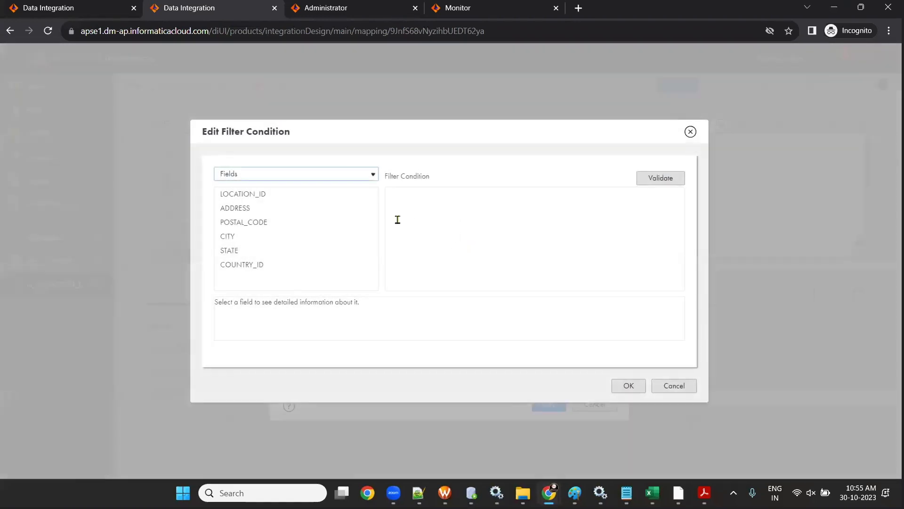
pyautogui.click(358, 266)
pyautogui.write("'US'")
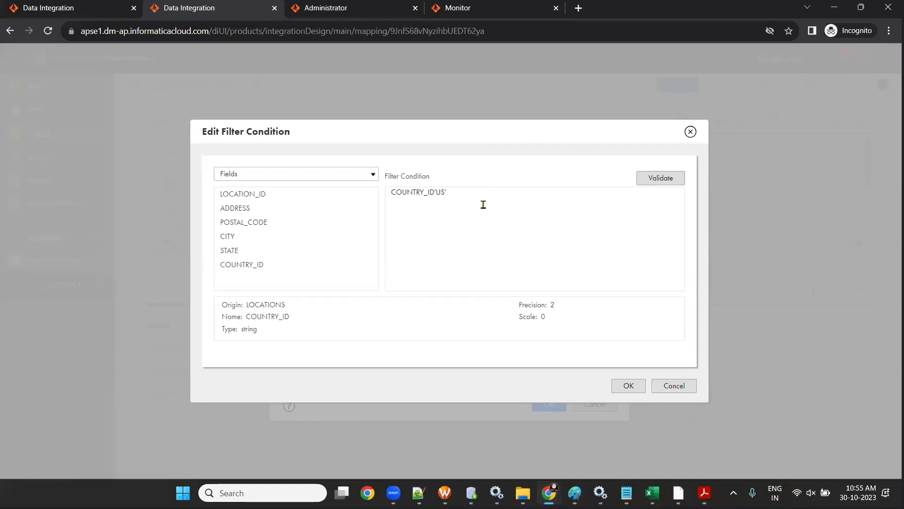
pyautogui.click(448, 190)
pyautogui.write("'")
pyautogui.moveTo(436, 191); pyautogui.dragTo(592, 296)
pyautogui.click(632, 384)
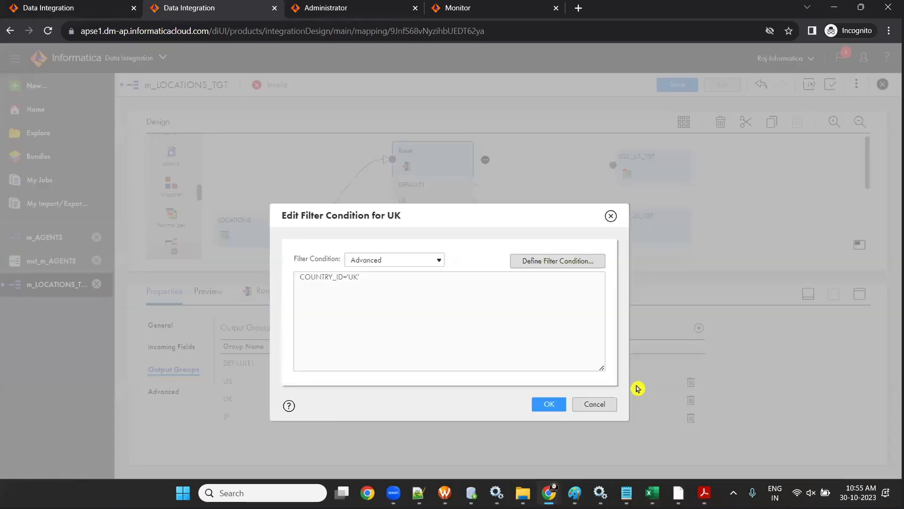
pyautogui.click(549, 404)
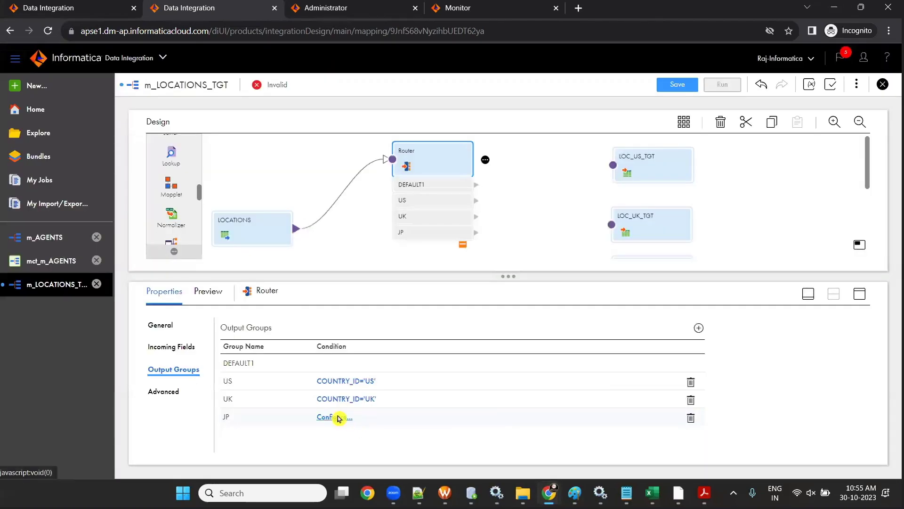
# - Give the JP group an advanced filter condition COUNTRY_ID='JP'
pyautogui.click(338, 418)
pyautogui.click(402, 261)
pyautogui.click(391, 283)
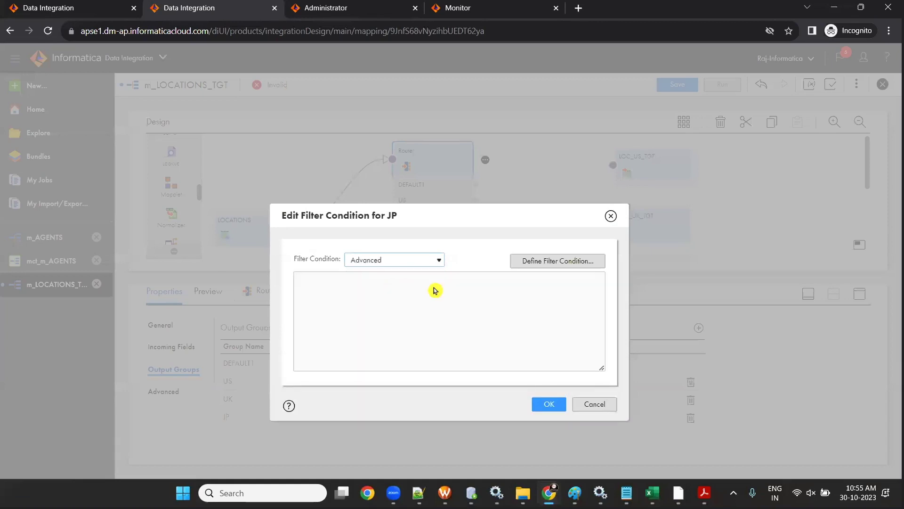
pyautogui.click(549, 263)
pyautogui.click(447, 190)
pyautogui.write("='UK'")
pyautogui.click(389, 191)
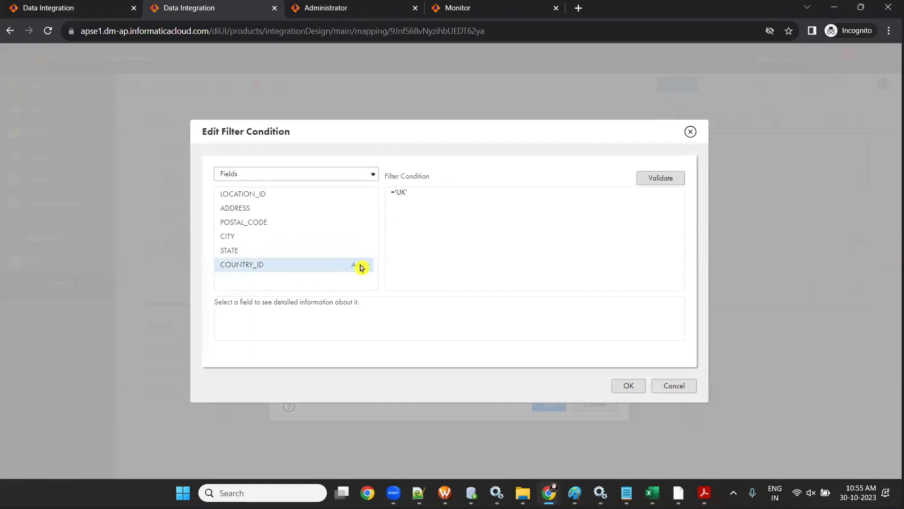
pyautogui.click(362, 266)
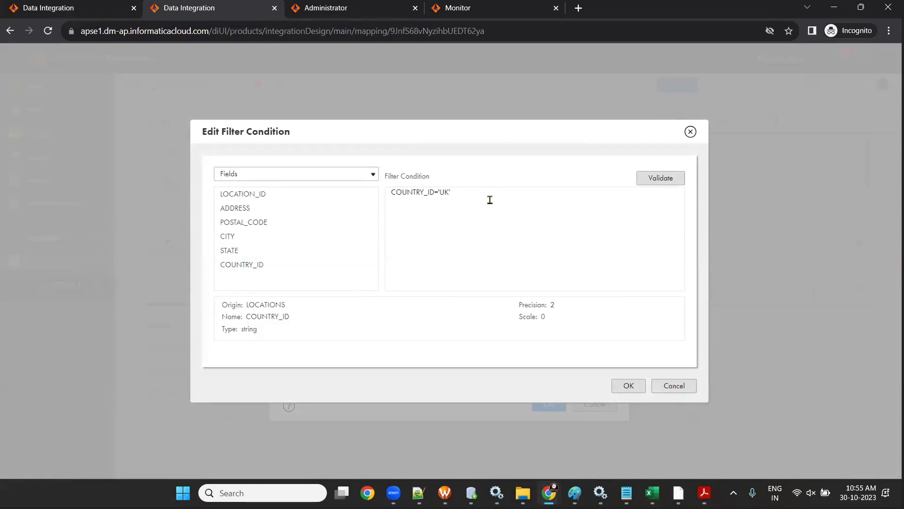
pyautogui.write("'JP")
pyautogui.click(628, 385)
pyautogui.click(550, 405)
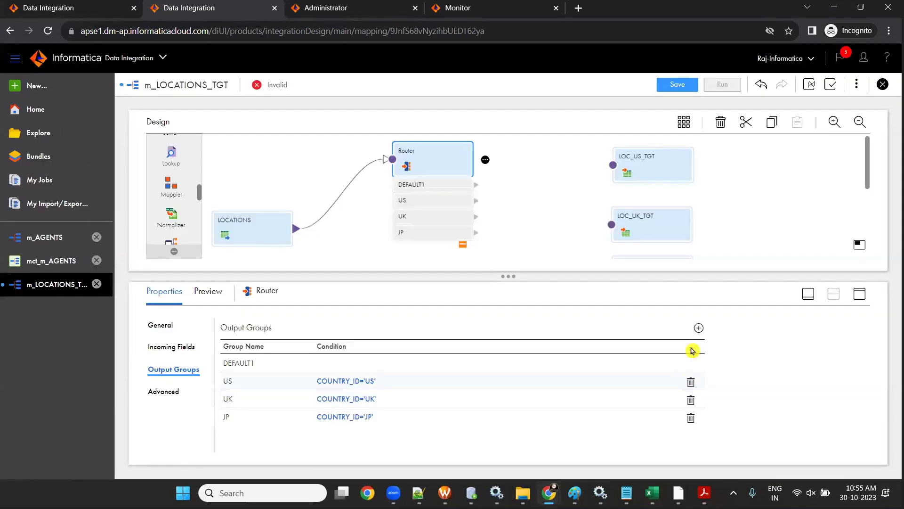
# - Save, then link the US, UK and JP groups to LOC_US_TGT, LOC_UK_TGT and LOC_JP_TGT
pyautogui.click(662, 81)
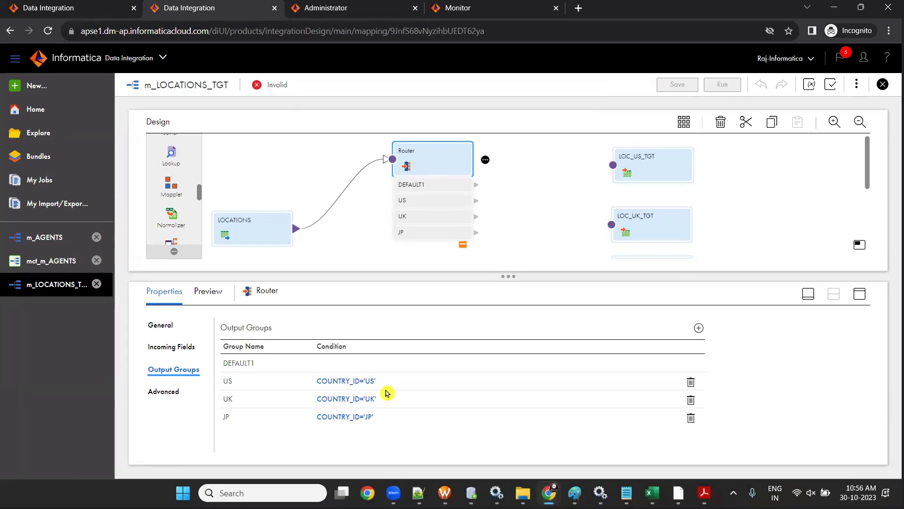
pyautogui.moveTo(506, 276); pyautogui.dragTo(519, 390)
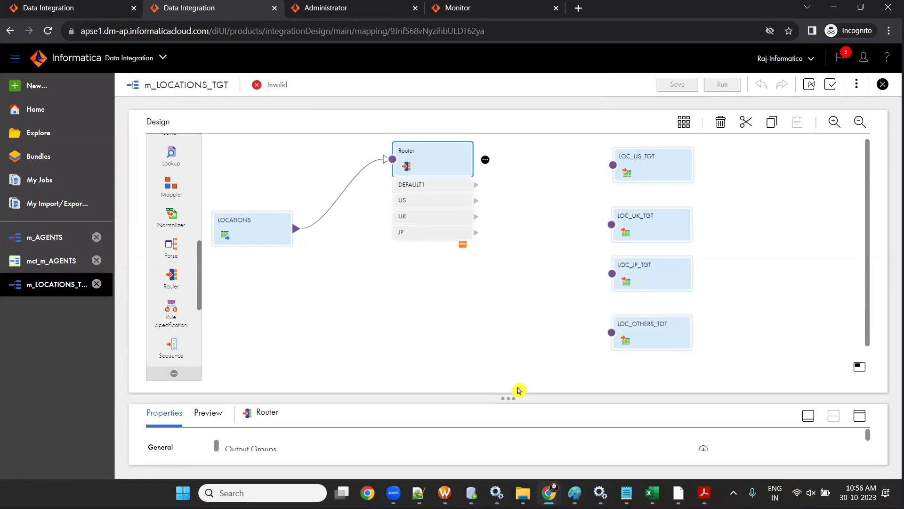
pyautogui.moveTo(476, 201); pyautogui.dragTo(613, 170)
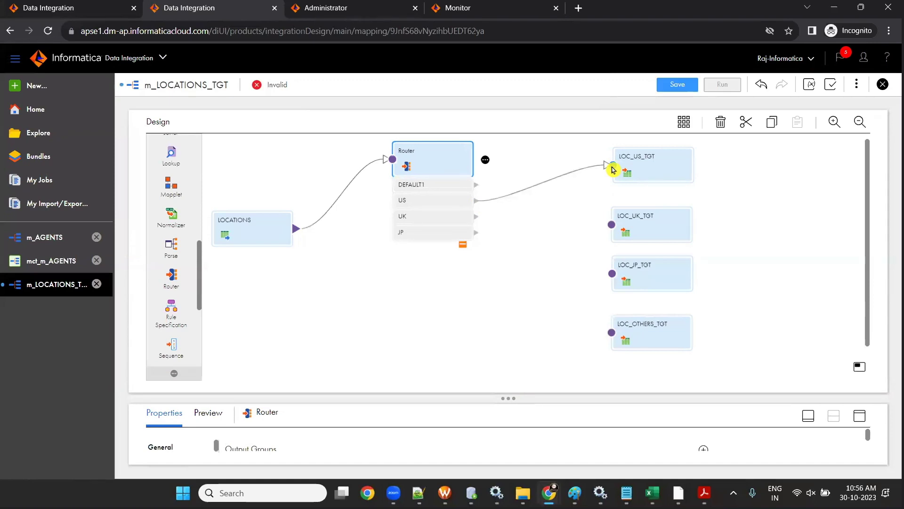
pyautogui.moveTo(476, 216); pyautogui.dragTo(611, 225)
pyautogui.moveTo(476, 232); pyautogui.dragTo(611, 274)
# - Link DEFAULT1 to LOC_OTHERS_TGT and save the now-valid mapping
pyautogui.moveTo(475, 185); pyautogui.dragTo(608, 321)
pyautogui.click(476, 189)
pyautogui.moveTo(477, 188); pyautogui.dragTo(613, 339)
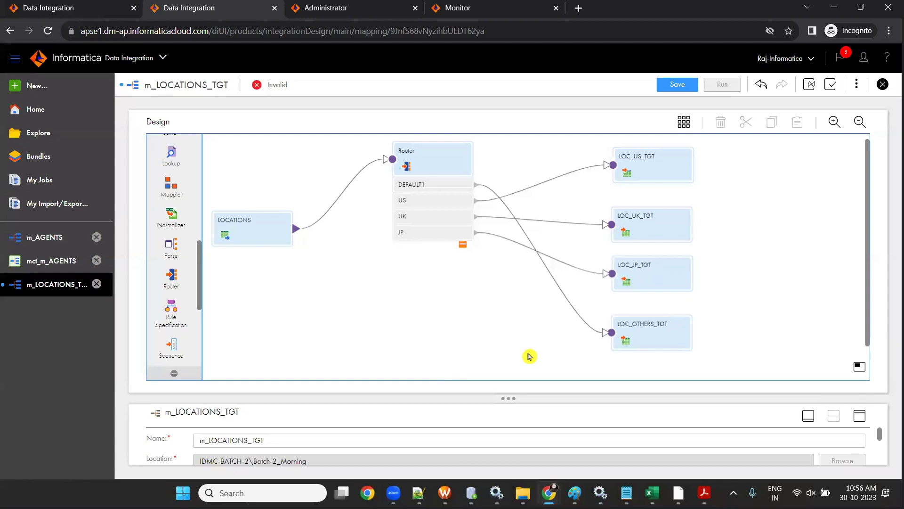
pyautogui.click(670, 84)
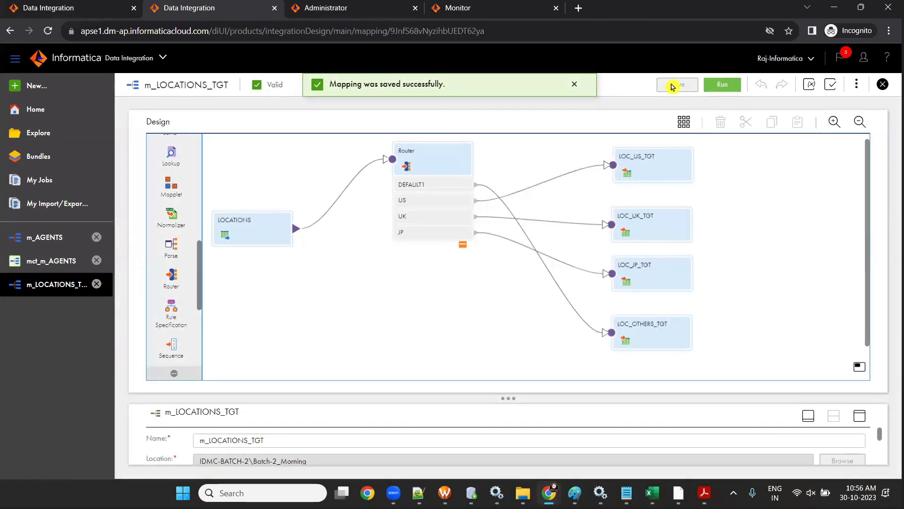
pyautogui.moveTo(521, 398); pyautogui.dragTo(612, 198)
# - Check LOC_US_TGT's Field Mapping shows all 6 of 6 fields mapped, enlarging the properties panel
pyautogui.click(635, 172)
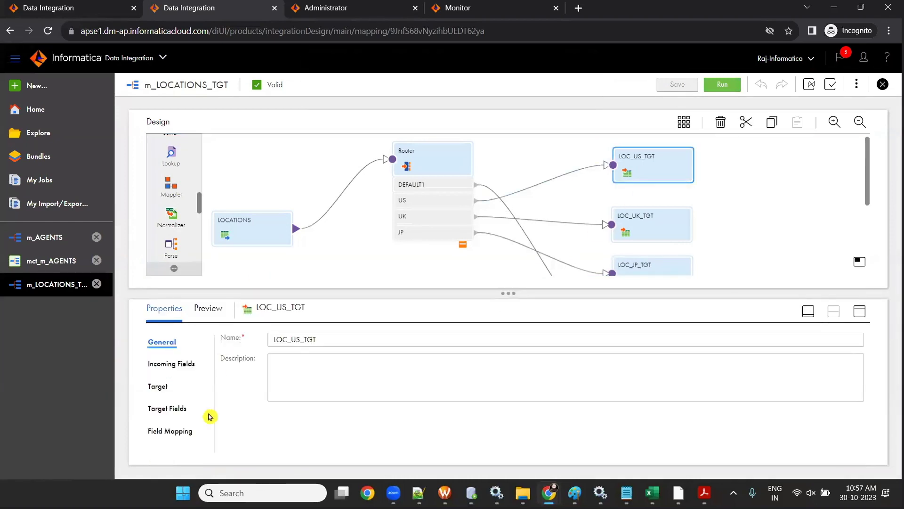
pyautogui.click(193, 431)
pyautogui.scroll(-2, 703, 426)
pyautogui.scroll(2, 685, 428)
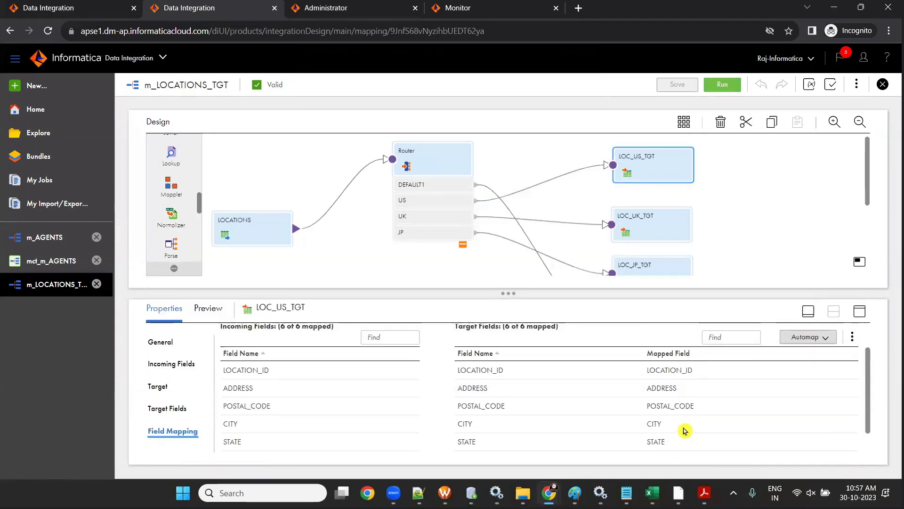
pyautogui.scroll(-1, 586, 392)
pyautogui.scroll(2, 547, 344)
pyautogui.moveTo(508, 293); pyautogui.dragTo(536, 391)
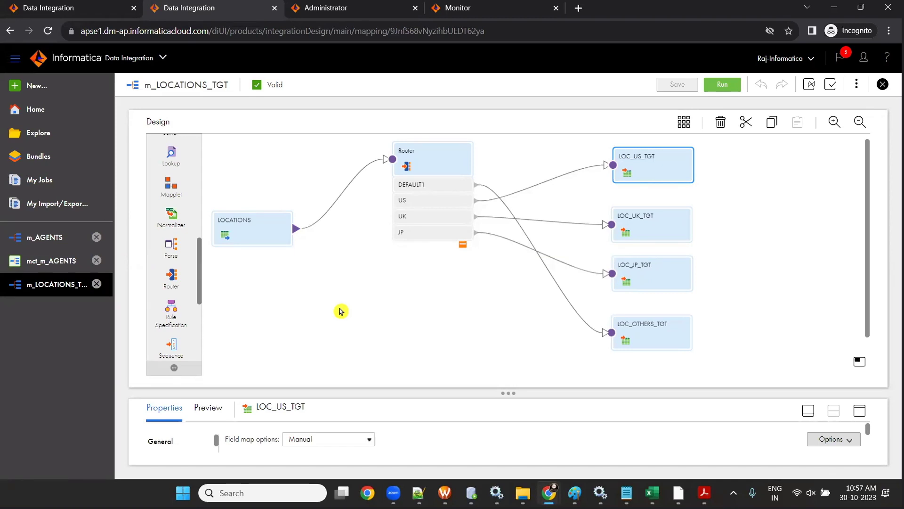
pyautogui.moveTo(485, 394); pyautogui.dragTo(484, 298)
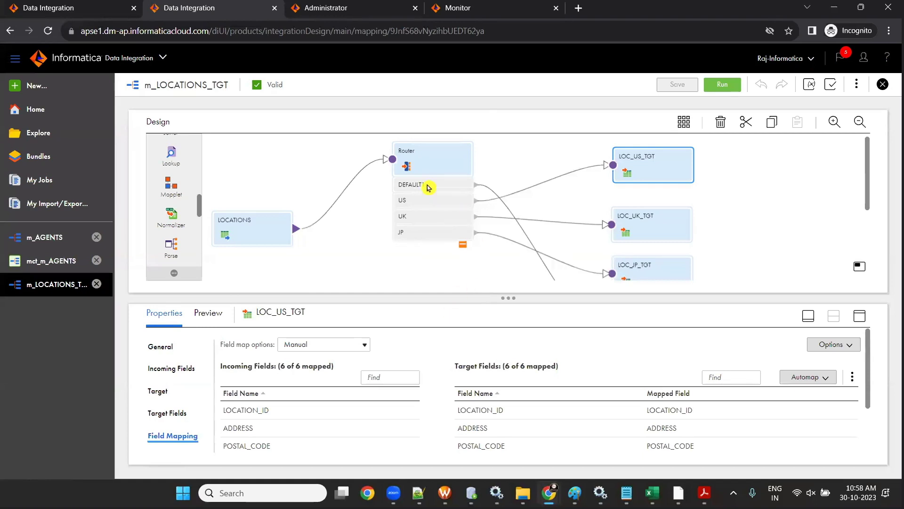
# - Review the Router's output groups, leaving the DEFAULT1 group name unchanged
pyautogui.click(428, 162)
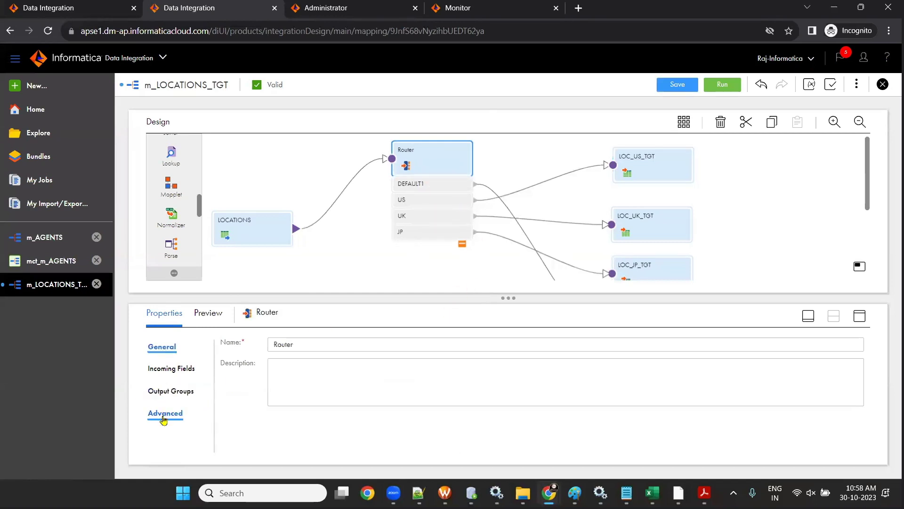
pyautogui.click(173, 391)
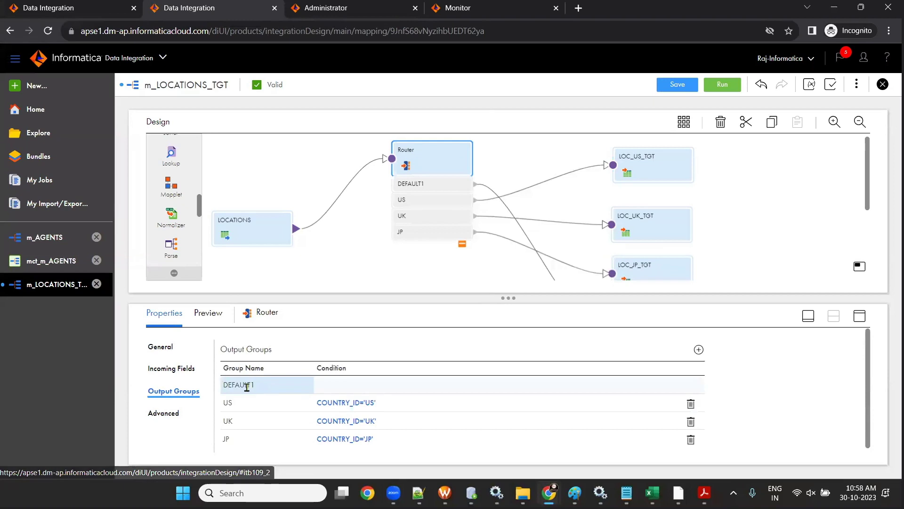
pyautogui.click(245, 387)
pyautogui.doubleClick(245, 387)
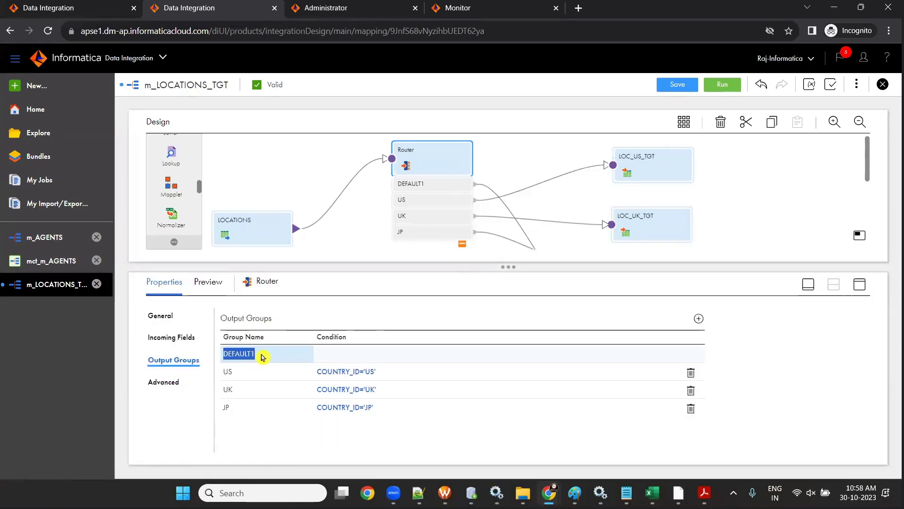
pyautogui.click(400, 221)
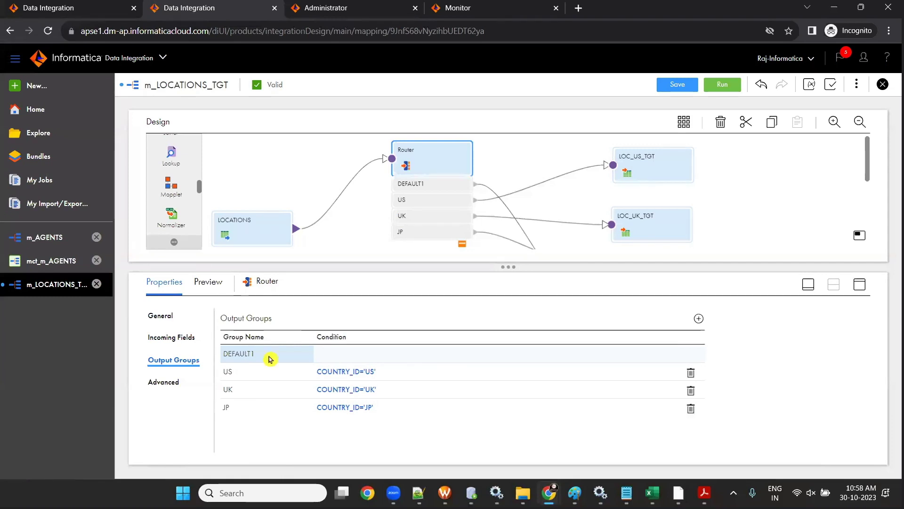
# - Save m_LOCATIONS_TGT, select the mapping name in its properties, and start a new asset
pyautogui.click(671, 86)
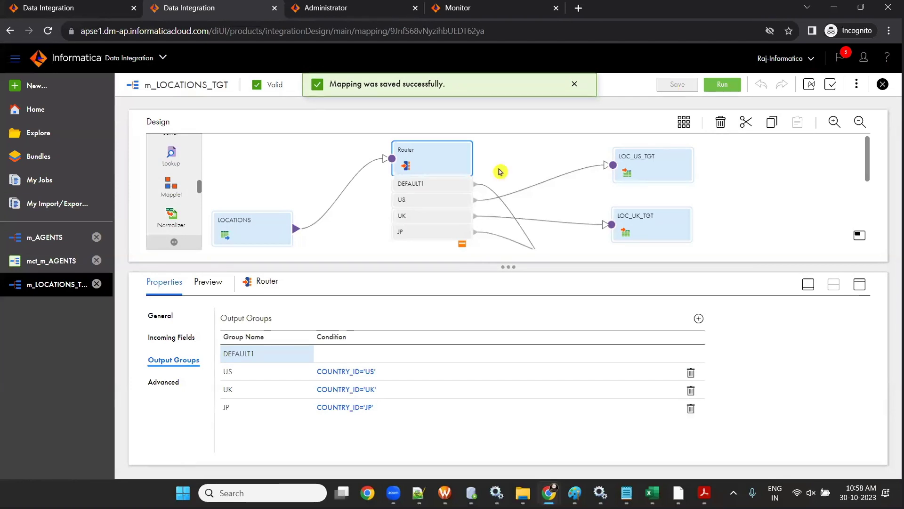
pyautogui.click(528, 165)
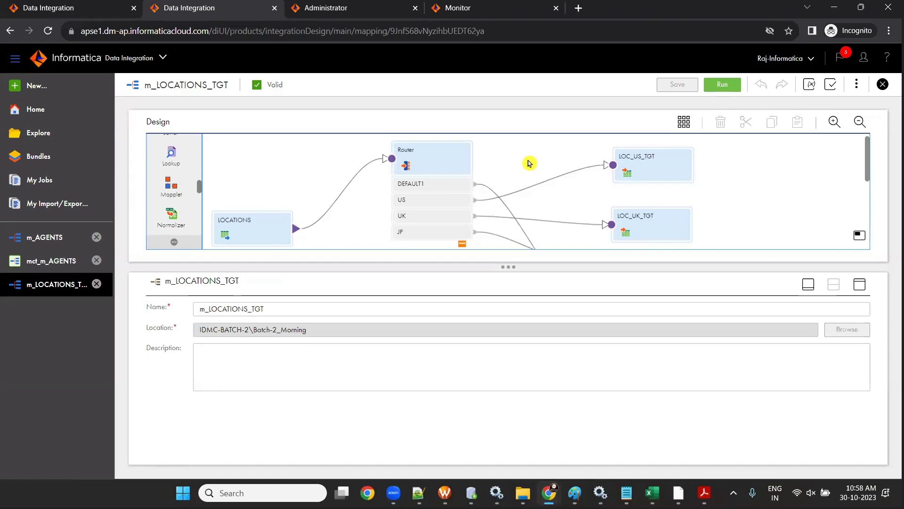
pyautogui.moveTo(272, 309); pyautogui.dragTo(172, 308)
pyautogui.hotkey('ctrl', 'c')
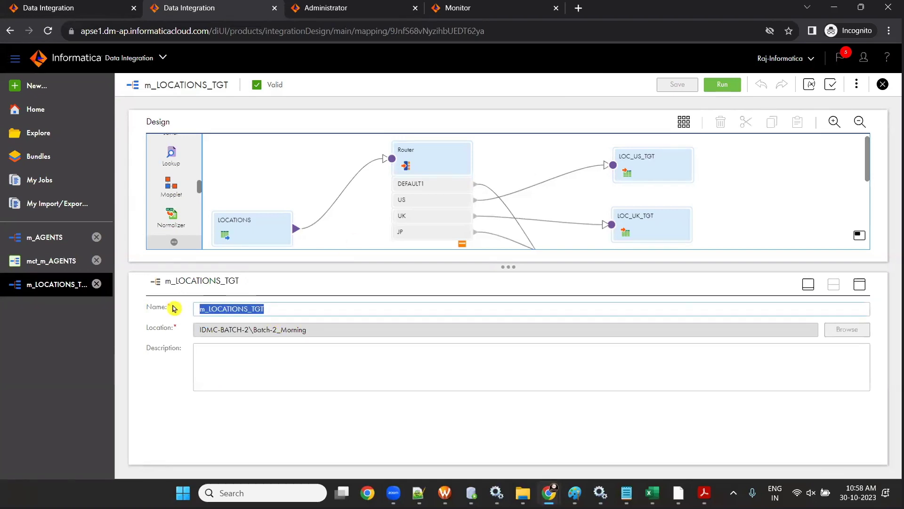
pyautogui.click(26, 86)
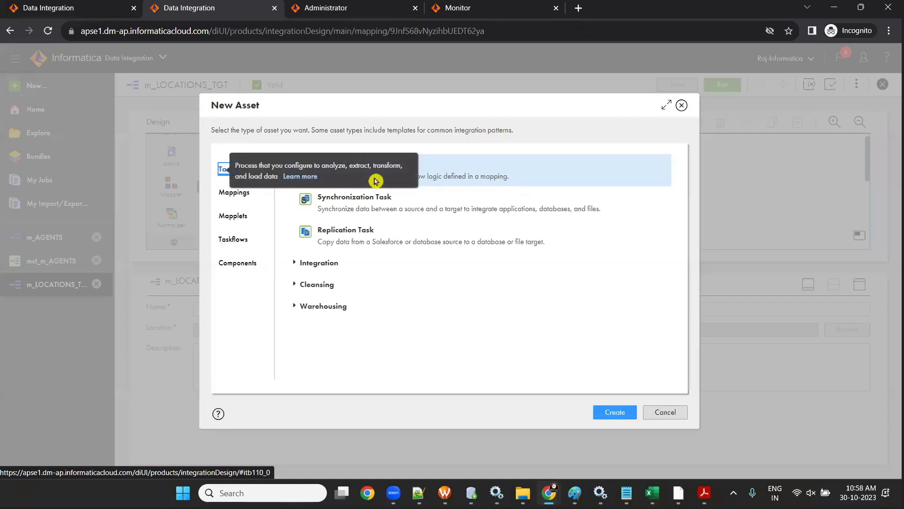
# - Create a new mapping task named mct_m_LOCATIONS_TGT
pyautogui.click(630, 413)
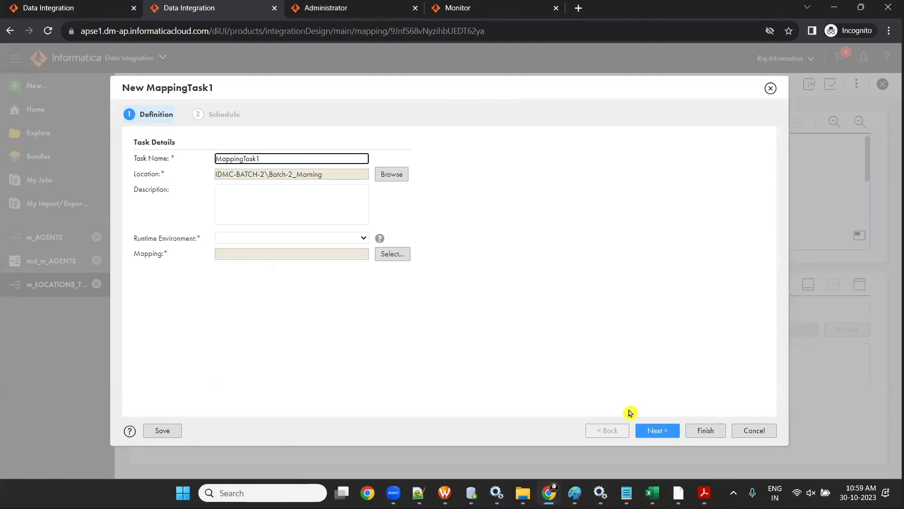
pyautogui.click(269, 158)
pyautogui.press('BackSpace')
pyautogui.press('BackSpace')
pyautogui.press('BackSpace')
pyautogui.press('BackSpace')
pyautogui.press('BackSpace')
pyautogui.press('BackSpace')
pyautogui.press('BackSpace')
pyautogui.press('BackSpace')
pyautogui.press('BackSpace')
pyautogui.press('BackSpace')
pyautogui.press('BackSpace')
pyautogui.press('BackSpace')
pyautogui.write('mct_')
pyautogui.hotkey('ctrl', 'v')
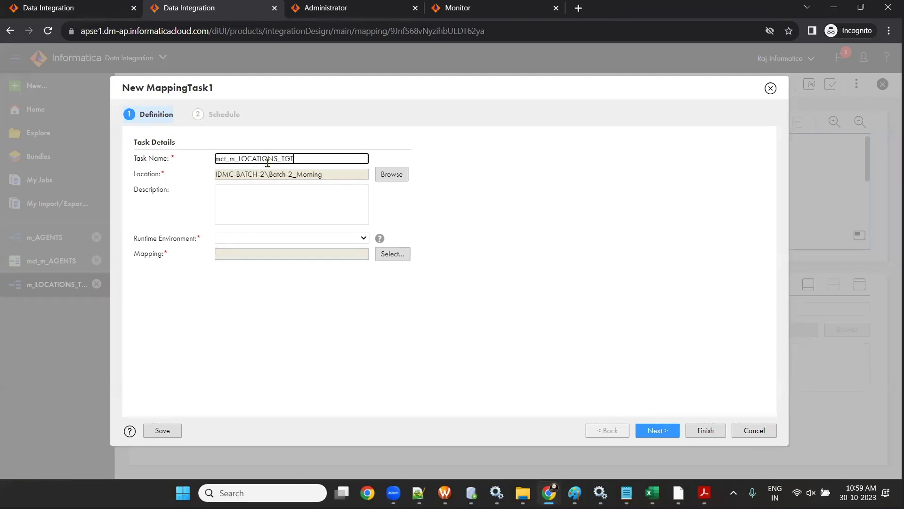
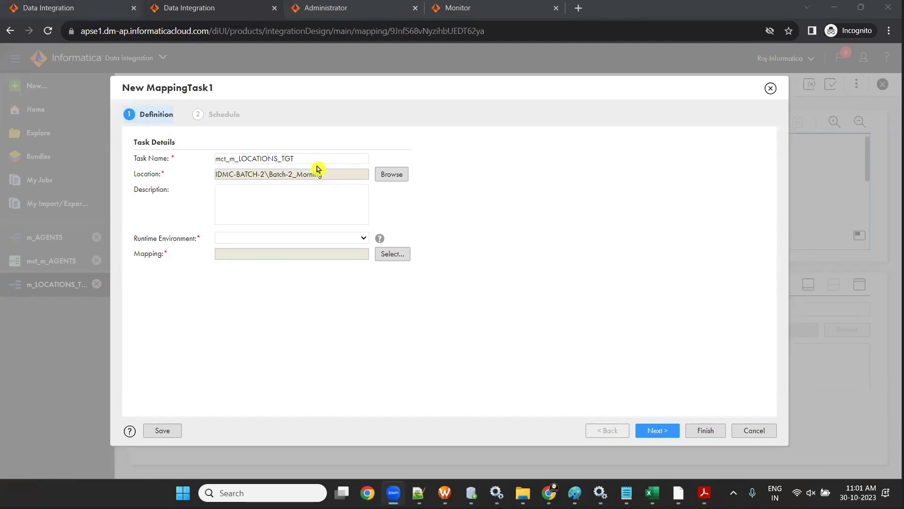
# - Set the runtime environment to LAPTOP-ML8890RC and select the m_LOCATIONS_TGT mapping for the task
pyautogui.click(292, 237)
pyautogui.click(296, 261)
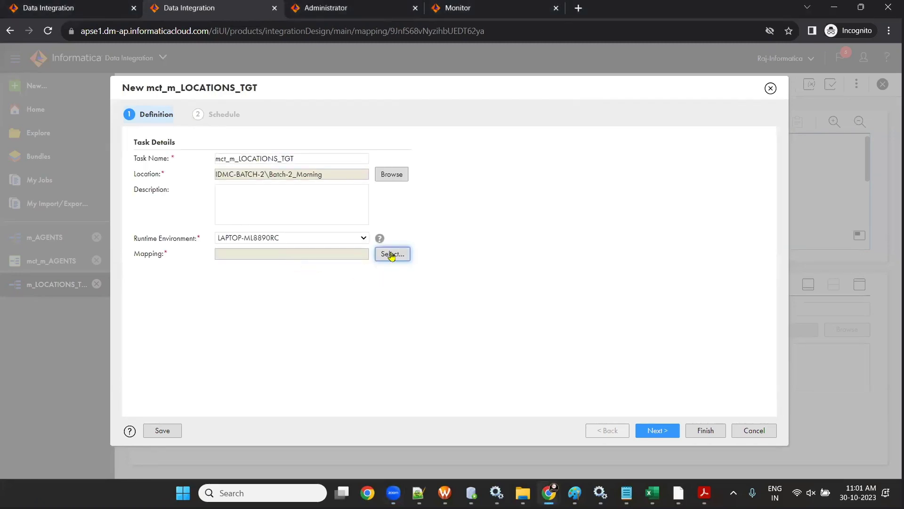
pyautogui.click(391, 255)
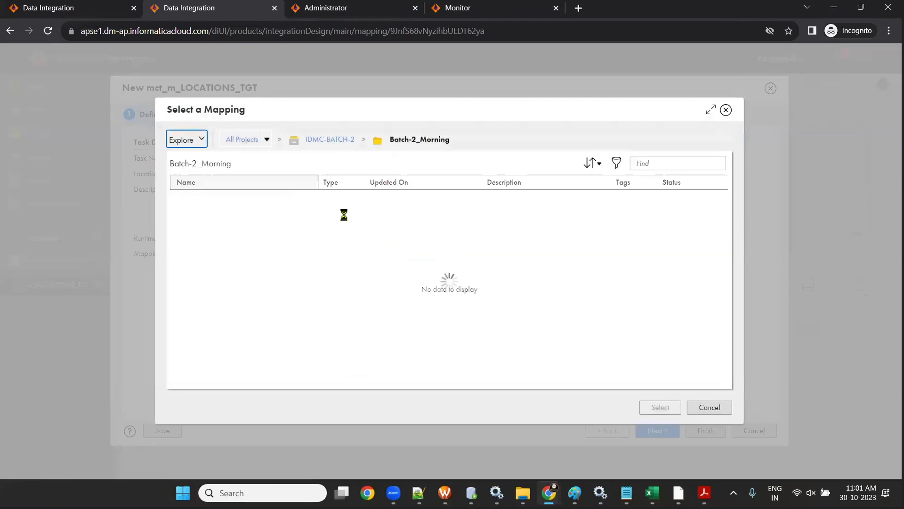
pyautogui.click(276, 228)
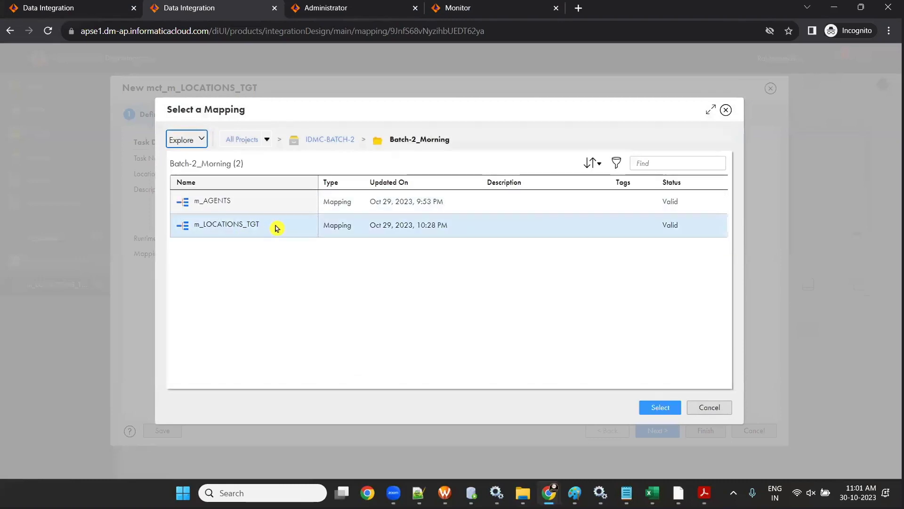
pyautogui.click(643, 411)
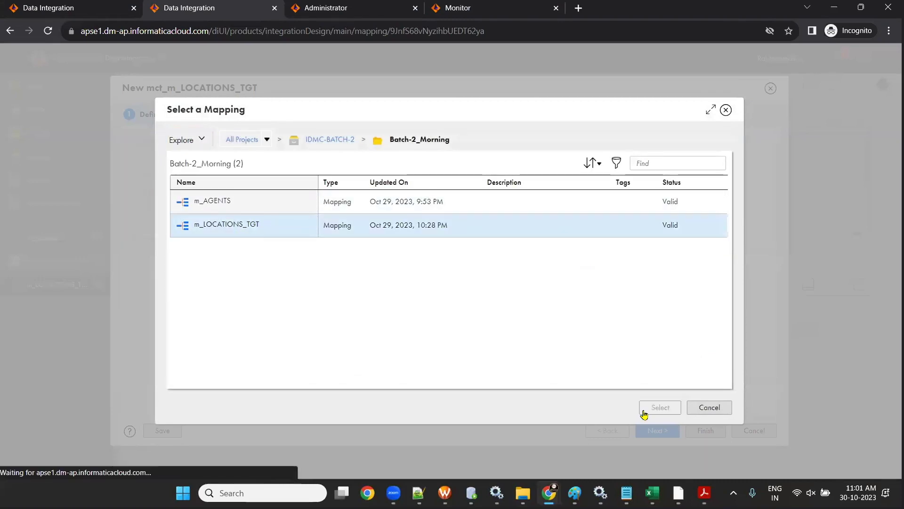
# - Go past the schedule step and finish, saving the mct_m_LOCATIONS_TGT task
pyautogui.scroll(-3, 496, 346)
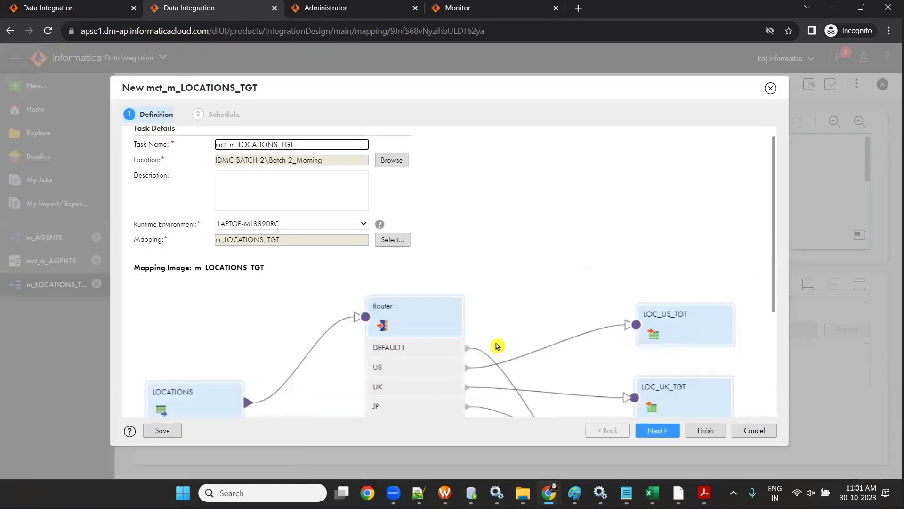
pyautogui.scroll(3, 496, 346)
pyautogui.scroll(-4, 496, 346)
pyautogui.scroll(4, 496, 345)
pyautogui.scroll(-4, 496, 345)
pyautogui.scroll(5, 496, 346)
pyautogui.click(657, 430)
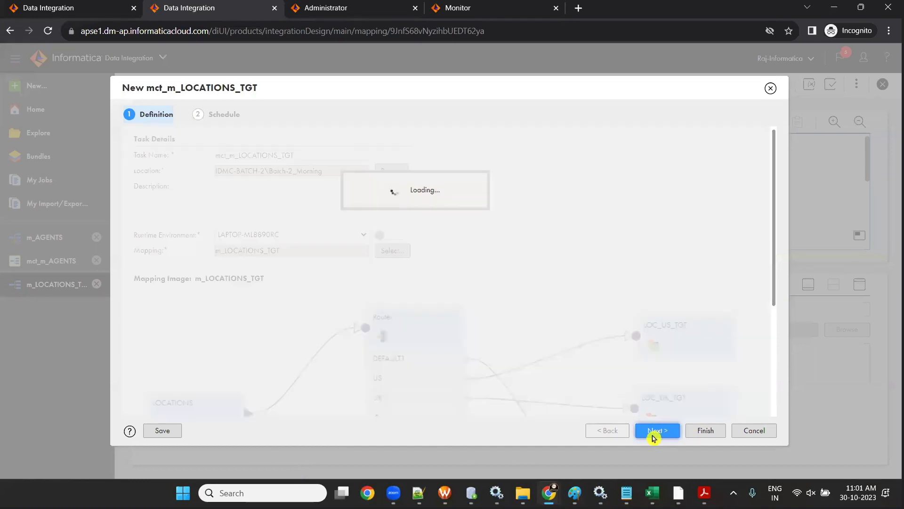
pyautogui.click(702, 431)
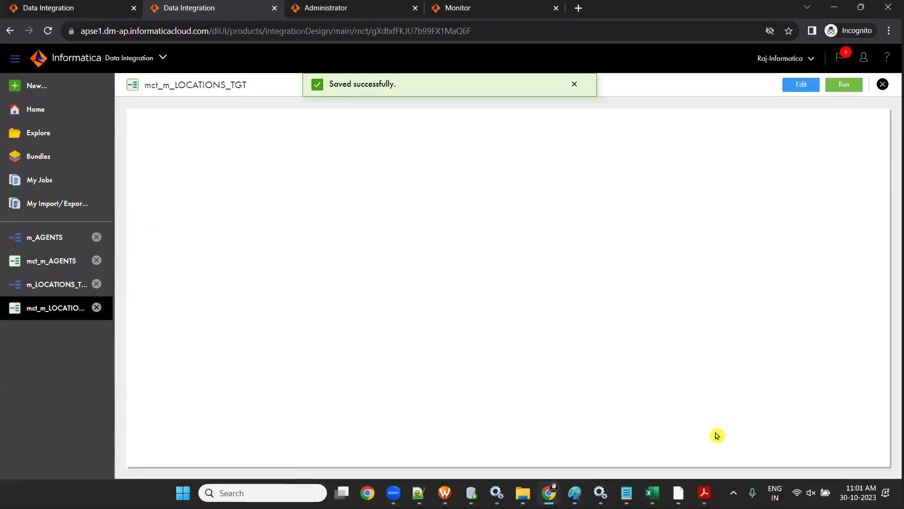
# - Confirm the m_LOCATIONS_TGT mapping is valid, then return to the mct_m_LOCATIONS_TGT task details
pyautogui.click(43, 285)
pyautogui.click(47, 306)
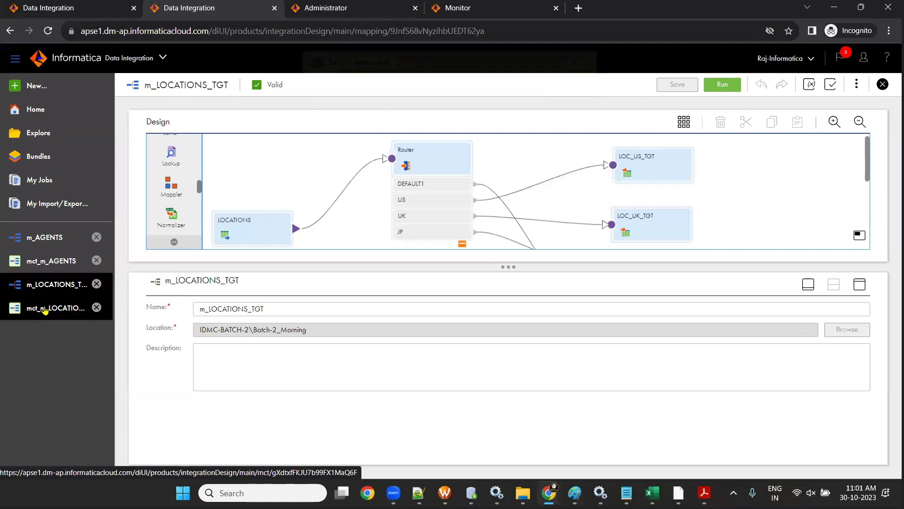
pyautogui.click(46, 293)
pyautogui.click(52, 307)
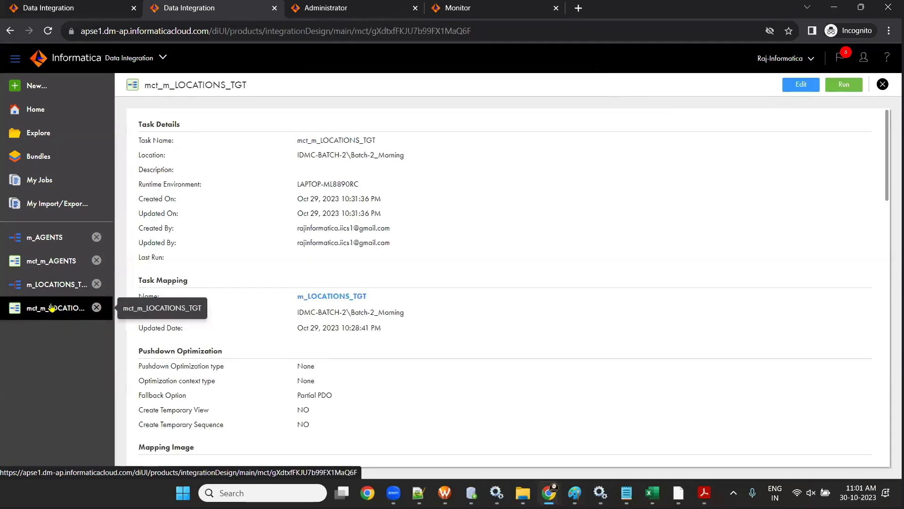
pyautogui.click(52, 289)
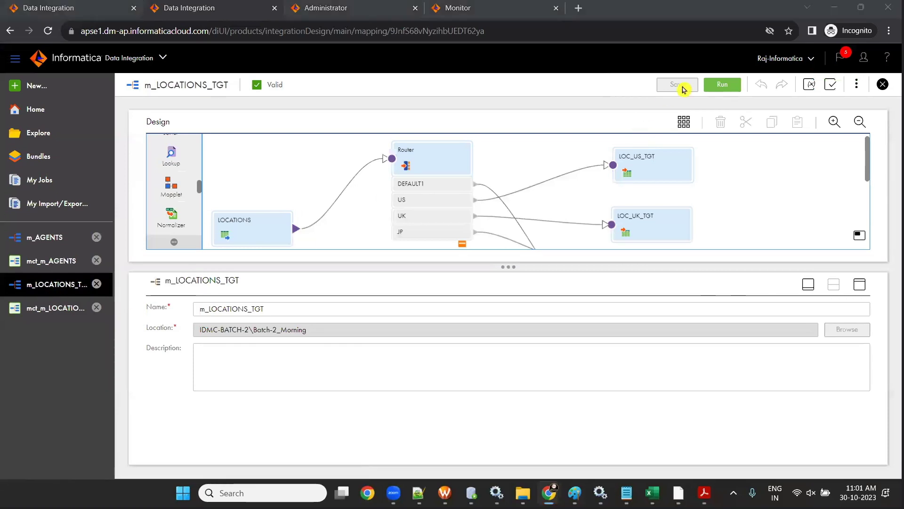
pyautogui.click(34, 316)
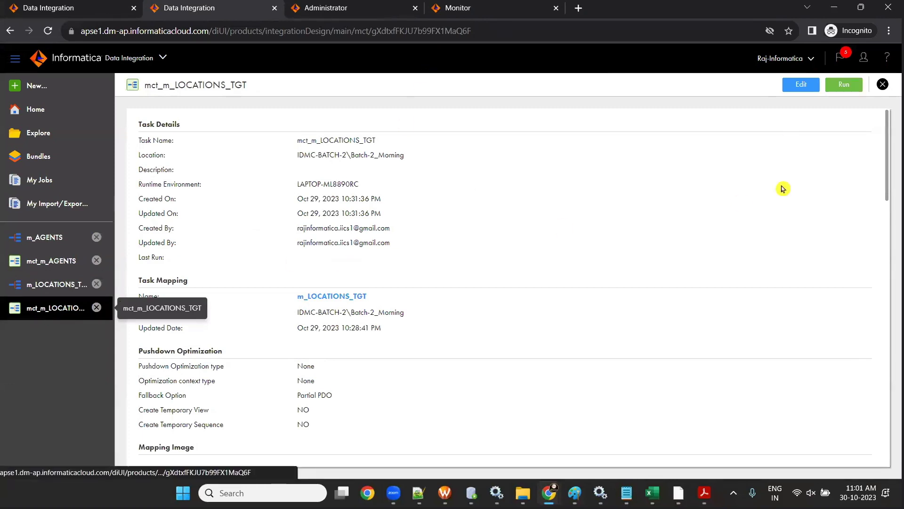
# - Run the mct_m_LOCATIONS_TGT task and open the Monitor's All Jobs list
pyautogui.click(849, 88)
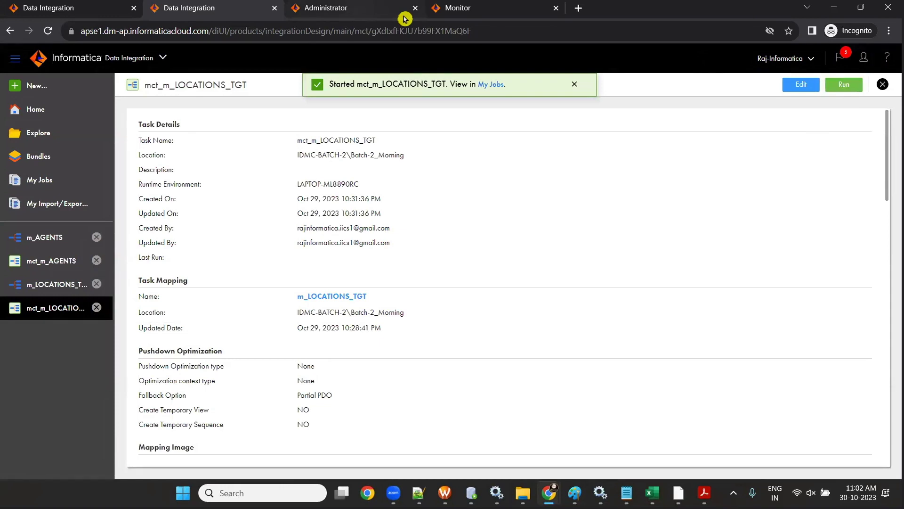
pyautogui.hotkey('ctrl', '4')
pyautogui.click(37, 110)
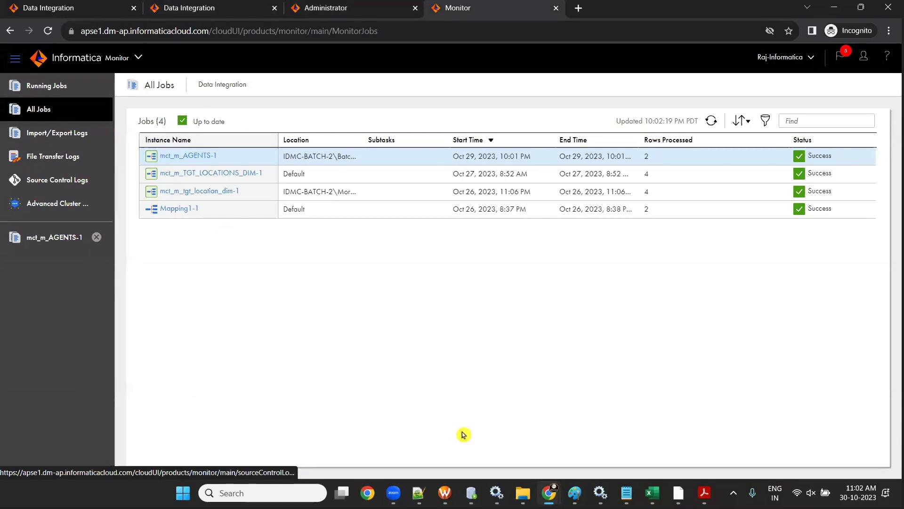
# - Refresh the All Jobs list until mct_m_LOCATIONS_TGT-1 shows Success, then open its details
pyautogui.click(711, 121)
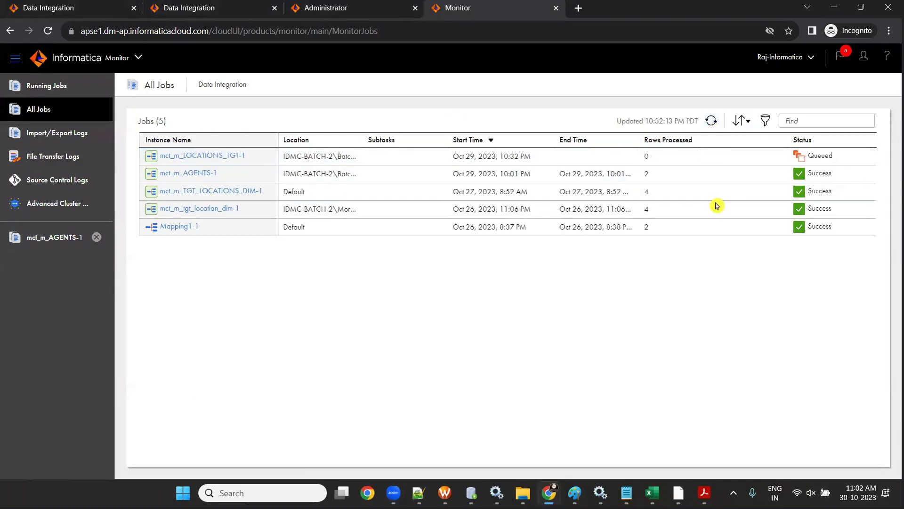
pyautogui.click(712, 120)
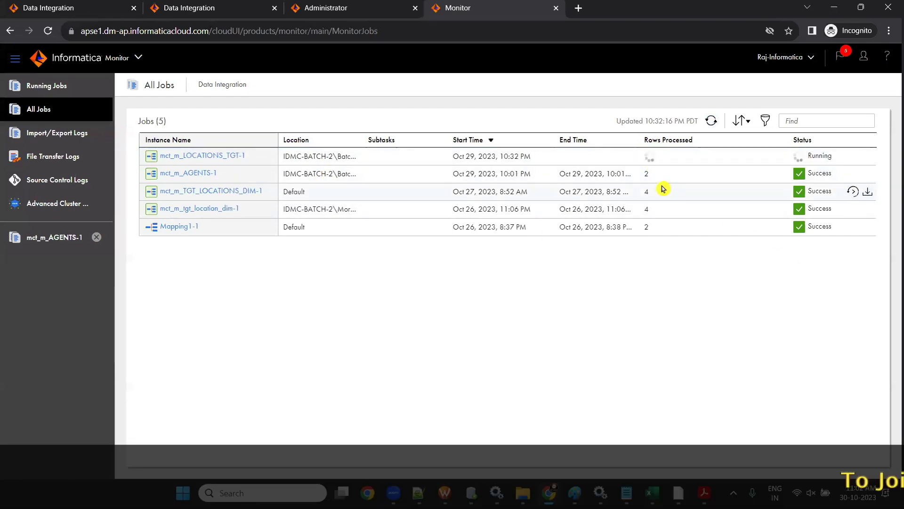
pyautogui.click(711, 122)
pyautogui.click(713, 124)
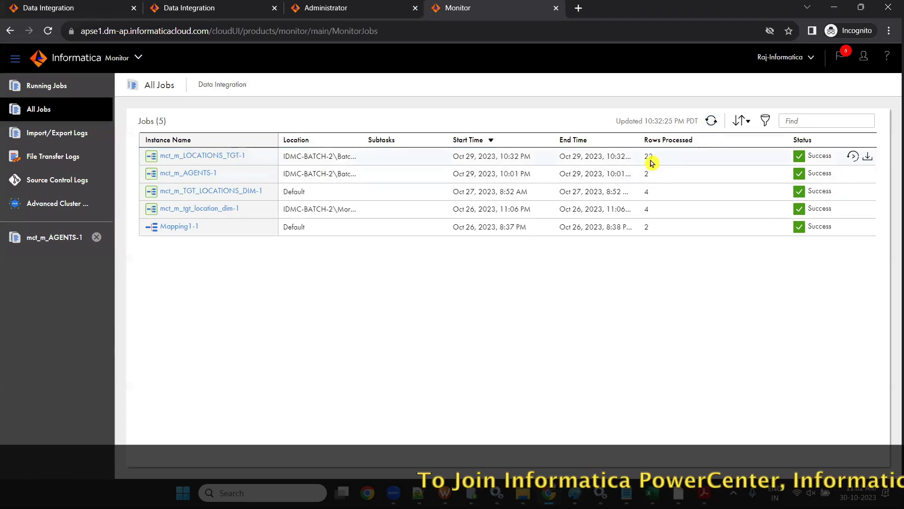
pyautogui.click(209, 156)
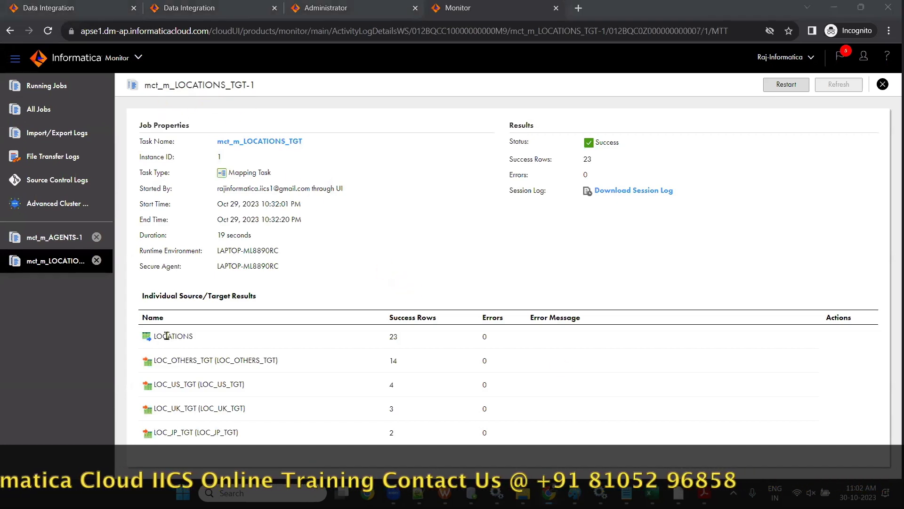
# - Check the success rows: 23 read from LOCATIONS, loaded as 2 JP, 3 UK, 4 US and 14 others
pyautogui.doubleClick(387, 339)
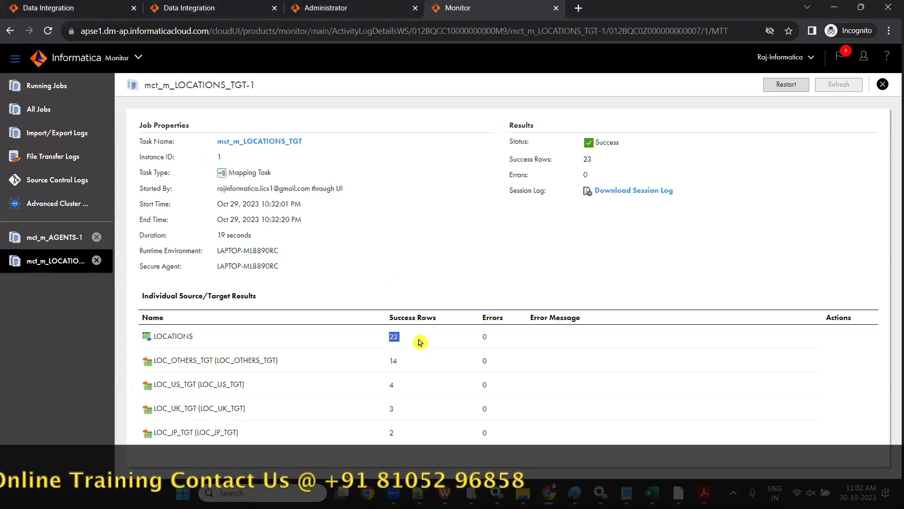
pyautogui.doubleClick(392, 432)
pyautogui.doubleClick(391, 410)
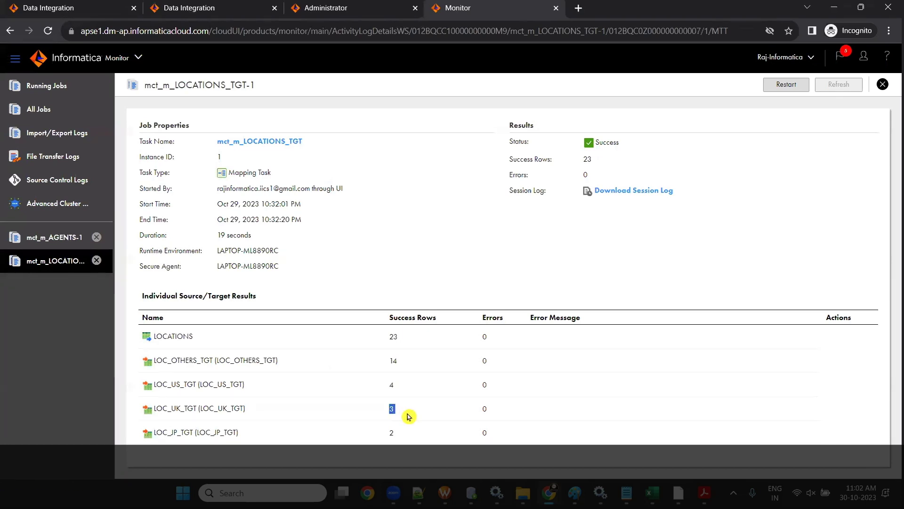
pyautogui.doubleClick(409, 385)
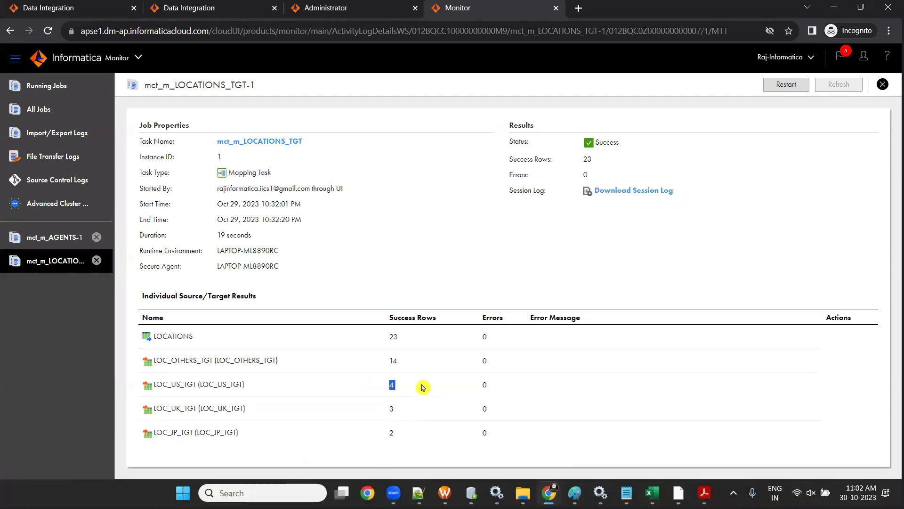
pyautogui.doubleClick(421, 363)
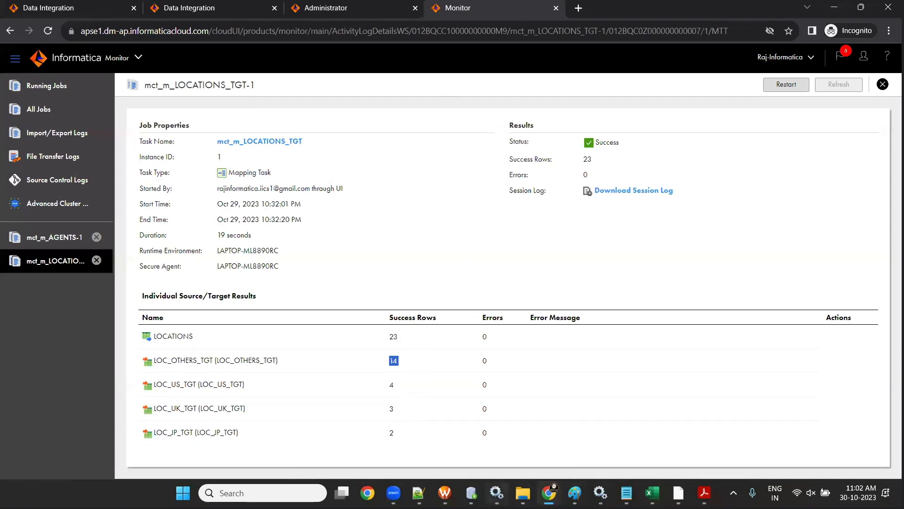
pyautogui.click(471, 493)
# - Write and run select * from LOC_US_TGT below the create-table statements
pyautogui.click(316, 205)
pyautogui.press('Return')
pyautogui.write('select * from')
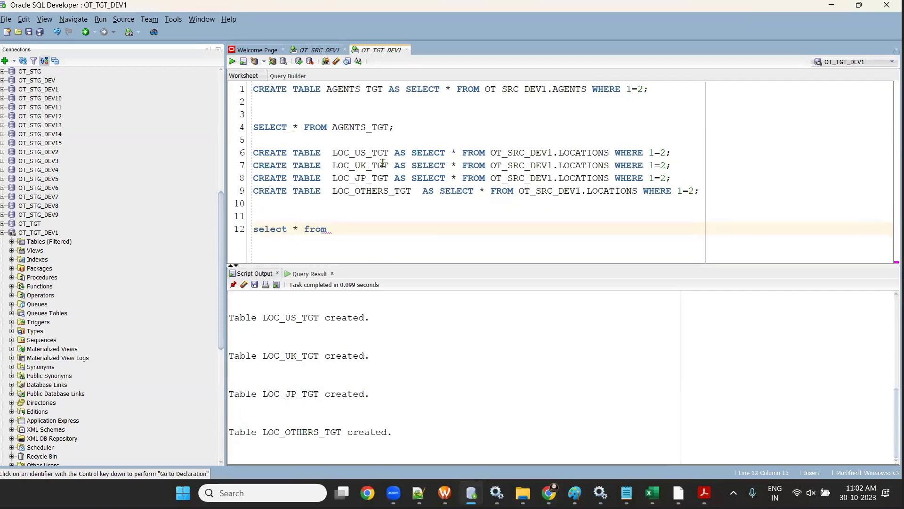
pyautogui.moveTo(356, 141); pyautogui.dragTo(396, 128)
pyautogui.doubleClick(361, 153)
pyautogui.click(355, 234)
pyautogui.click(518, 262)
pyautogui.doubleClick(367, 153)
pyautogui.hotkey('ctrl', 'c')
pyautogui.click(347, 231)
pyautogui.hotkey('ctrl', 'v')
pyautogui.write("'")
pyautogui.write(';')
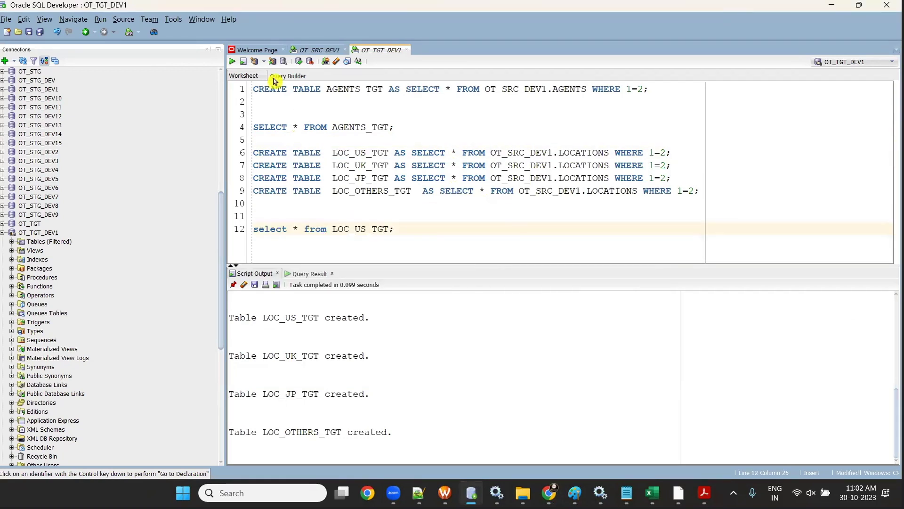
pyautogui.click(232, 61)
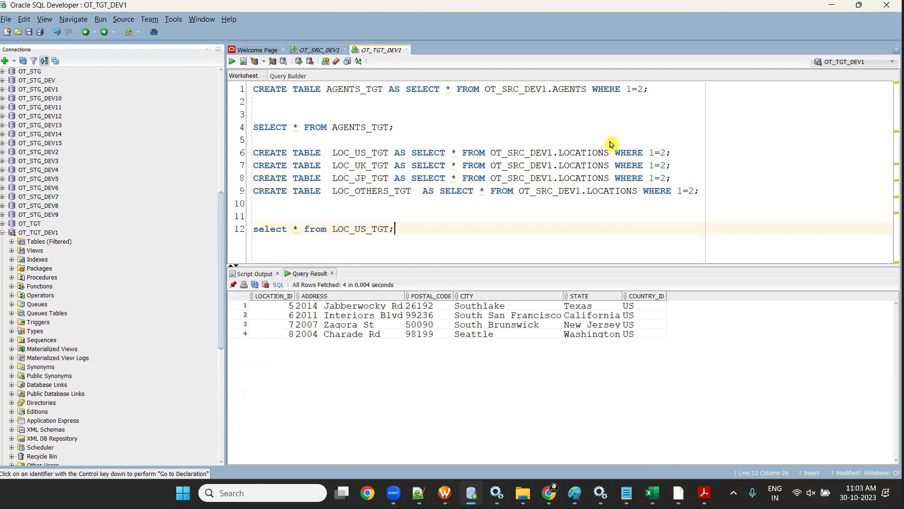
# - Copy the query, change it to LOC_UK_TGT, and run it to see the three UK rows
pyautogui.click(235, 228)
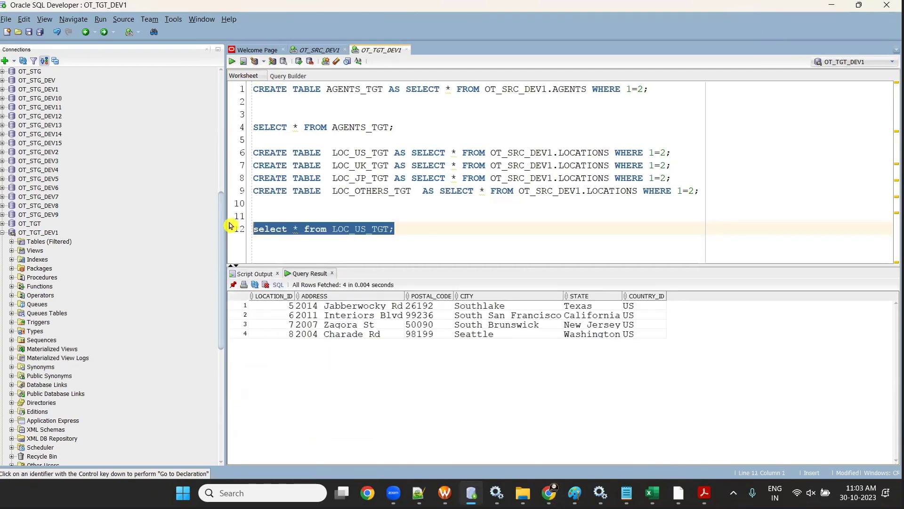
pyautogui.click(451, 236)
pyautogui.press('Return')
pyautogui.press('Return')
pyautogui.hotkey('ctrl', 'v')
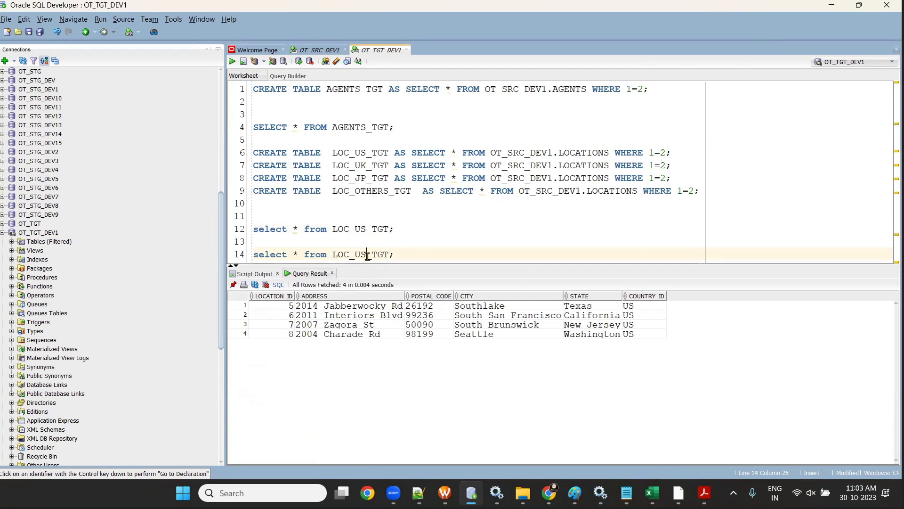
pyautogui.write('K')
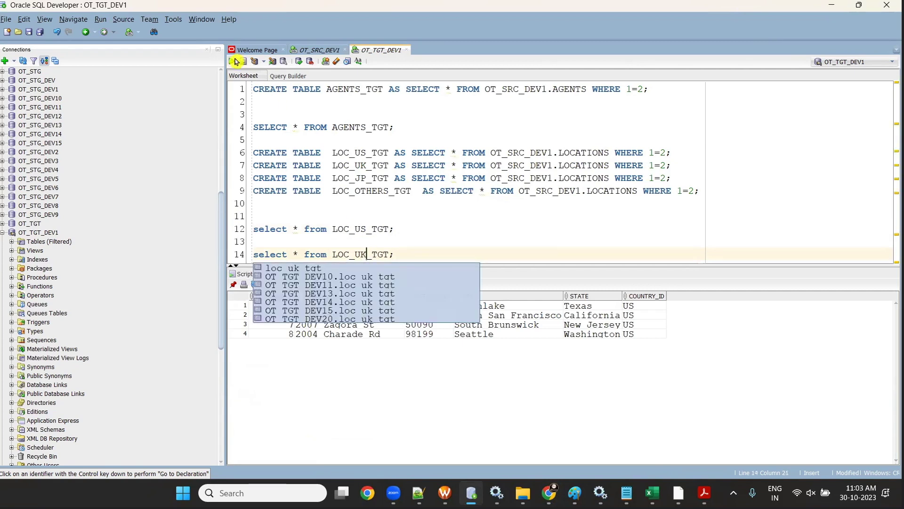
pyautogui.click(235, 61)
pyautogui.moveTo(709, 305); pyautogui.dragTo(694, 329)
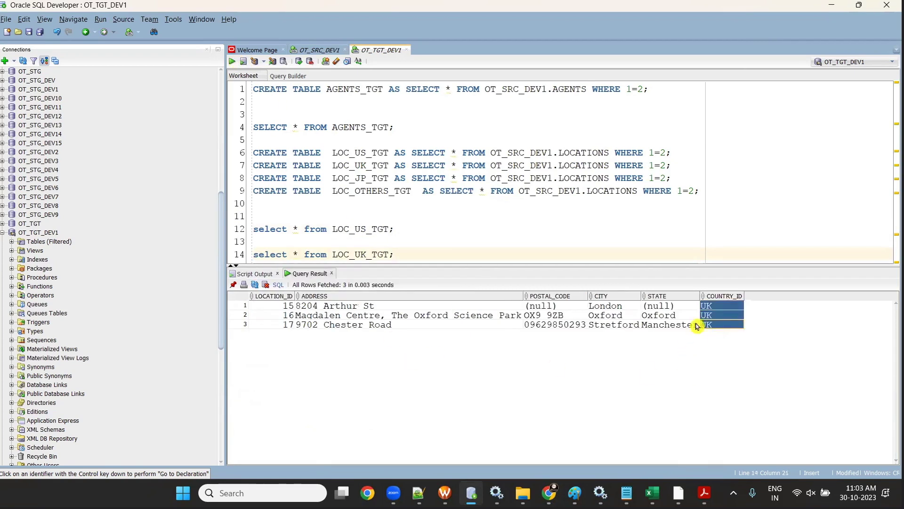
pyautogui.hotkey('ctrl', 'Return')
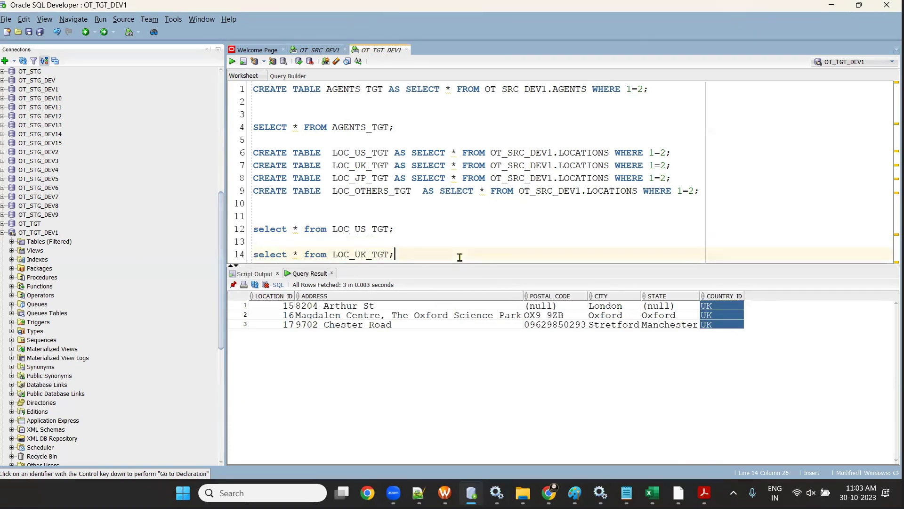
# - Duplicate the query for LOC_JP_TGT and run it, returning 2 rows
pyautogui.press('Return')
pyautogui.press('Return')
pyautogui.press('Return')
pyautogui.hotkey('ctrl', 'v')
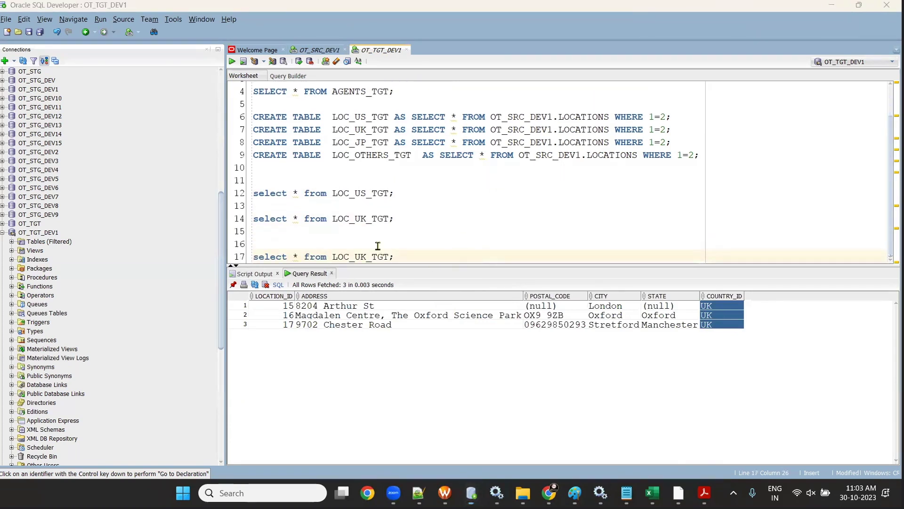
pyautogui.press('BackSpace')
pyautogui.press('BackSpace')
pyautogui.write('JP')
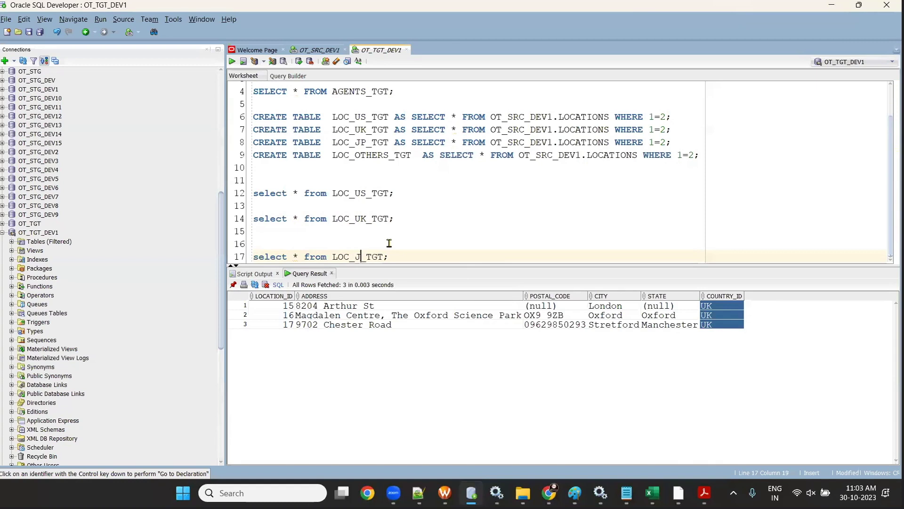
pyautogui.click(232, 62)
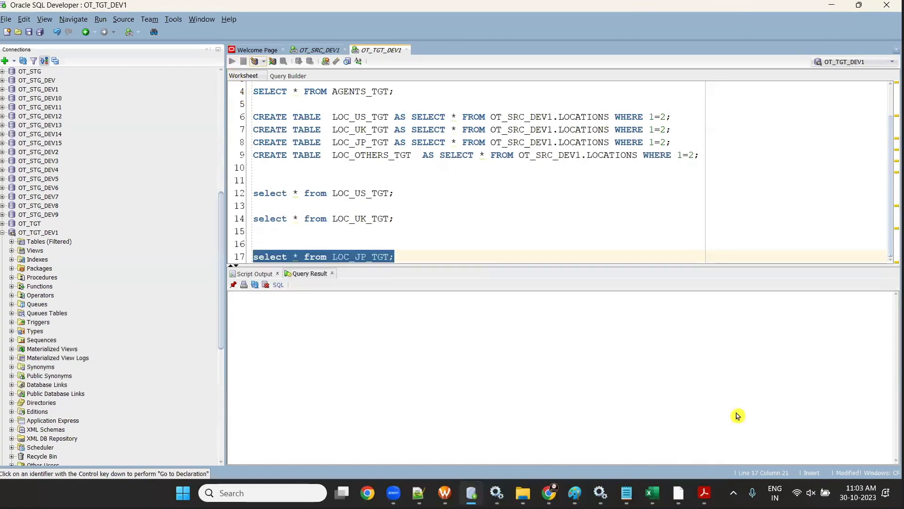
pyautogui.moveTo(393, 256); pyautogui.dragTo(228, 245)
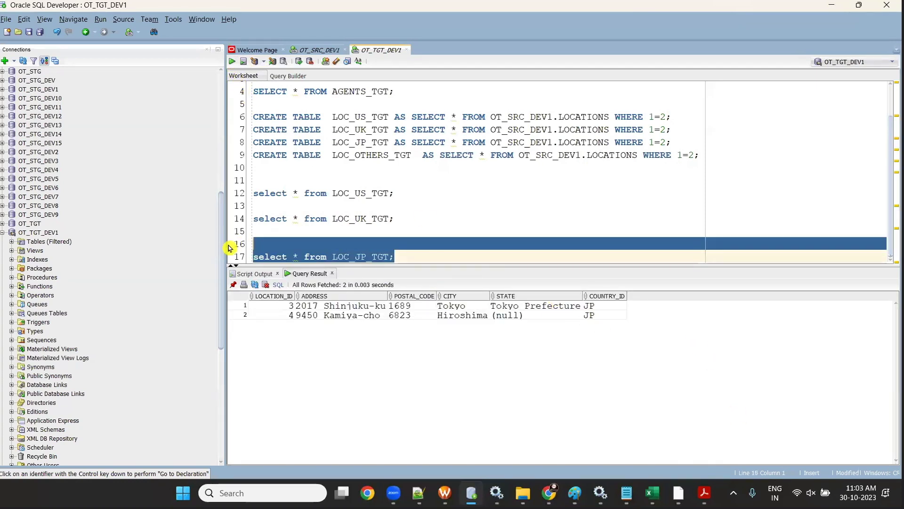
pyautogui.click(478, 260)
pyautogui.press('Return')
pyautogui.press('Return')
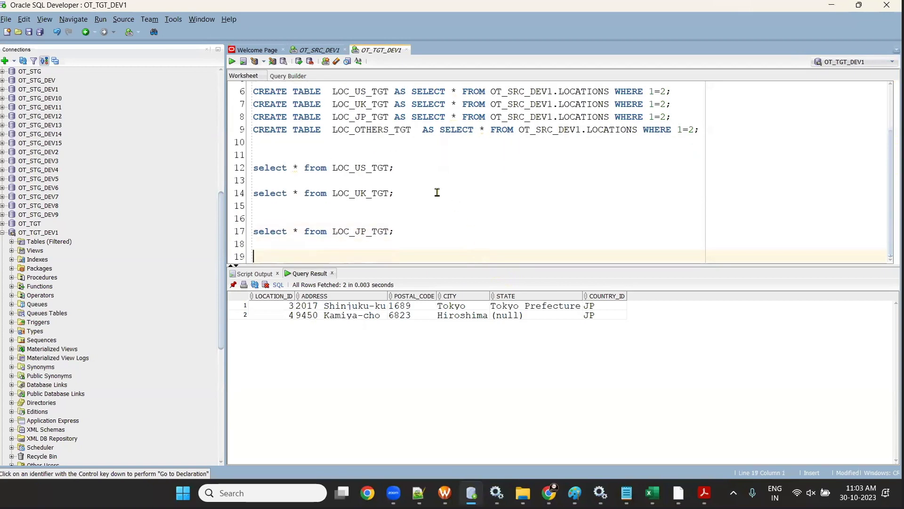
# - Build and run select * FROM LOC_OTHERS_TGT, checking its 14 non-US/UK/JP rows
pyautogui.doubleClick(350, 128)
pyautogui.hotkey('ctrl', 'c')
pyautogui.click(420, 244)
pyautogui.hotkey('ctrl', 'v')
pyautogui.moveTo(305, 230); pyautogui.dragTo(253, 231)
pyautogui.click(306, 230)
pyautogui.click(254, 244)
pyautogui.hotkey('ctrl', 'v')
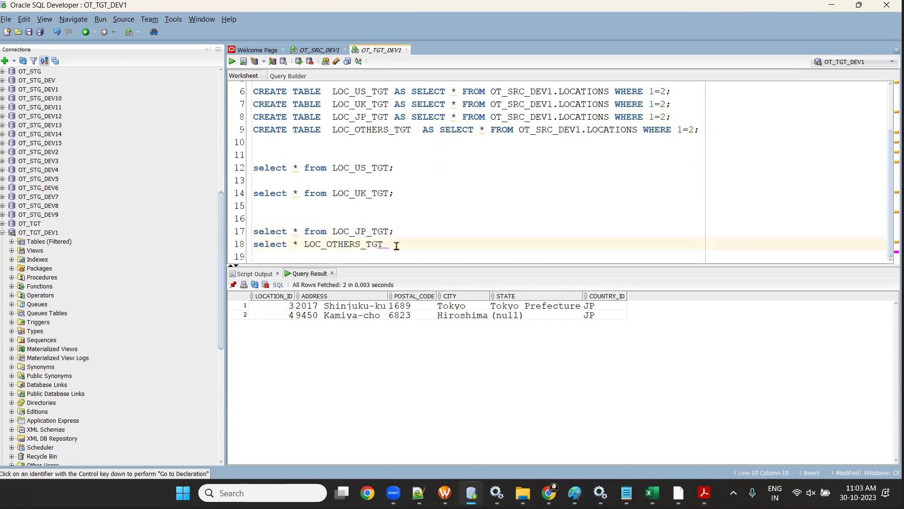
pyautogui.write(';')
pyautogui.click(303, 245)
pyautogui.write('FRO M')
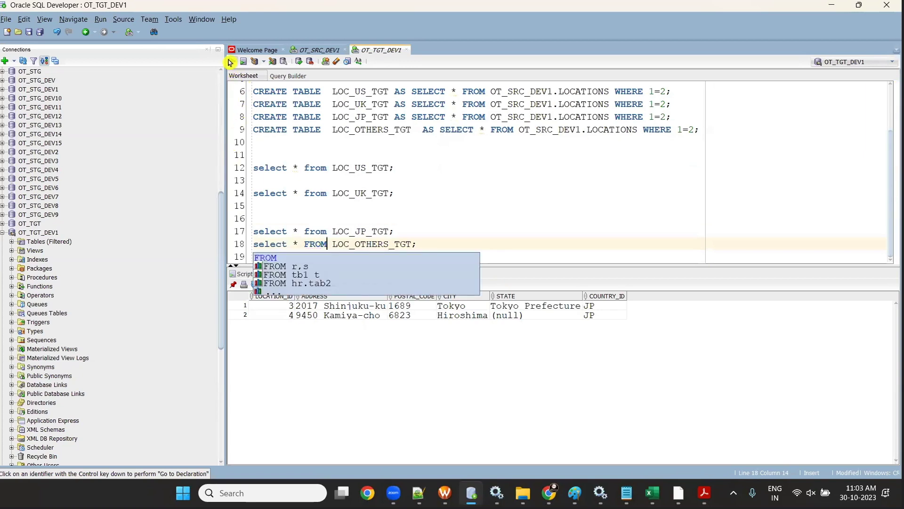
pyautogui.click(232, 61)
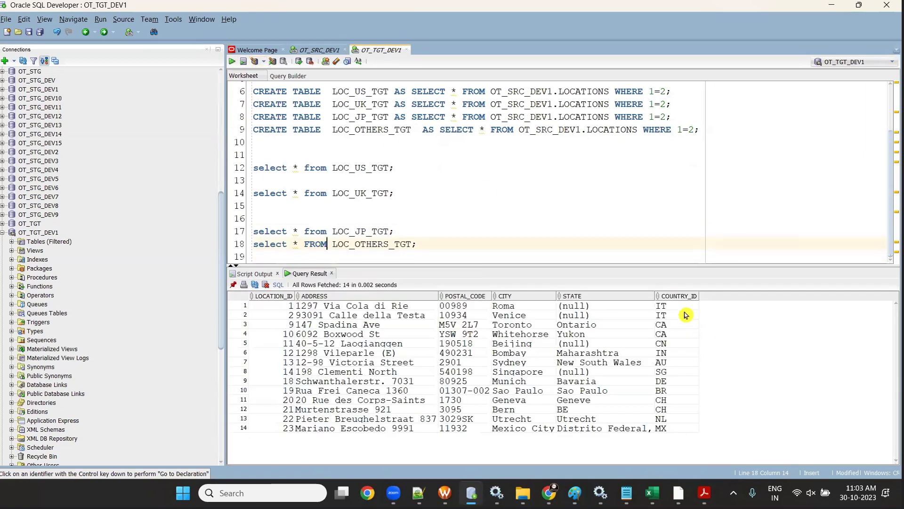
pyautogui.moveTo(683, 314); pyautogui.dragTo(677, 399)
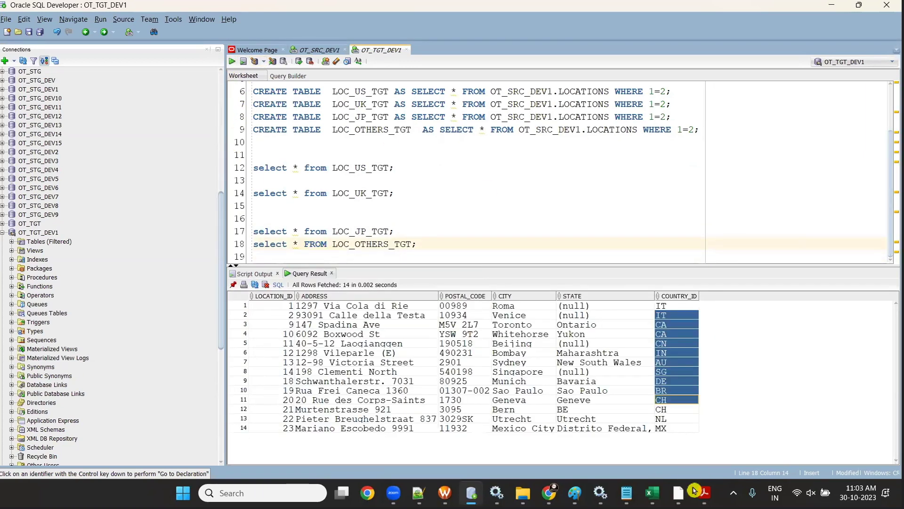
pyautogui.click(832, 6)
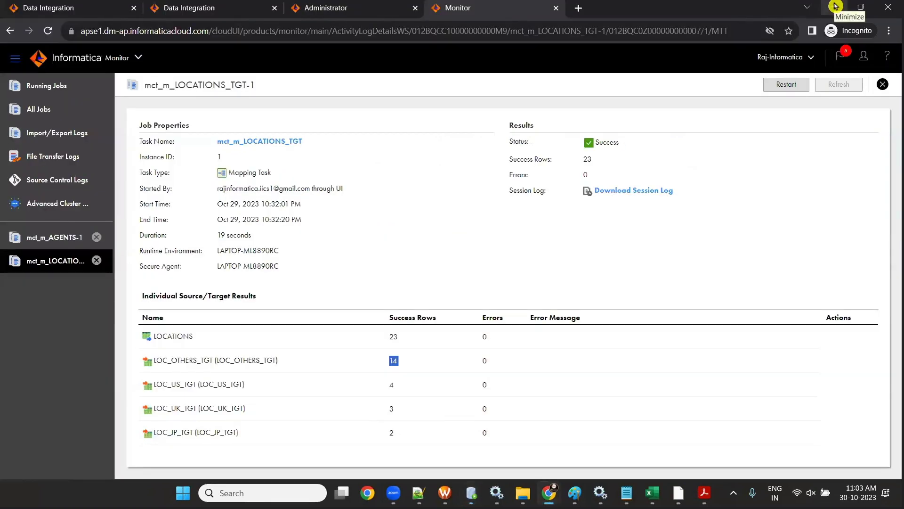
# - Open the m_LOCATIONS_TGT mapping design on the canvas
pyautogui.click(93, 8)
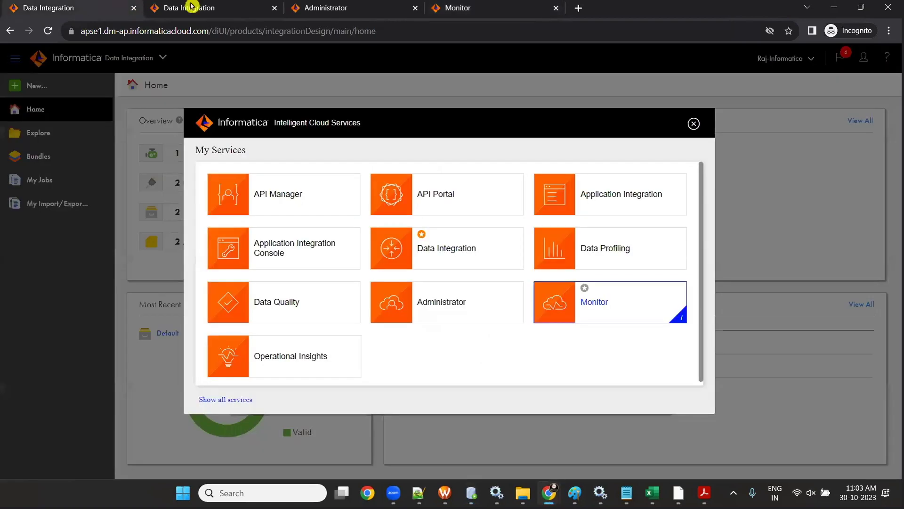
pyautogui.click(240, 6)
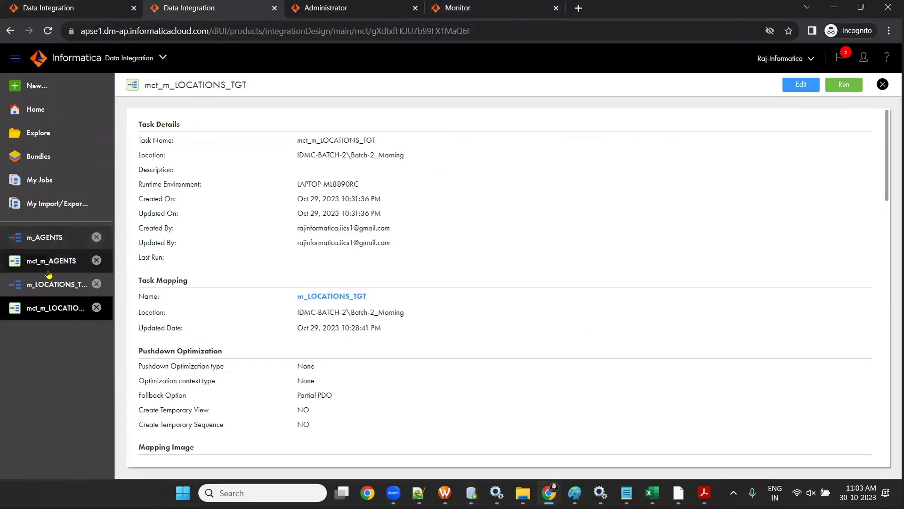
pyautogui.click(49, 288)
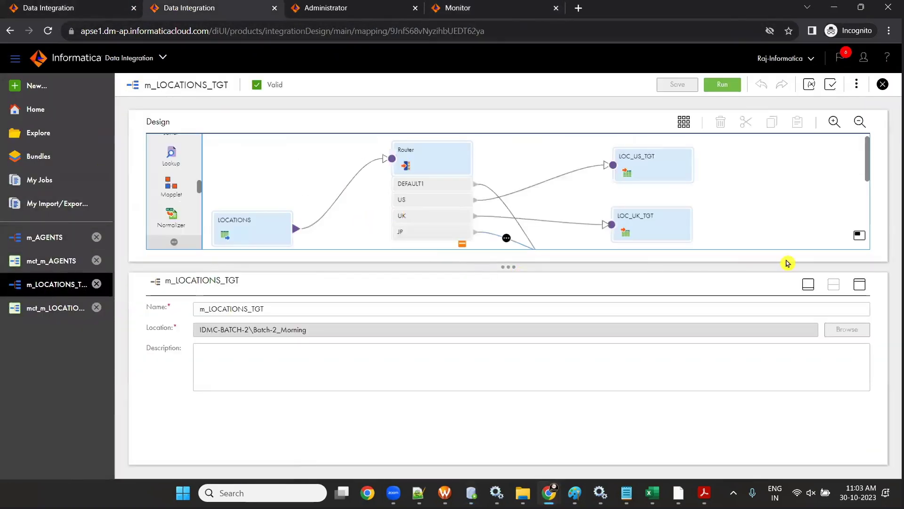
pyautogui.click(859, 285)
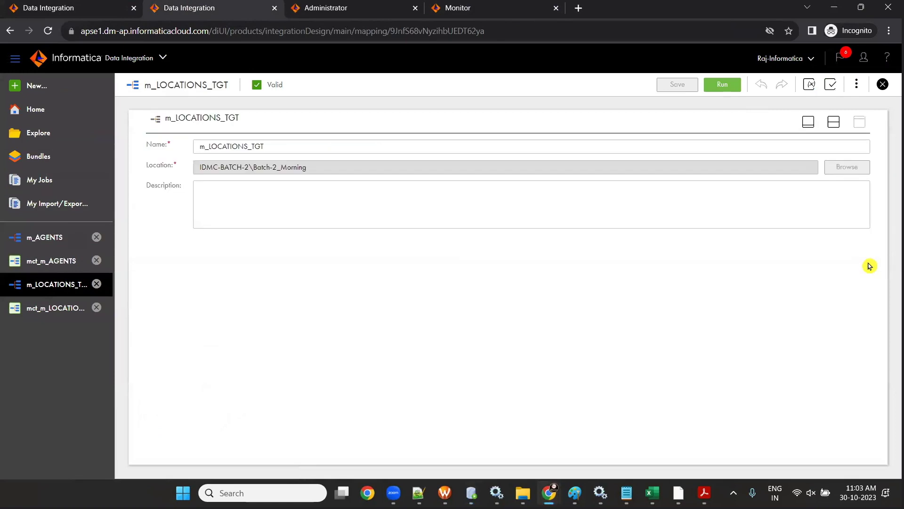
pyautogui.click(808, 121)
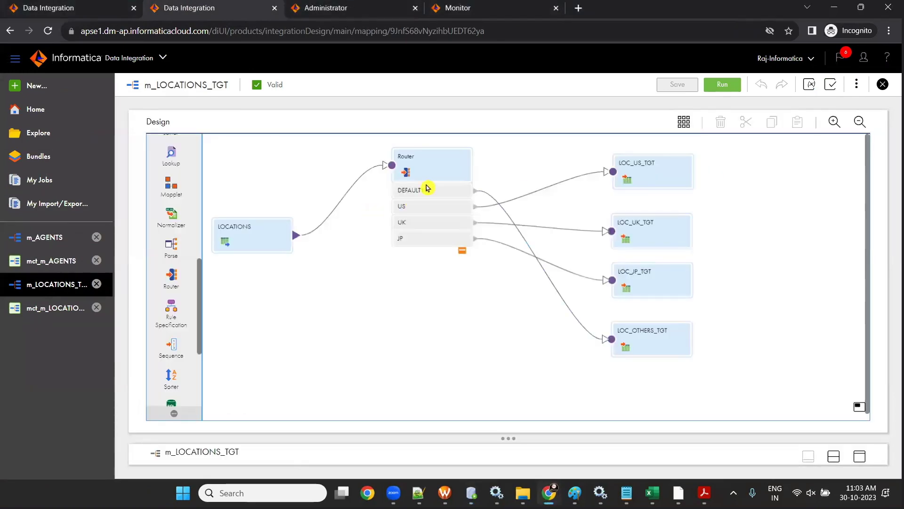
# - Rearrange the LOCATIONS and Router boxes side by side and save the mapping
pyautogui.moveTo(428, 188); pyautogui.dragTo(435, 229)
pyautogui.moveTo(257, 259); pyautogui.dragTo(253, 233)
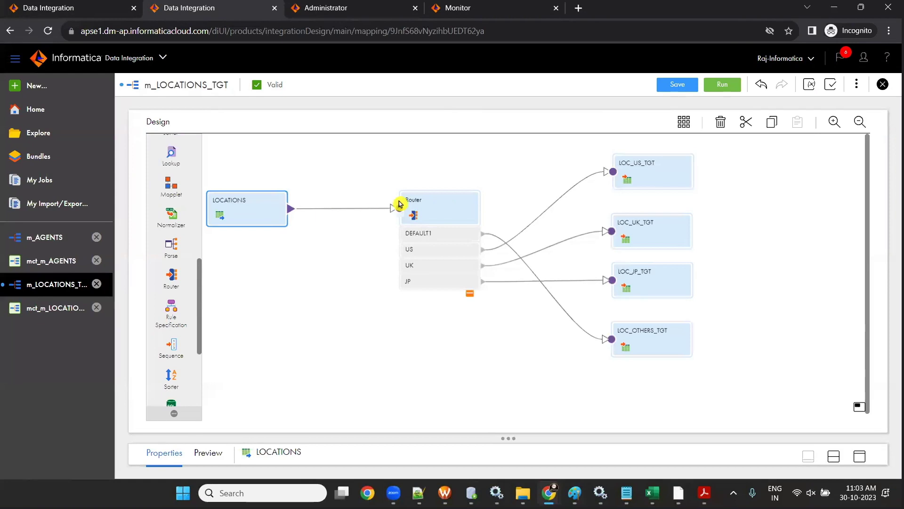
pyautogui.moveTo(424, 204); pyautogui.dragTo(407, 192)
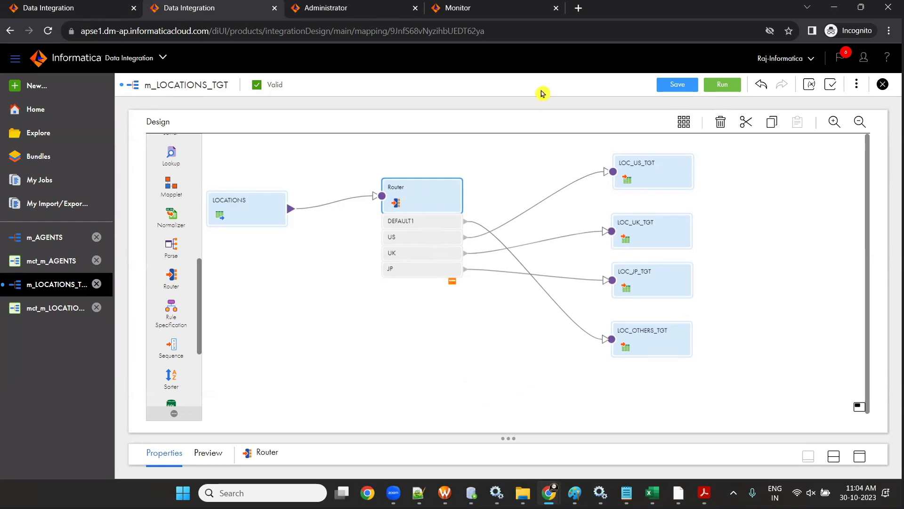
pyautogui.click(665, 86)
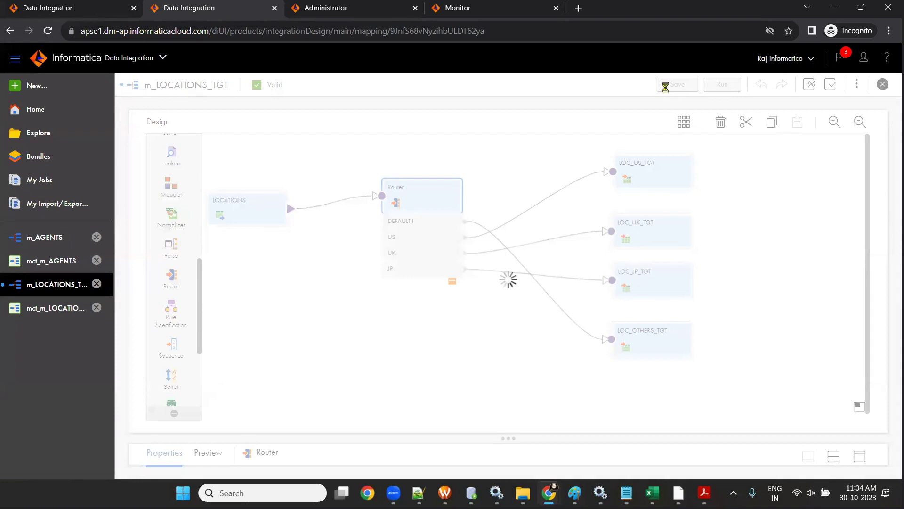
pyautogui.click(656, 493)
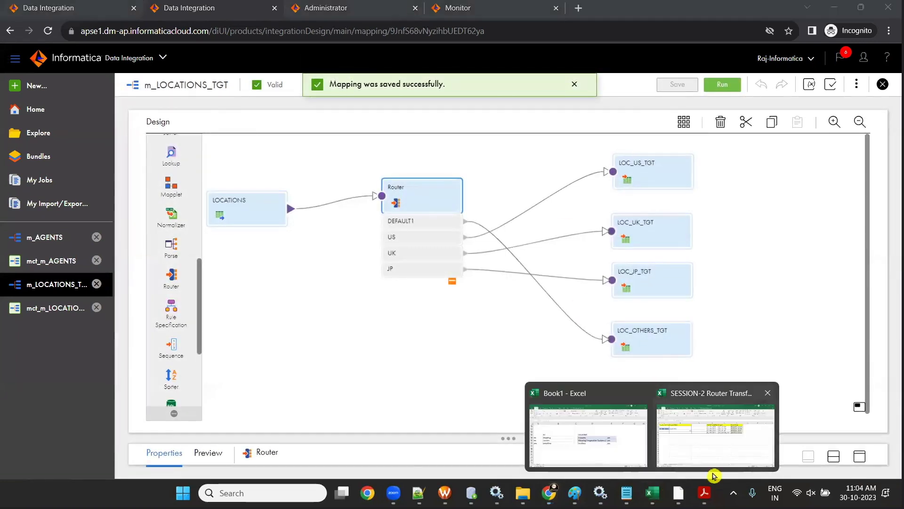
pyautogui.click(715, 467)
# - Open the TASK-2 sheet and review the EMP_TGT target names and their JOB_TITLE conditions
pyautogui.click(104, 457)
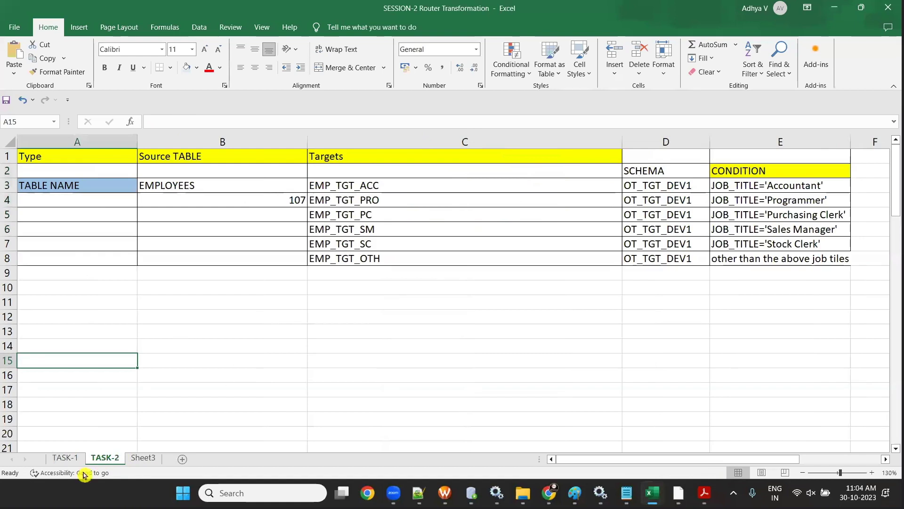
pyautogui.click(143, 458)
pyautogui.click(105, 457)
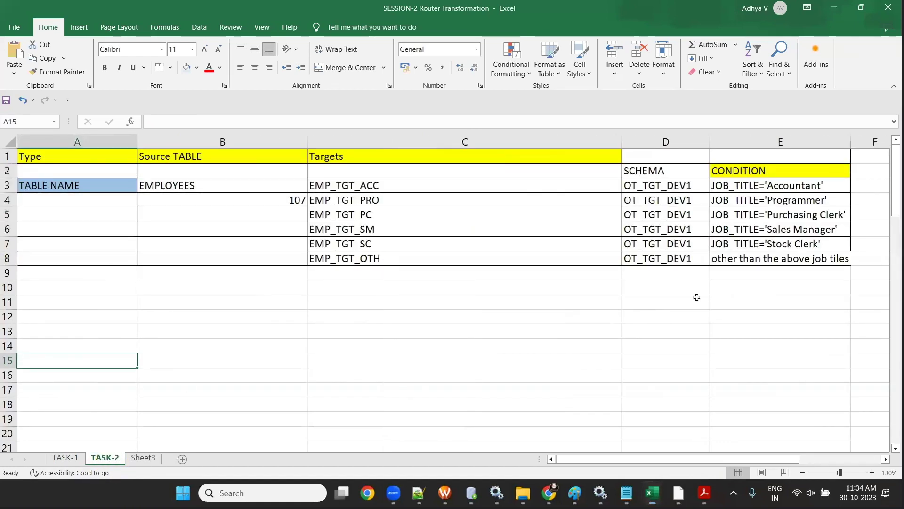
pyautogui.click(202, 182)
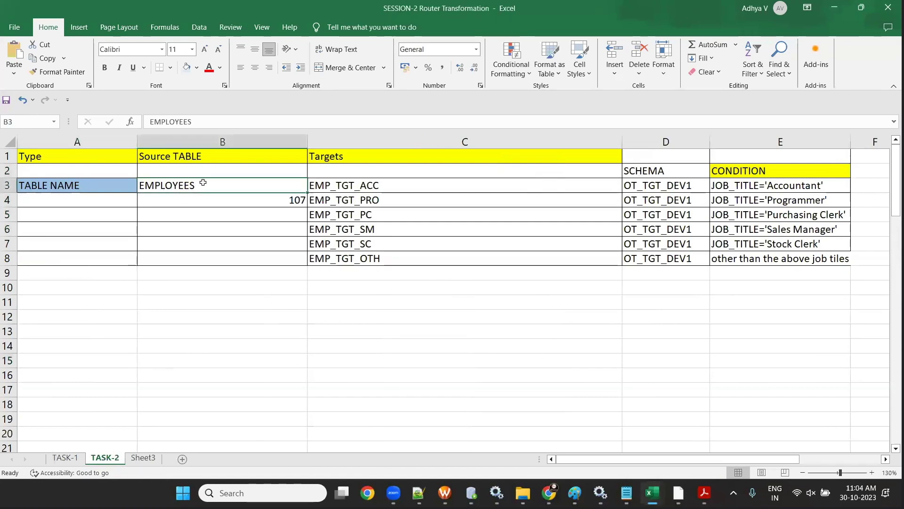
pyautogui.moveTo(380, 186); pyautogui.dragTo(395, 260)
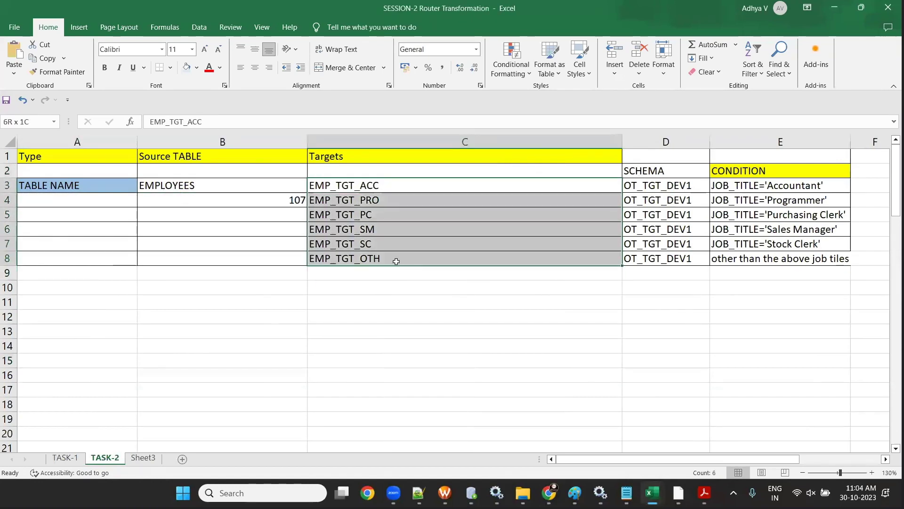
pyautogui.moveTo(770, 193); pyautogui.dragTo(782, 260)
pyautogui.moveTo(380, 189); pyautogui.dragTo(406, 265)
pyautogui.moveTo(390, 184); pyautogui.dragTo(403, 265)
pyautogui.click(411, 315)
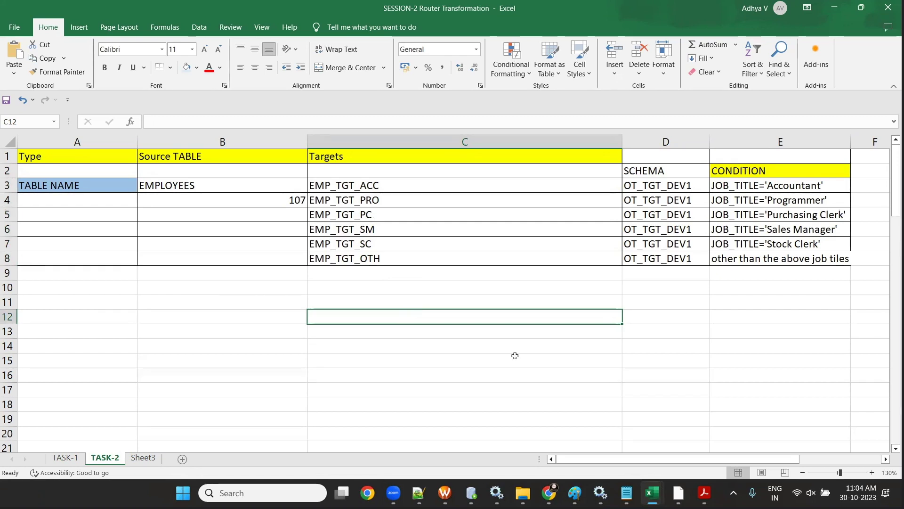
# - Check and dismiss the Windows notification and calendar flyout twice to uncover the TASK-2 table
pyautogui.click(862, 493)
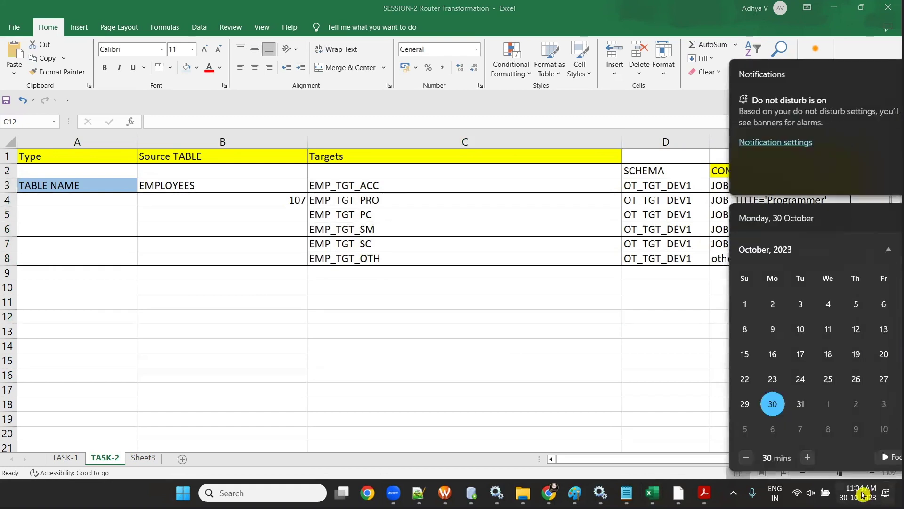
pyautogui.click(658, 217)
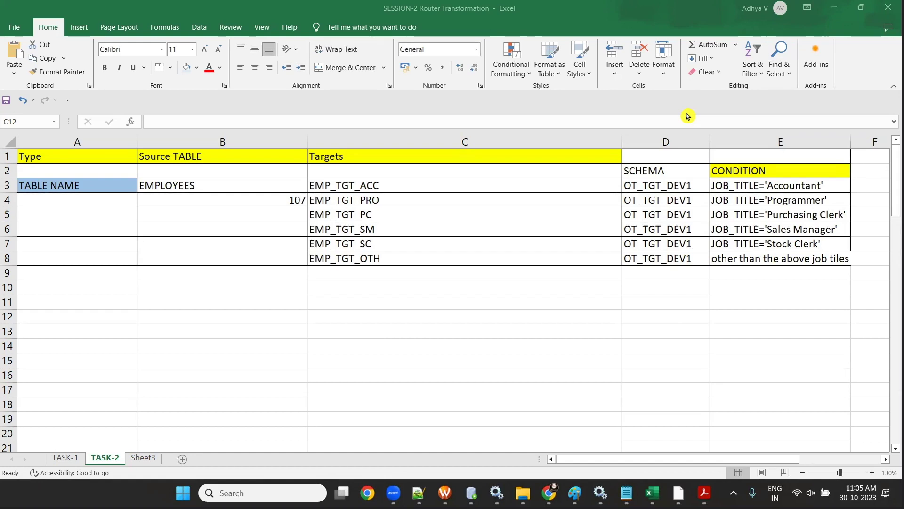
pyautogui.click(858, 493)
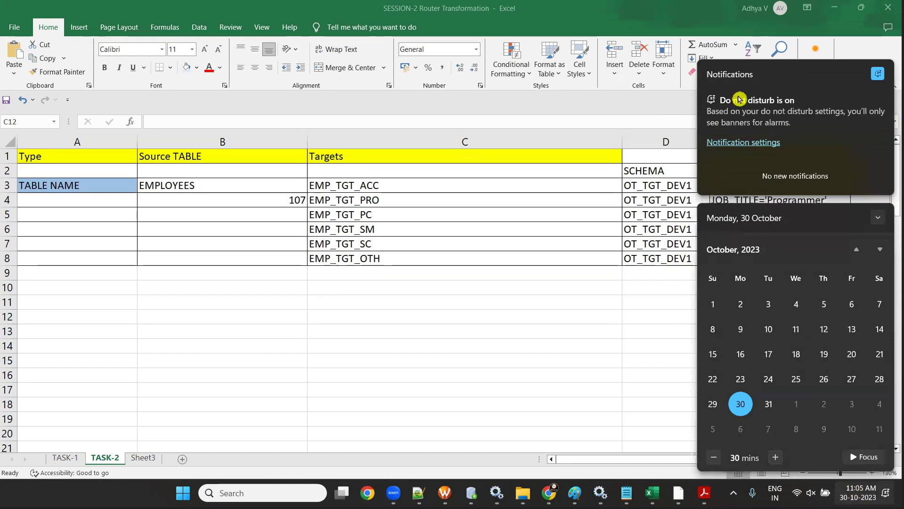
pyautogui.click(579, 393)
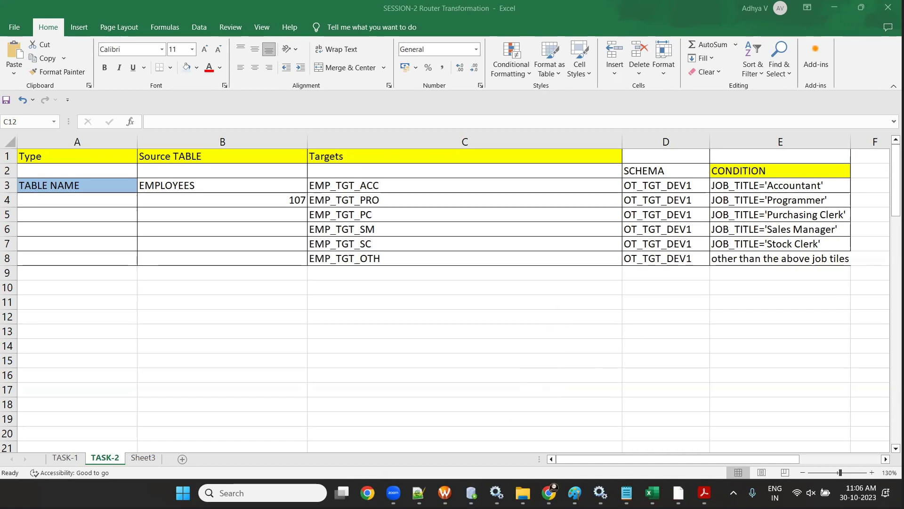
# - Switch to the browser, close the training site's ad popup, and return to YouTube
pyautogui.moveTo(549, 493)
pyautogui.click(518, 414)
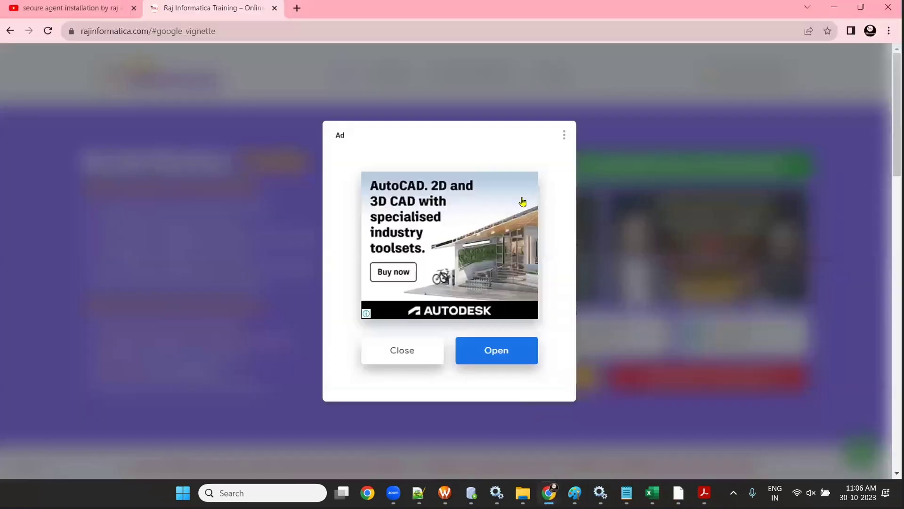
pyautogui.click(416, 348)
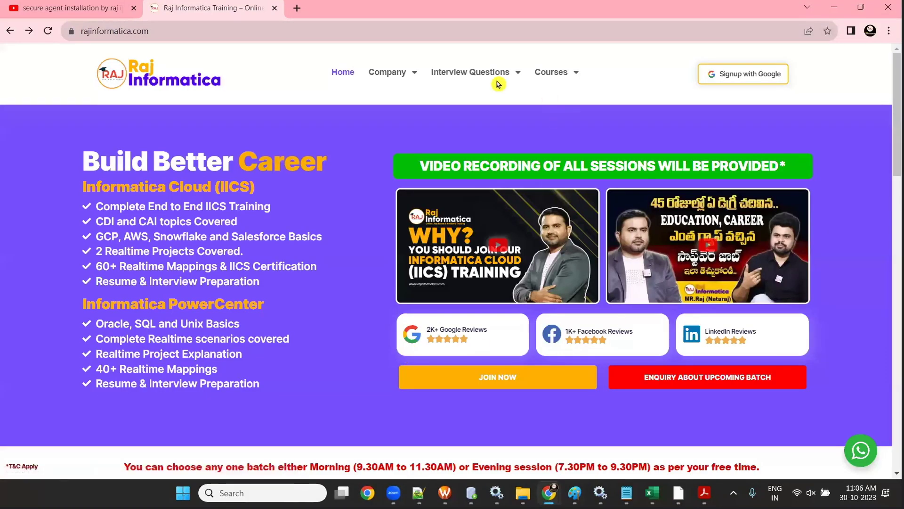
pyautogui.click(97, 7)
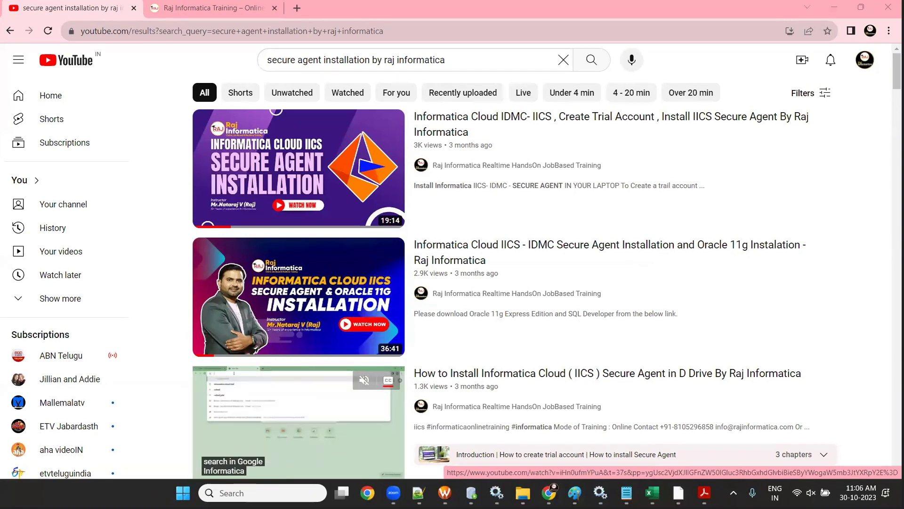
# - Search YouTube for 'INFORMATICA INSTALLATION BY RAJ' and open the Powercenter 10 installation video
pyautogui.moveTo(448, 60); pyautogui.dragTo(176, 58)
pyautogui.press('BackSpace')
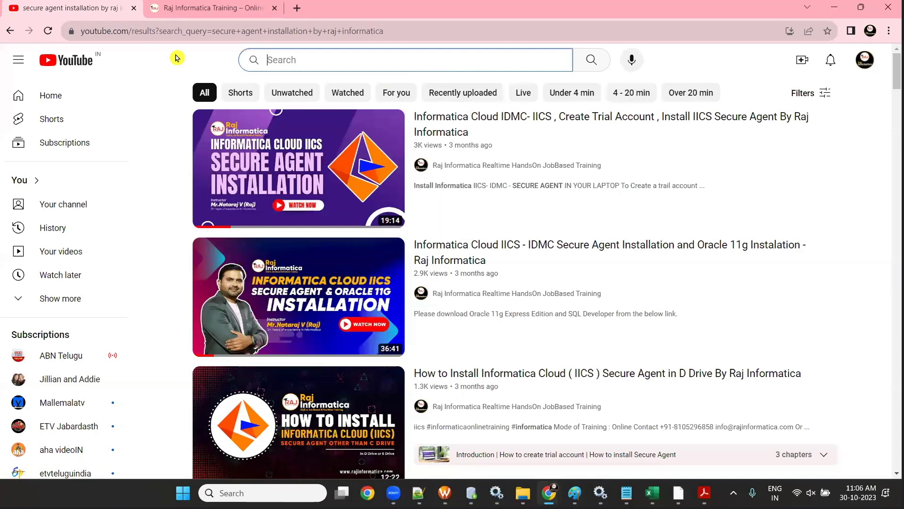
pyautogui.write('INFO')
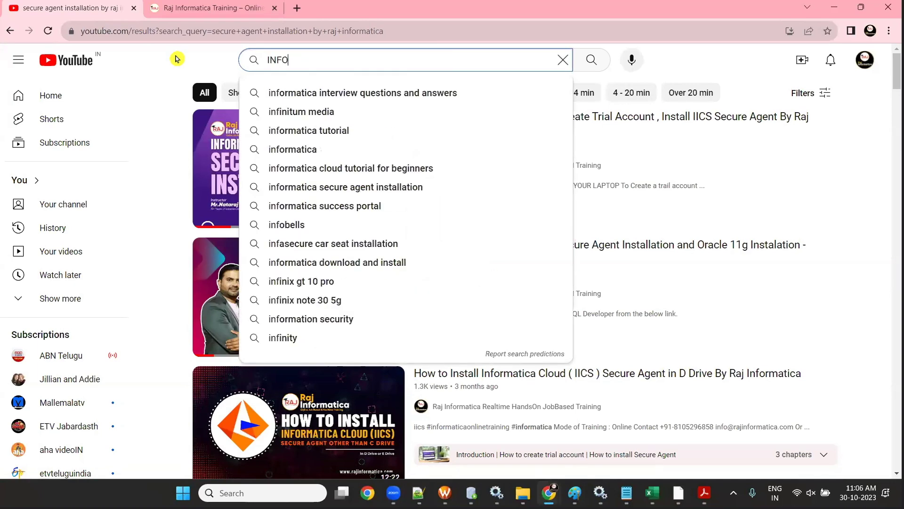
pyautogui.write('RMATICA IN')
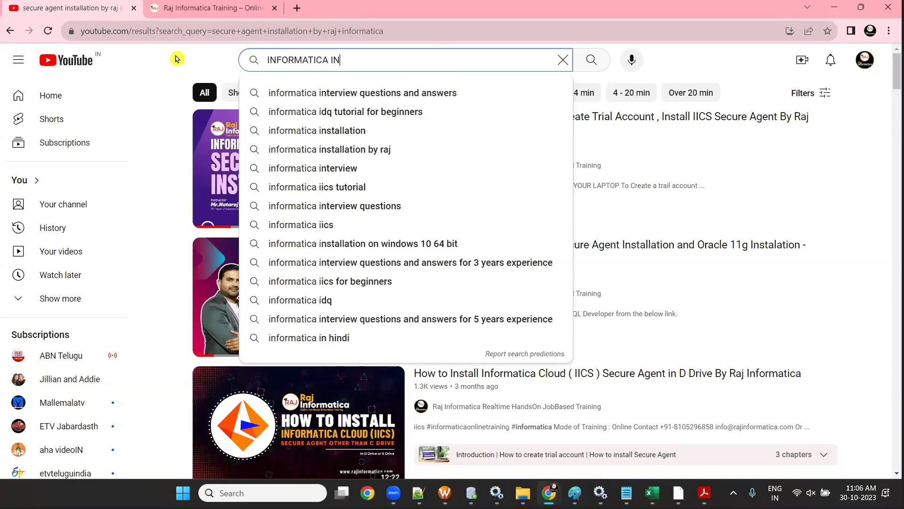
pyautogui.write('STALLATION BY RAJ')
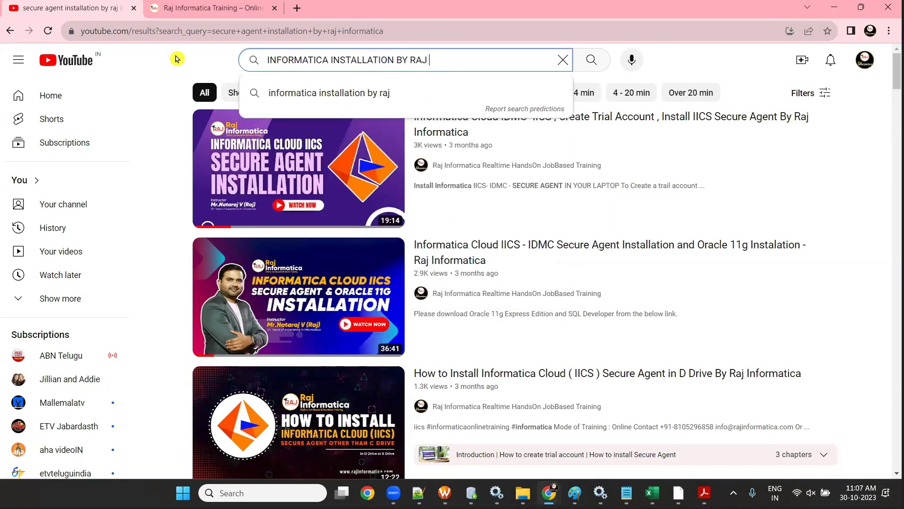
pyautogui.click(323, 92)
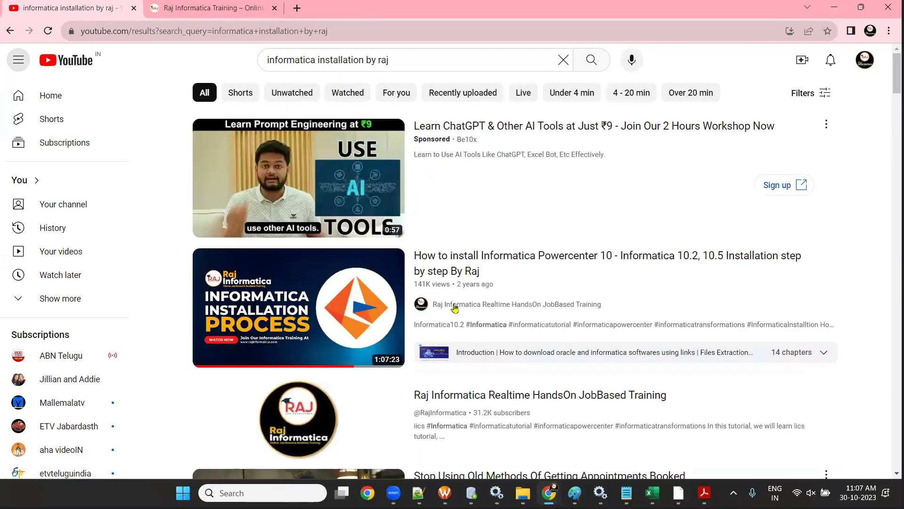
pyautogui.click(464, 267)
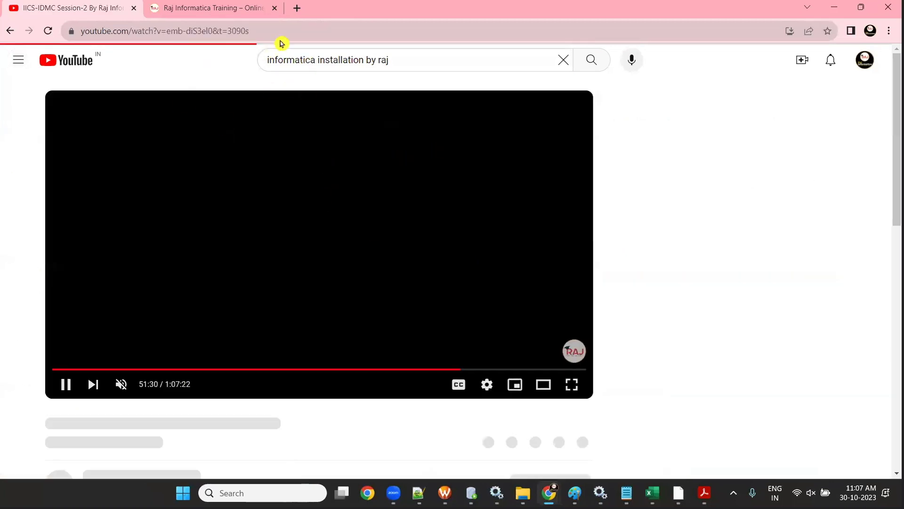
# - Pause the installation video and read through its full description
pyautogui.click(279, 31)
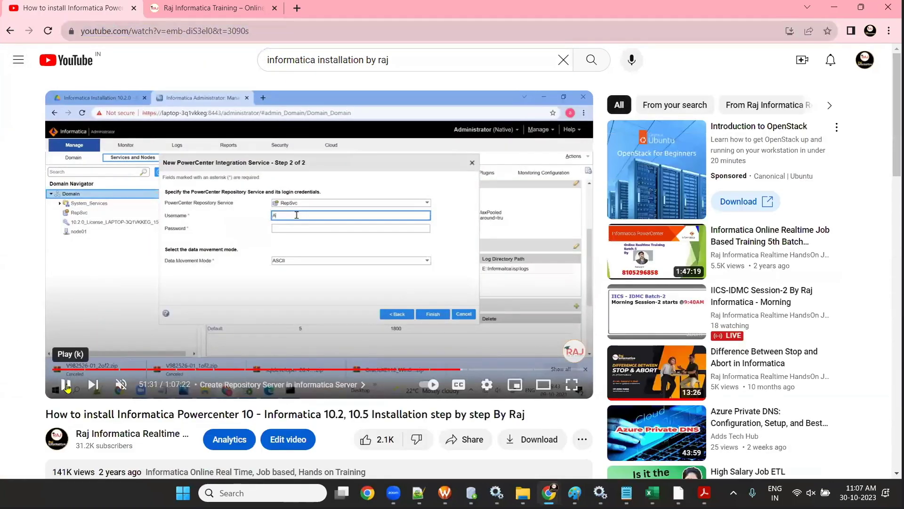
pyautogui.hotkey('alt', 'Tab')
pyautogui.hotkey('alt', 'Tab')
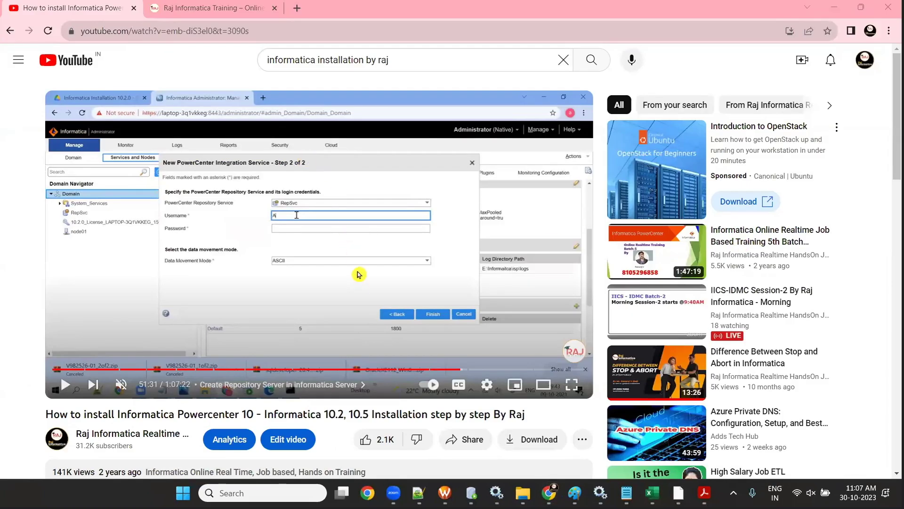
pyautogui.scroll(-2, 354, 268)
pyautogui.scroll(-2, 353, 266)
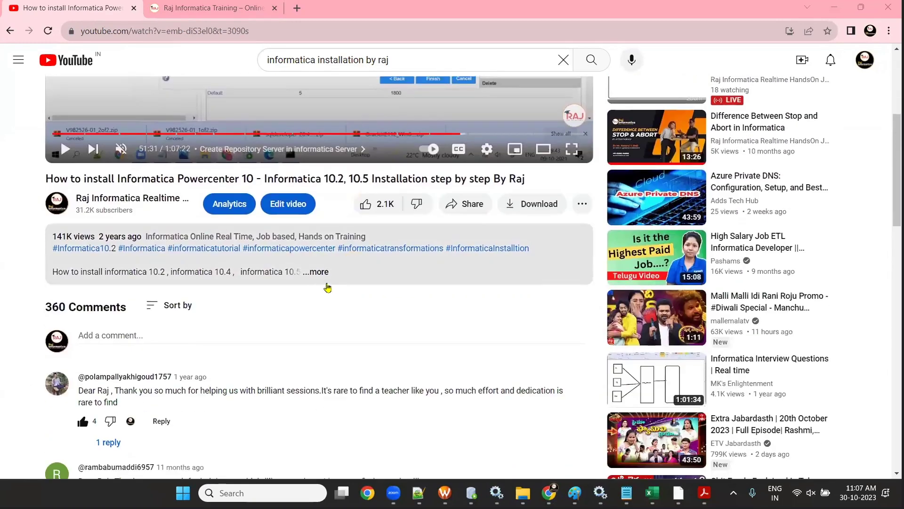
pyautogui.click(315, 270)
pyautogui.scroll(-3, 319, 282)
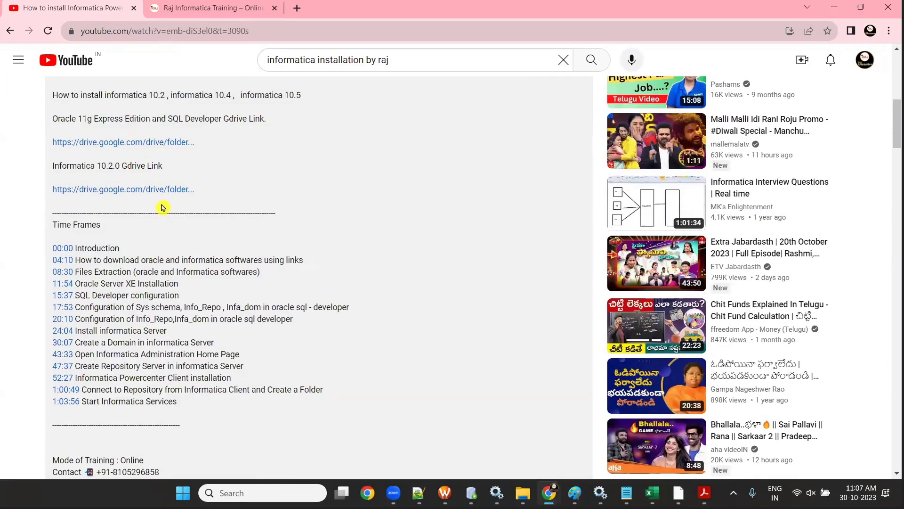
pyautogui.scroll(5, 174, 209)
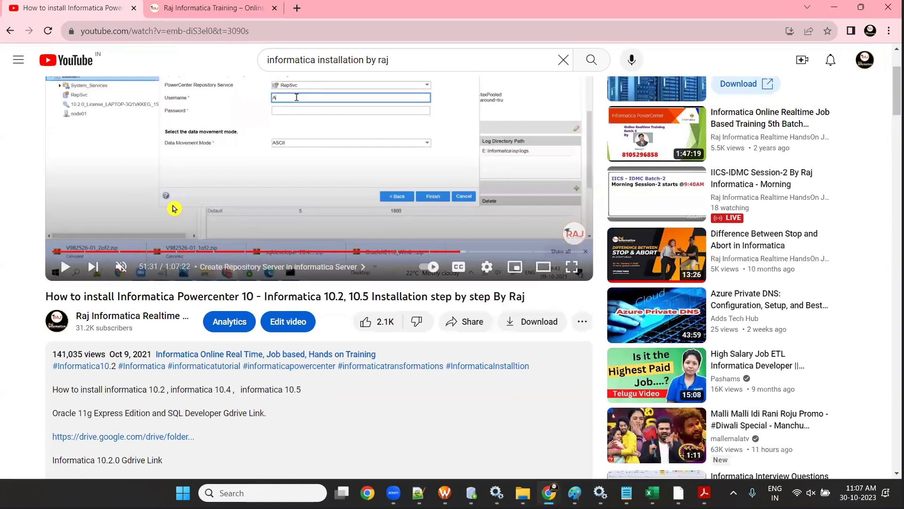
pyautogui.scroll(2, 174, 208)
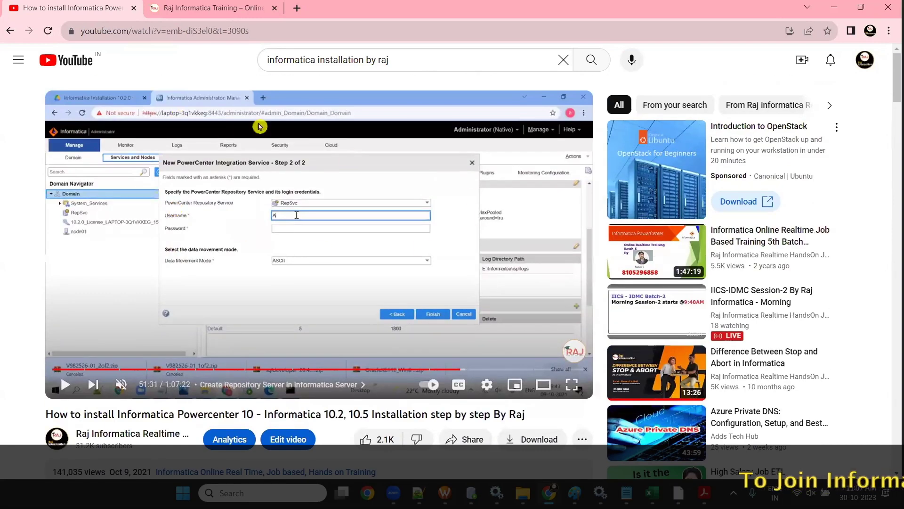
# - Open the Raj Informatica channel, scroll through its Videos list, then minimize the browser
pyautogui.click(10, 31)
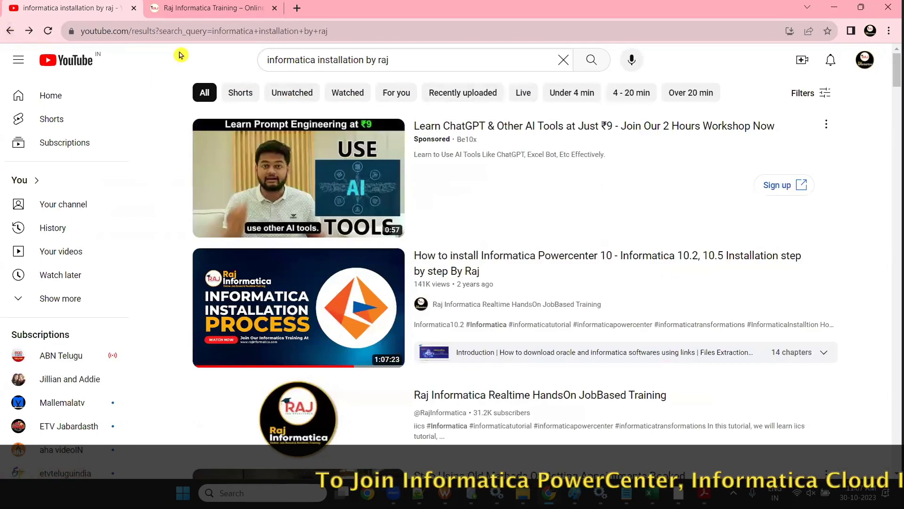
pyautogui.click(447, 304)
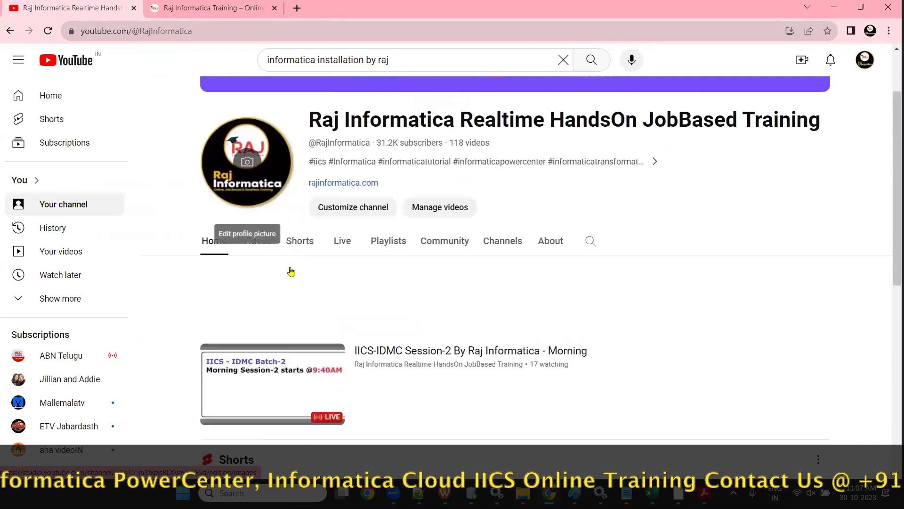
pyautogui.click(261, 214)
pyautogui.scroll(-5, 416, 330)
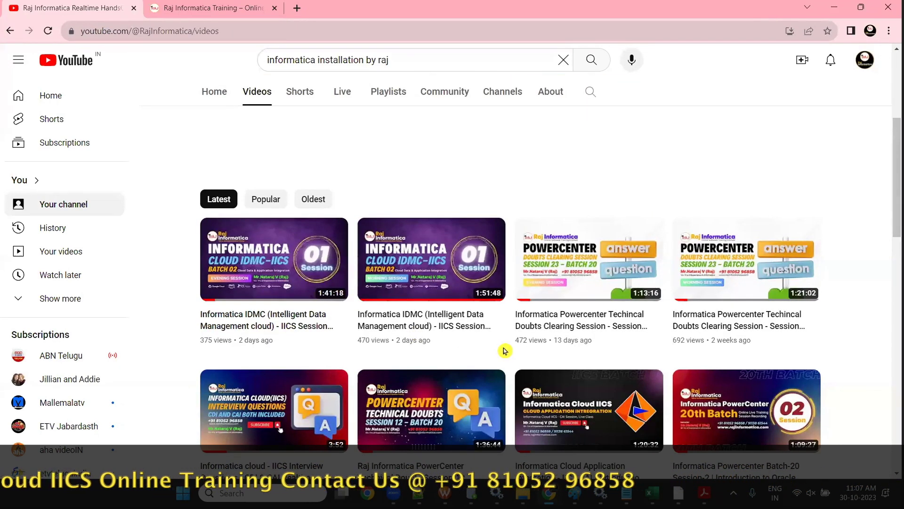
pyautogui.scroll(-3, 504, 351)
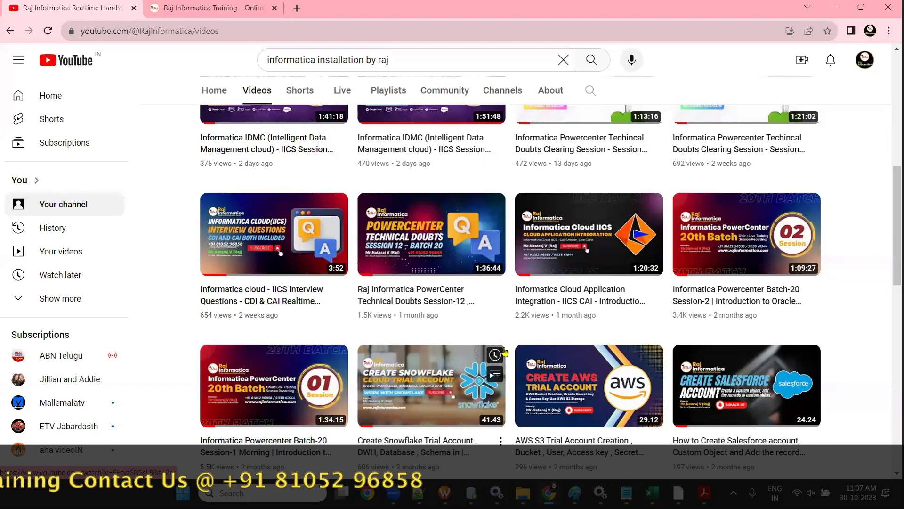
pyautogui.scroll(-11, 504, 351)
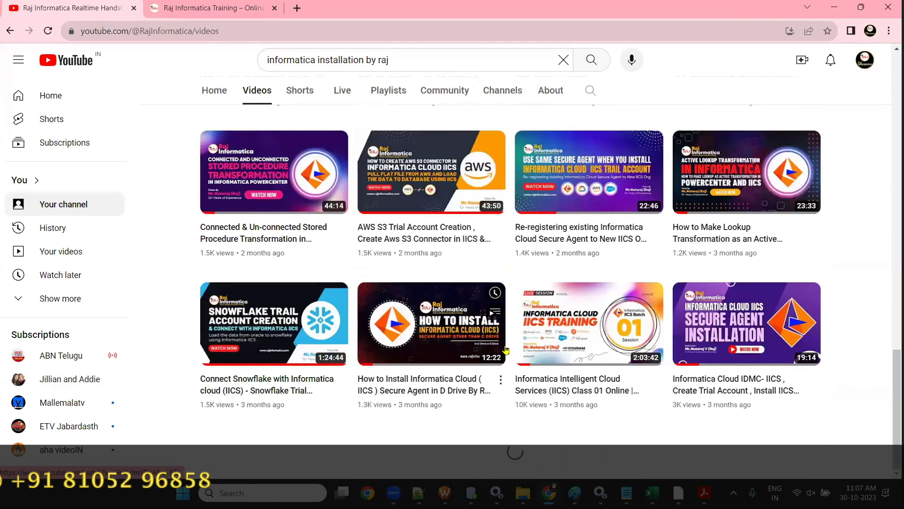
pyautogui.scroll(-10, 506, 349)
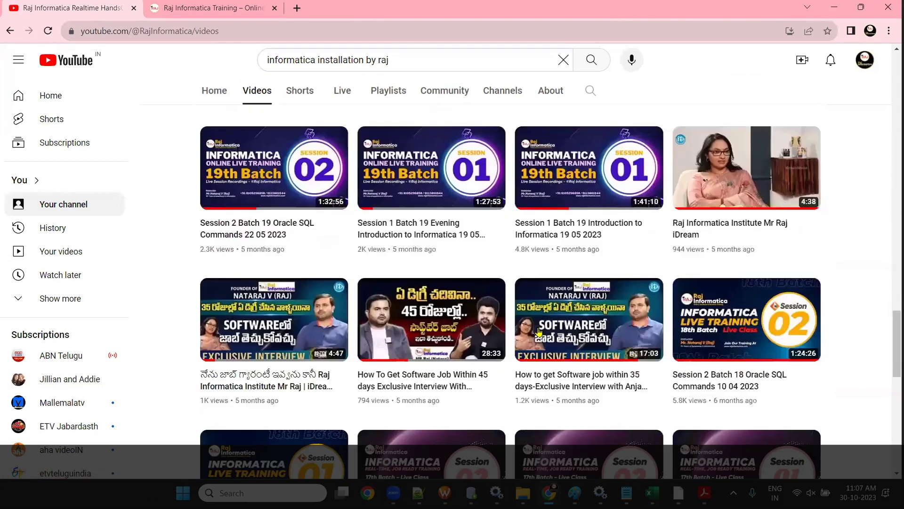
pyautogui.scroll(-12, 539, 332)
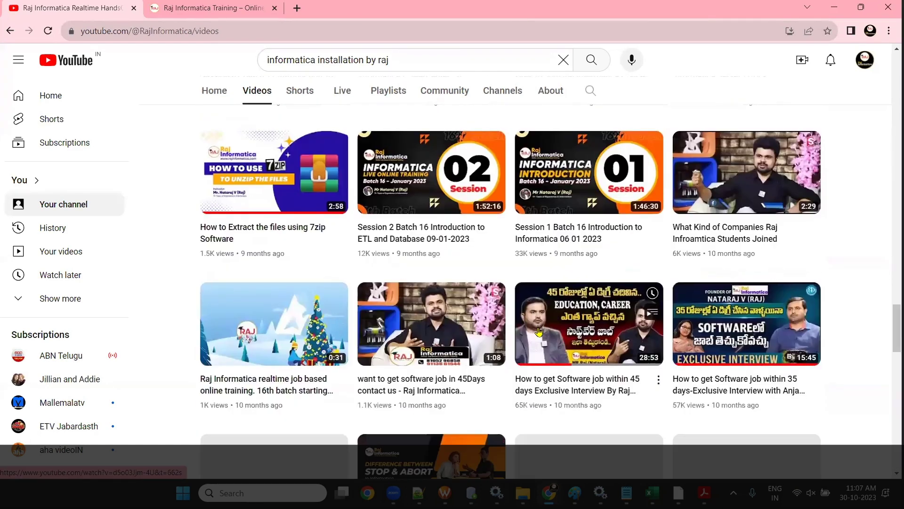
pyautogui.scroll(-18, 538, 332)
pyautogui.scroll(-4, 538, 331)
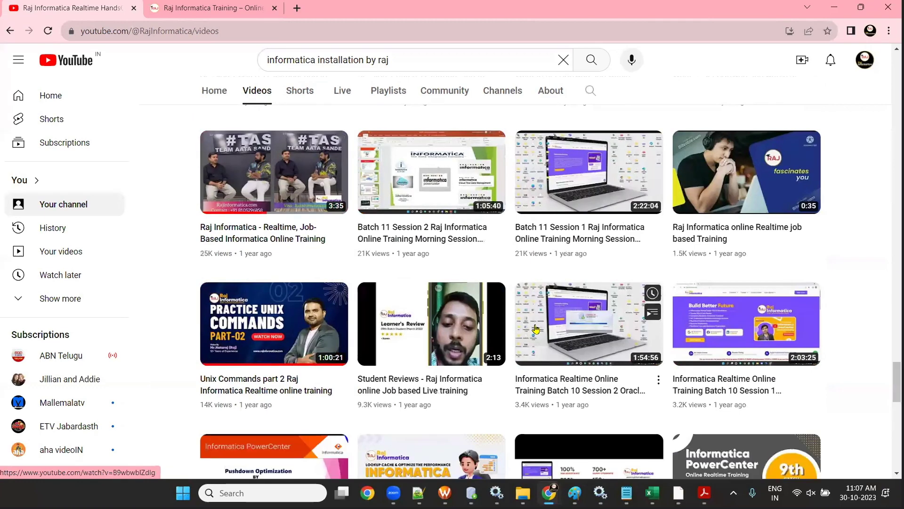
pyautogui.scroll(-14, 536, 329)
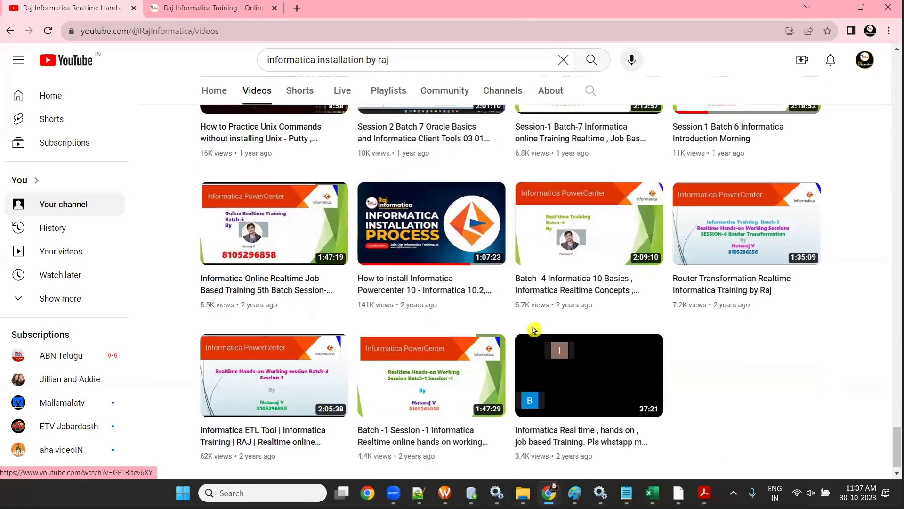
pyautogui.scroll(-1, 533, 330)
pyautogui.scroll(16, 533, 328)
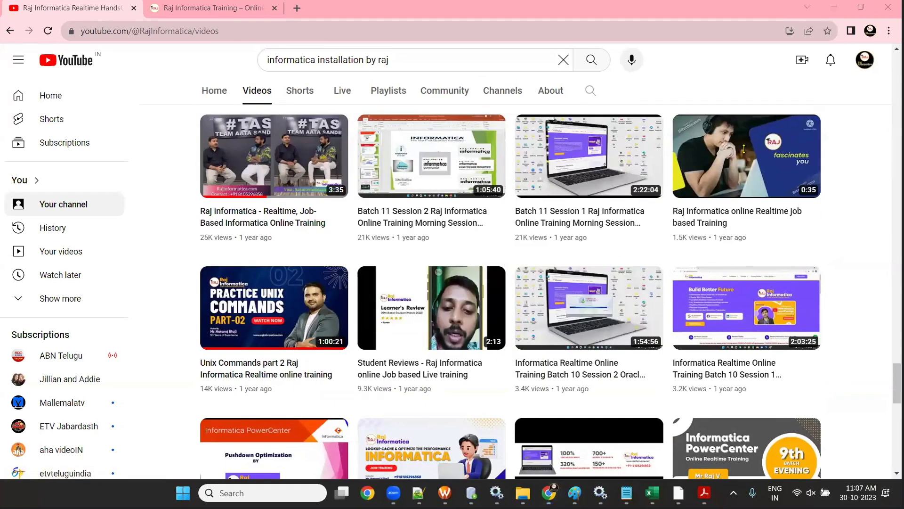
pyautogui.click(834, 7)
# - Enter the two contact phone numbers into cells B14 and B15 of the TASK-2 sheet
pyautogui.click(158, 346)
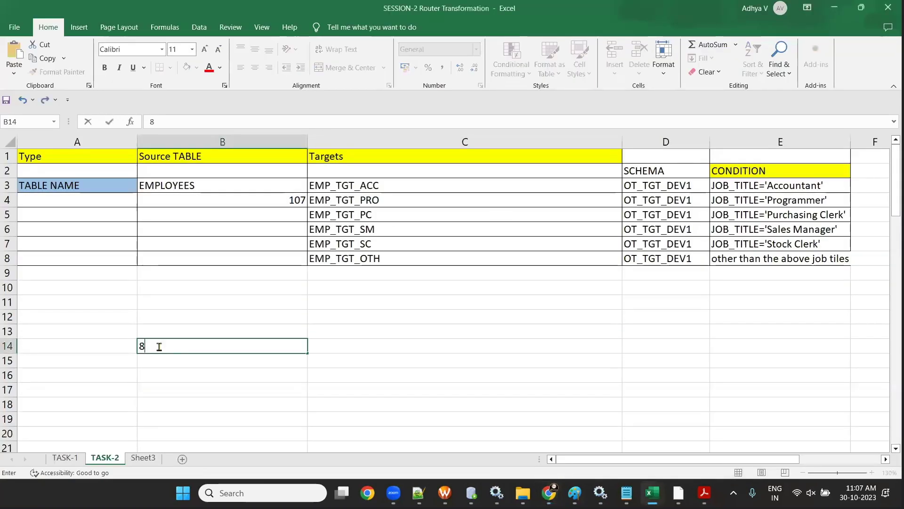
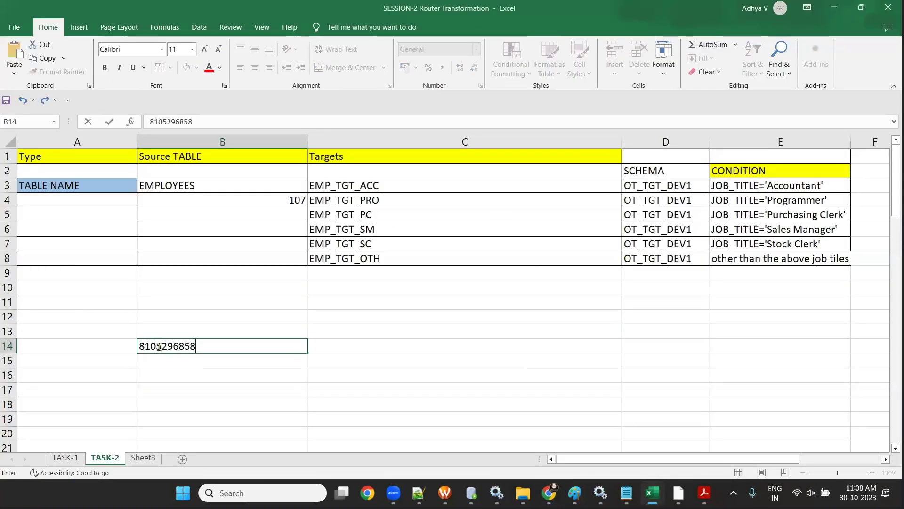
pyautogui.press('Return')
pyautogui.click(183, 346)
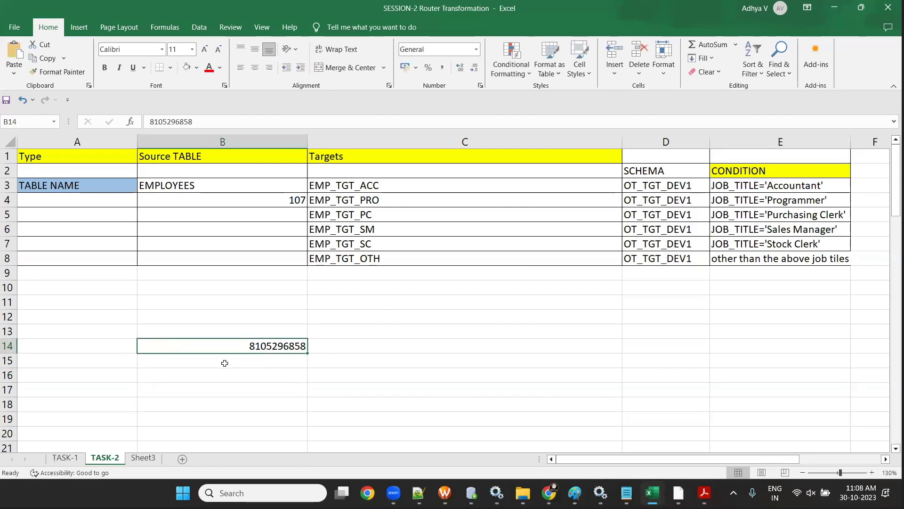
pyautogui.click(224, 363)
pyautogui.click(226, 410)
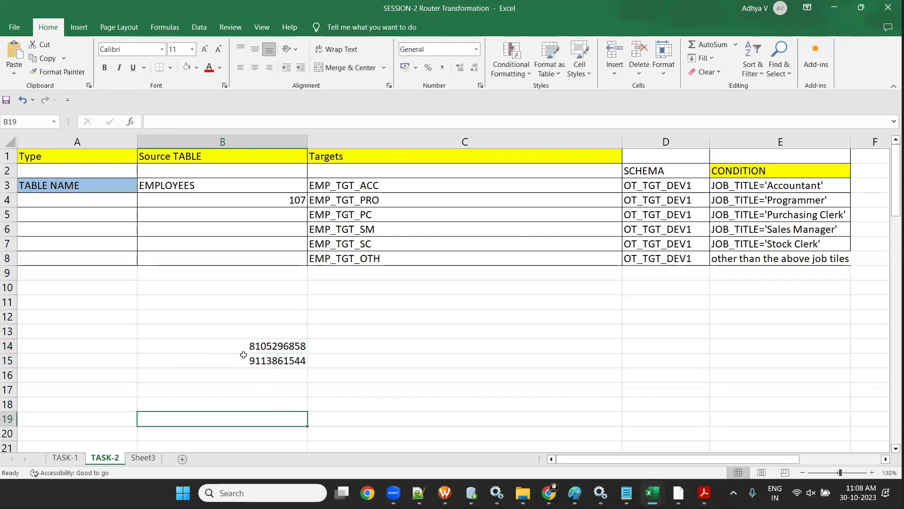
# - Label the first number WHATSAPP in C14, select B14:C14, and minimize Excel
pyautogui.moveTo(242, 346); pyautogui.dragTo(242, 369)
pyautogui.click(242, 372)
pyautogui.click(221, 346)
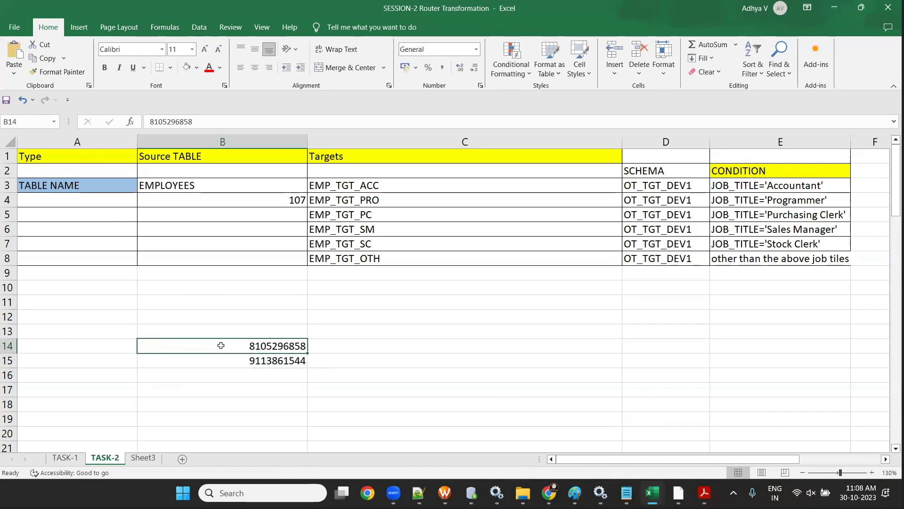
pyautogui.press('Right')
pyautogui.write('WHAT')
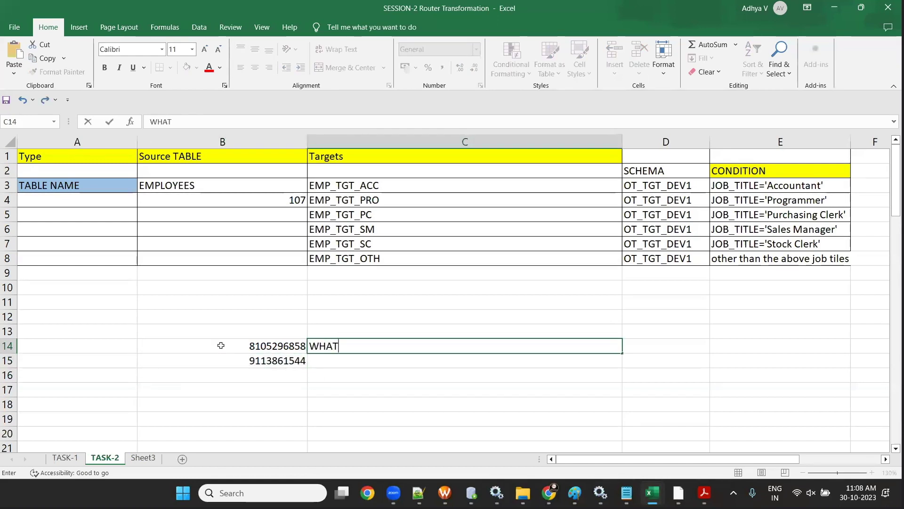
pyautogui.write('SAPP')
pyautogui.click(377, 404)
pyautogui.moveTo(220, 345); pyautogui.dragTo(377, 343)
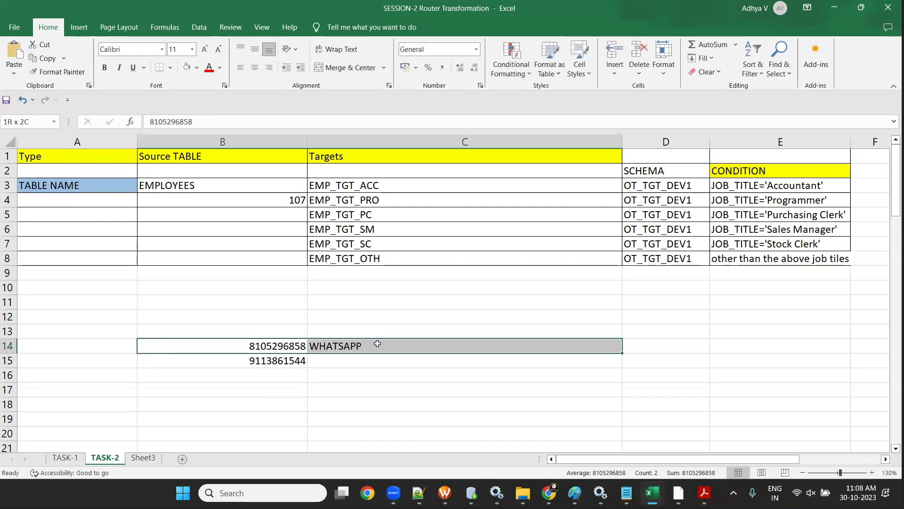
pyautogui.click(242, 374)
pyautogui.moveTo(242, 347); pyautogui.dragTo(421, 347)
pyautogui.click(385, 377)
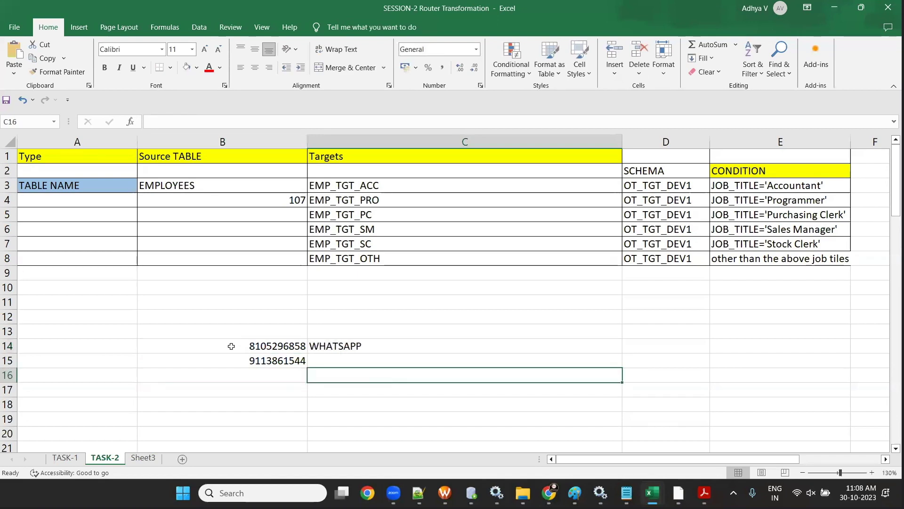
pyautogui.moveTo(233, 346); pyautogui.dragTo(394, 346)
pyautogui.click(283, 373)
pyautogui.moveTo(264, 346); pyautogui.dragTo(387, 344)
pyautogui.click(834, 7)
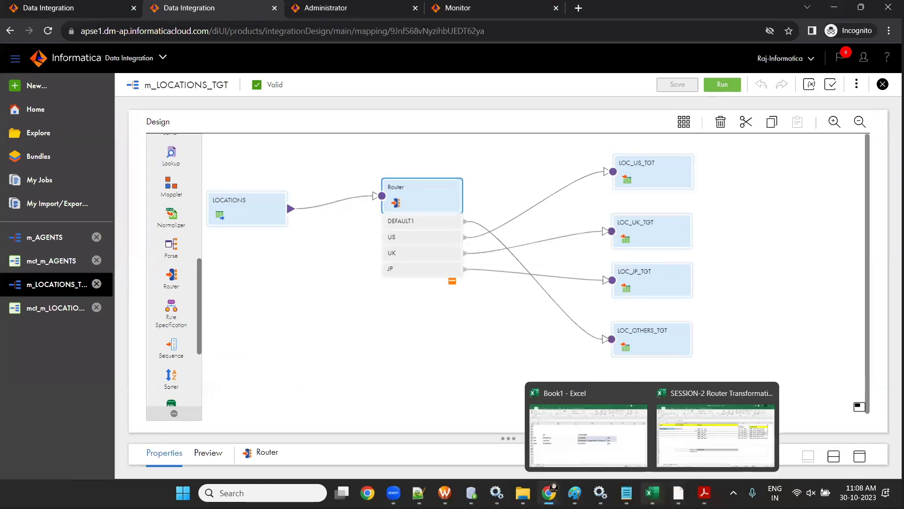
# - Bring the Raj Informatica YouTube channel's Videos page back to the front of the browser
pyautogui.moveTo(548, 493)
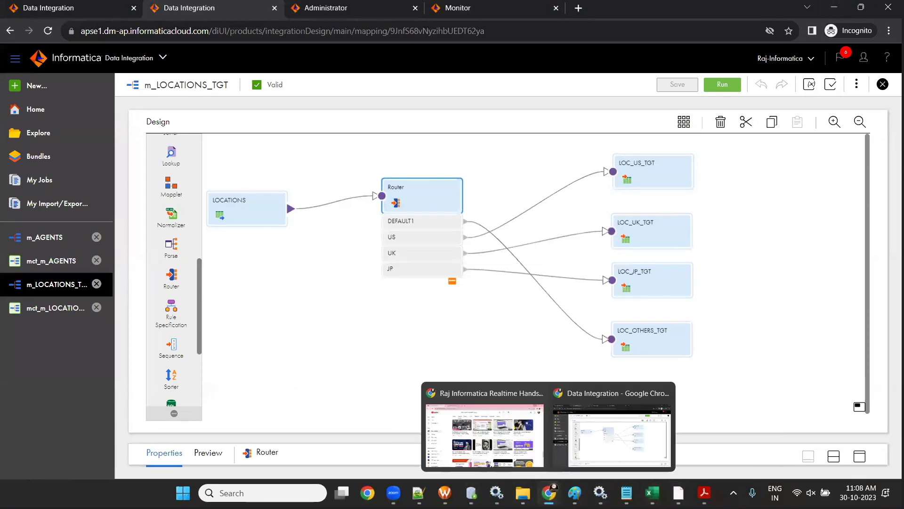
pyautogui.click(485, 434)
pyautogui.scroll(10, 429, 230)
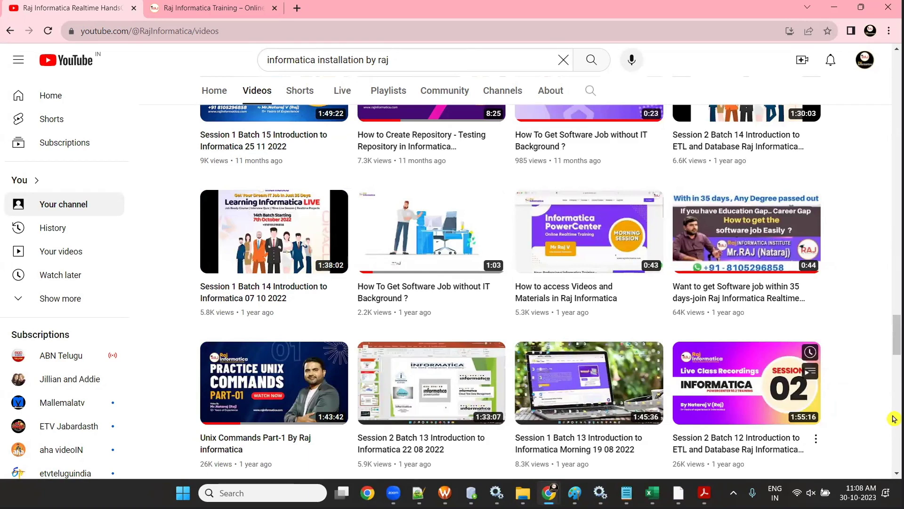
# - Search the web for 'RAJ INFIORMATICA' and open the Raj Informatica Training result
pyautogui.hotkey('ctrl', 'Tab')
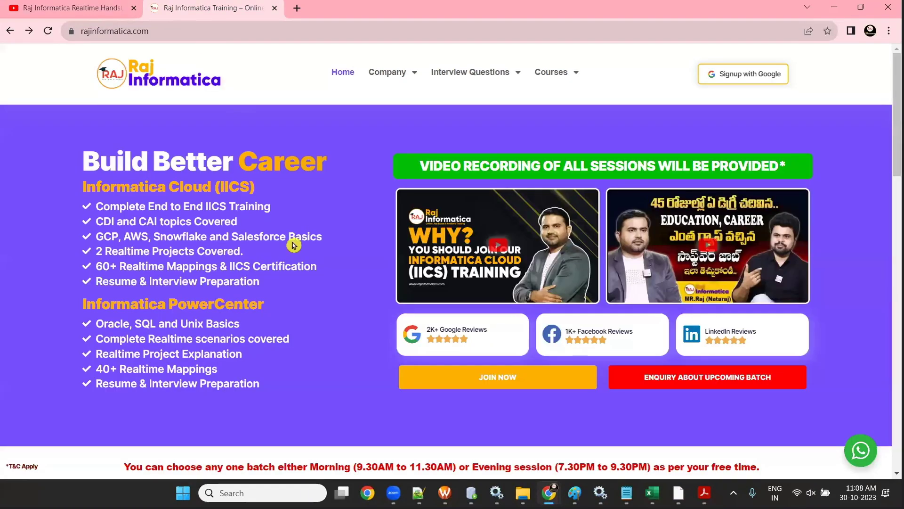
pyautogui.click(169, 31)
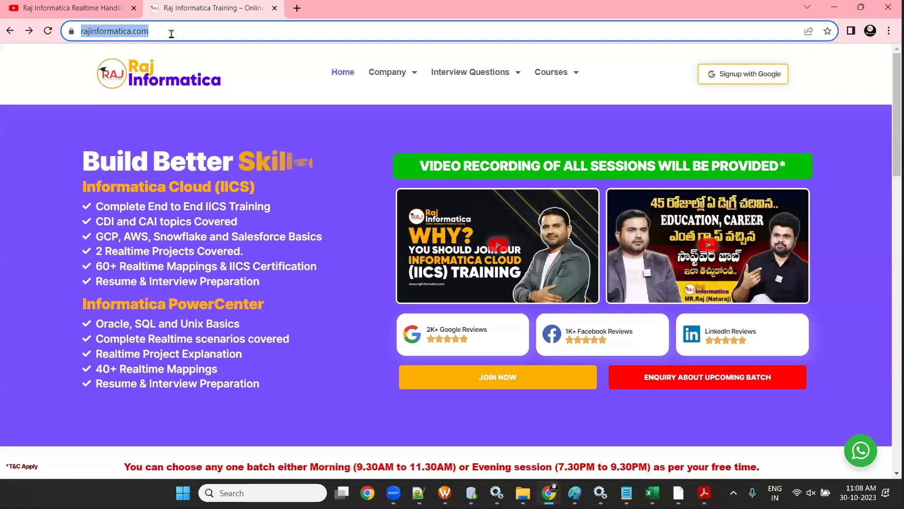
pyautogui.click(170, 32)
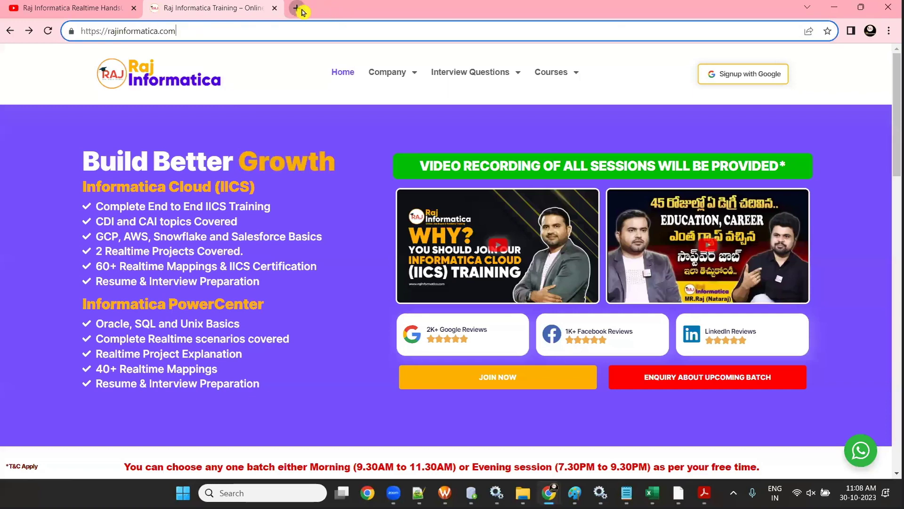
pyautogui.click(301, 11)
pyautogui.write('RAJ INFIORMATICA')
pyautogui.press('Return')
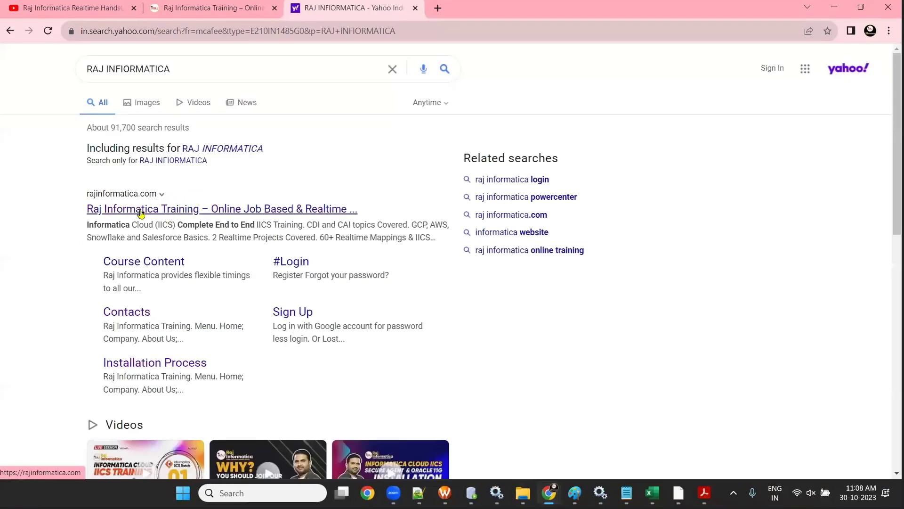
pyautogui.click(165, 215)
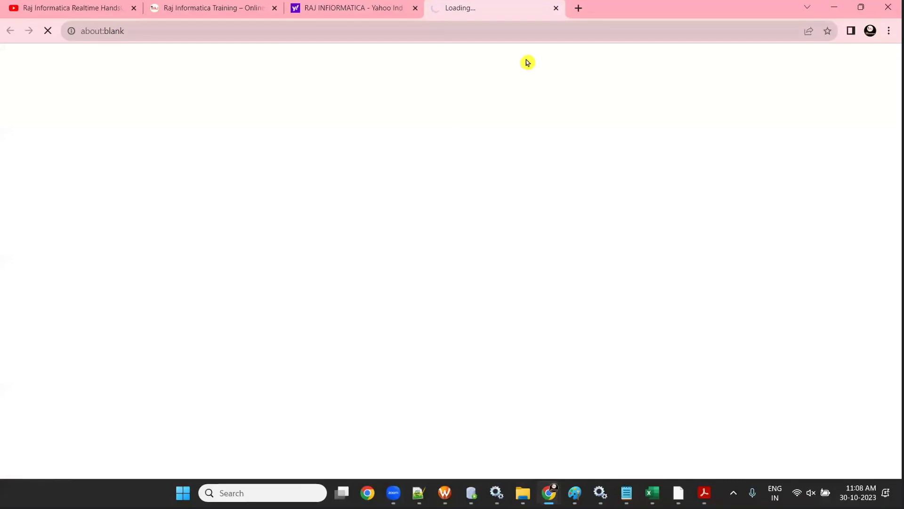
# - Open the Informatica Cloud IICS Interview Questions Set-01 page on rajinformatica.com
pyautogui.click(148, 35)
pyautogui.click(211, 8)
pyautogui.moveTo(476, 75)
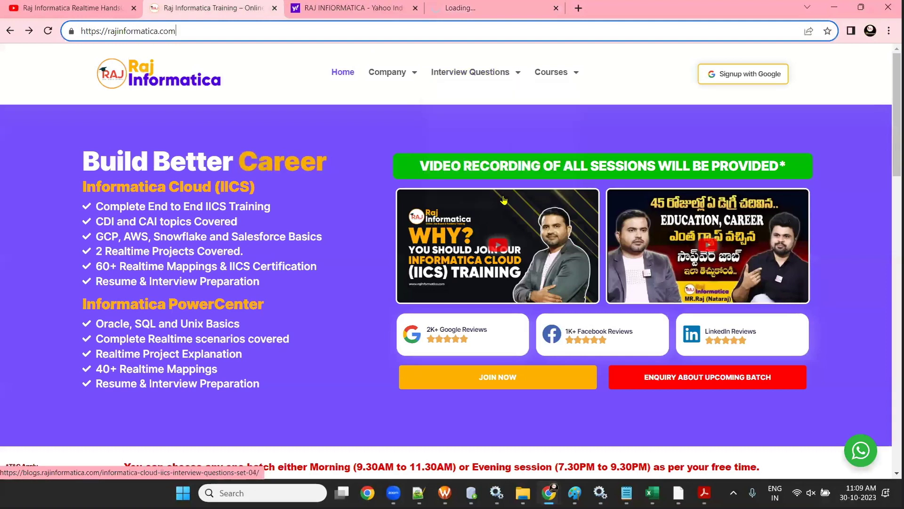
pyautogui.click(490, 99)
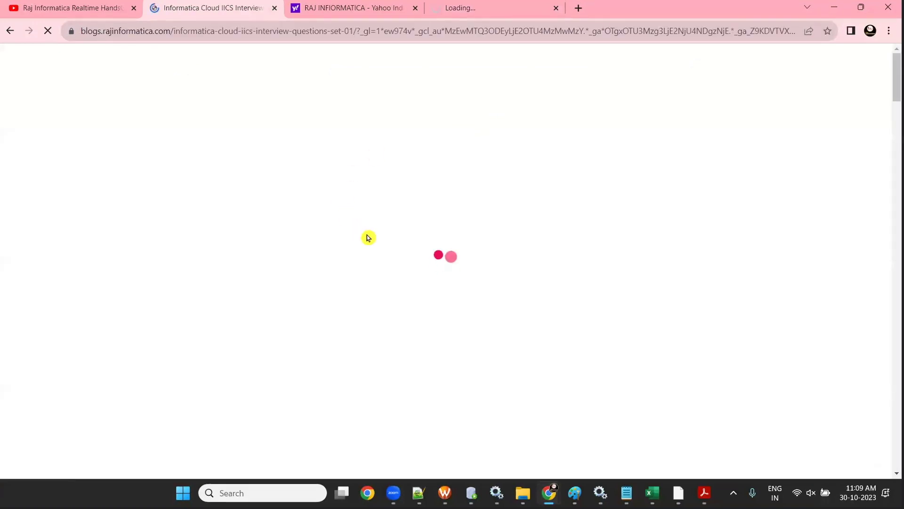
pyautogui.scroll(-20, 364, 215)
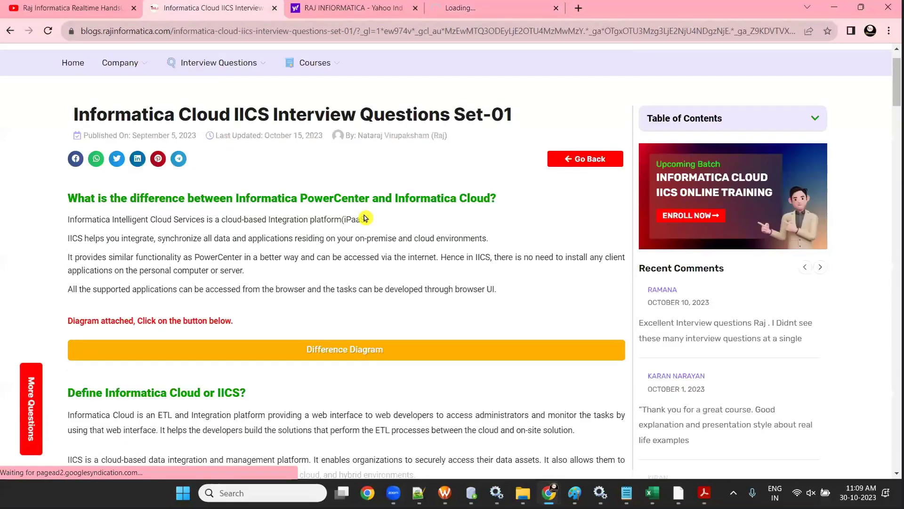
pyautogui.scroll(15, 364, 215)
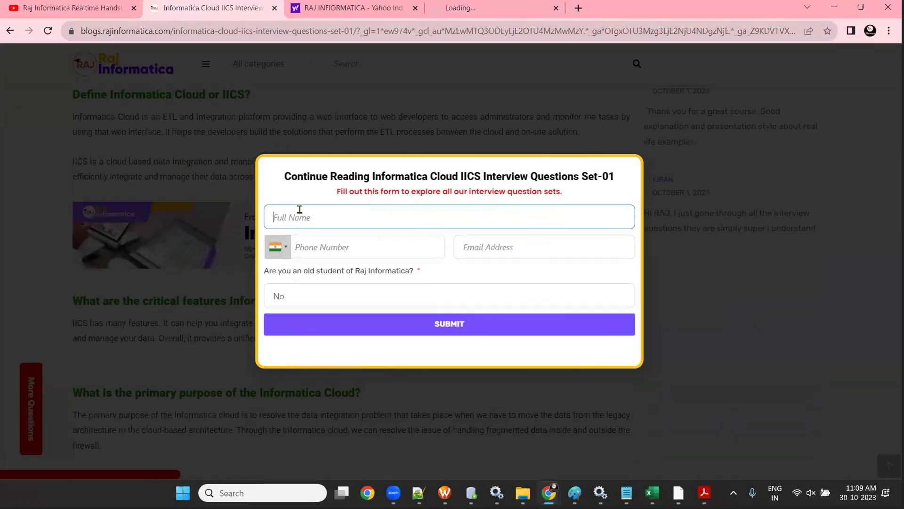
# - Load the rajinformatica.com home page, then return to PowerCenter Designer's LOCATIONS router mapping
pyautogui.click(330, 7)
pyautogui.click(185, 6)
pyautogui.click(181, 29)
pyautogui.write('ra')
pyautogui.press('Return')
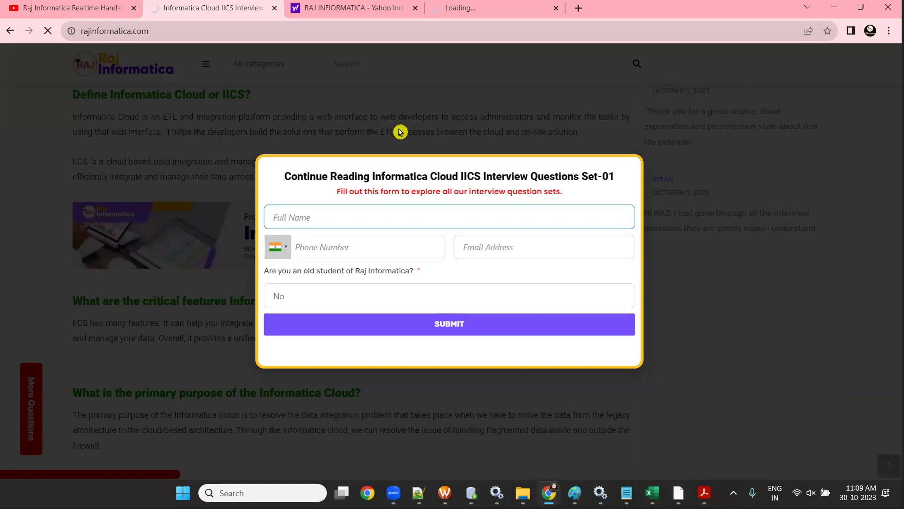
pyautogui.click(834, 7)
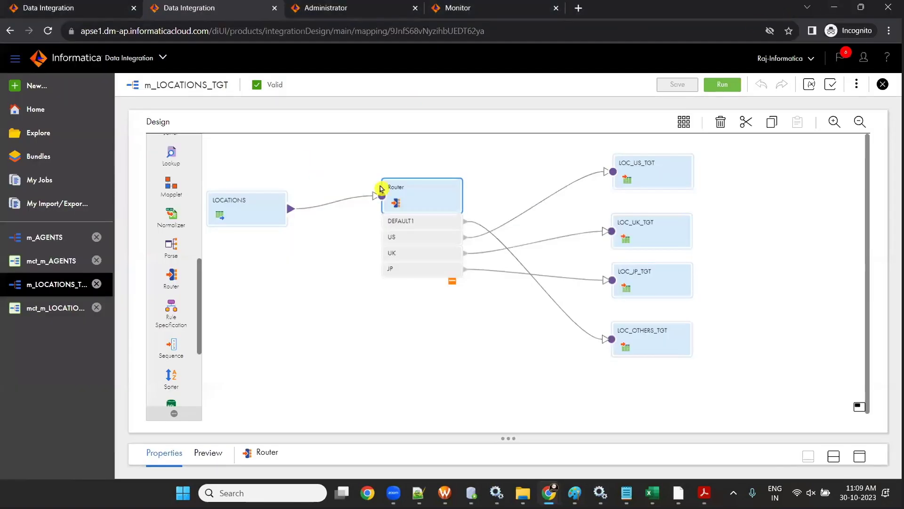
pyautogui.click(834, 7)
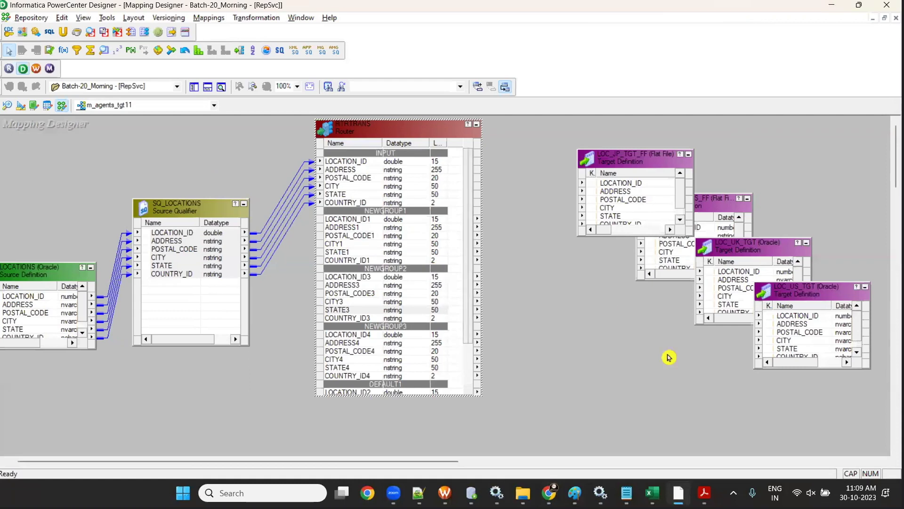